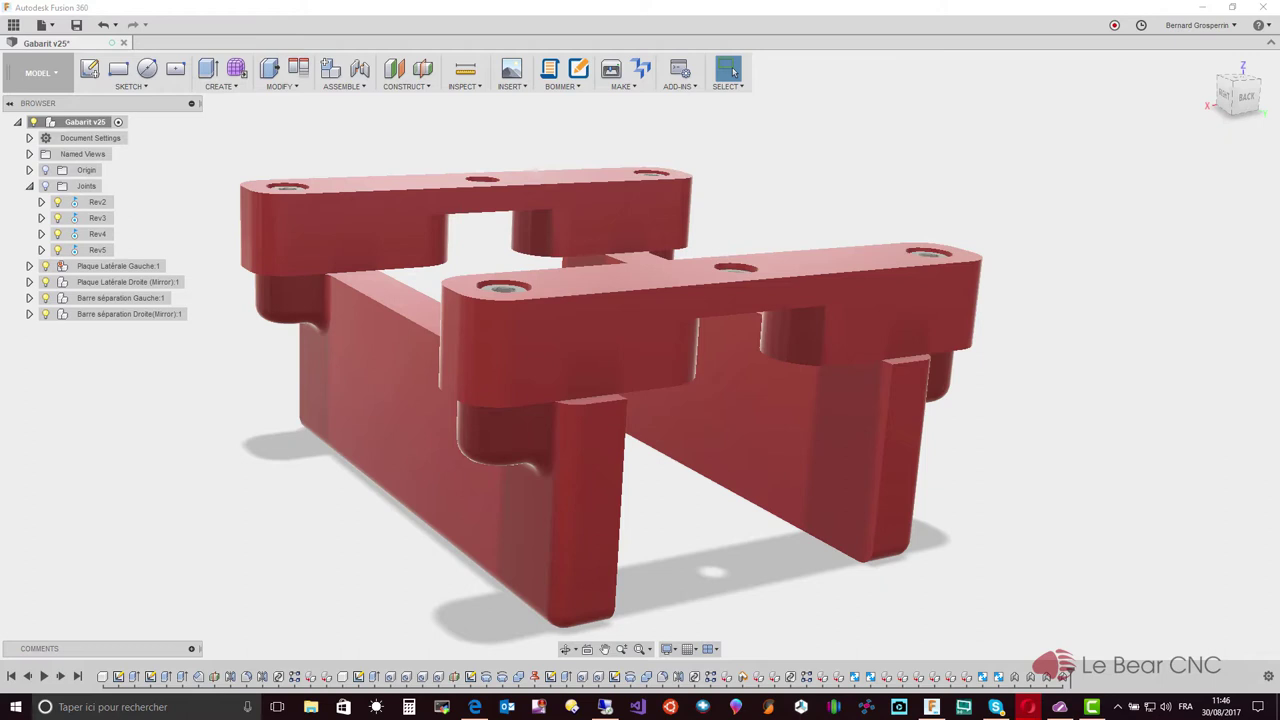
Orbit to the jig's underside and start a new sketch on the frame's bottom face.
mouse_move(134, 569)
shift+middle_down()
mouse_move(358, 456)
mouse_move(413, 355)
mouse_move(506, 386)
mouse_move(660, 515)
mouse_move(571, 357)
mouse_move(368, 205)
shift+middle_up()
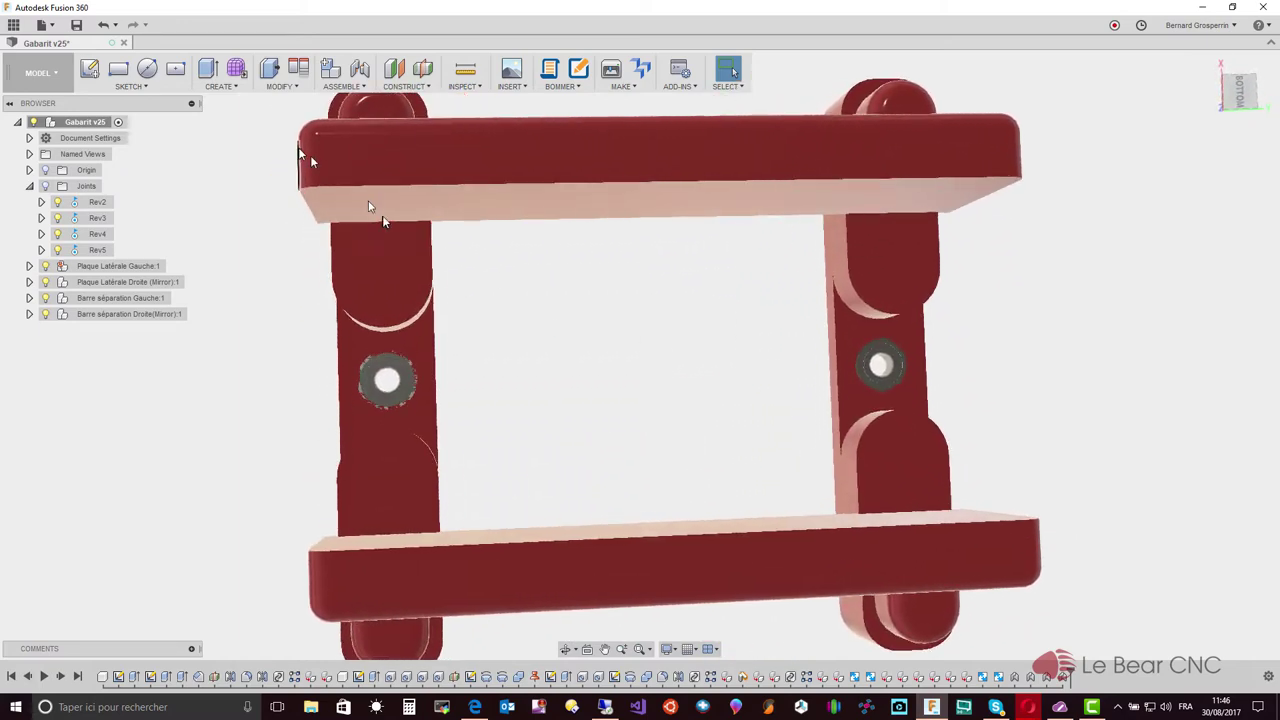
click(144, 88)
click(138, 112)
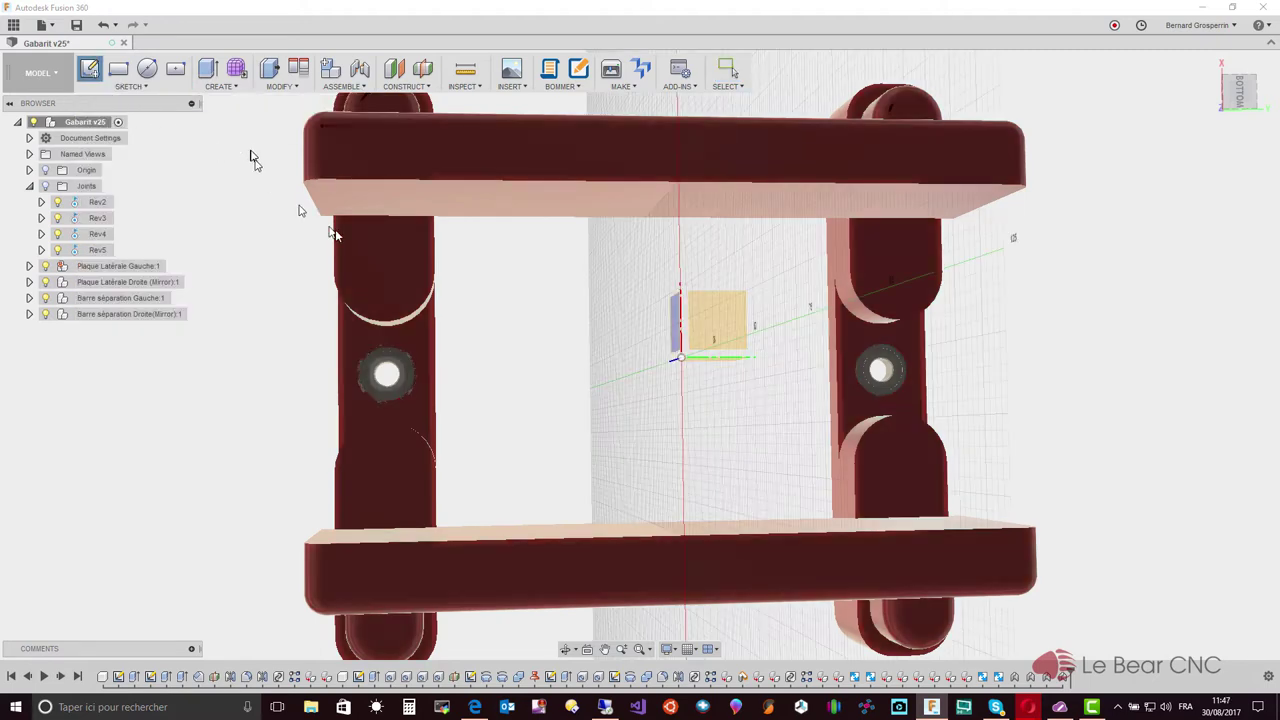
click(415, 343)
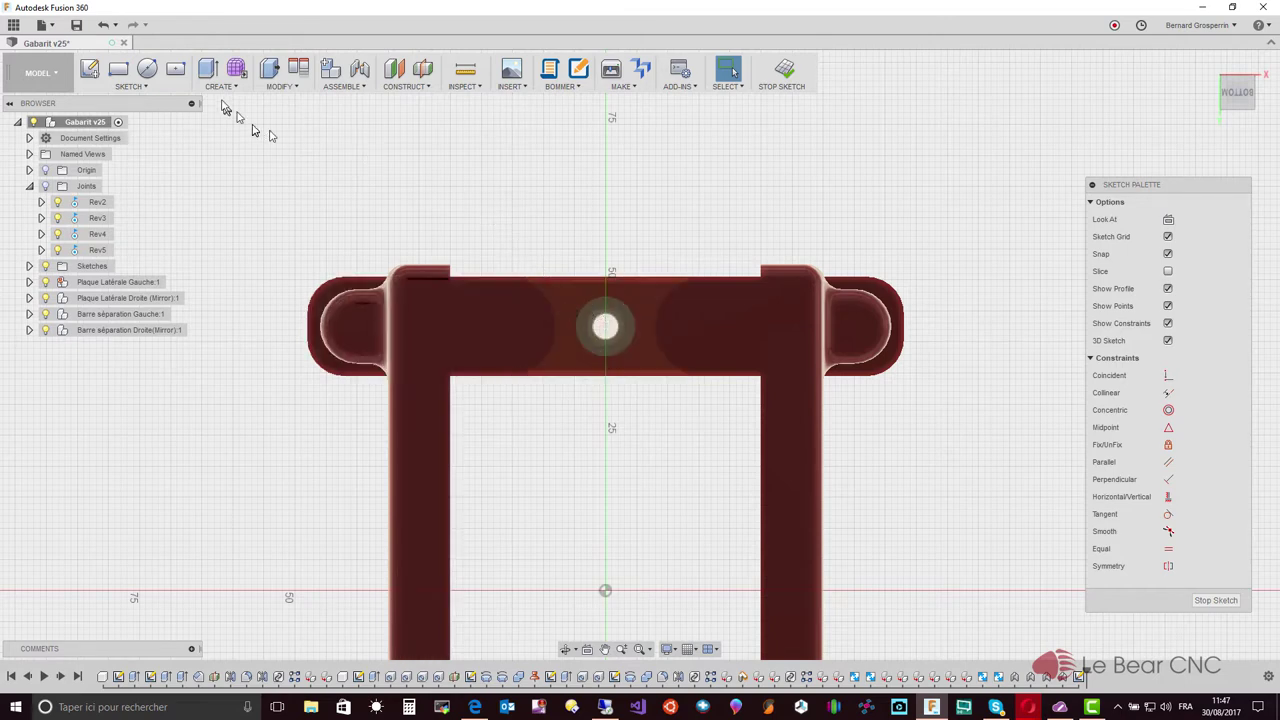
click(148, 89)
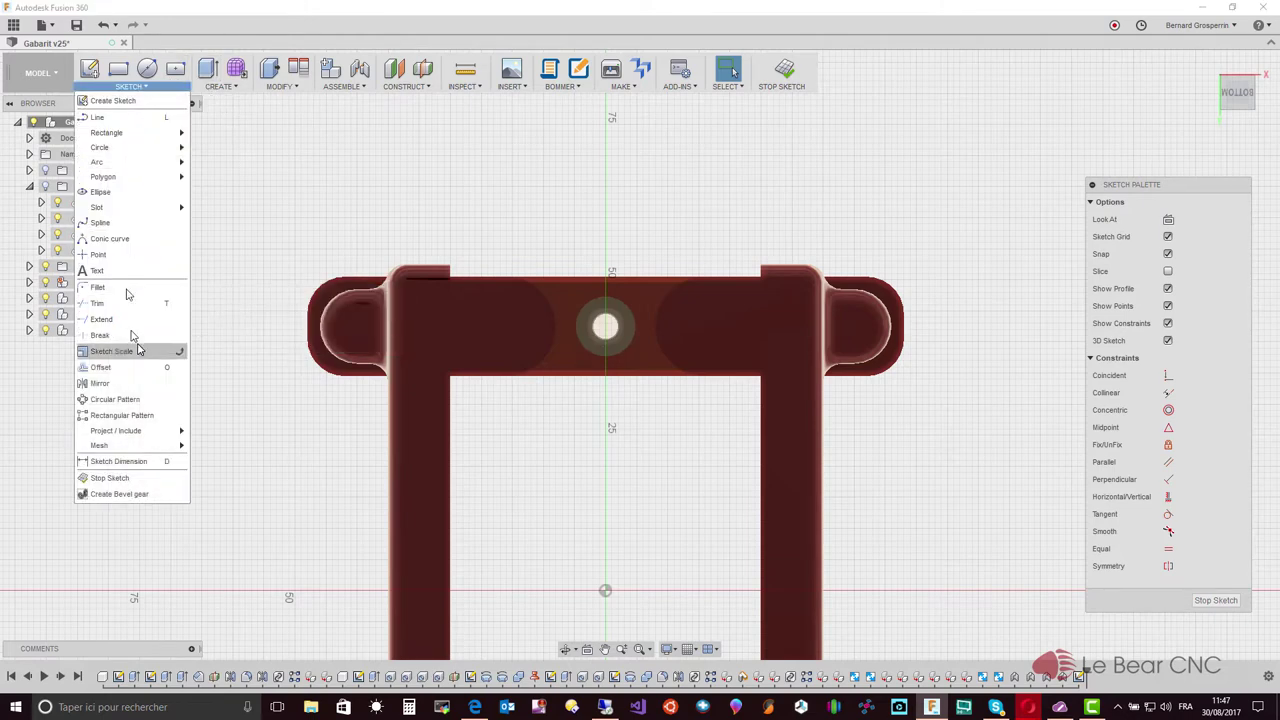
mouse_move(116, 430)
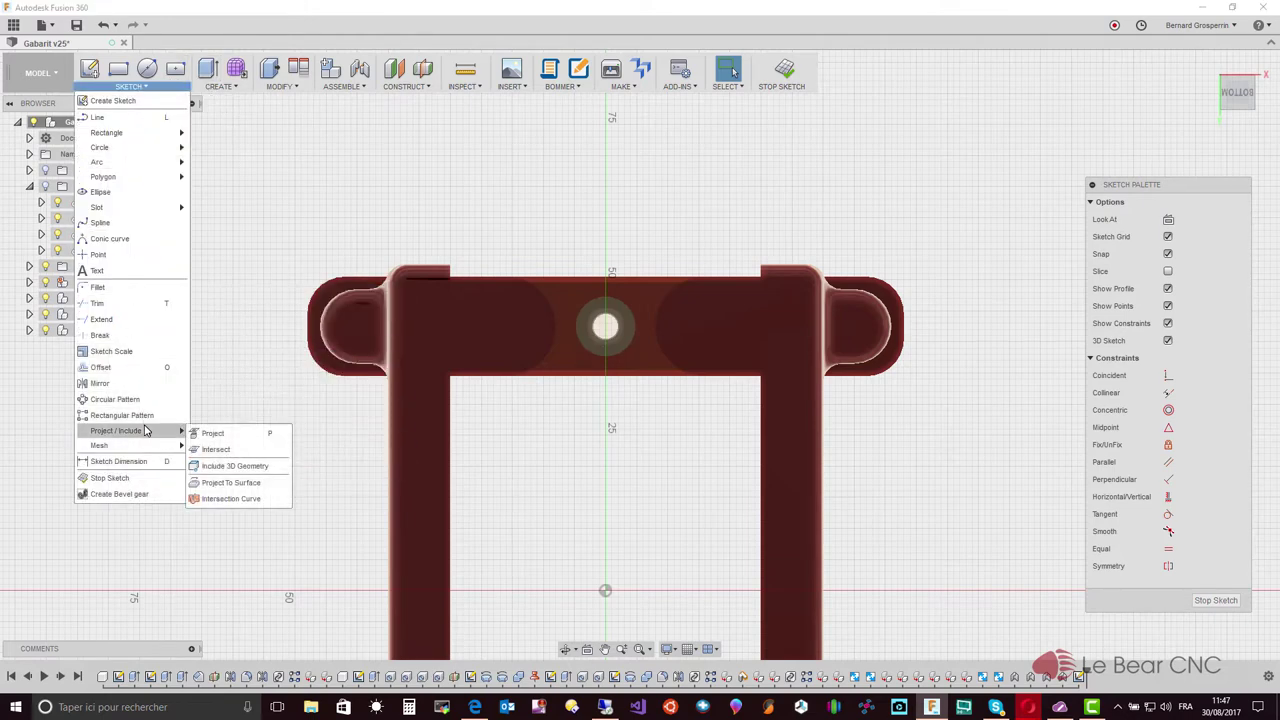
Start projecting geometry into the sketch and orbit the frame into a tilted perspective.
click(212, 433)
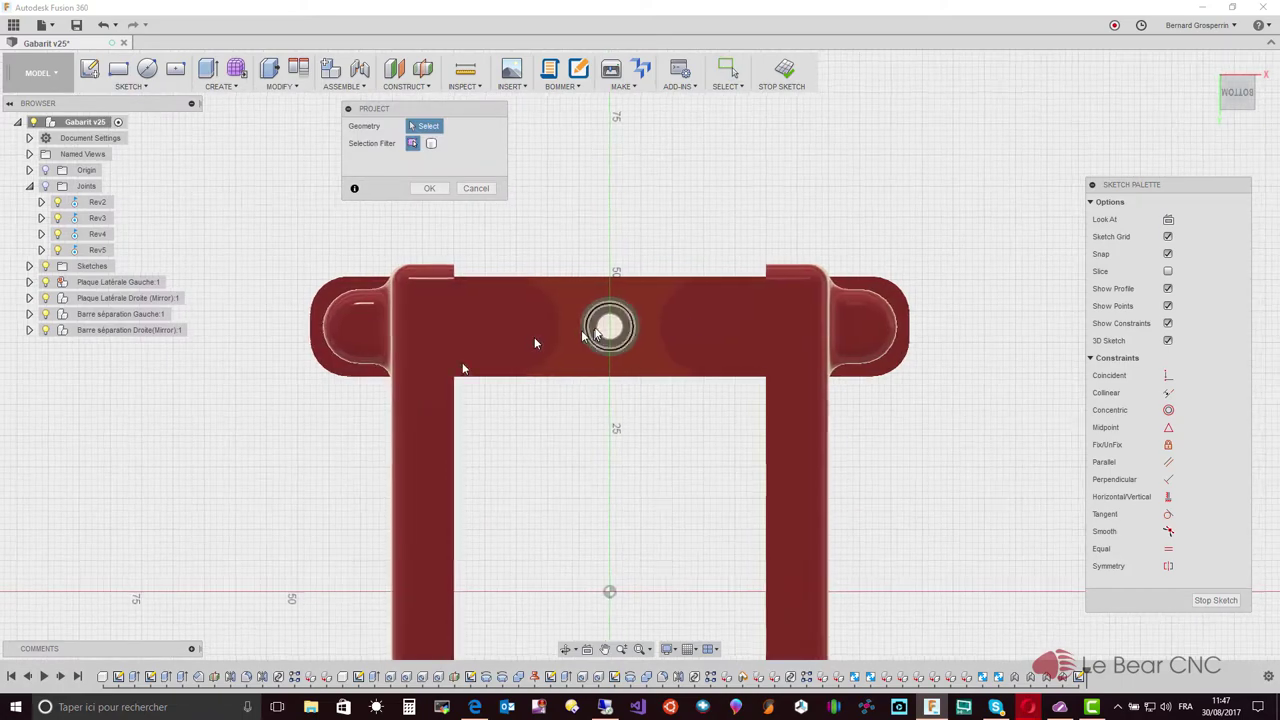
scroll(220, 357, up, 2)
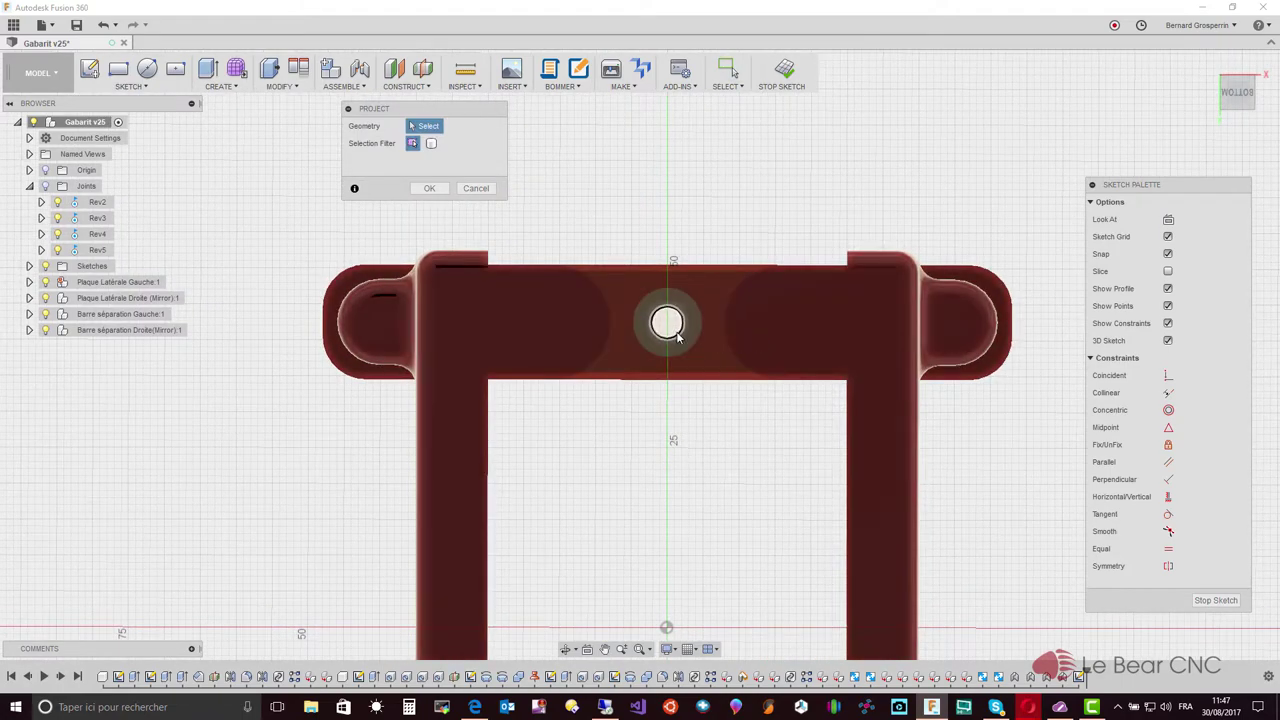
mouse_move(677, 337)
shift+middle_down()
mouse_move(537, 457)
mouse_move(550, 487)
shift+middle_up()
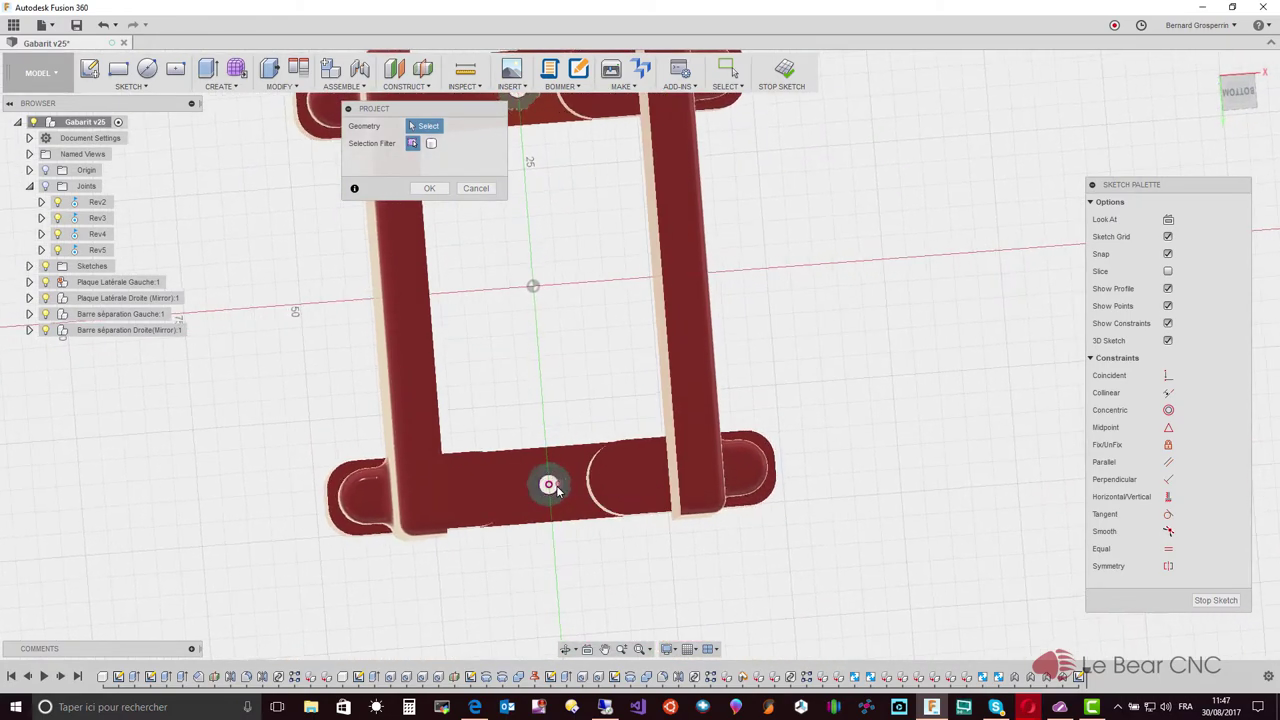
shift+middle_drag(553, 487, 558, 491)
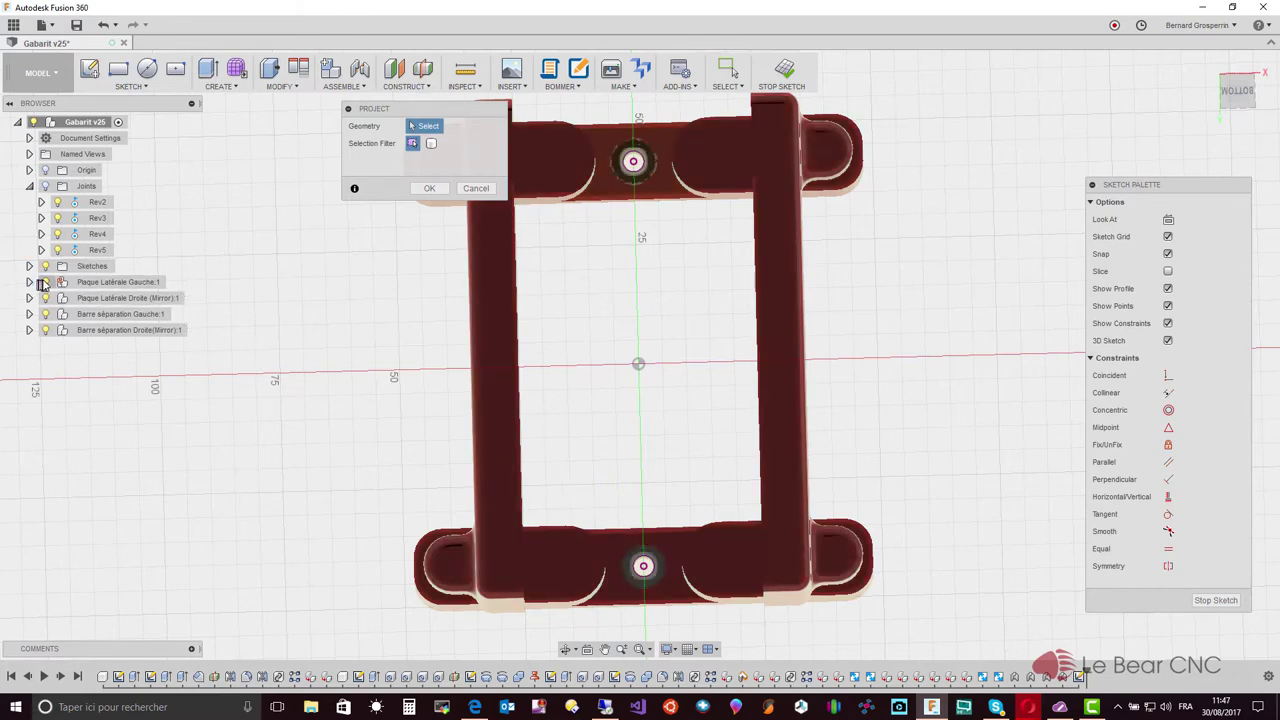
Hide both side plates and both separation bars, expand Sketches, then cancel the projection.
click(45, 299)
click(45, 314)
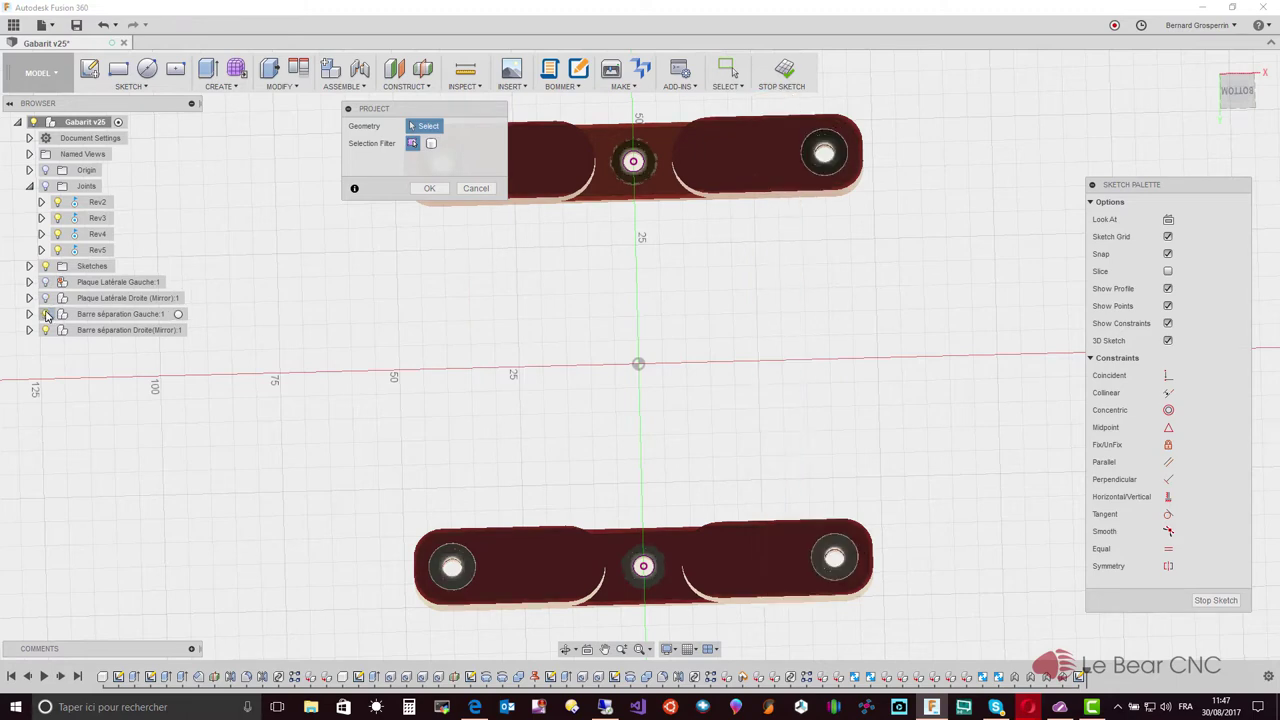
click(45, 330)
click(45, 331)
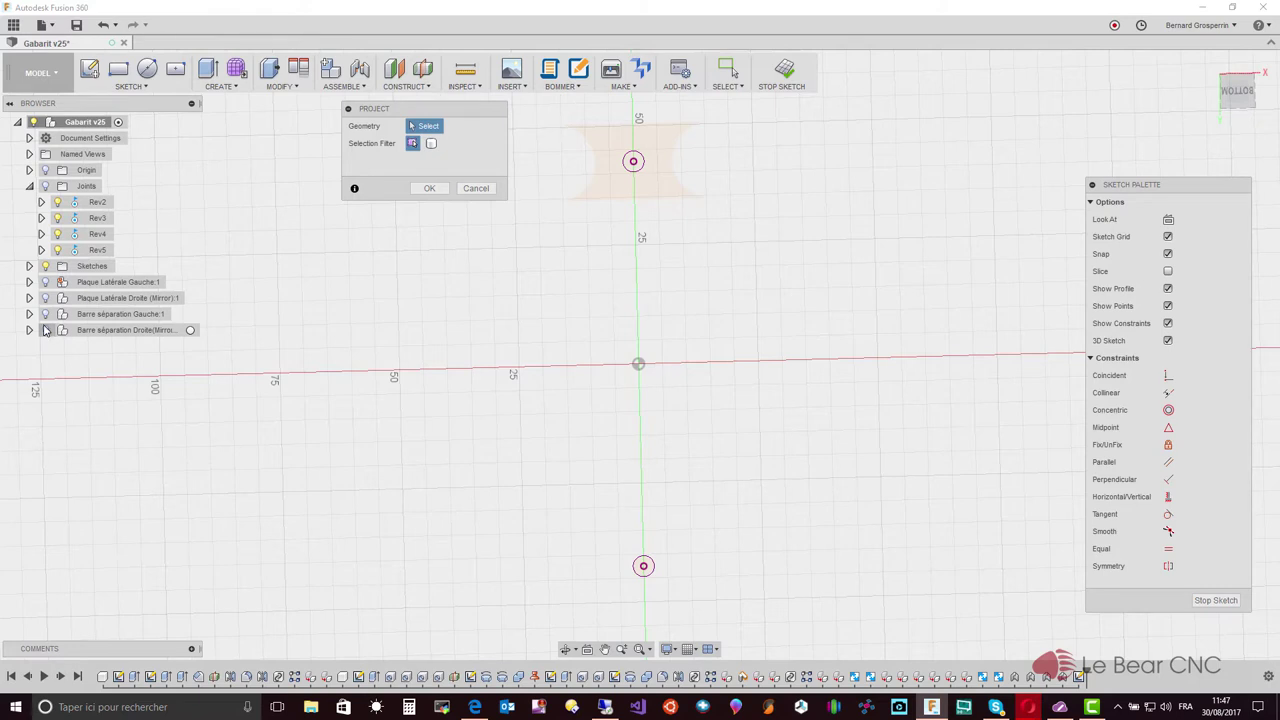
click(30, 267)
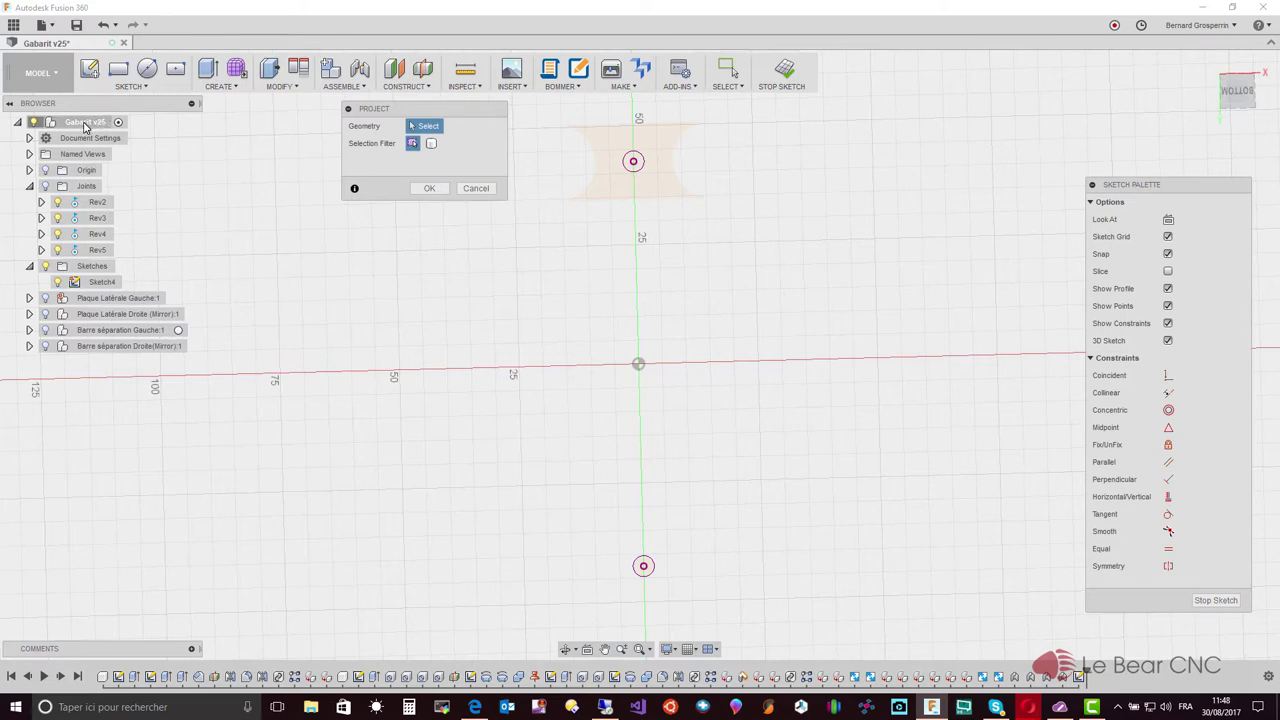
click(490, 193)
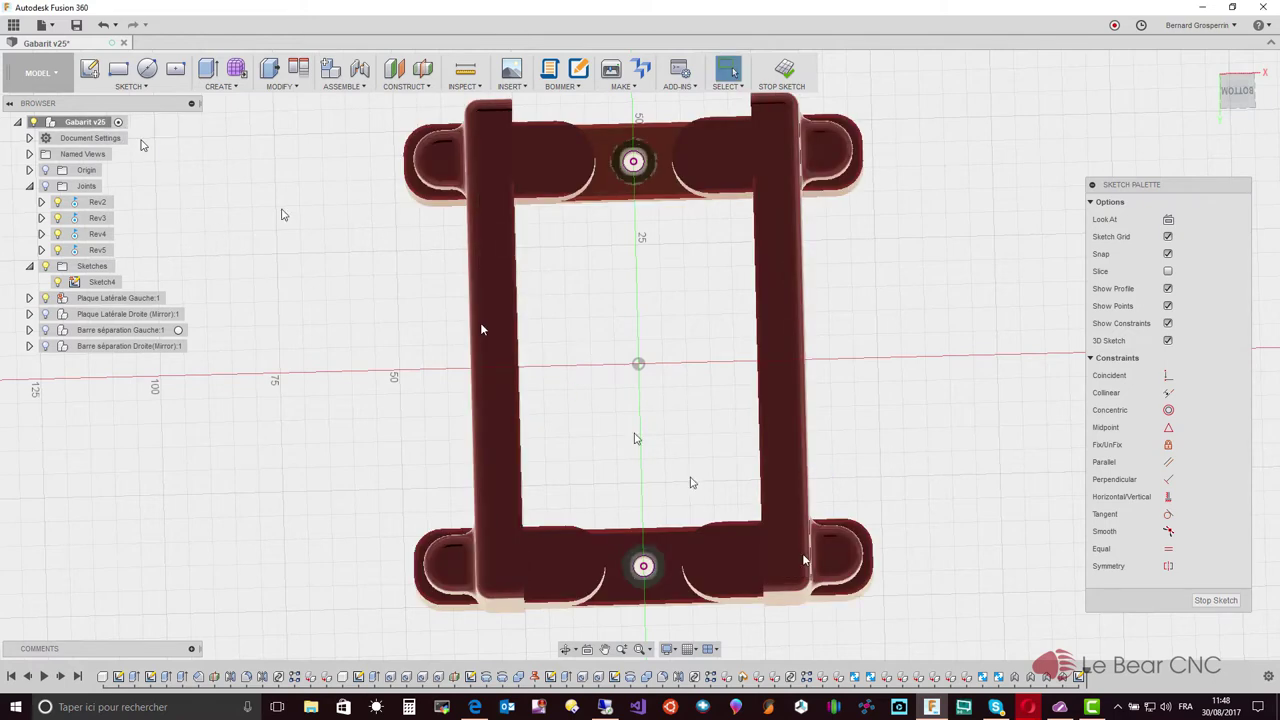
Finish the sketch and add a new component under the Gabarit v25 root.
click(1222, 602)
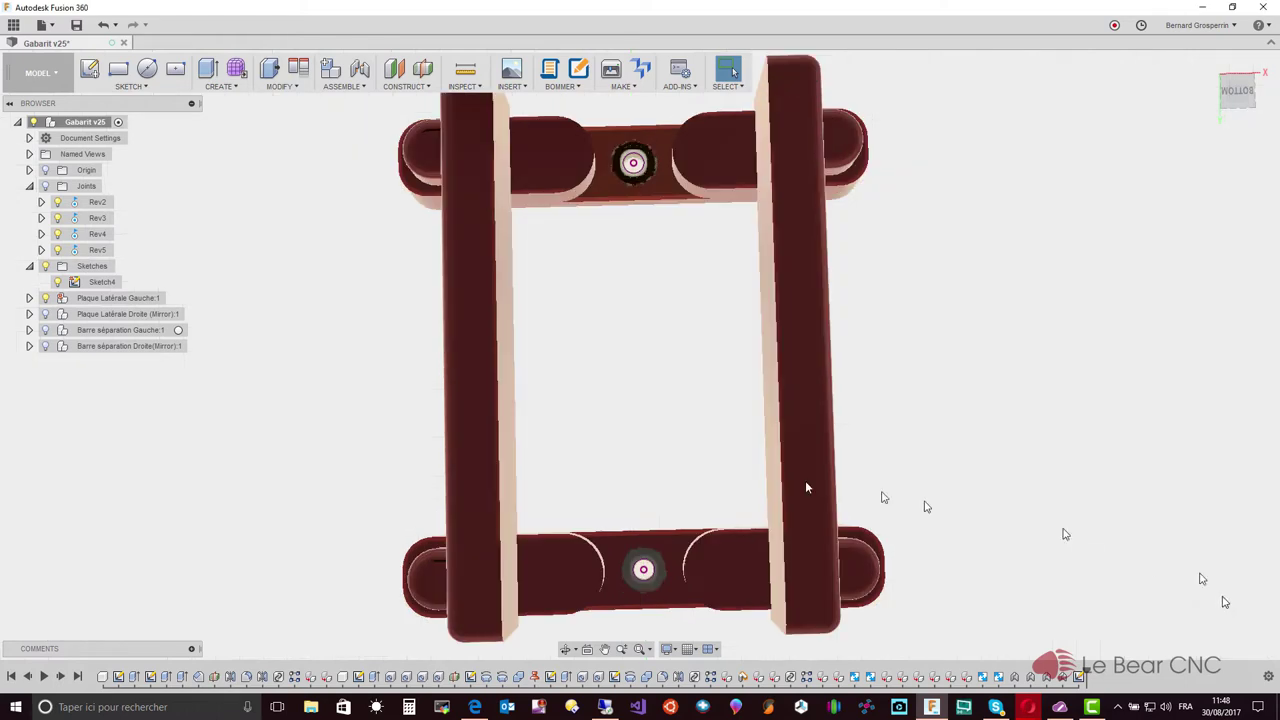
click(62, 123)
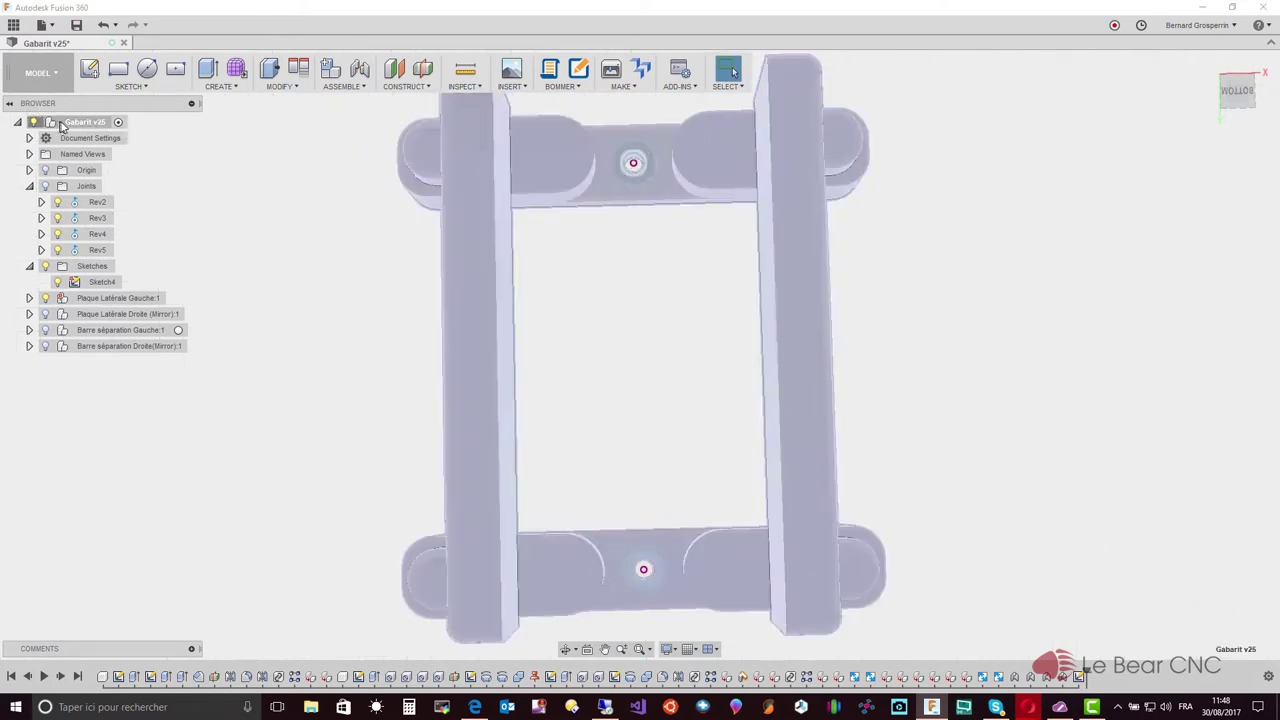
right_click(62, 123)
click(98, 137)
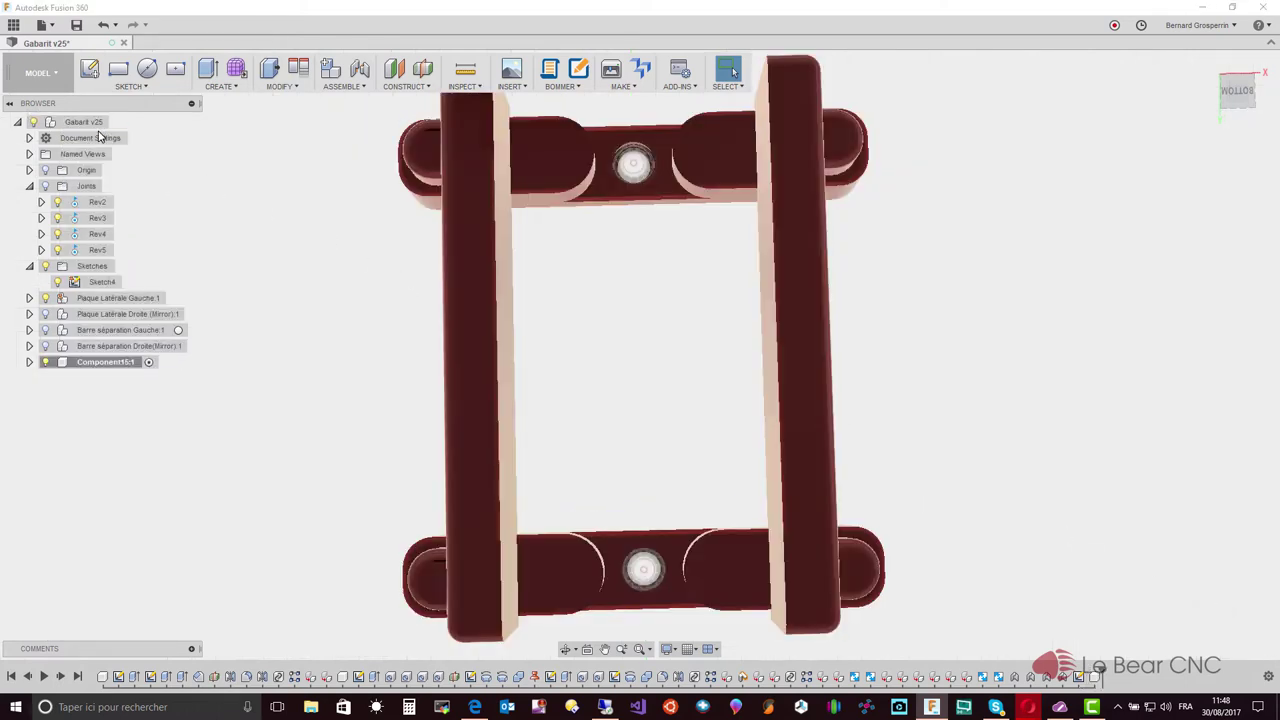
Rename the new component to 'Barre Centrale M4' and move the sketch into it.
click(103, 366)
click(102, 364)
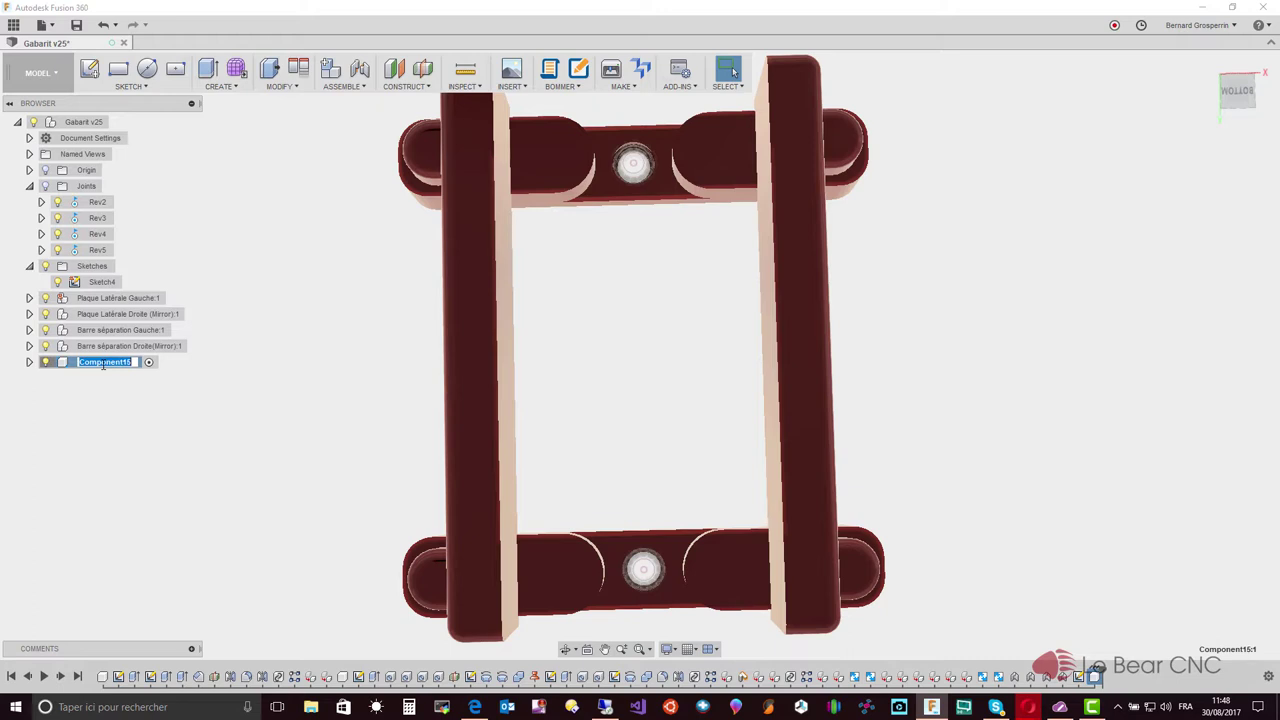
text(Ba)
text(rre Ce)
text(ntrale )
text(M)
text(4)
key(Return)
mouse_move(103, 369)
mouse_down()
mouse_move(83, 315)
mouse_move(85, 368)
mouse_up()
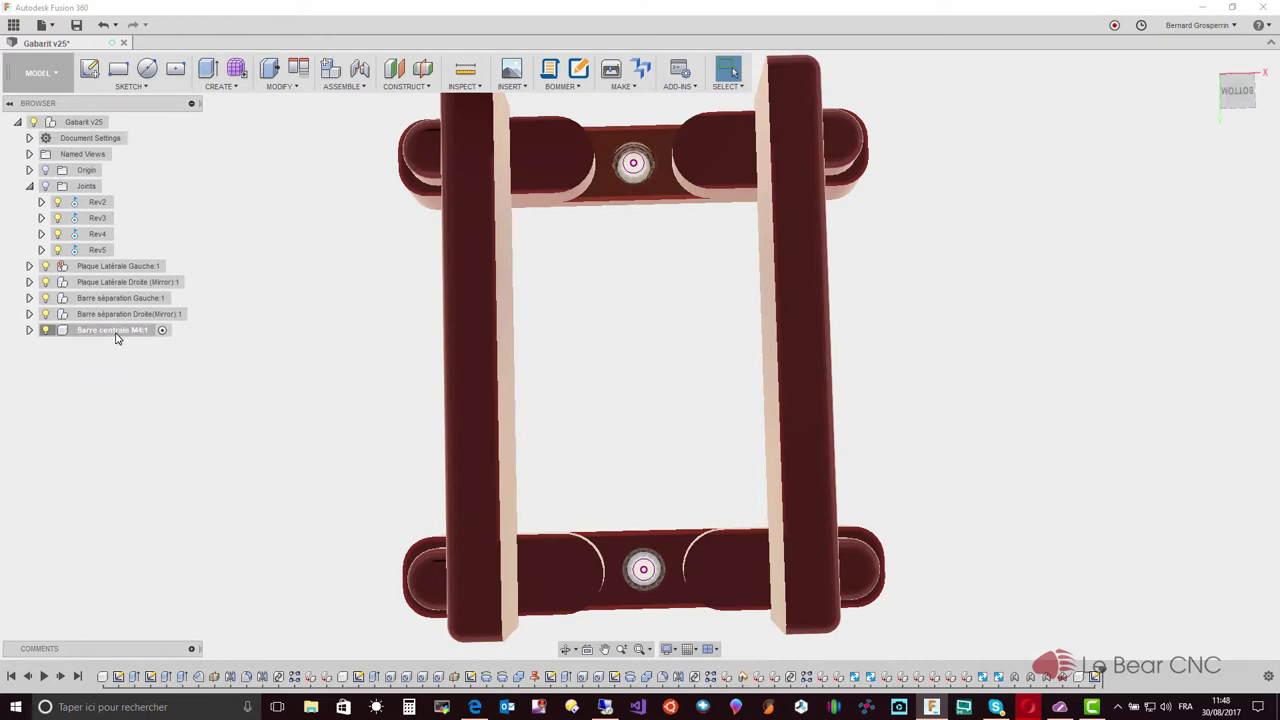
Expand Barre centrale M4:1's Sketches folder and edit Sketch4.
click(29, 330)
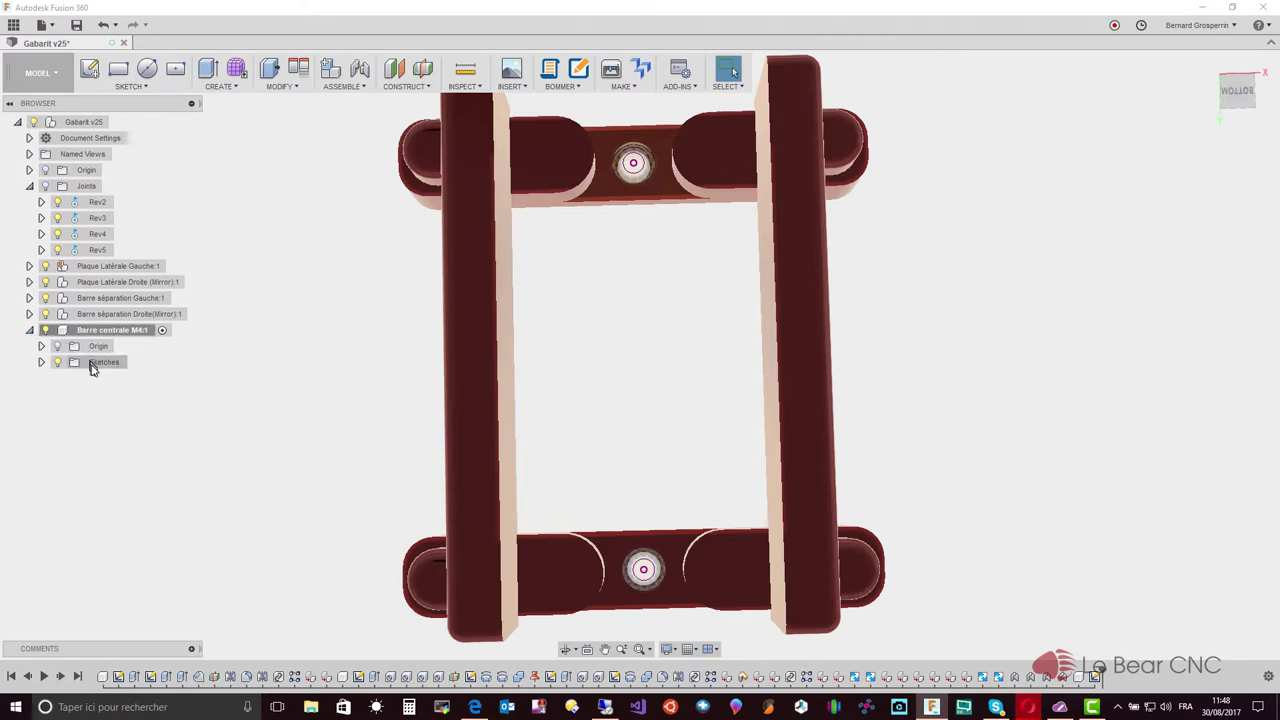
right_click(91, 365)
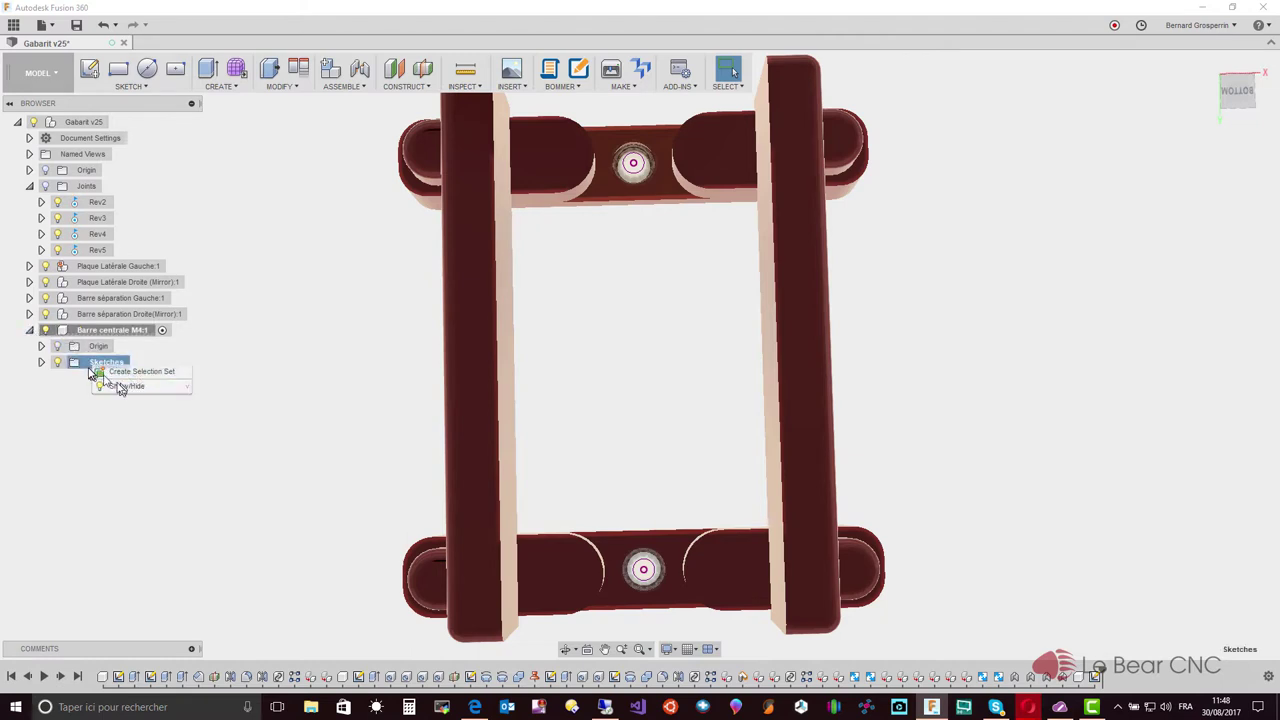
click(125, 386)
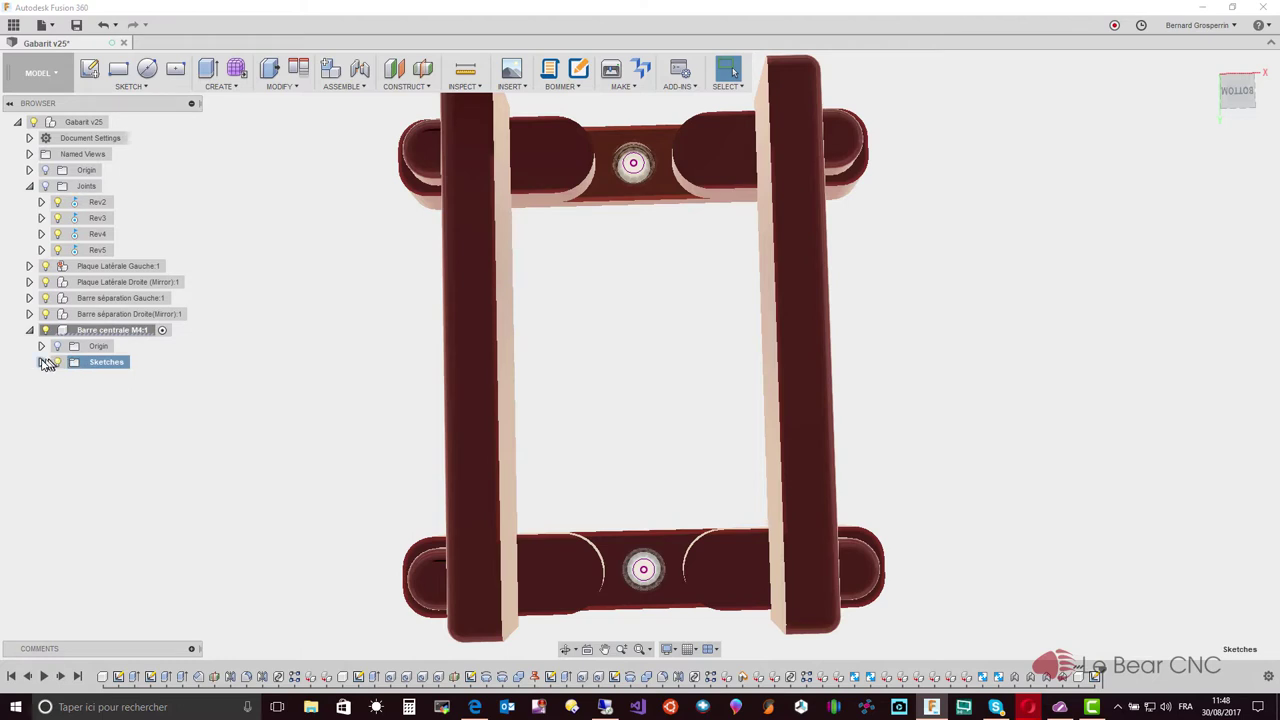
click(41, 362)
right_click(122, 380)
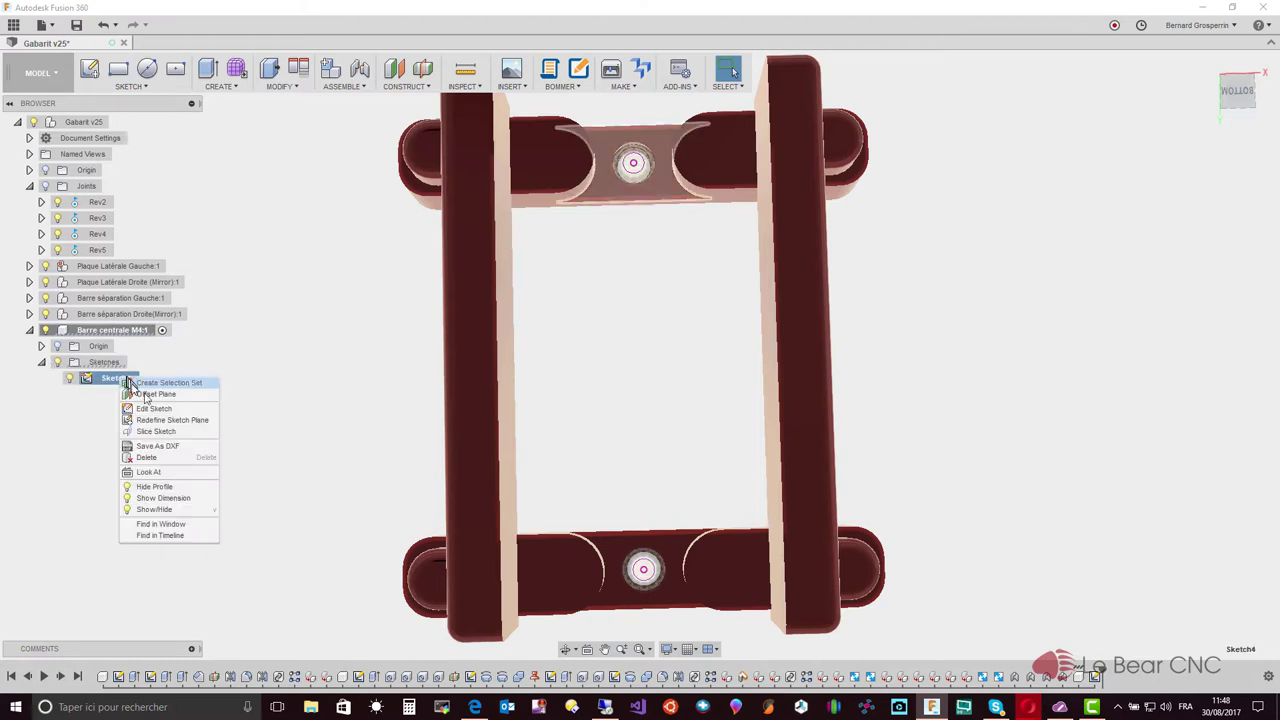
click(155, 409)
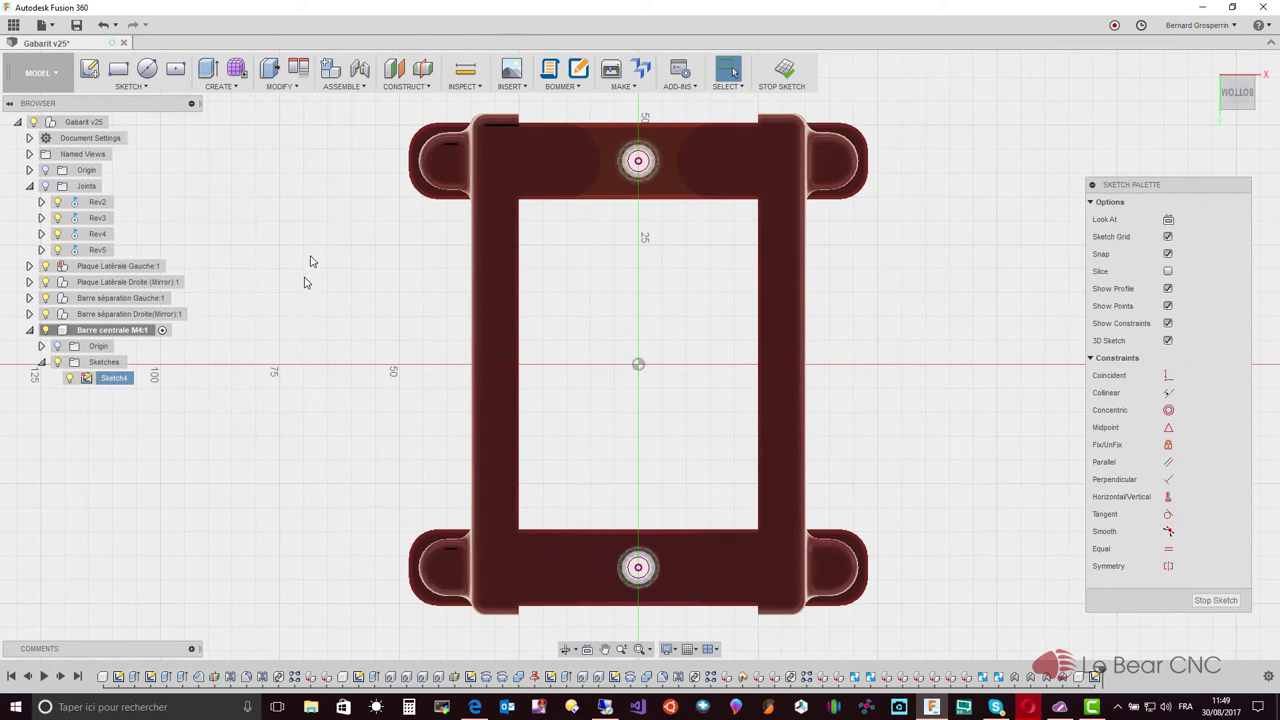
Hide both side plates and the top and bottom separation bars.
click(45, 265)
click(45, 281)
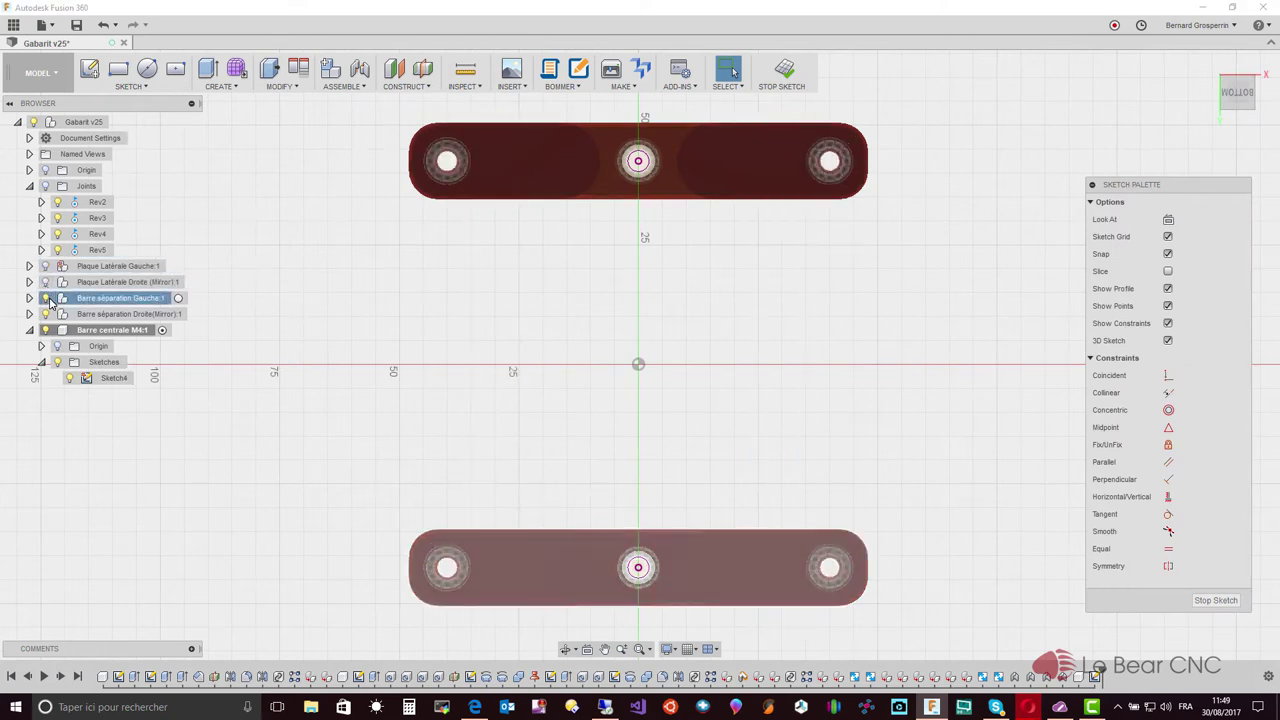
click(46, 298)
click(45, 314)
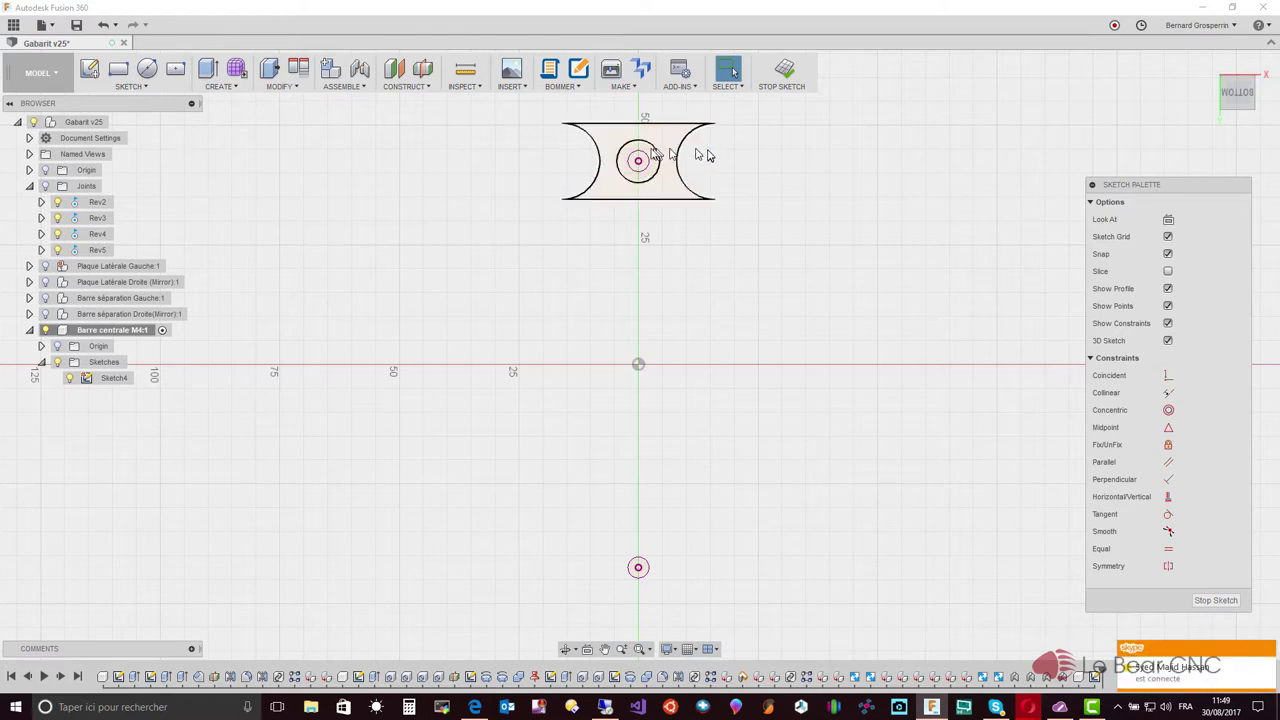
Delete the bottom and top lines of the old bar profile.
click(678, 200)
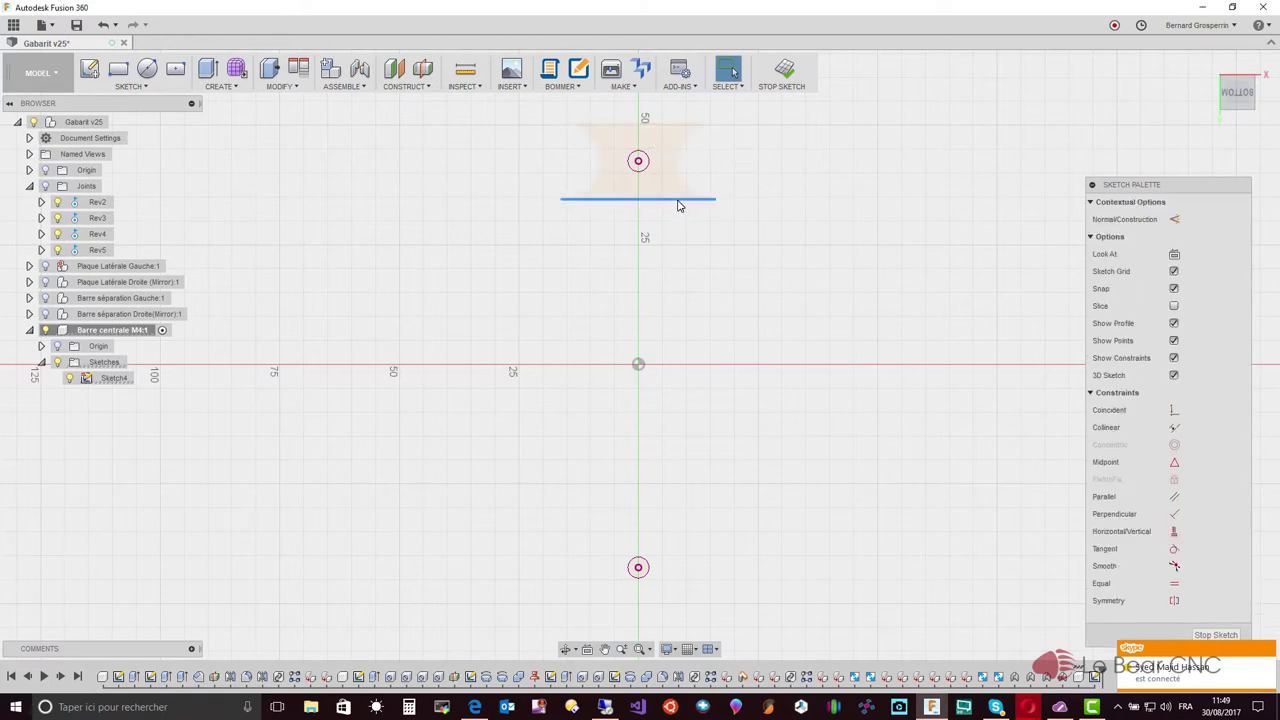
key(Delete)
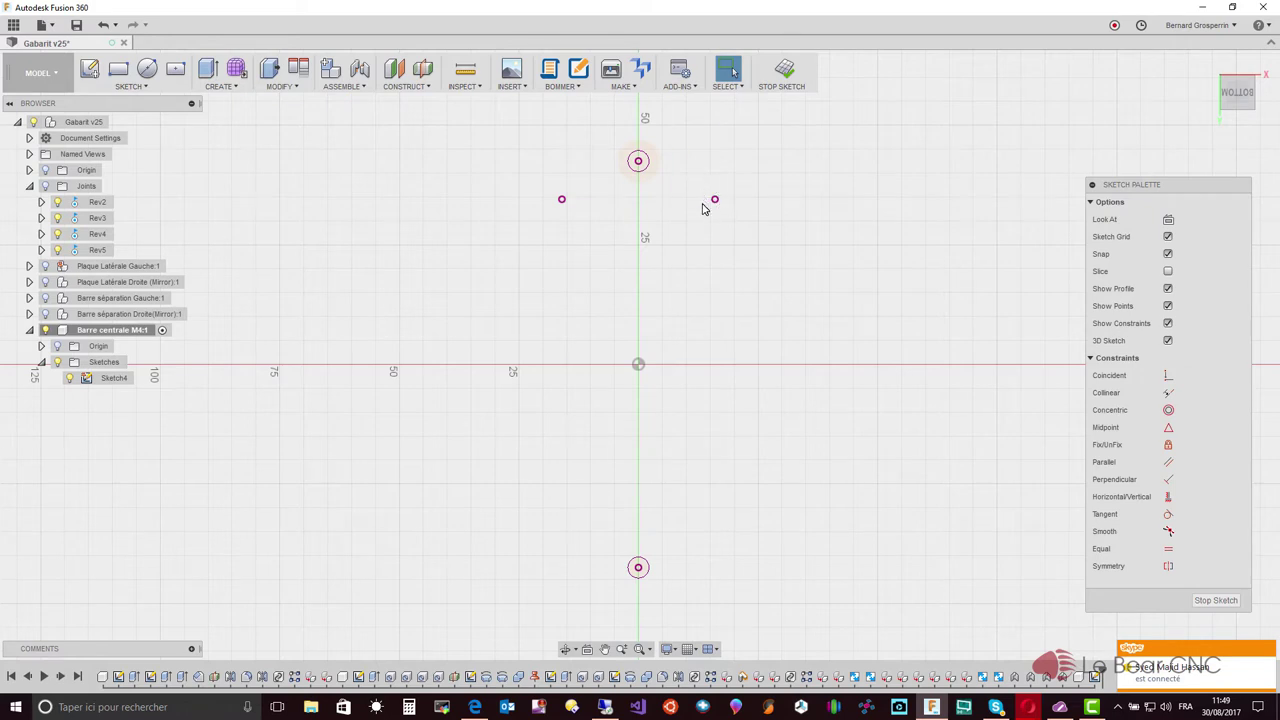
shift+middle_drag(704, 201, 684, 276)
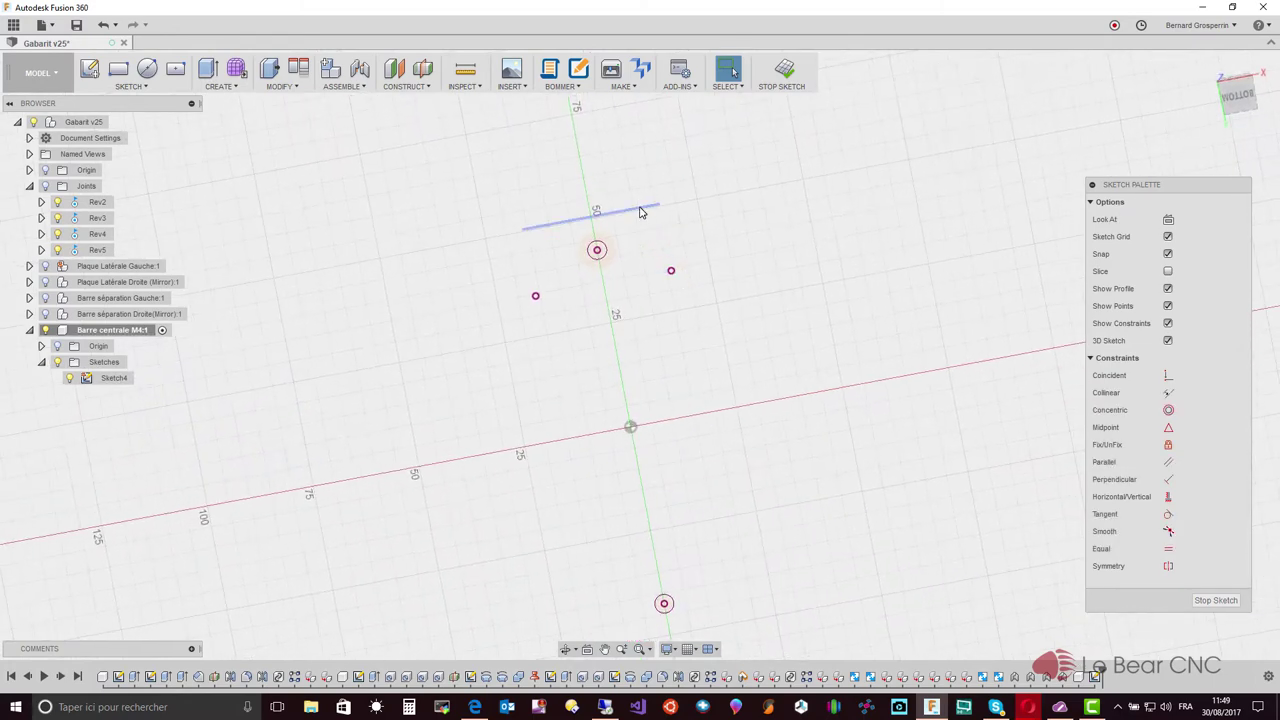
click(641, 212)
key(Delete)
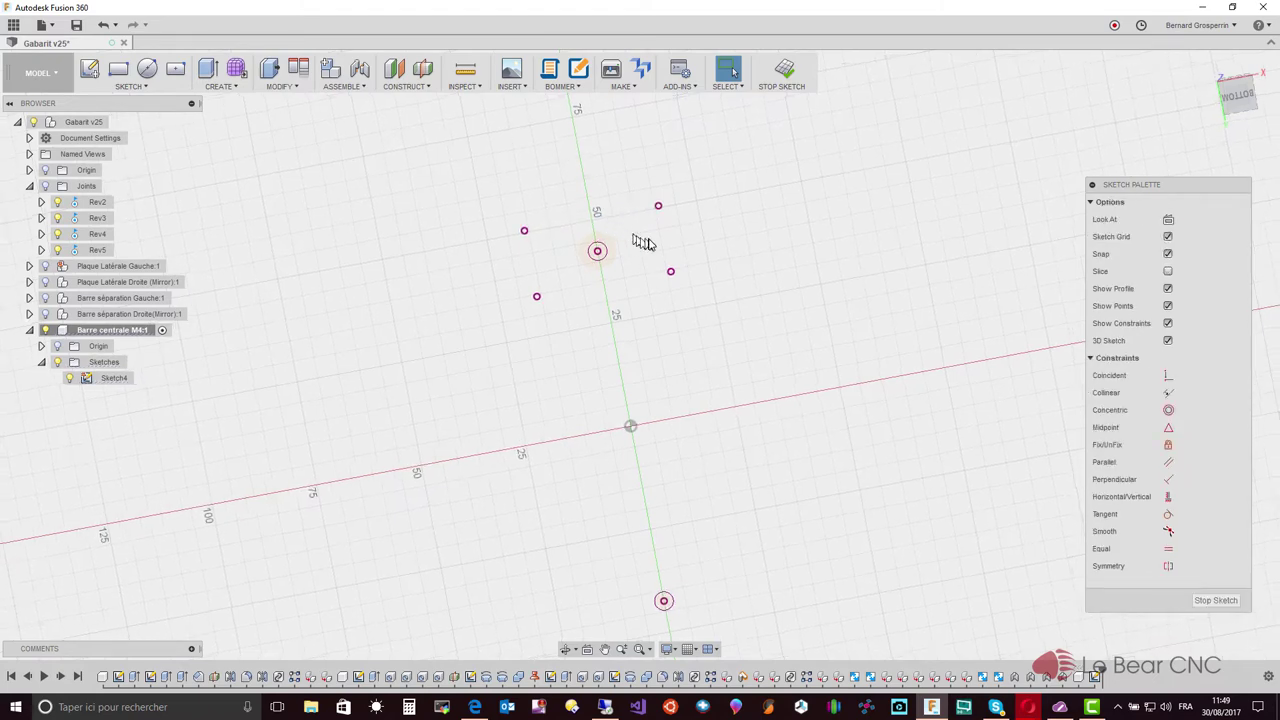
Window-select and delete the two leftover arcs and stray sketch geometry.
shift+middle_drag(648, 245, 655, 256)
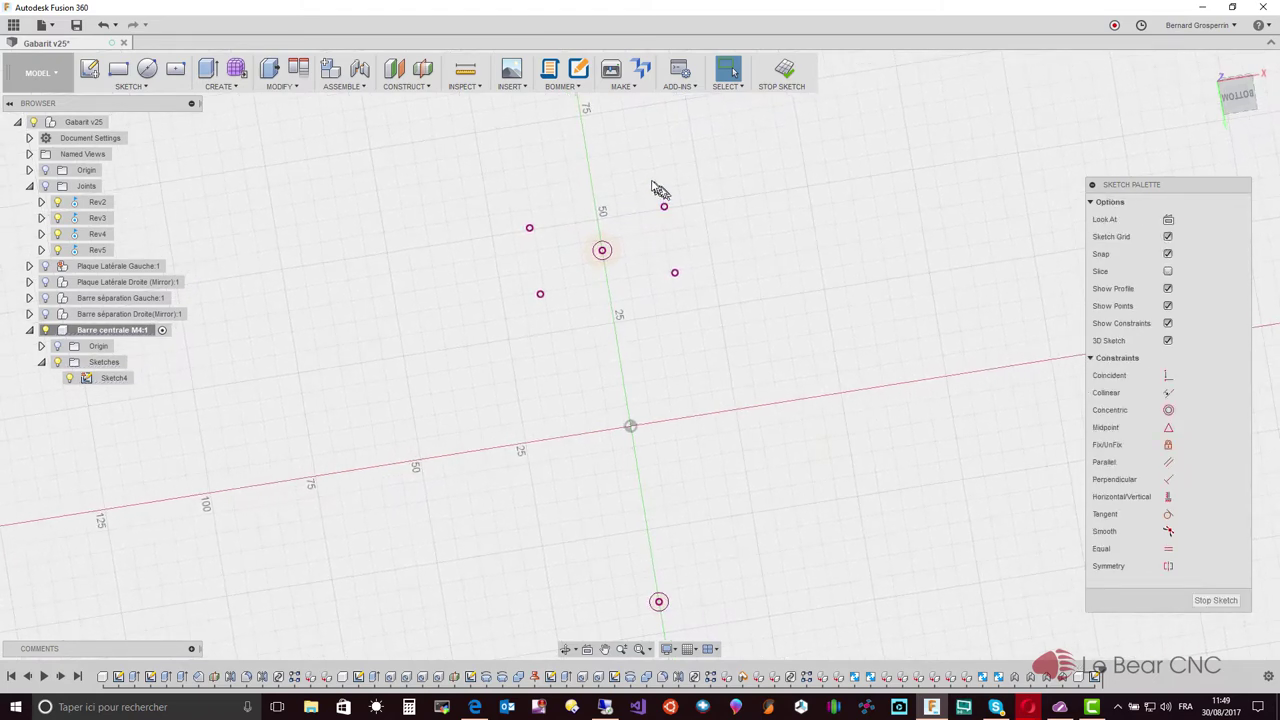
drag(643, 188, 706, 300)
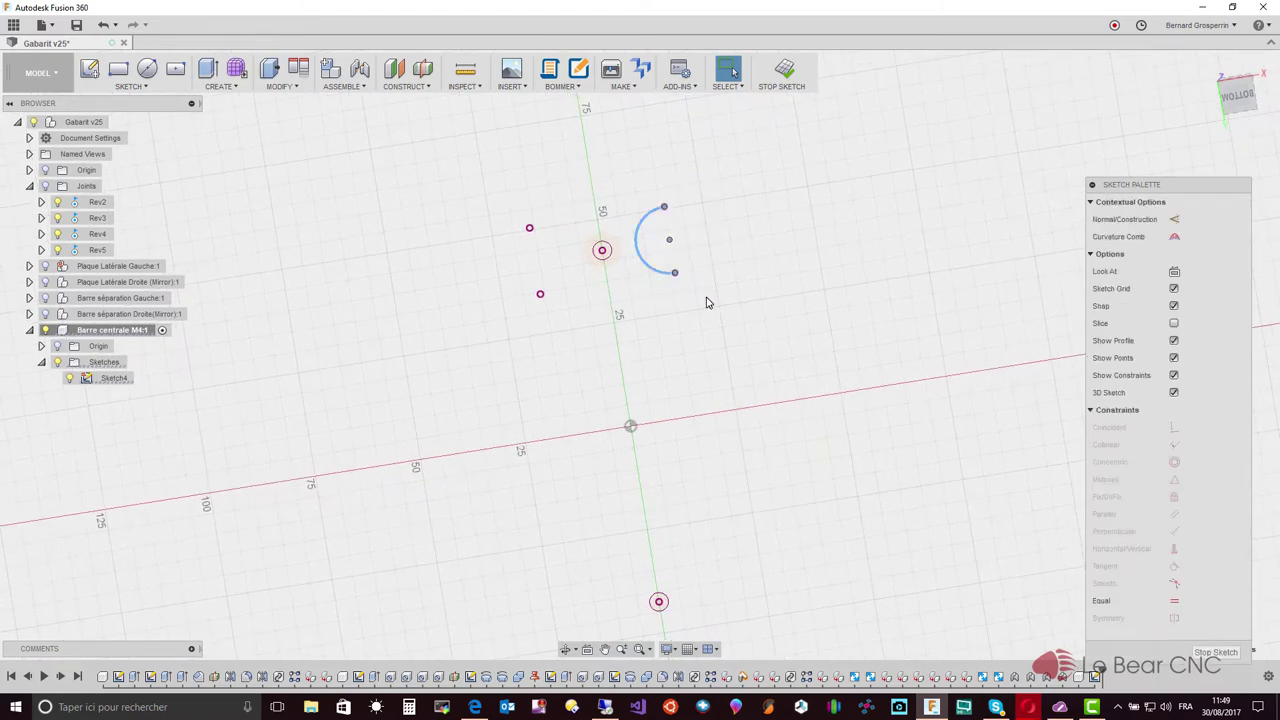
key(Delete)
shift+middle_drag(709, 300, 529, 166)
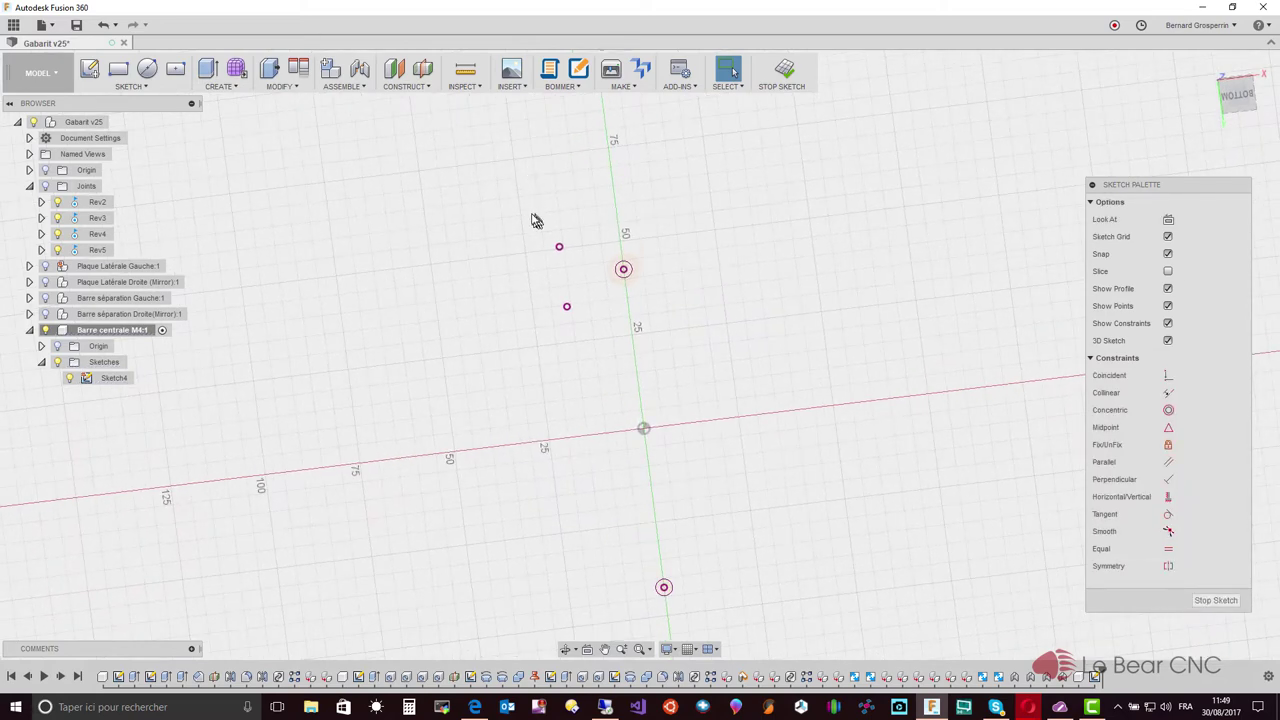
mouse_move(532, 213)
mouse_down()
mouse_move(578, 262)
mouse_move(601, 343)
mouse_up()
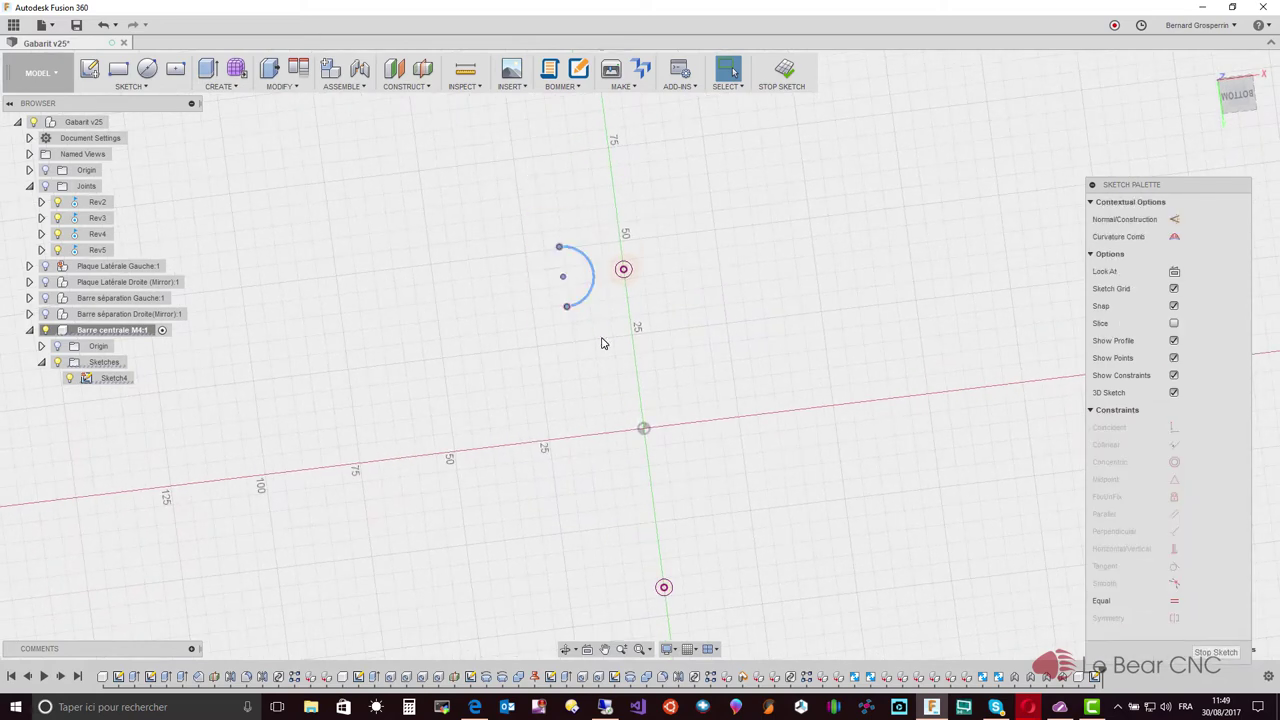
key(Delete)
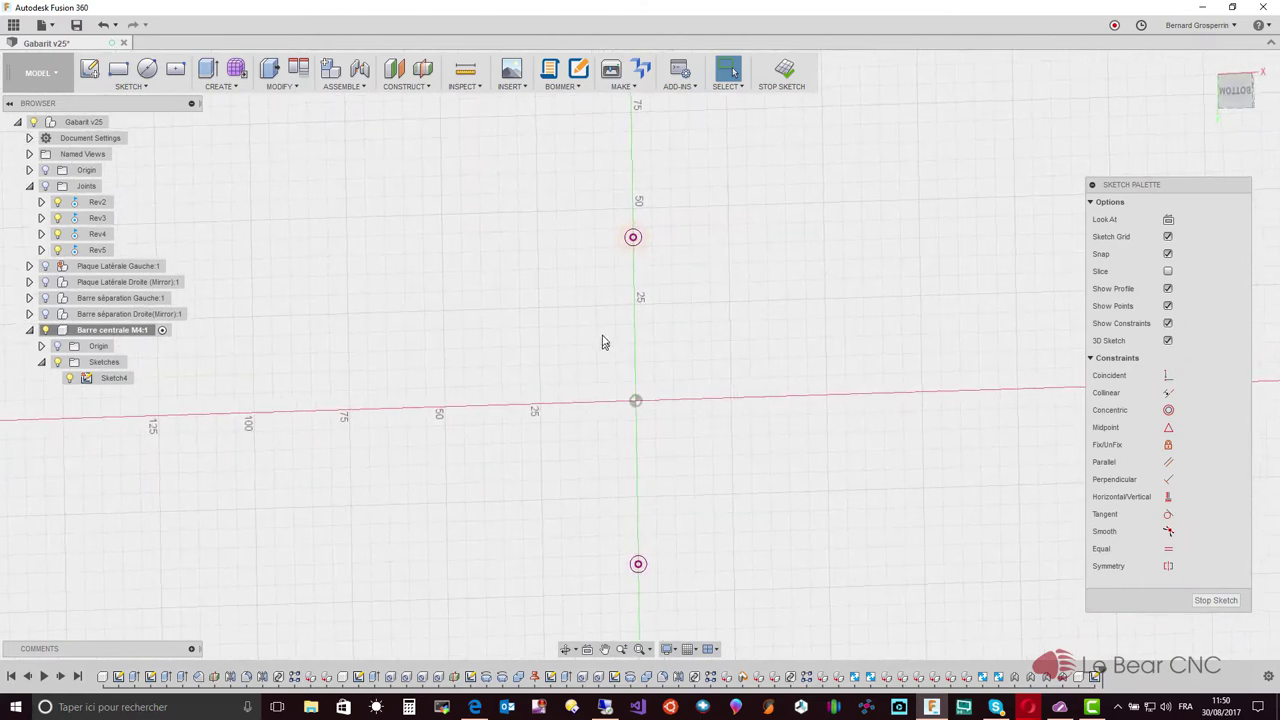
click(640, 255)
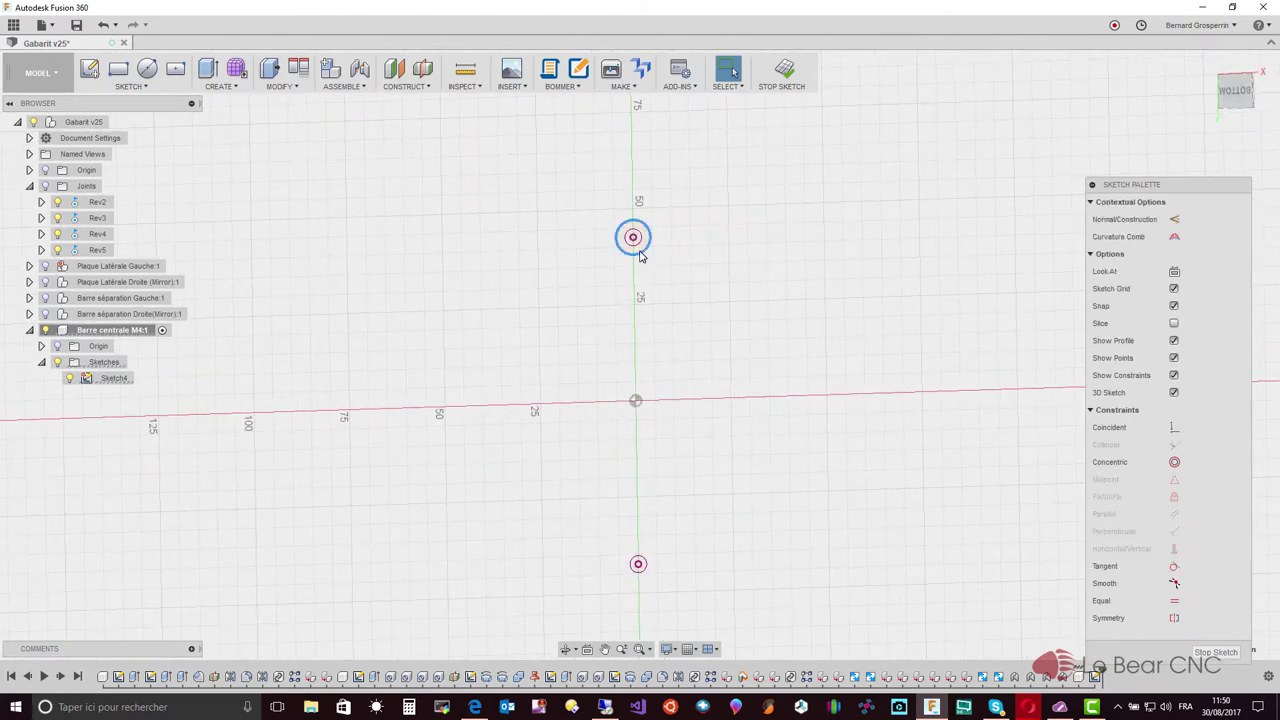
click(641, 258)
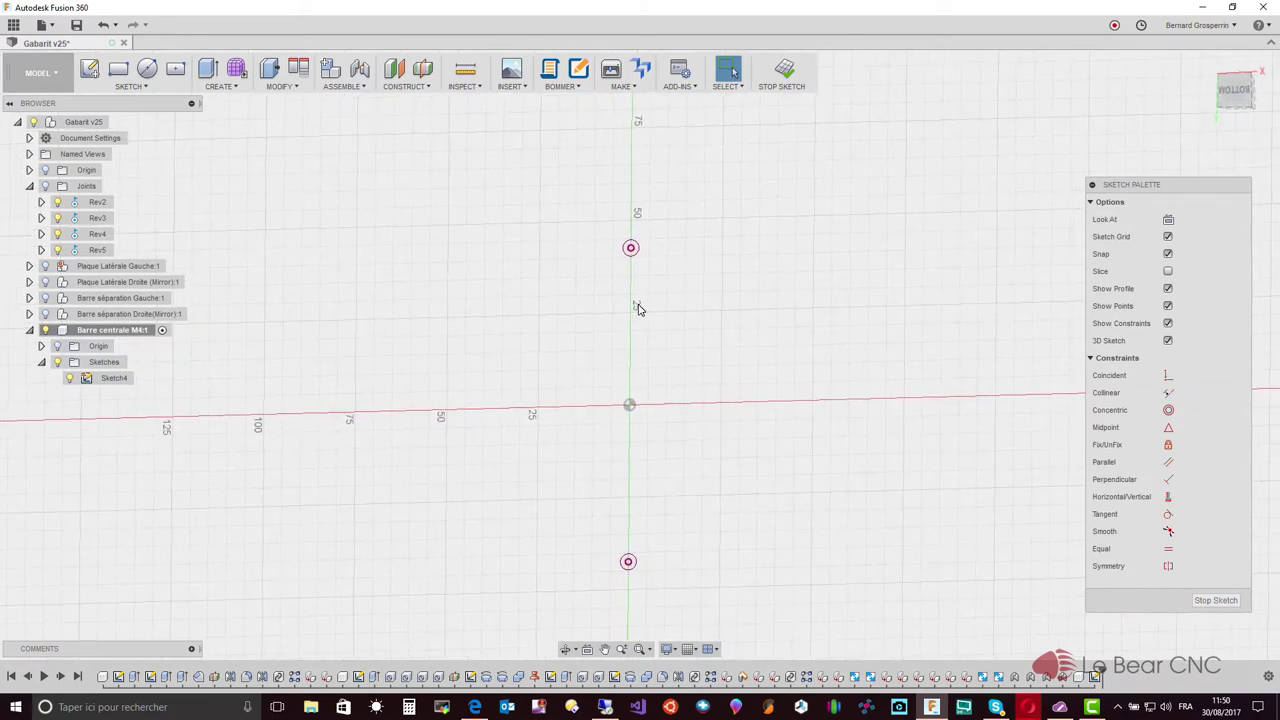
Draw a centre rectangle from the origin to a corner level with the upper hole.
click(176, 70)
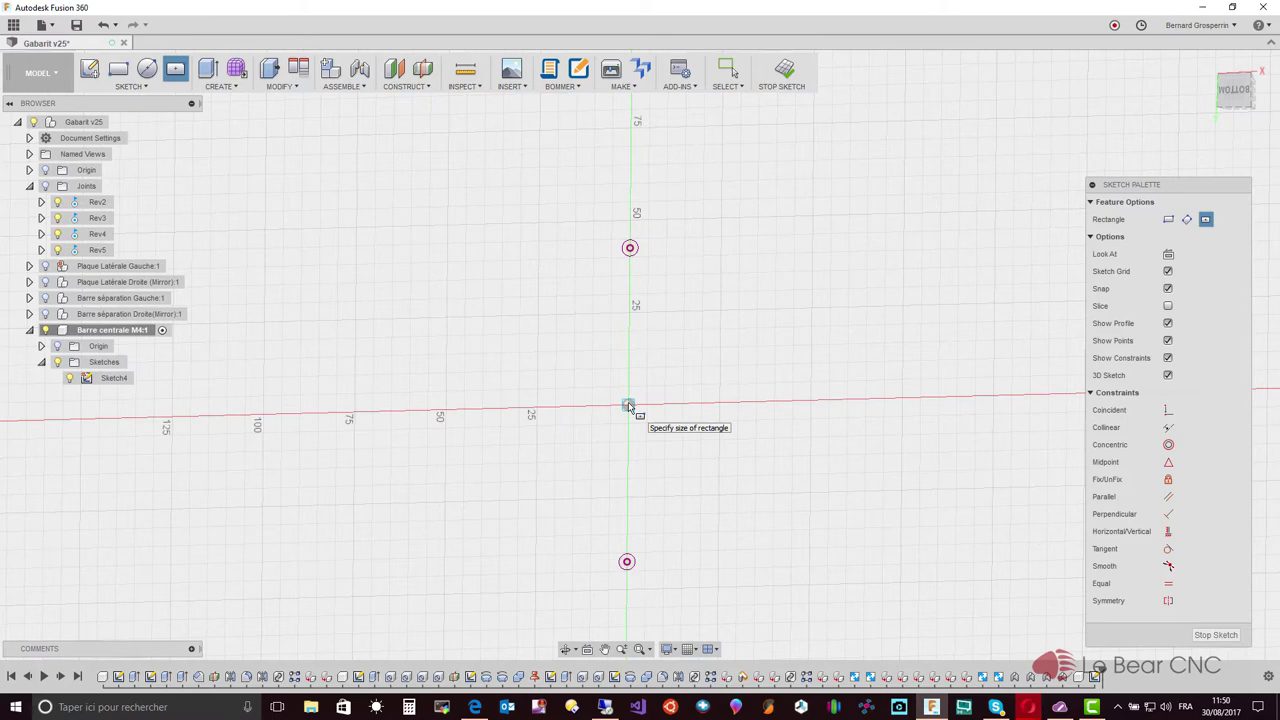
click(628, 406)
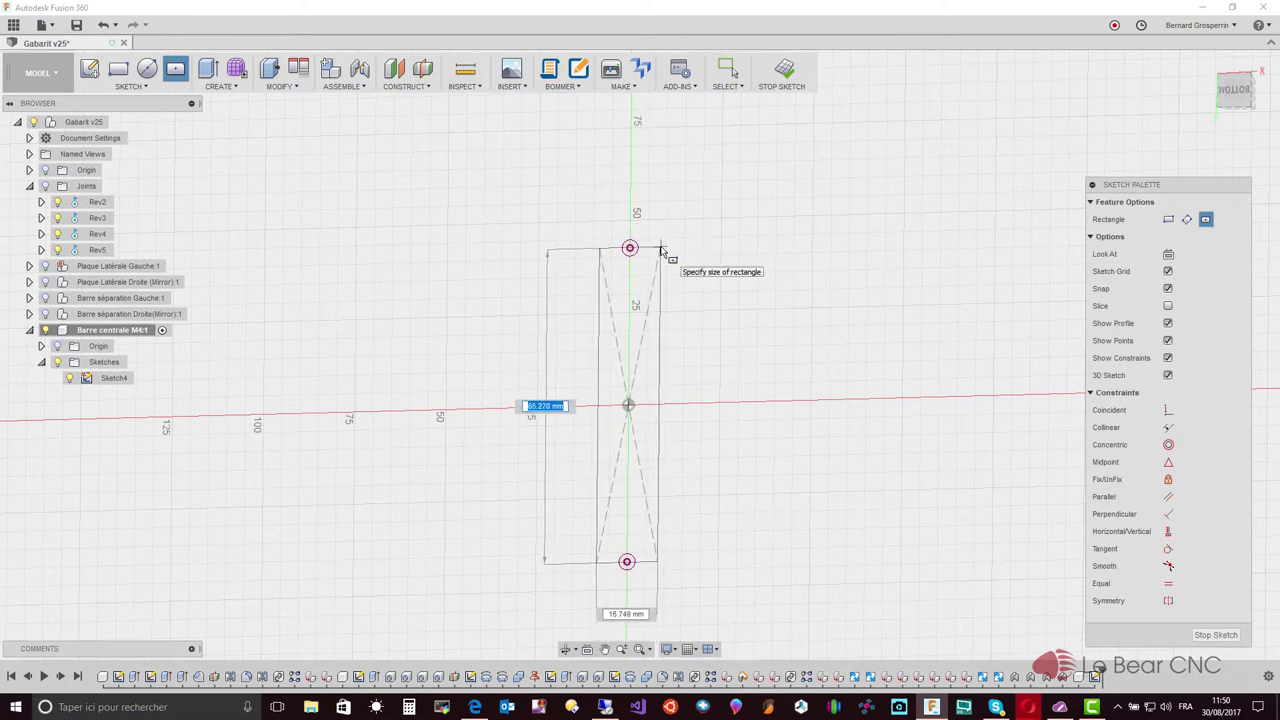
click(660, 250)
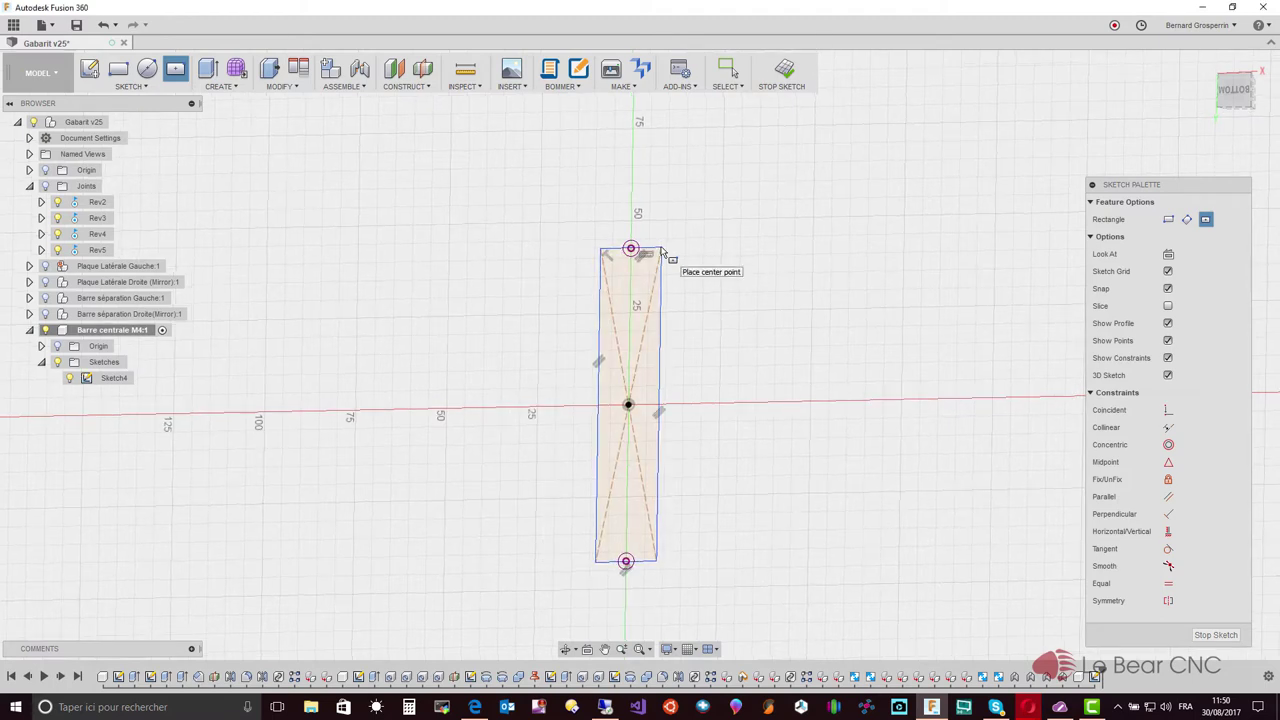
key(Escape)
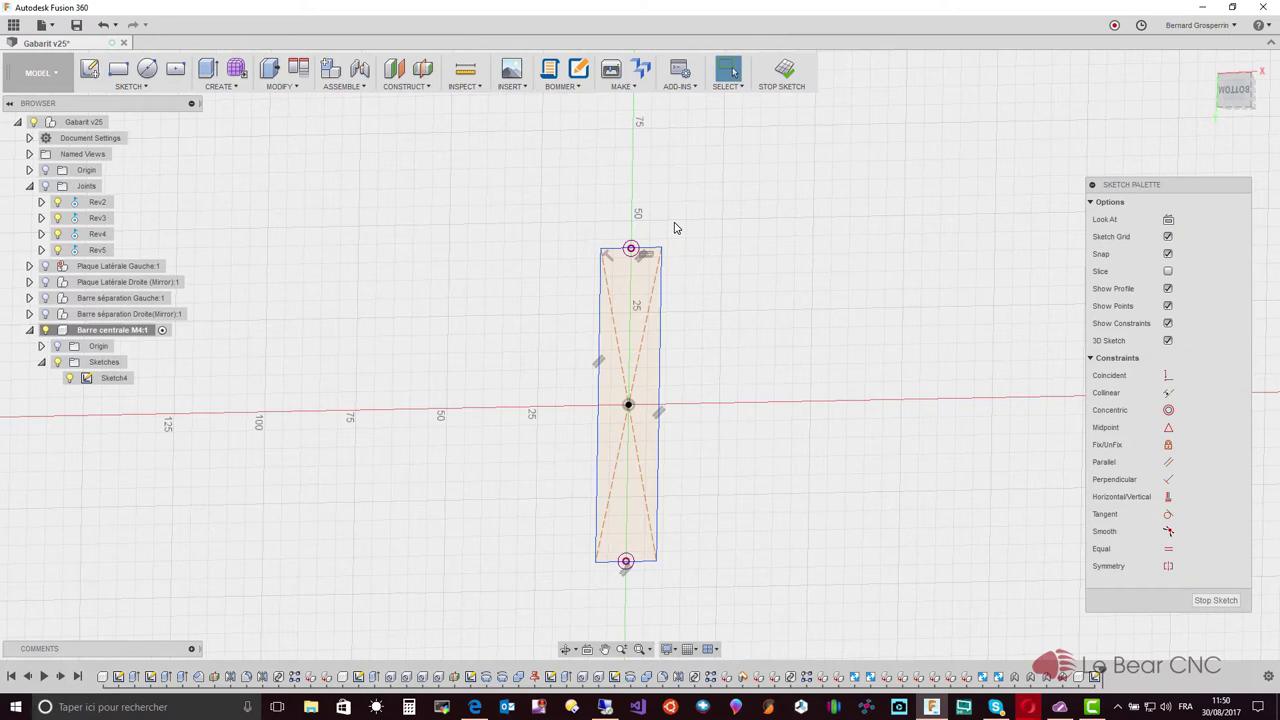
Dimension the rectangle's left edge to 85 mm and place the 16.696 mm top-edge width dimension.
key(d)
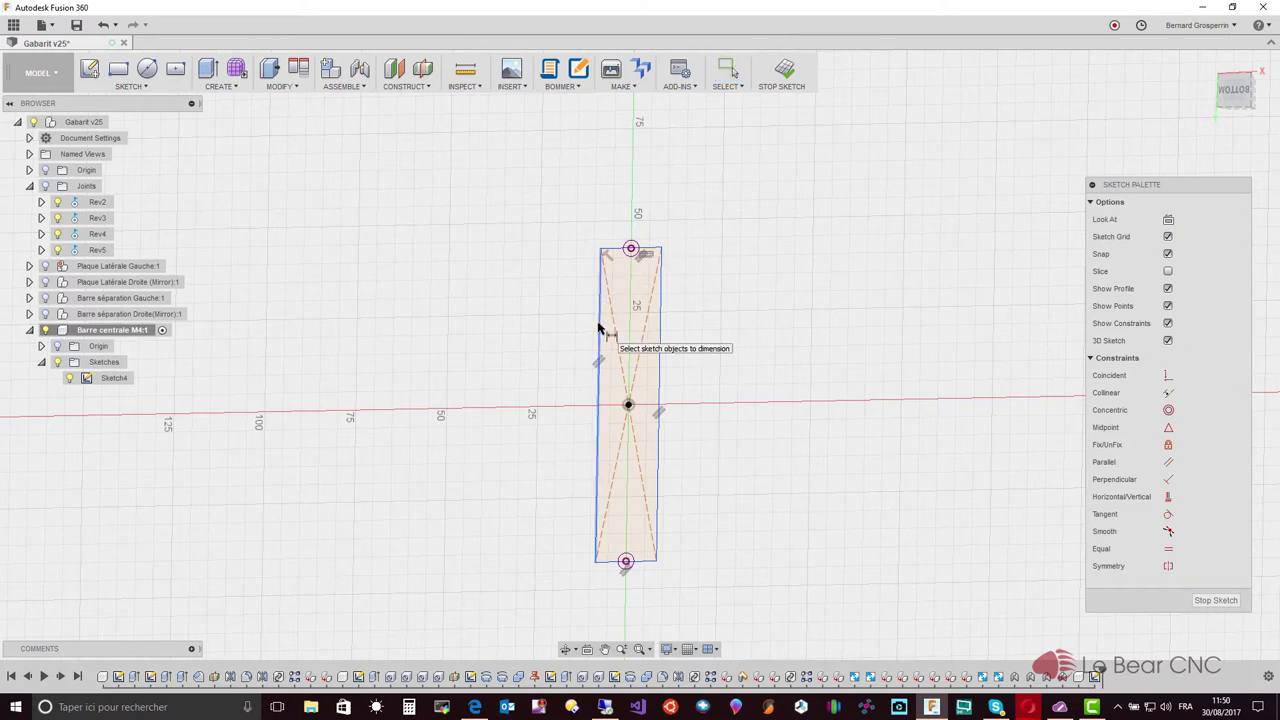
click(598, 330)
click(556, 328)
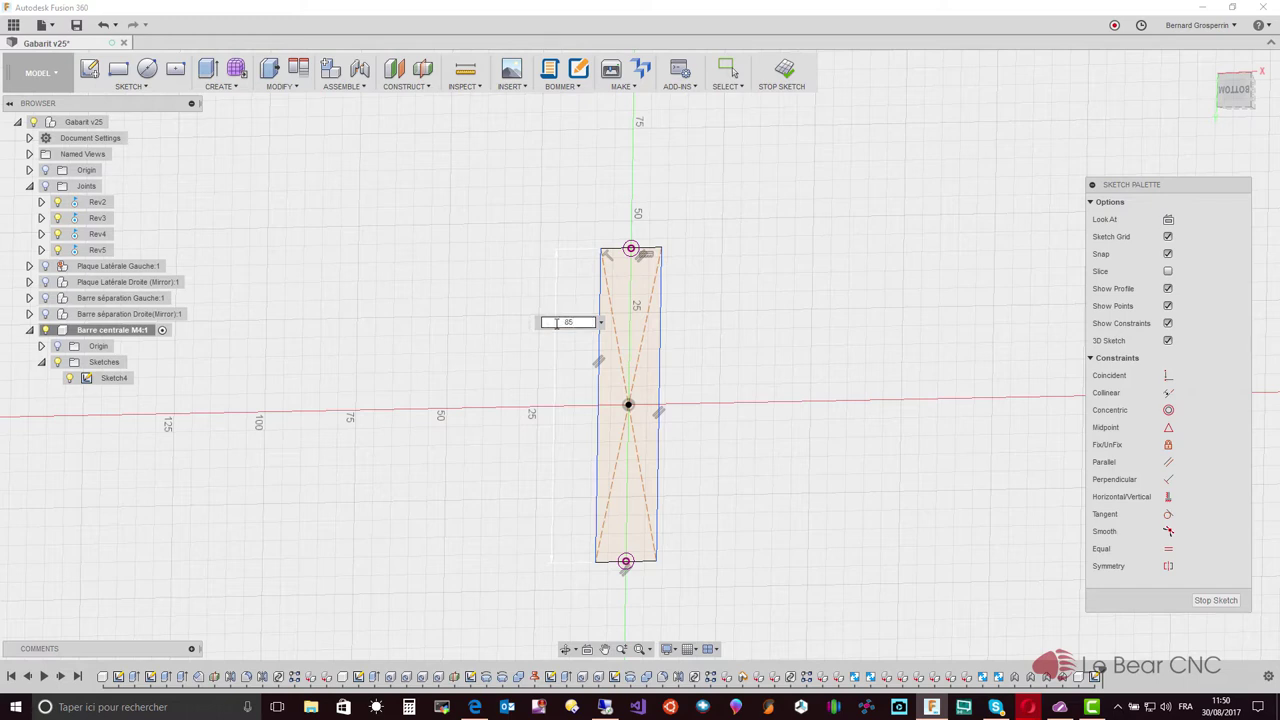
key(Return)
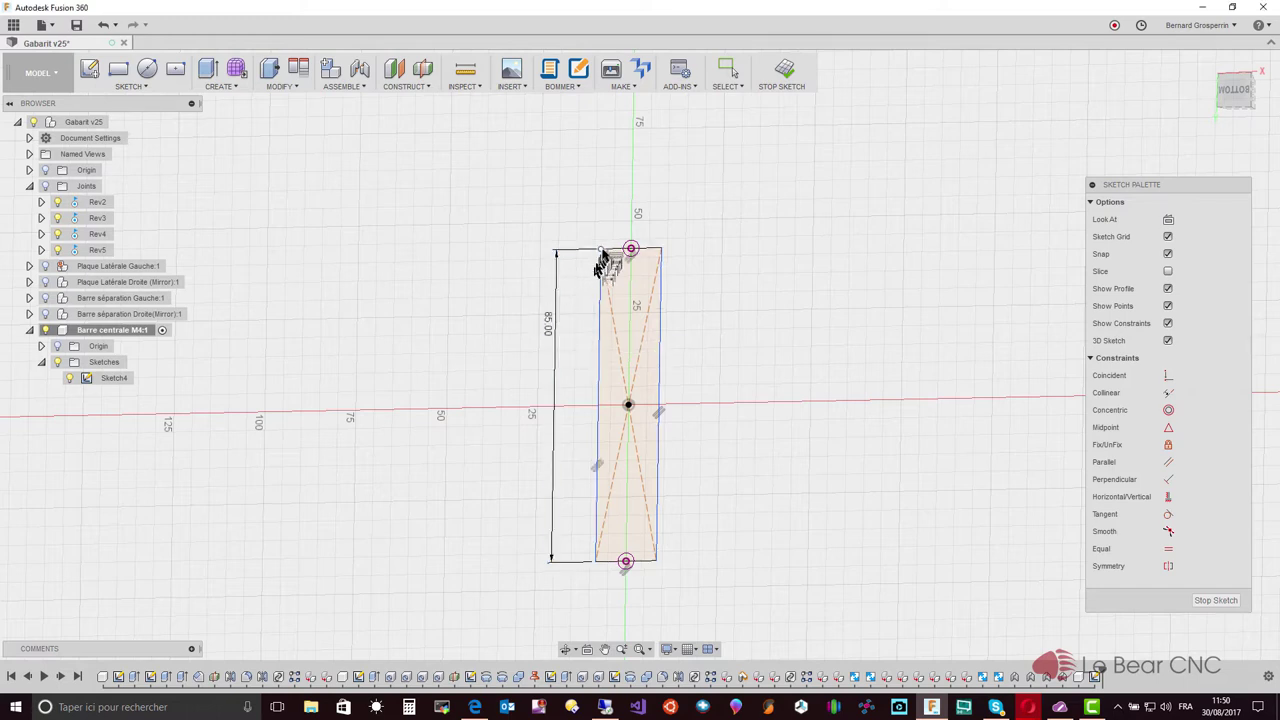
click(612, 250)
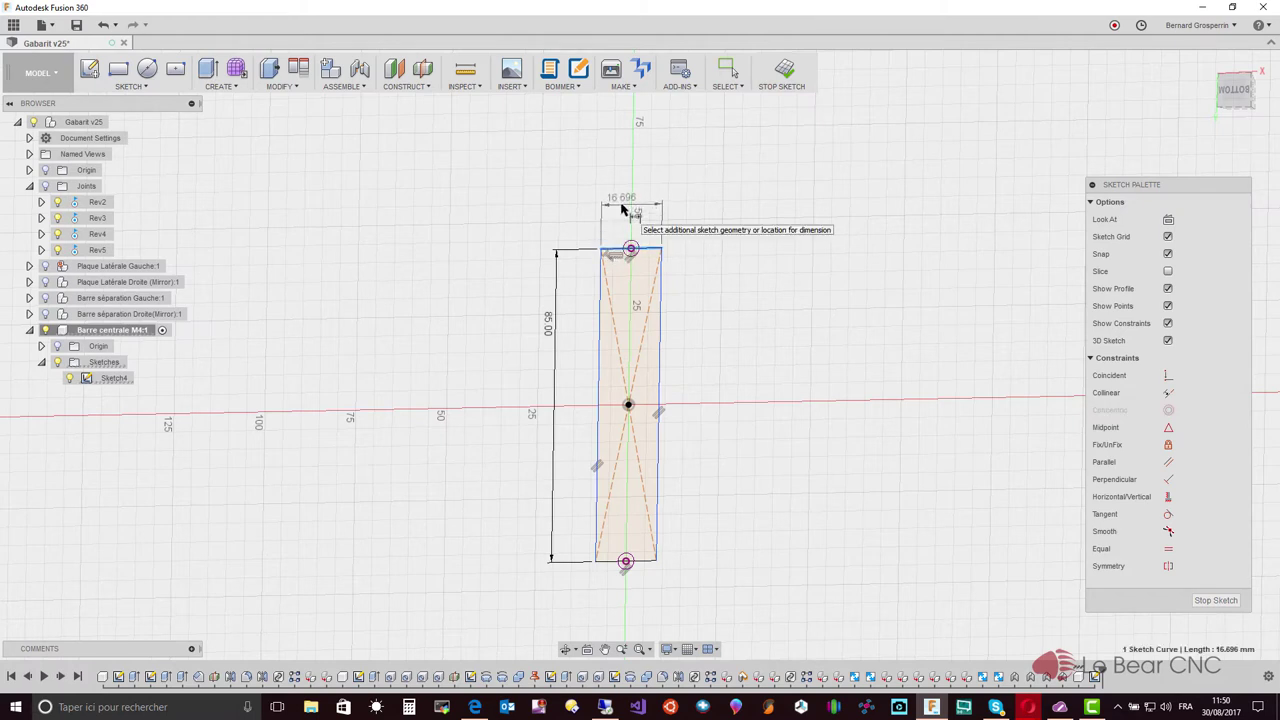
scroll(622, 208, down, 1)
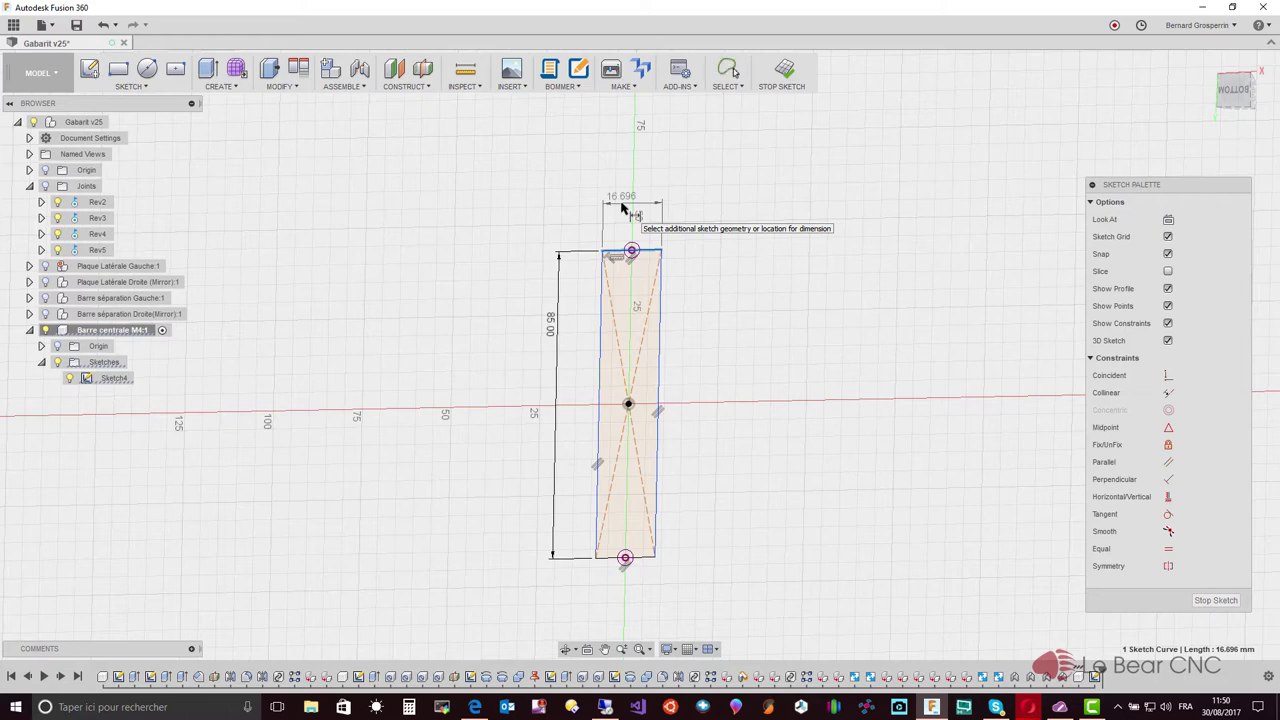
click(624, 206)
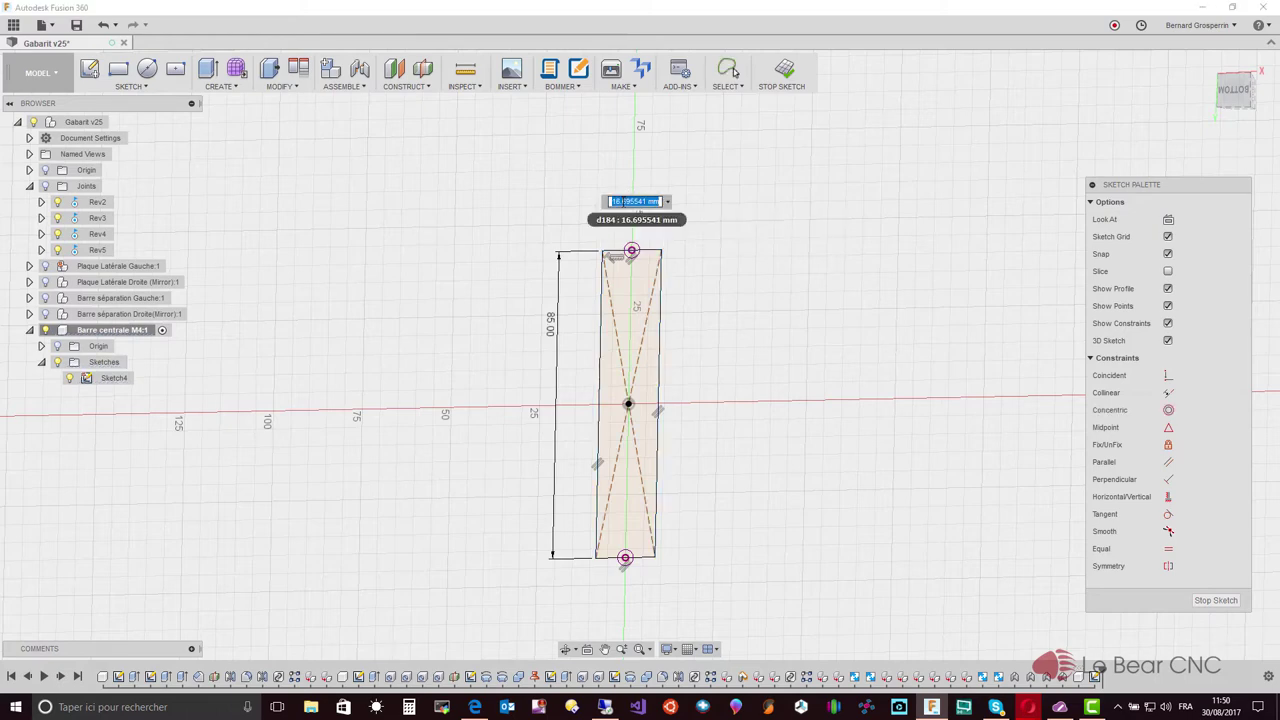
scroll(622, 216, up, 1)
scroll(622, 216, up, 1)
scroll(622, 216, up, 1)
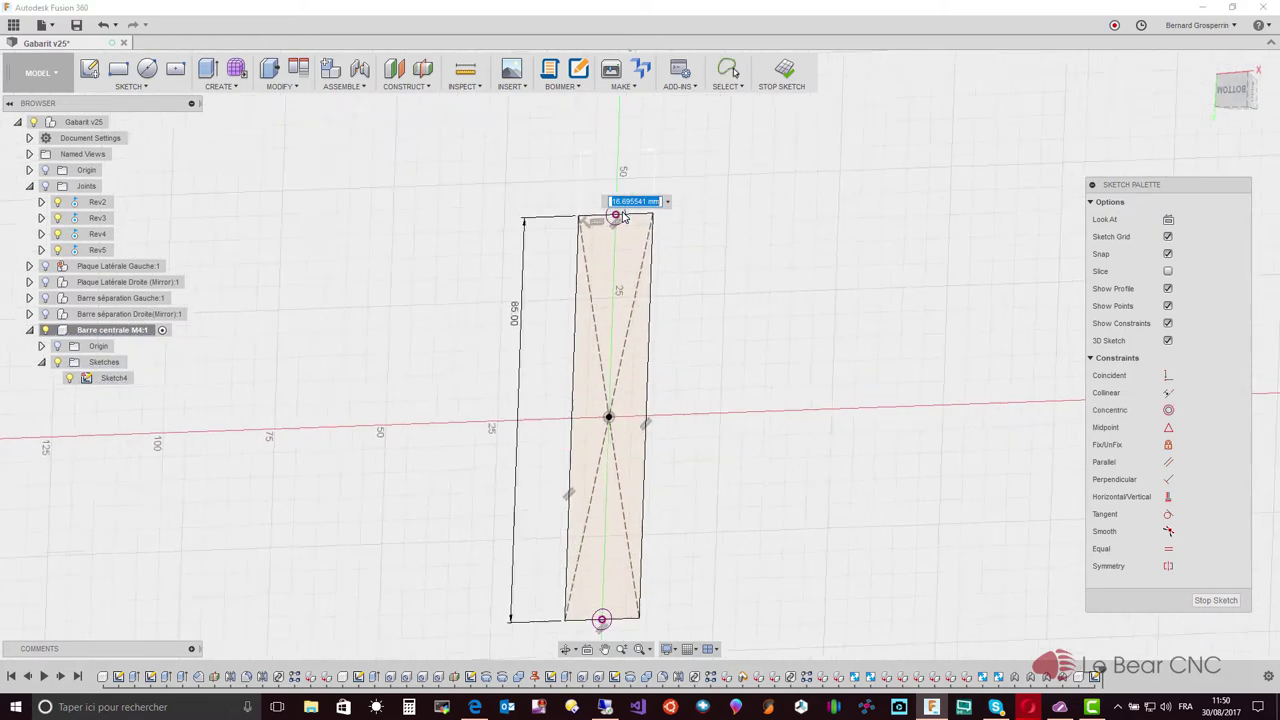
scroll(622, 216, up, 2)
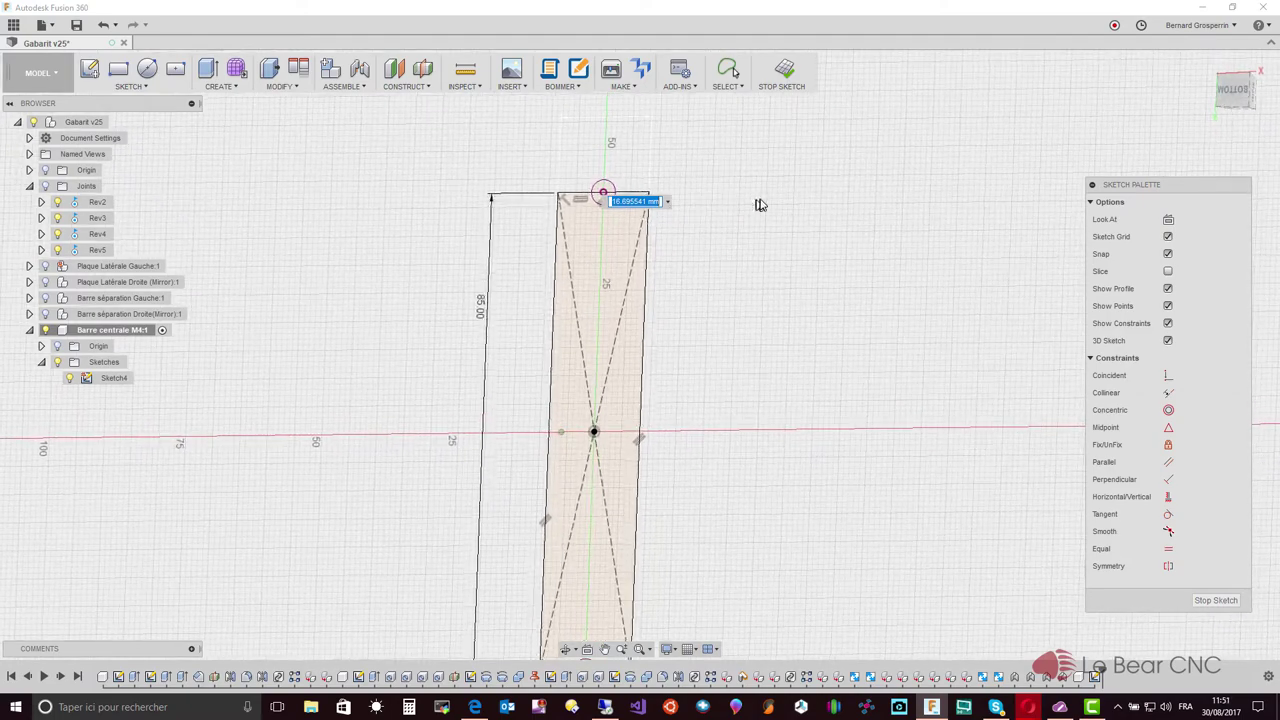
mouse_move(760, 204)
shift+middle_down()
mouse_move(752, 267)
mouse_move(670, 195)
shift+middle_up()
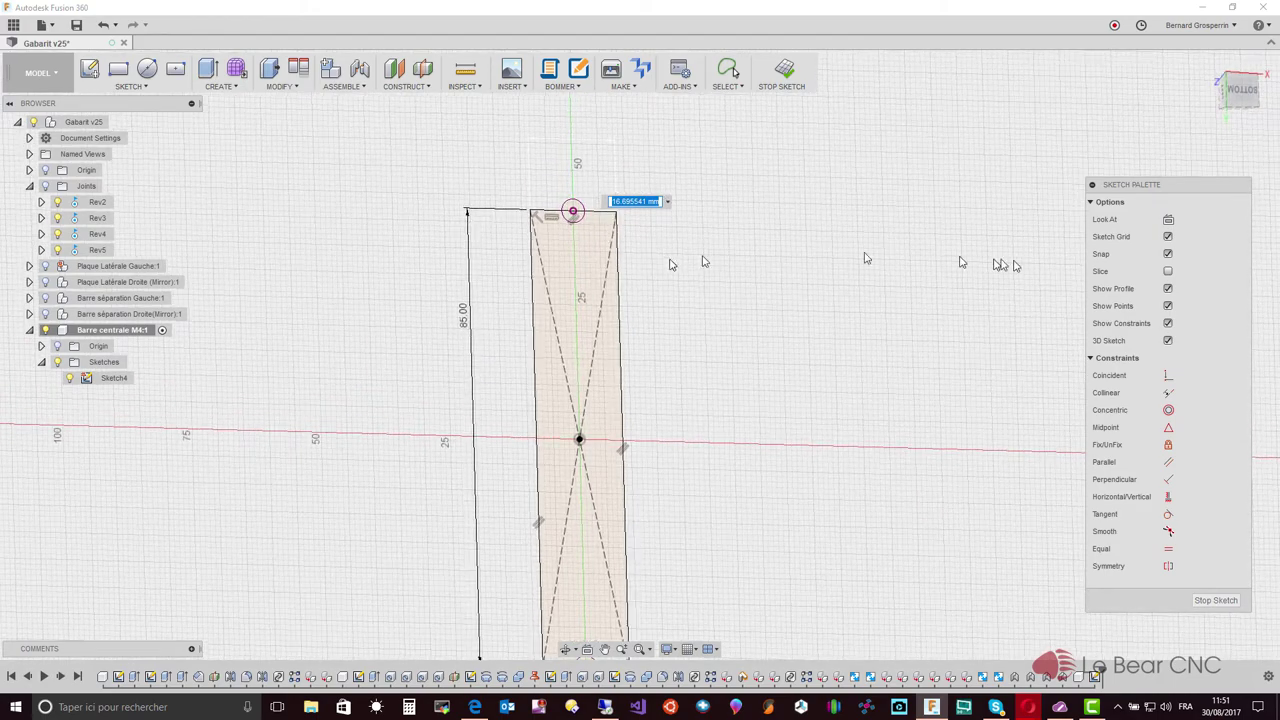
click(1243, 98)
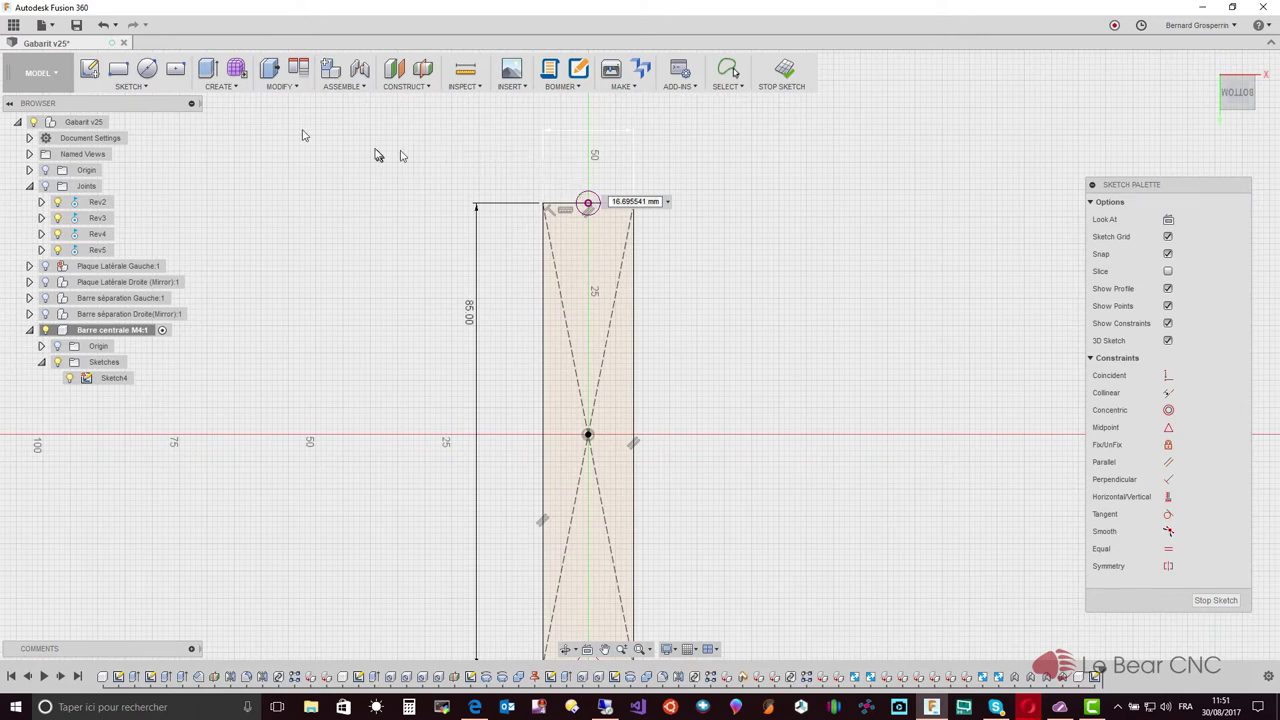
Draw centre-point semicircle arcs on the upper and lower hole centres across the rectangle's ends.
click(143, 86)
mouse_move(97, 162)
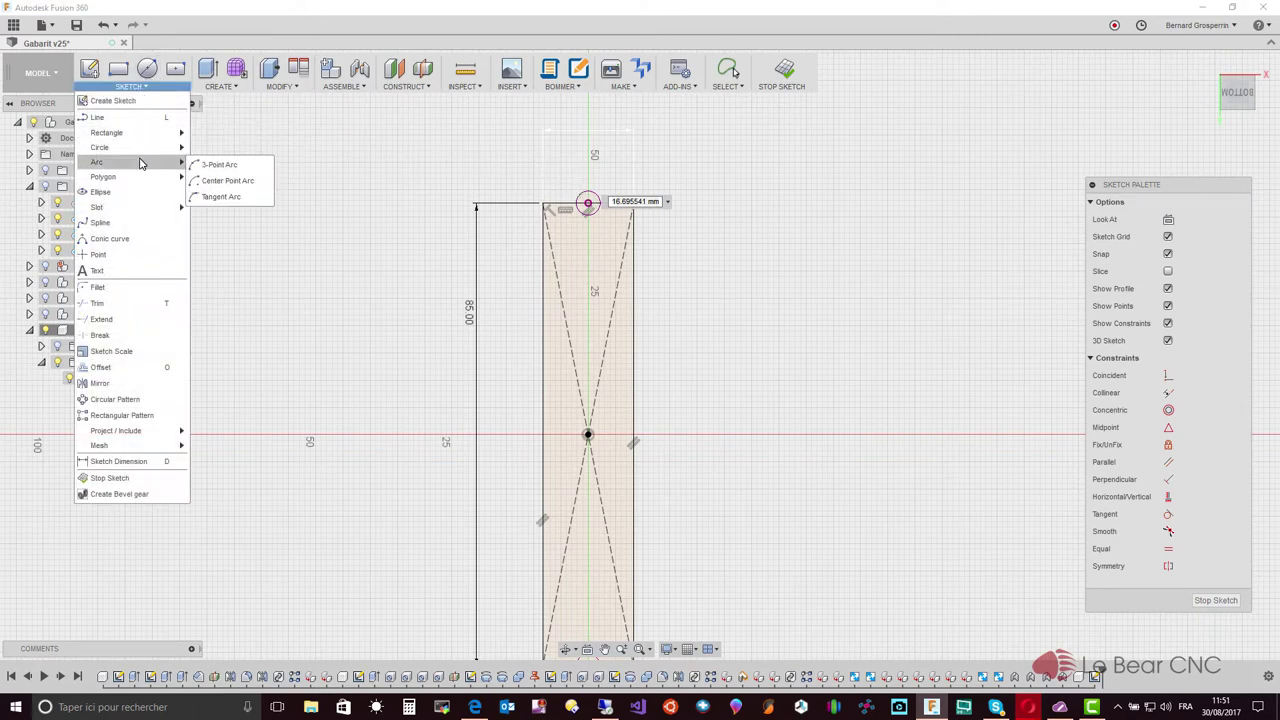
click(224, 184)
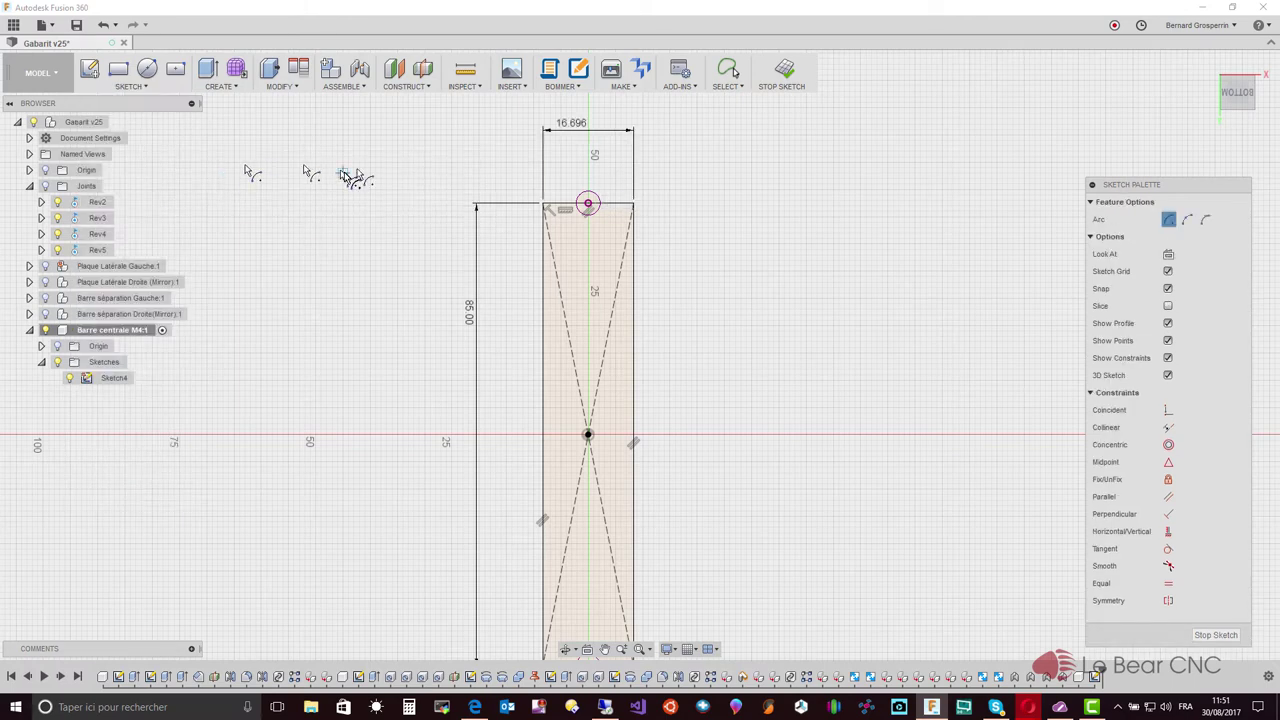
click(588, 204)
click(632, 205)
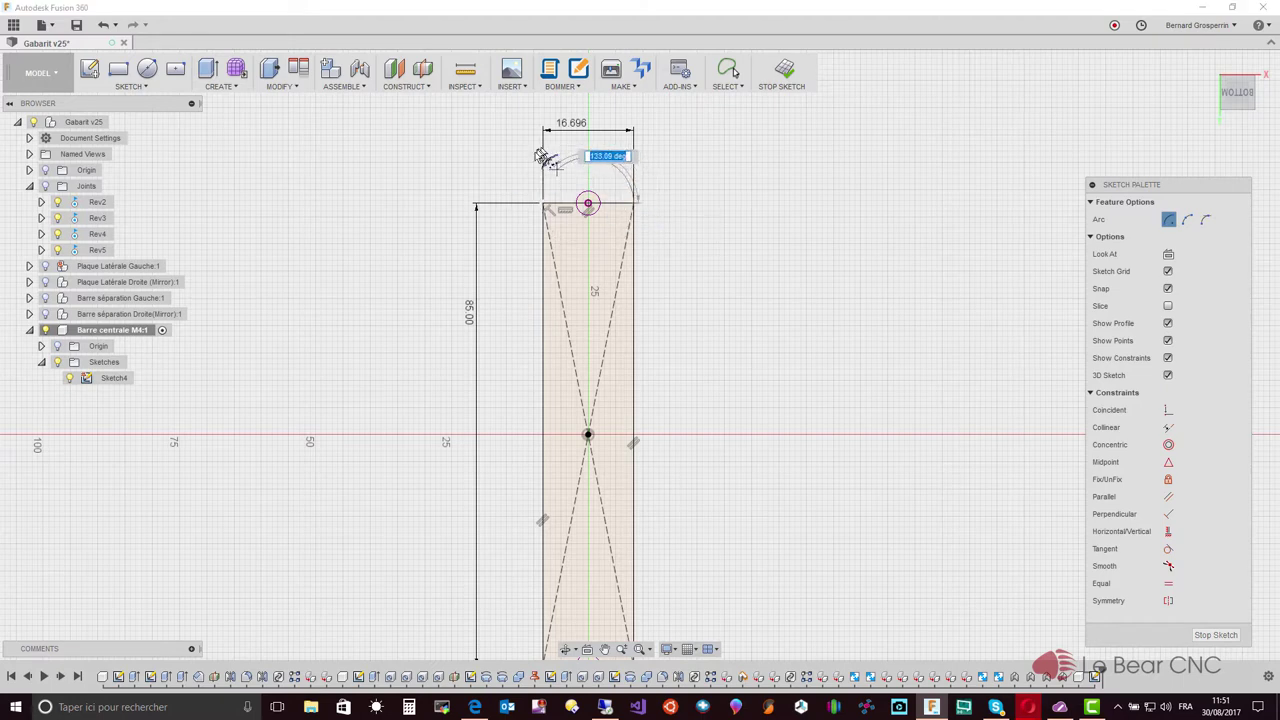
click(528, 207)
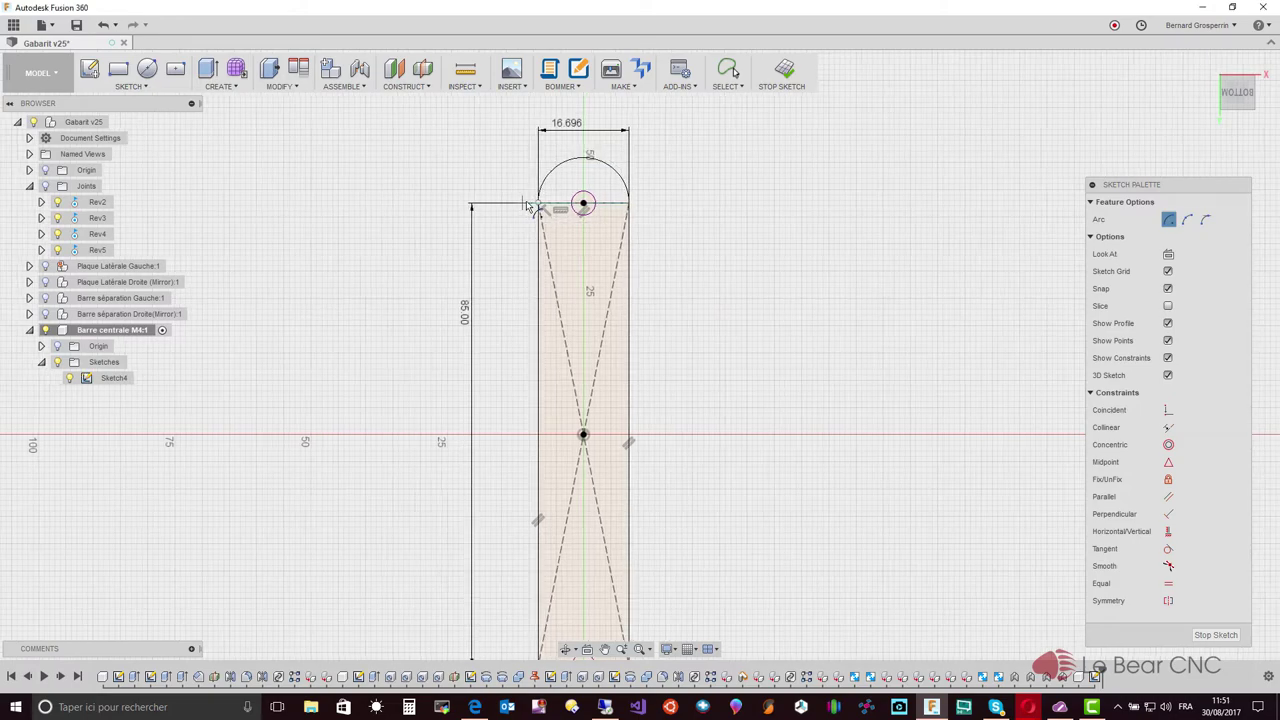
key(F6)
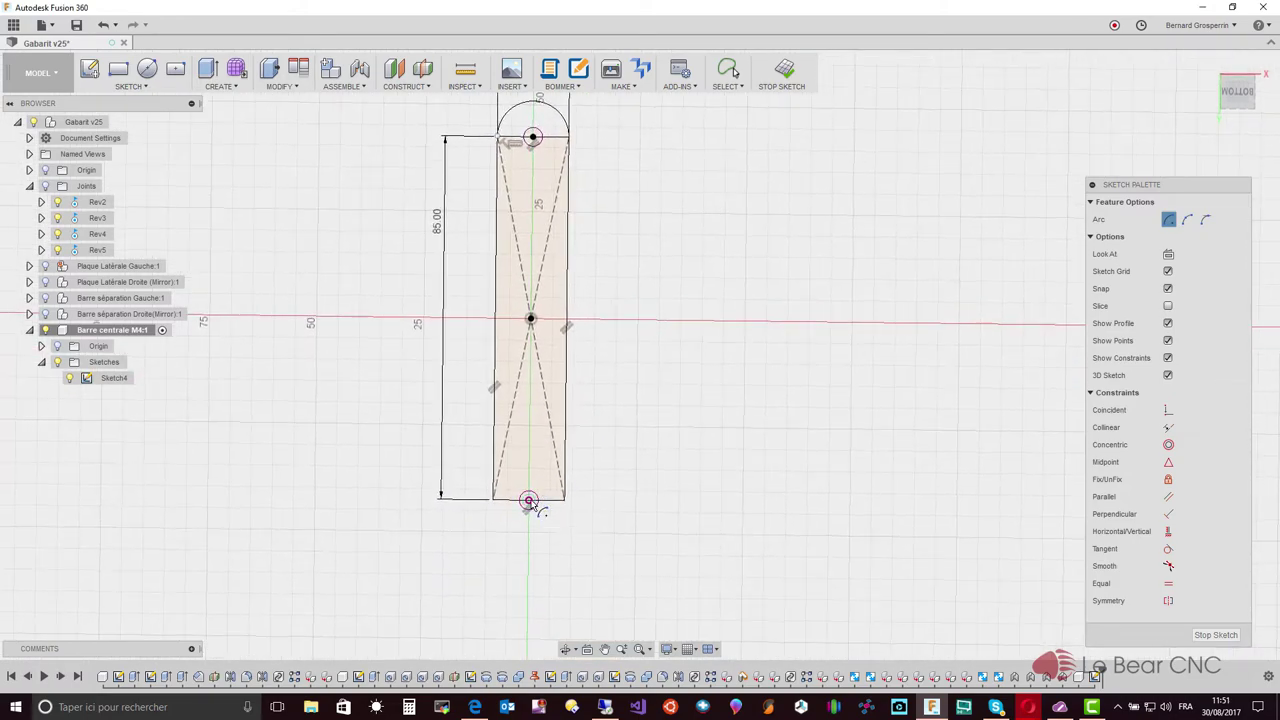
click(529, 501)
click(566, 503)
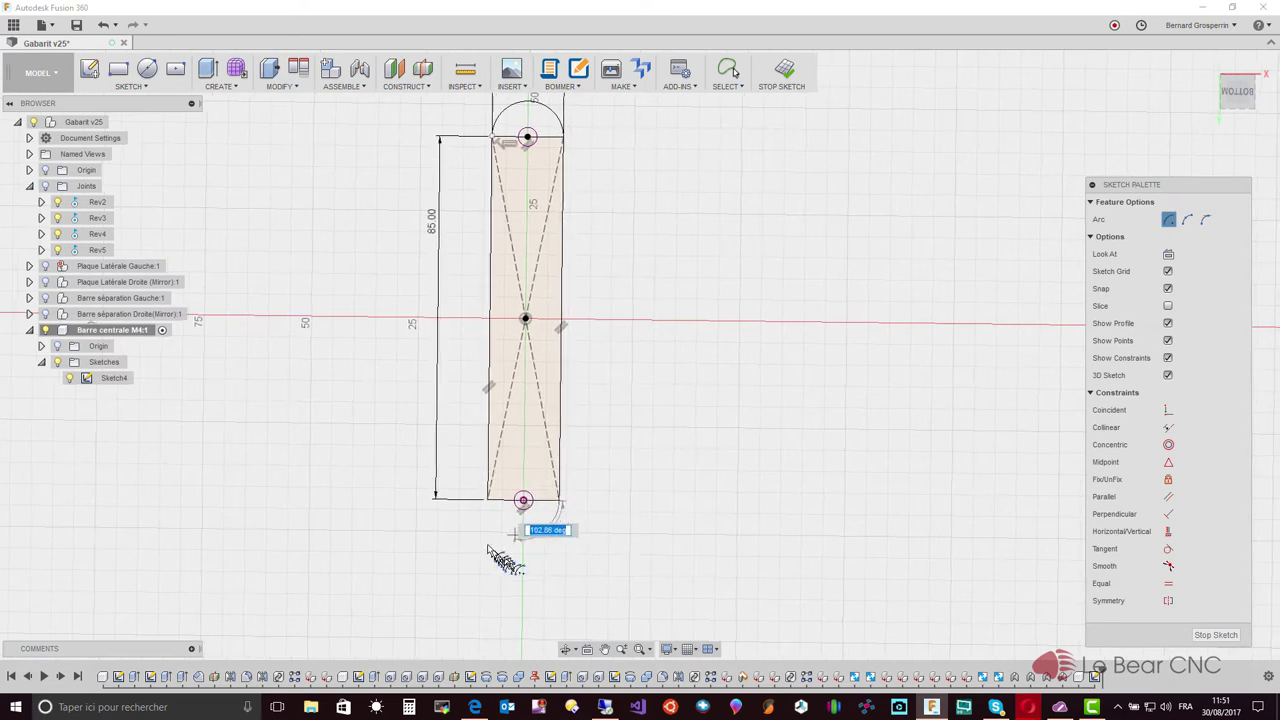
click(477, 497)
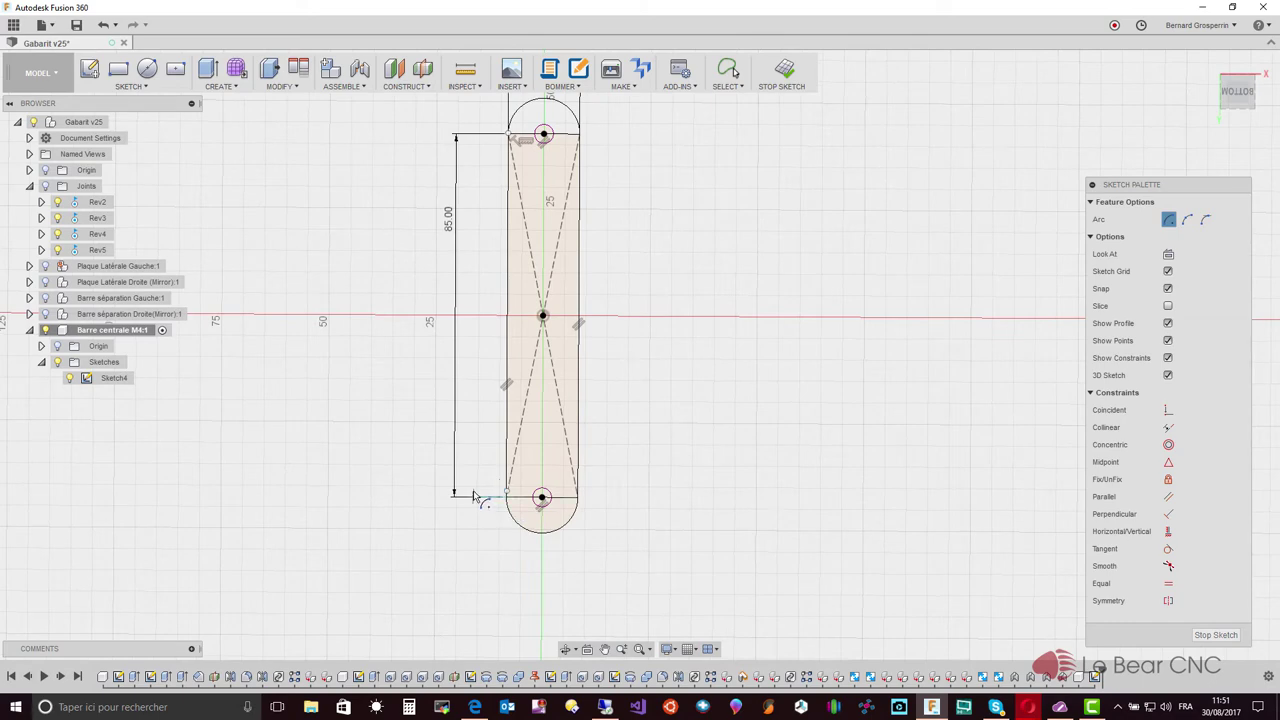
key(Escape)
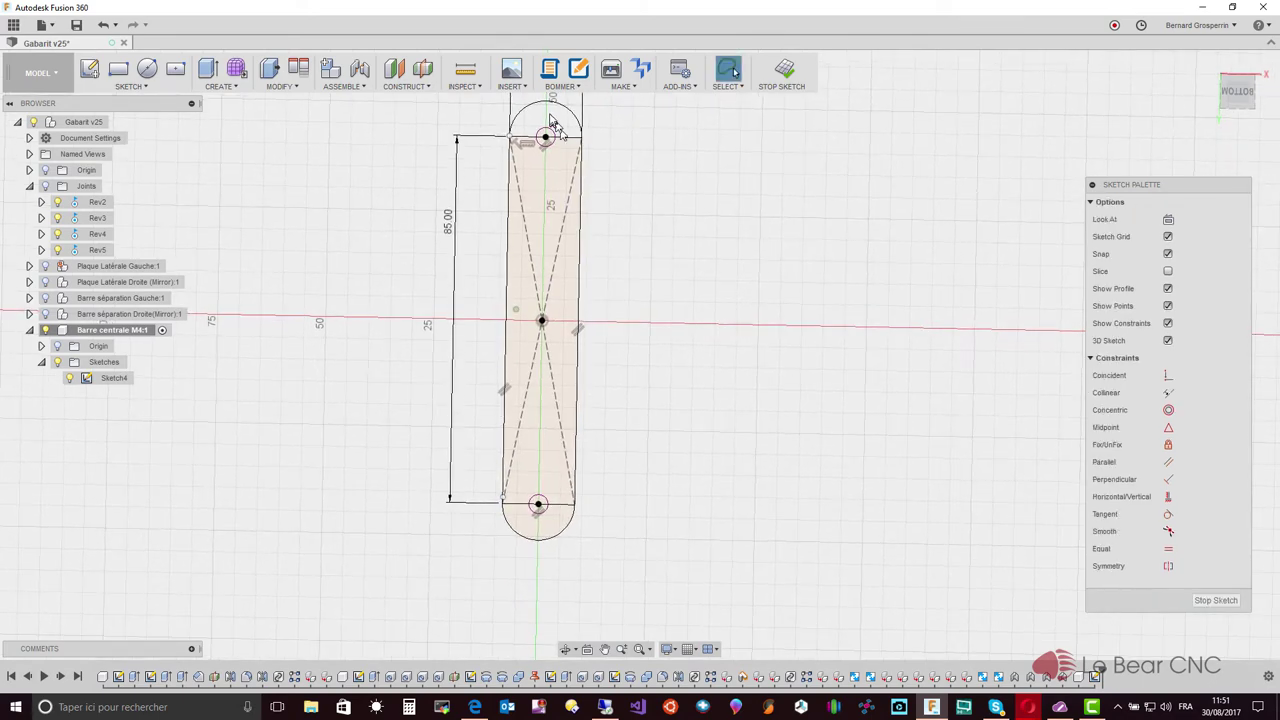
Zoom in on the bar's top semicircle and delete it, leaving a flat top end.
scroll(600, 225, up, 3)
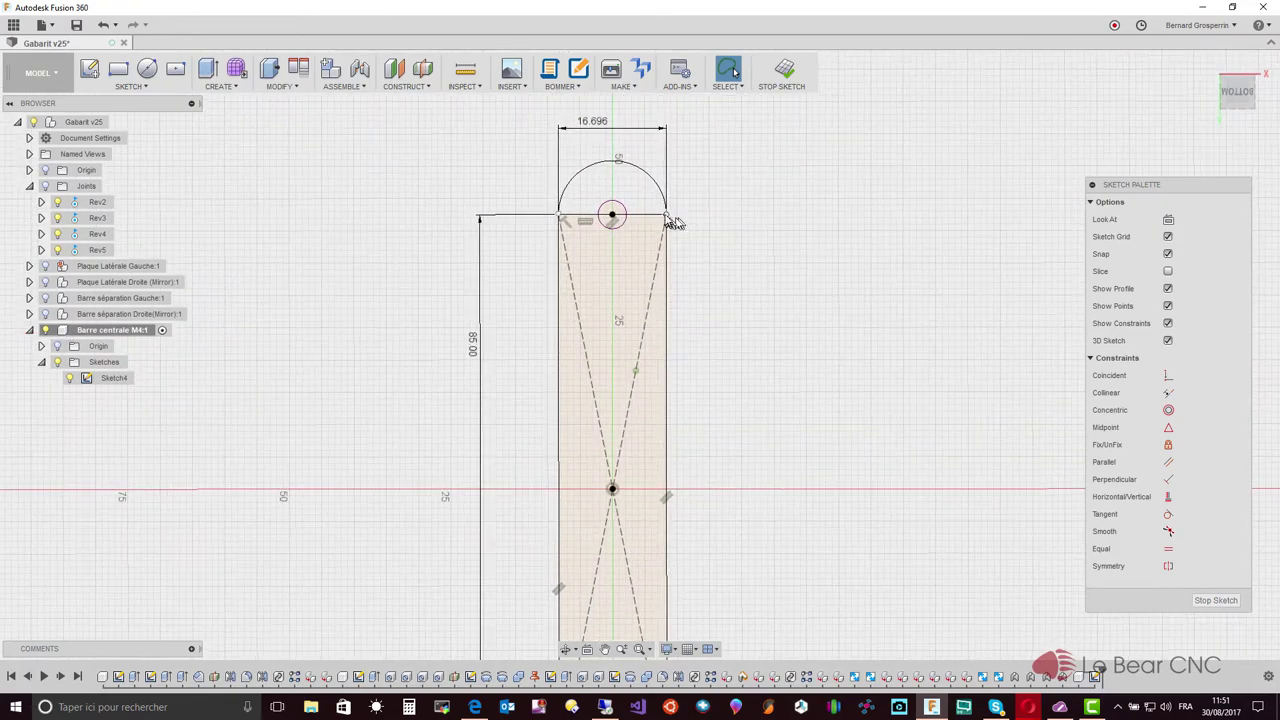
scroll(669, 220, up, 1)
middle_drag(640, 198, 656, 218)
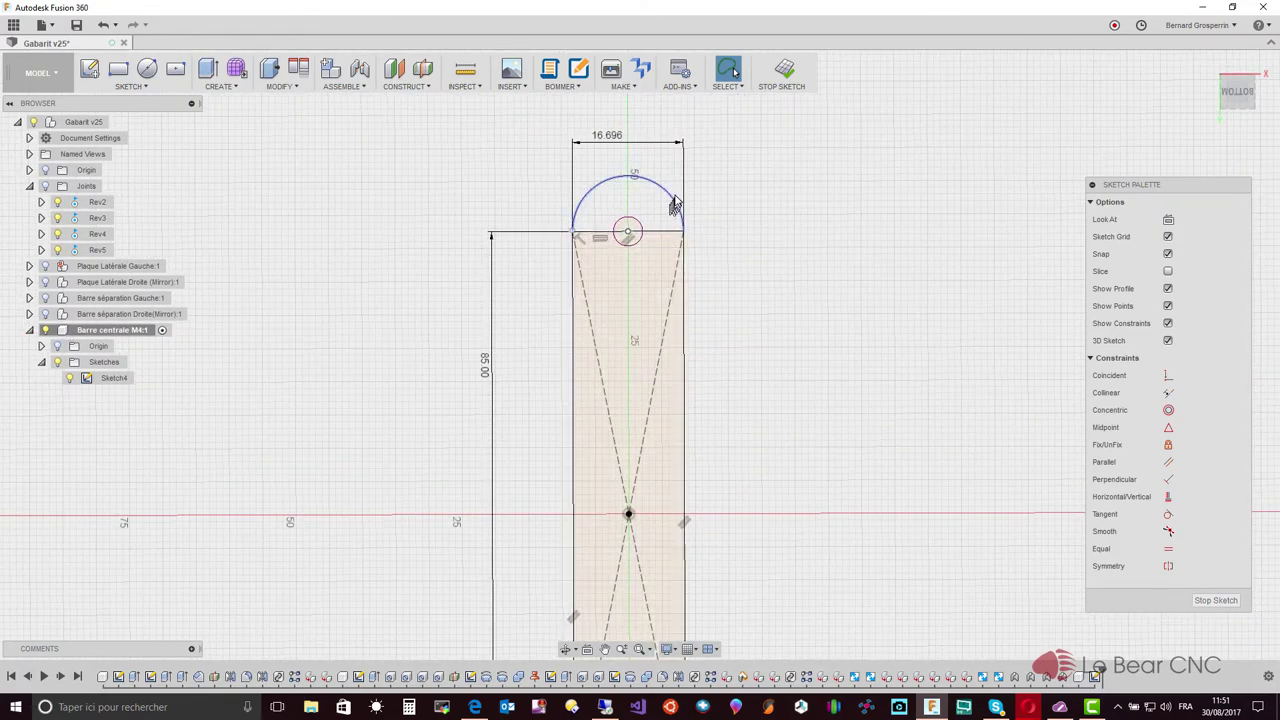
scroll(690, 208, up, 1)
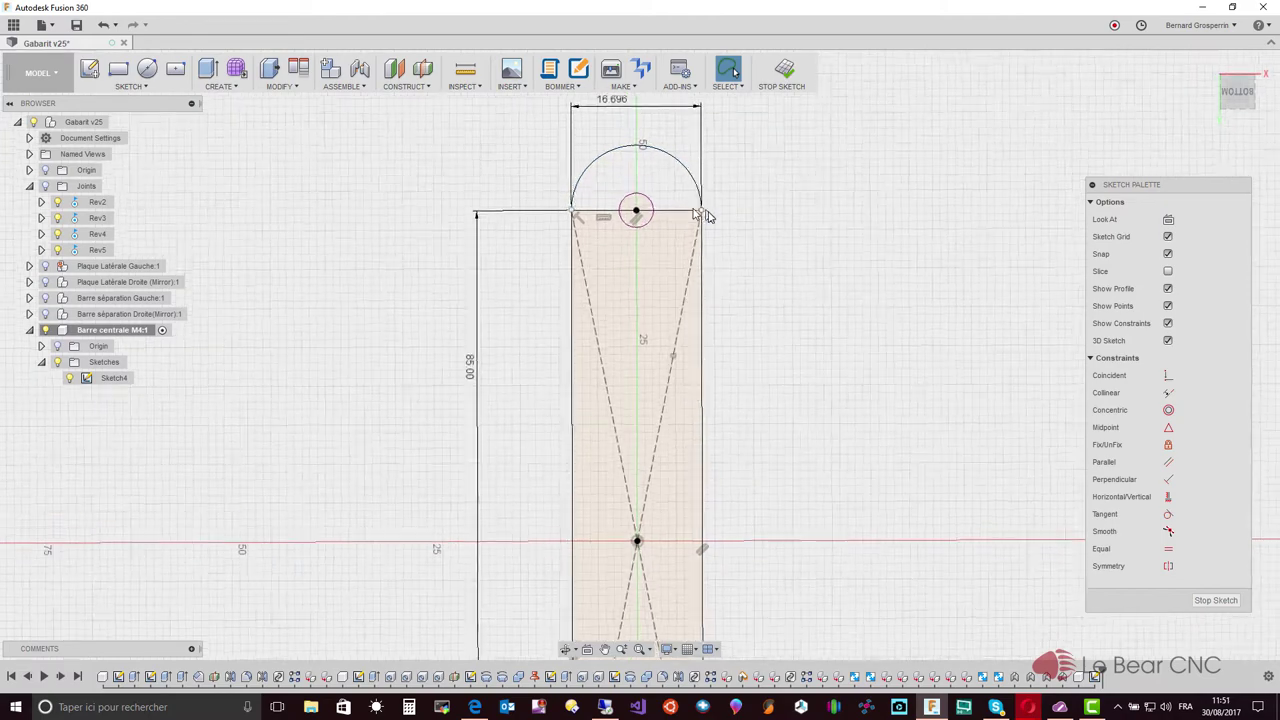
scroll(700, 210, up, 1)
scroll(710, 218, up, 1)
scroll(710, 218, up, 1)
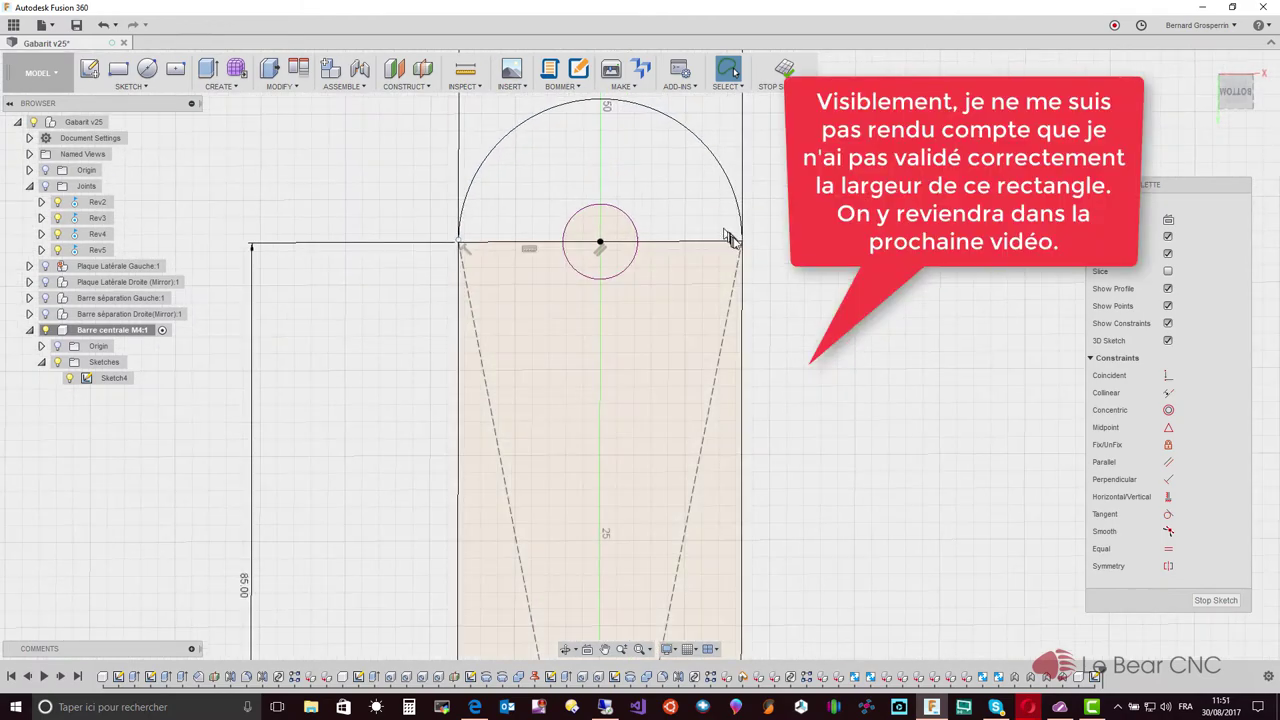
click(718, 166)
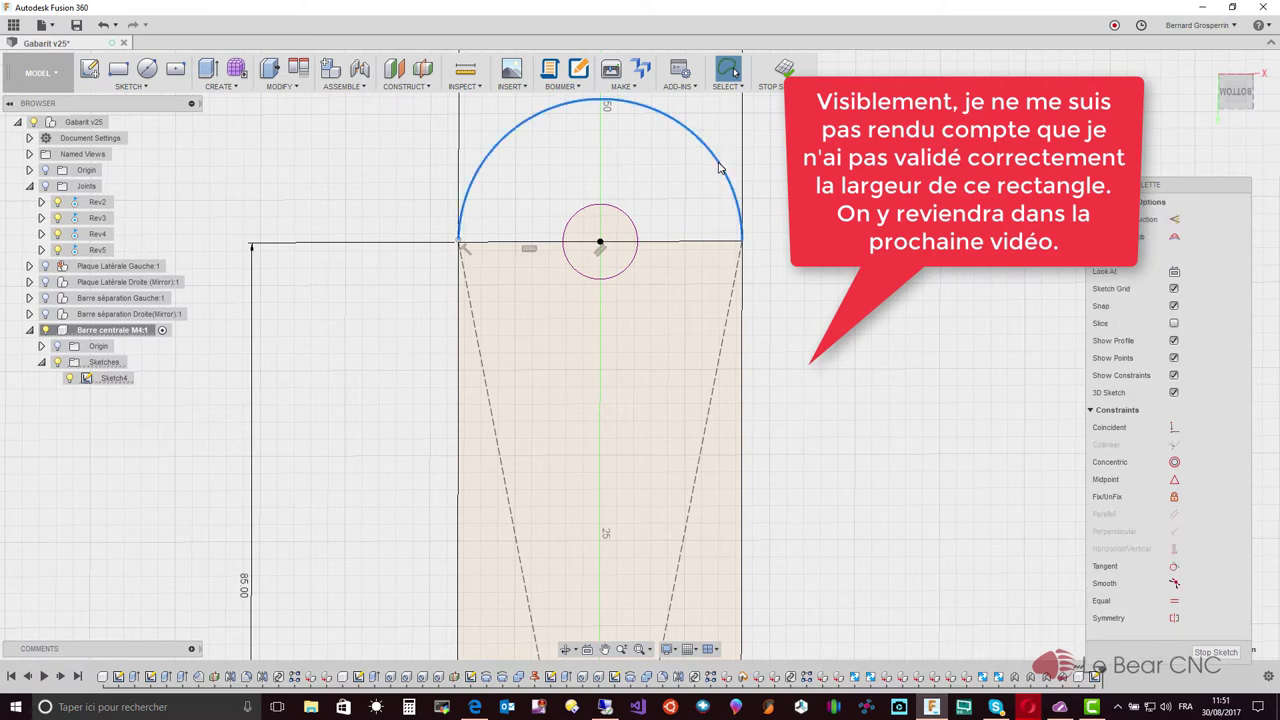
key(Escape)
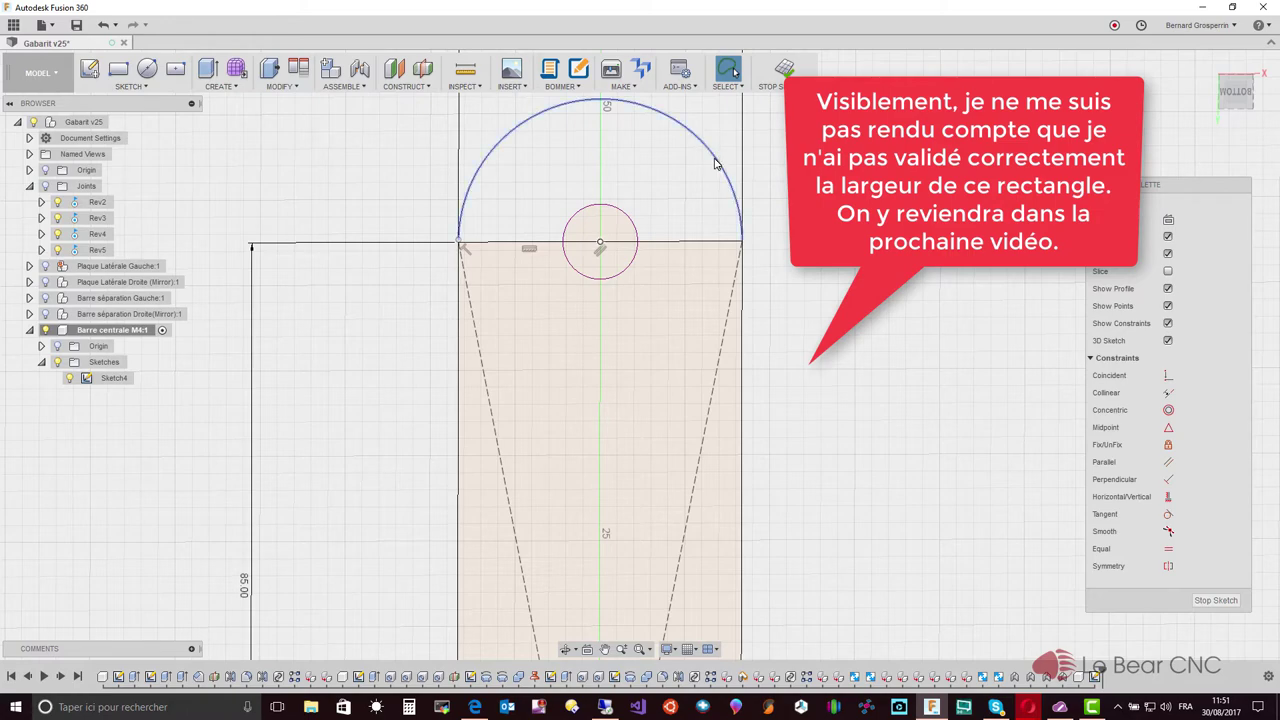
click(715, 164)
key(Delete)
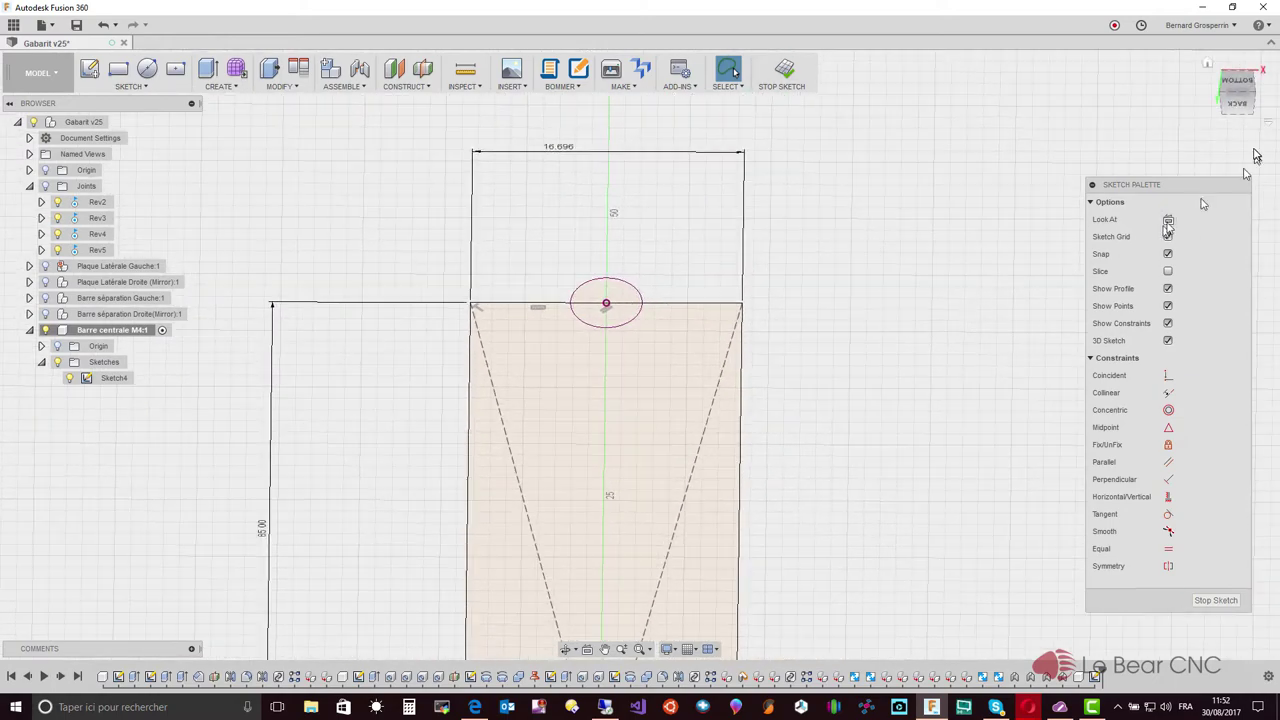
Draw a centre-point semicircle on the upper hole centre from the bar's right to left corner.
click(1240, 85)
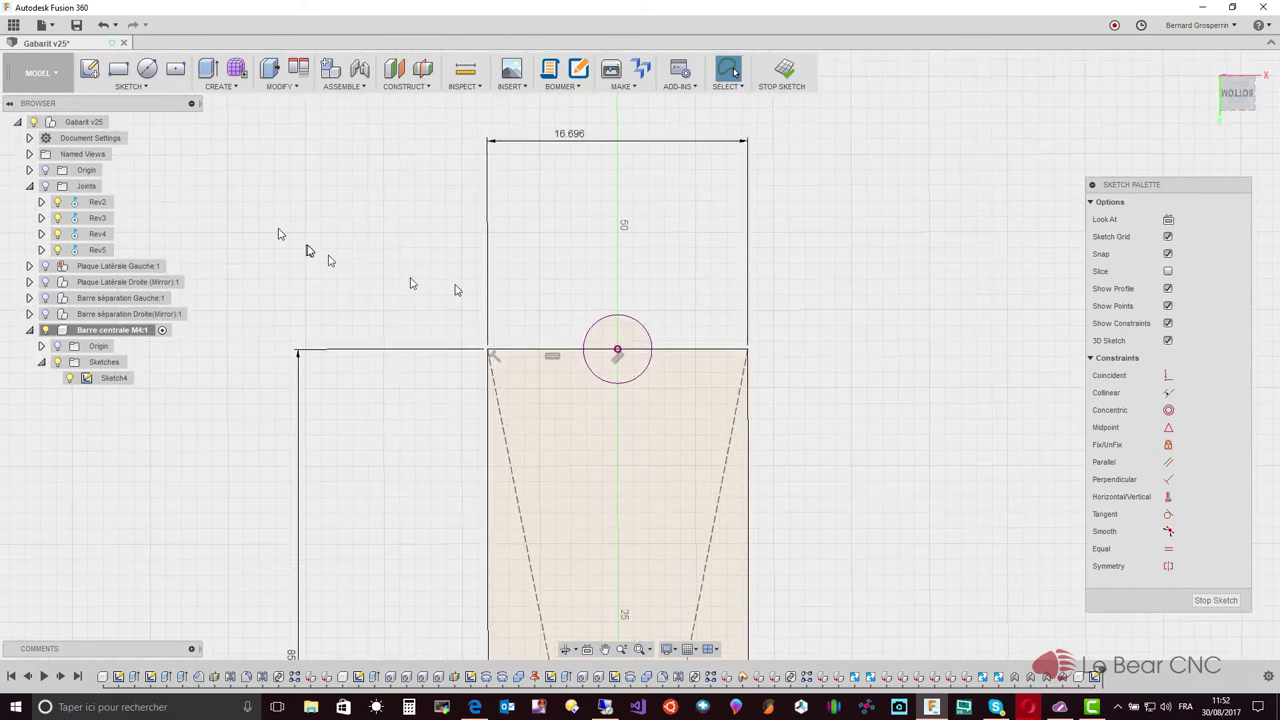
click(147, 75)
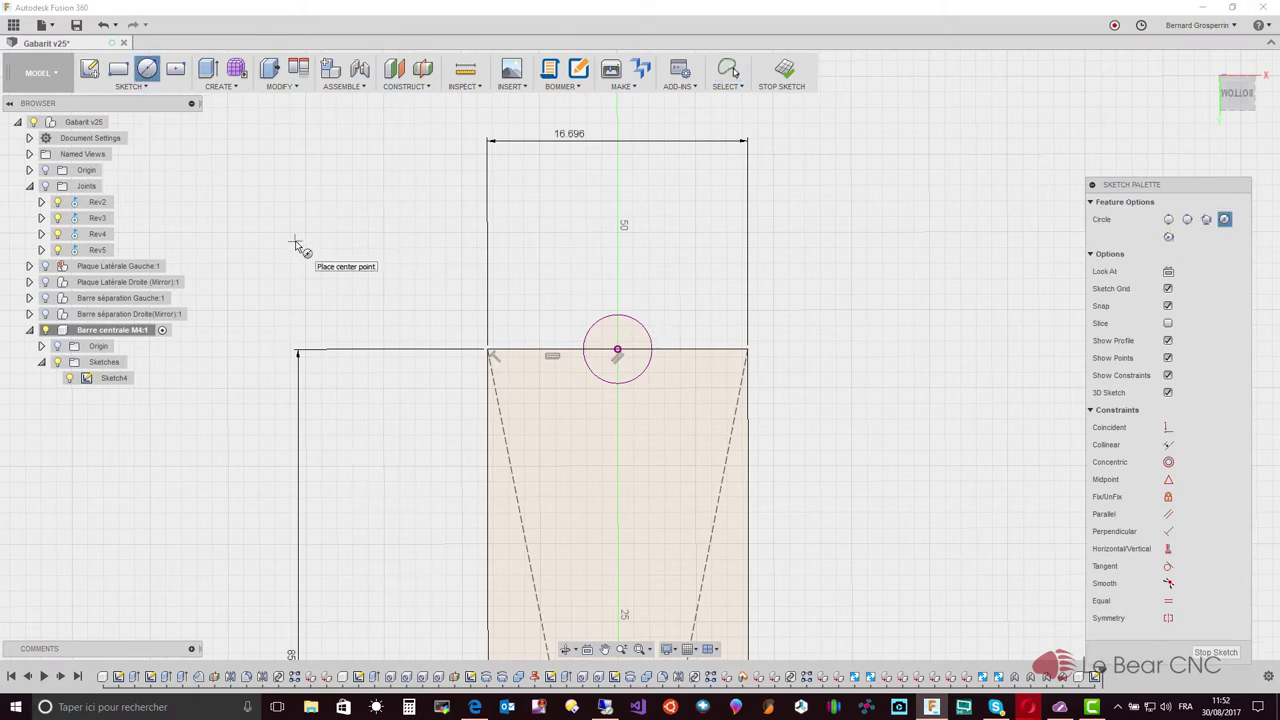
key(Escape)
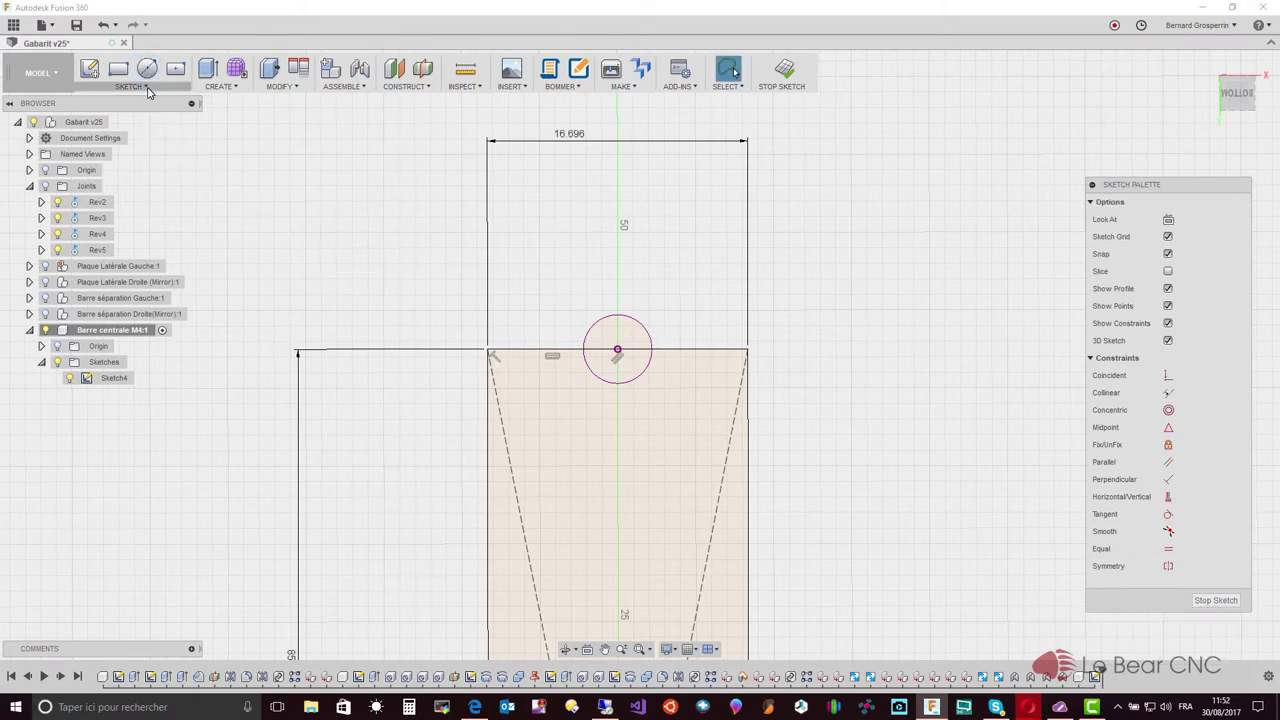
click(148, 88)
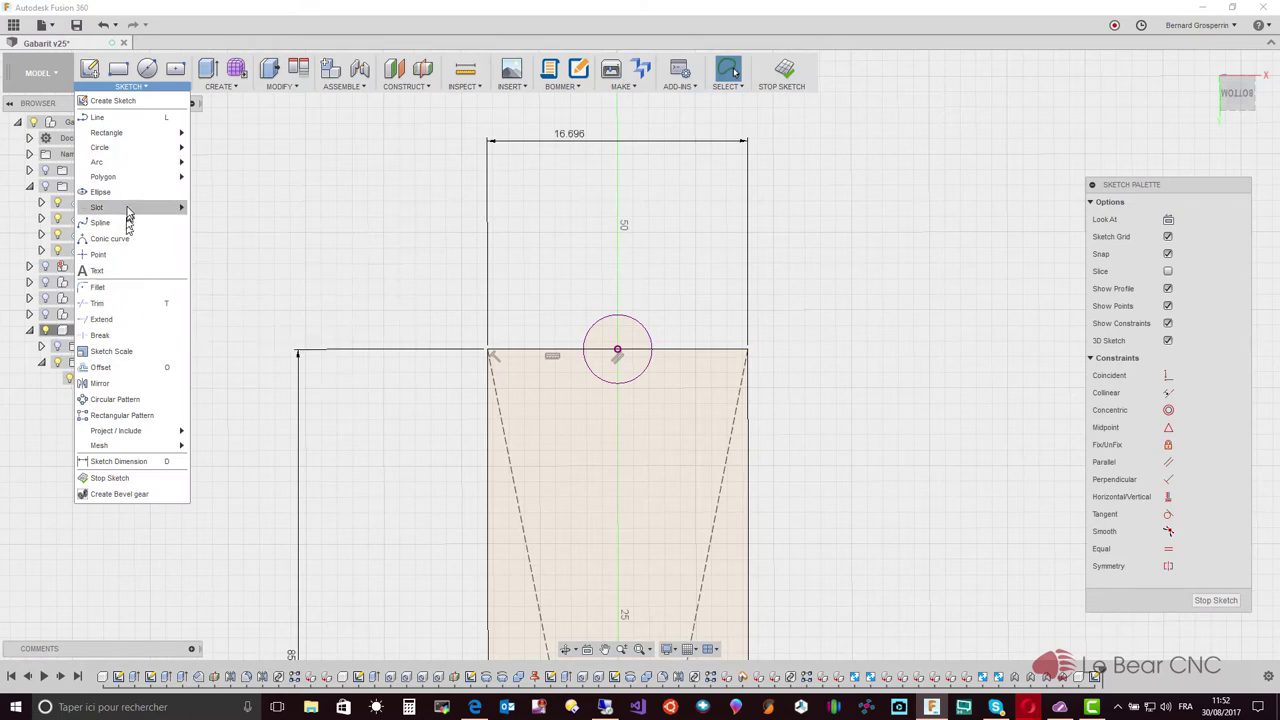
mouse_move(97, 162)
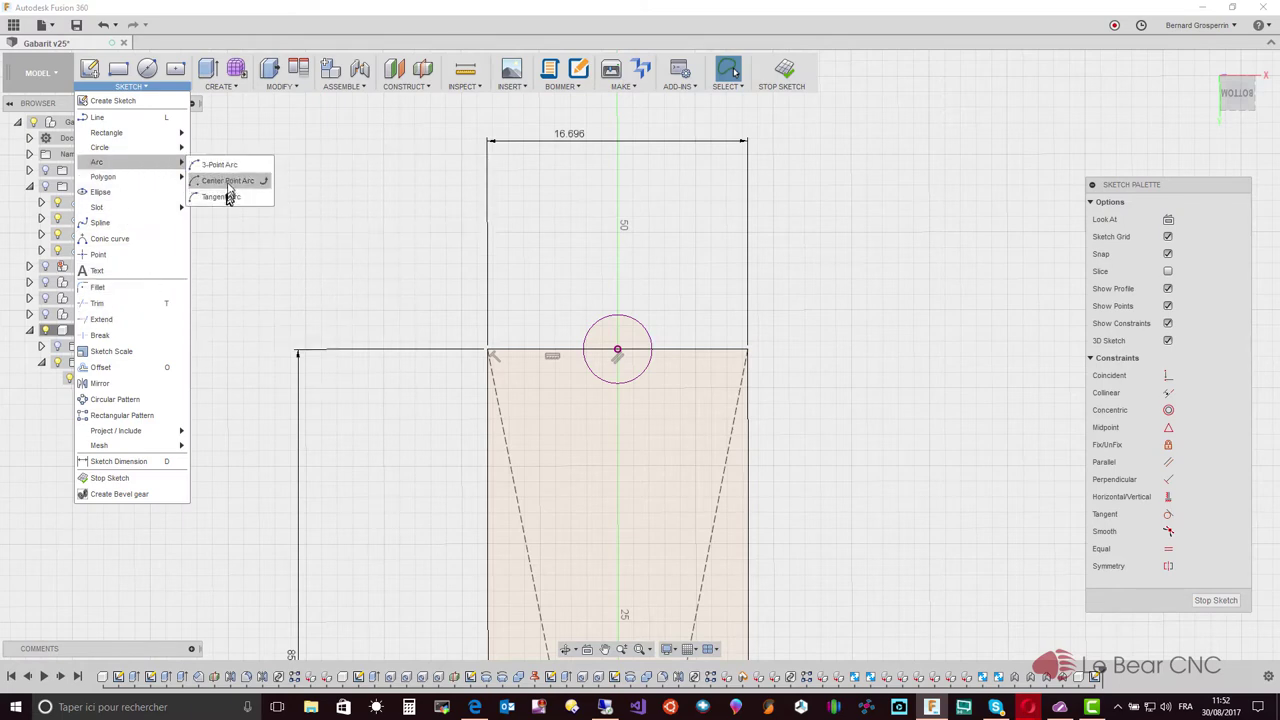
click(227, 185)
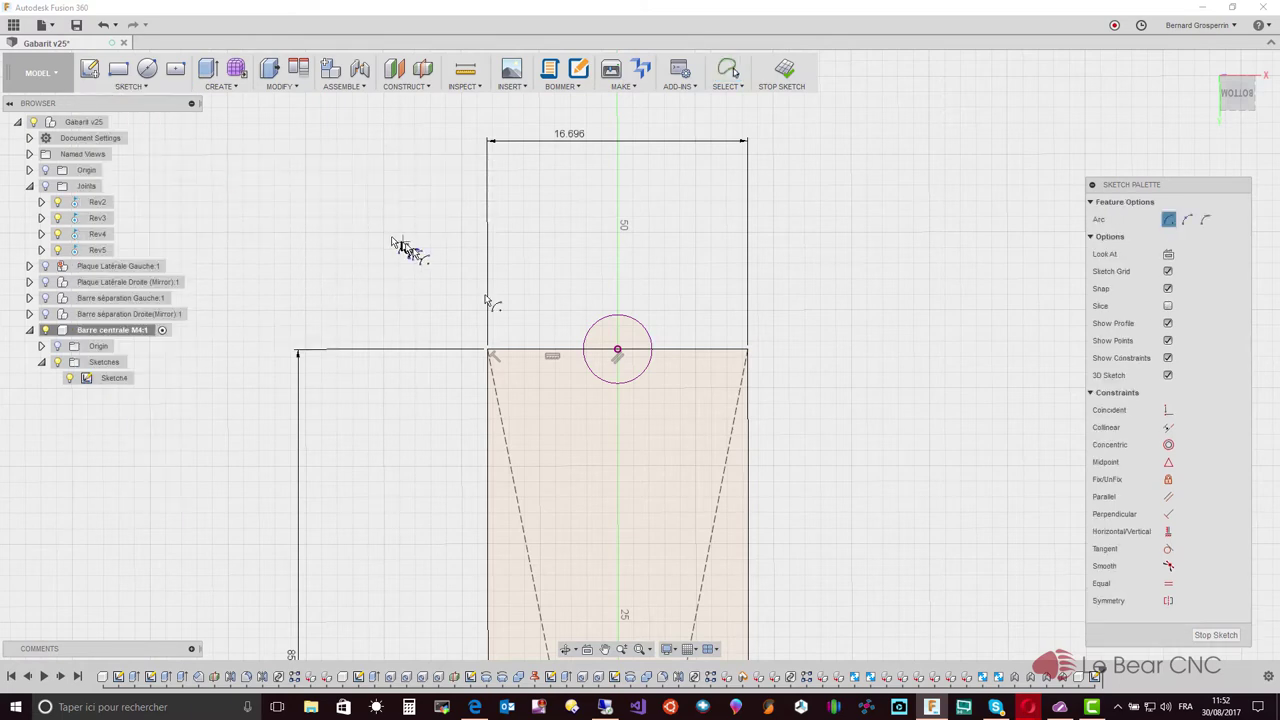
click(617, 351)
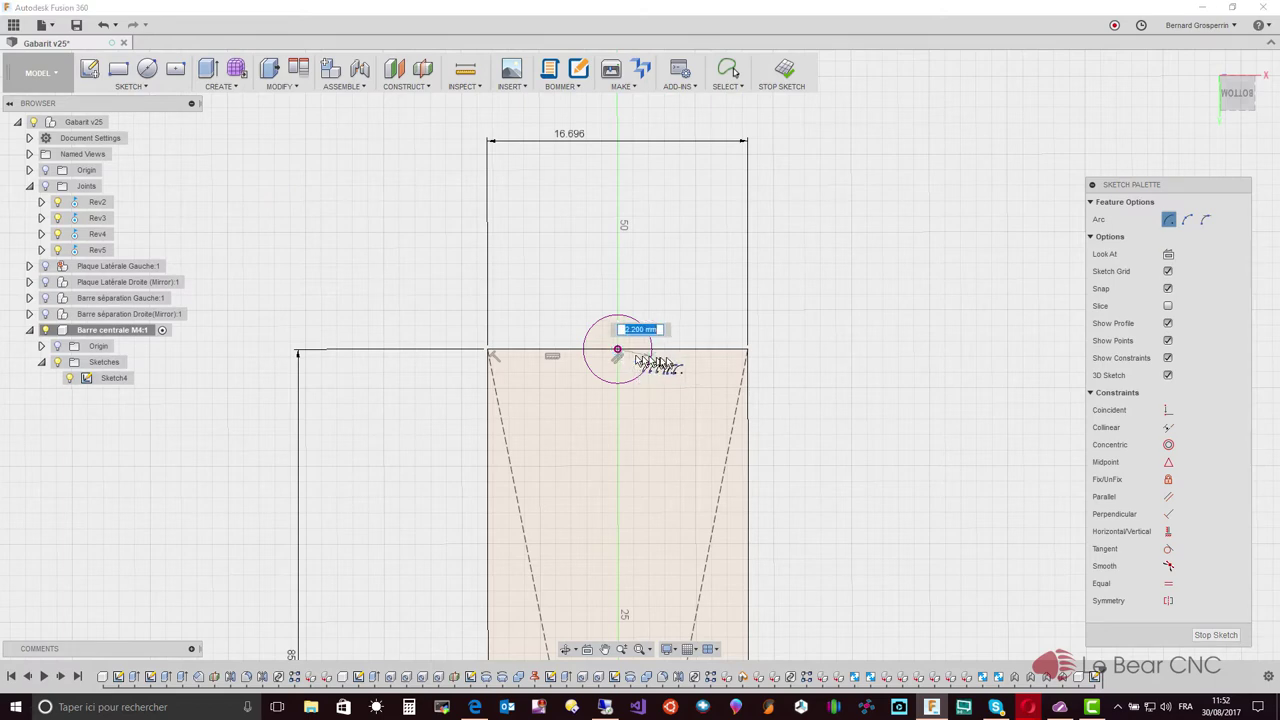
click(747, 352)
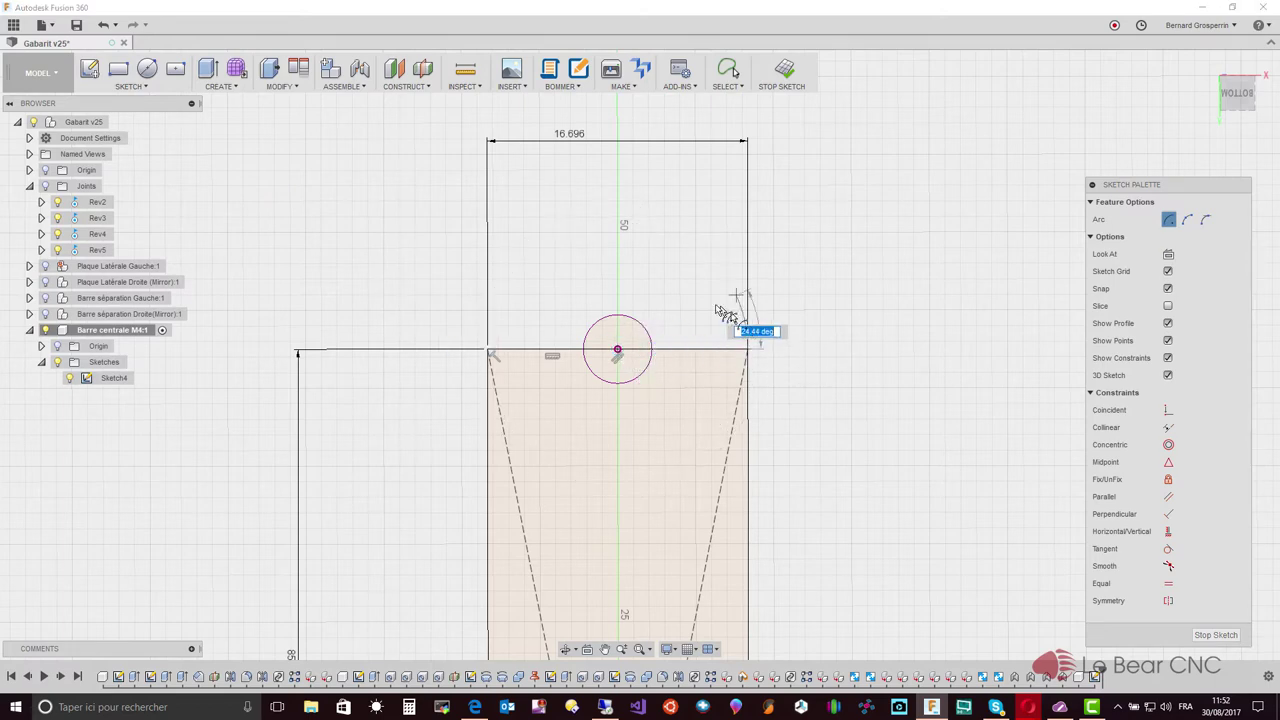
click(490, 356)
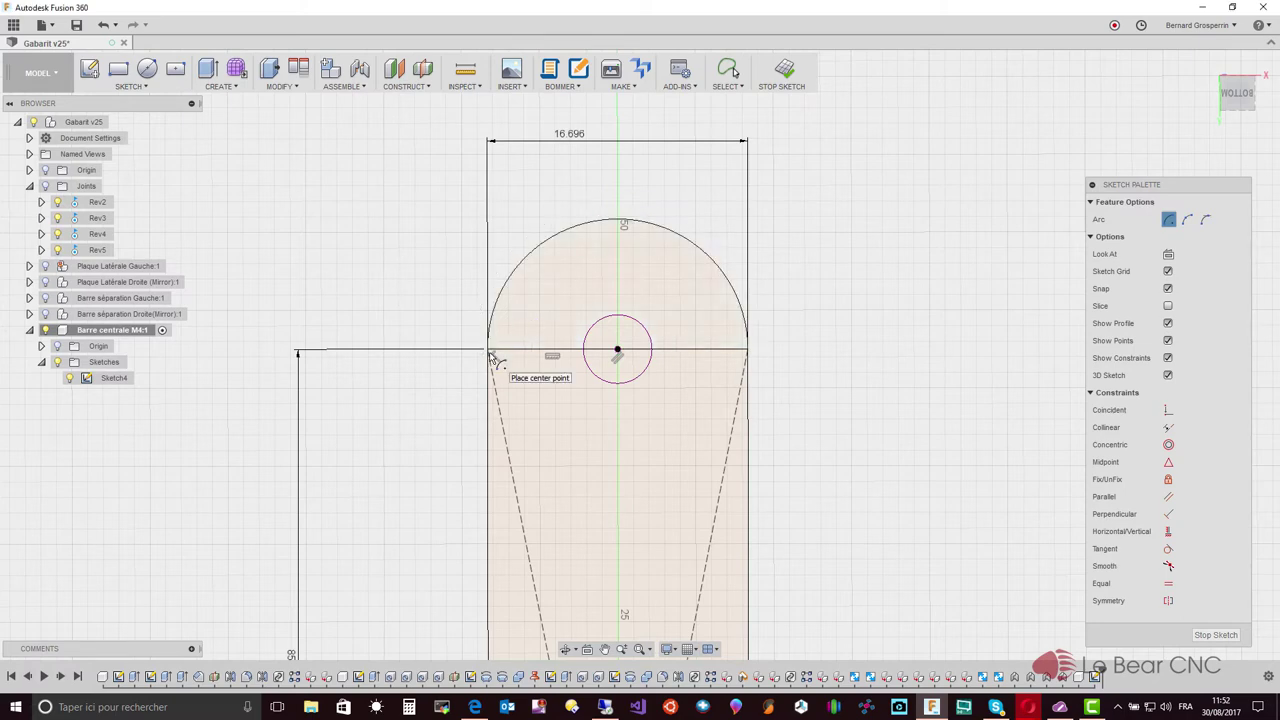
Zoom out and tilt the view to inspect both rounded bar ends.
scroll(490, 356, down, 2)
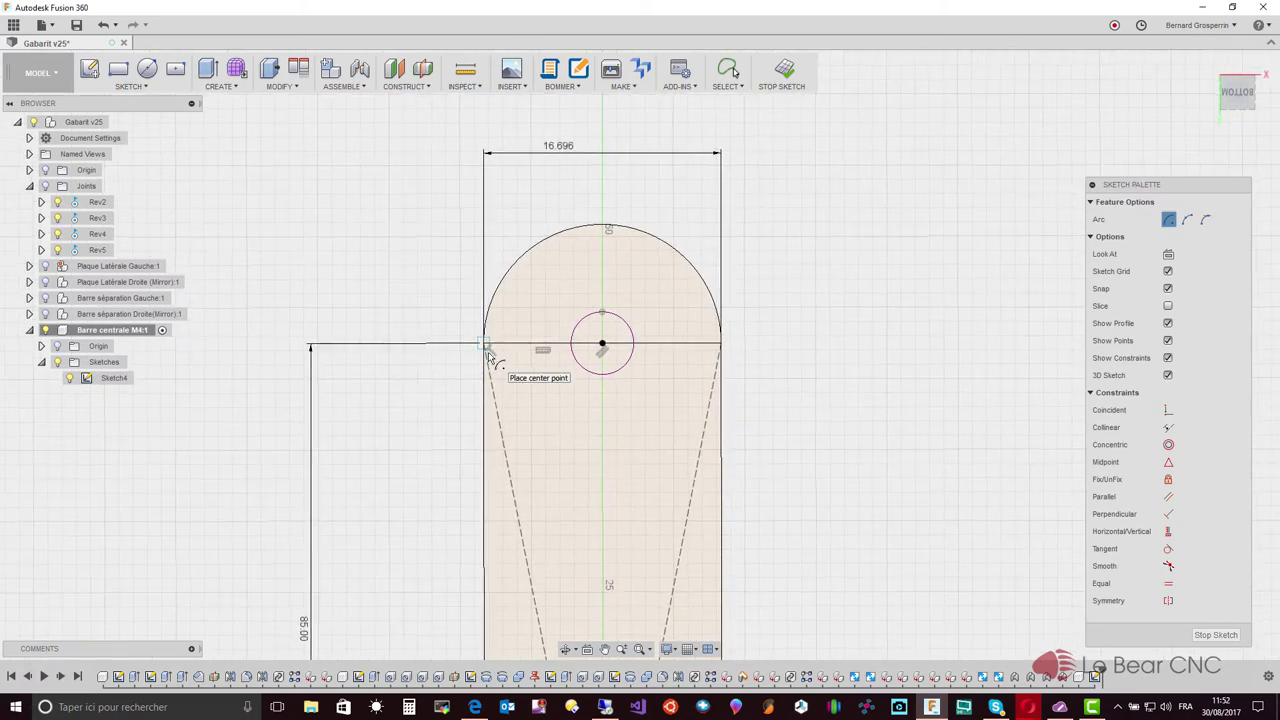
scroll(490, 356, down, 2)
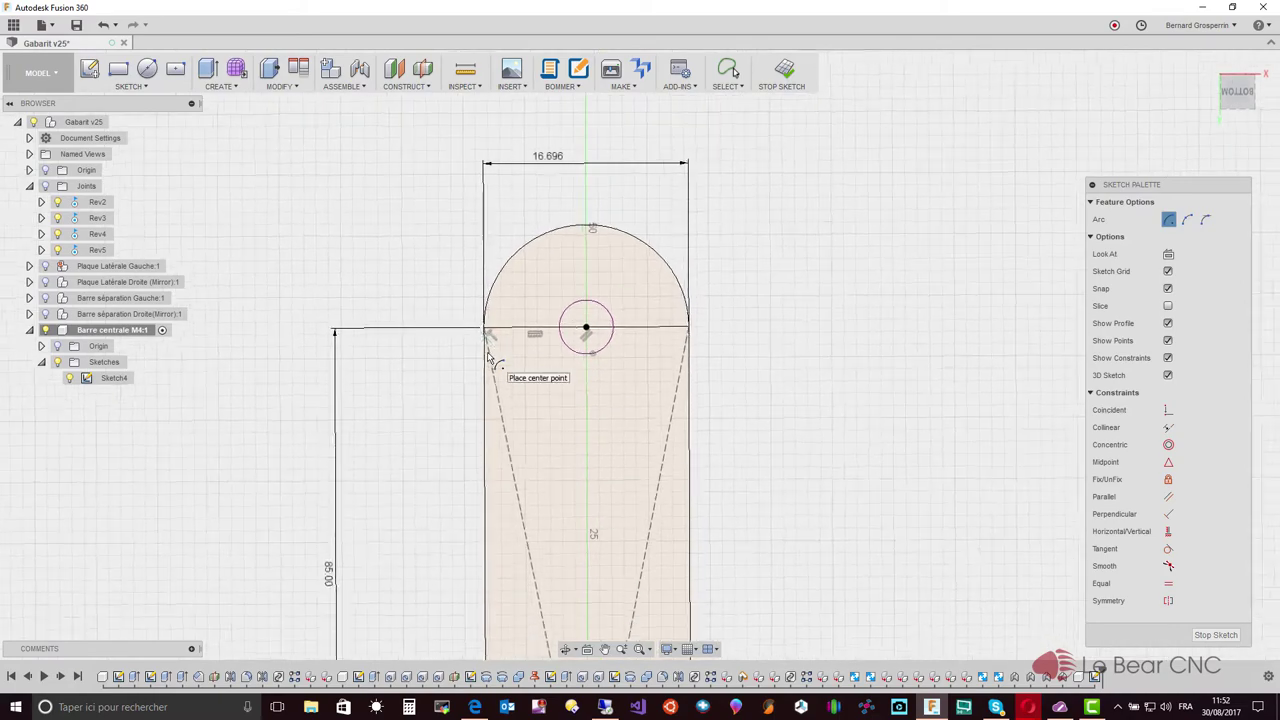
scroll(488, 357, down, 1)
scroll(488, 357, down, 1)
scroll(488, 357, down, 1)
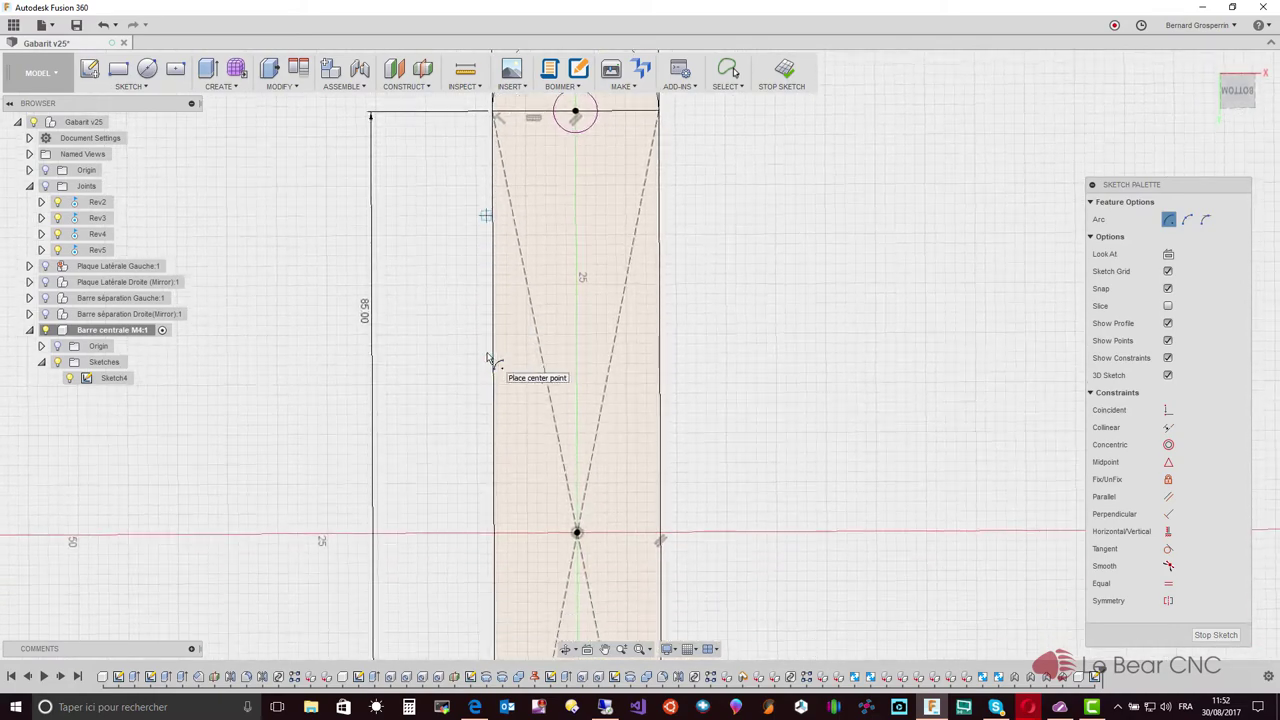
scroll(488, 357, down, 1)
scroll(488, 357, down, 1)
scroll(488, 357, down, 1)
scroll(488, 357, down, 1)
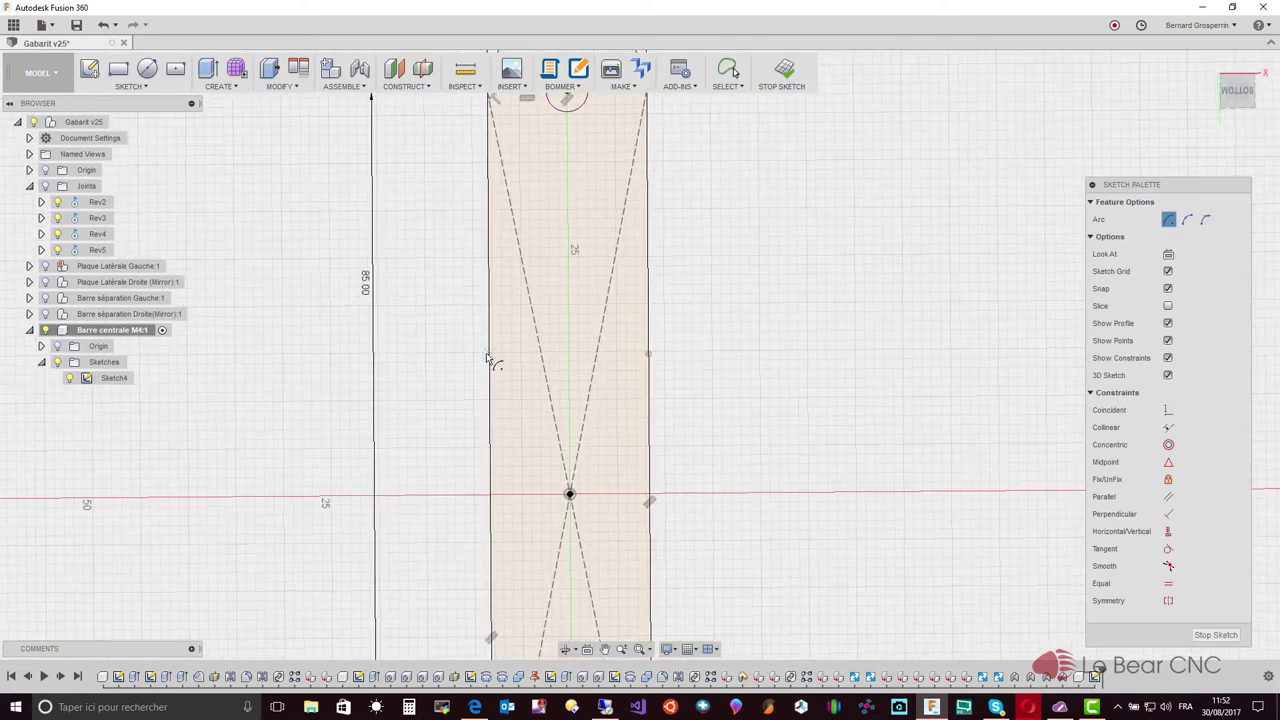
scroll(488, 357, down, 1)
shift+middle_drag(486, 357, 479, 358)
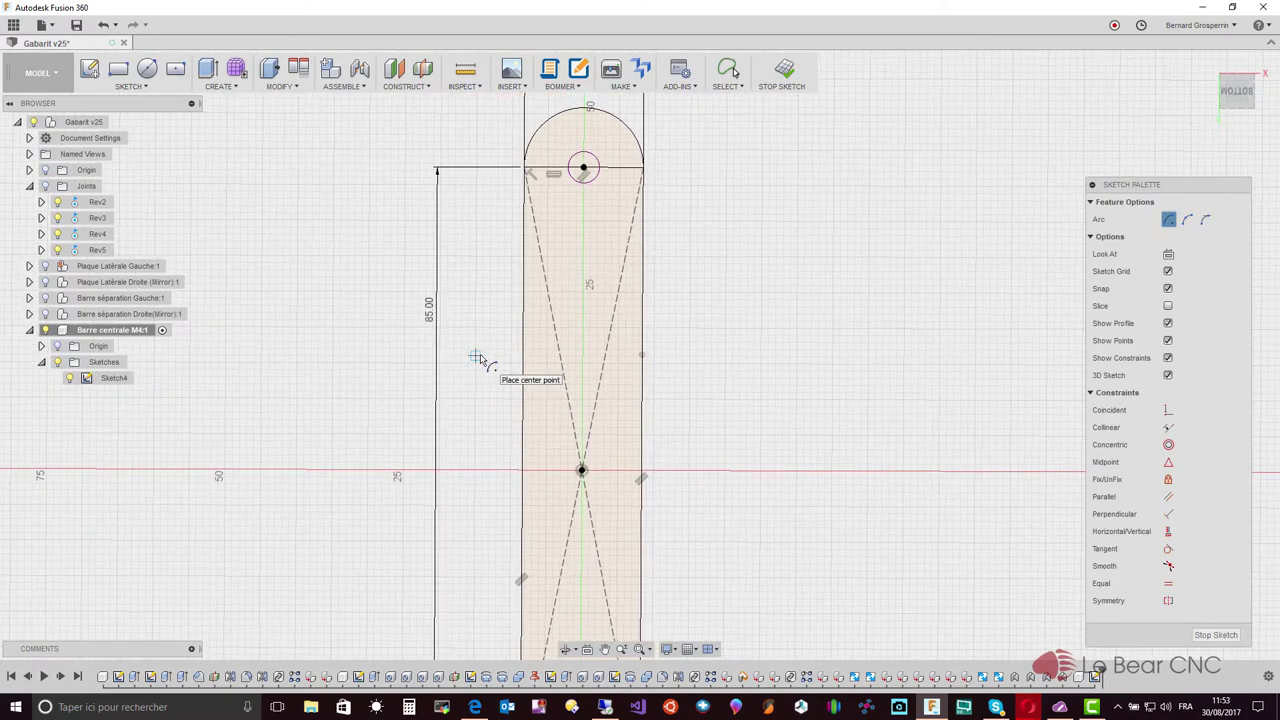
shift+middle_drag(479, 358, 480, 363)
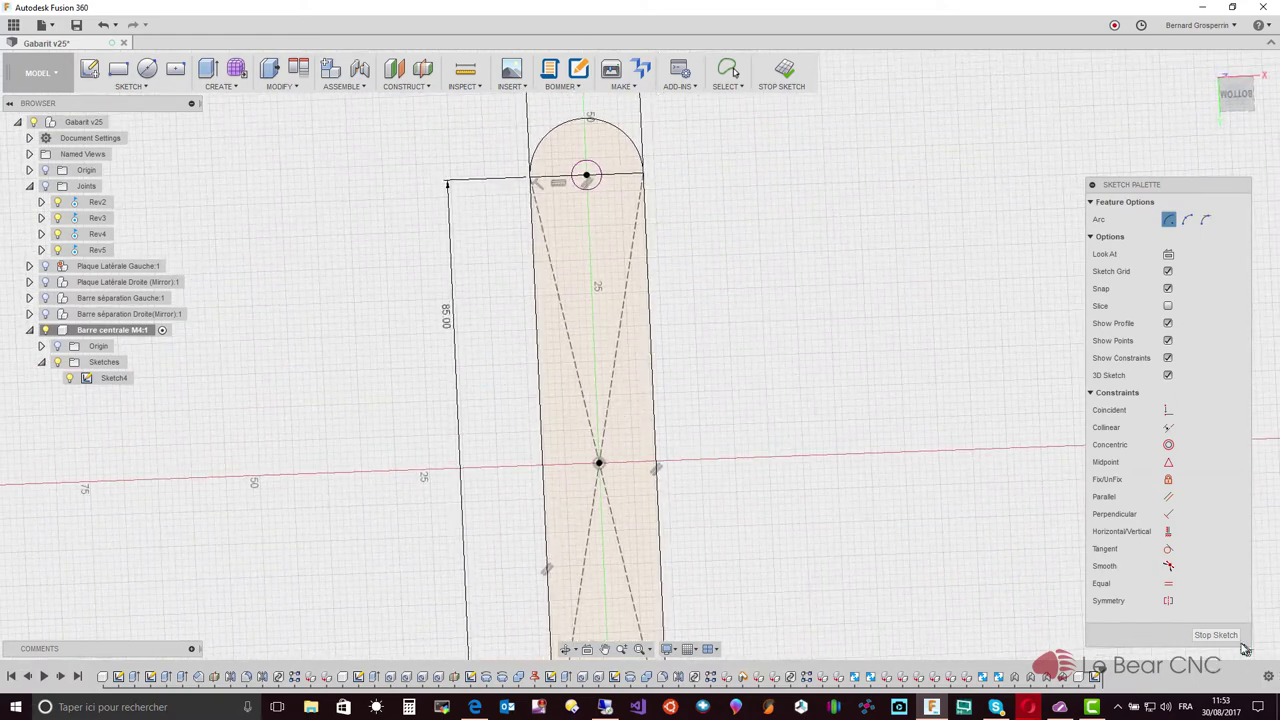
Finish the sketch and select the rectangle profile plus the lower and upper rounded-end profiles.
click(1233, 645)
shift+middle_drag(830, 550, 658, 497)
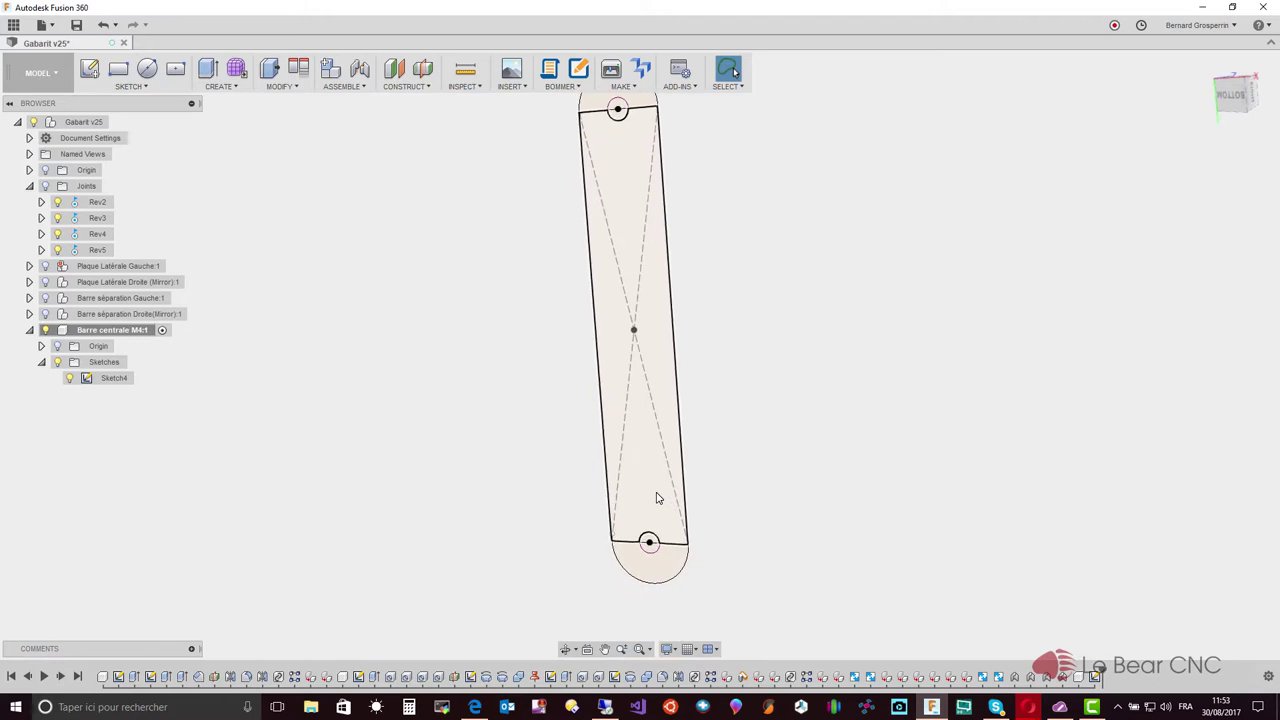
click(657, 497)
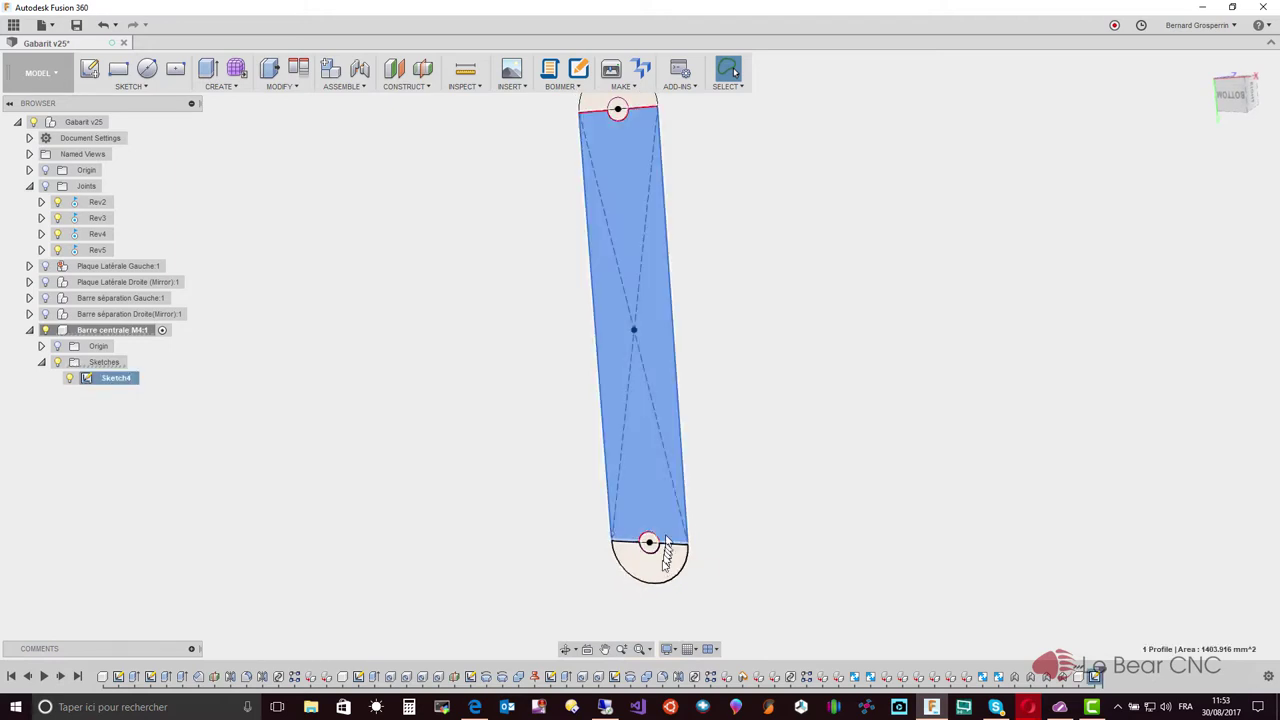
shift+click(662, 570)
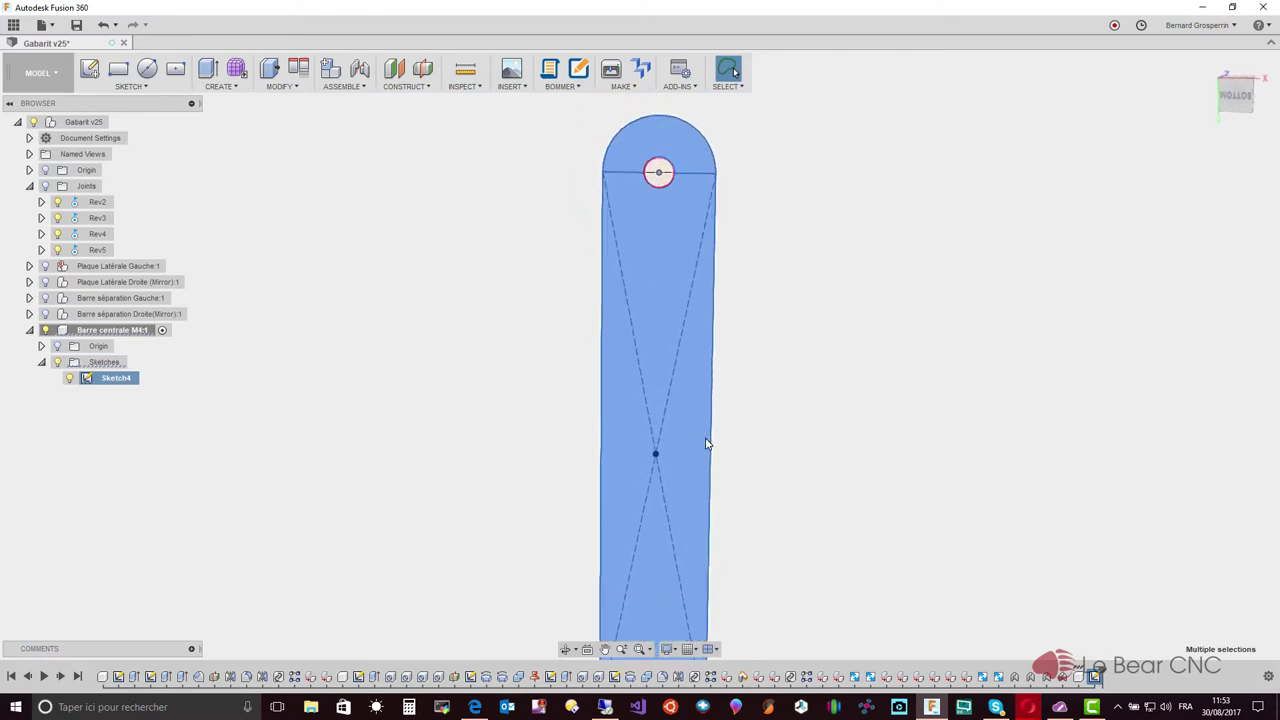
click(658, 181)
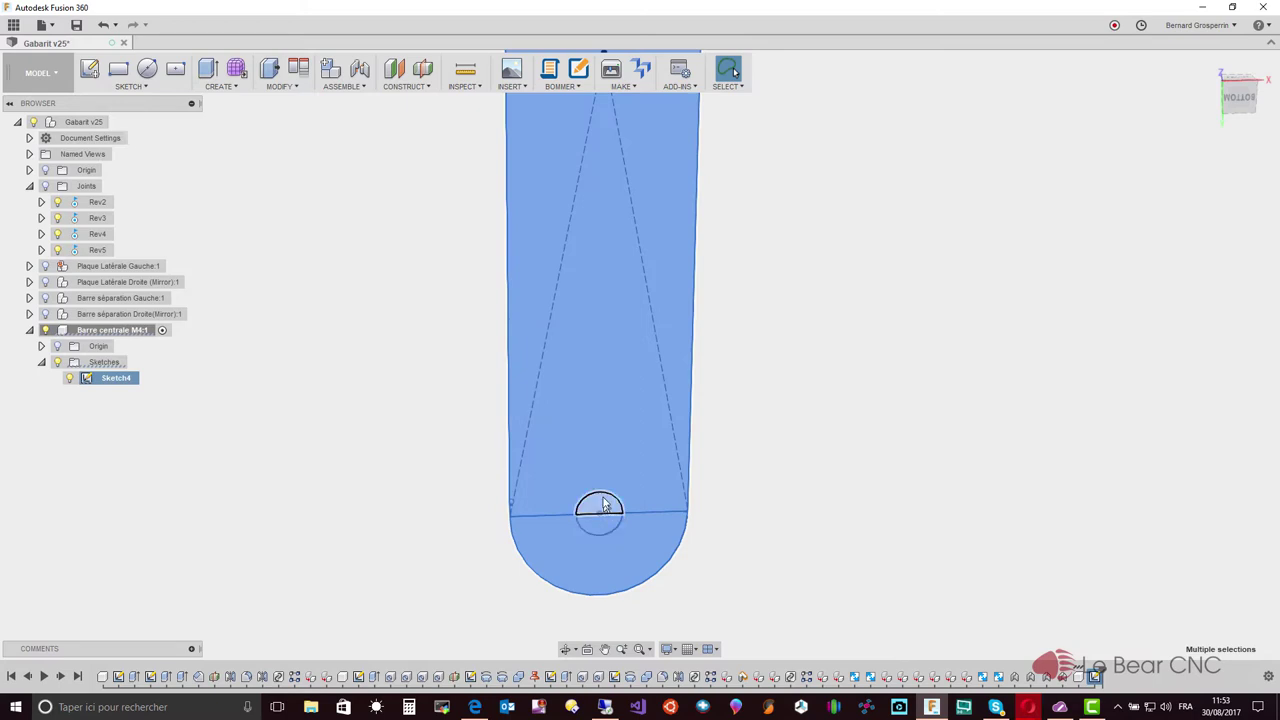
Extrude Sketch4's seven profiles 9.5 mm into a new rounded bar body in Barre centrale M4.
right_click(609, 441)
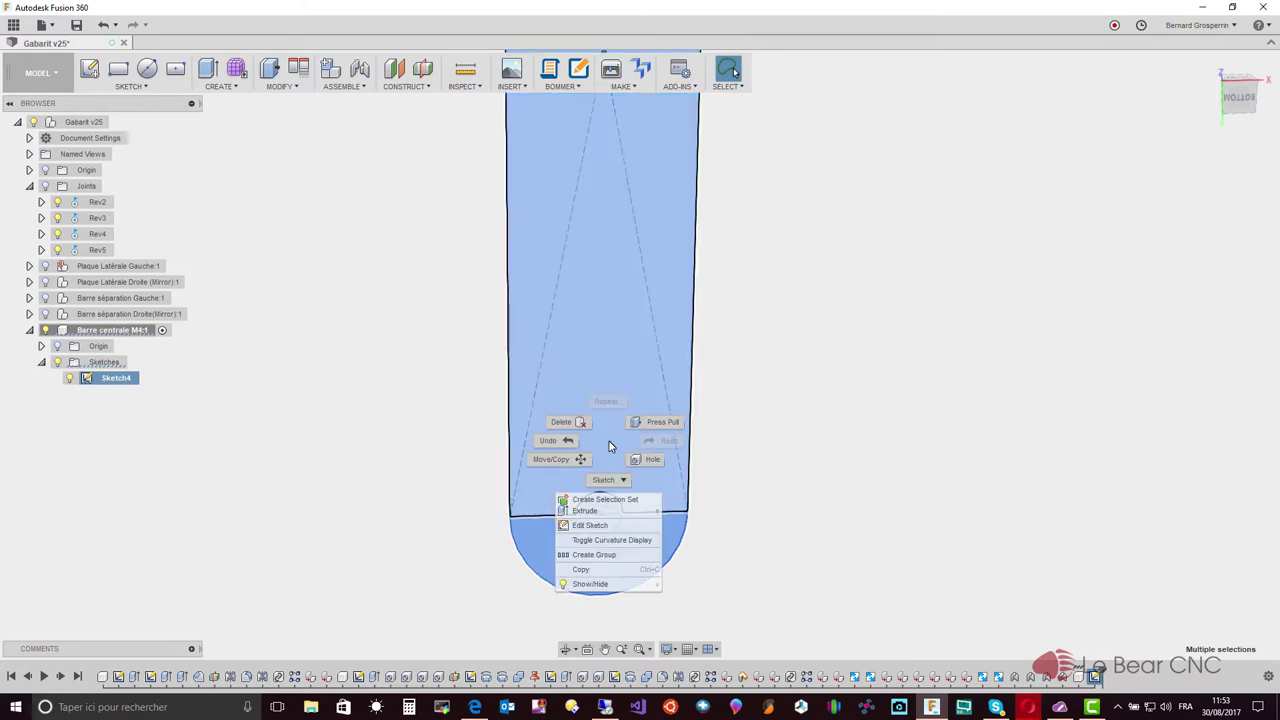
click(598, 512)
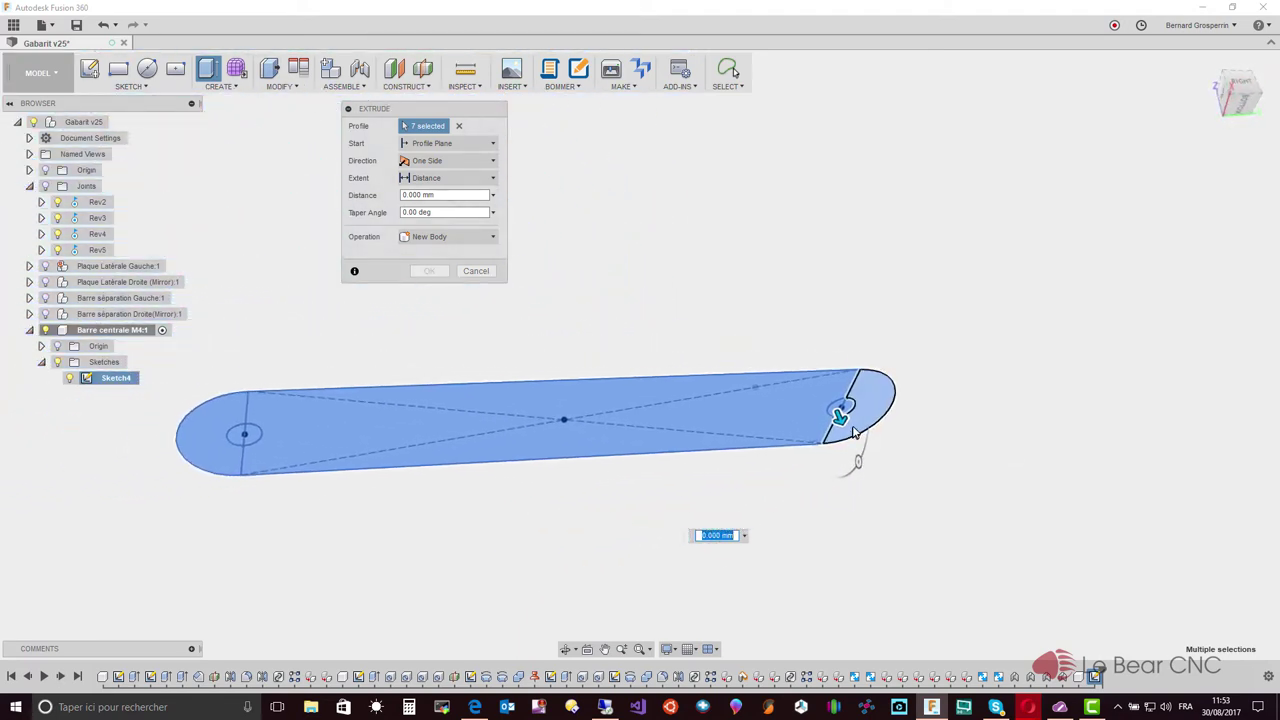
mouse_move(840, 455)
shift+middle_down()
mouse_move(1201, 202)
mouse_move(1275, 82)
mouse_move(1243, 91)
shift+middle_up()
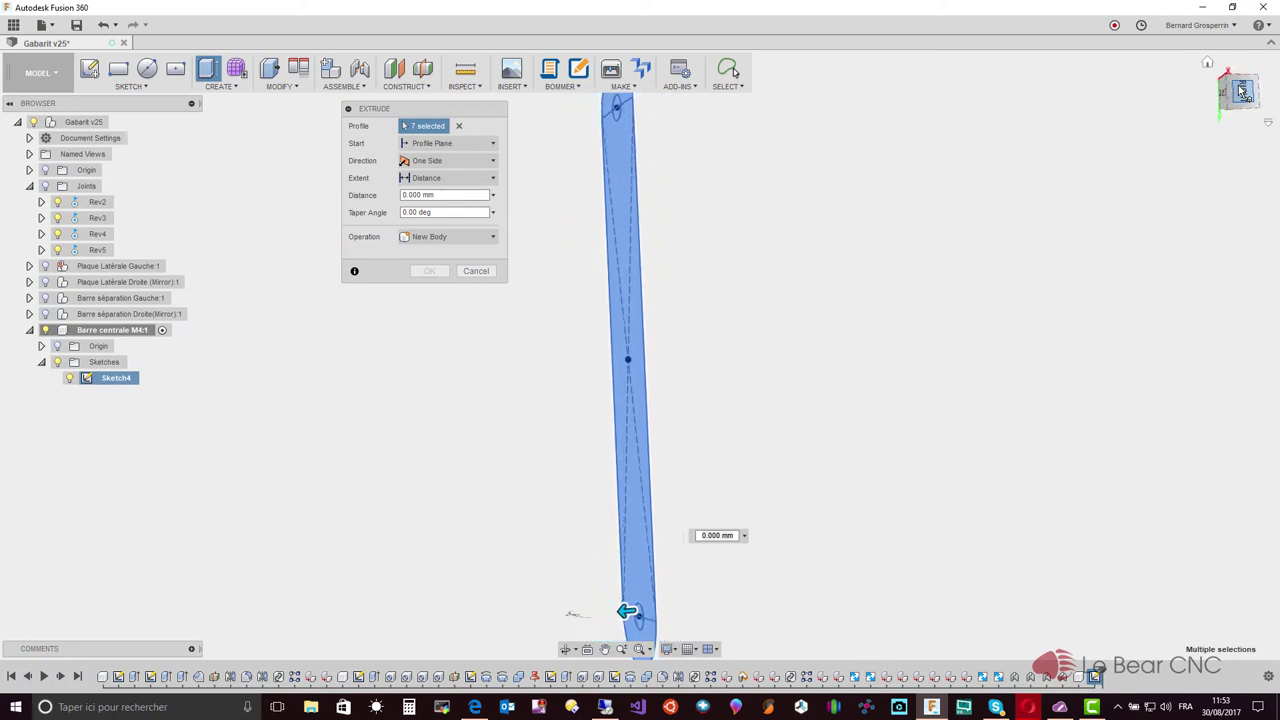
click(1243, 90)
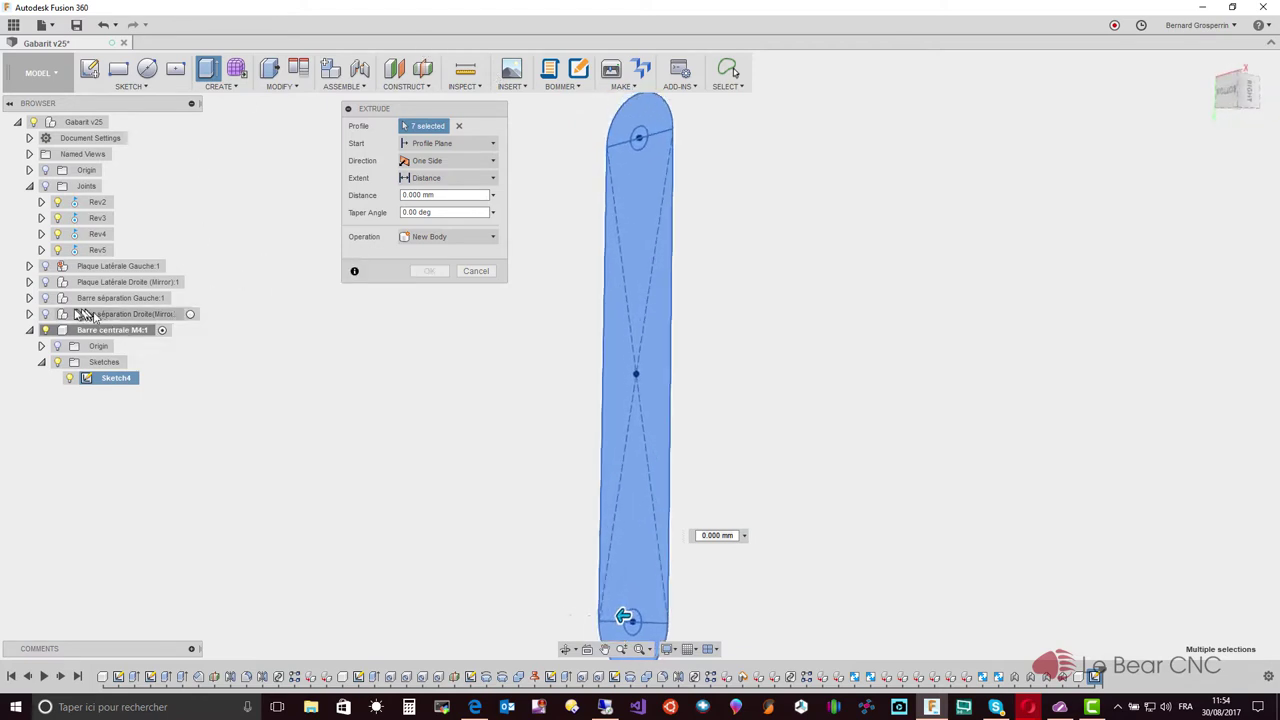
click(45, 315)
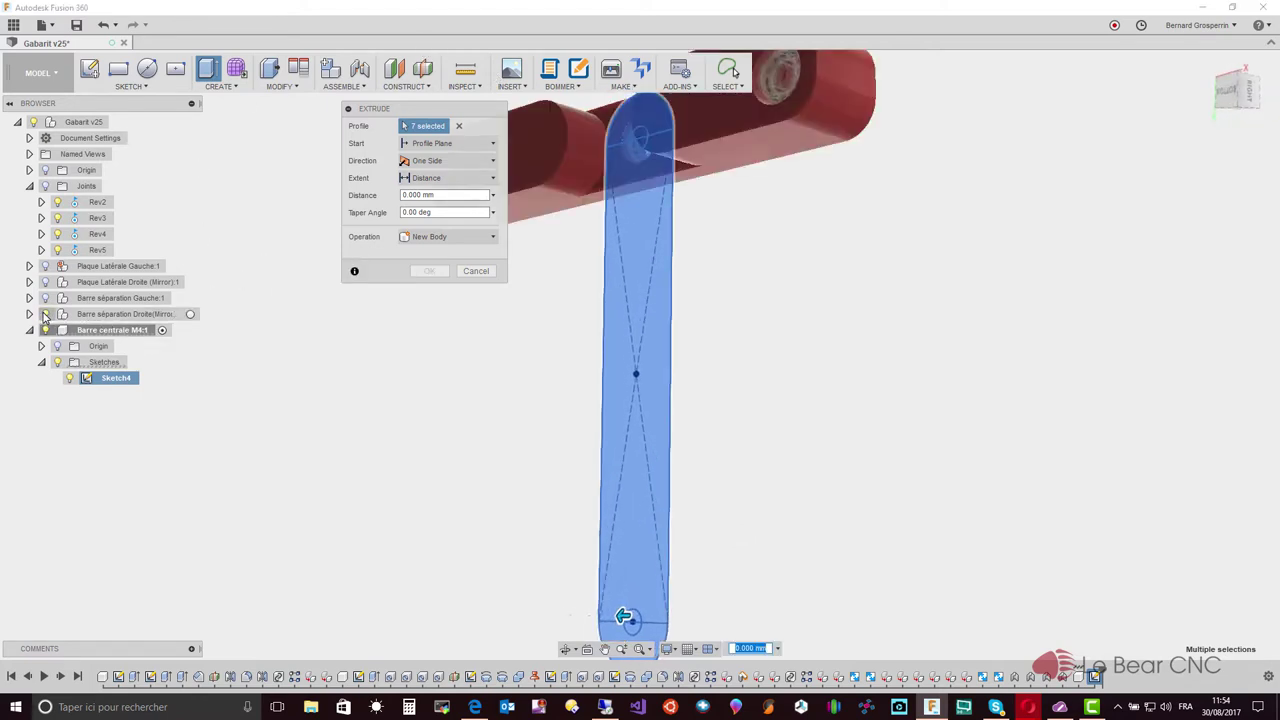
shift+middle_drag(45, 315, 335, 418)
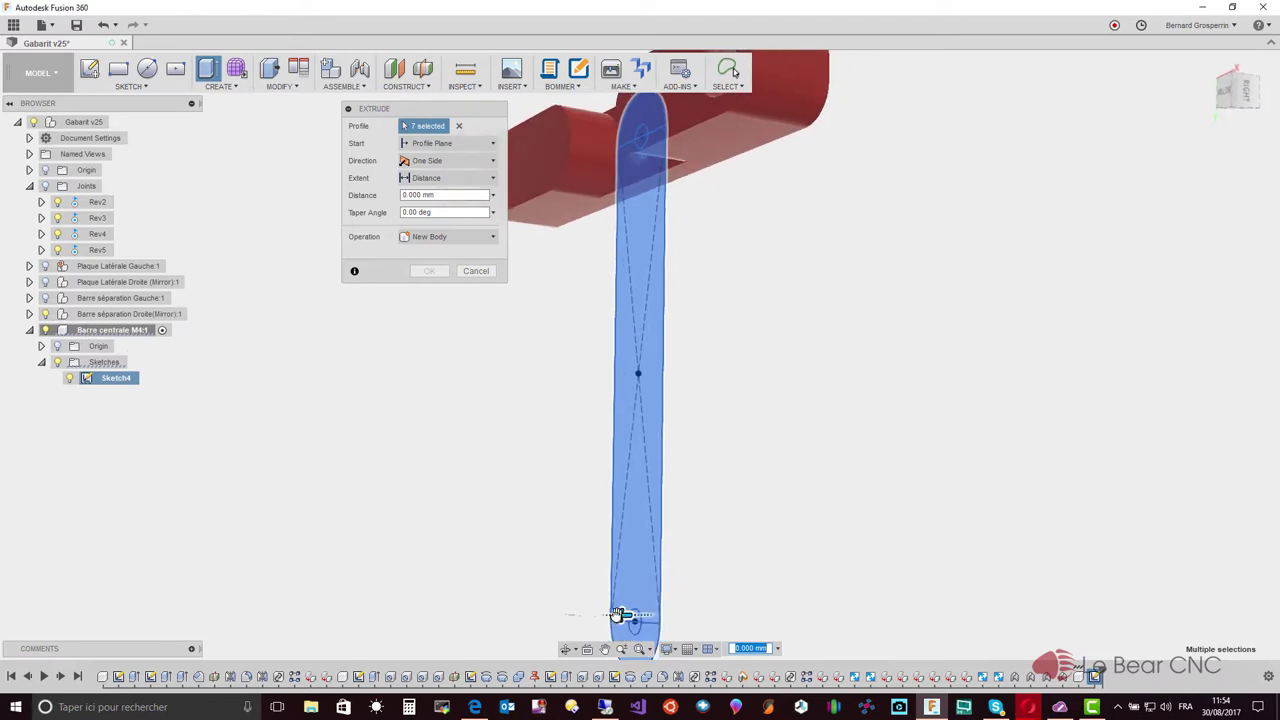
drag(617, 614, 600, 615)
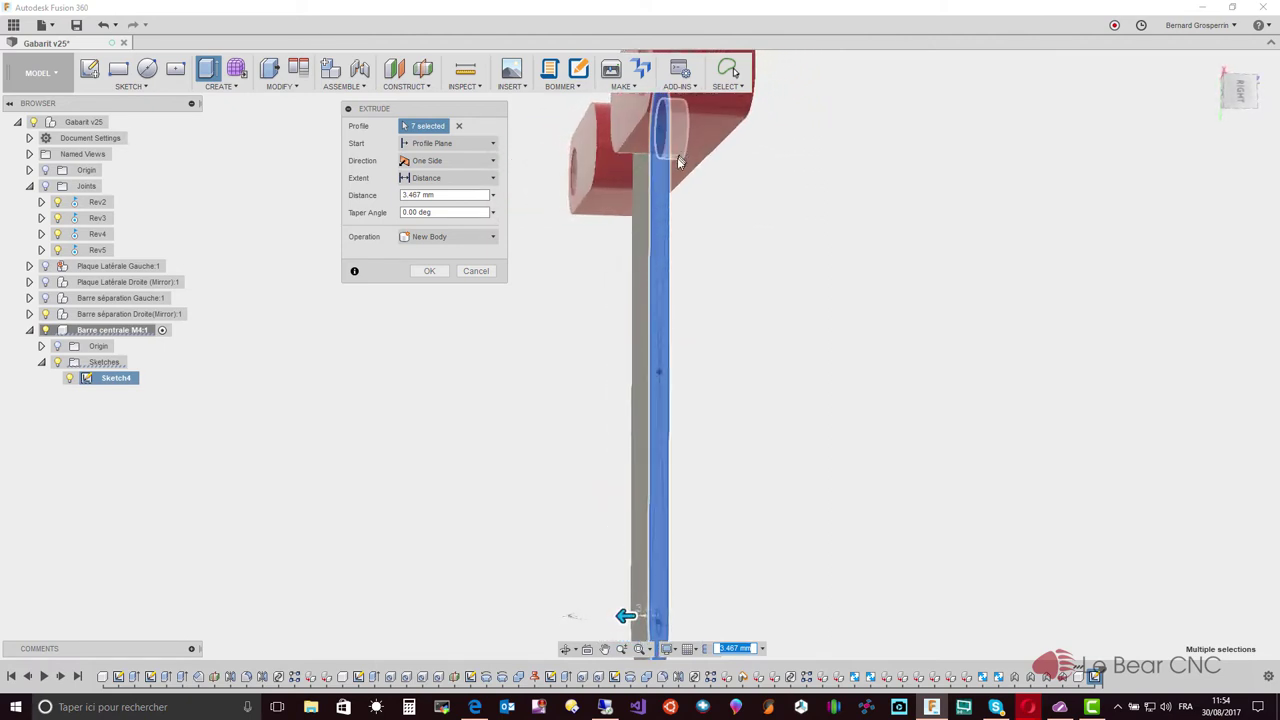
shift+middle_drag(679, 162, 674, 170)
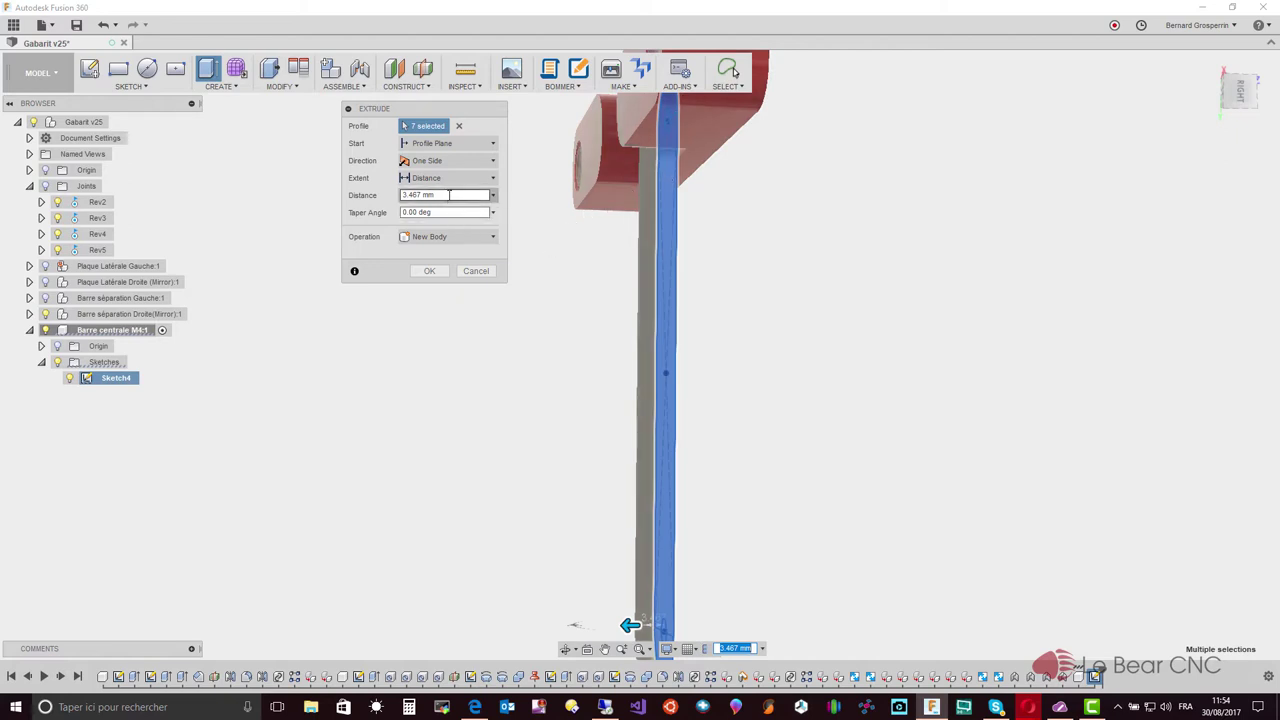
text(9.5)
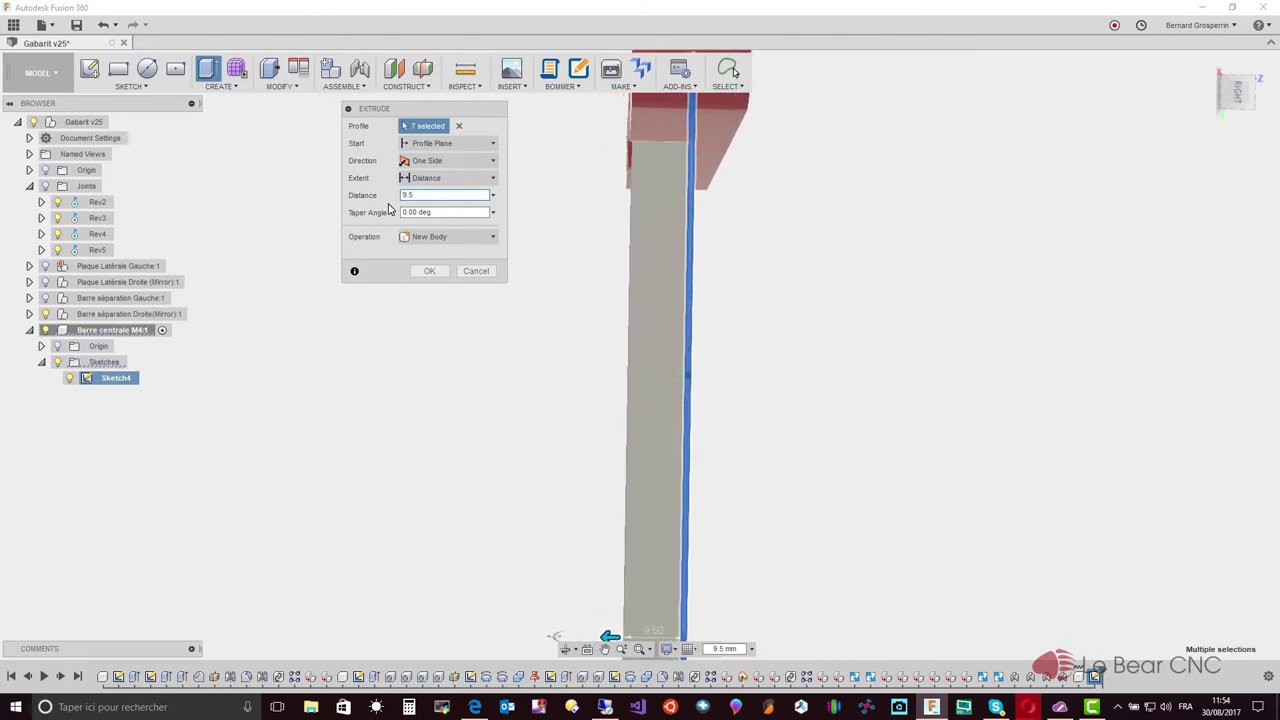
key(Return)
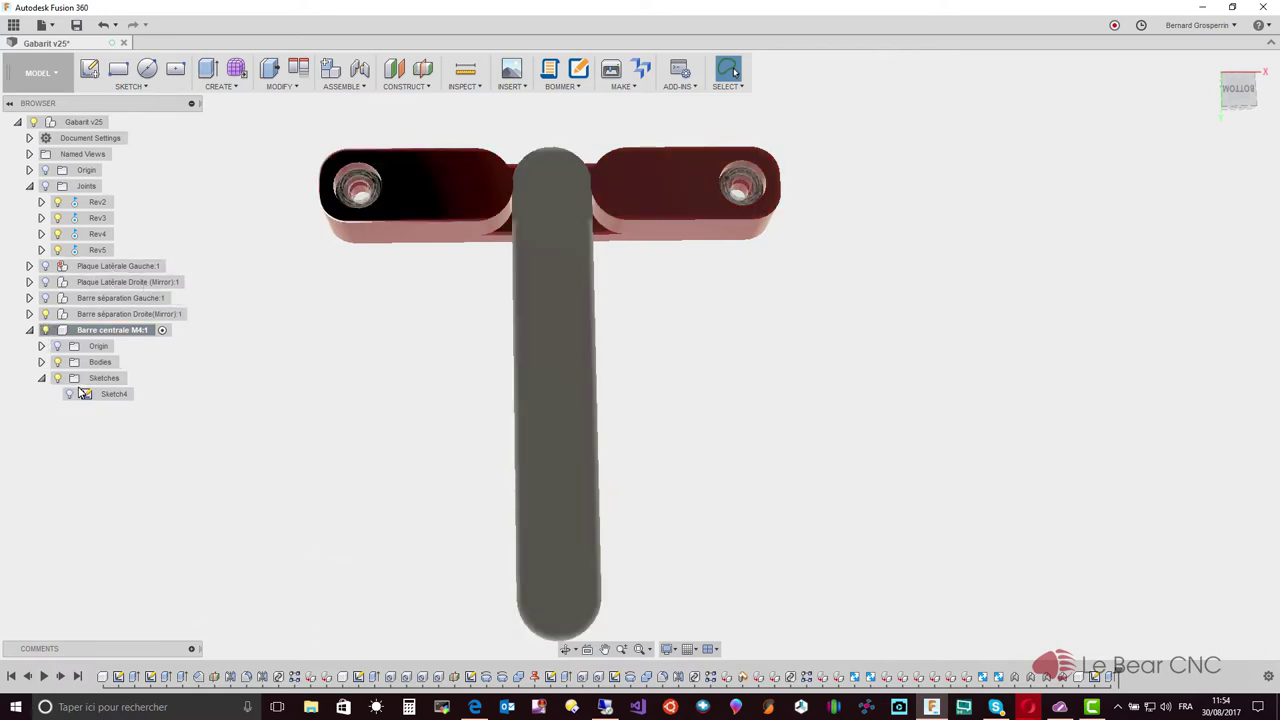
Hide the grey central bar and right separation bar, show the left side plate, and orbit sideways.
click(45, 331)
click(44, 266)
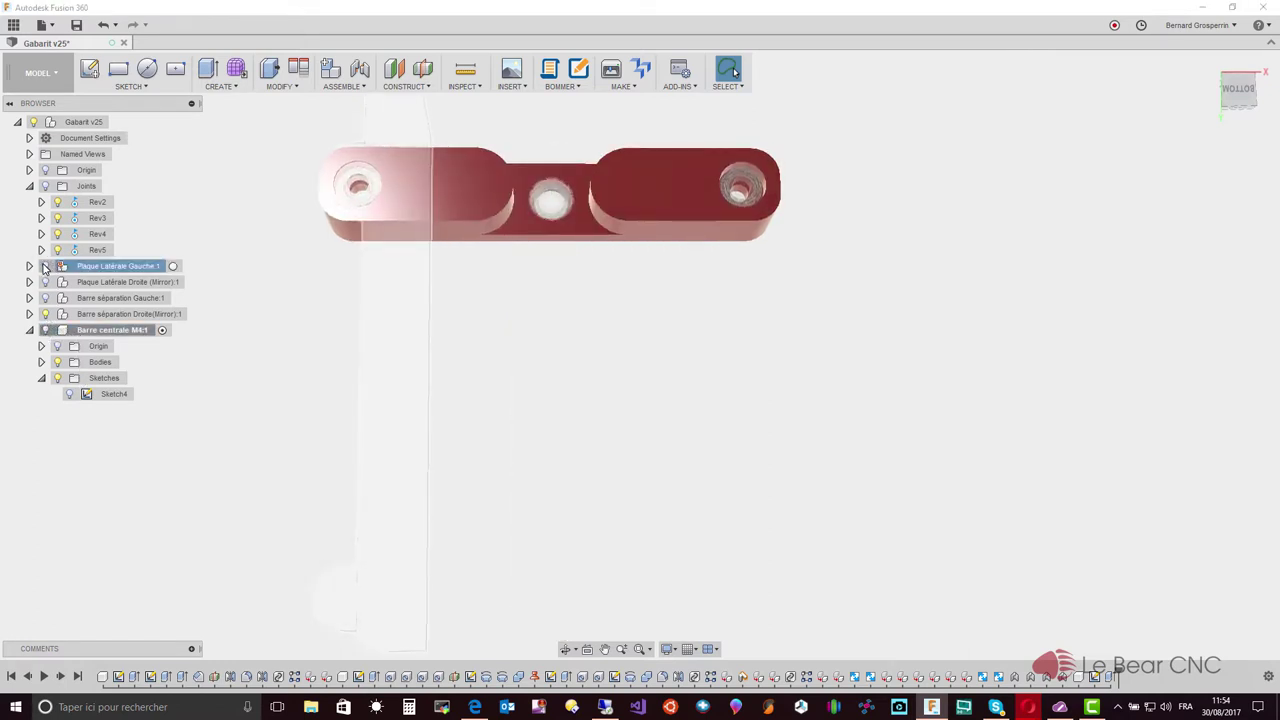
click(44, 266)
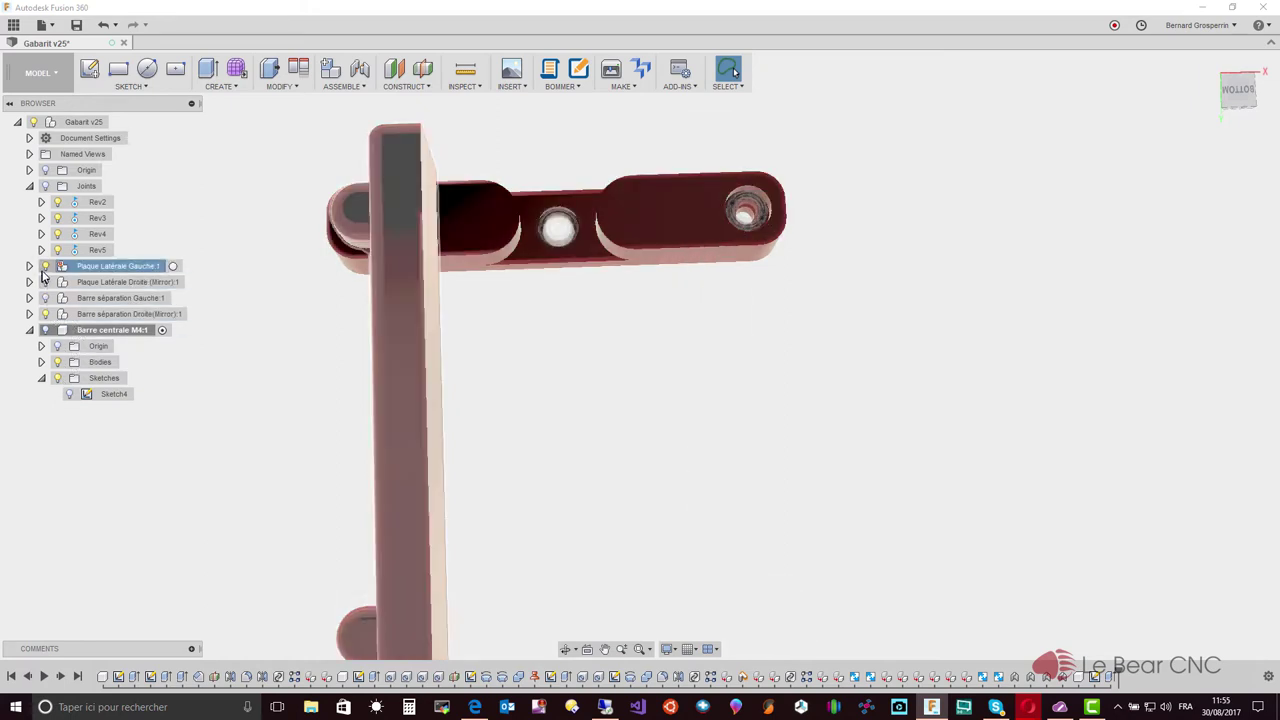
click(44, 315)
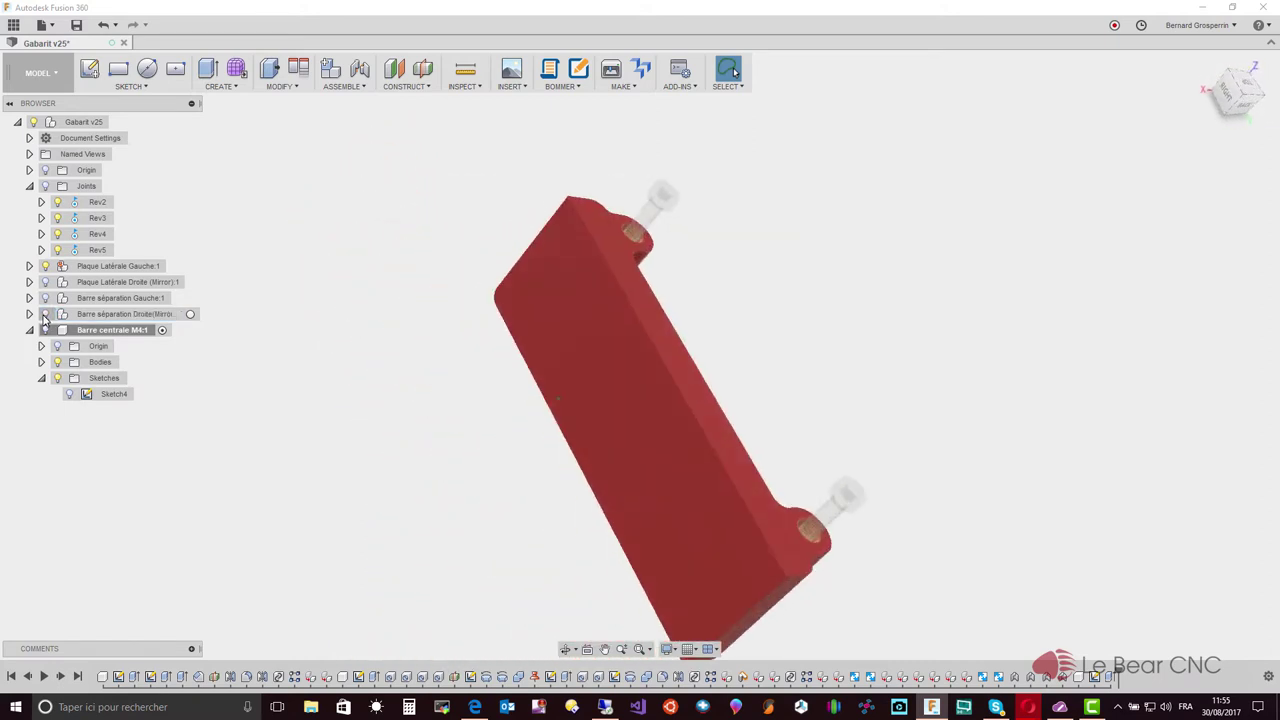
mouse_move(706, 638)
shift+middle_down()
mouse_move(788, 448)
mouse_move(748, 423)
mouse_move(646, 297)
mouse_move(333, 318)
shift+middle_up()
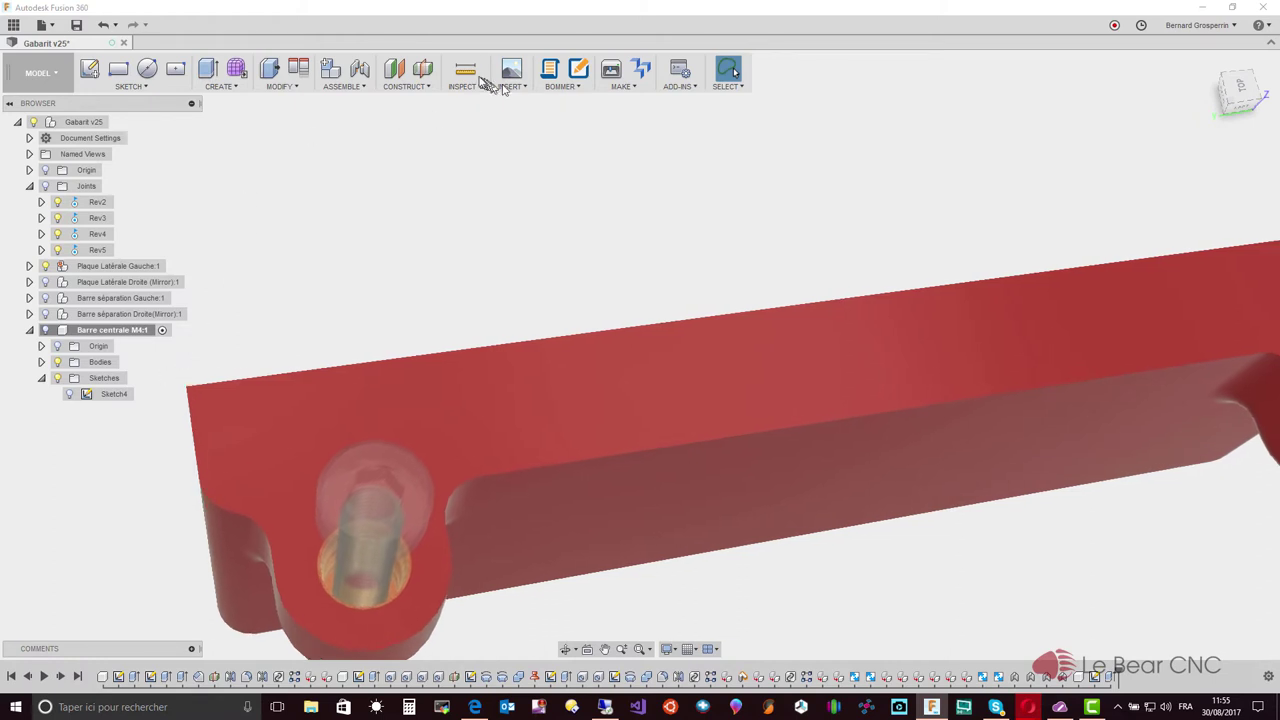
click(465, 68)
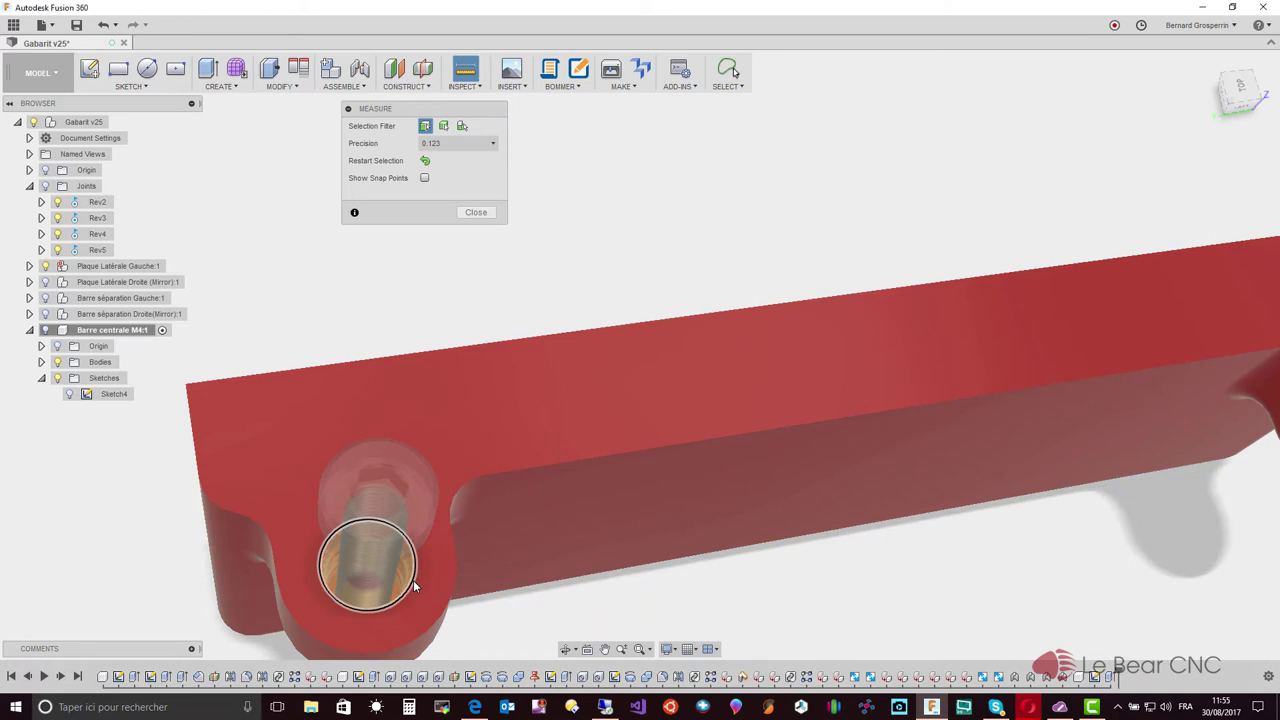
click(413, 583)
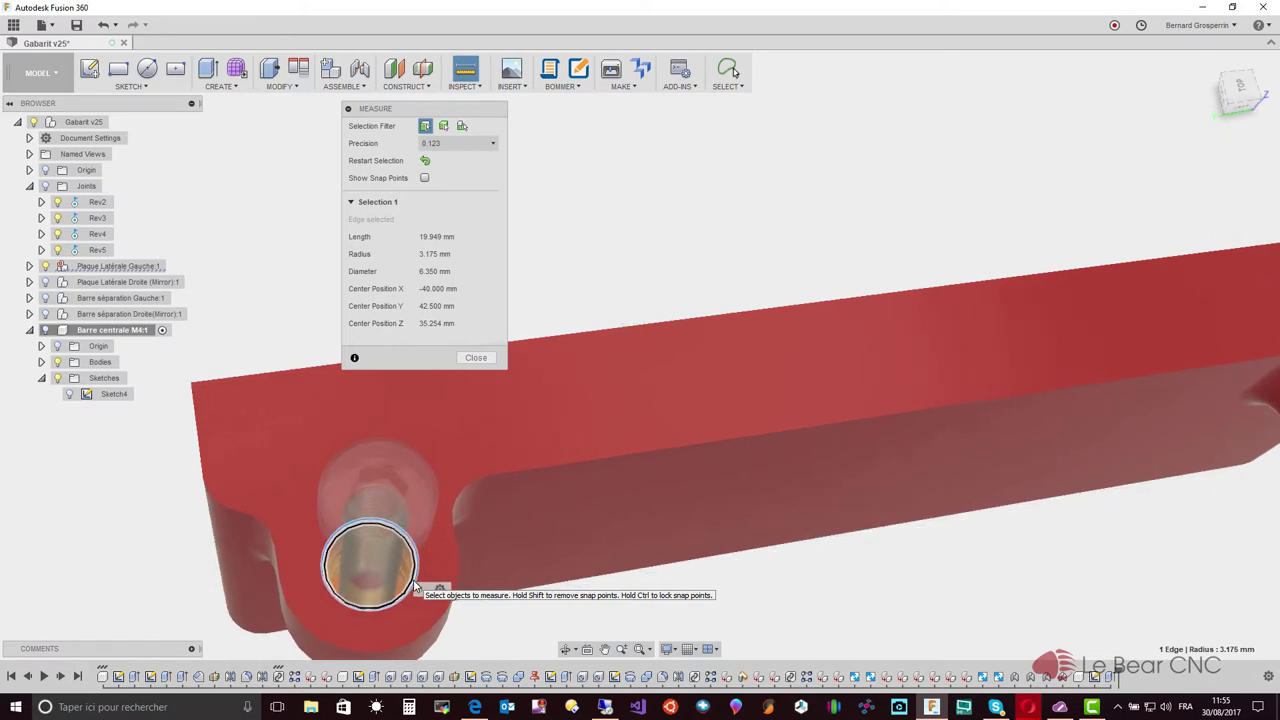
key(Escape)
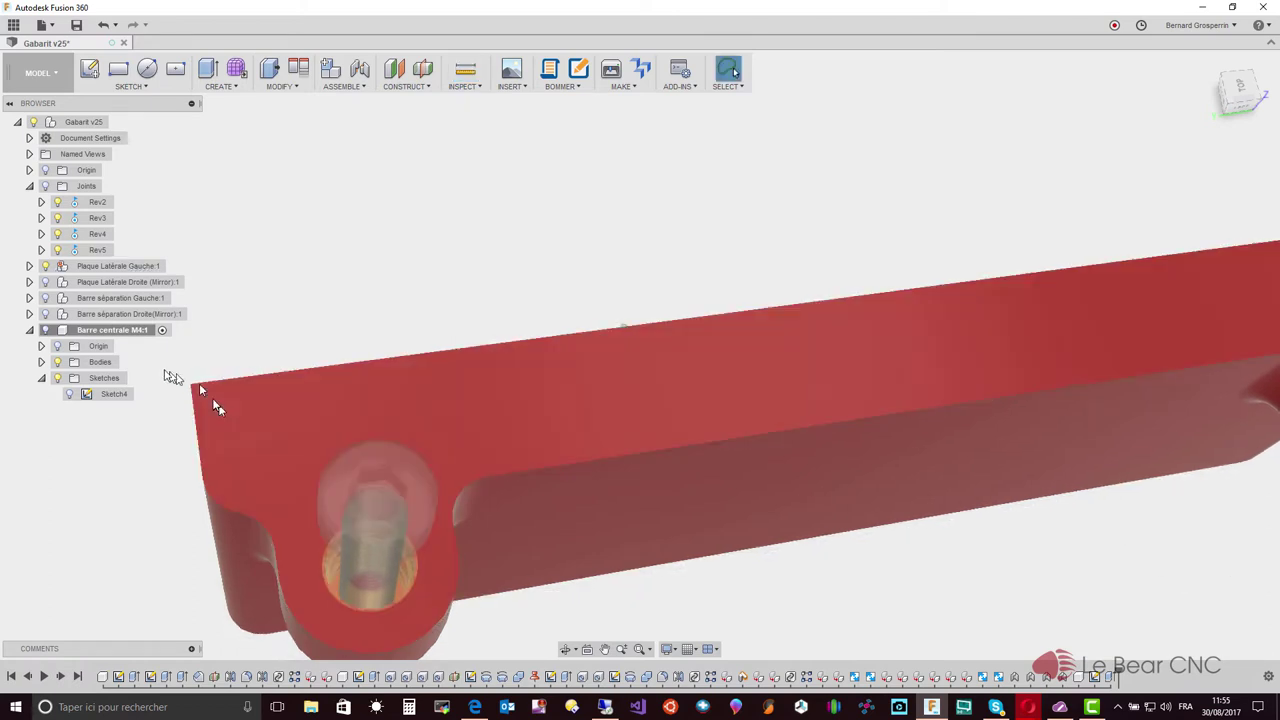
Hide the left side plate, show the grey central bar, and toggle the left separation bar.
click(43, 271)
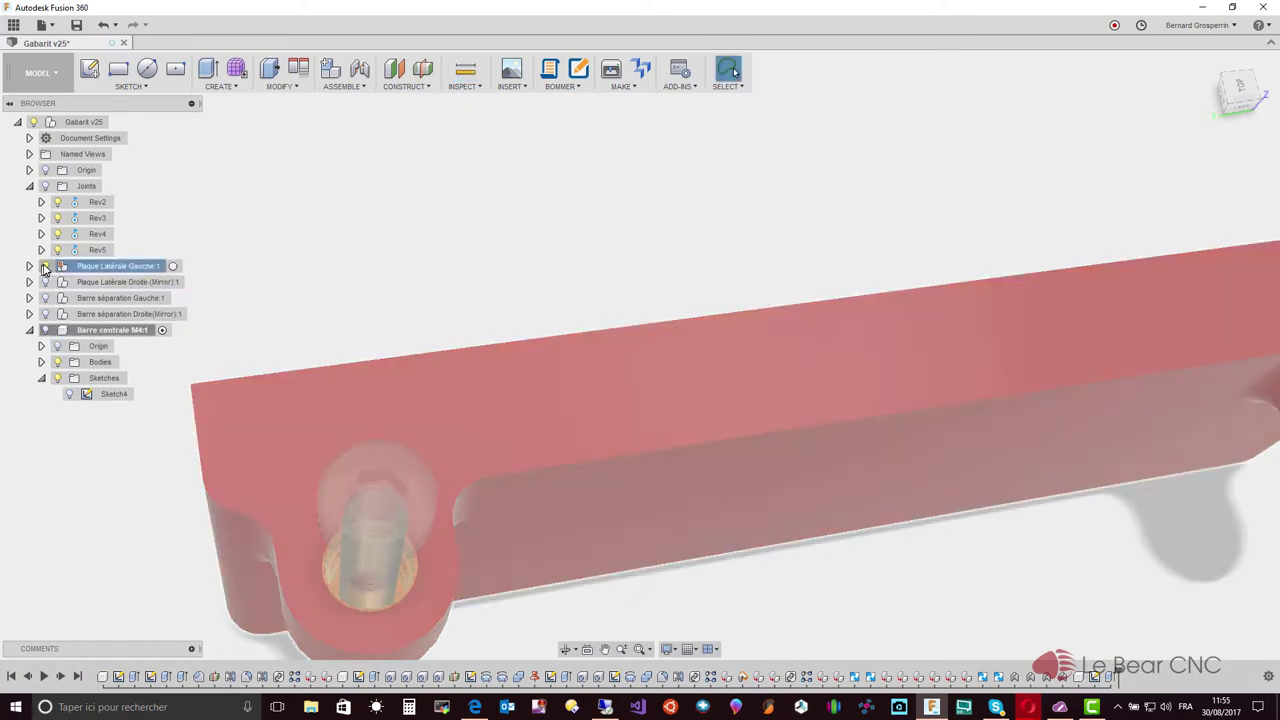
click(44, 267)
click(45, 333)
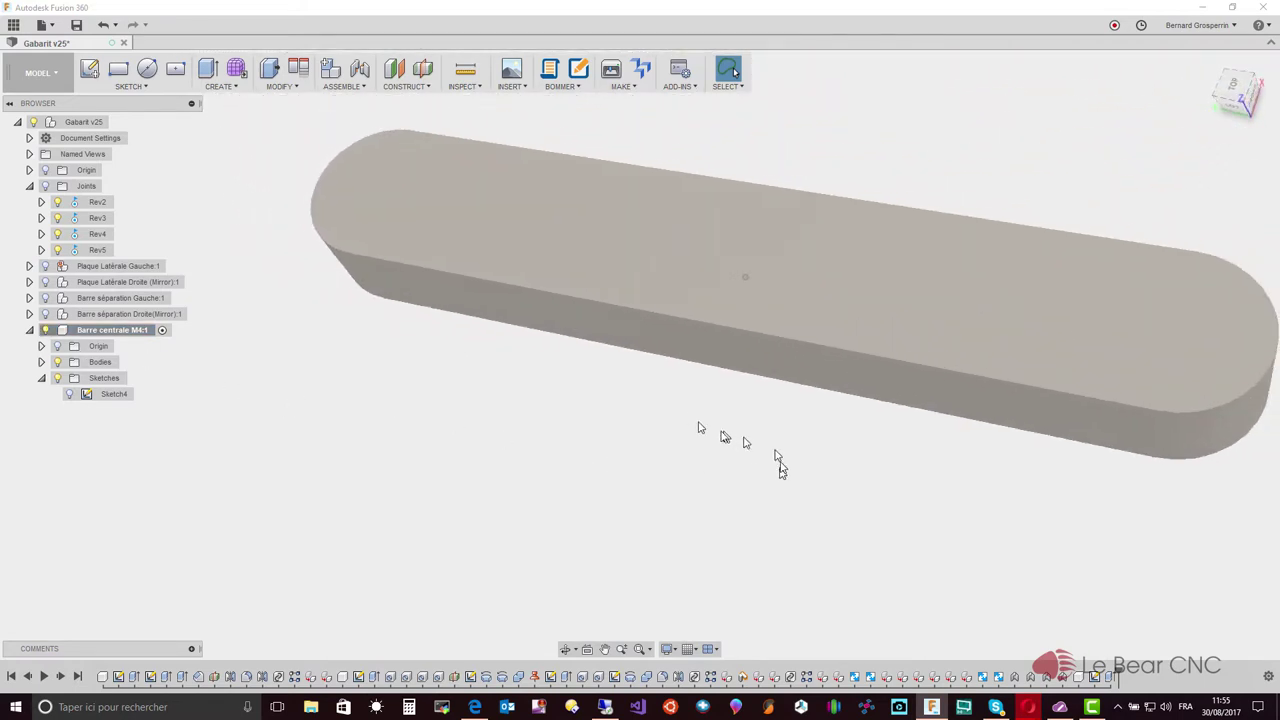
click(44, 300)
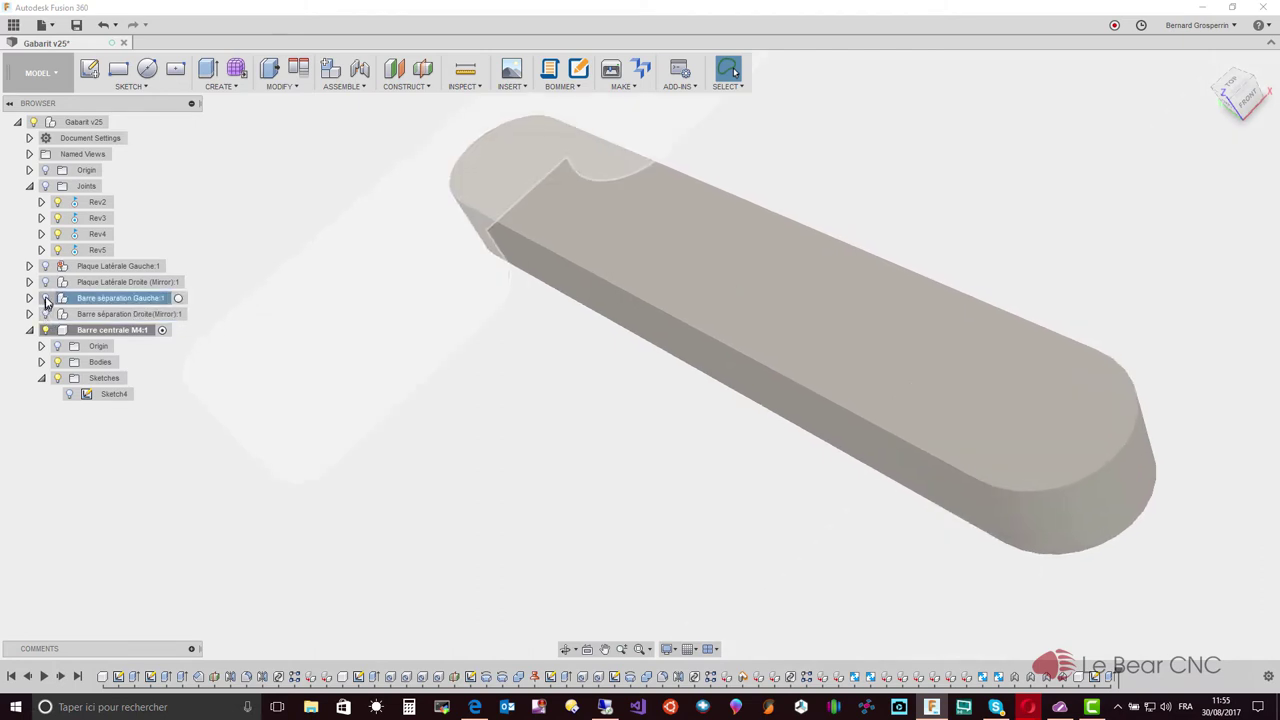
click(45, 299)
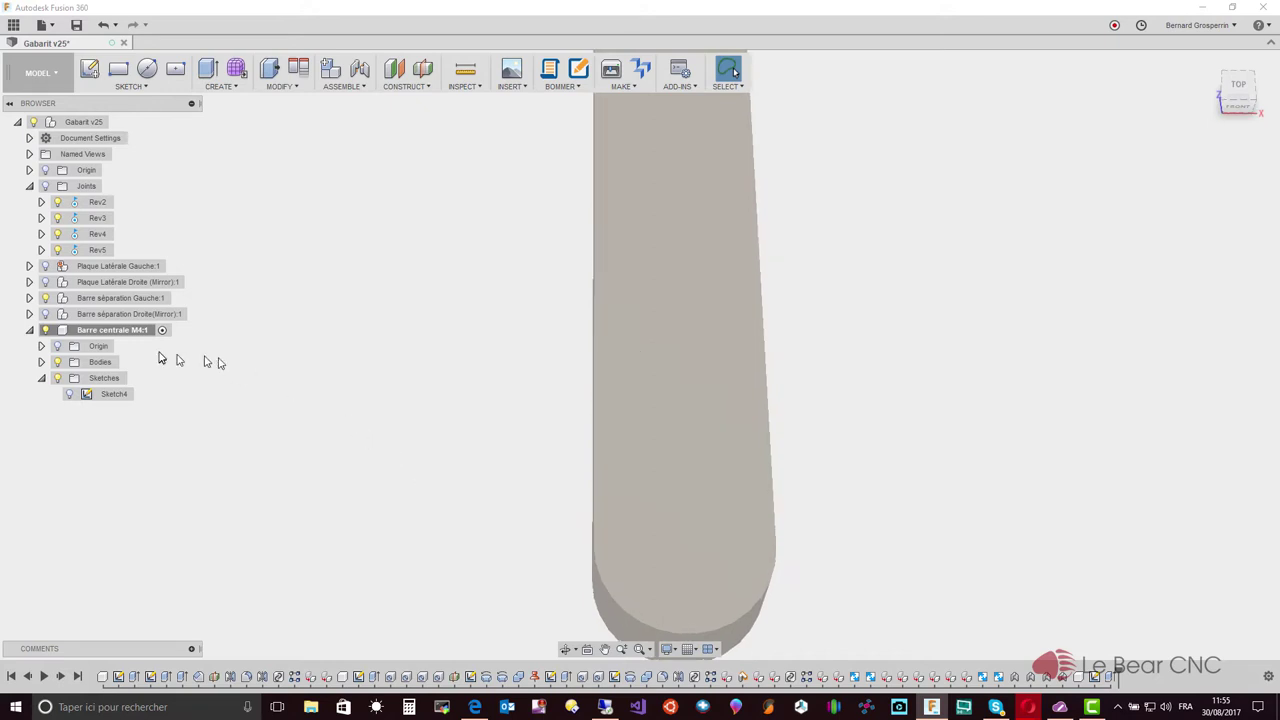
Display Sketch4 with its dimensions, including the 85.00 hole spacing, and hide the red separation bar.
click(69, 394)
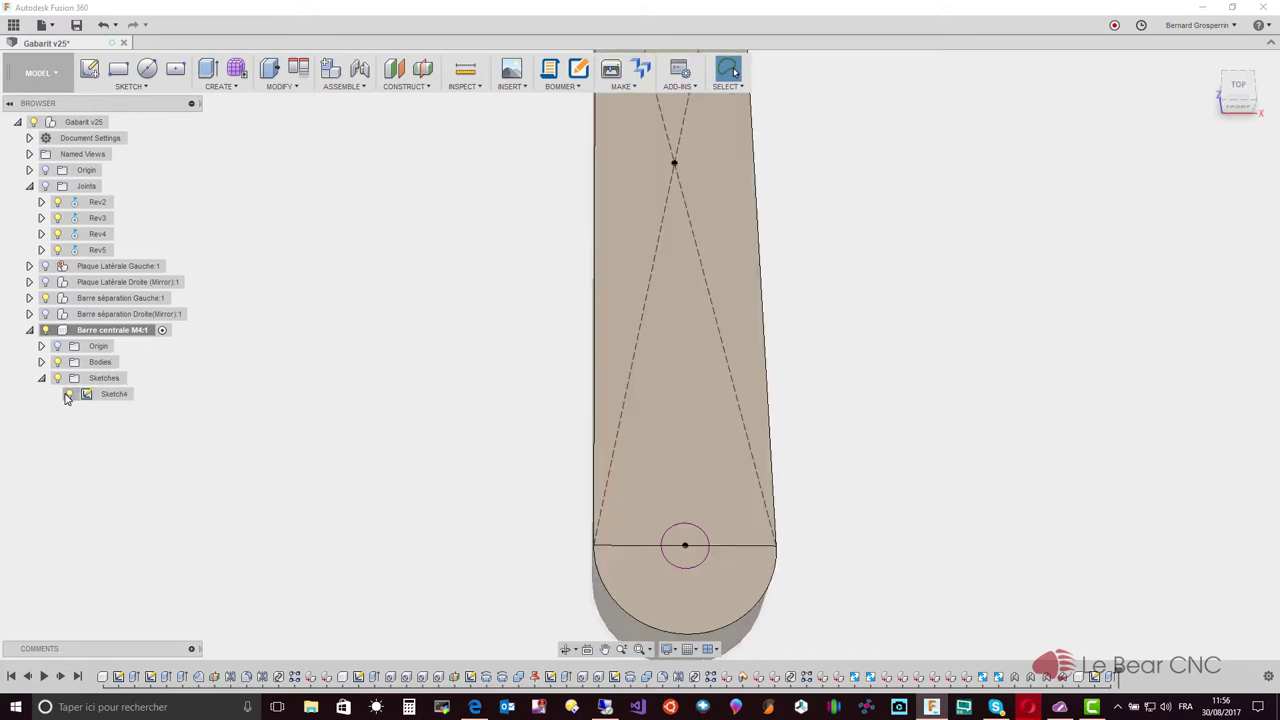
click(78, 396)
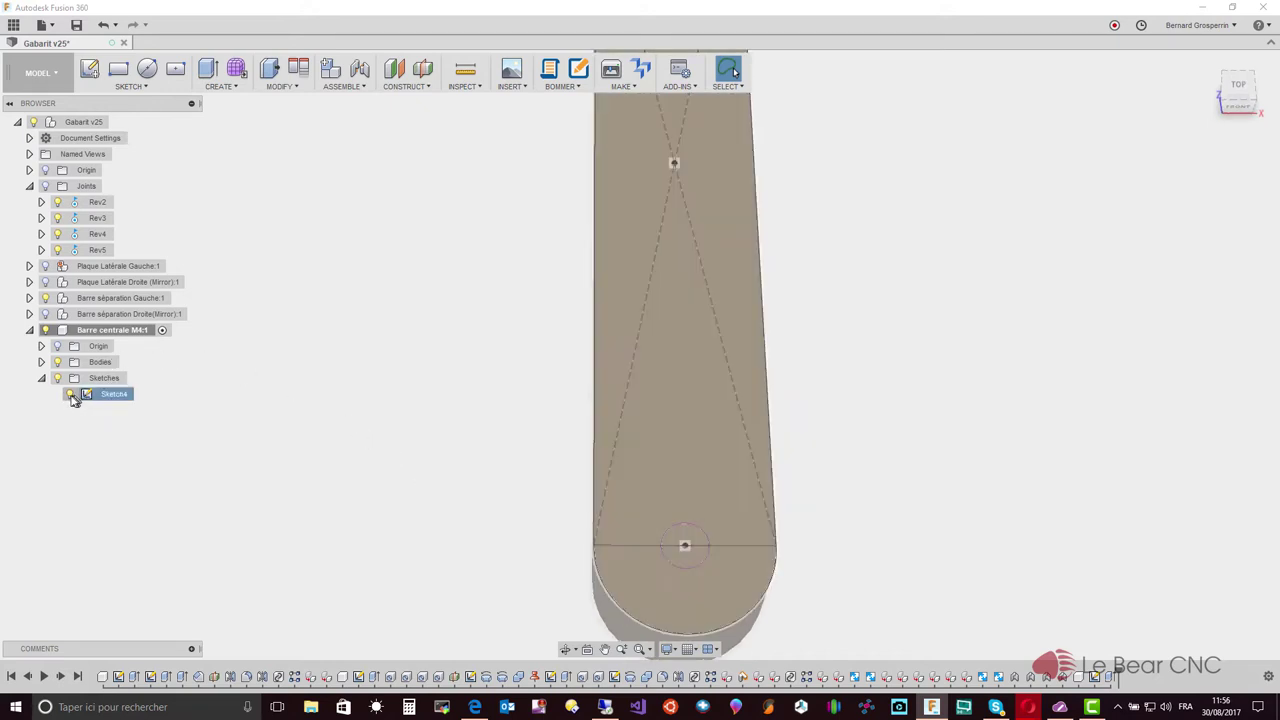
right_click(95, 394)
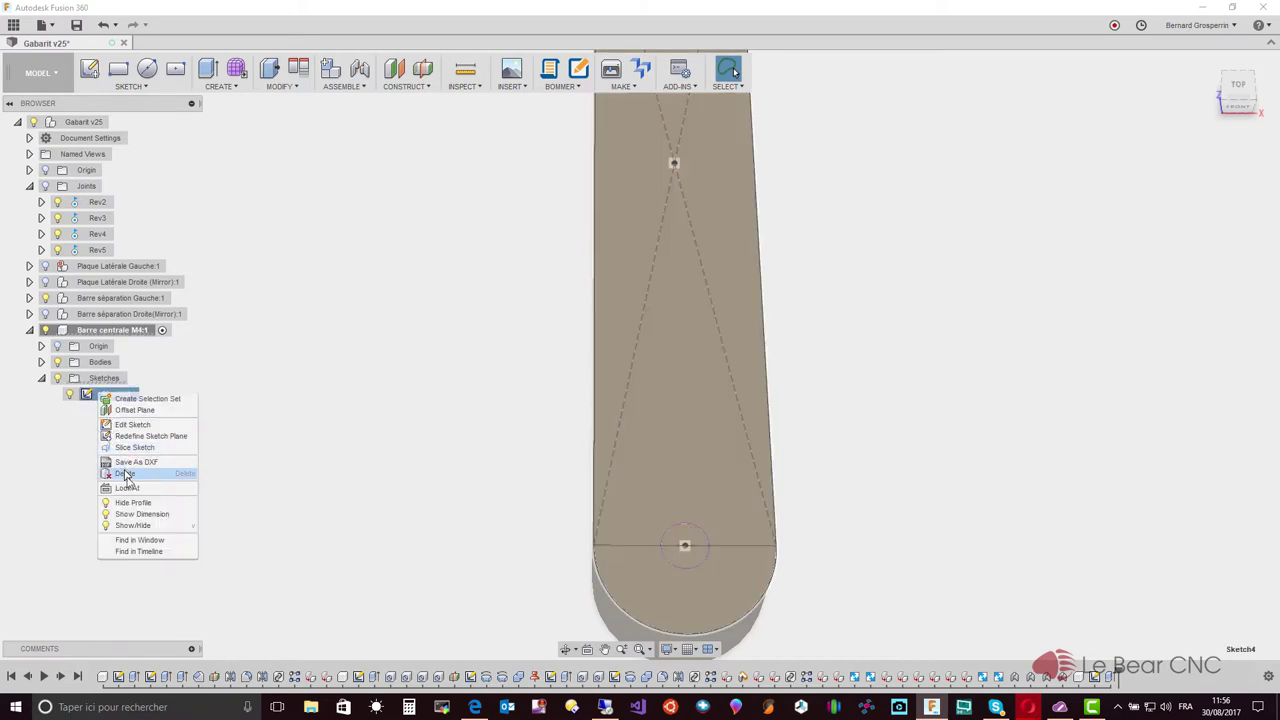
click(135, 514)
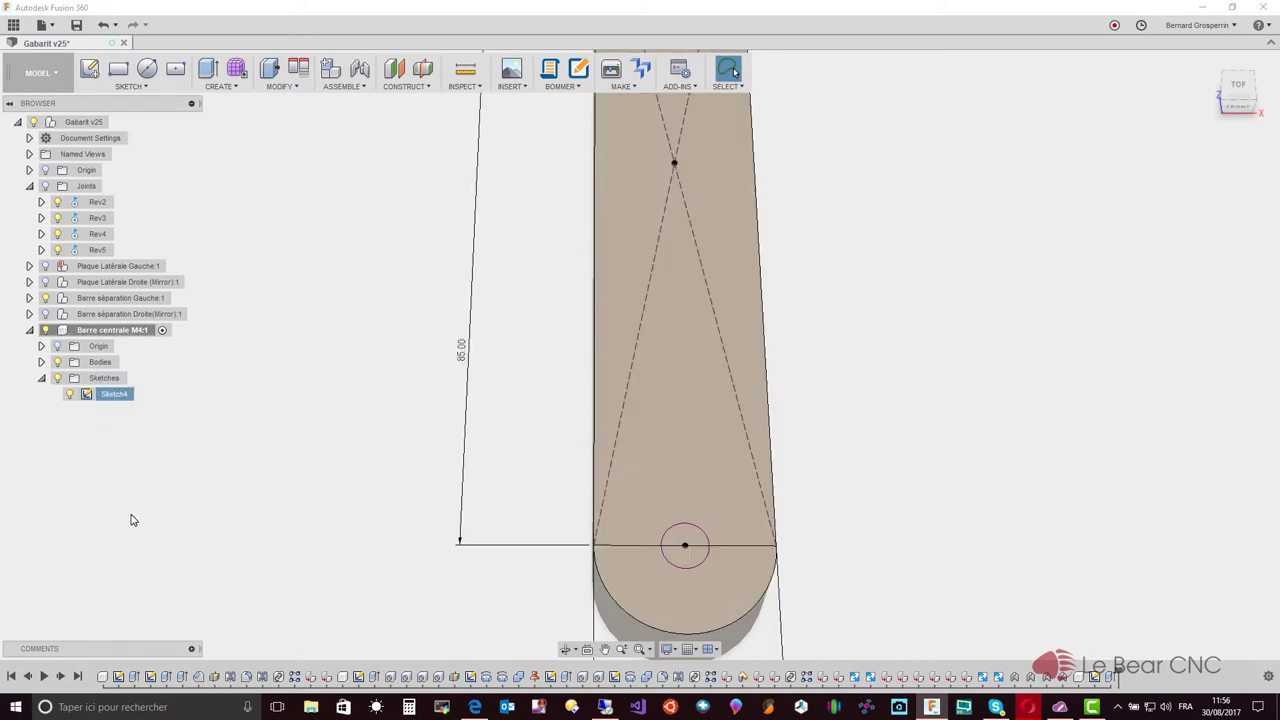
mouse_move(130, 520)
shift+middle_down()
mouse_move(508, 623)
mouse_move(950, 547)
mouse_move(1088, 561)
mouse_move(789, 297)
mouse_move(406, 180)
shift+middle_up()
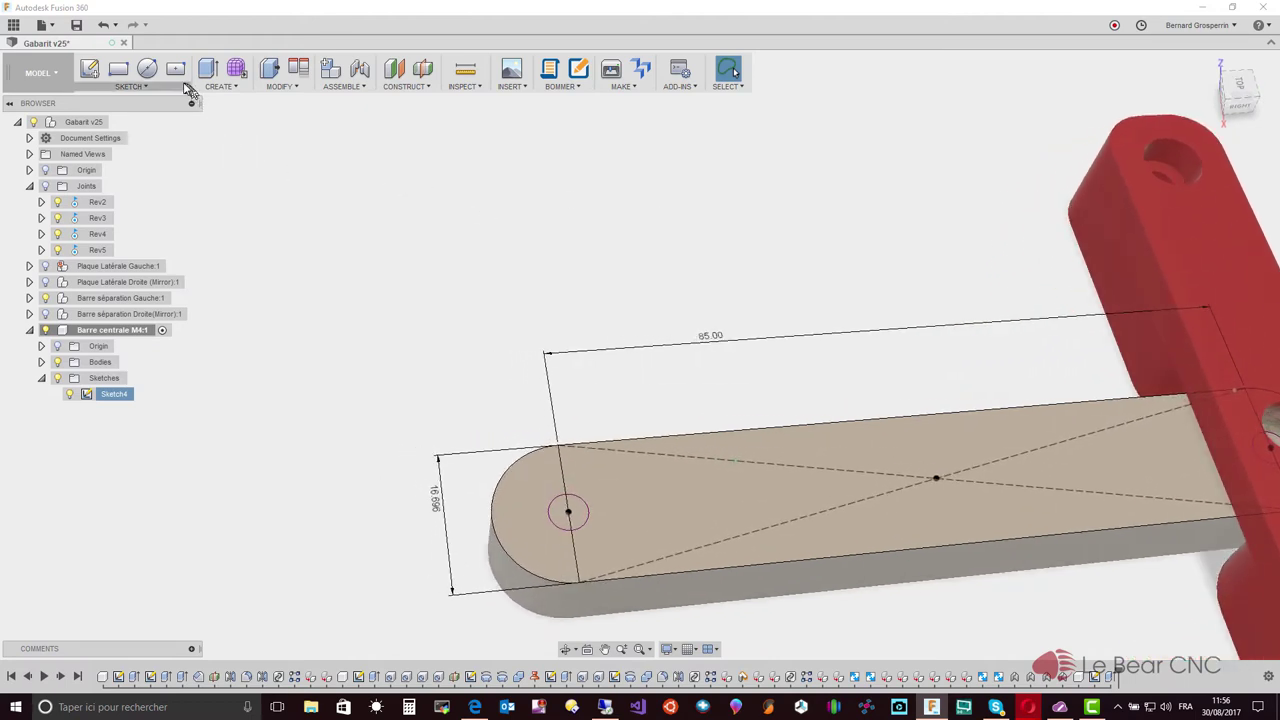
click(45, 298)
shift+middle_drag(926, 459, 1022, 457)
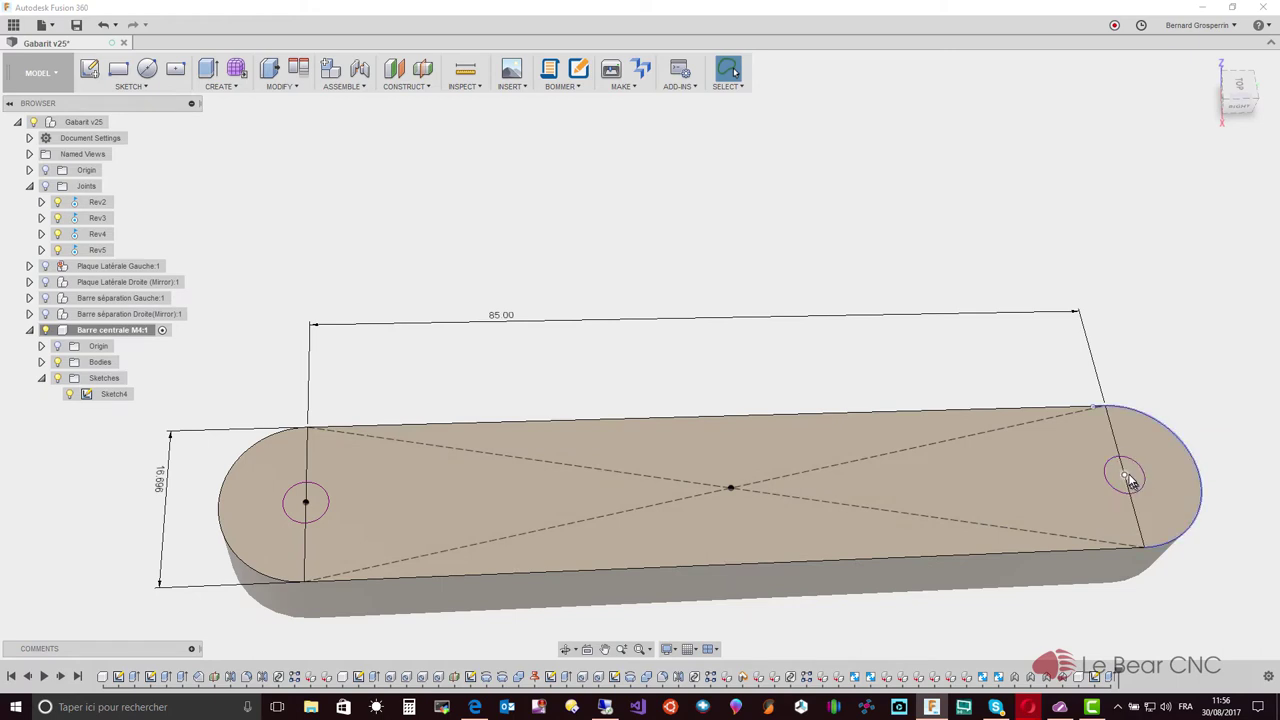
scroll(1133, 479, down, 2)
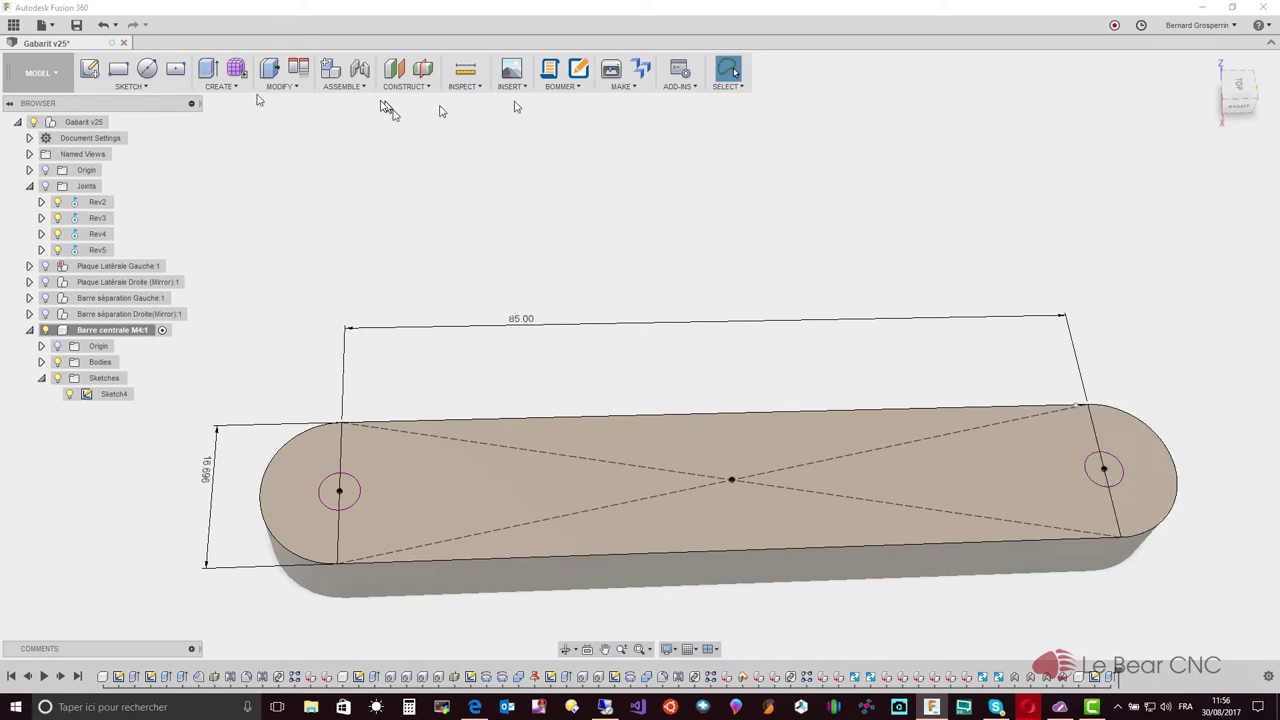
Start a hole on the bar's top face and position it on the right-end circle centre.
click(224, 88)
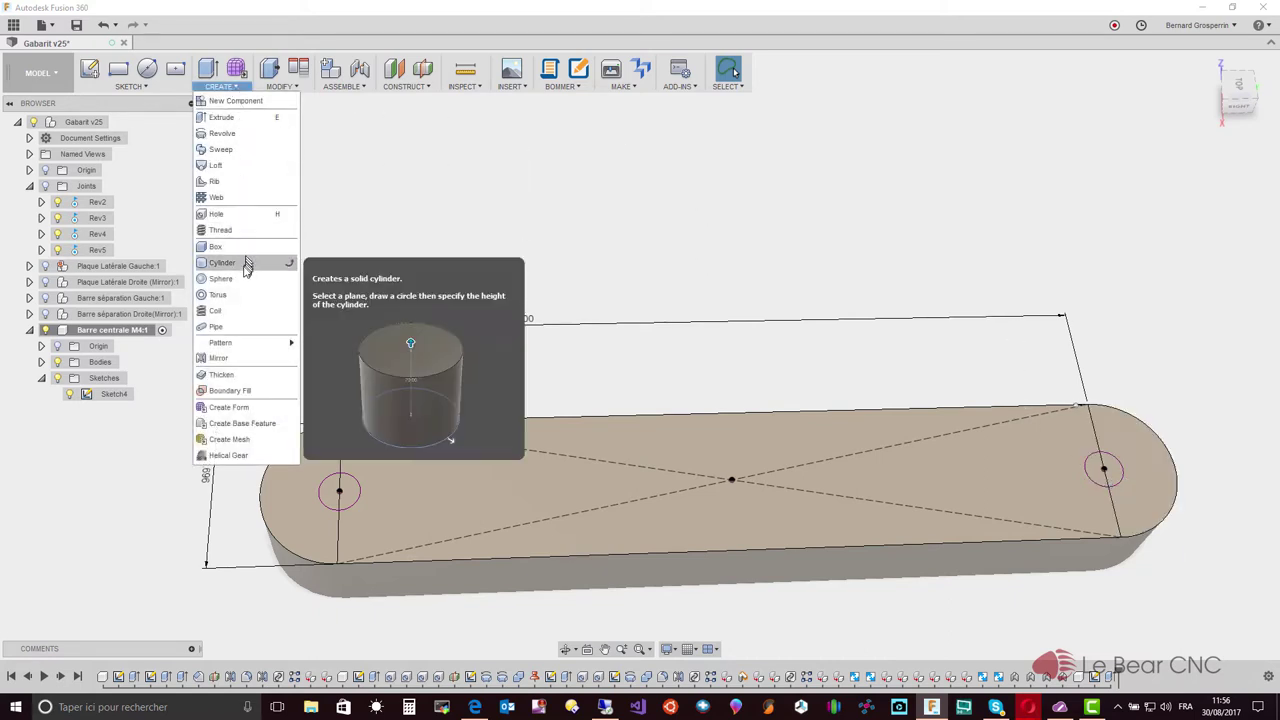
click(243, 218)
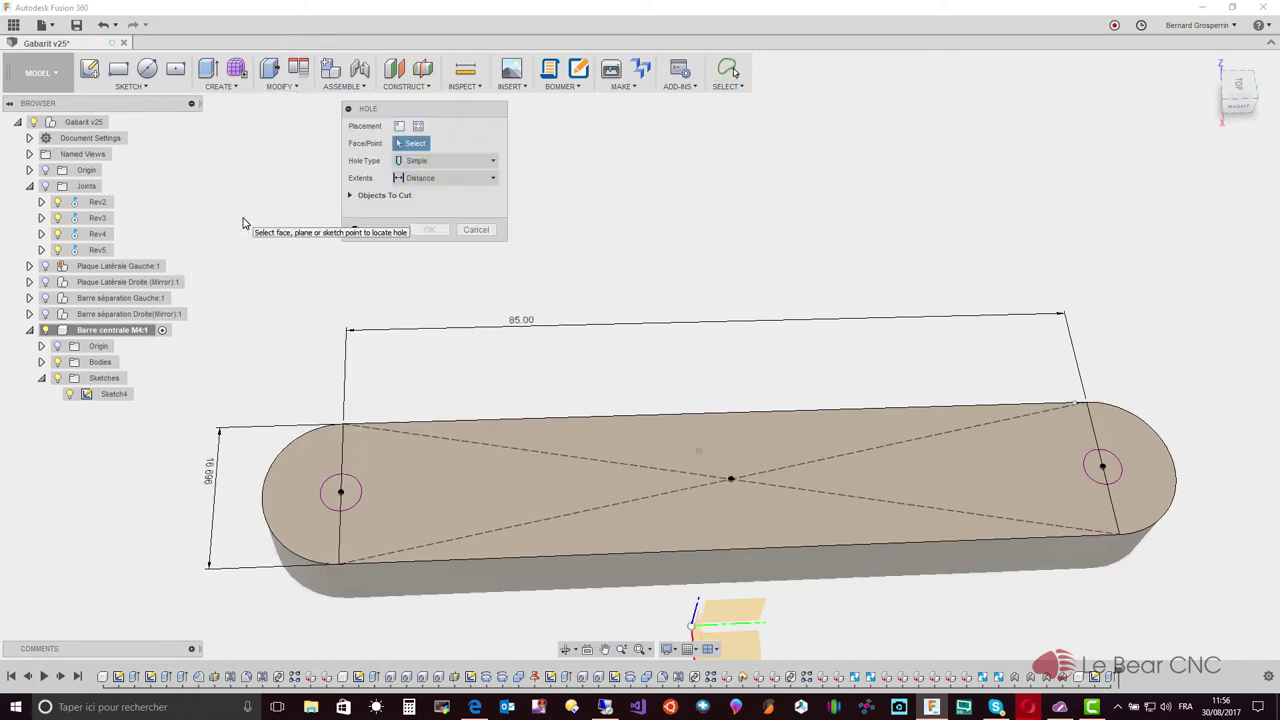
shift+middle_drag(243, 224, 294, 209)
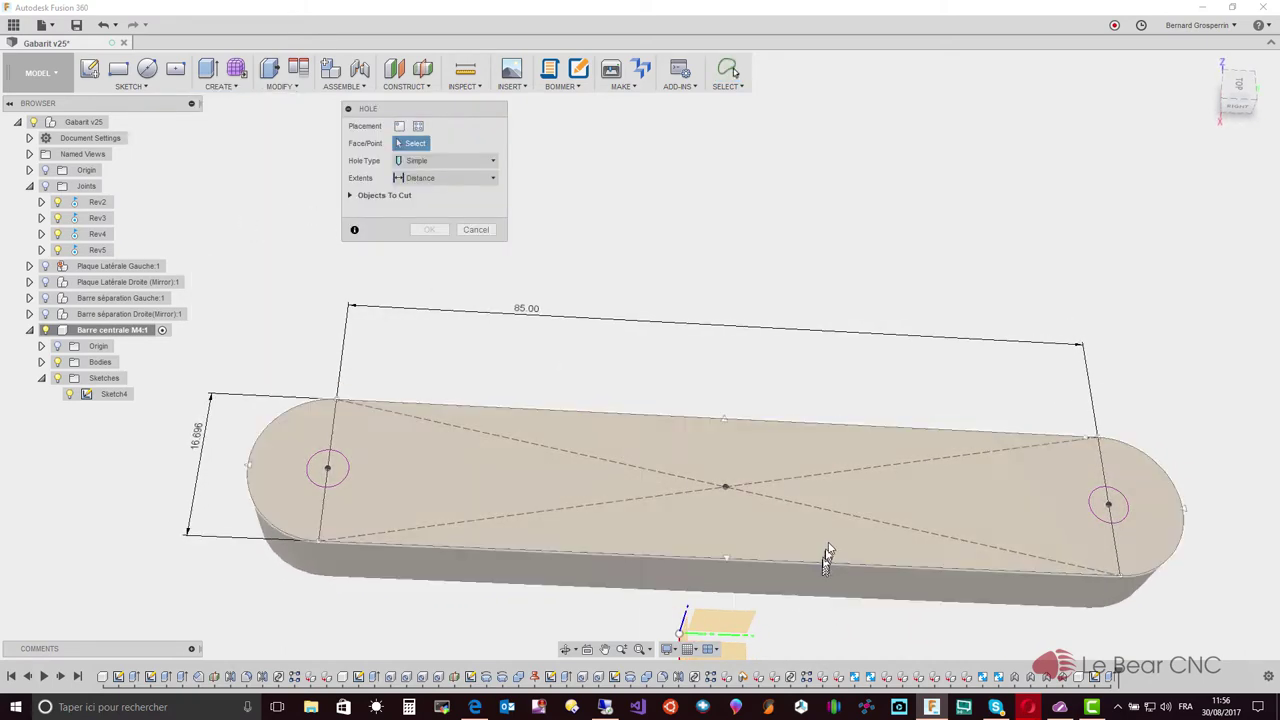
click(830, 545)
scroll(829, 540, up, 2)
scroll(829, 540, up, 2)
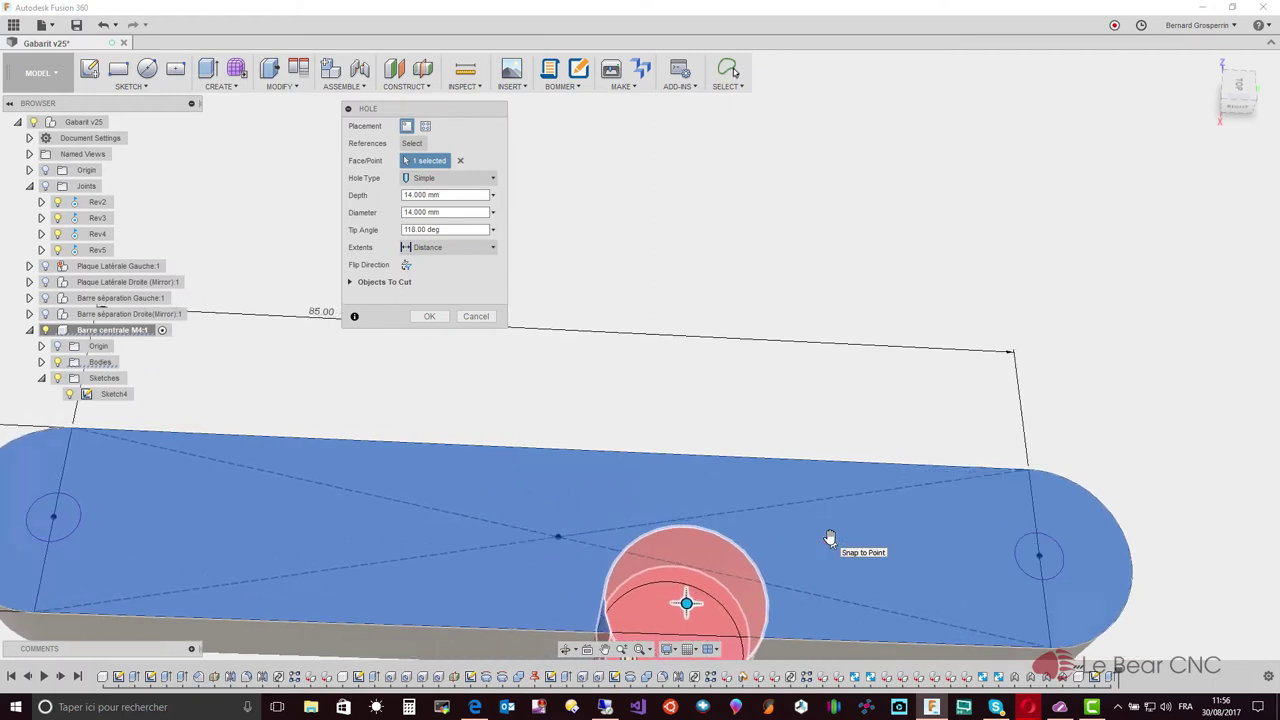
scroll(829, 538, up, 1)
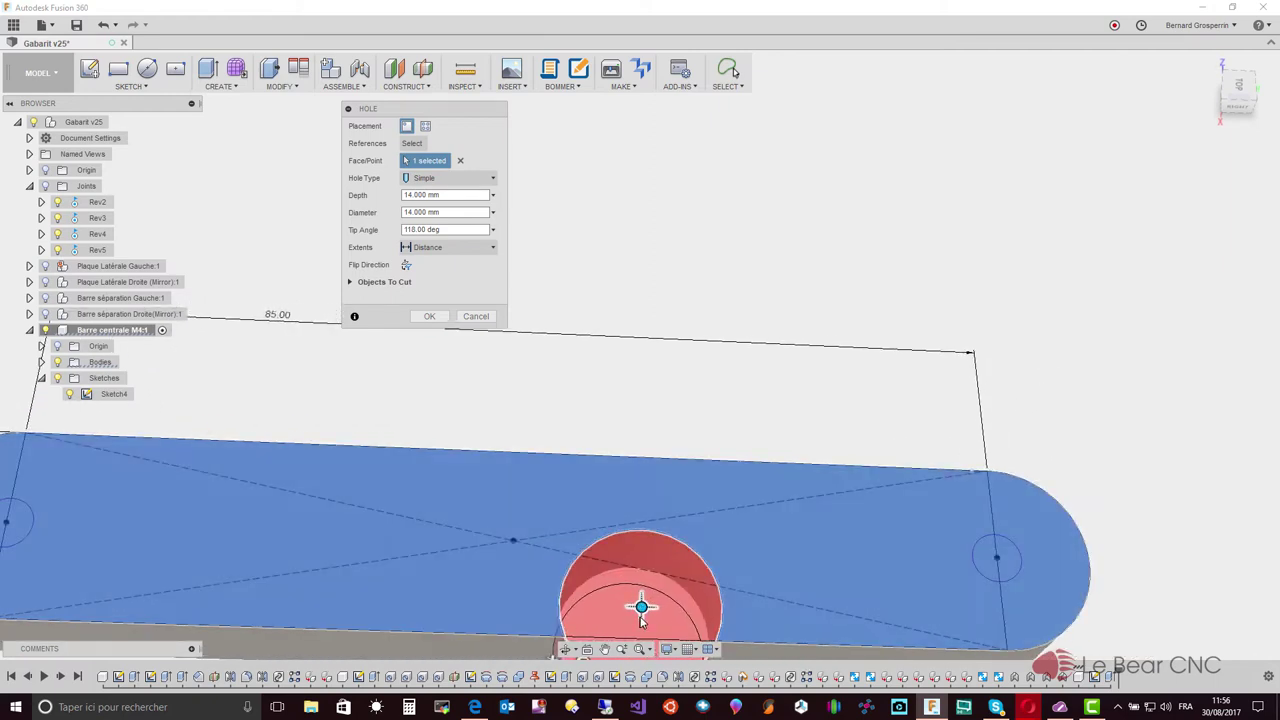
drag(642, 606, 998, 558)
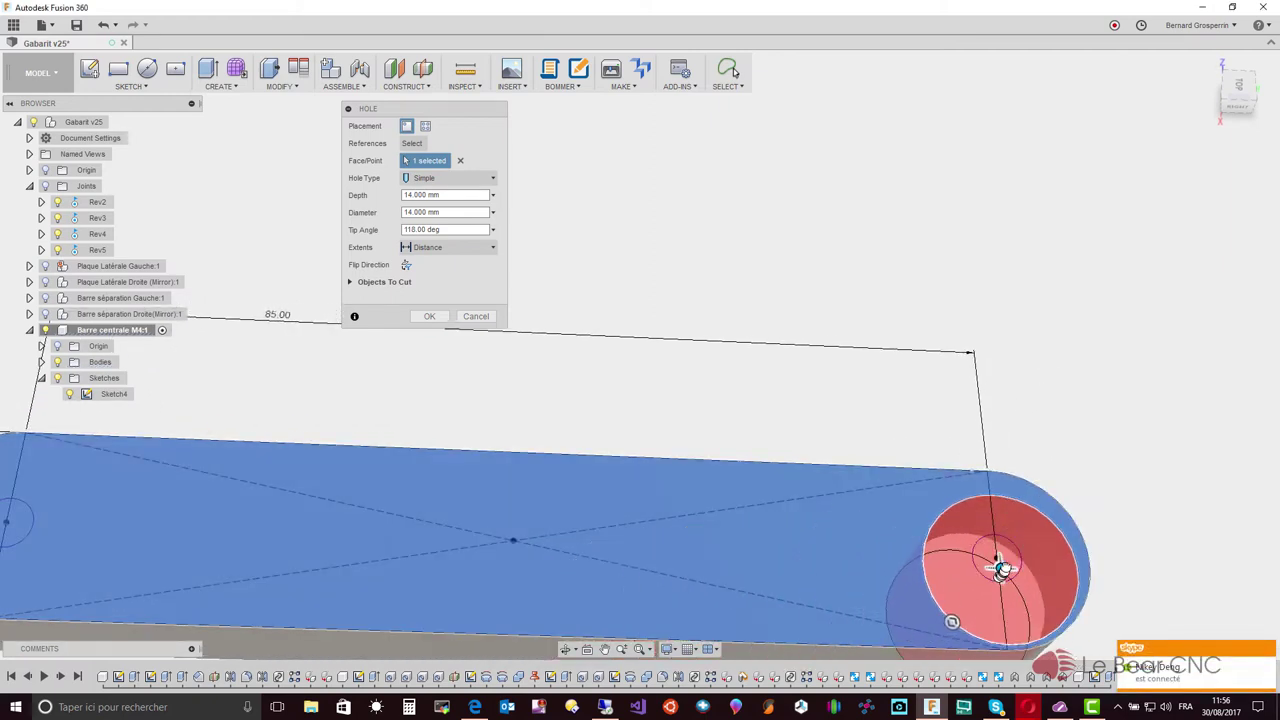
middle_drag(998, 558, 975, 552)
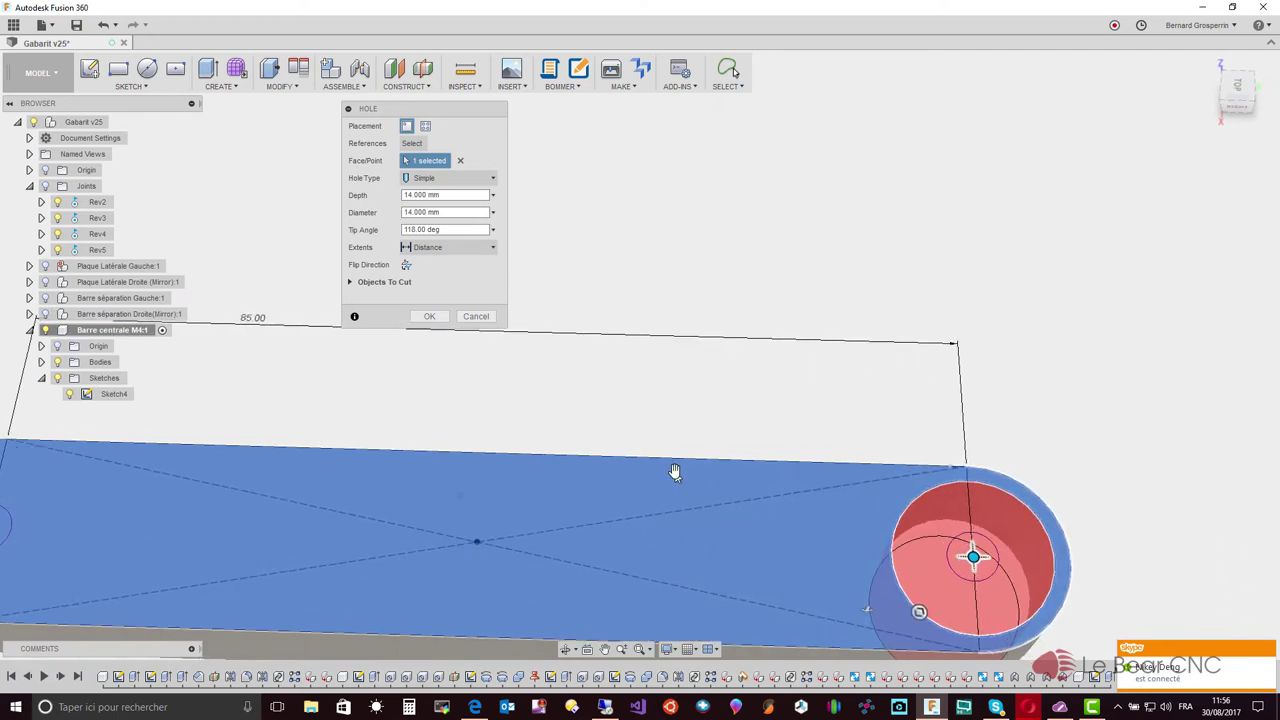
Make the hole 8 mm deep and 5.5 mm wide with a flat 180° tip.
click(413, 195)
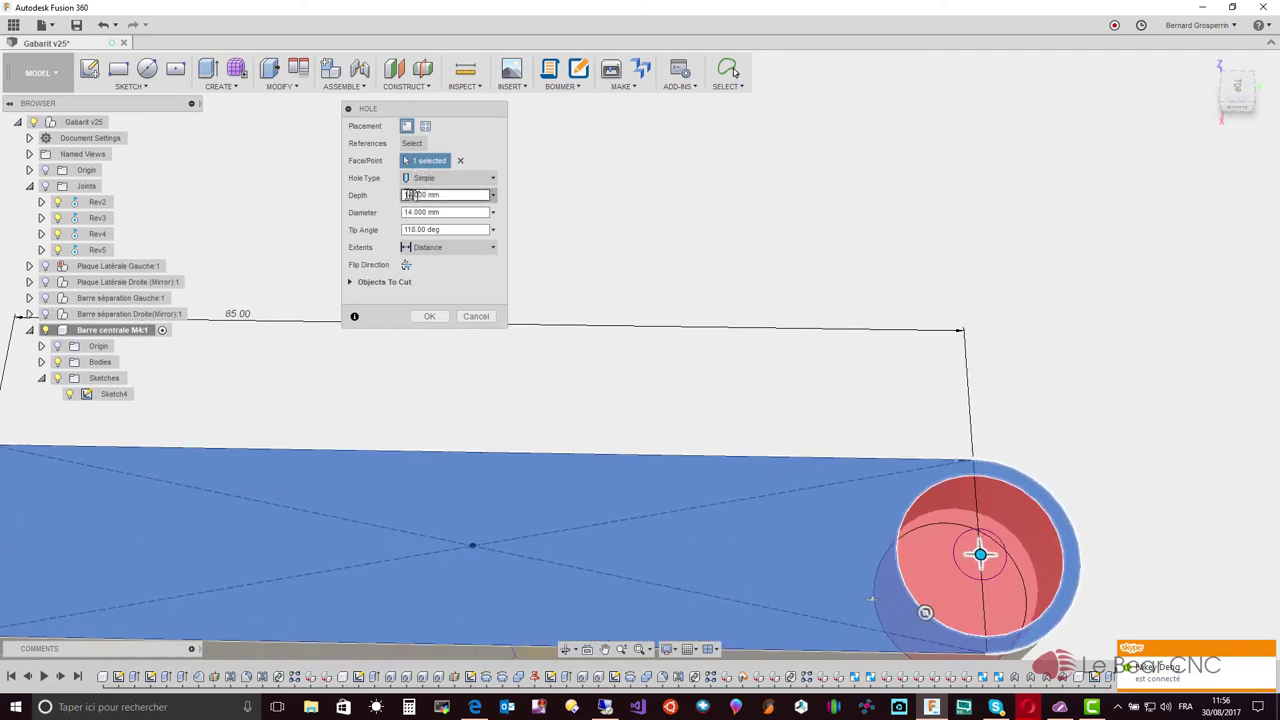
text(8.)
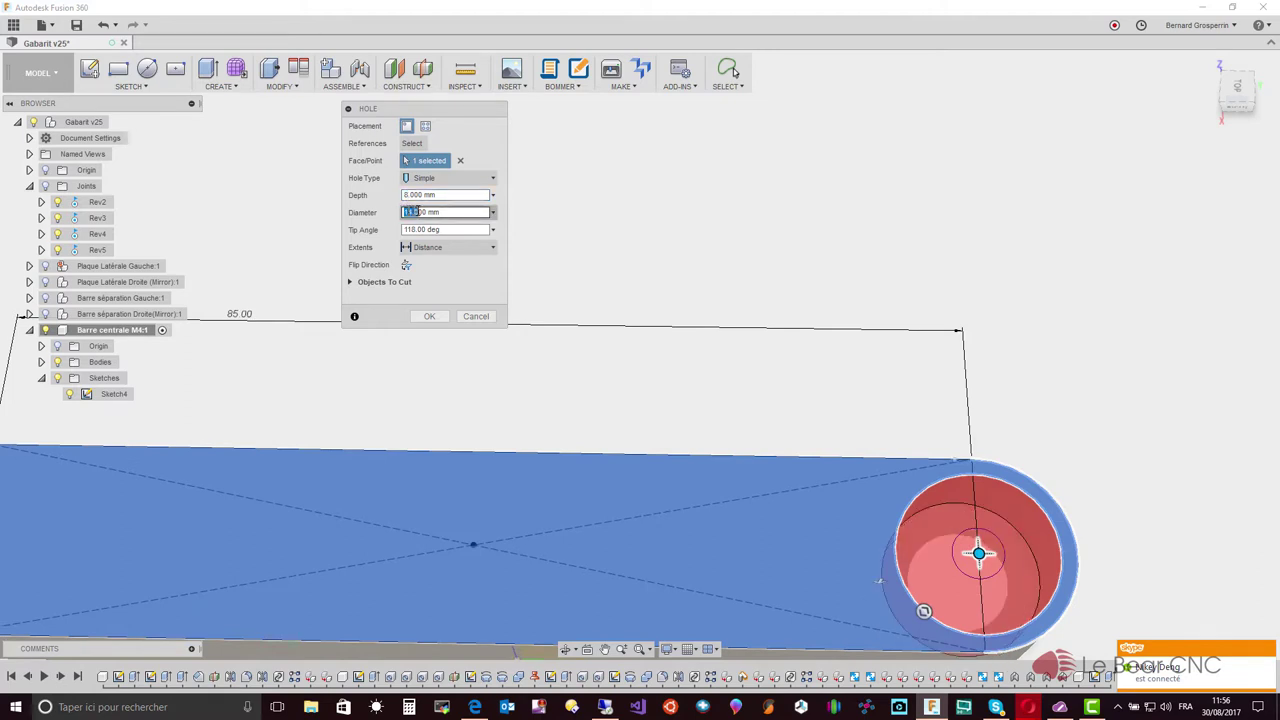
drag(416, 212, 420, 212)
text(5.5)
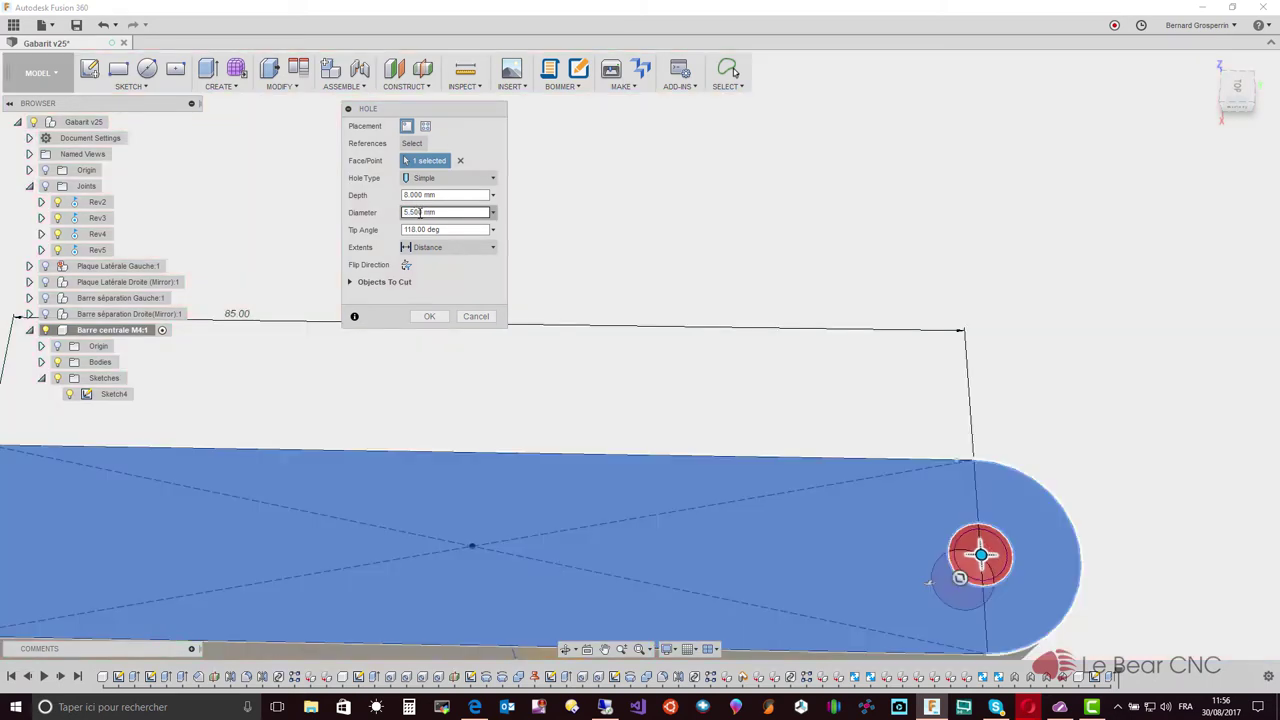
click(497, 231)
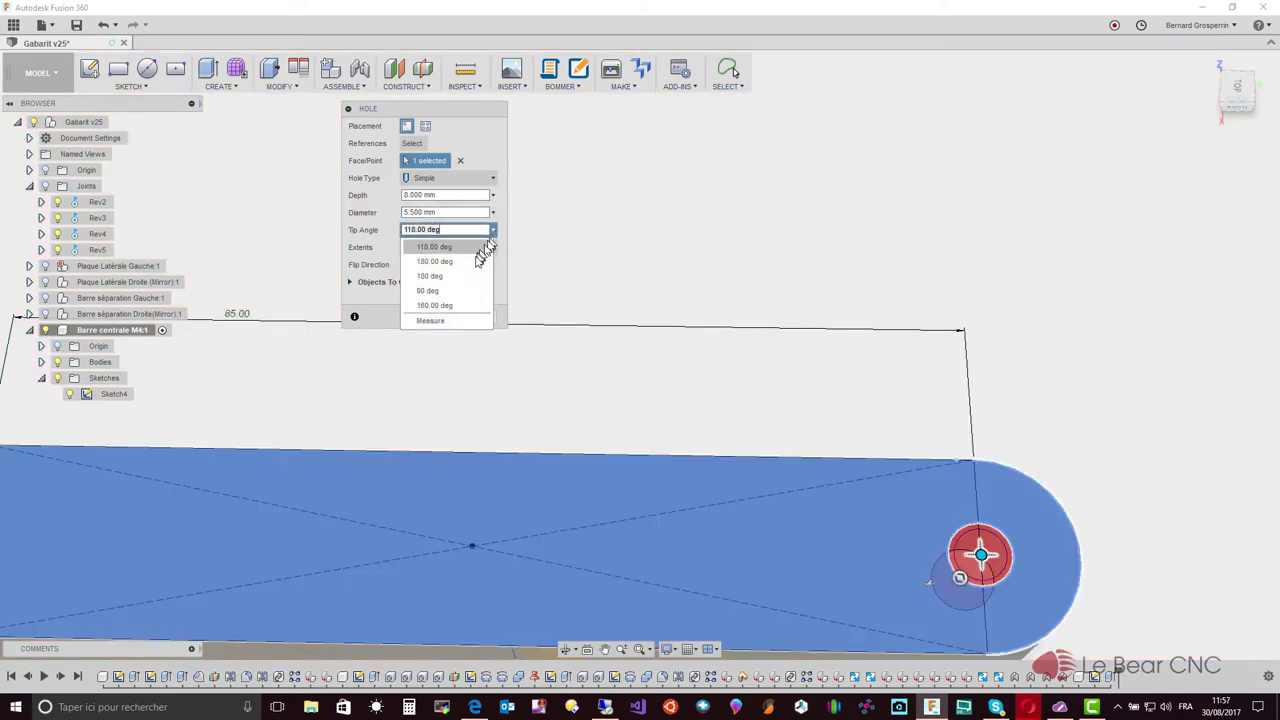
click(467, 262)
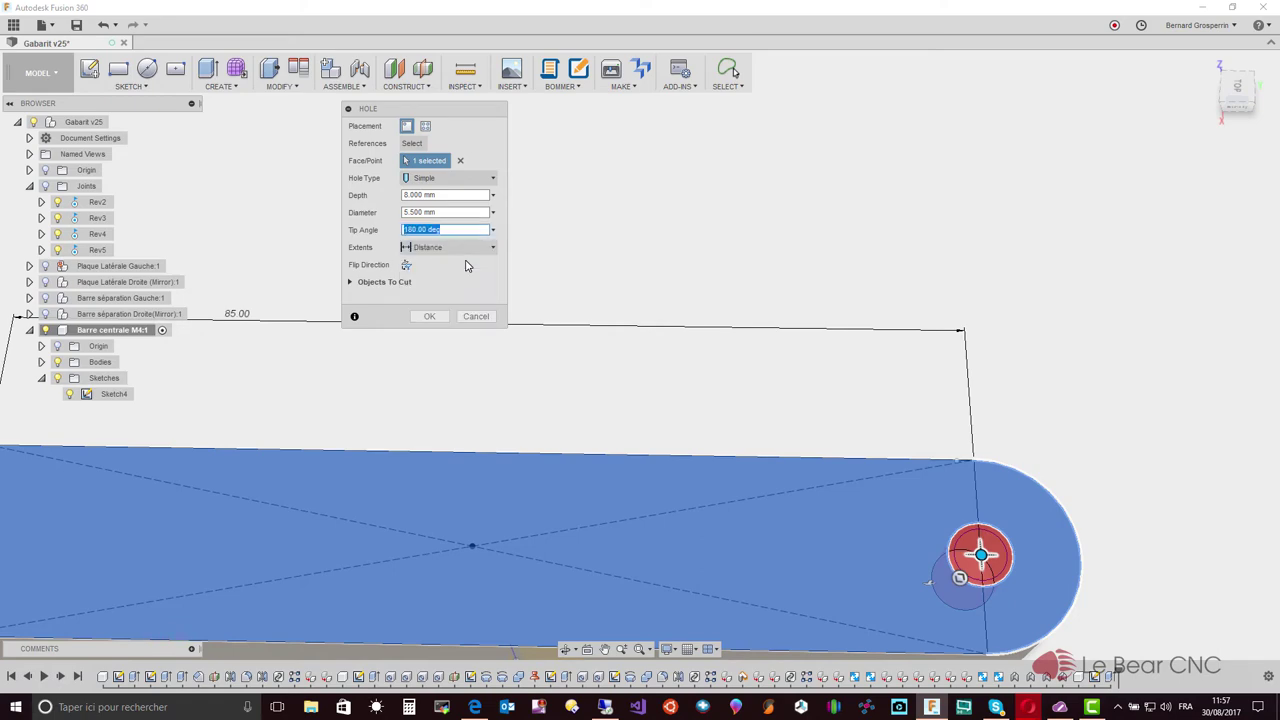
mouse_move(467, 265)
shift+middle_down()
mouse_move(727, 448)
mouse_move(537, 322)
mouse_move(431, 320)
mouse_move(1077, 498)
mouse_move(1090, 530)
mouse_move(1078, 545)
shift+middle_up()
click(429, 316)
scroll(1095, 540, up, 3)
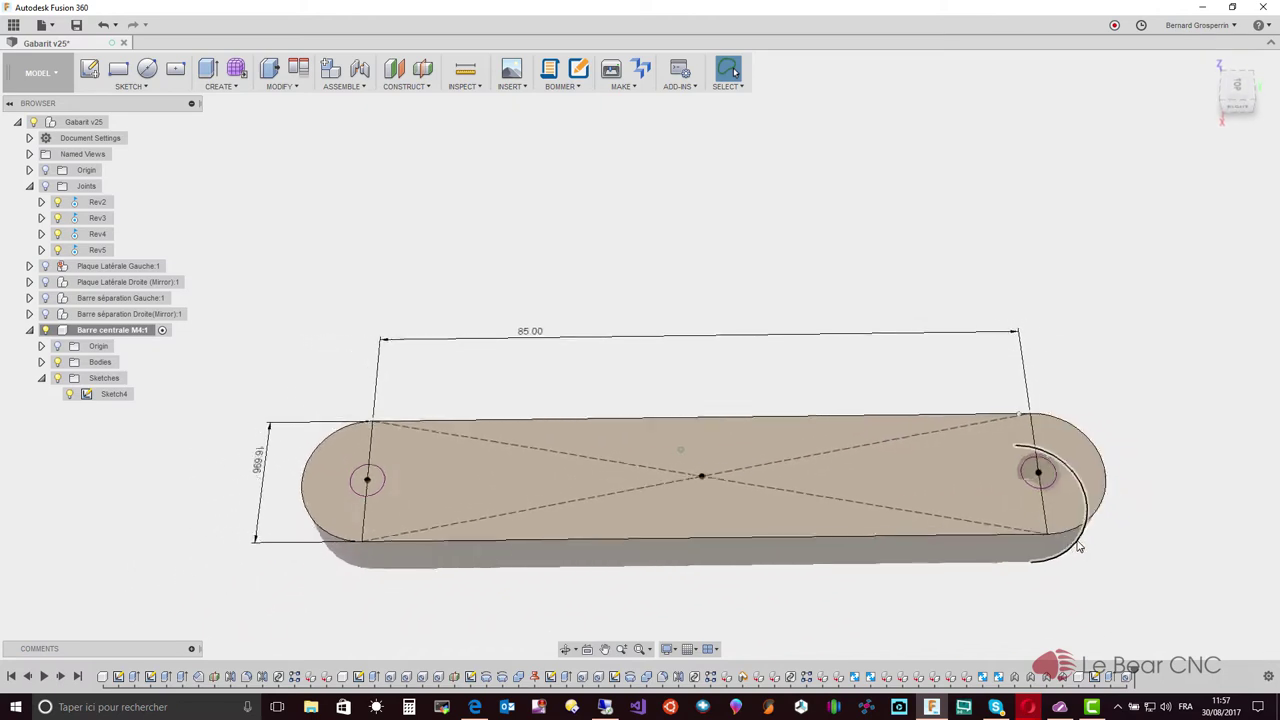
Recreate the hole at the bar's right end from the selected face.
click(1078, 545)
click(228, 86)
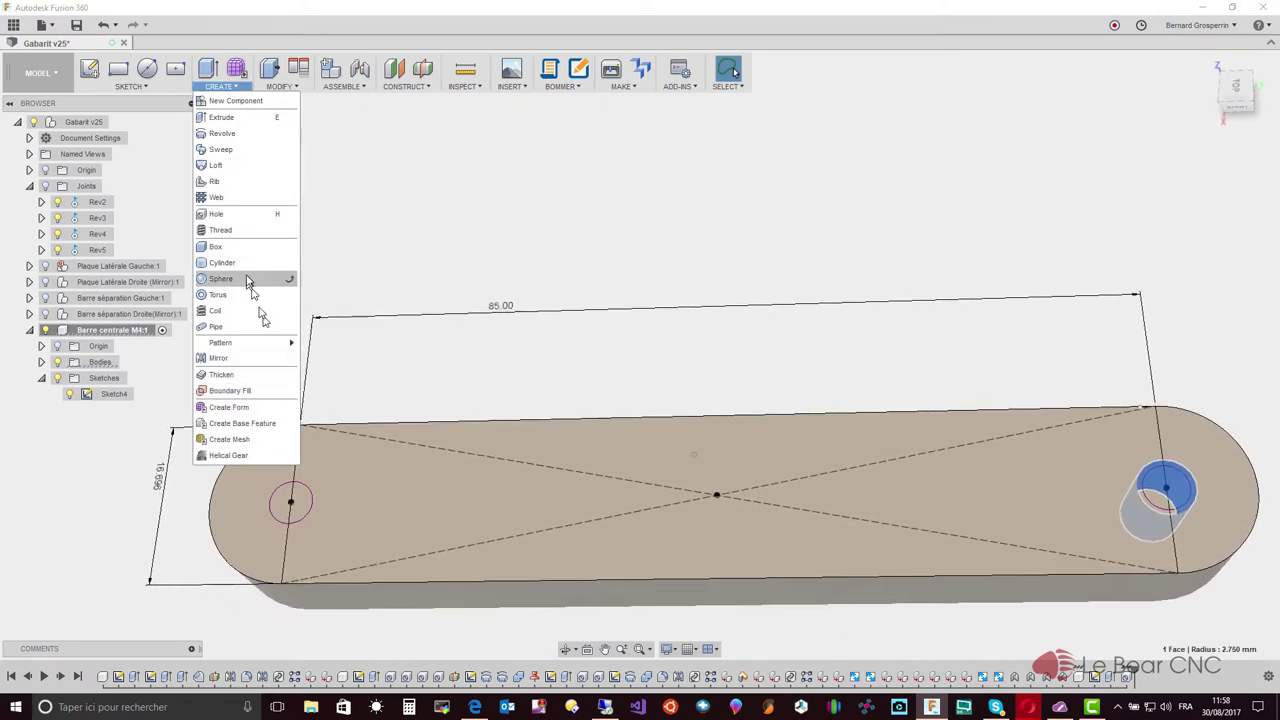
click(228, 214)
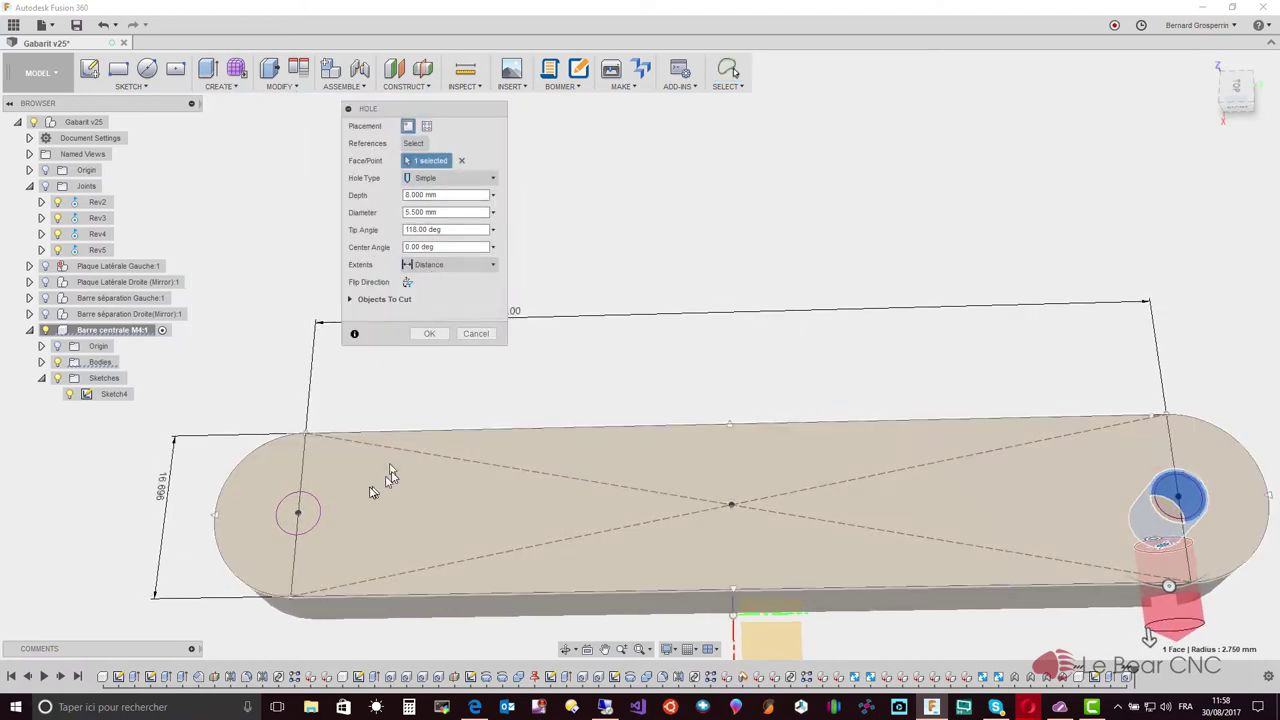
click(384, 502)
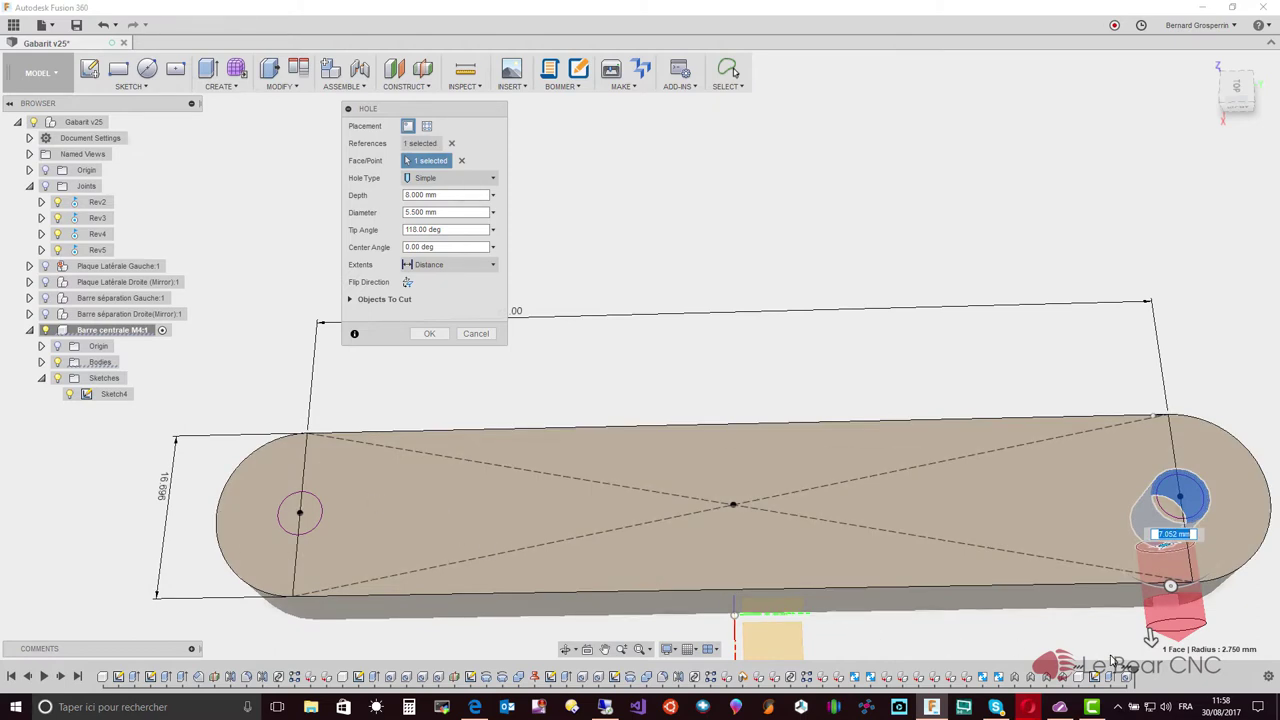
key(Return)
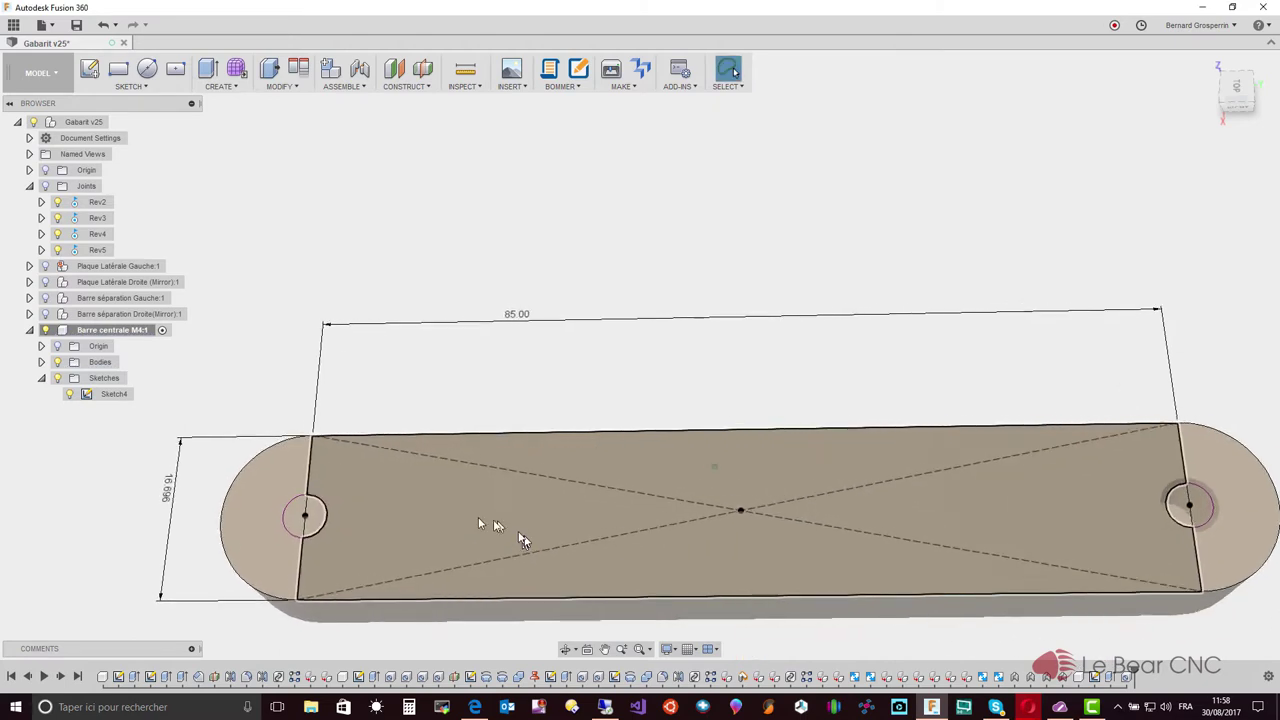
Repeat the hole on the left circle's centre with a flat 180° tip.
right_click(462, 524)
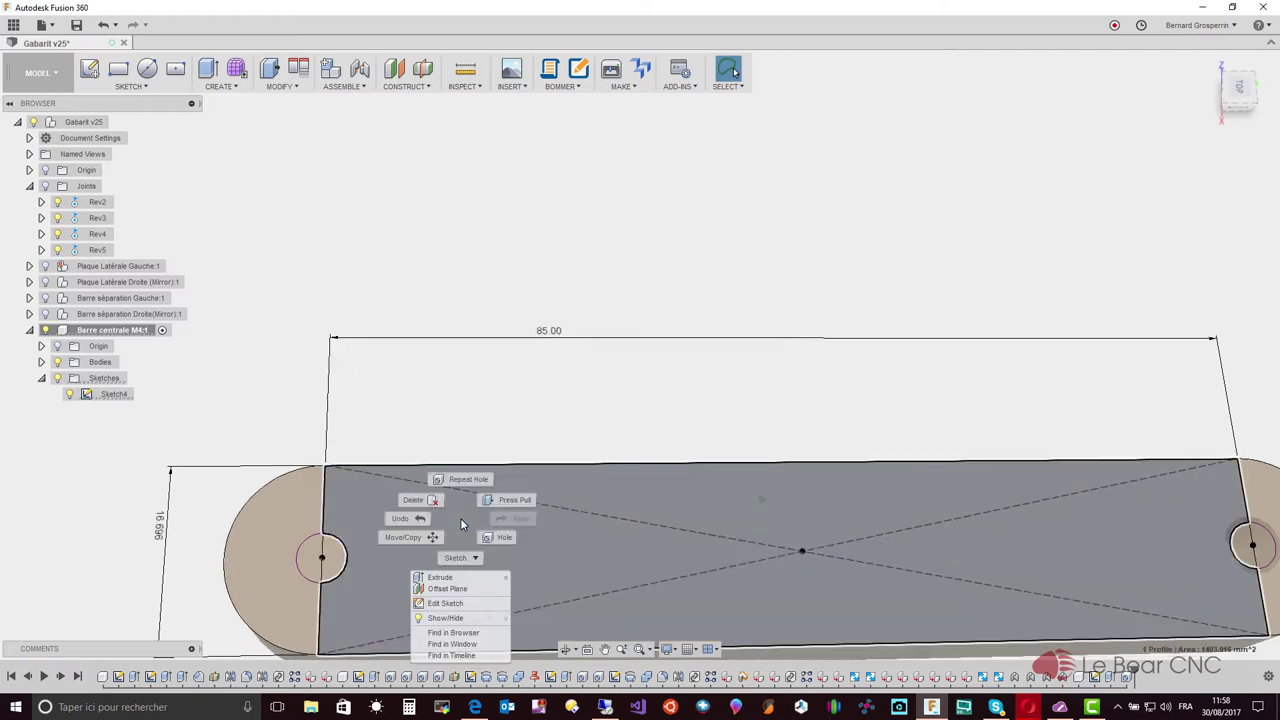
click(469, 482)
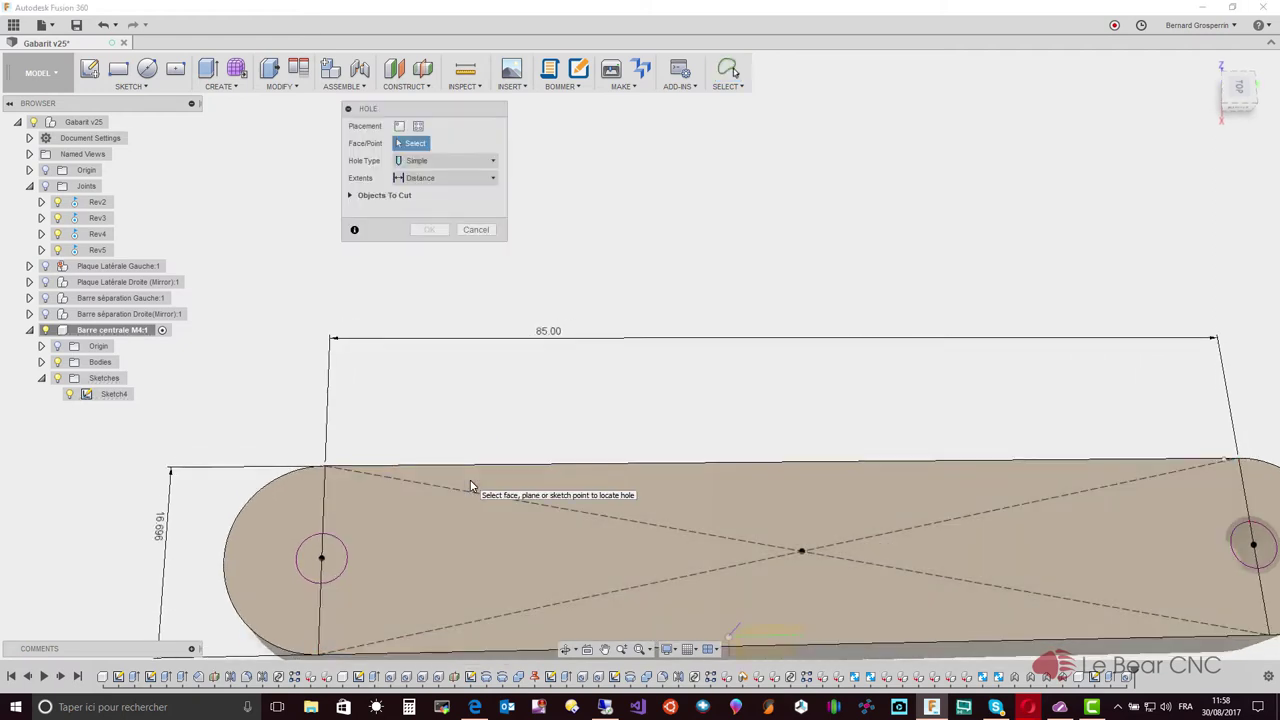
click(414, 543)
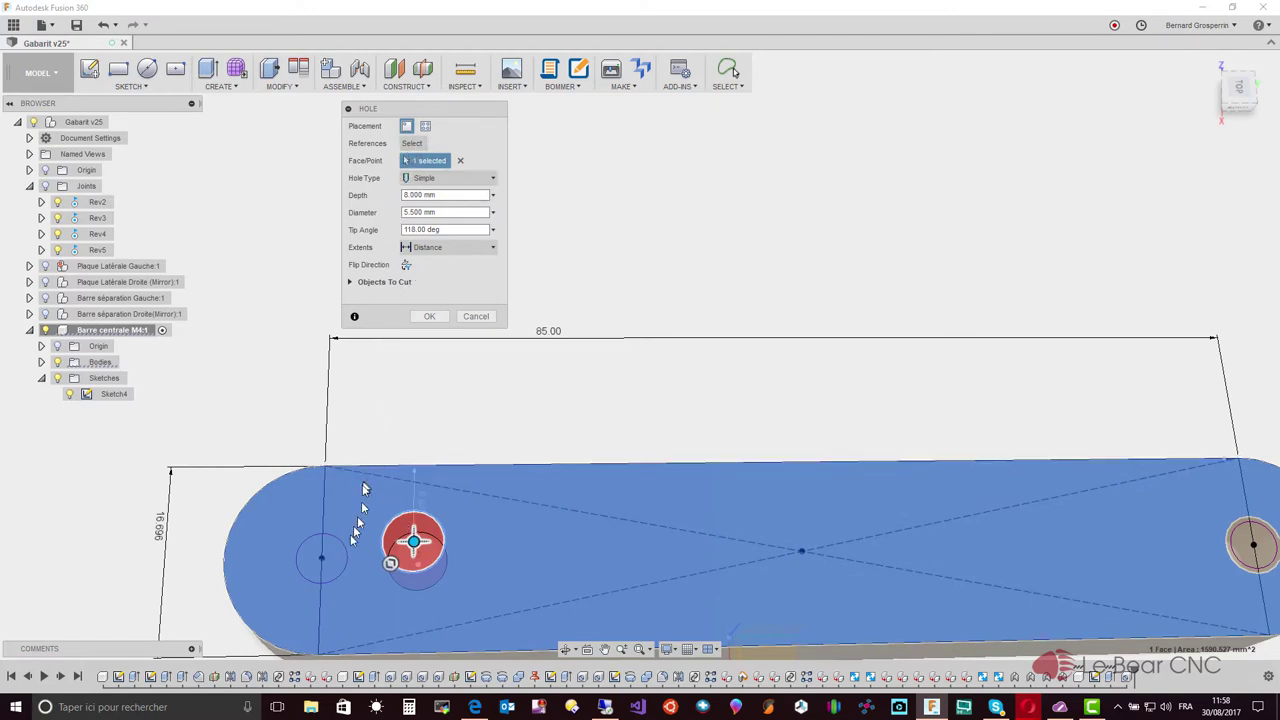
click(321, 558)
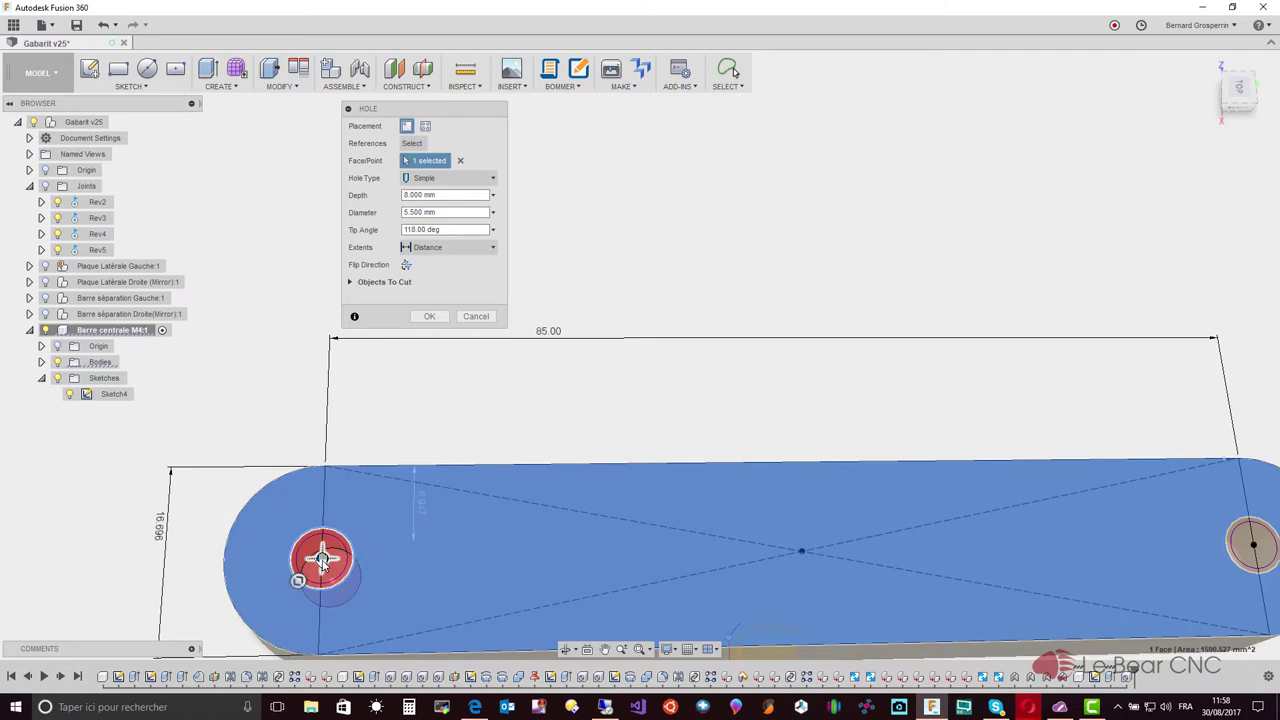
middle_drag(321, 558, 307, 537)
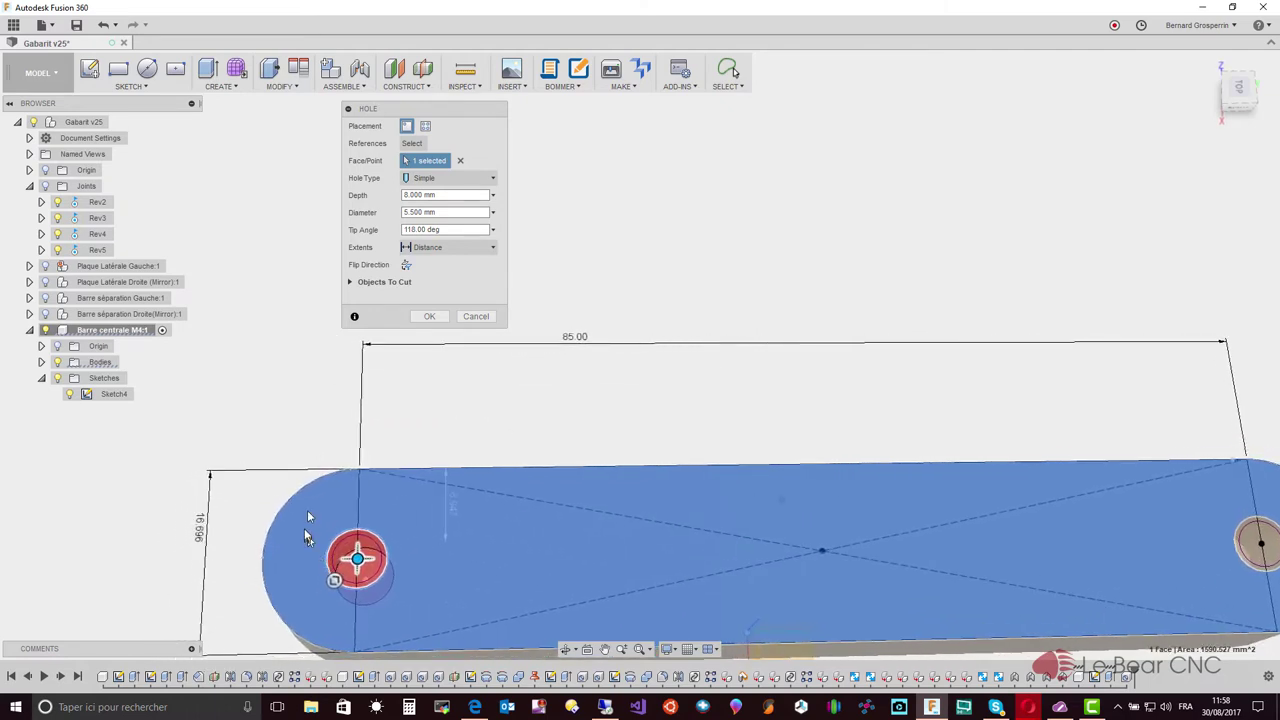
click(492, 230)
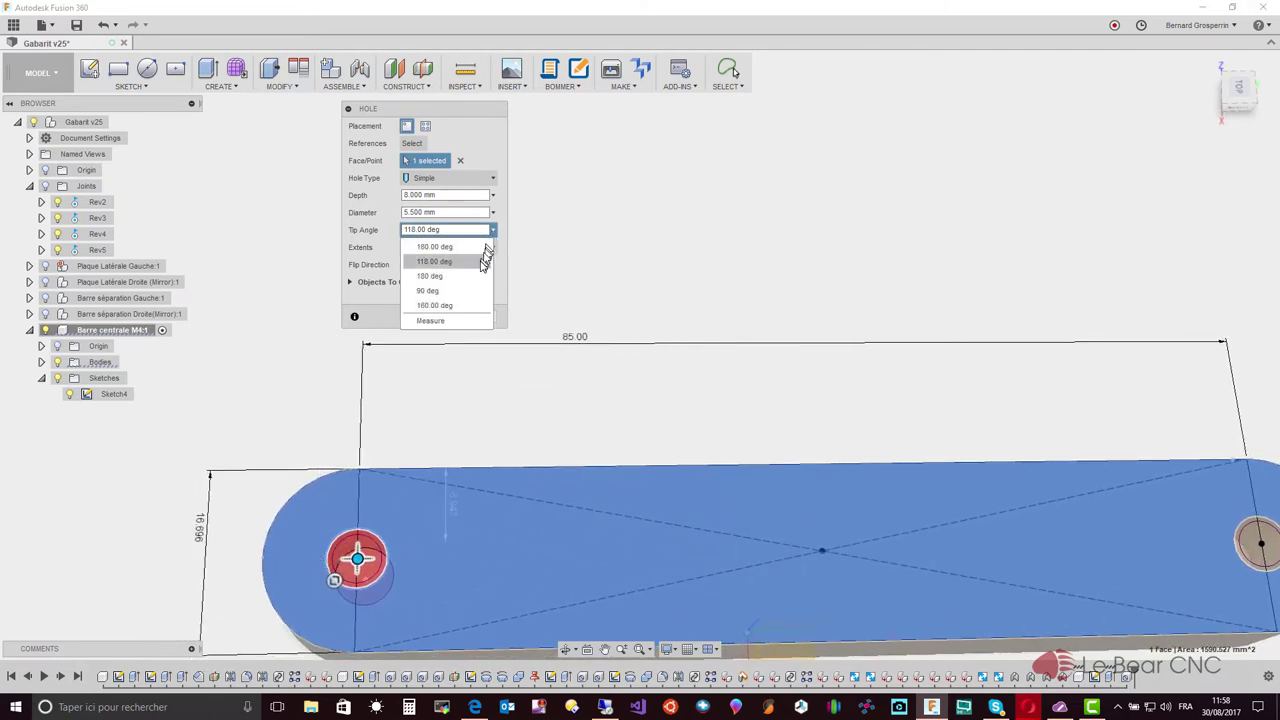
click(480, 277)
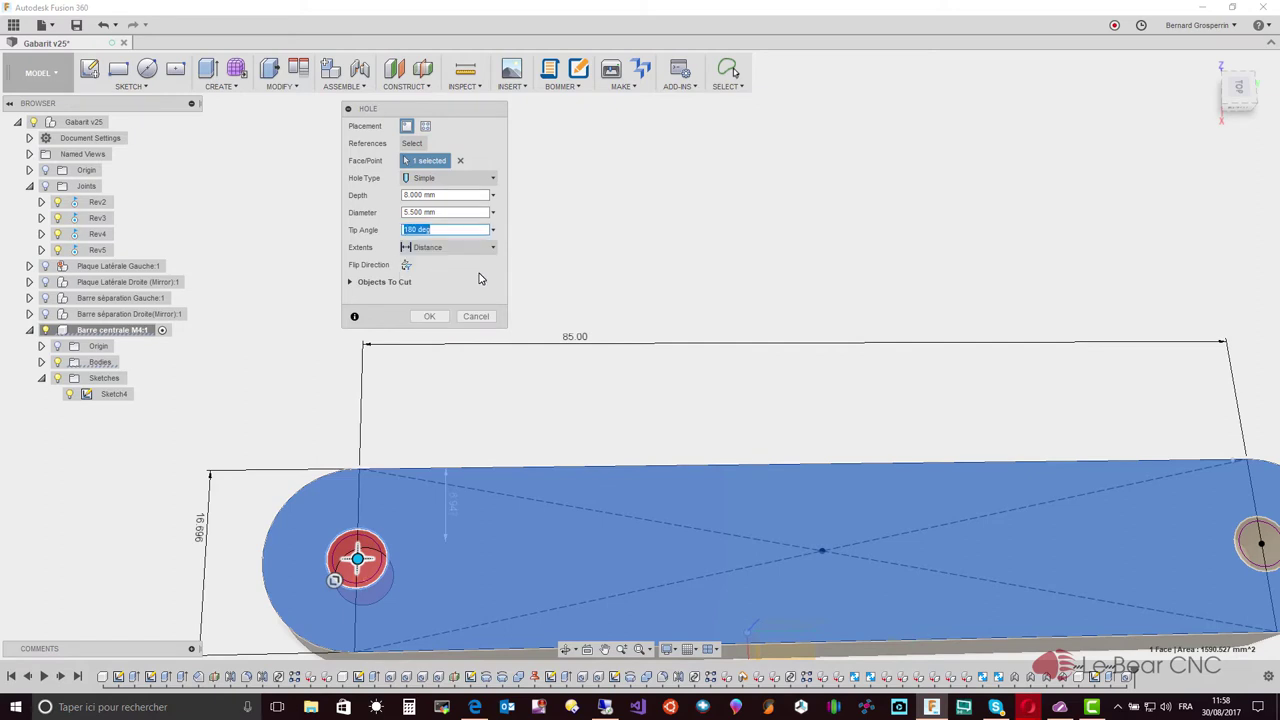
click(430, 316)
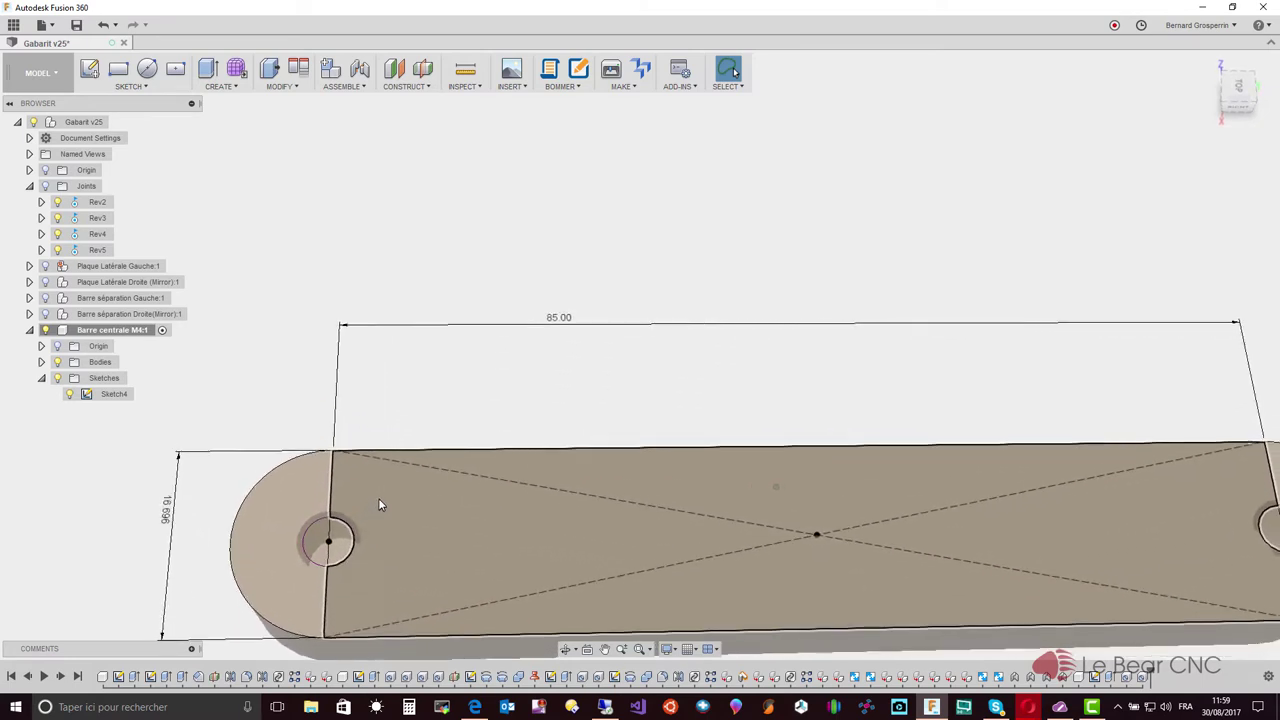
Hide Sketch4 and its dimensions so only the solid grey bar shows.
click(57, 378)
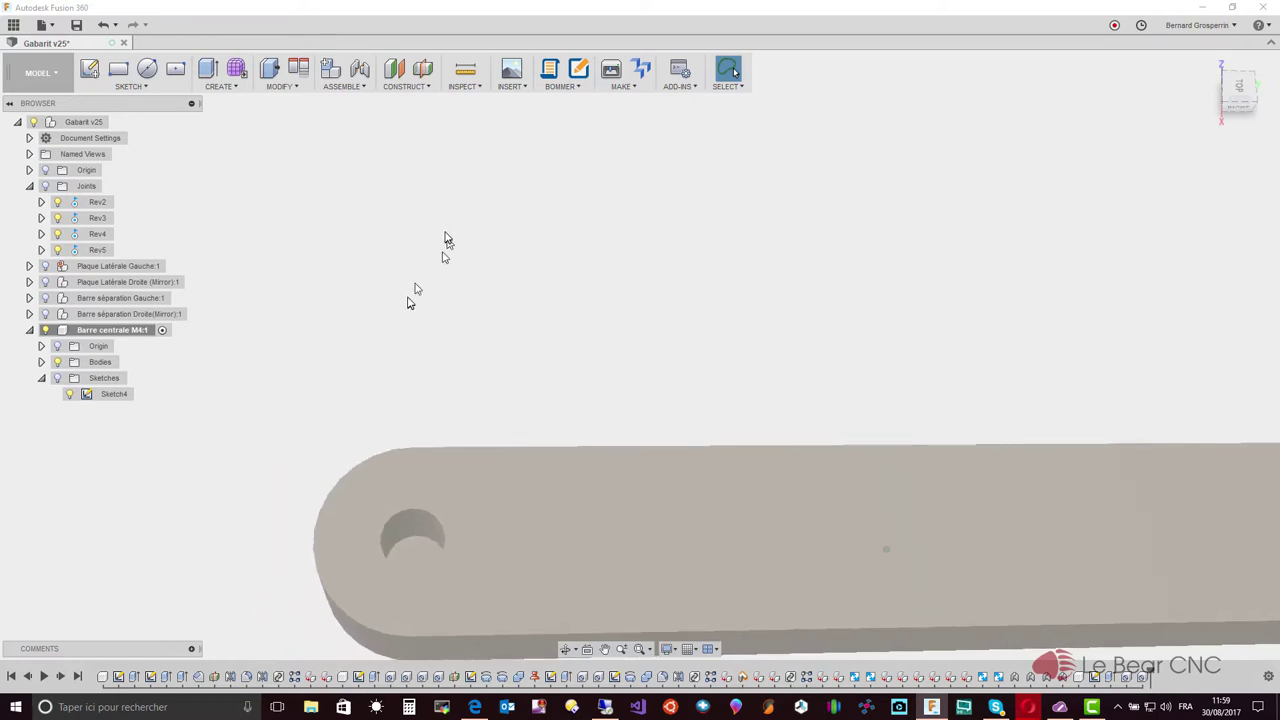
Chamfer the left hole's rim with two distances of 0.5 mm and 6 mm.
click(285, 86)
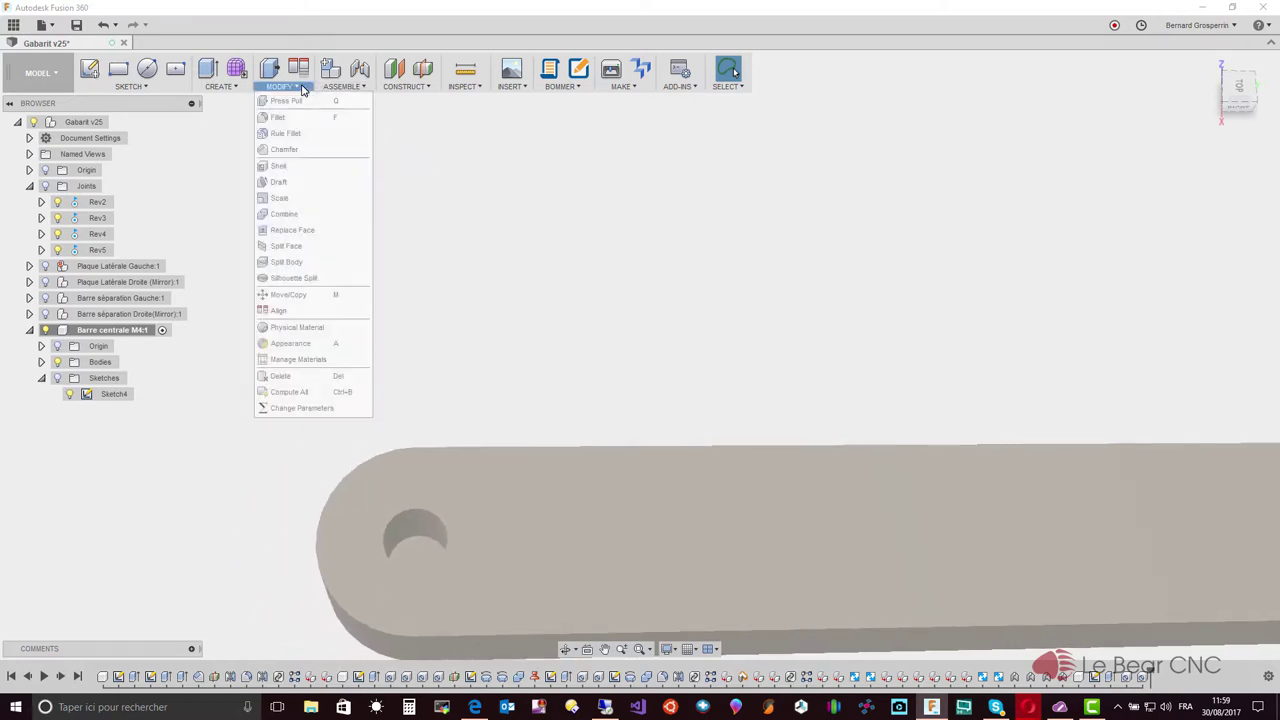
click(295, 150)
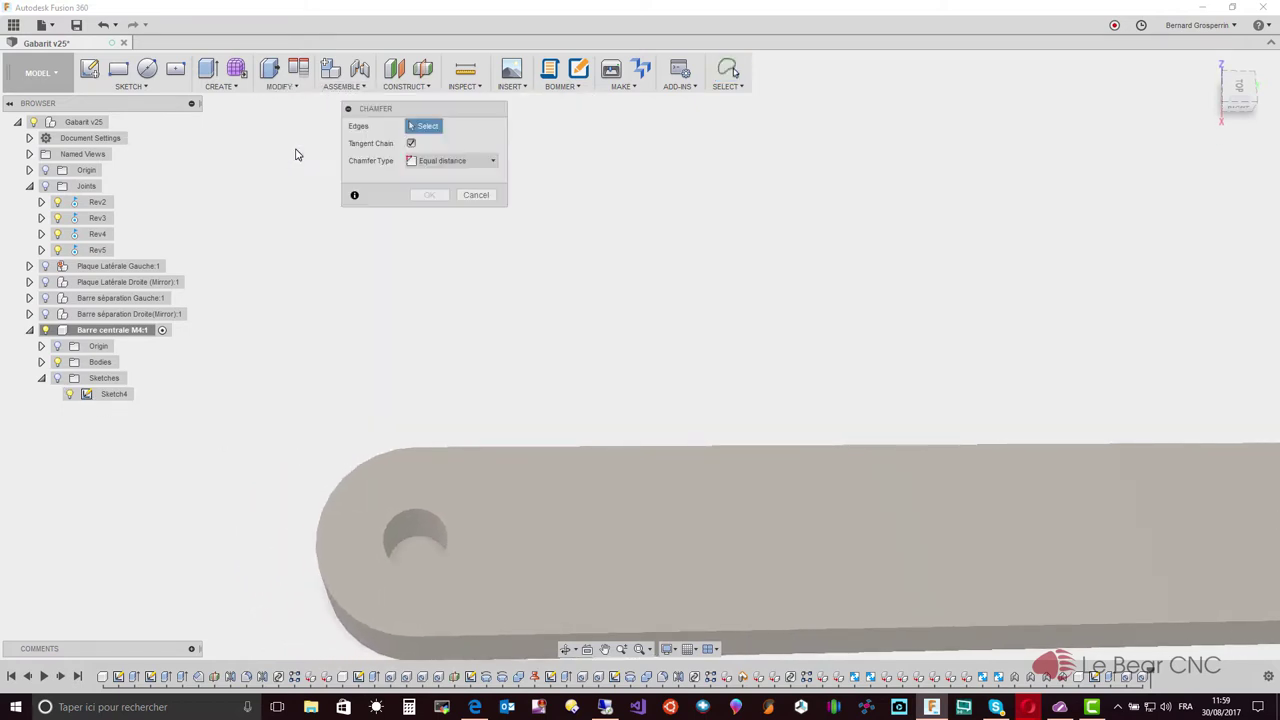
click(493, 162)
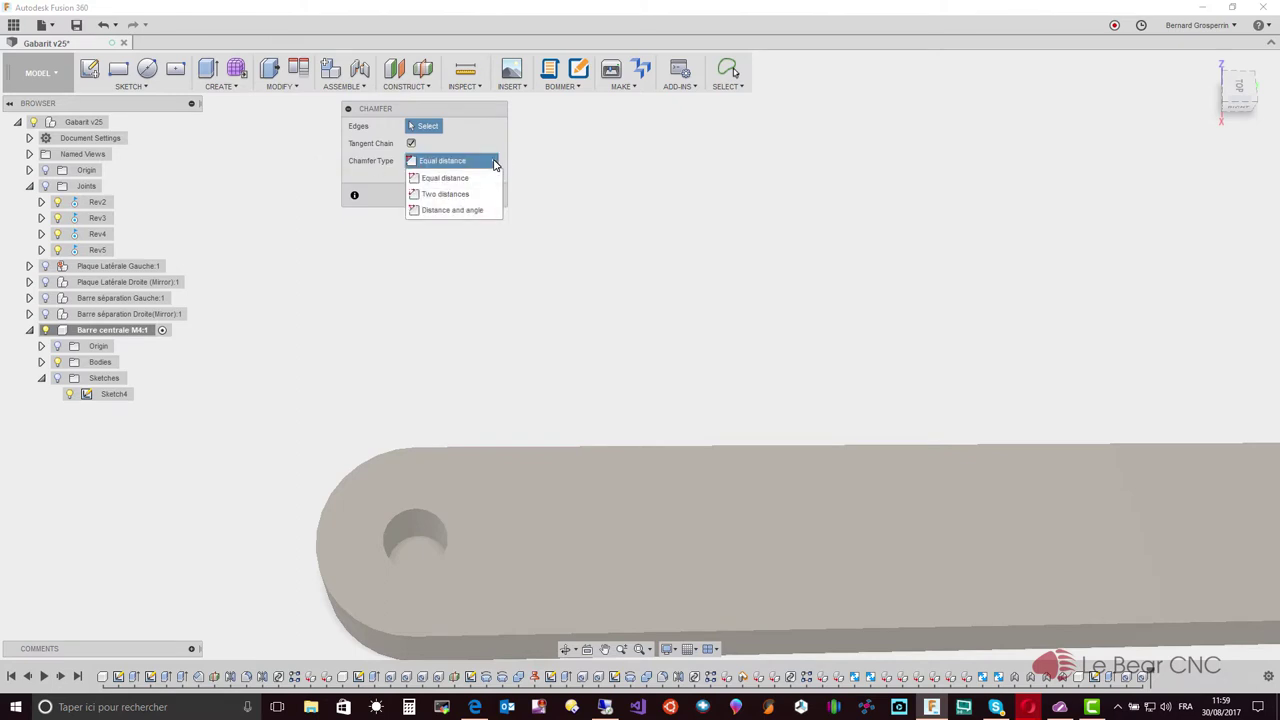
click(455, 194)
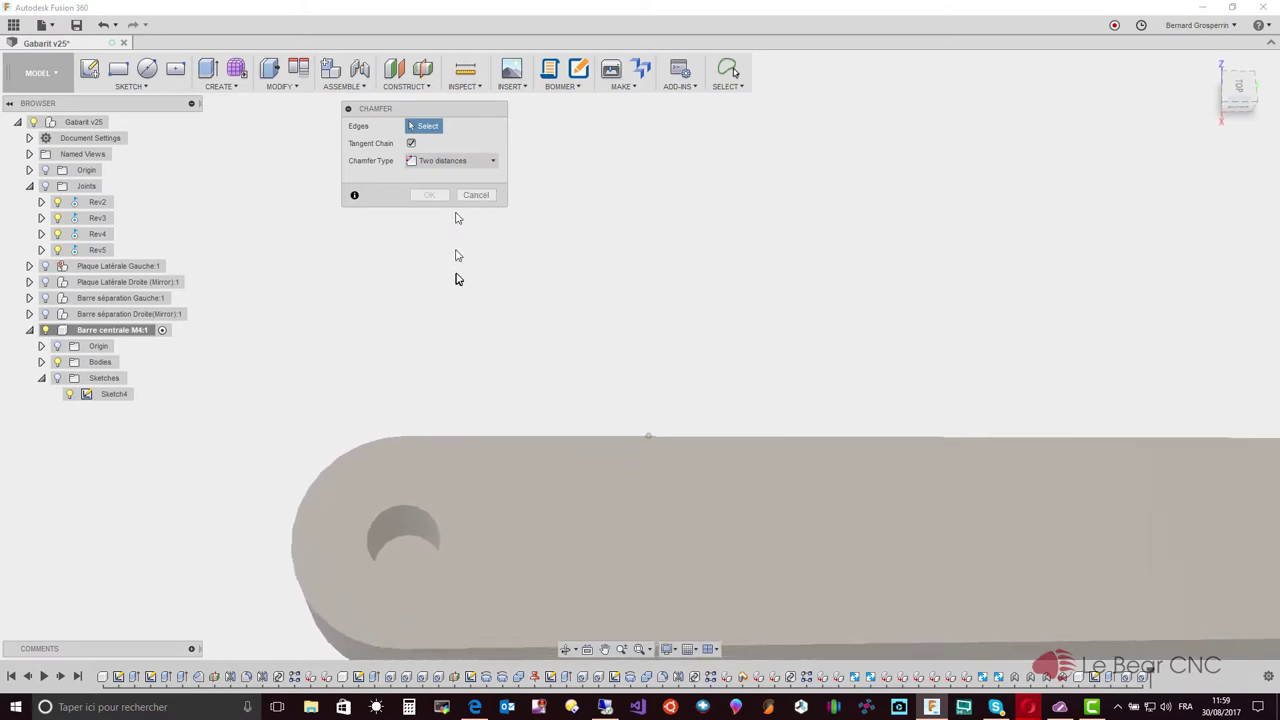
click(436, 517)
text(0.5)
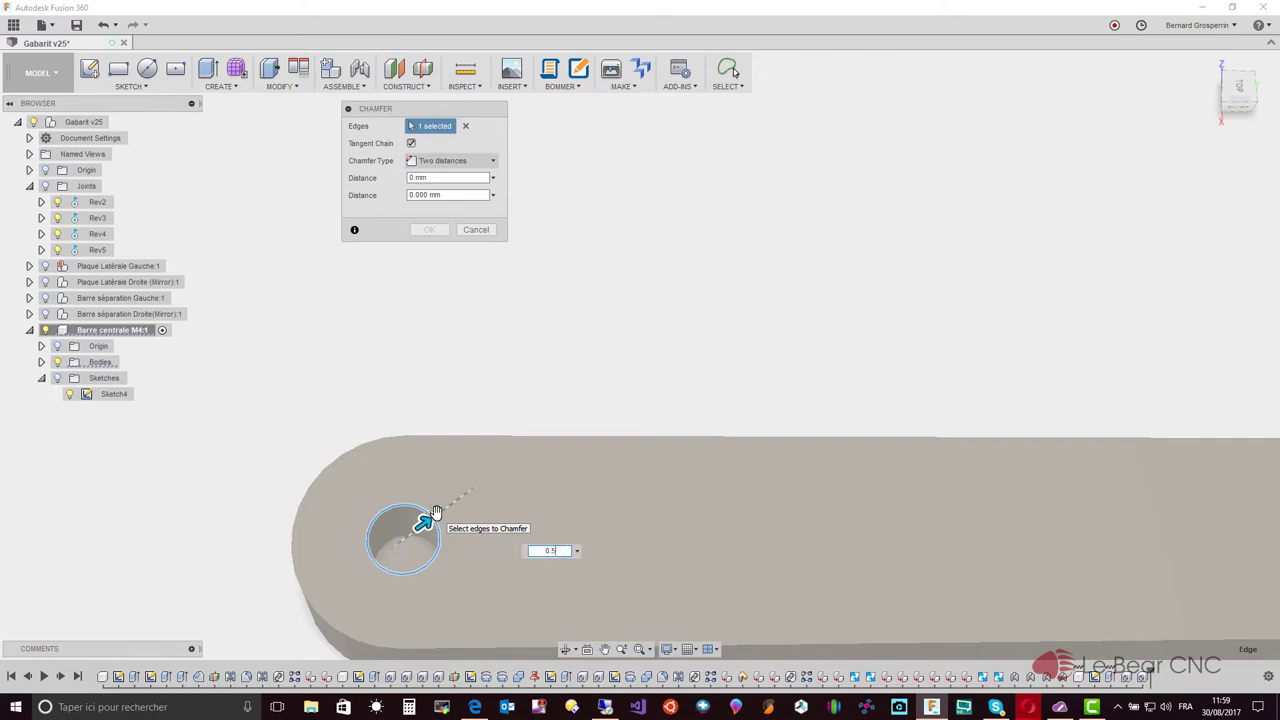
key(Return)
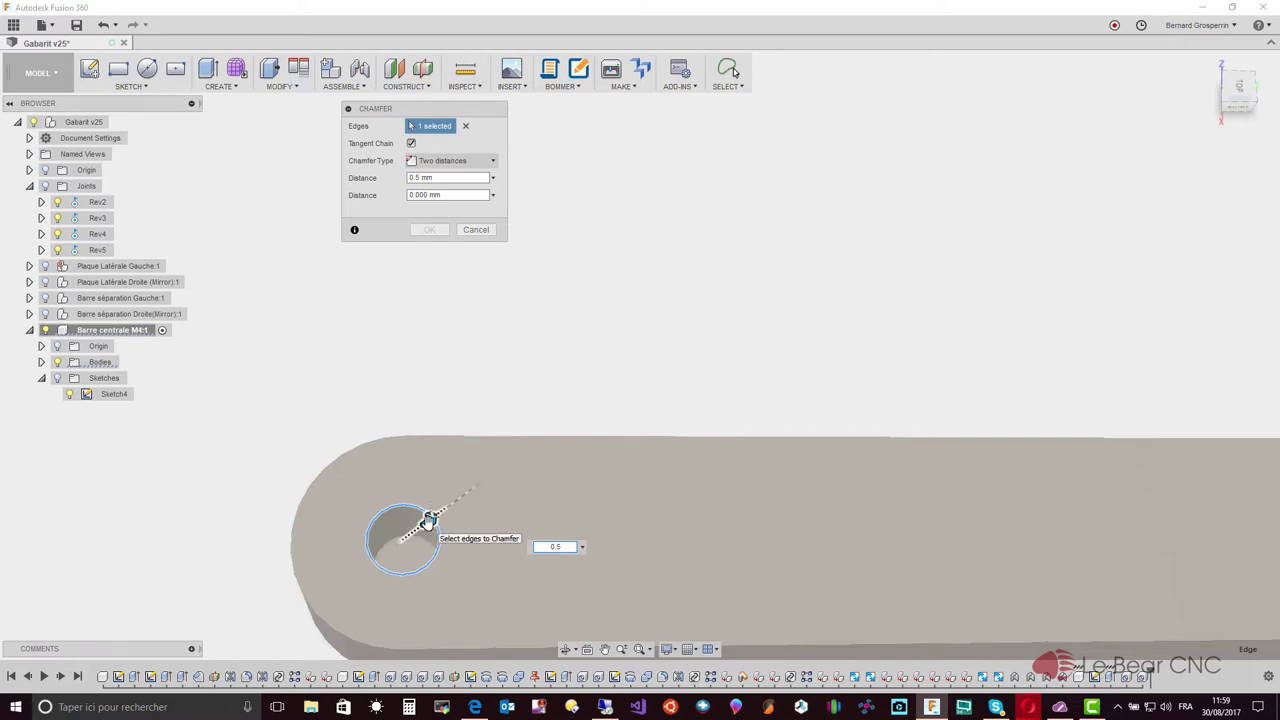
click(409, 194)
text(6.000)
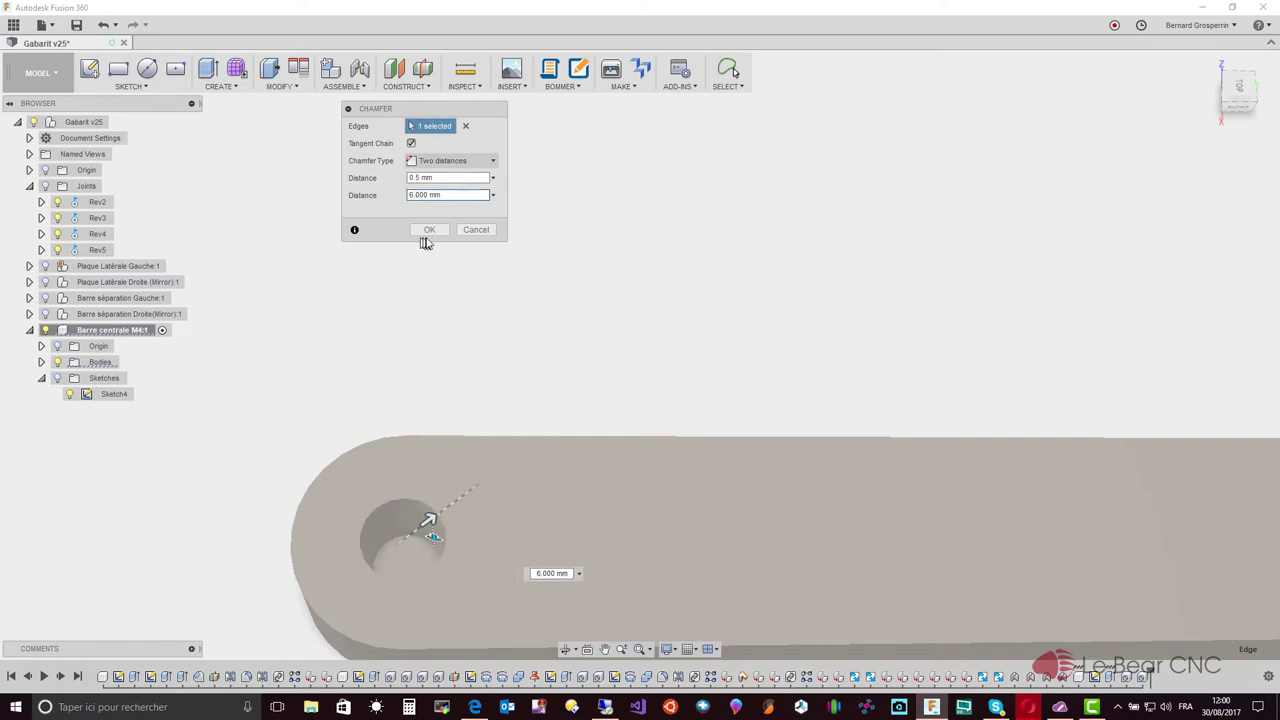
click(430, 231)
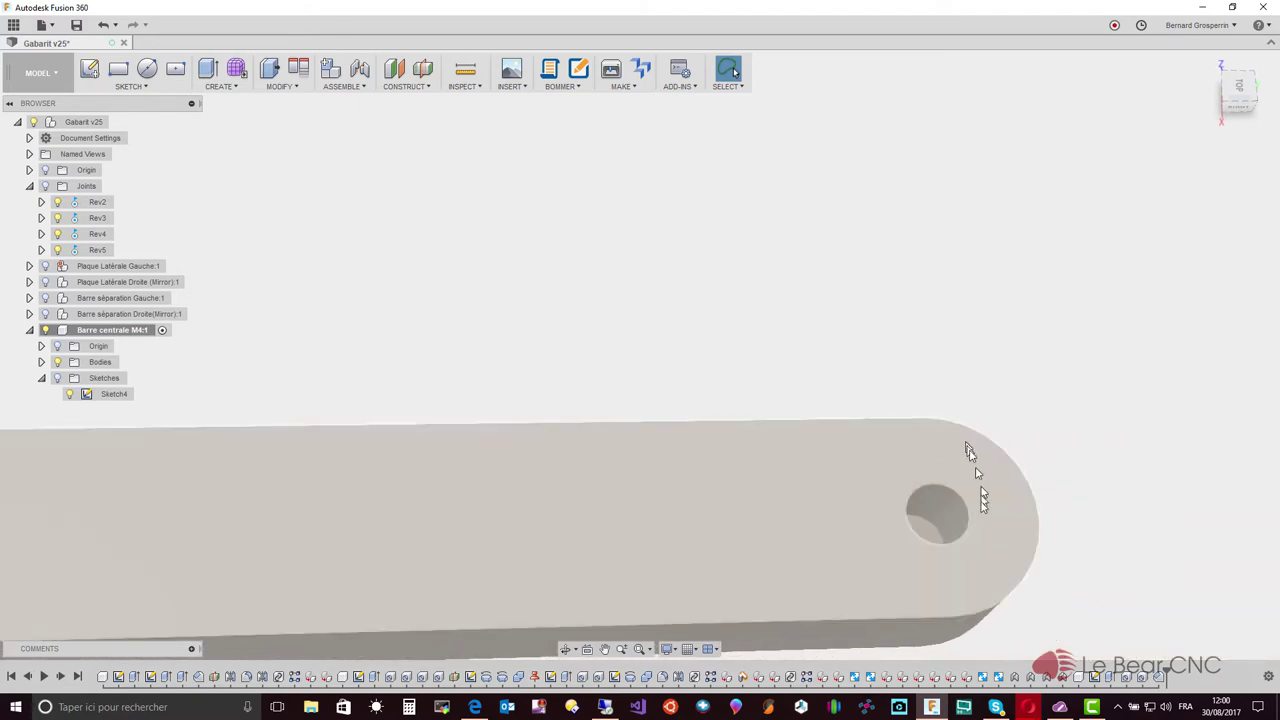
Repeat the 0.5 mm by 6 mm chamfer on the right hole's rim and fit the bar in view.
right_click(969, 516)
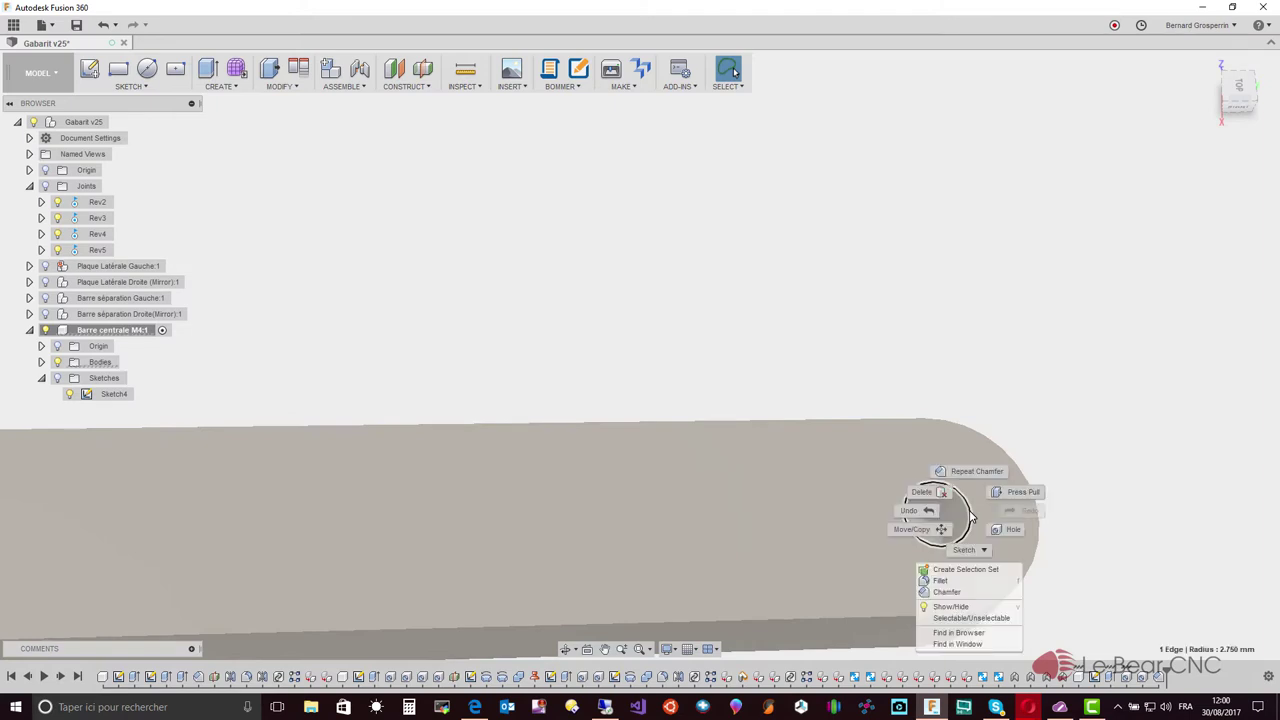
click(973, 483)
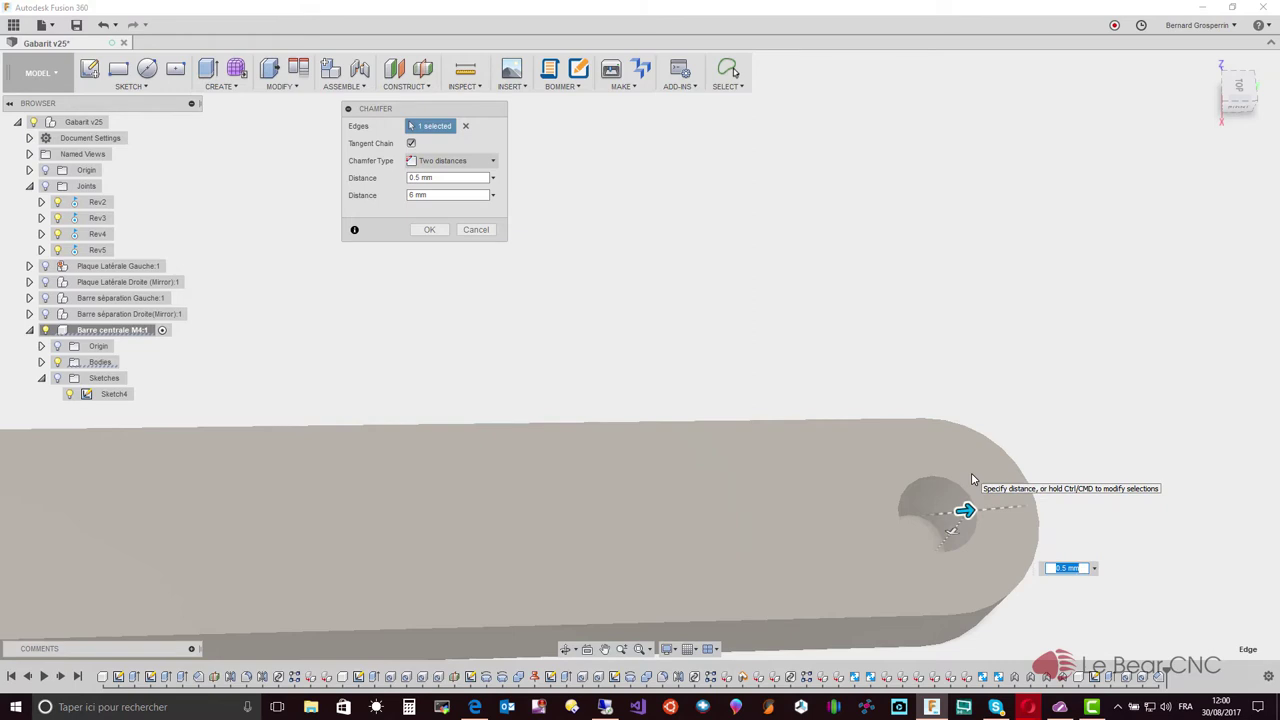
key(Return)
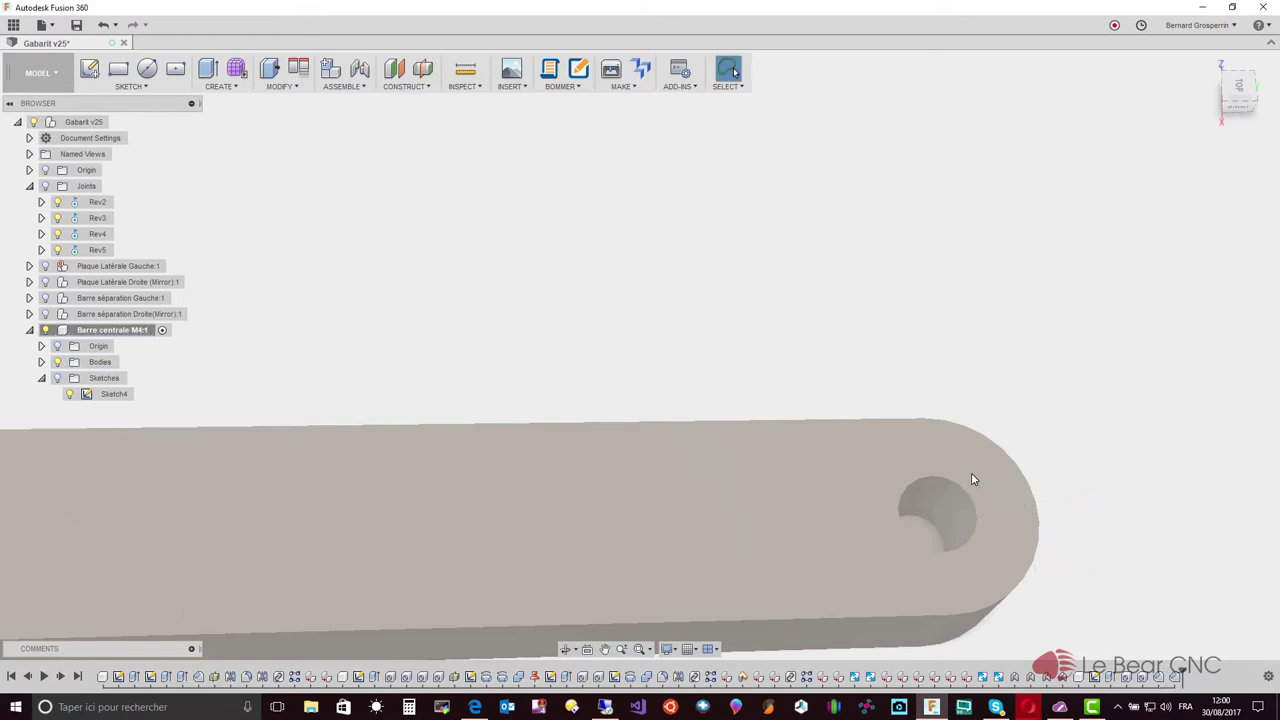
key(F6)
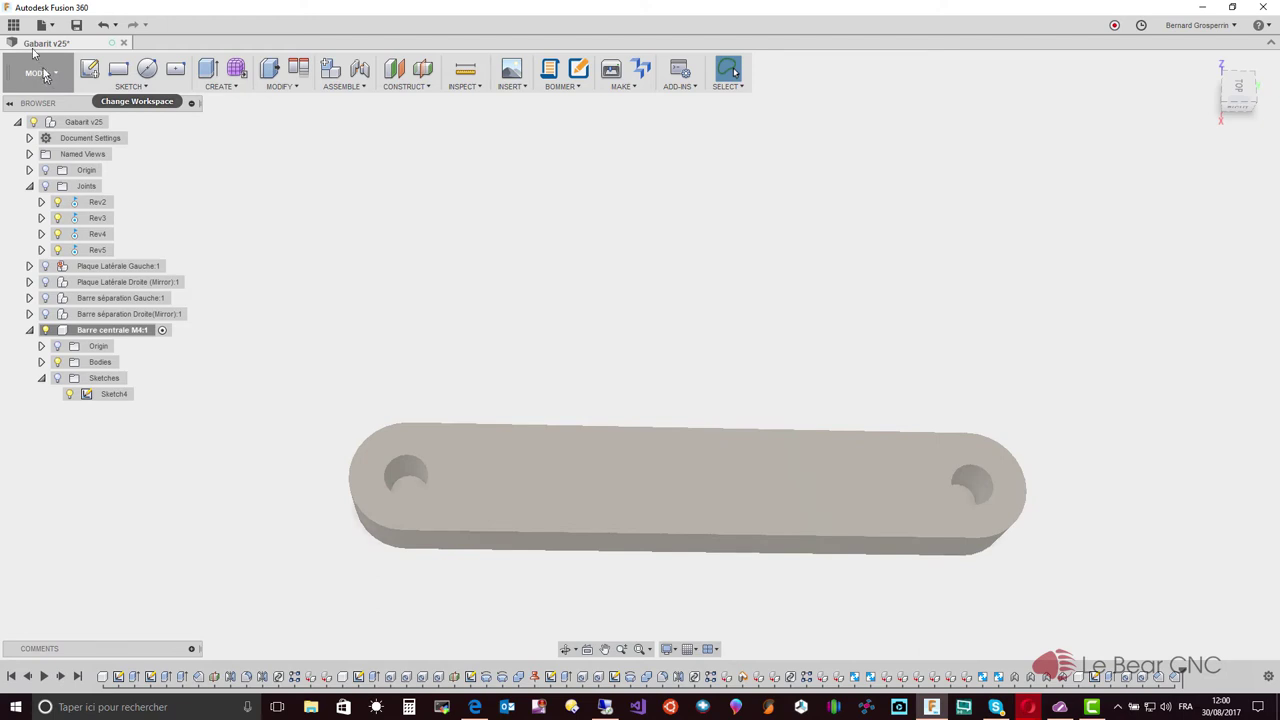
Insert the Insert Laiton M4 part from the Quincaillerie folder into the current design.
click(13, 24)
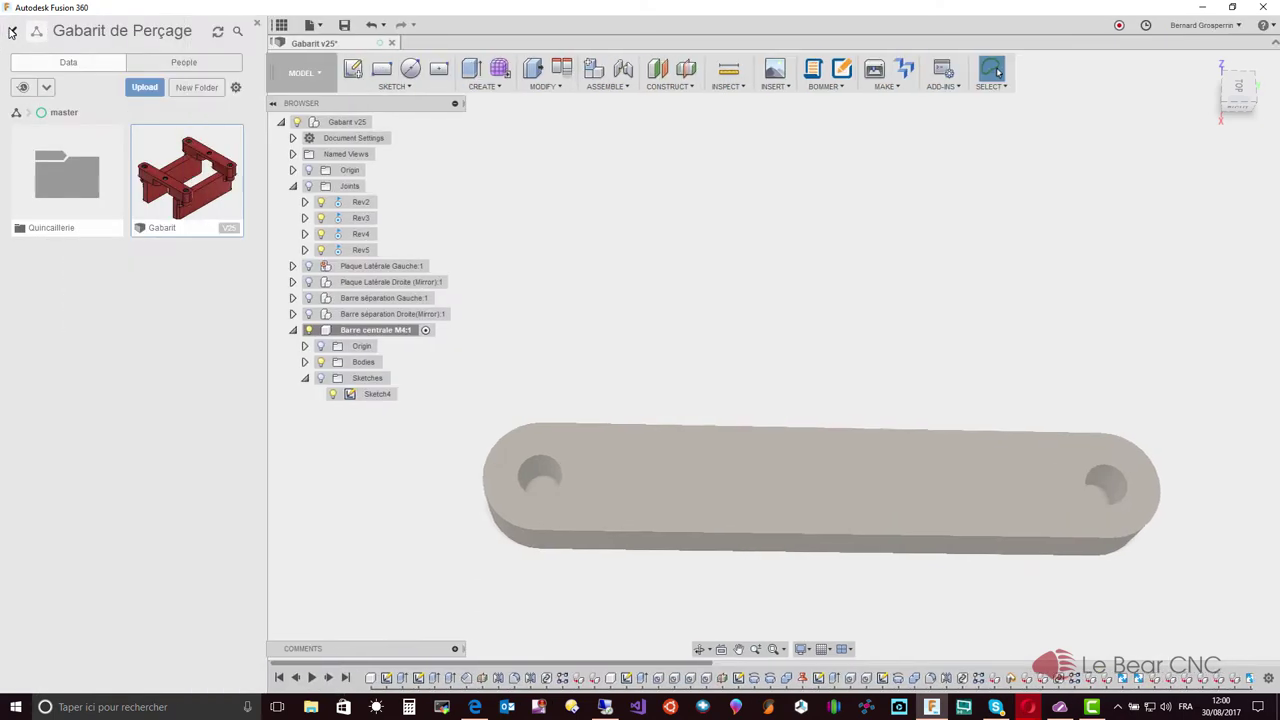
double_click(57, 208)
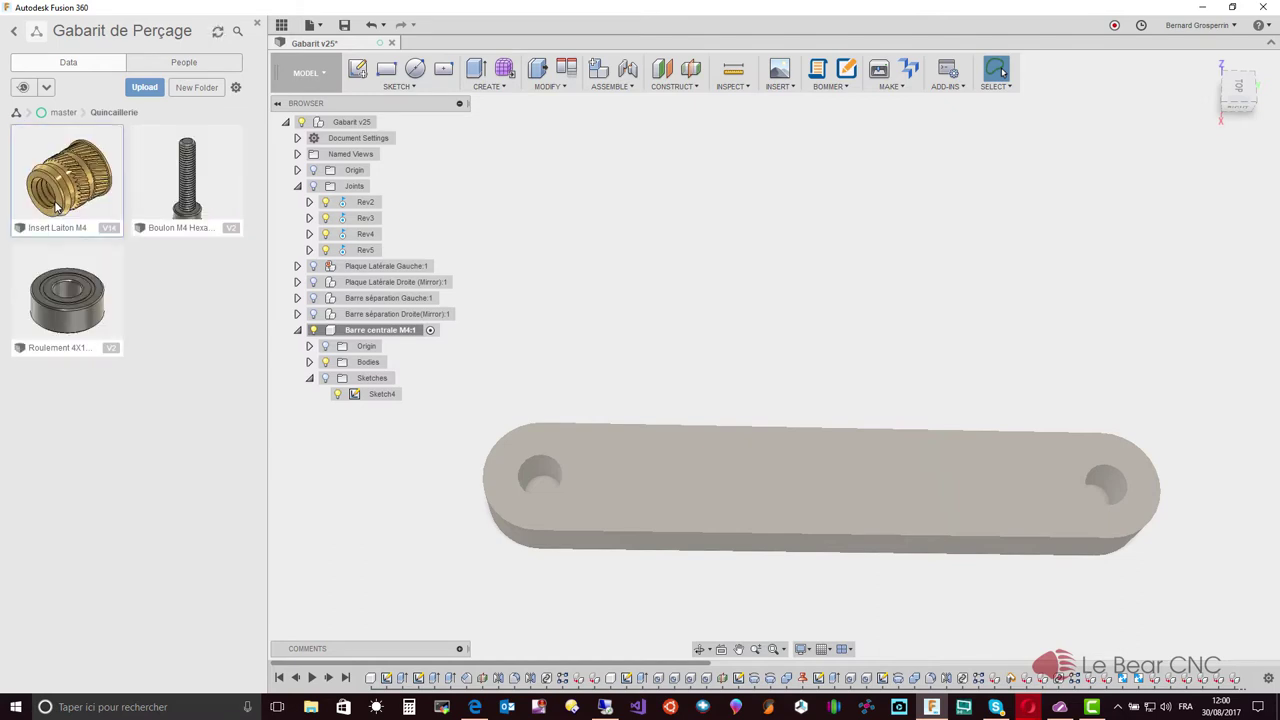
right_click(57, 207)
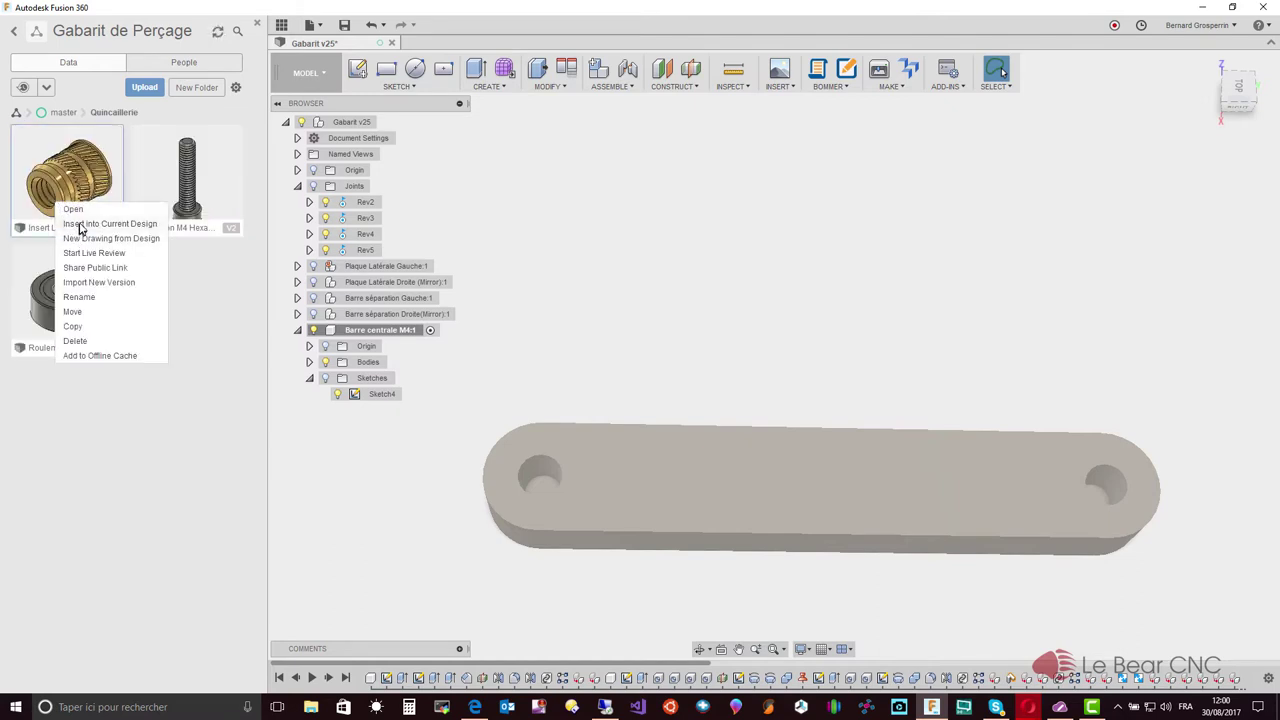
click(81, 225)
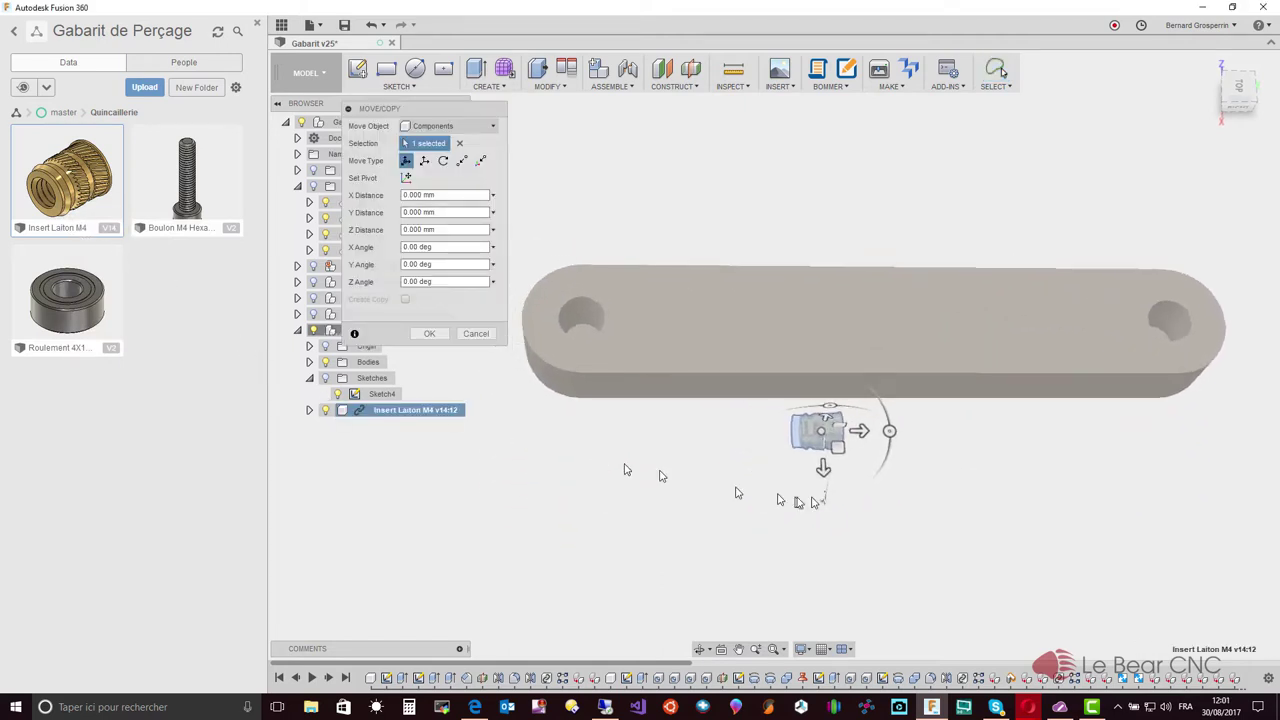
Try rotating the brass insert about its vertical axis, then abandon that first move attempt.
drag(902, 438, 885, 420)
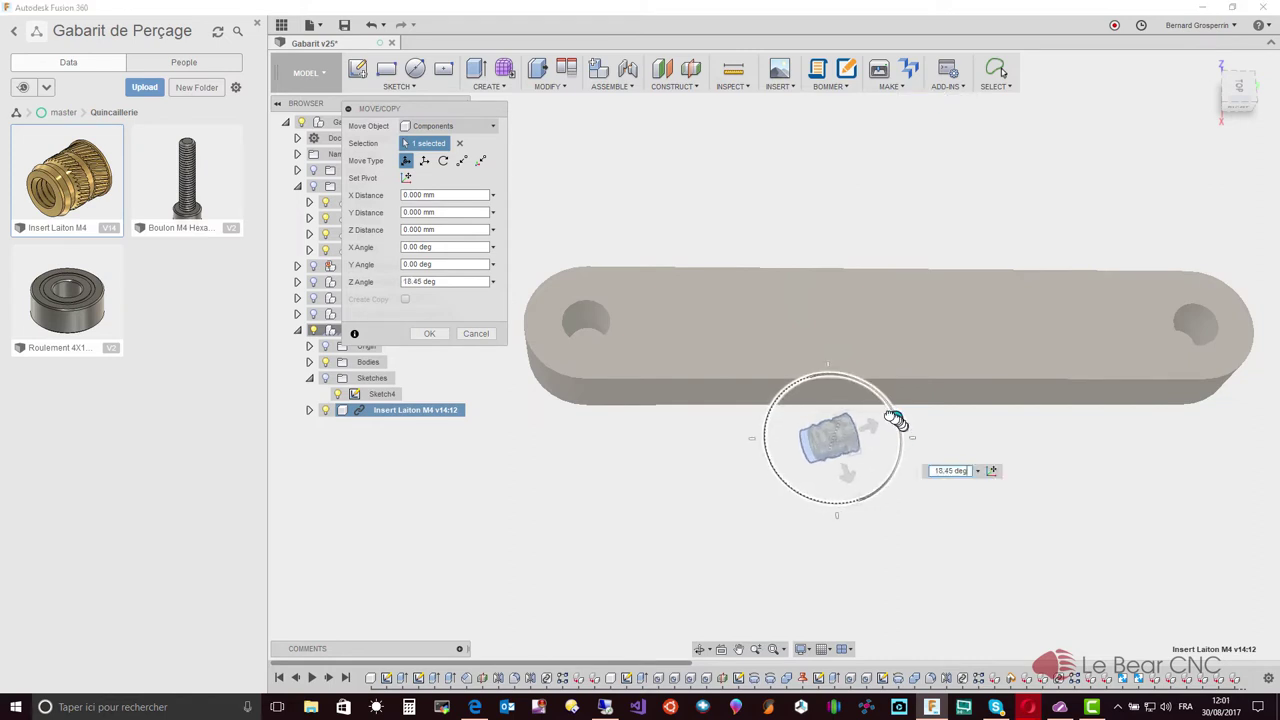
mouse_move(885, 420)
shift+middle_down()
mouse_move(988, 497)
mouse_move(1000, 443)
shift+middle_up()
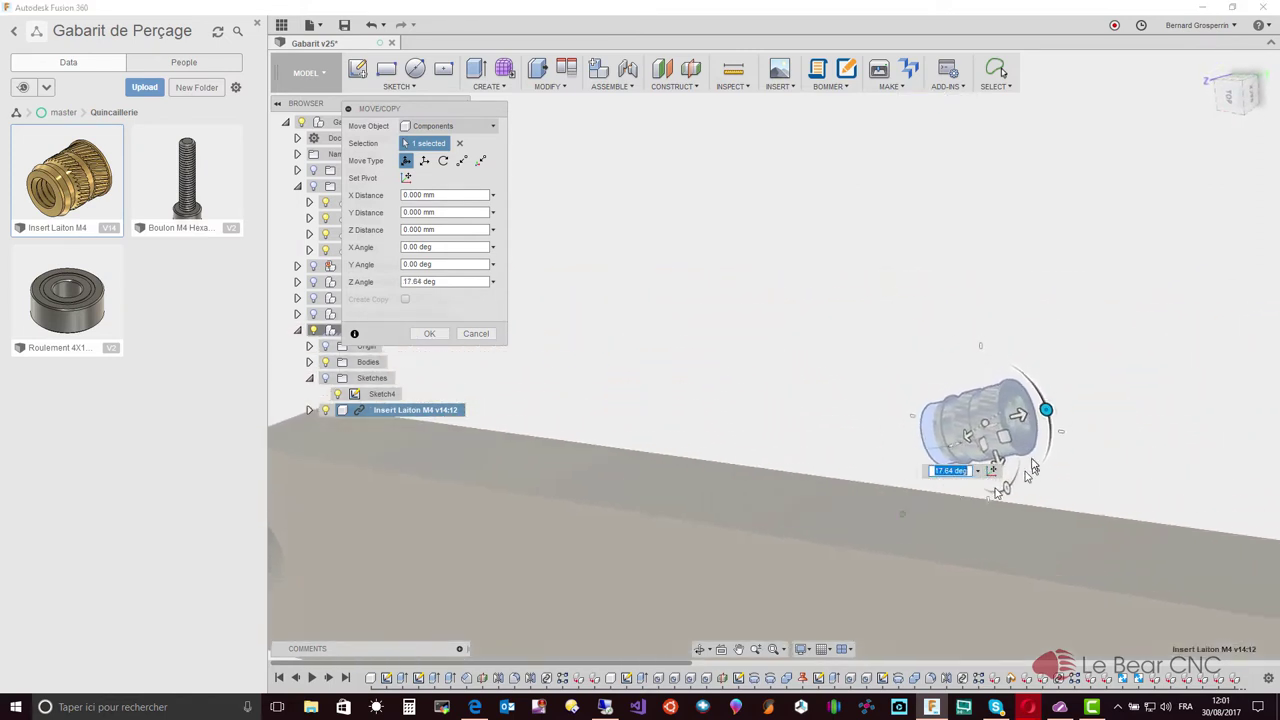
drag(1034, 408, 967, 362)
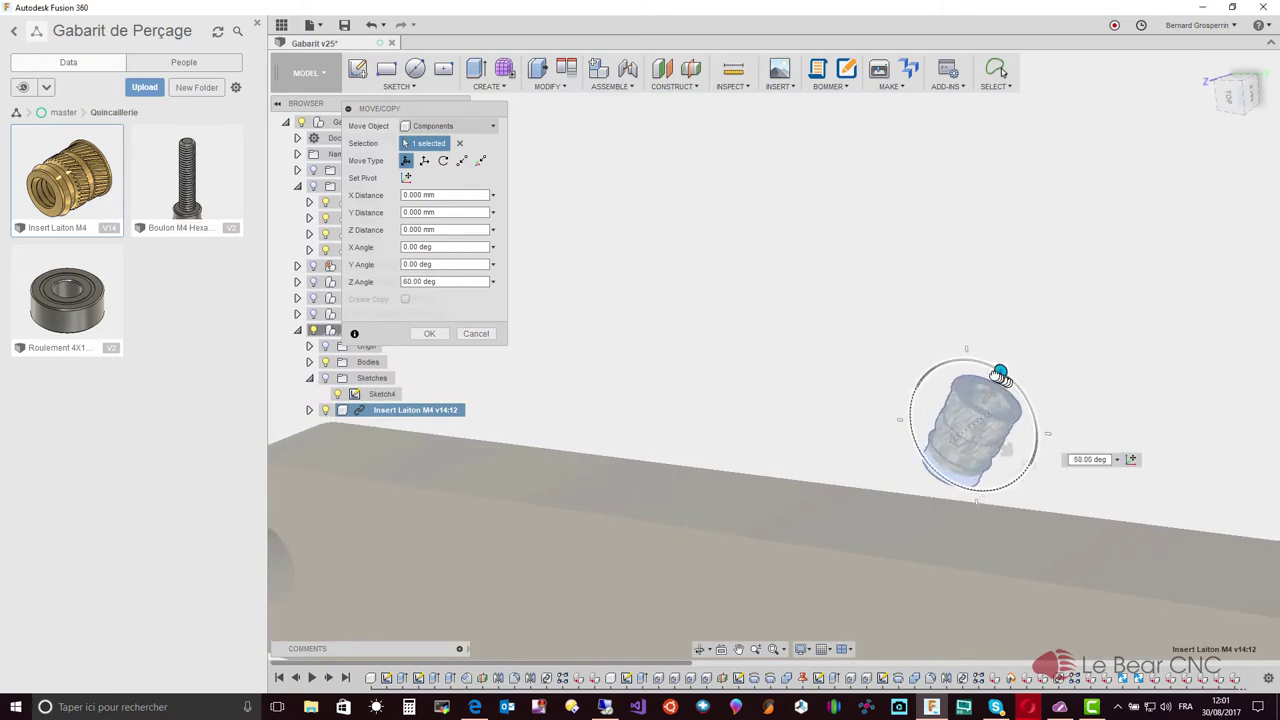
scroll(967, 362, down, 3)
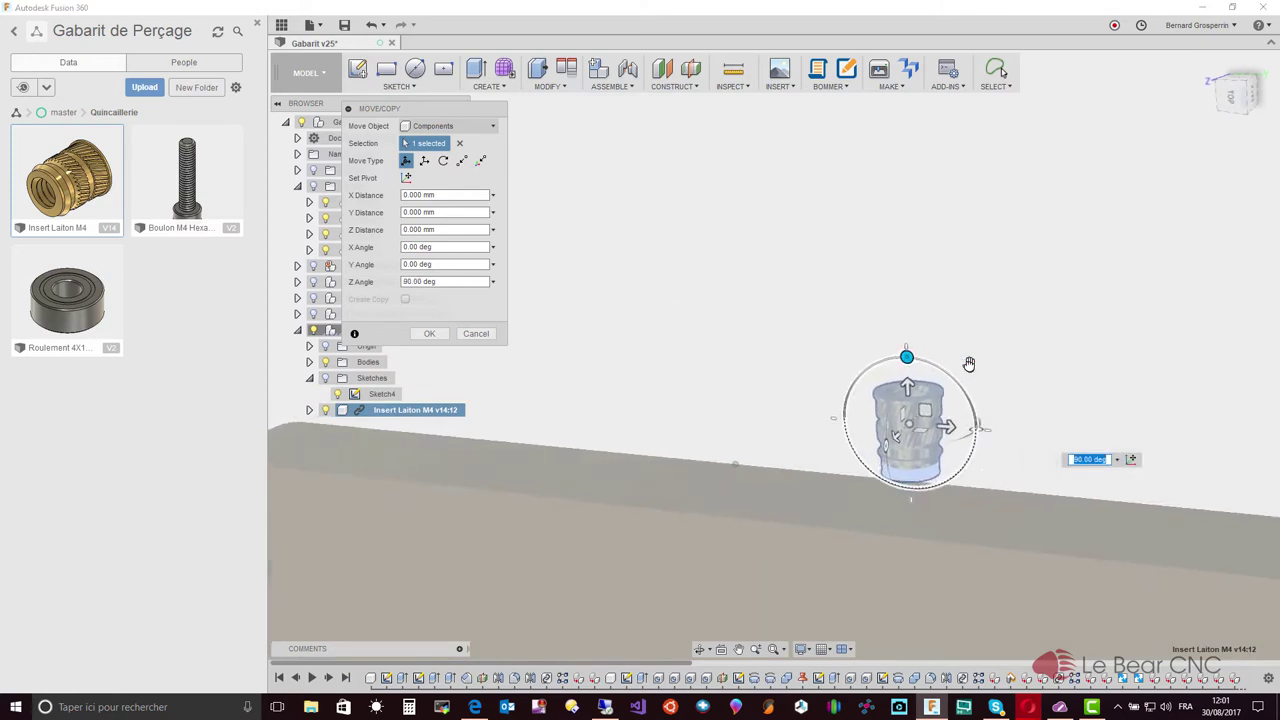
scroll(967, 362, down, 2)
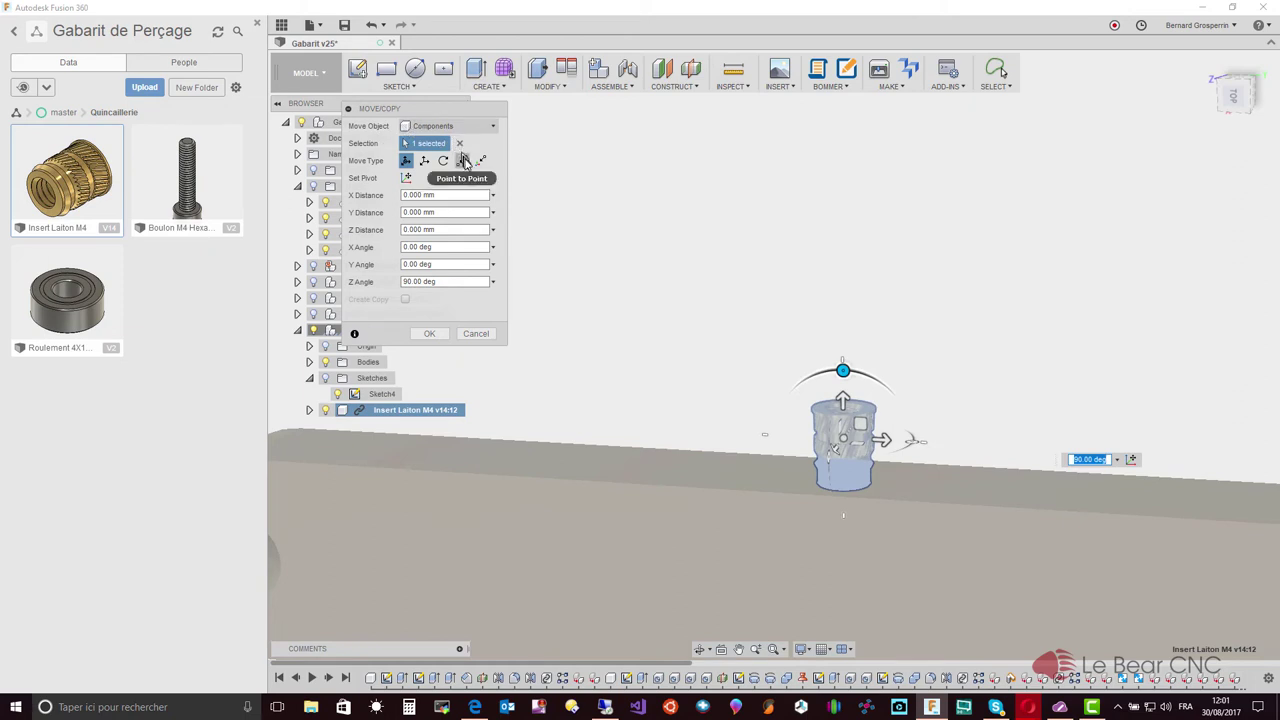
click(461, 160)
scroll(590, 262, up, 3)
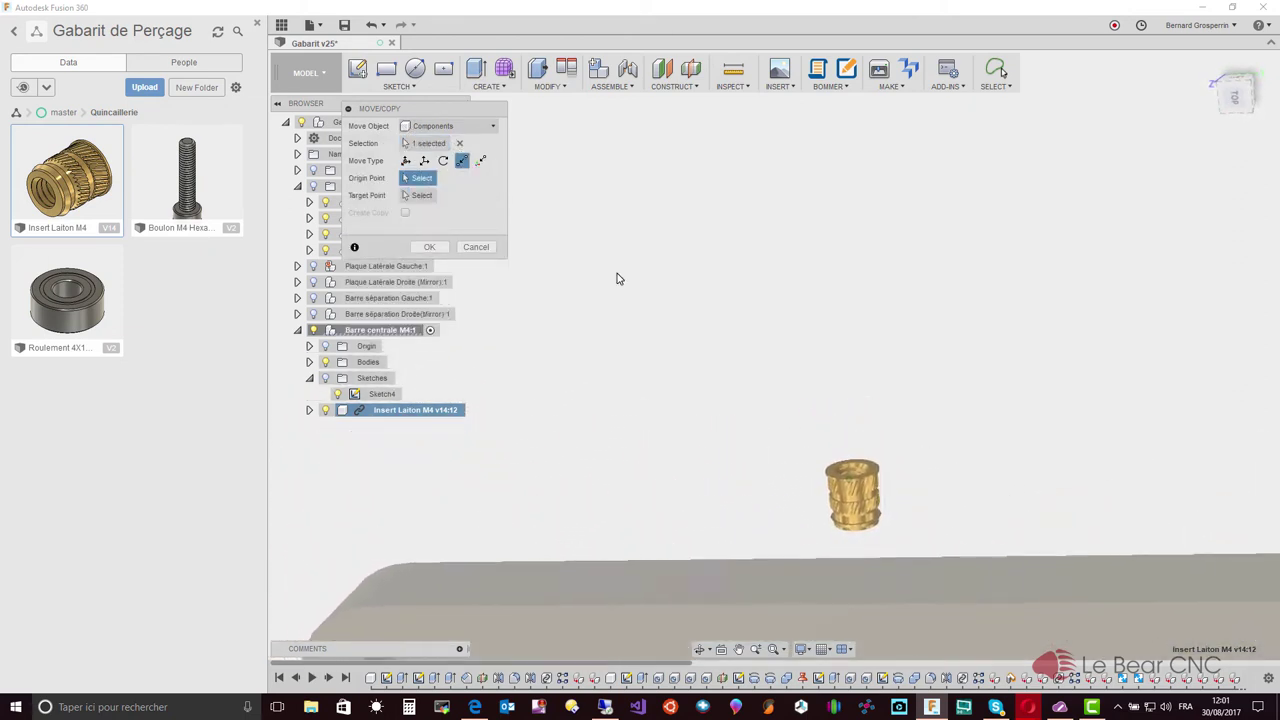
click(465, 251)
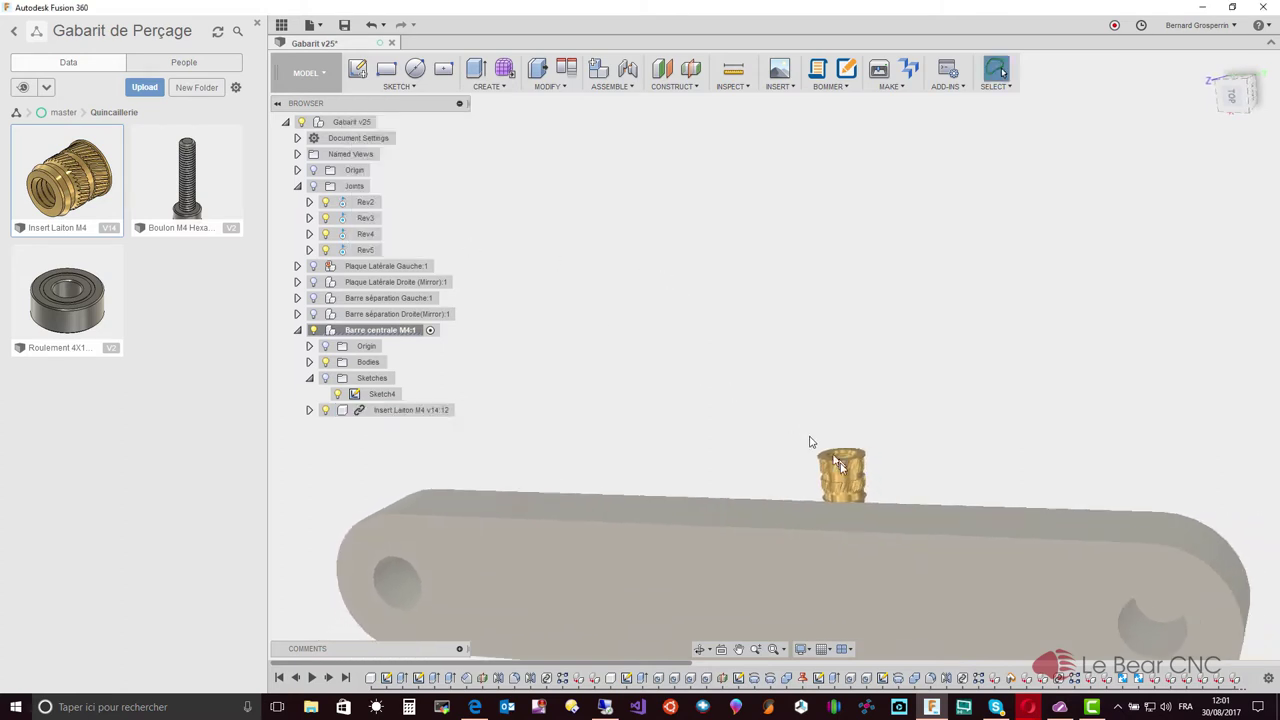
Restart Move/Copy on the brass insert and tip it upright 90° about X.
right_click(850, 470)
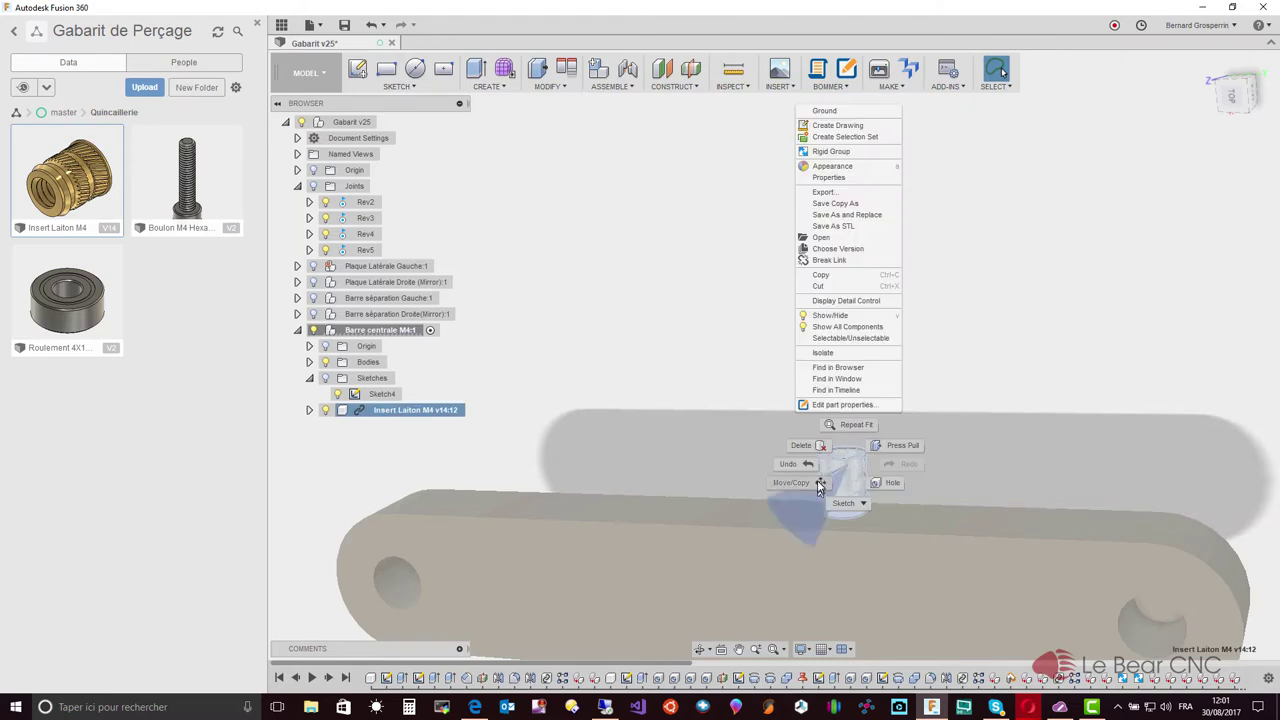
click(819, 485)
shift+middle_drag(819, 485, 955, 462)
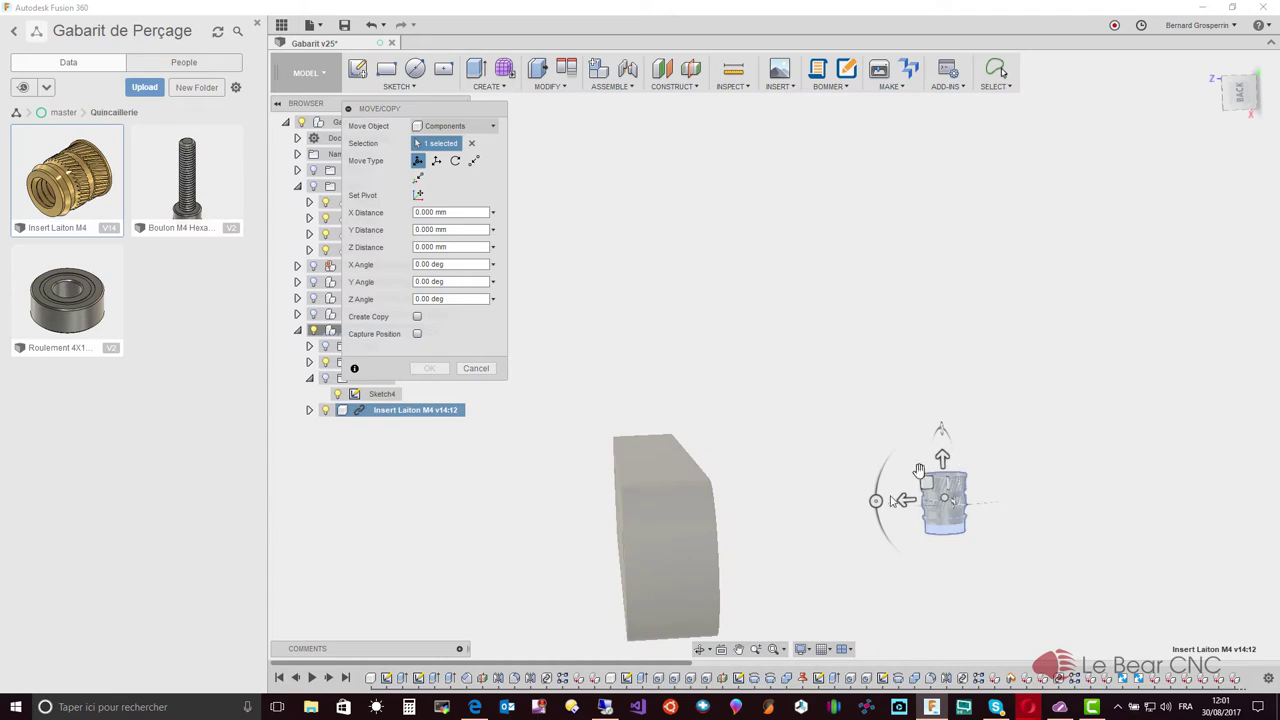
drag(878, 499, 948, 557)
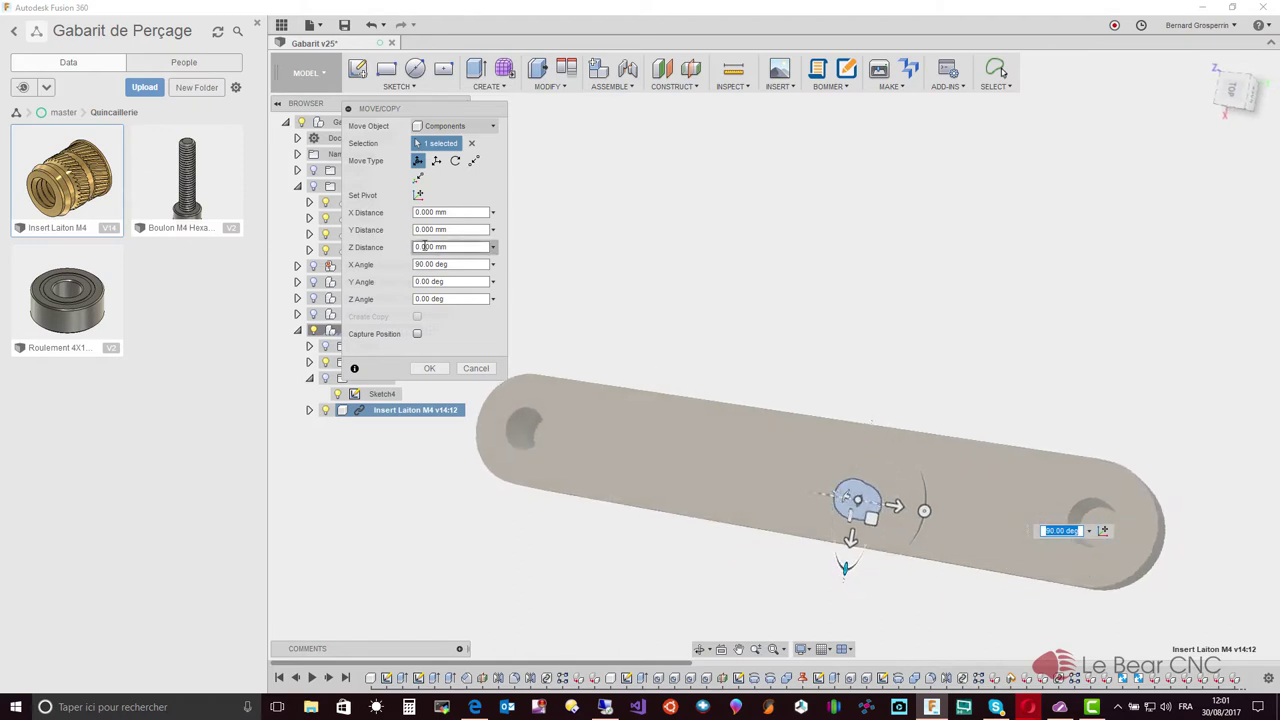
Move the insert point to point from its centre into the bar's left hole, and confirm.
click(474, 161)
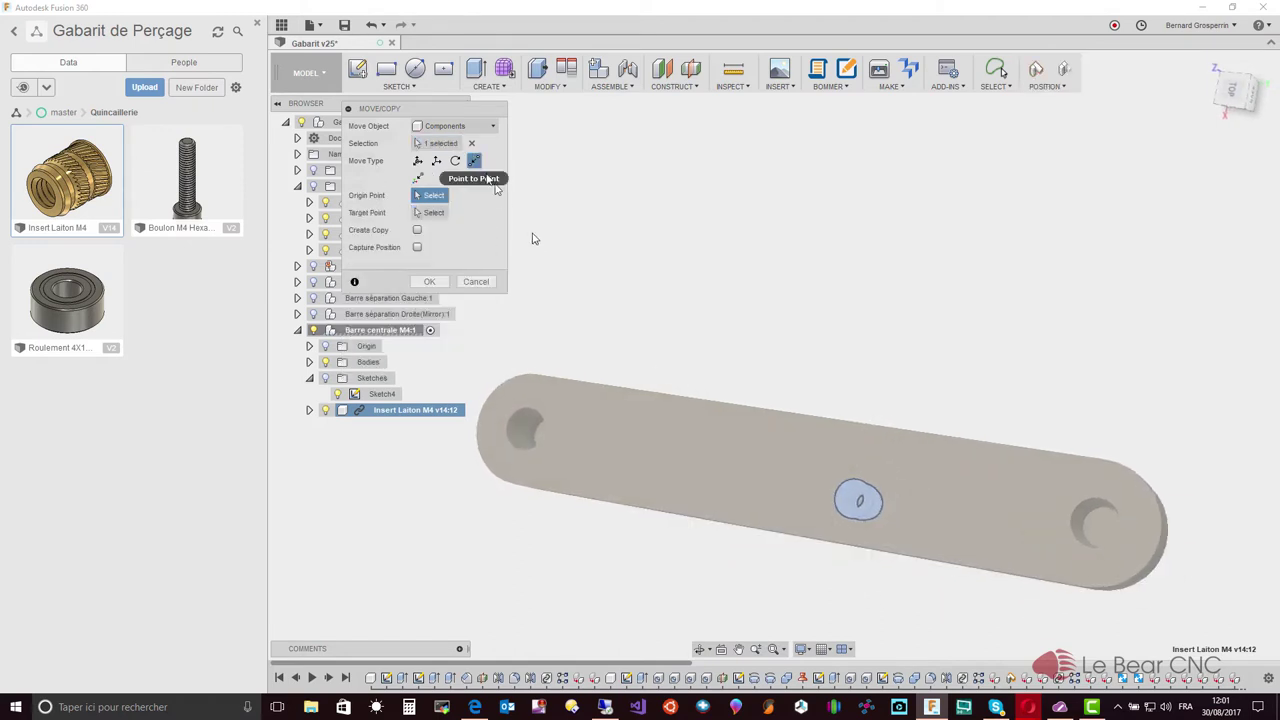
scroll(935, 518, up, 3)
scroll(940, 520, up, 2)
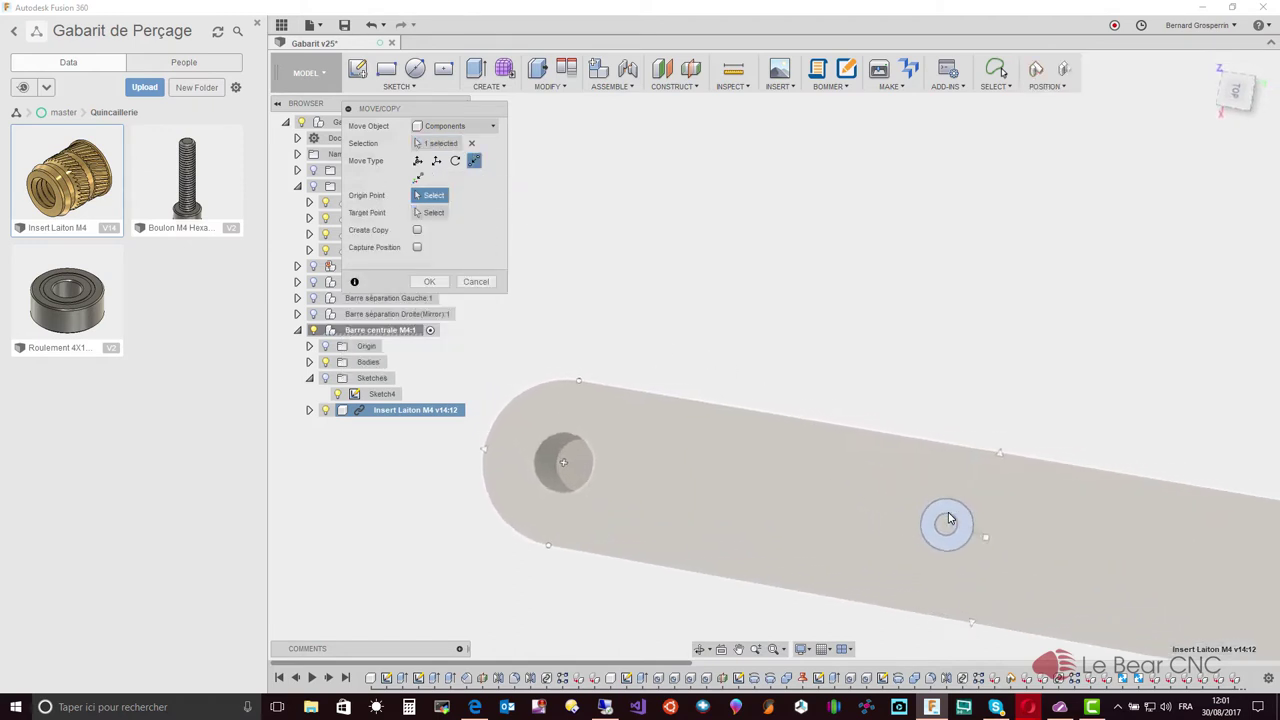
scroll(975, 510, up, 2)
scroll(995, 515, up, 1)
scroll(1015, 505, up, 2)
shift+middle_drag(1020, 500, 1038, 605)
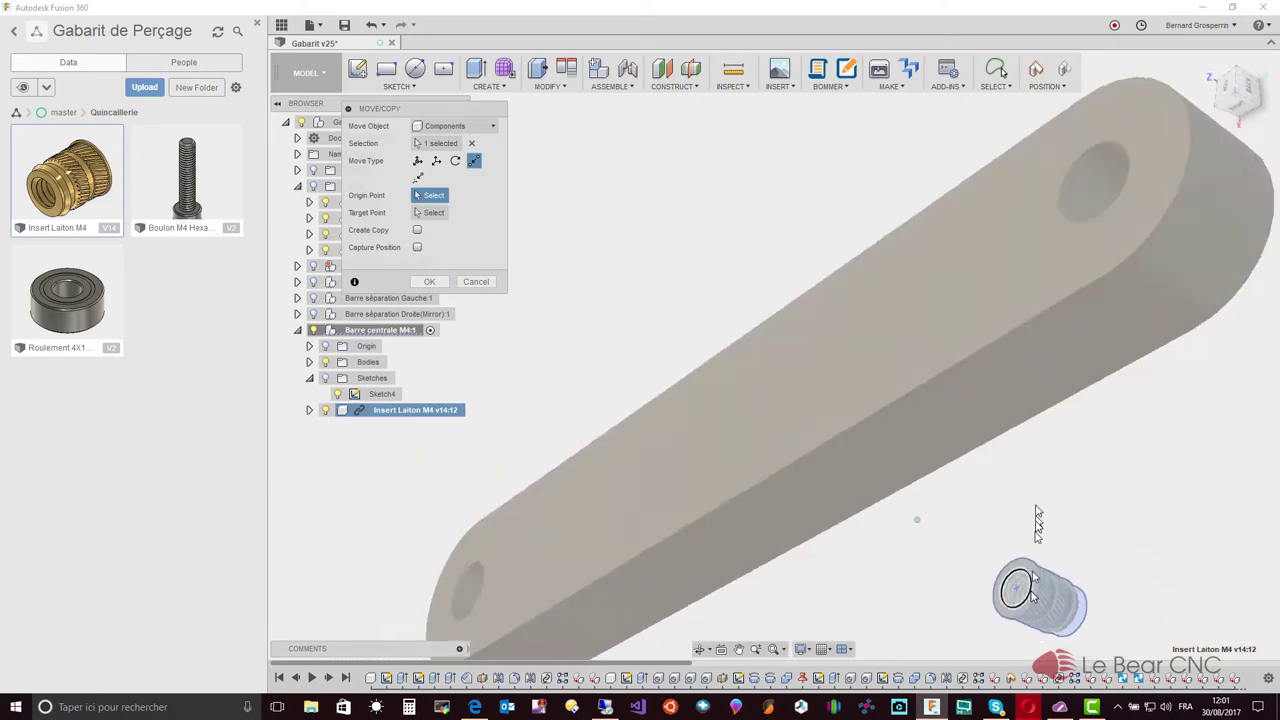
click(1033, 600)
scroll(1020, 600, down, 2)
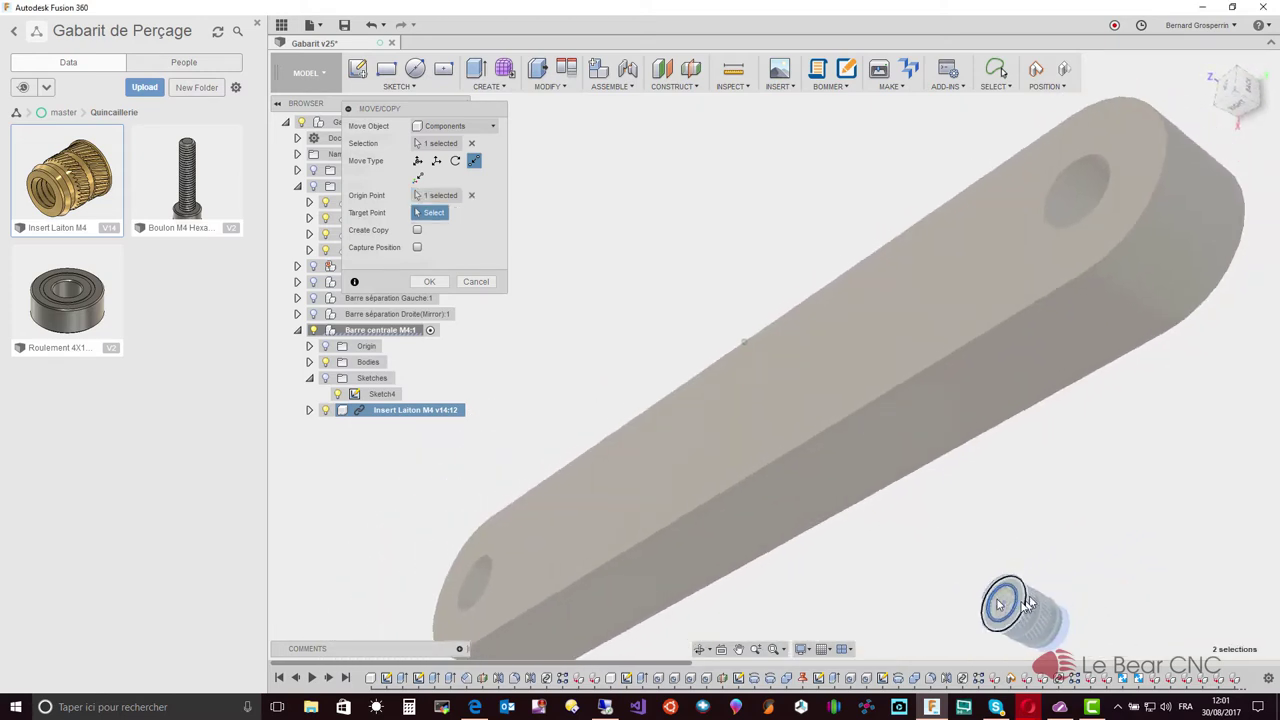
scroll(800, 560, down, 2)
scroll(470, 510, down, 2)
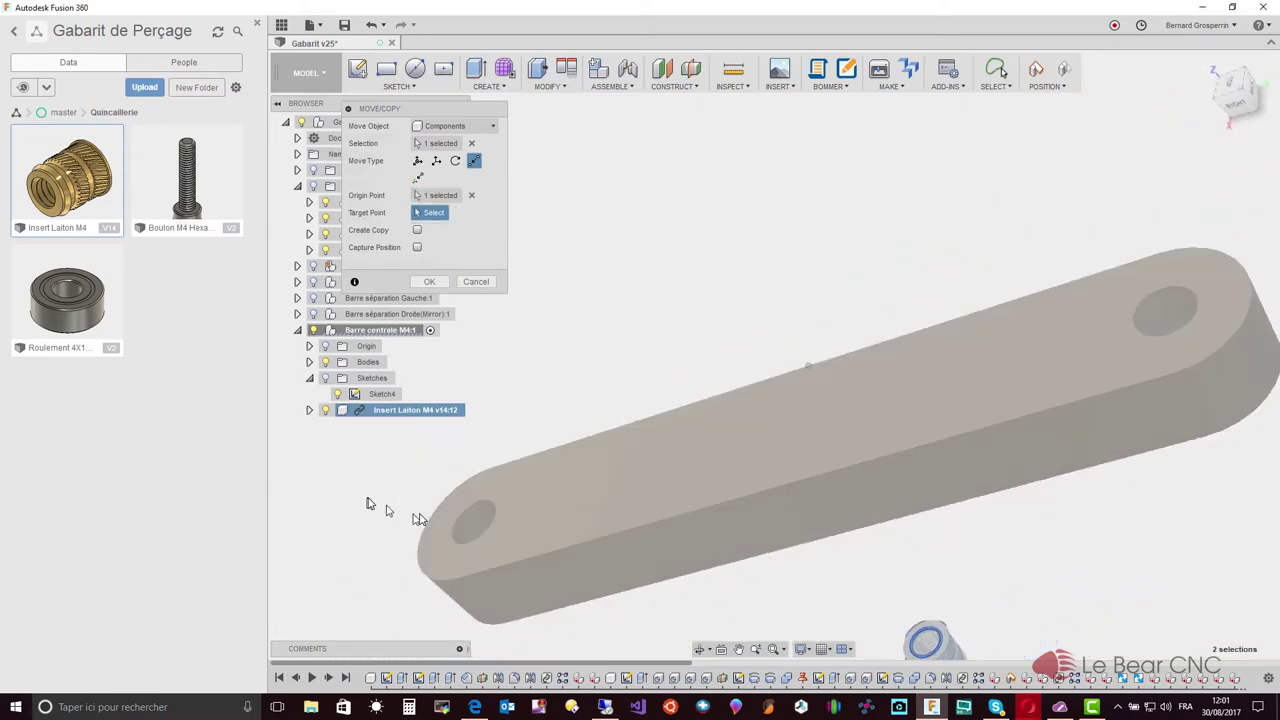
click(474, 540)
shift+middle_drag(474, 540, 470, 532)
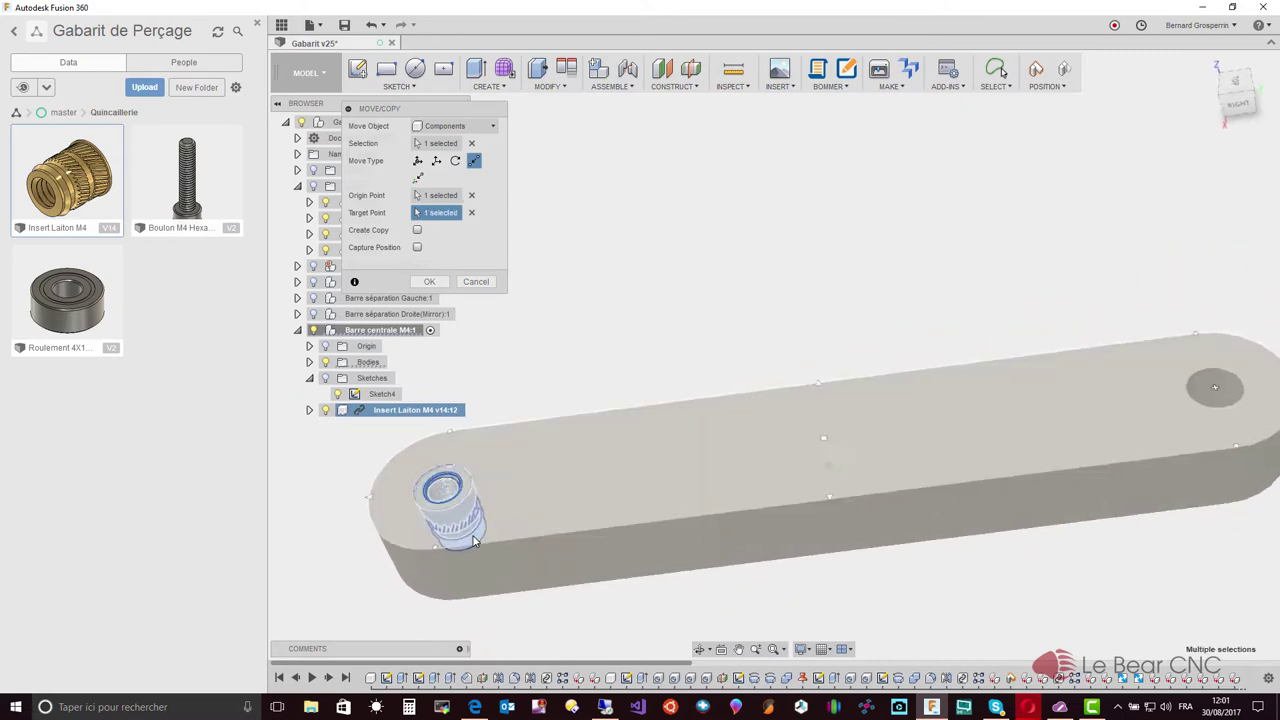
click(430, 283)
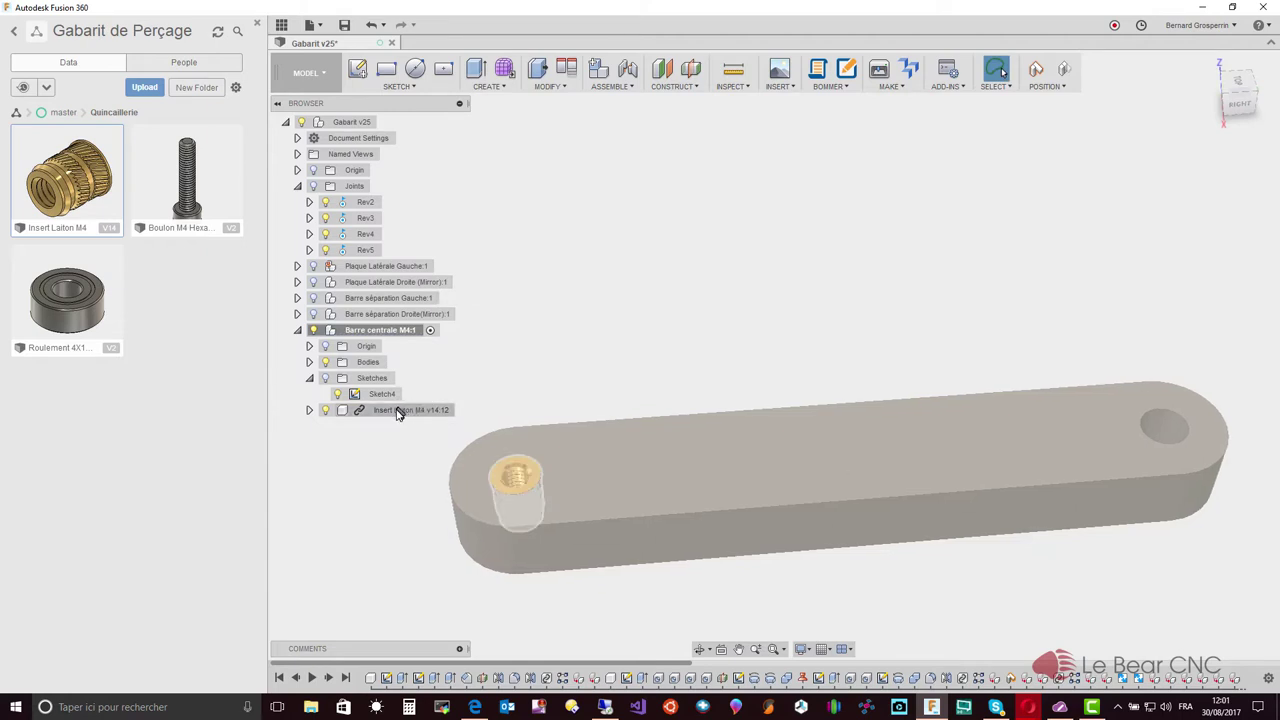
Copy and paste the Insert Laiton M4, continuing without capturing the moved position.
right_click(398, 414)
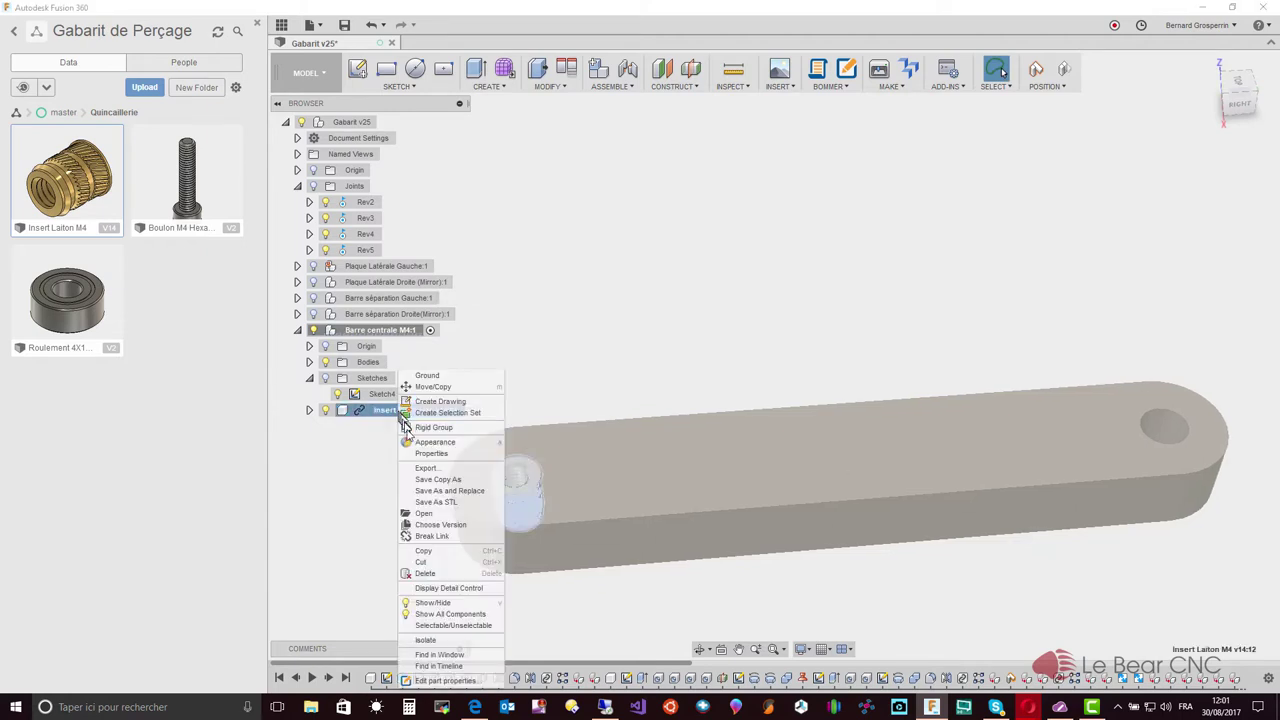
click(425, 552)
right_click(398, 414)
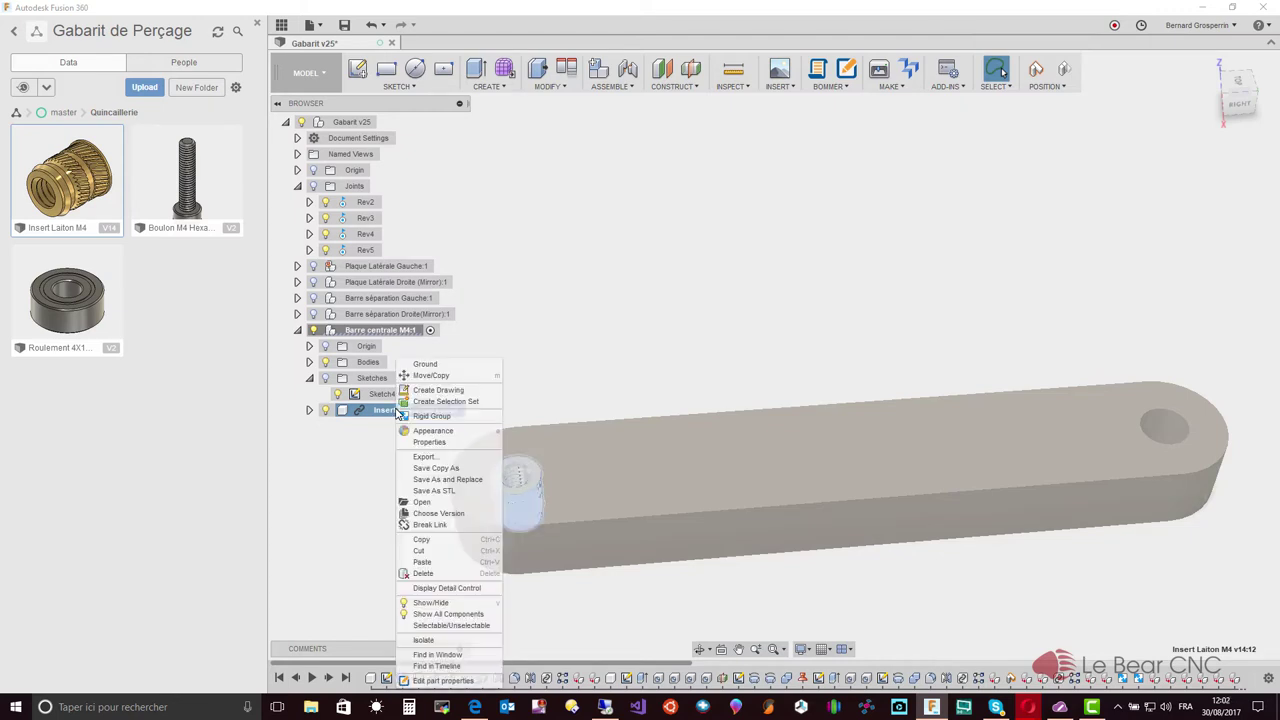
click(422, 562)
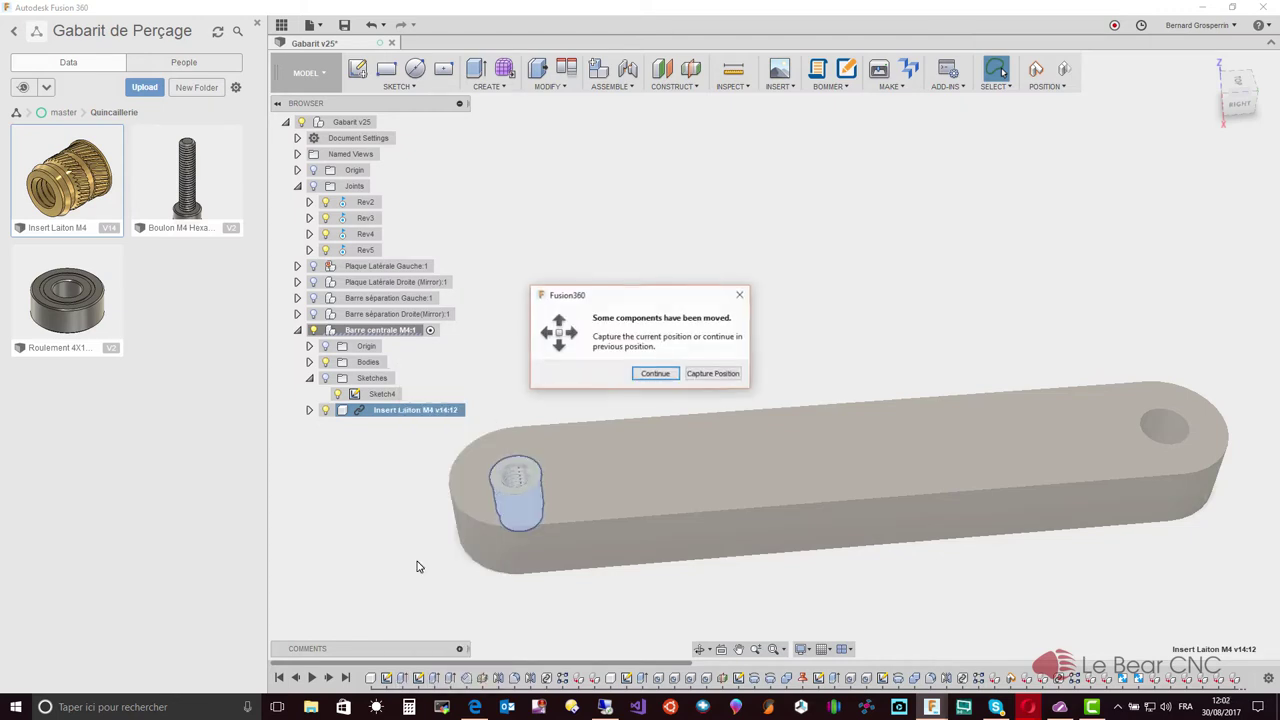
click(713, 374)
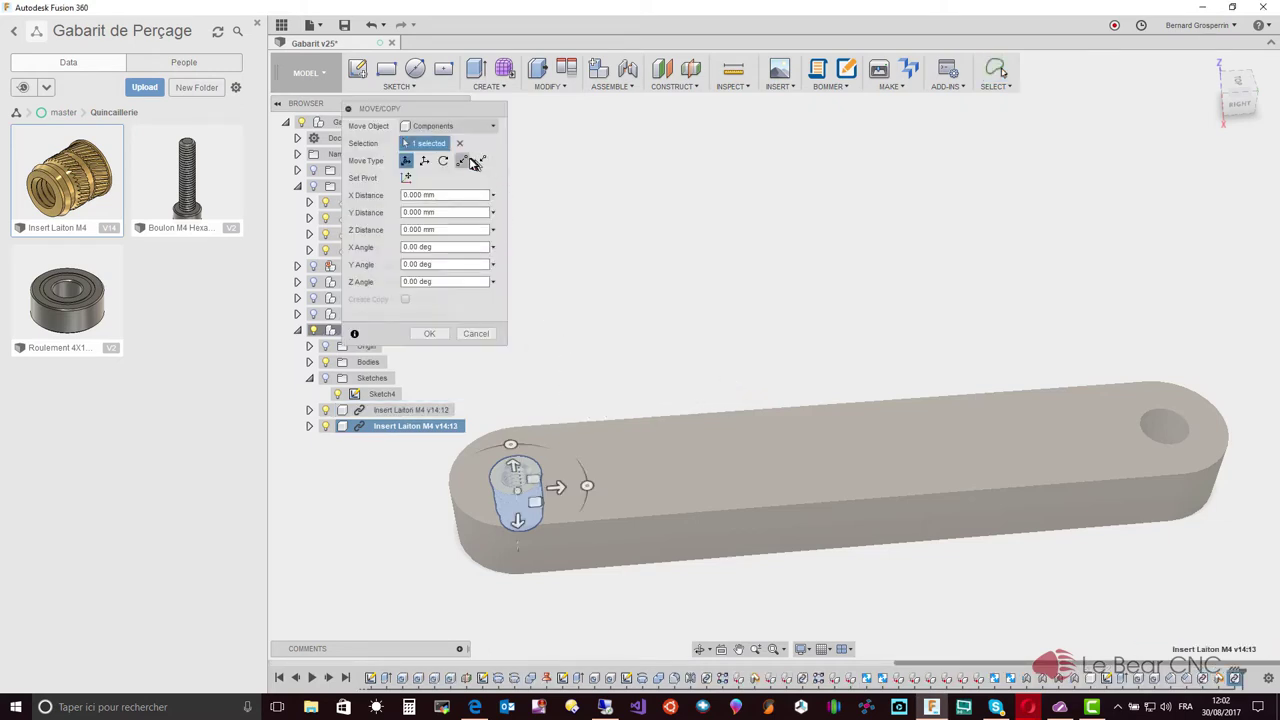
Move the copied insert point to point into the bar's right end hole.
click(462, 161)
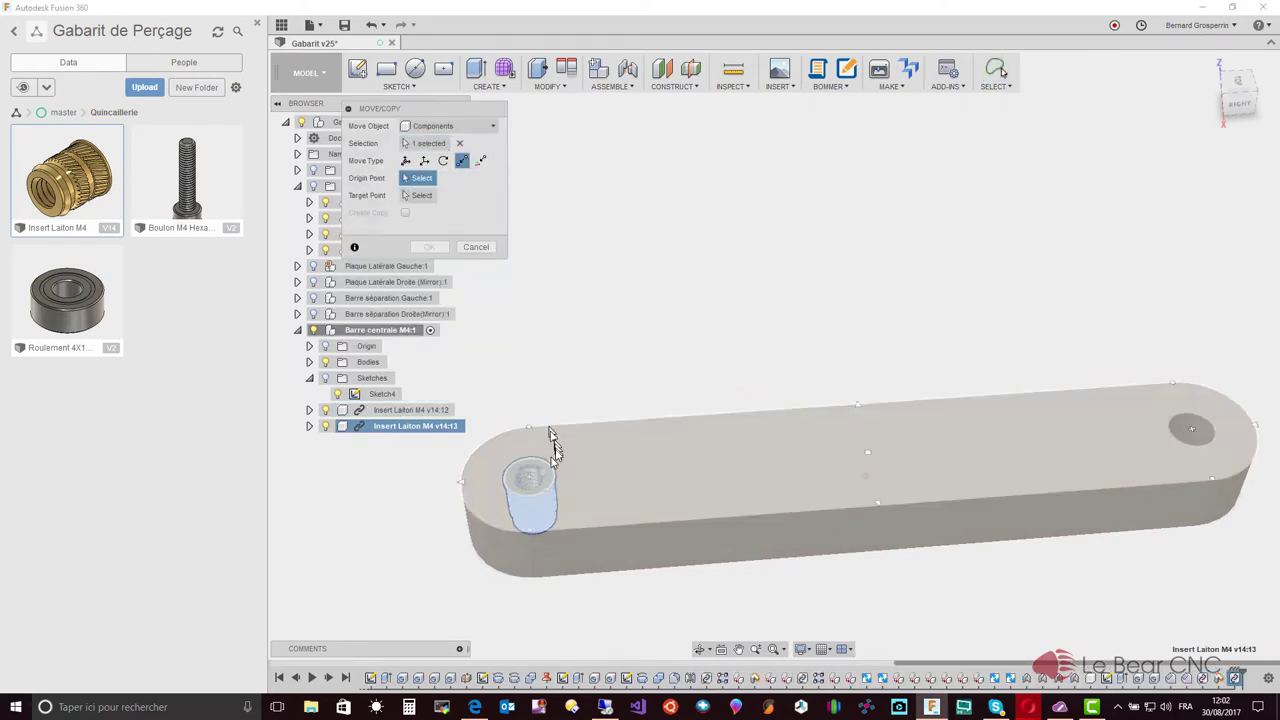
click(541, 477)
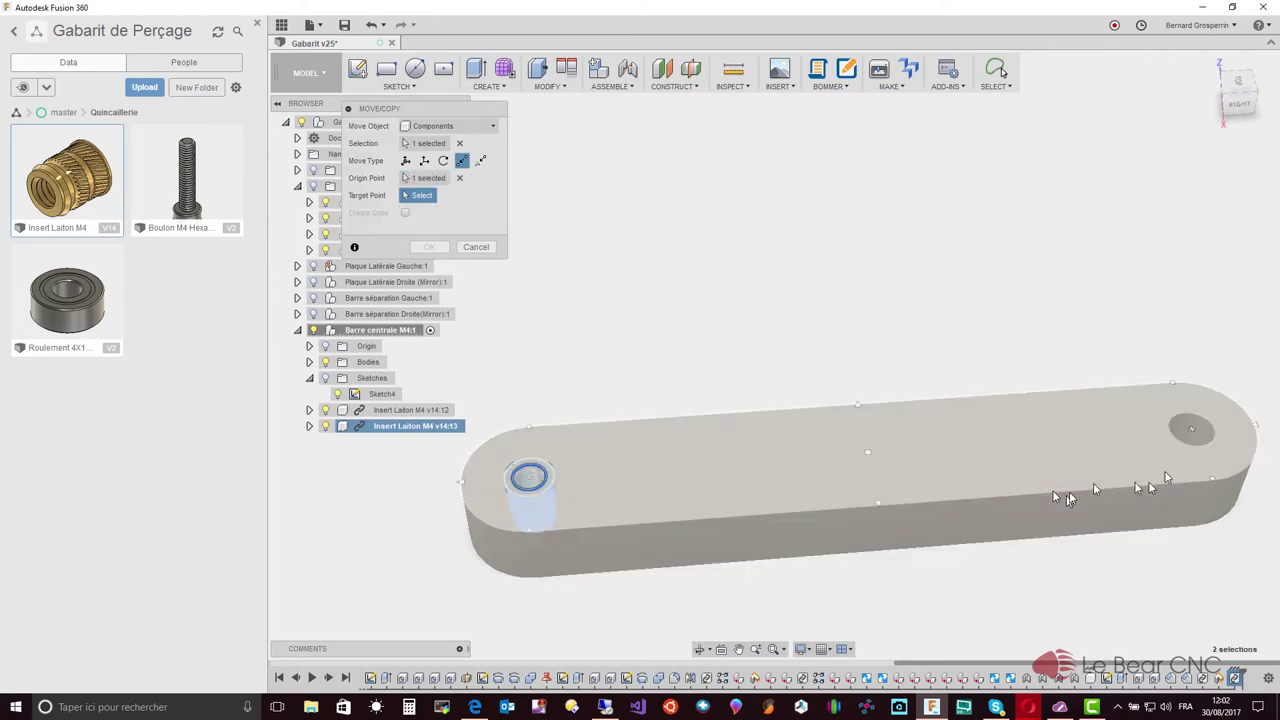
click(1192, 432)
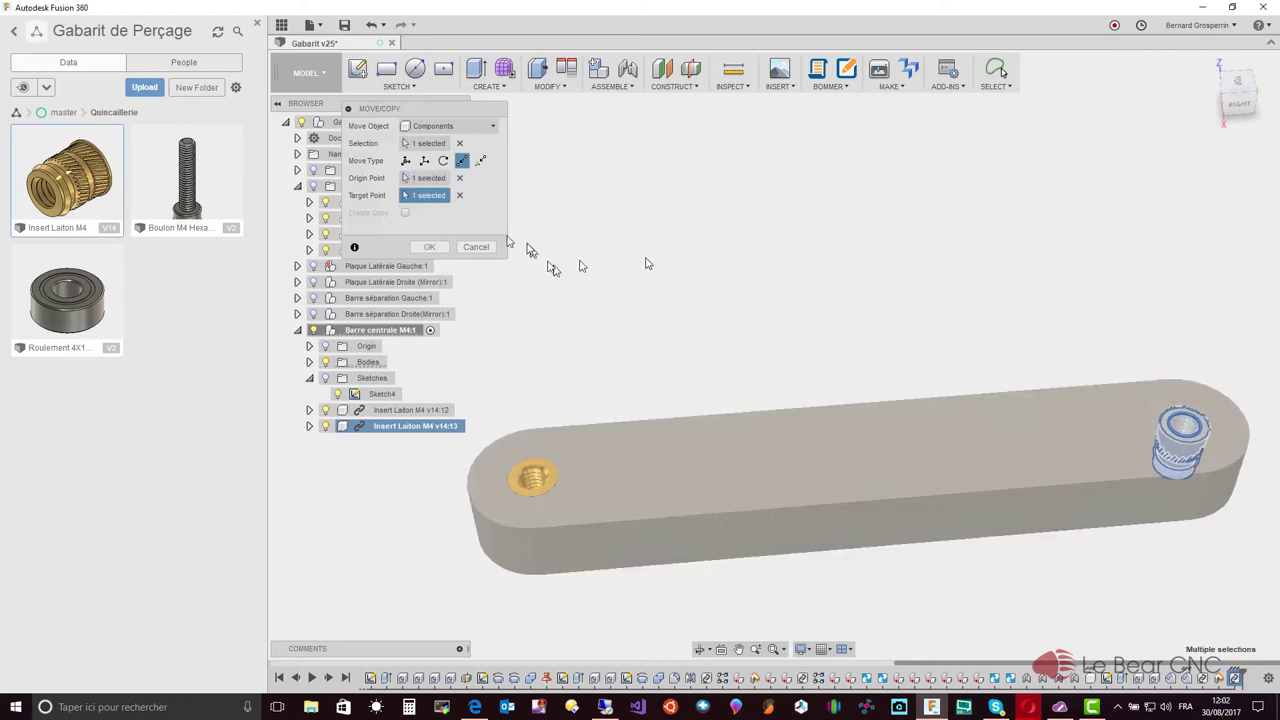
click(438, 248)
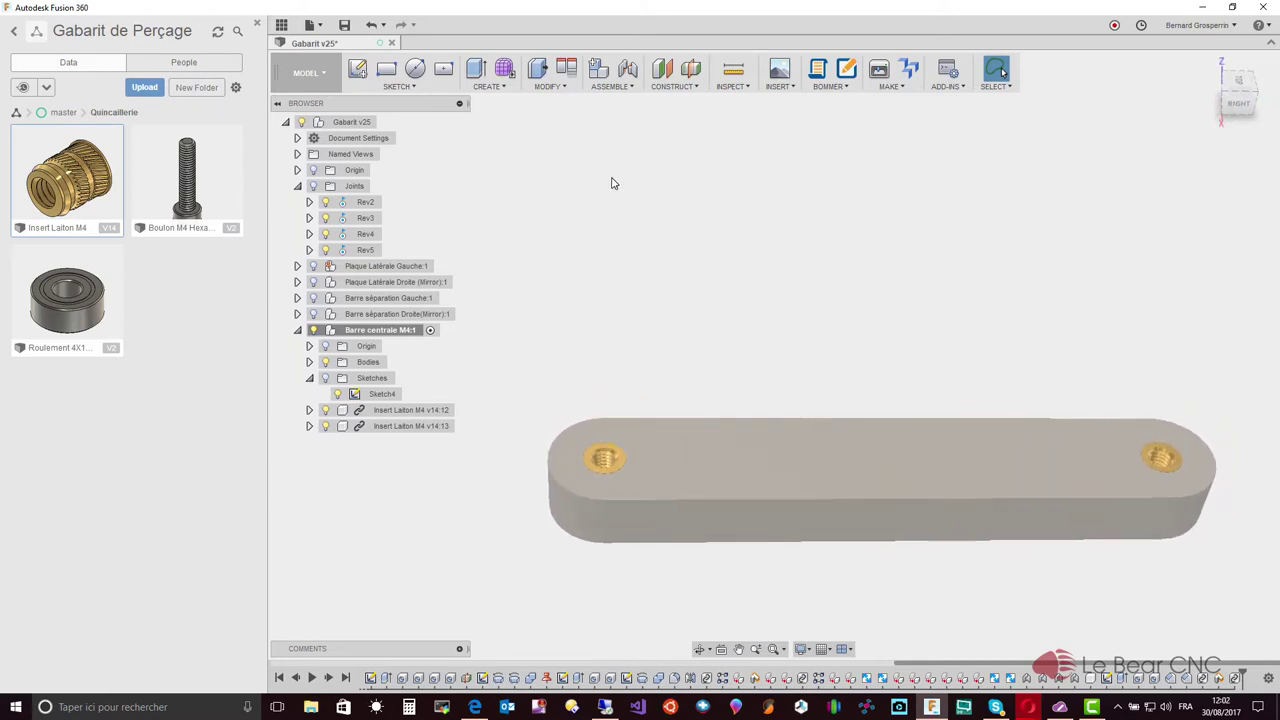
Open the MODIFY dropdown menu in the toolbar.
click(550, 87)
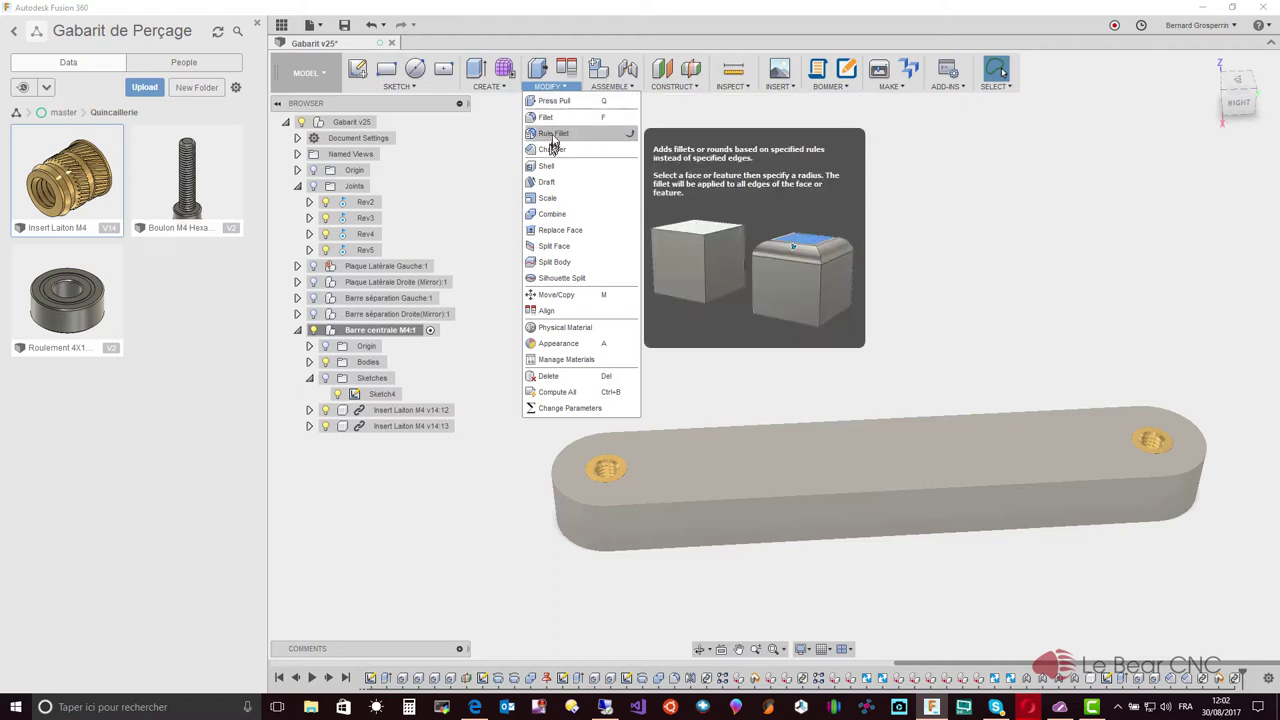
Fillet the central bar's top and bottom edge loops with a 2 mm radius.
click(547, 119)
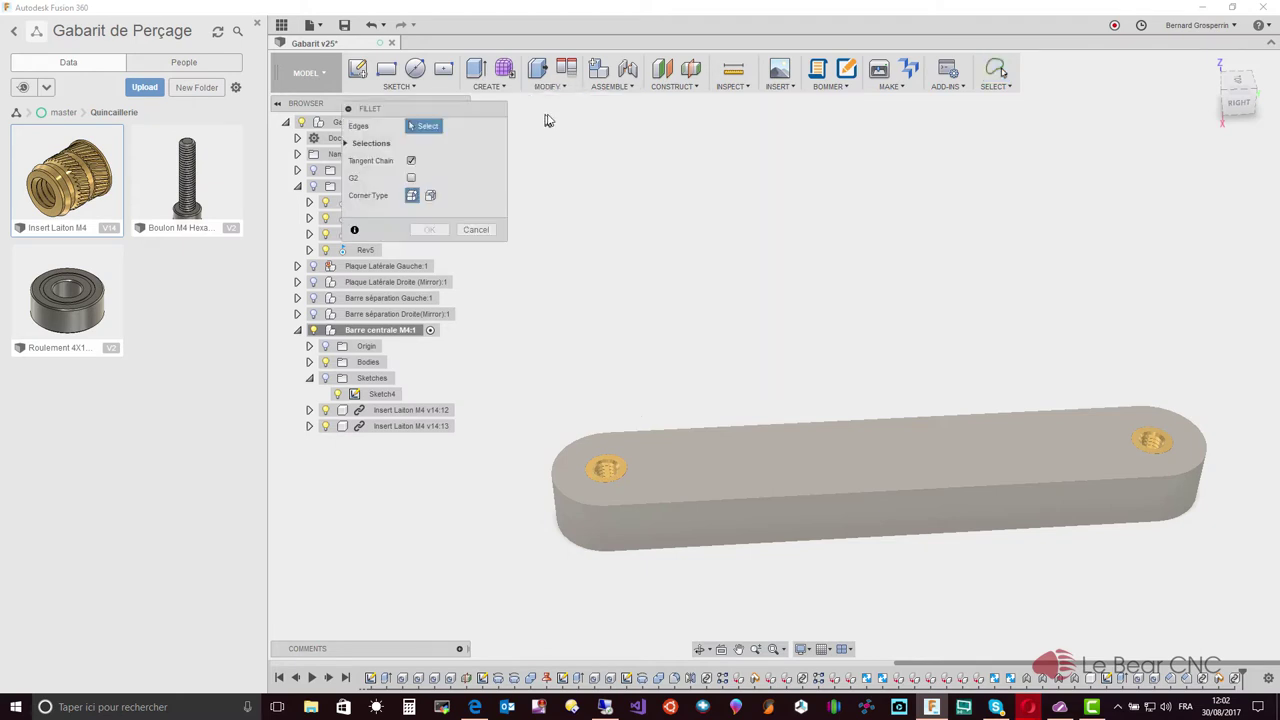
click(601, 484)
click(641, 507)
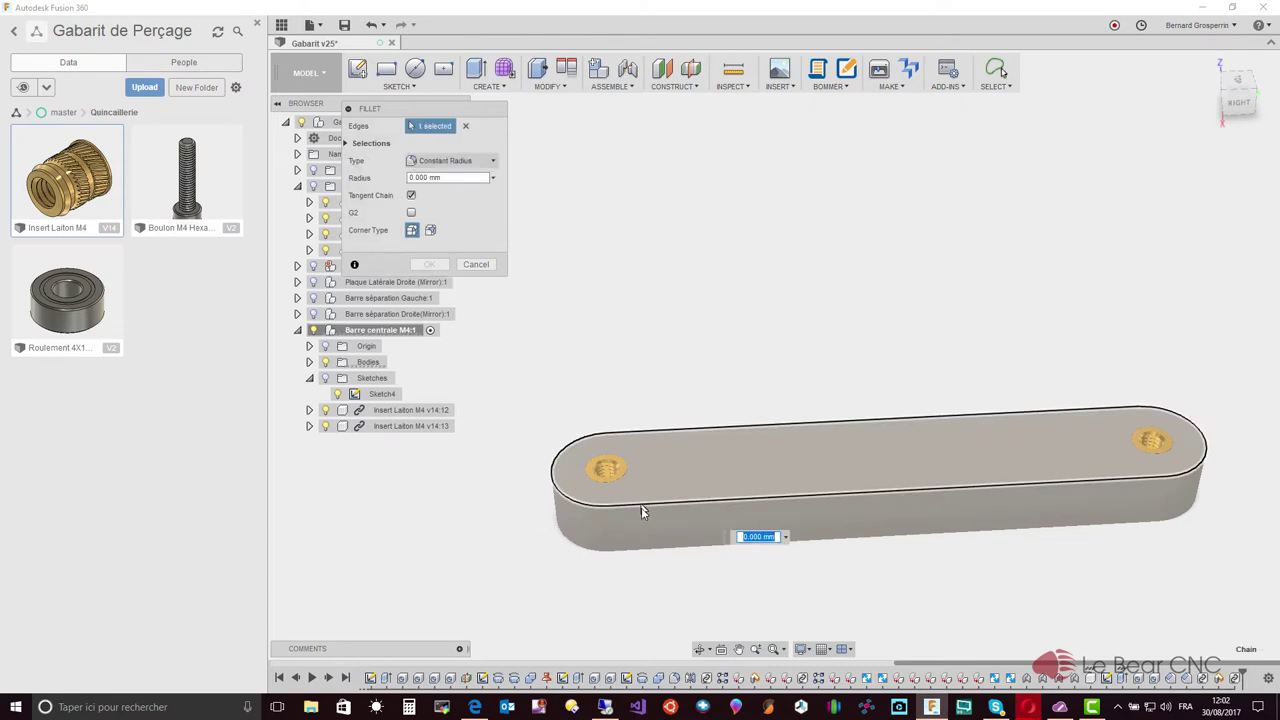
click(645, 555)
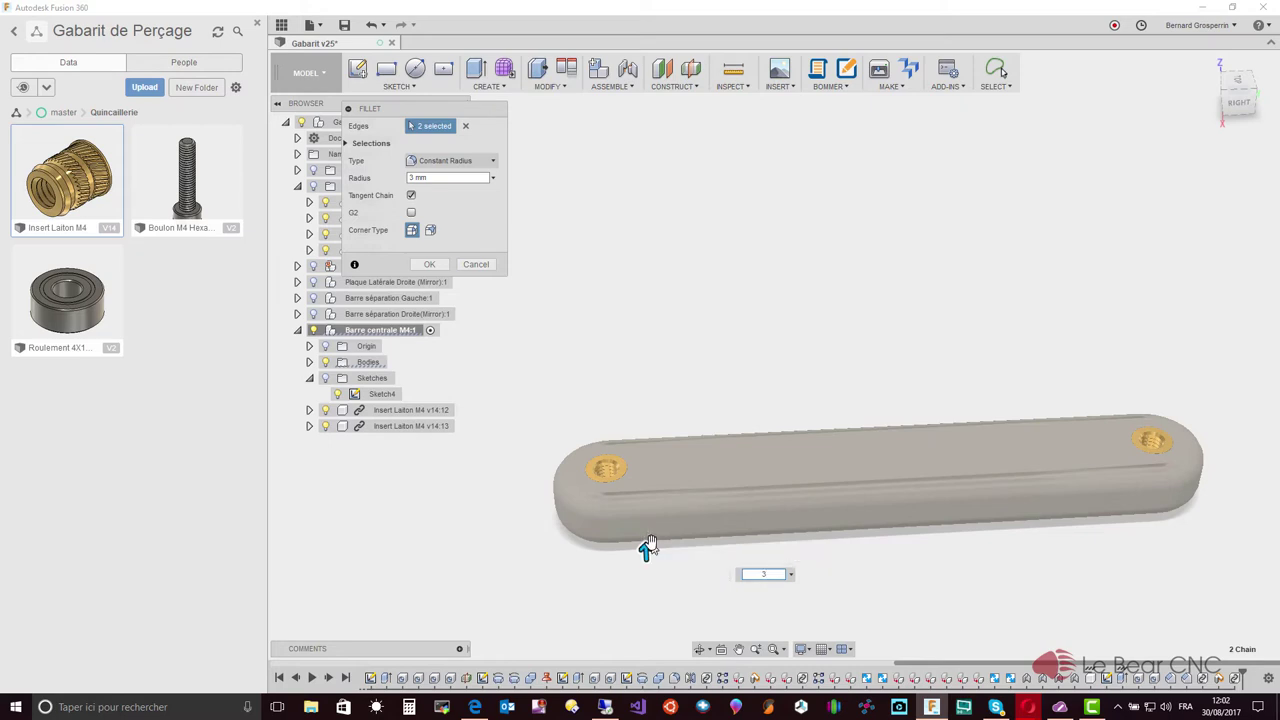
text(2)
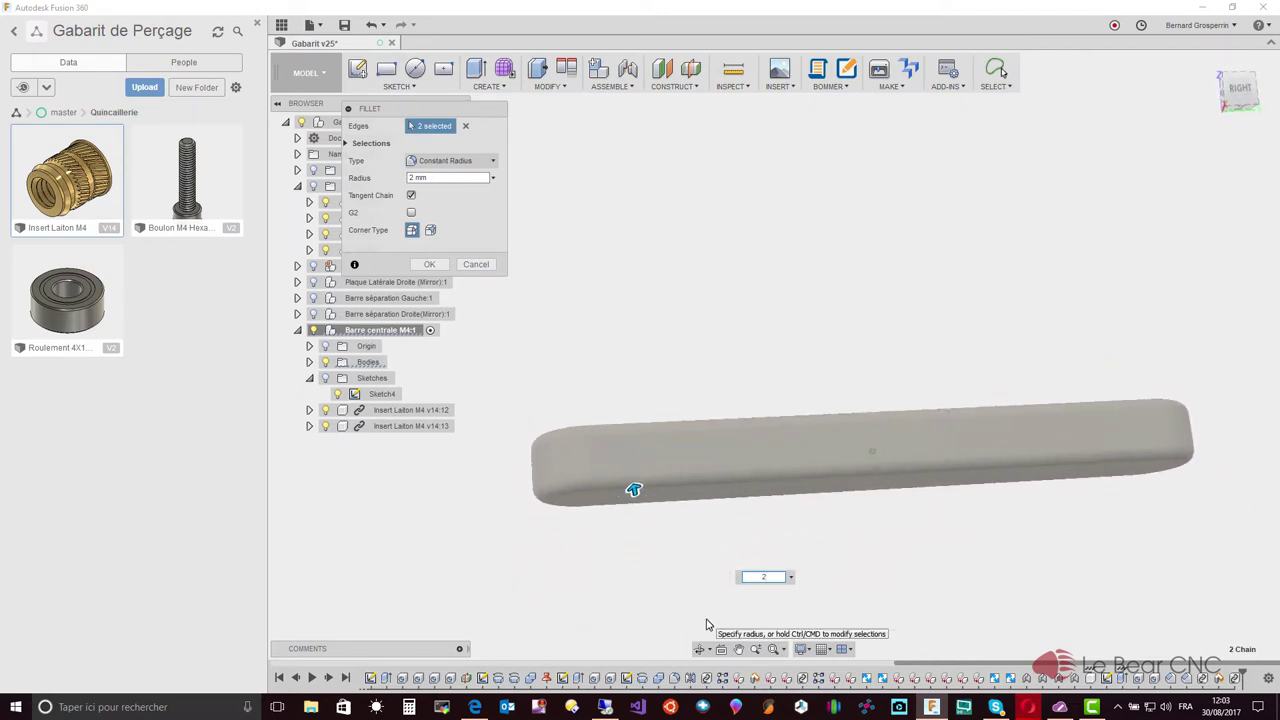
key(Return)
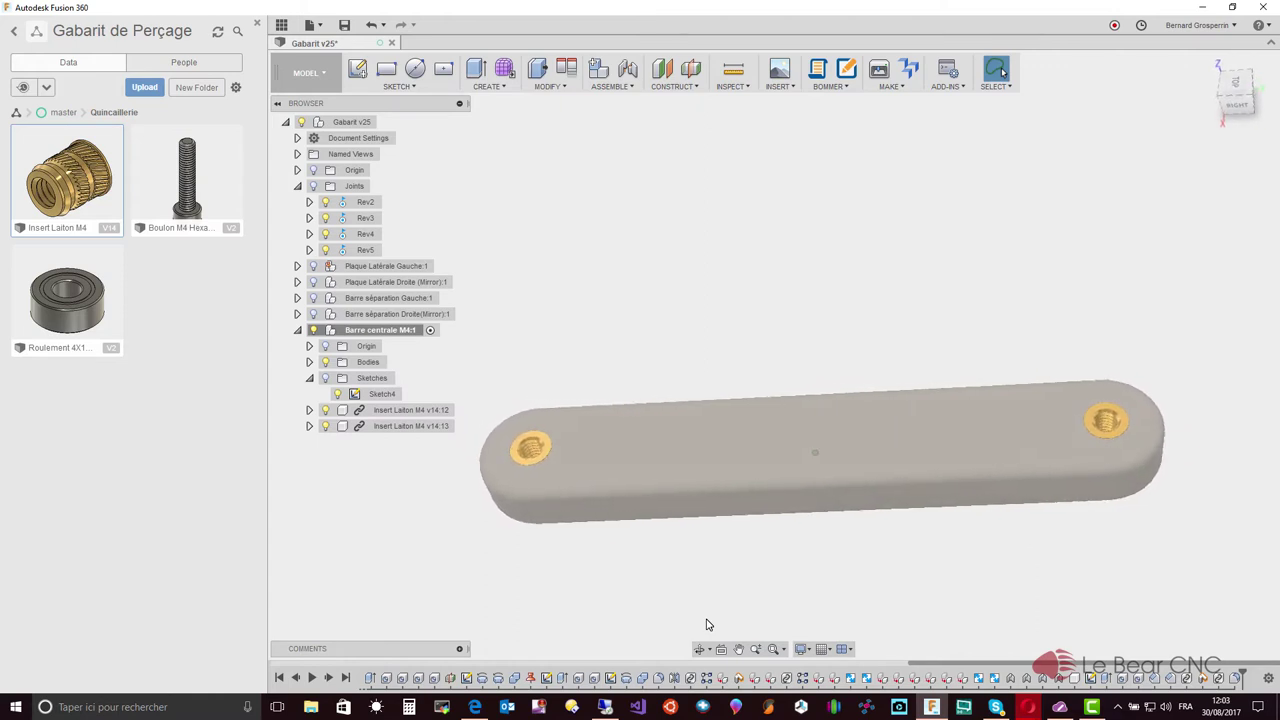
mouse_move(708, 622)
shift+middle_down()
mouse_move(757, 477)
mouse_move(778, 515)
shift+middle_up()
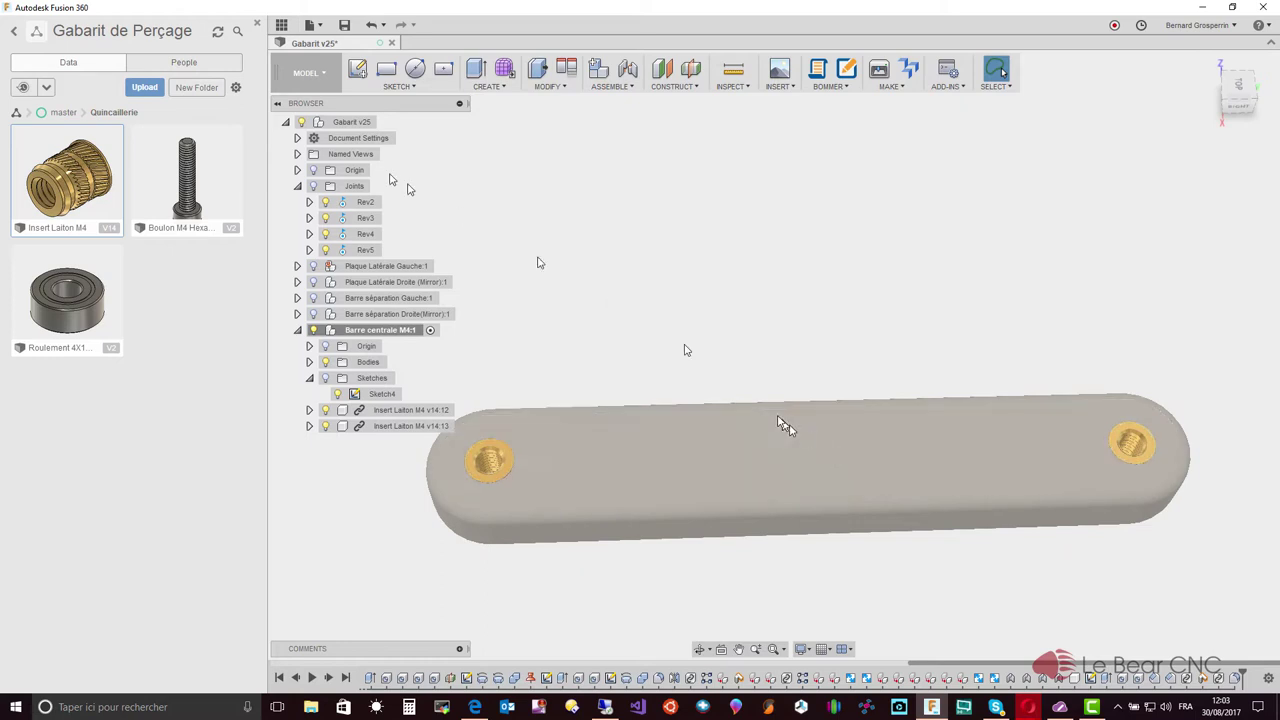
Create a new sketch on the central bar's top face.
click(397, 90)
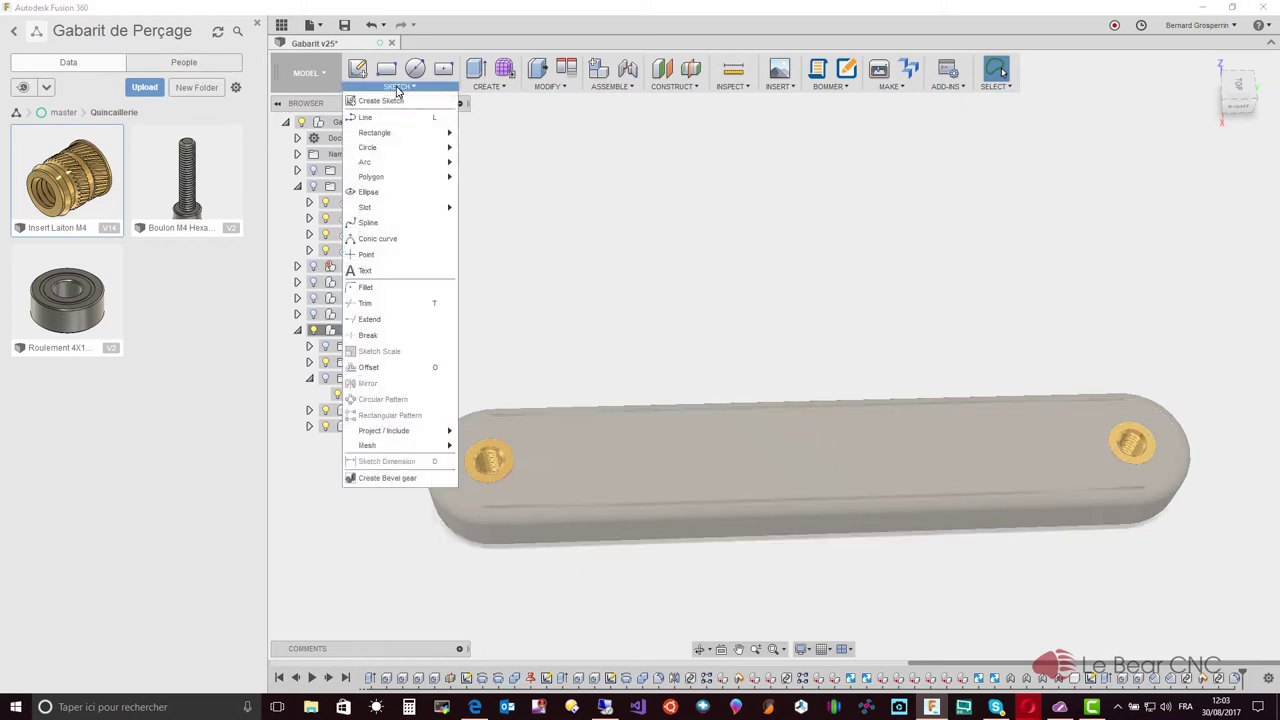
click(399, 96)
click(770, 425)
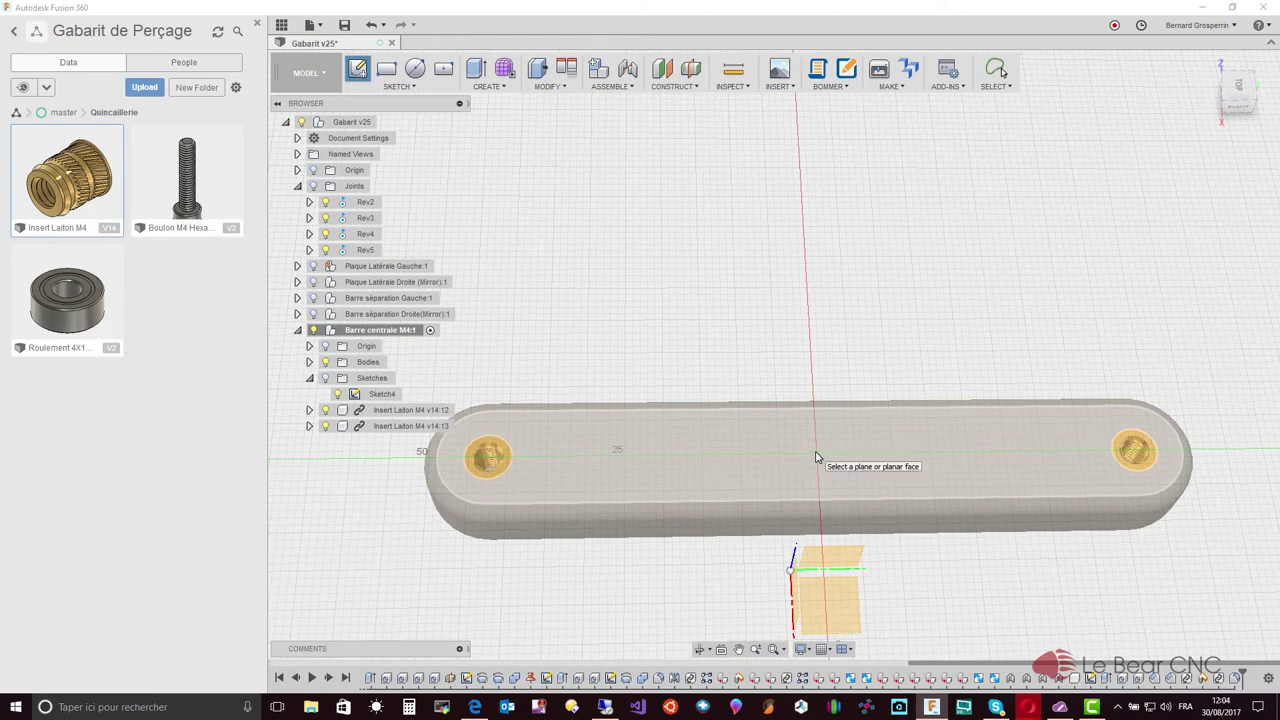
click(816, 457)
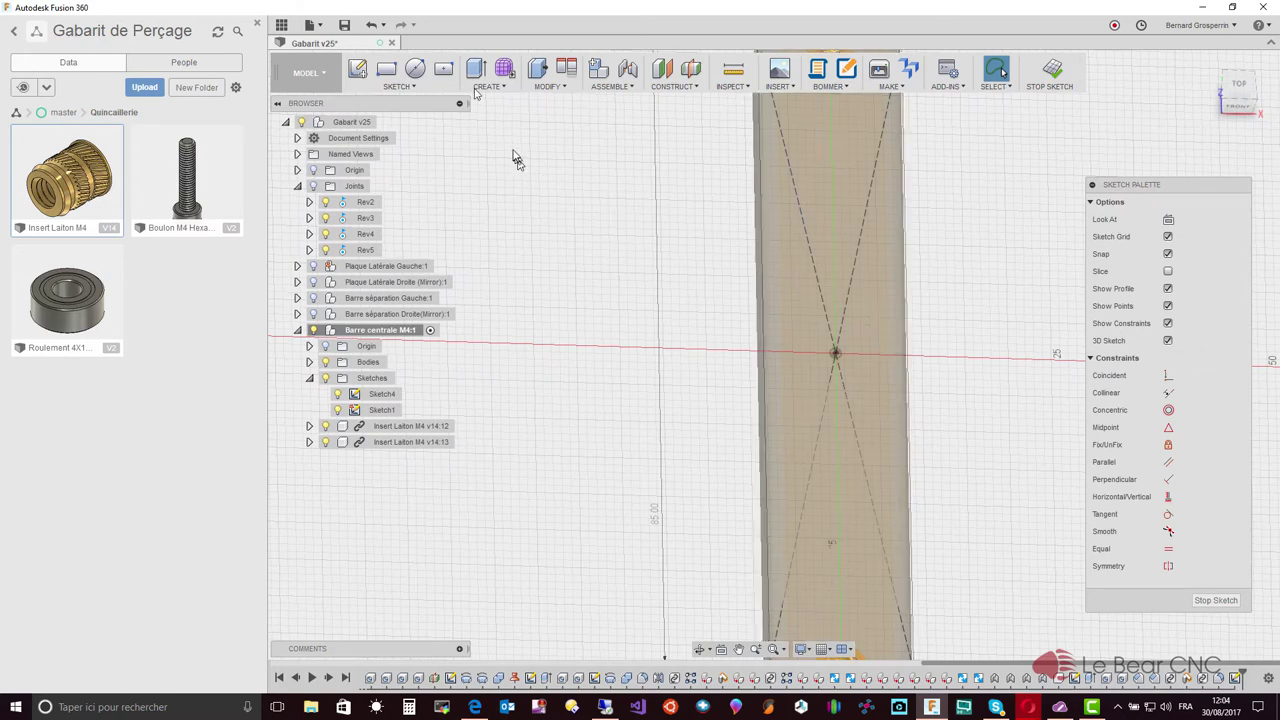
Draw a 12 mm center-diameter circle on the bar's centre point, then return to the default view.
click(415, 68)
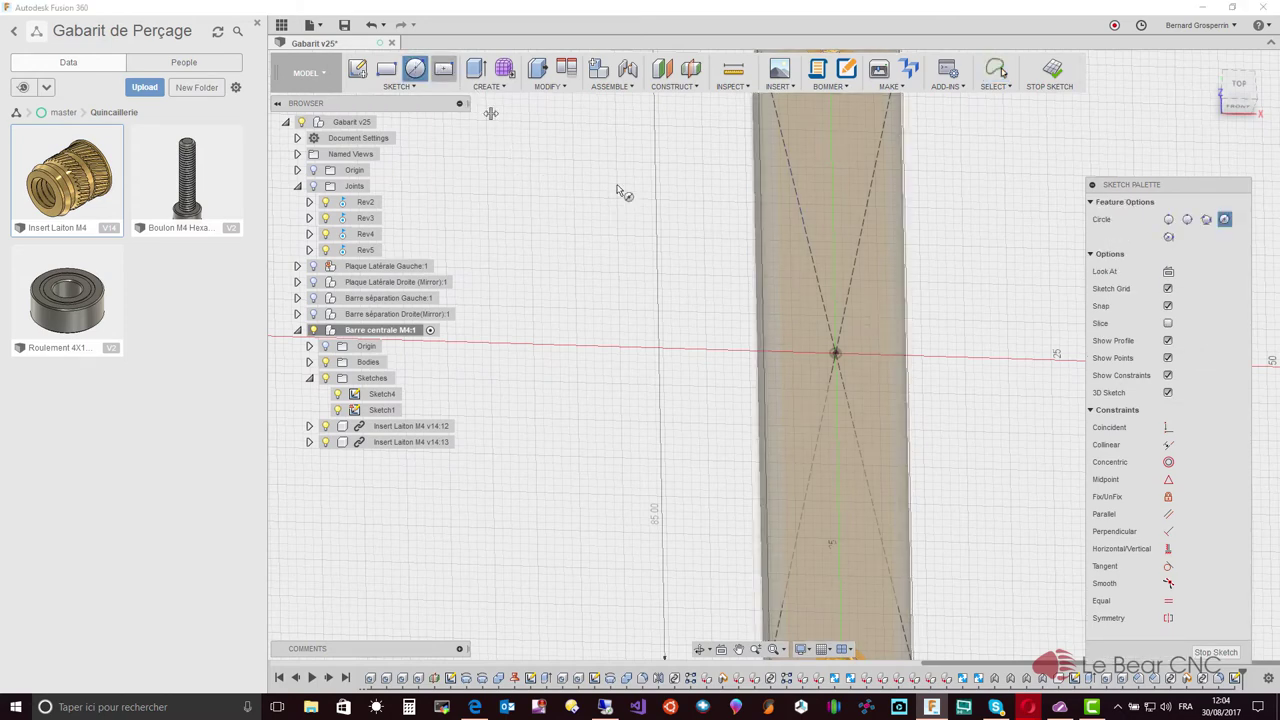
click(836, 356)
text(12)
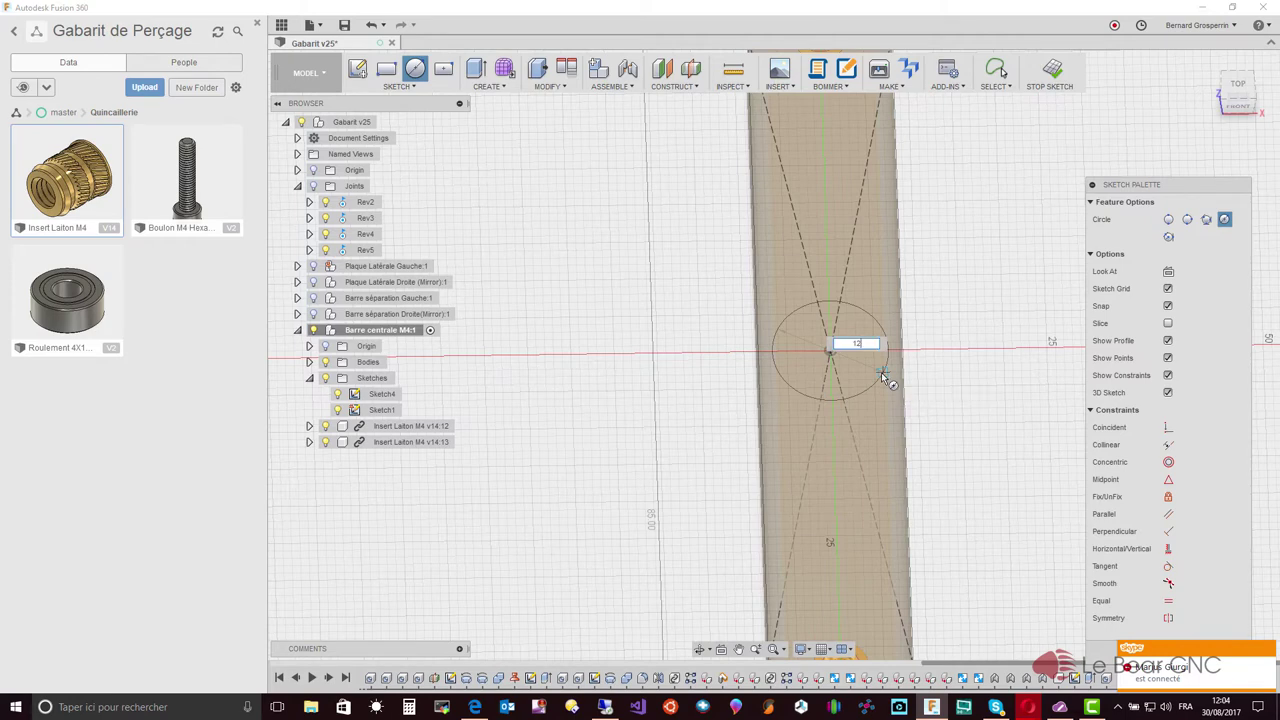
key(BackSpace)
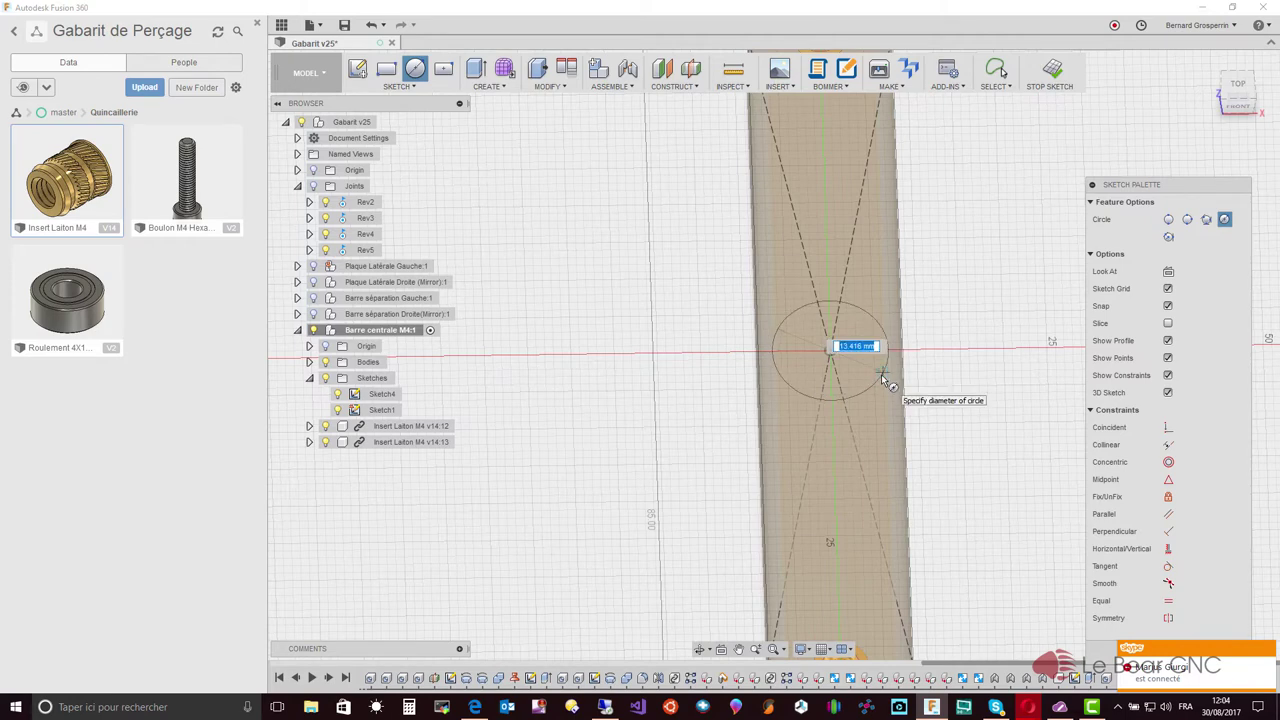
key(Tab)
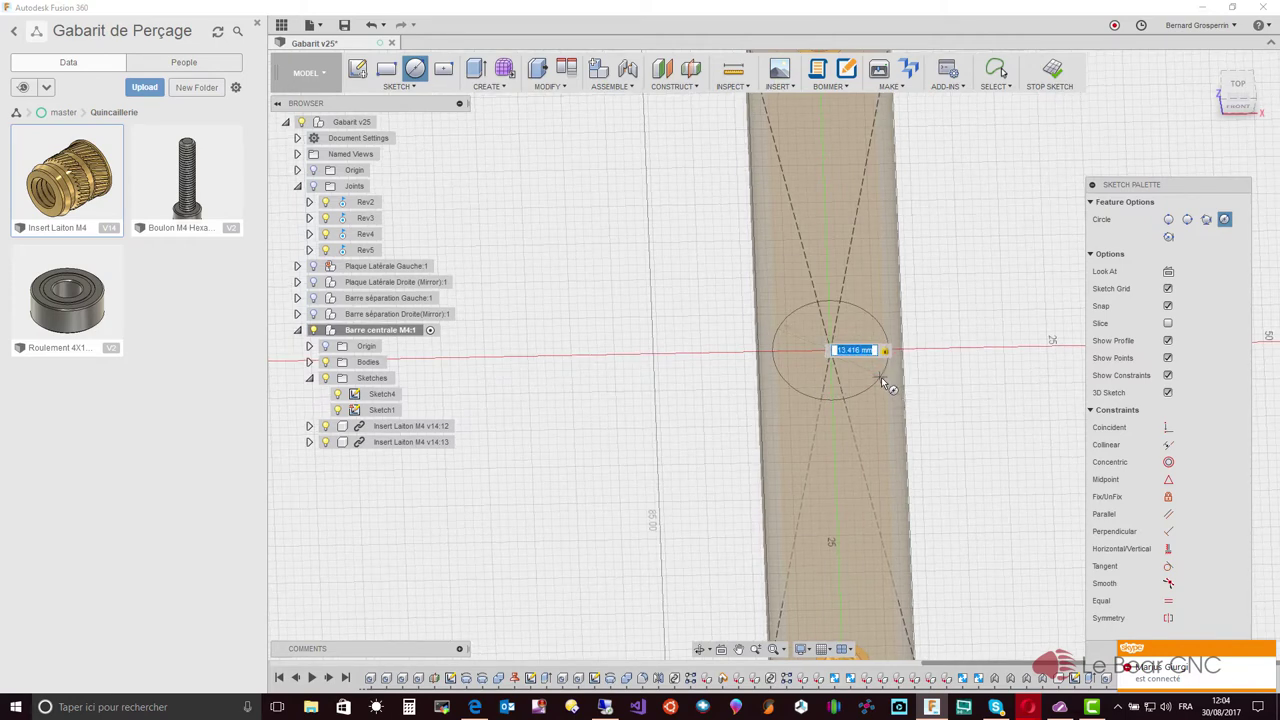
text(12)
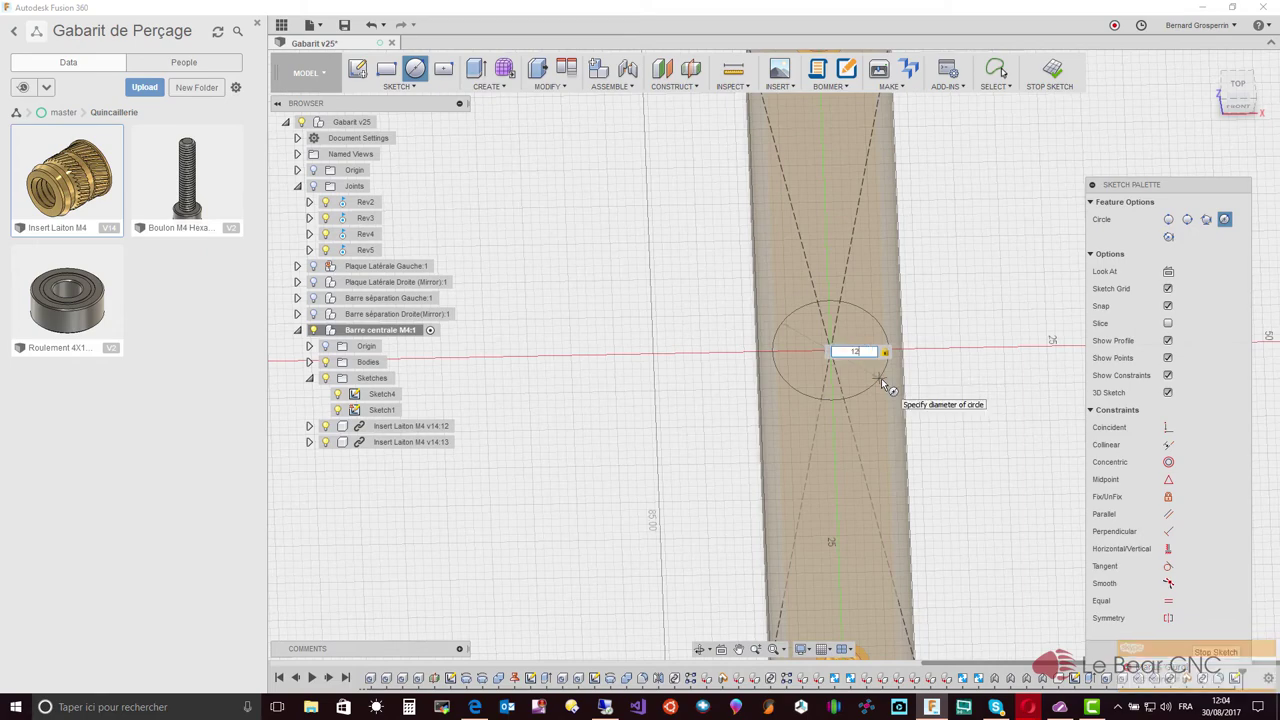
key(Return)
key(Escape)
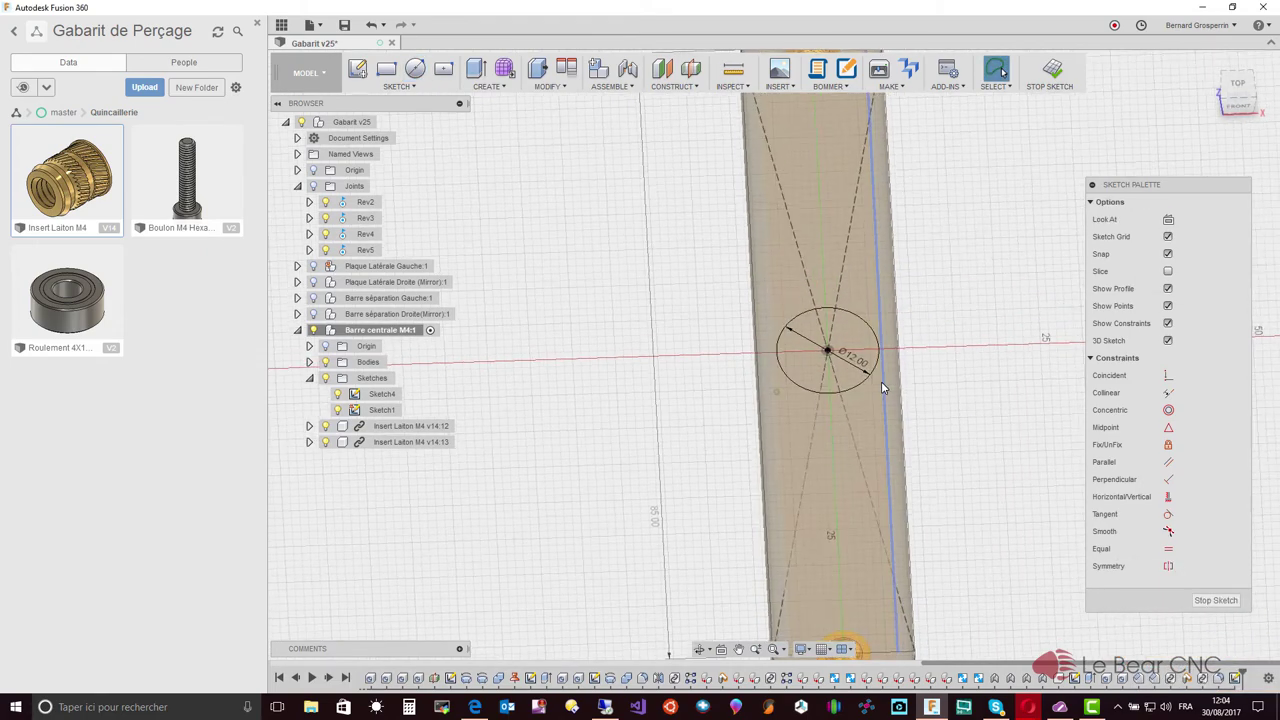
key(F6)
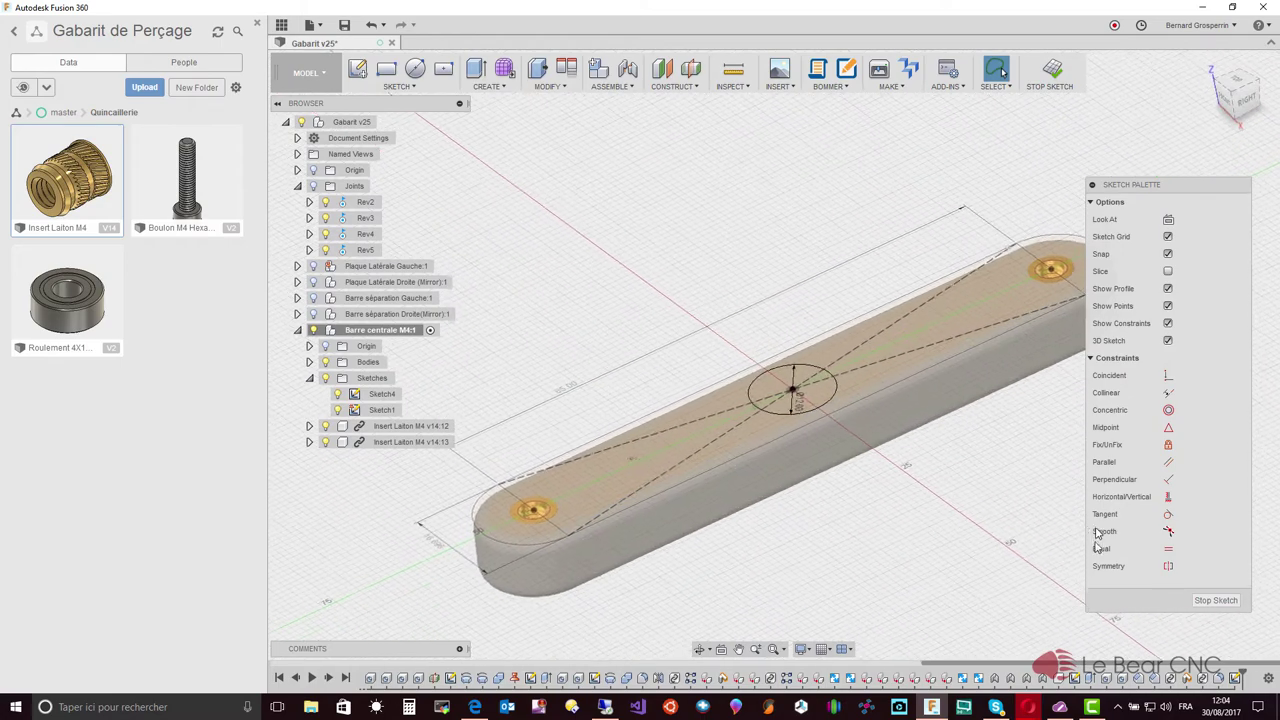
Finish the sketch and make Sketch1 visible on the bar.
click(1215, 603)
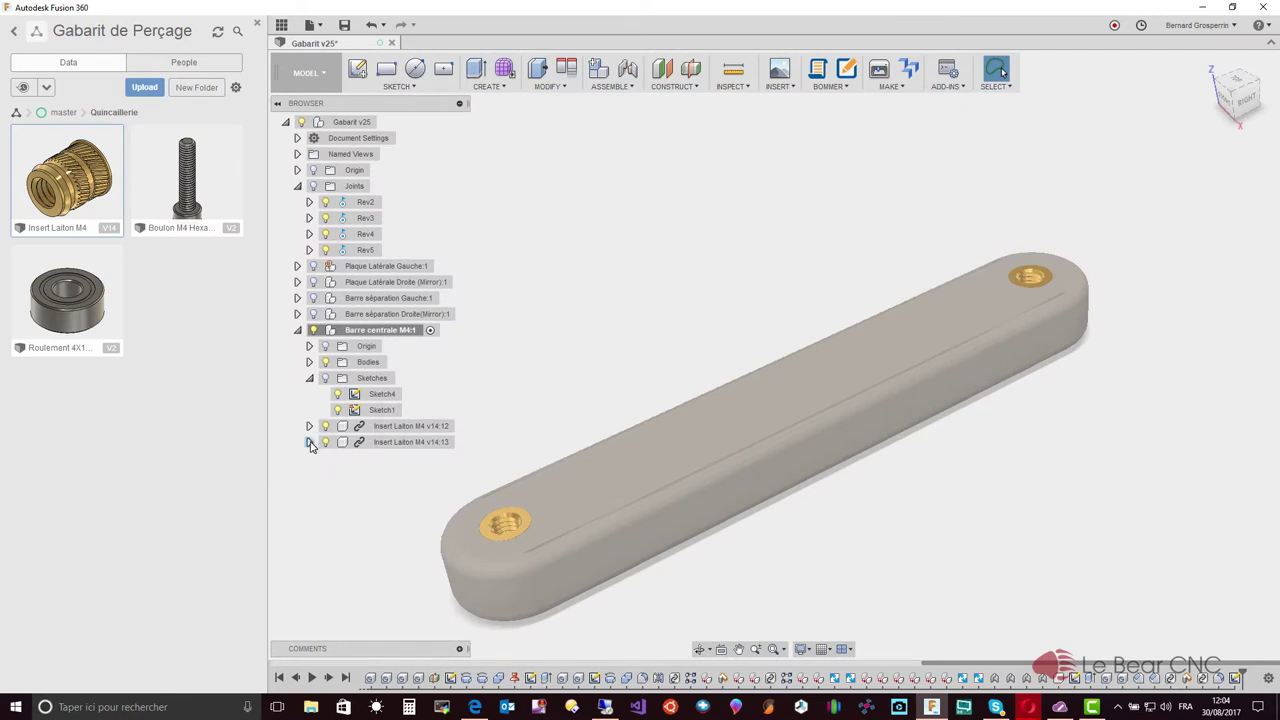
click(338, 412)
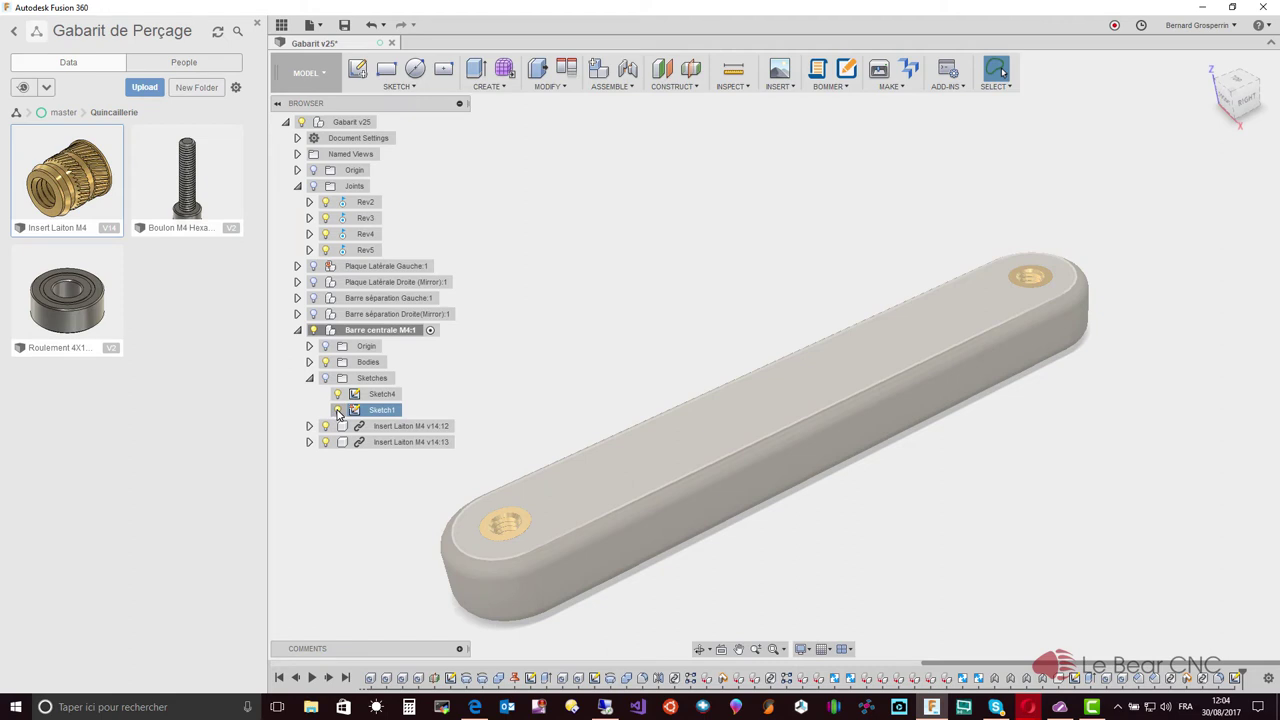
click(338, 410)
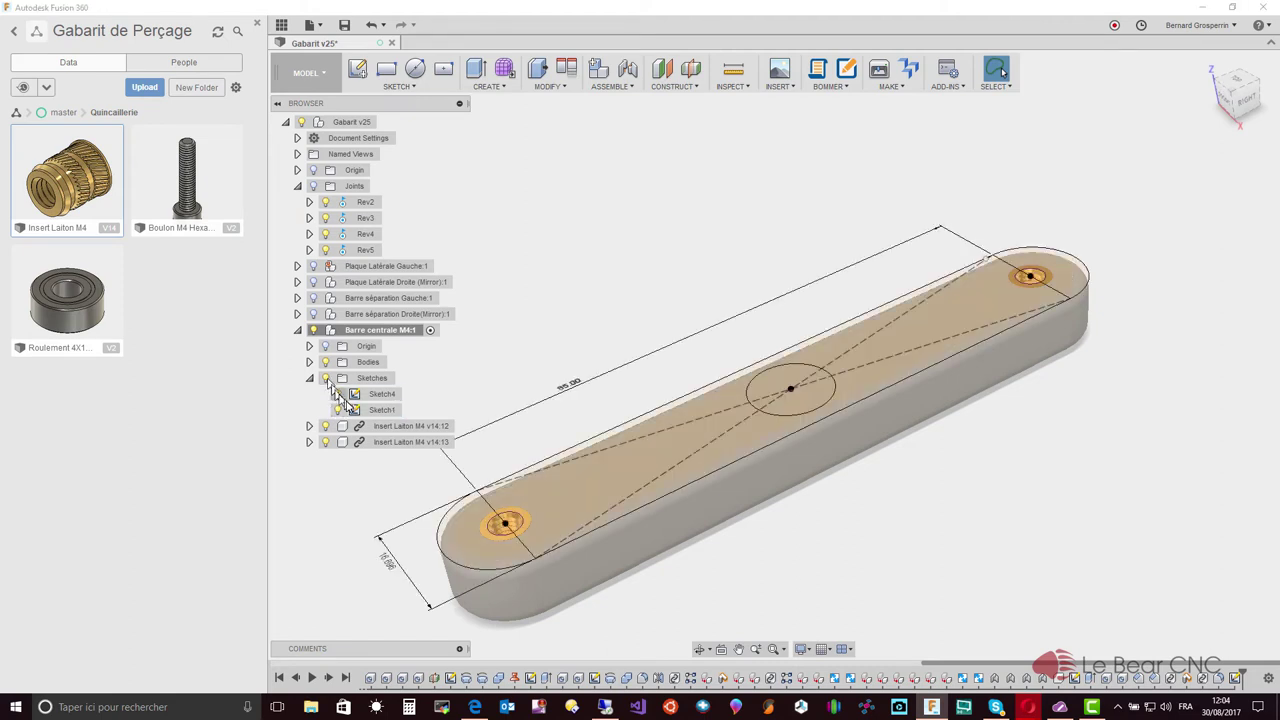
Extrude the circle profile 15 mm upward, joined to the bar.
click(815, 402)
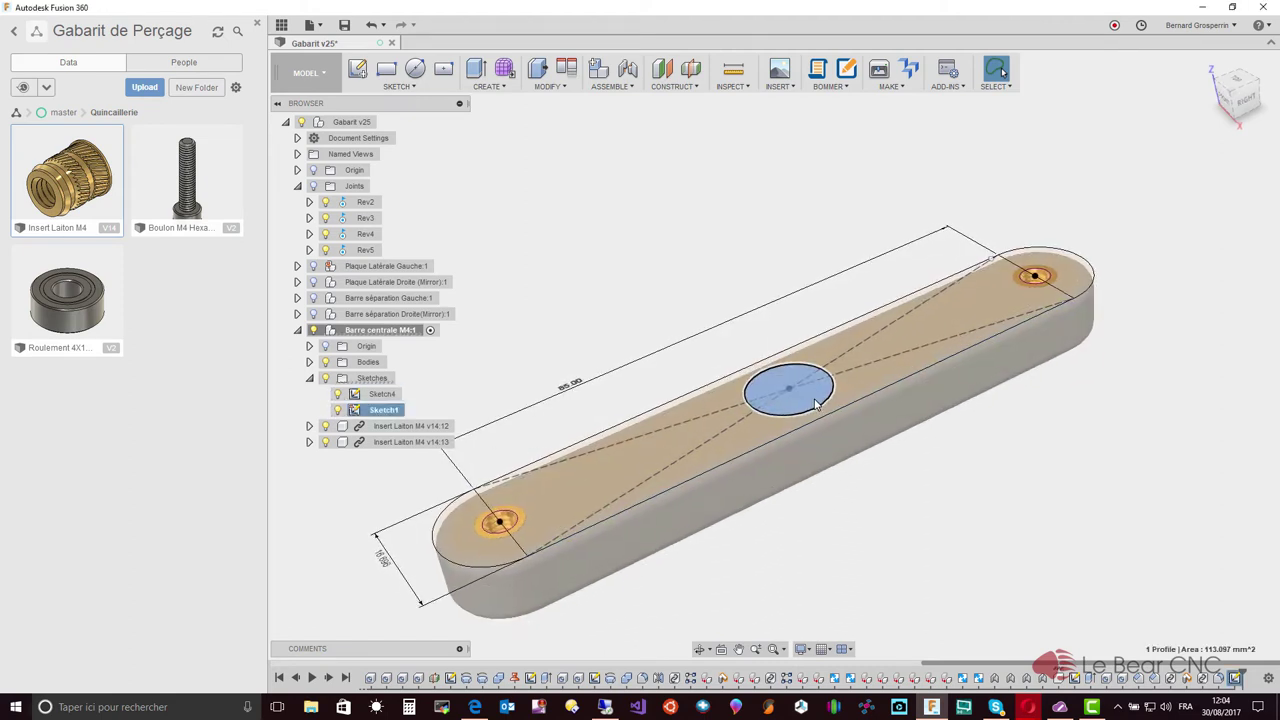
right_click(815, 402)
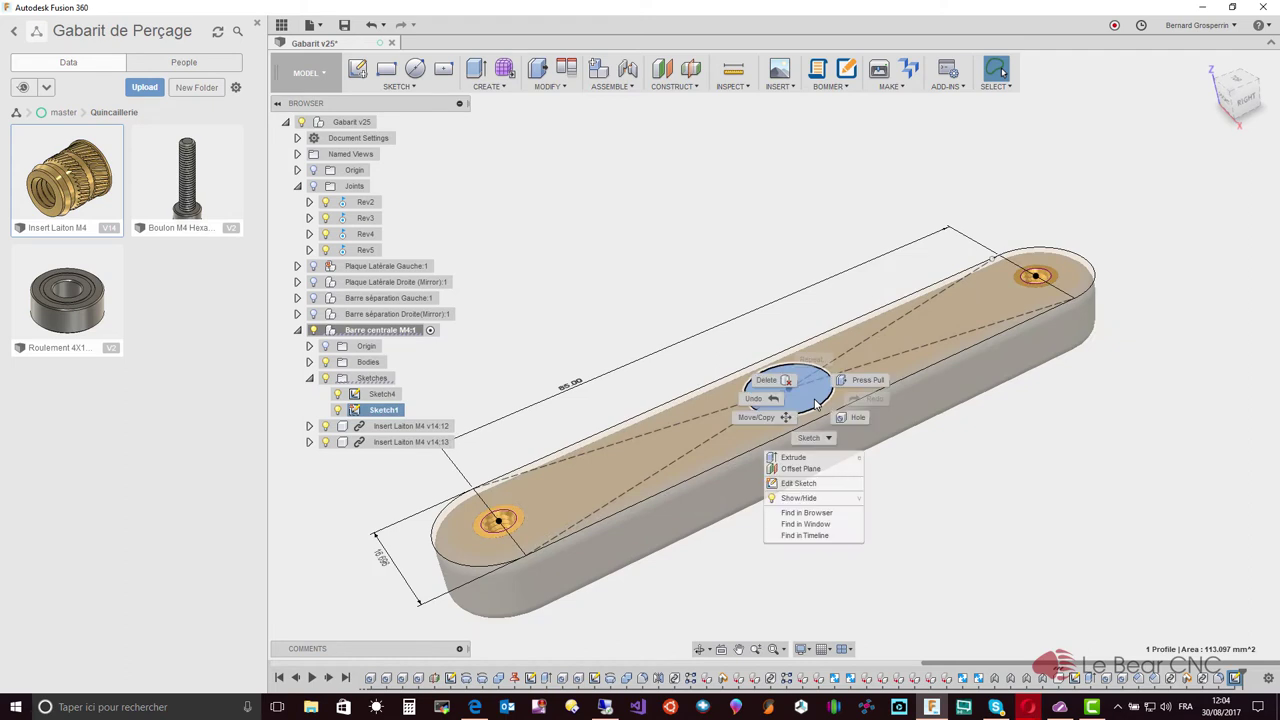
click(805, 457)
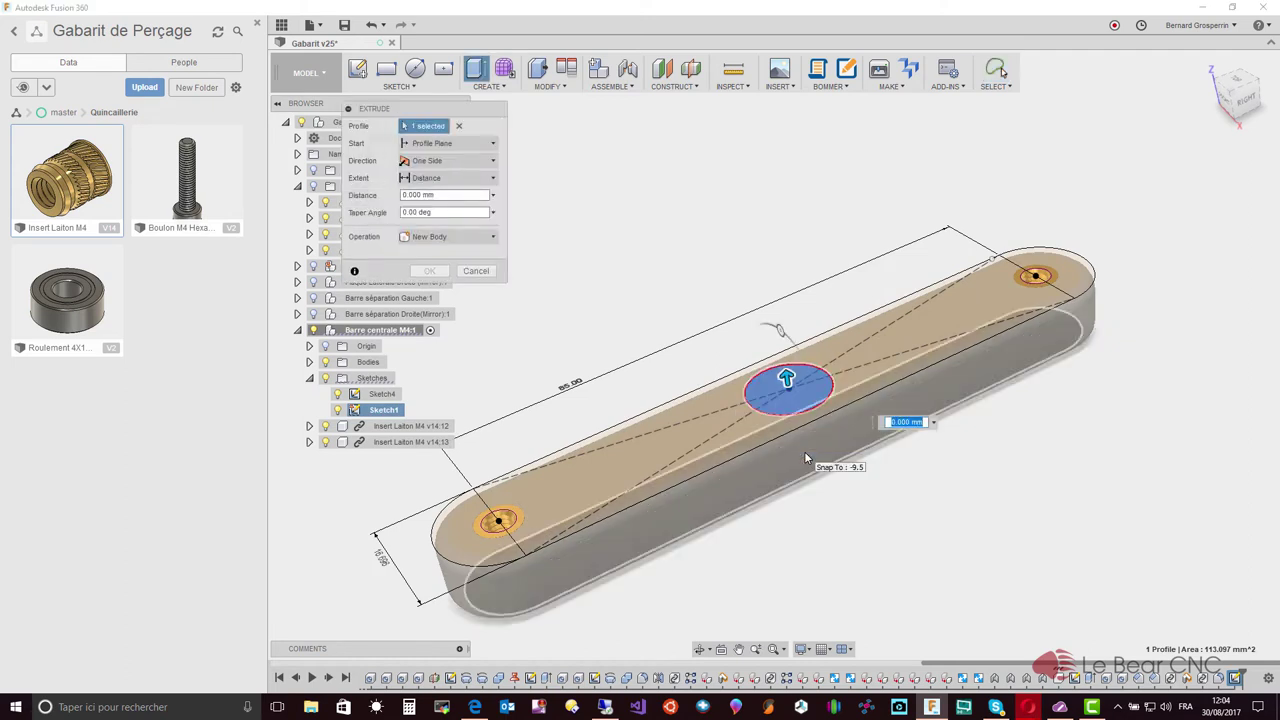
text(25)
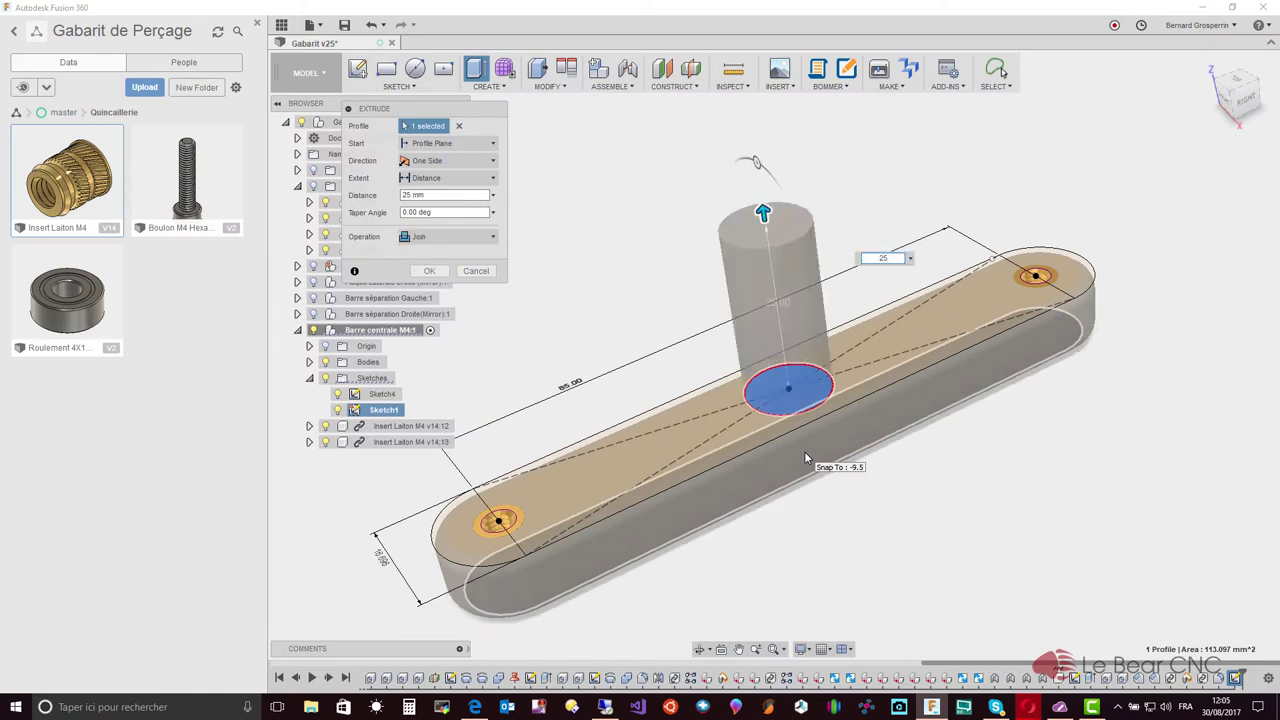
text(0)
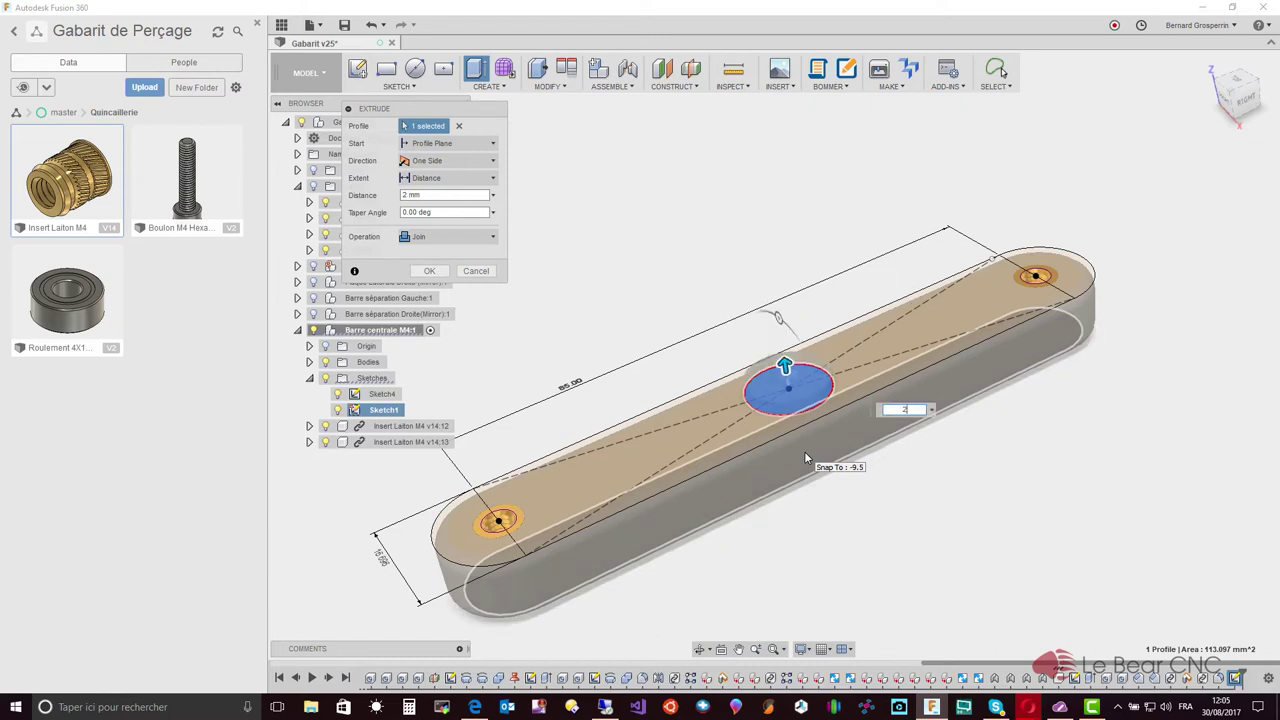
text(1)
text(5)
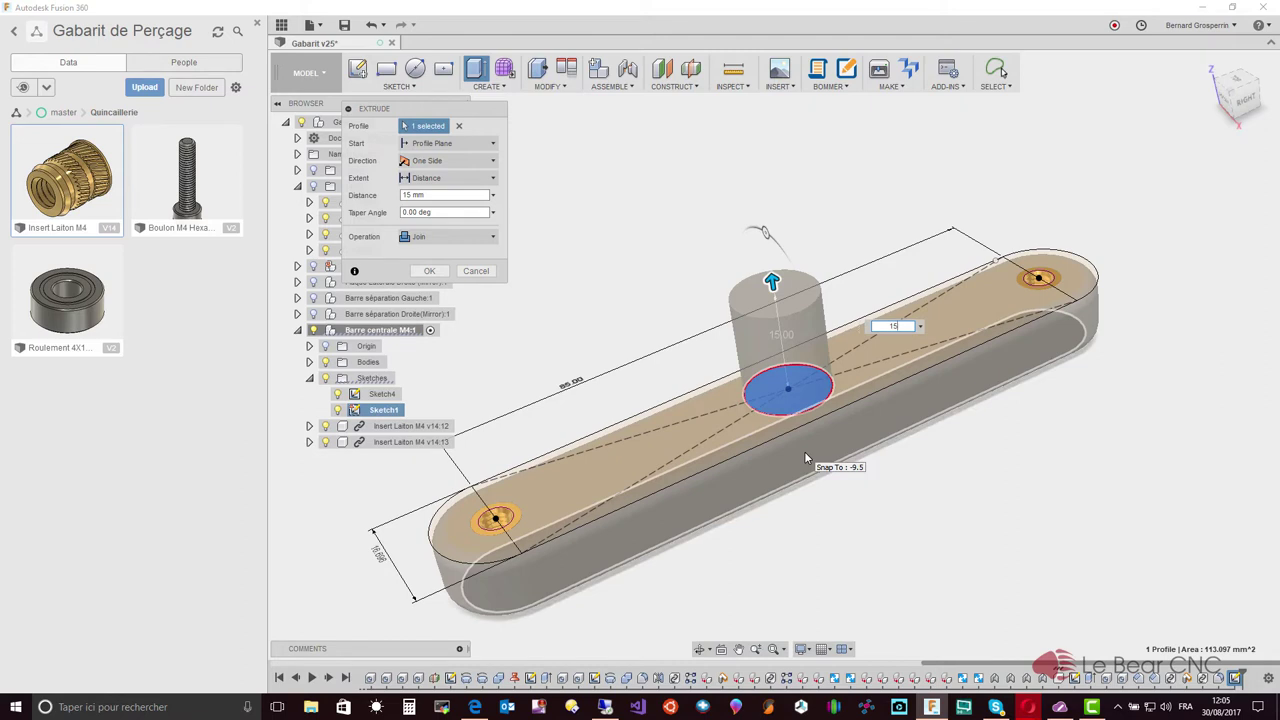
key(Return)
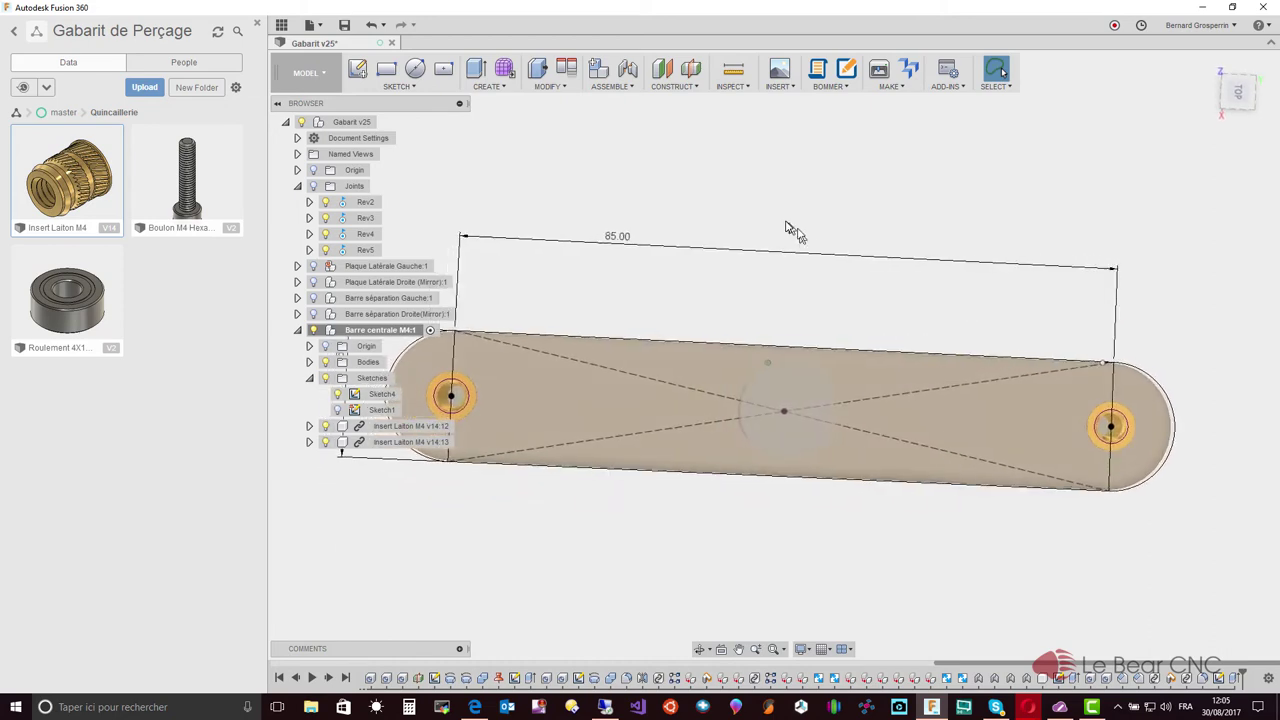
Start a hole on the cylinder's top face and position it at the boss centre.
mouse_move(790, 230)
shift+middle_down()
mouse_move(771, 234)
mouse_move(808, 368)
mouse_move(850, 397)
mouse_move(803, 379)
shift+middle_up()
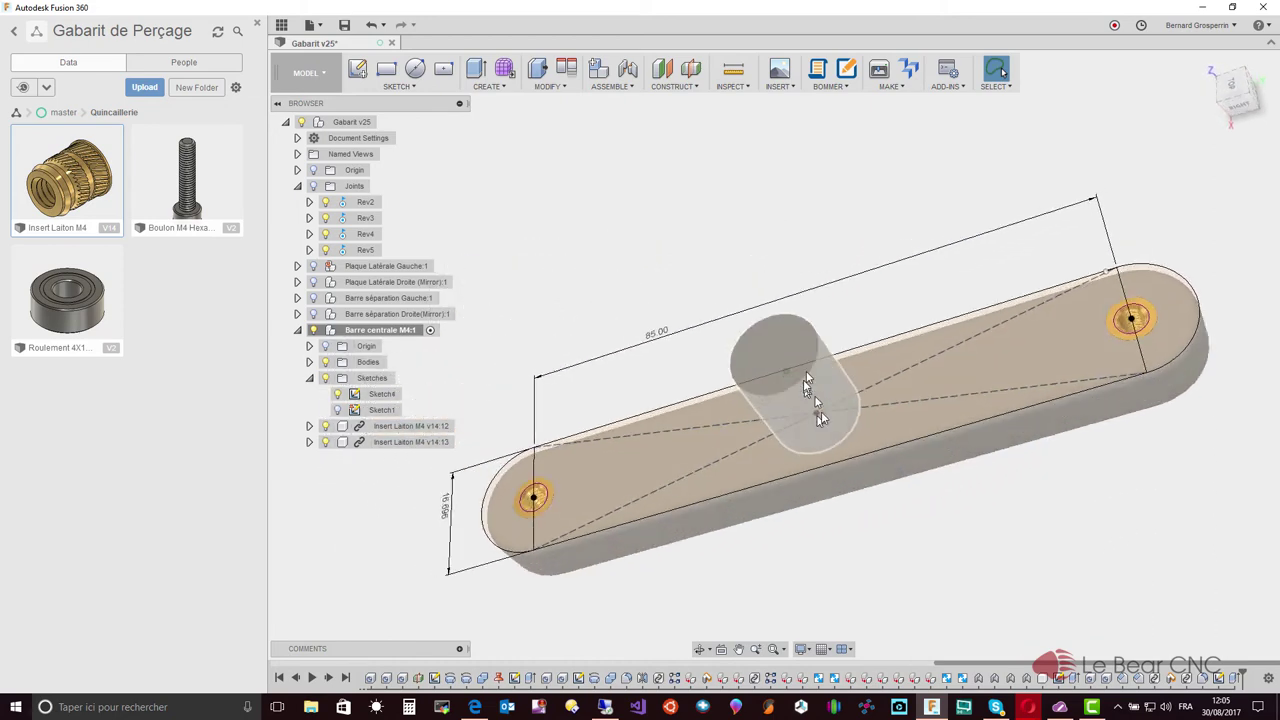
click(484, 88)
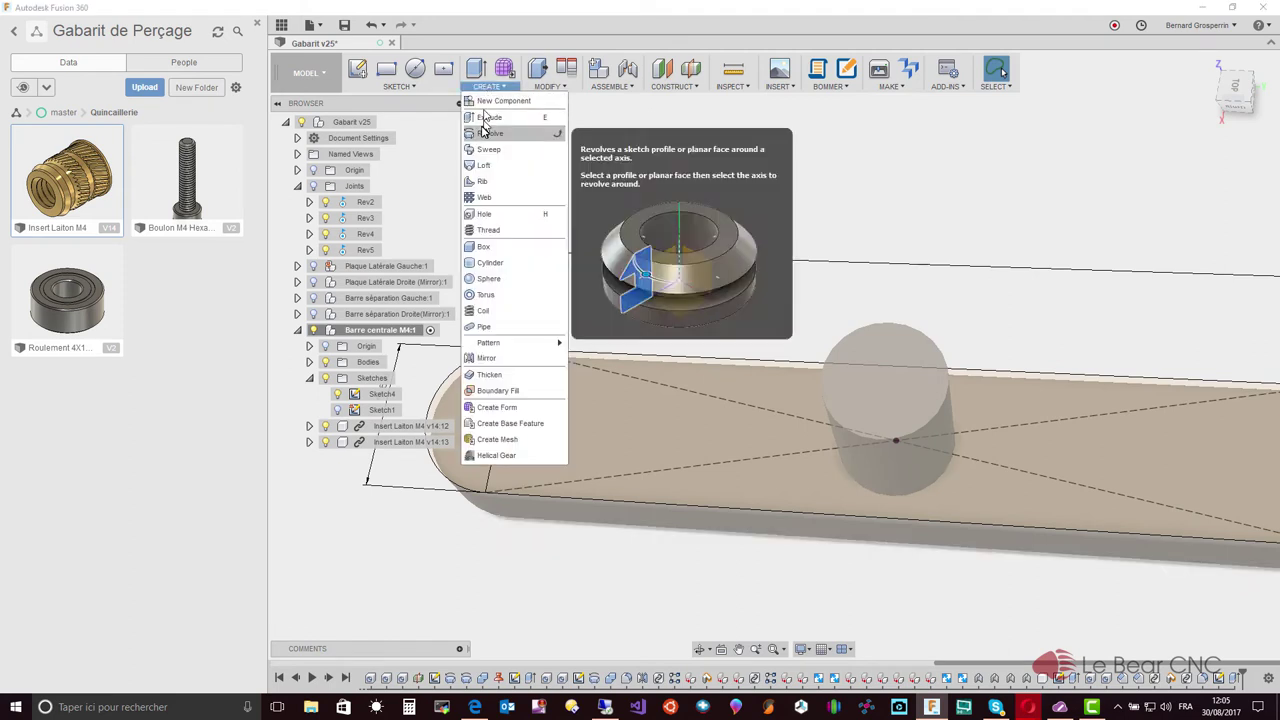
click(500, 216)
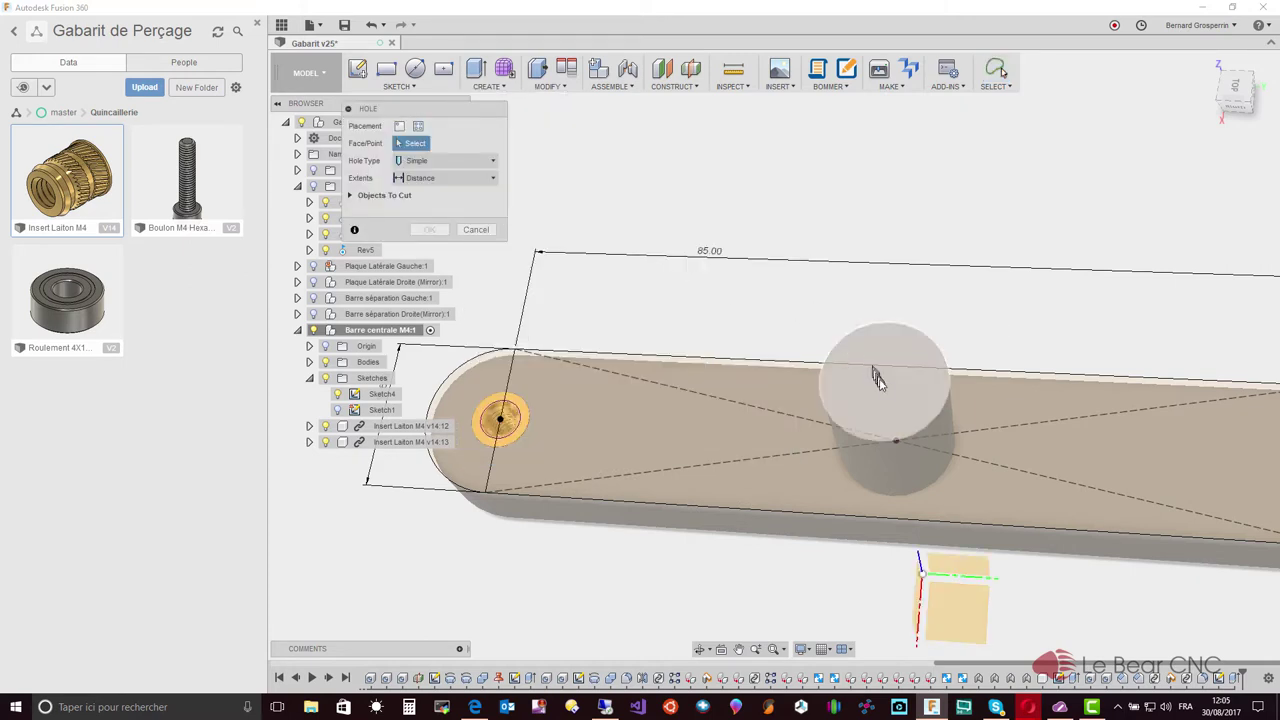
scroll(886, 393, up, 2)
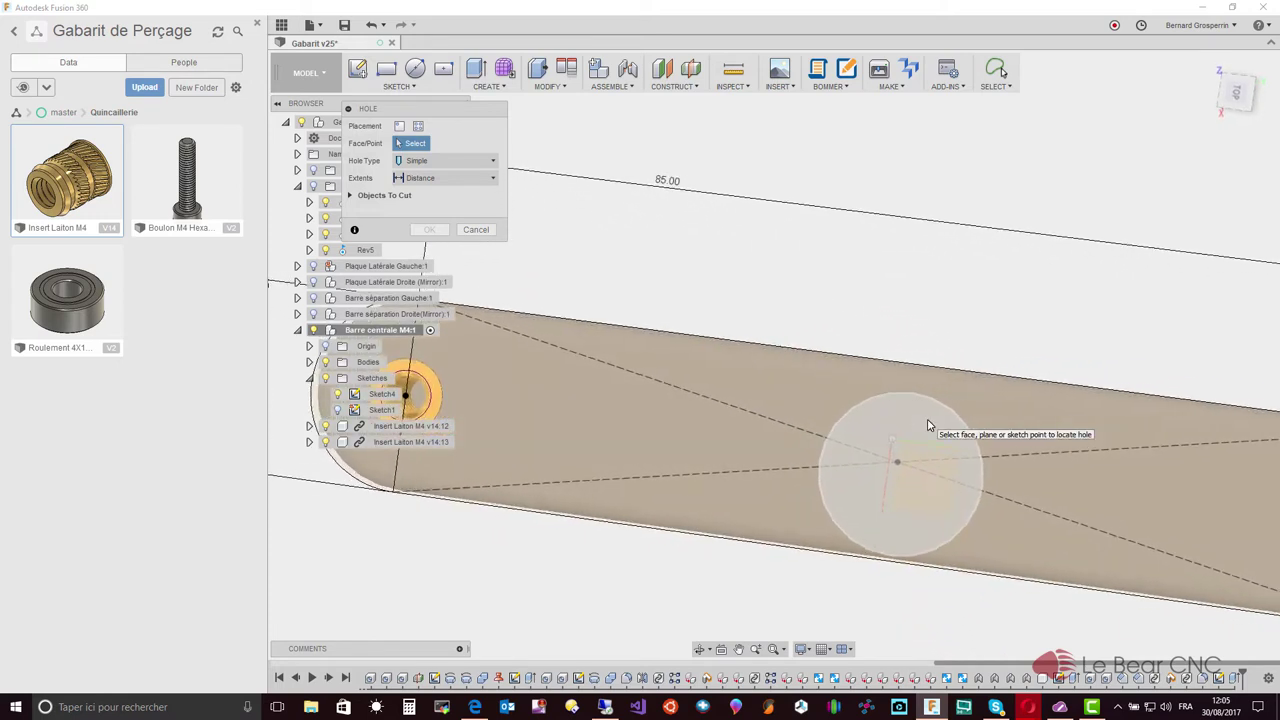
click(928, 425)
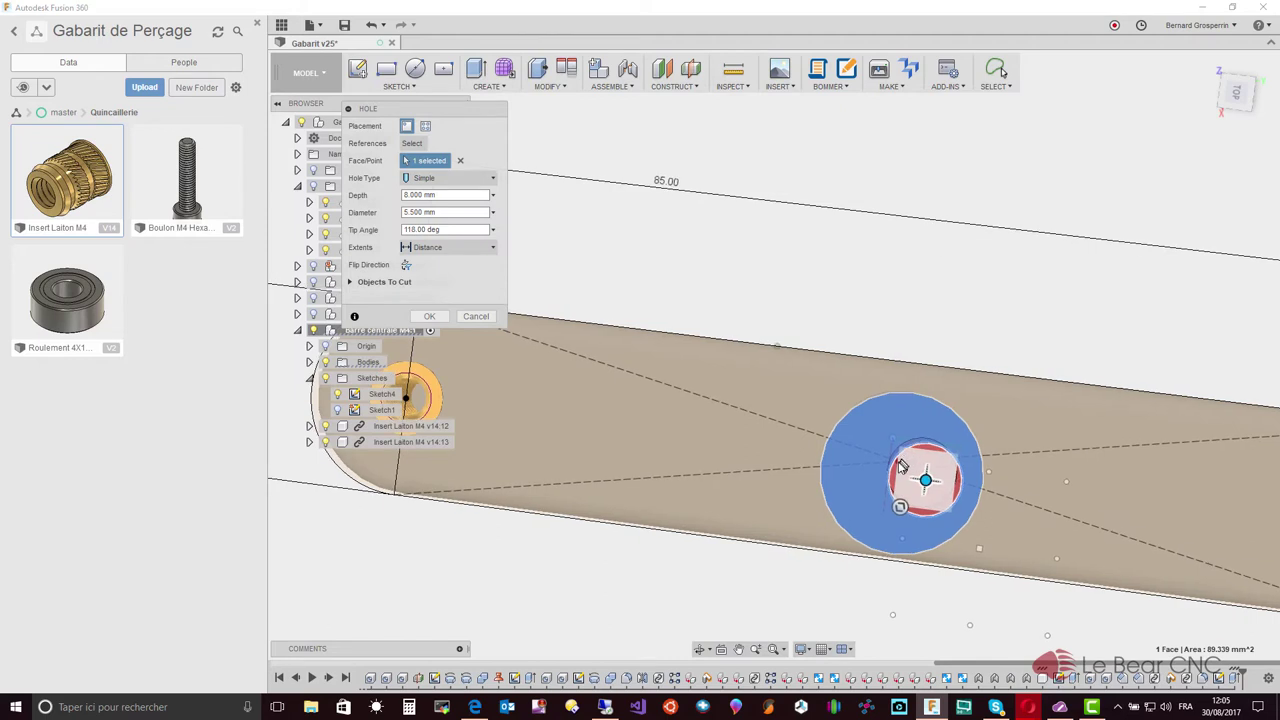
drag(910, 474, 945, 478)
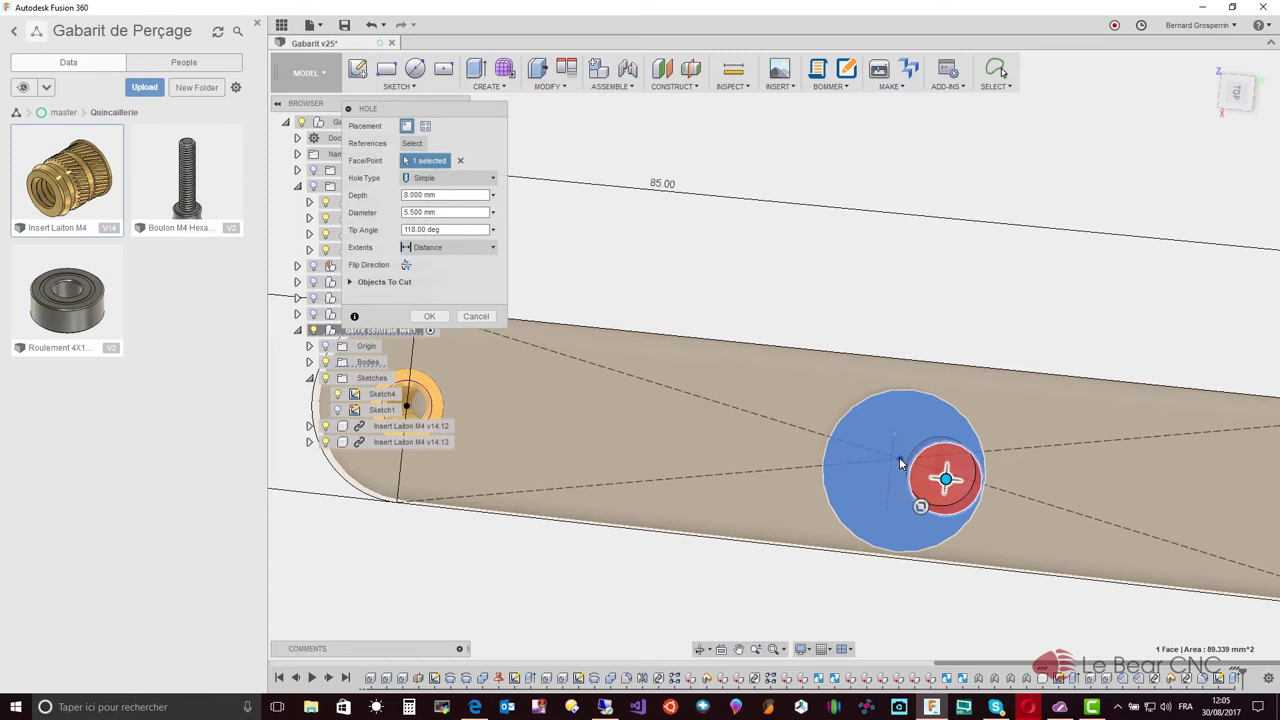
drag(946, 478, 903, 470)
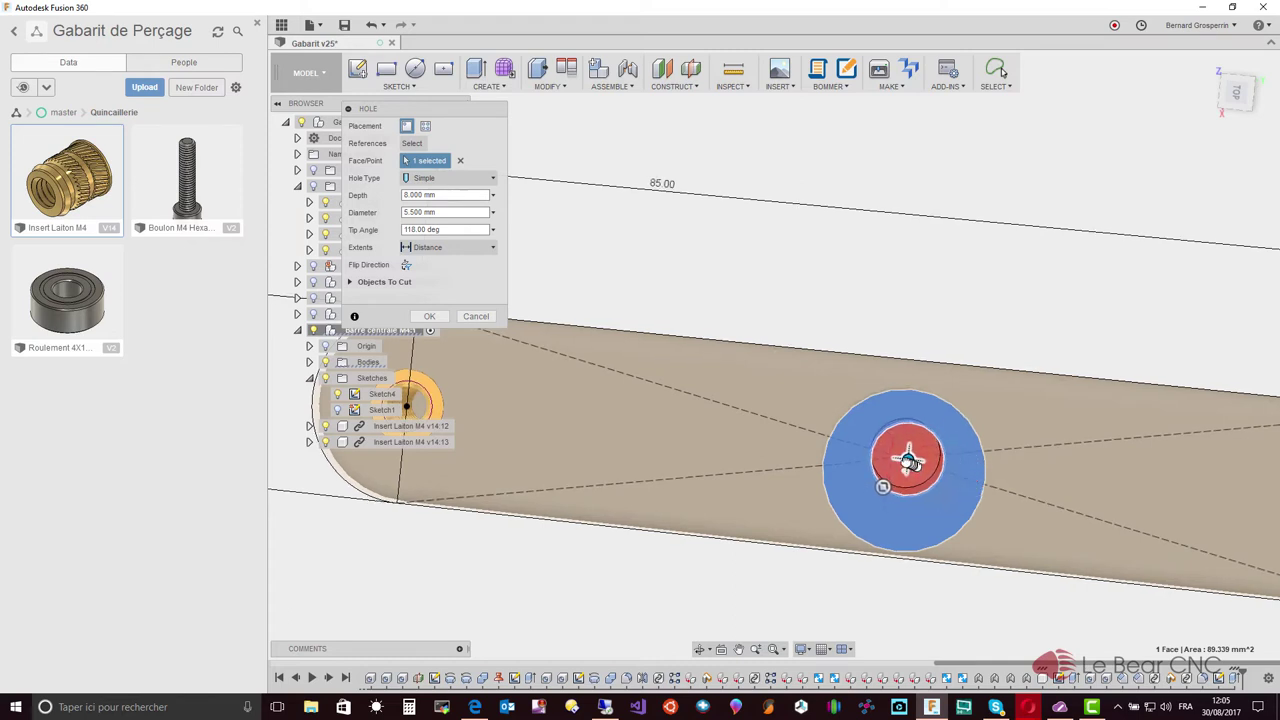
shift+middle_drag(903, 470, 1016, 502)
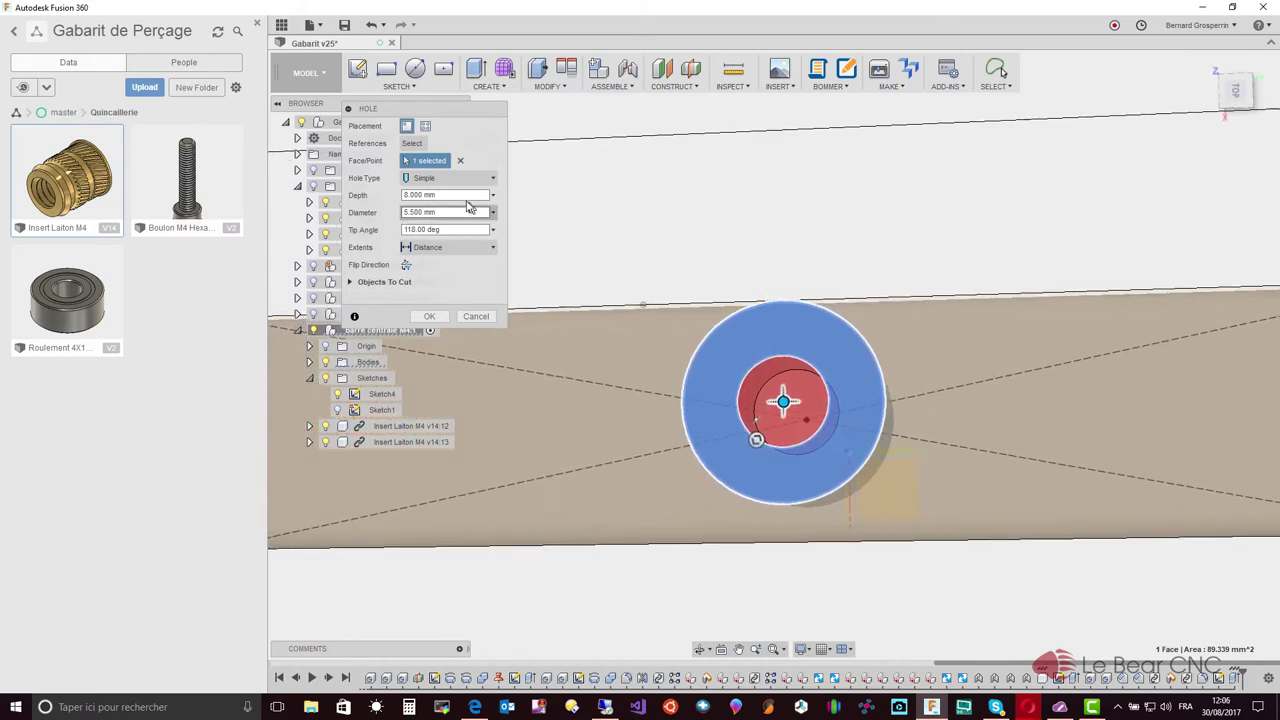
Set the hole depth to 35 mm and diameter to 4.05 mm, and create it.
click(433, 194)
drag(433, 194, 395, 195)
text(35.000)
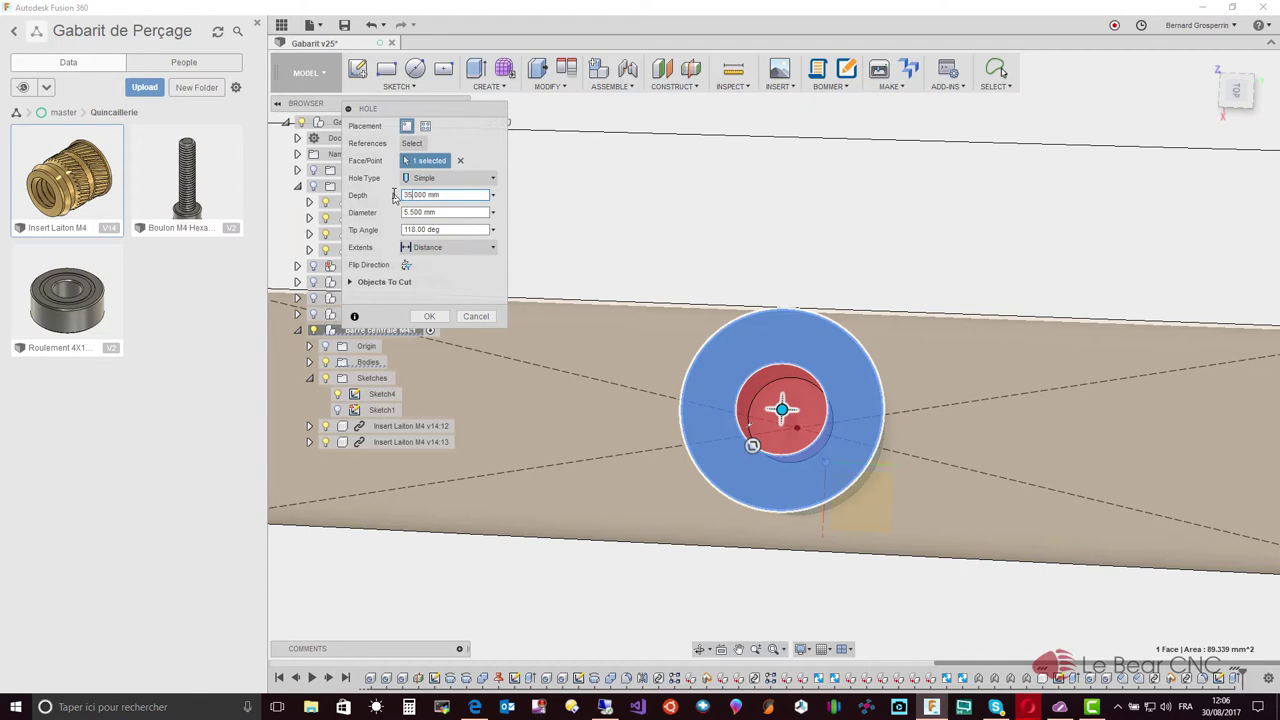
click(420, 212)
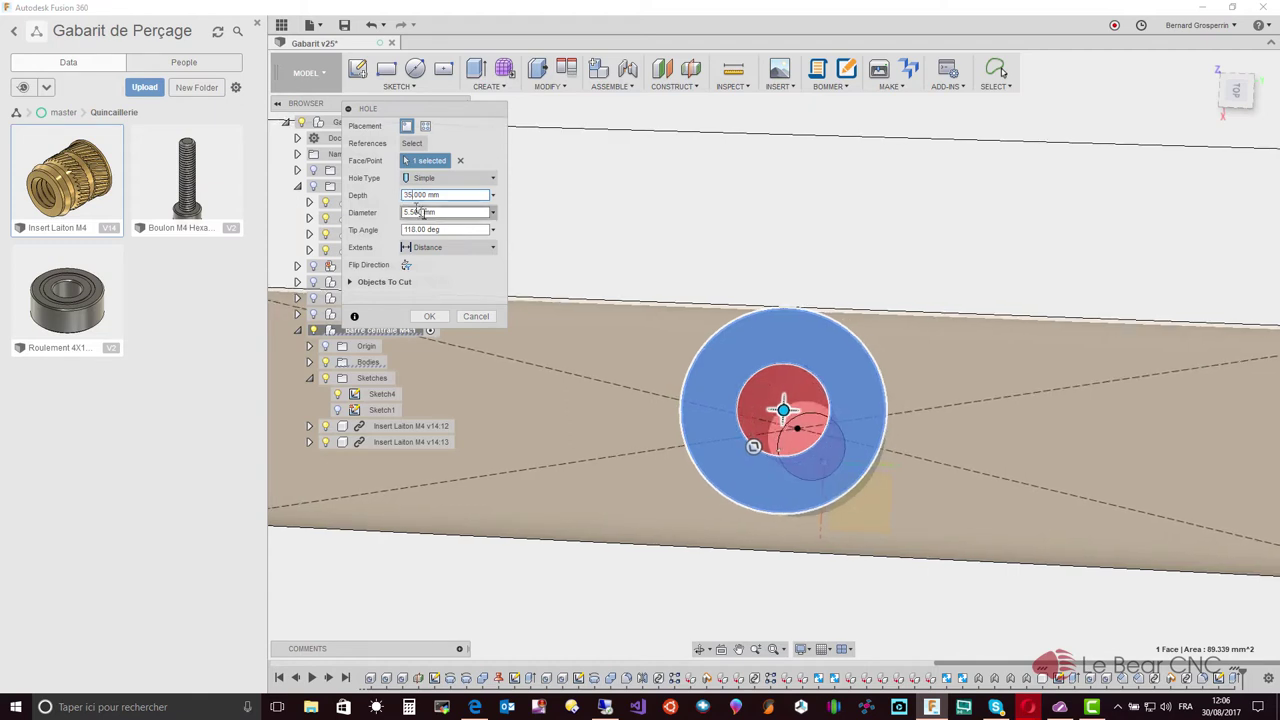
drag(403, 212, 455, 212)
text(4.1)
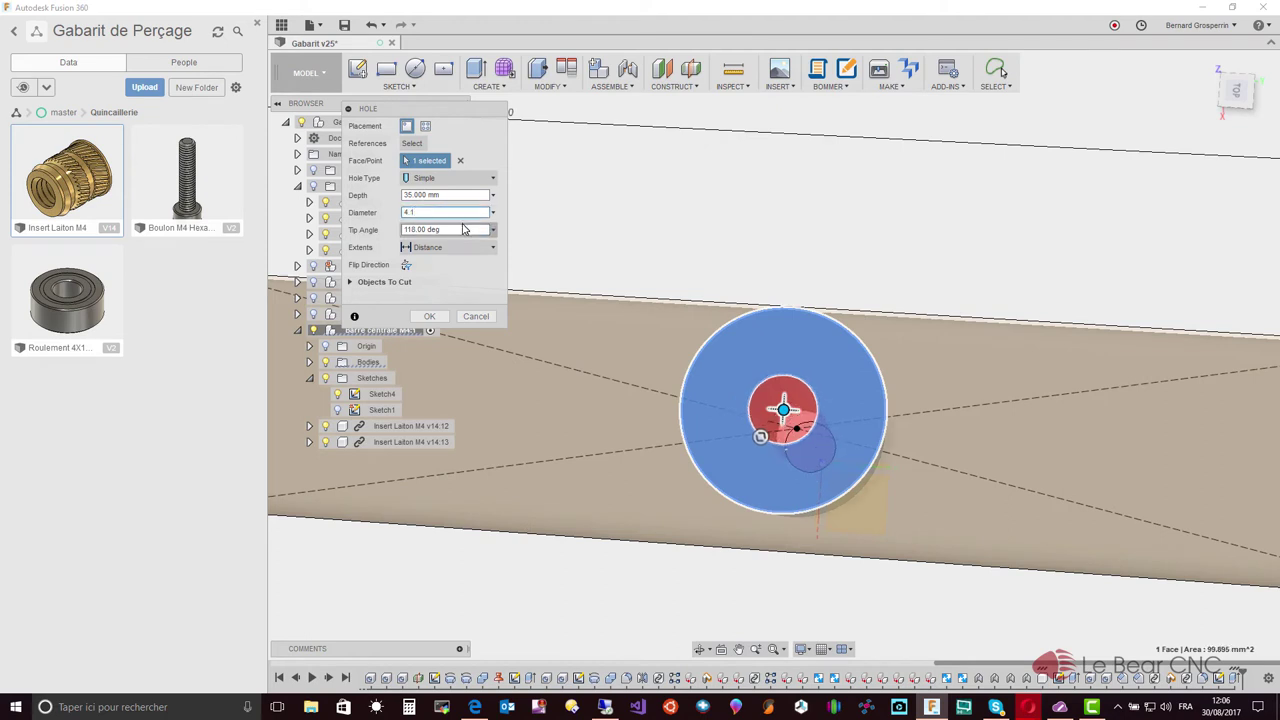
key(BackSpace)
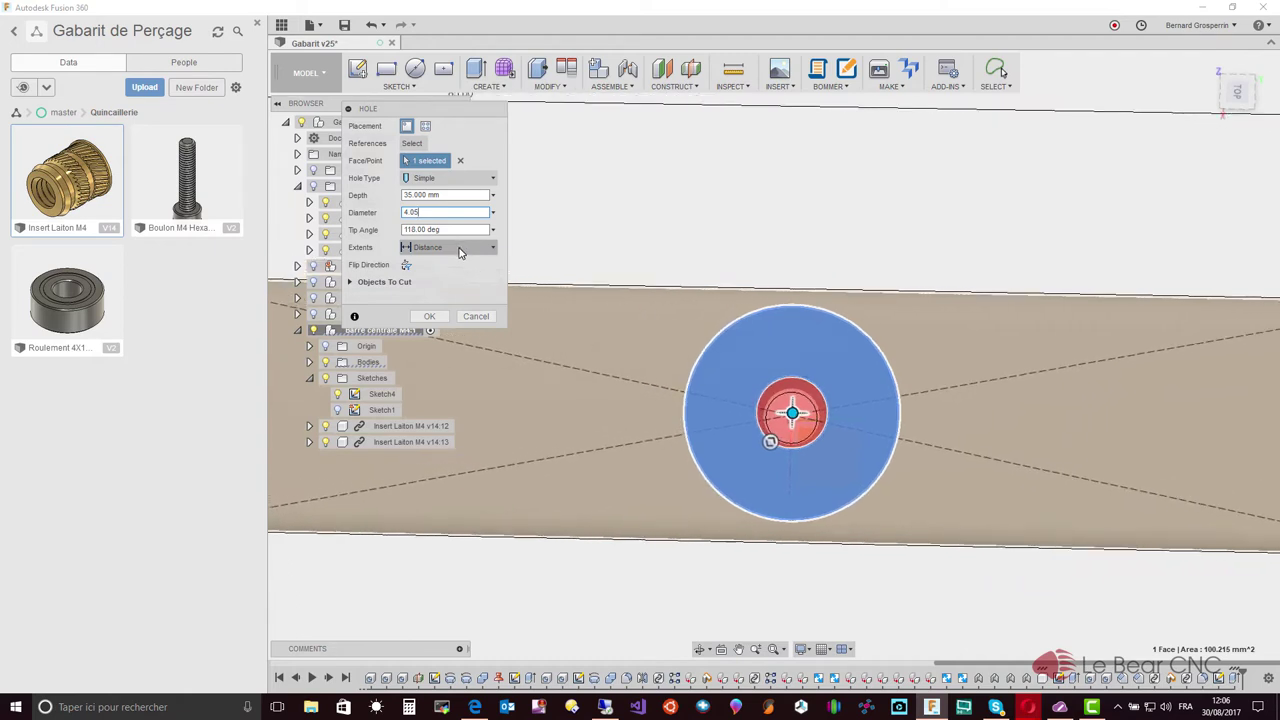
click(443, 315)
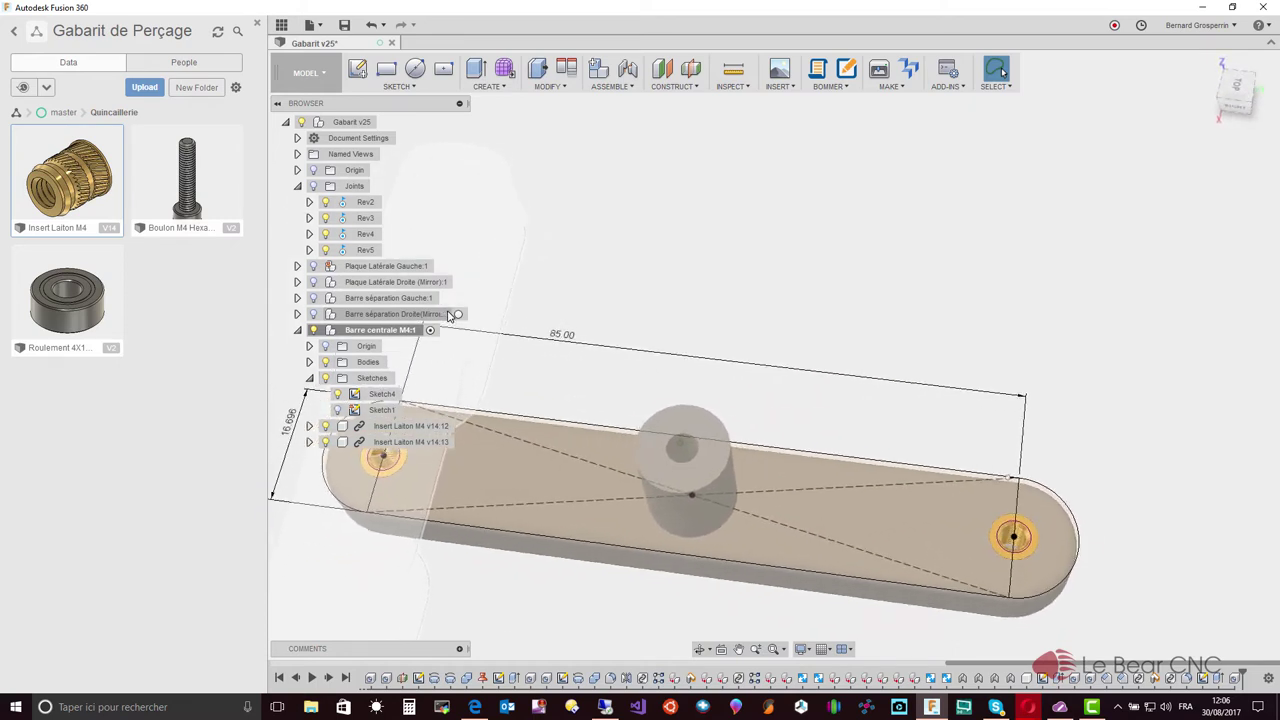
Hide the bar's sketches and fillet the boss's base edge with a 4 mm radius.
click(325, 378)
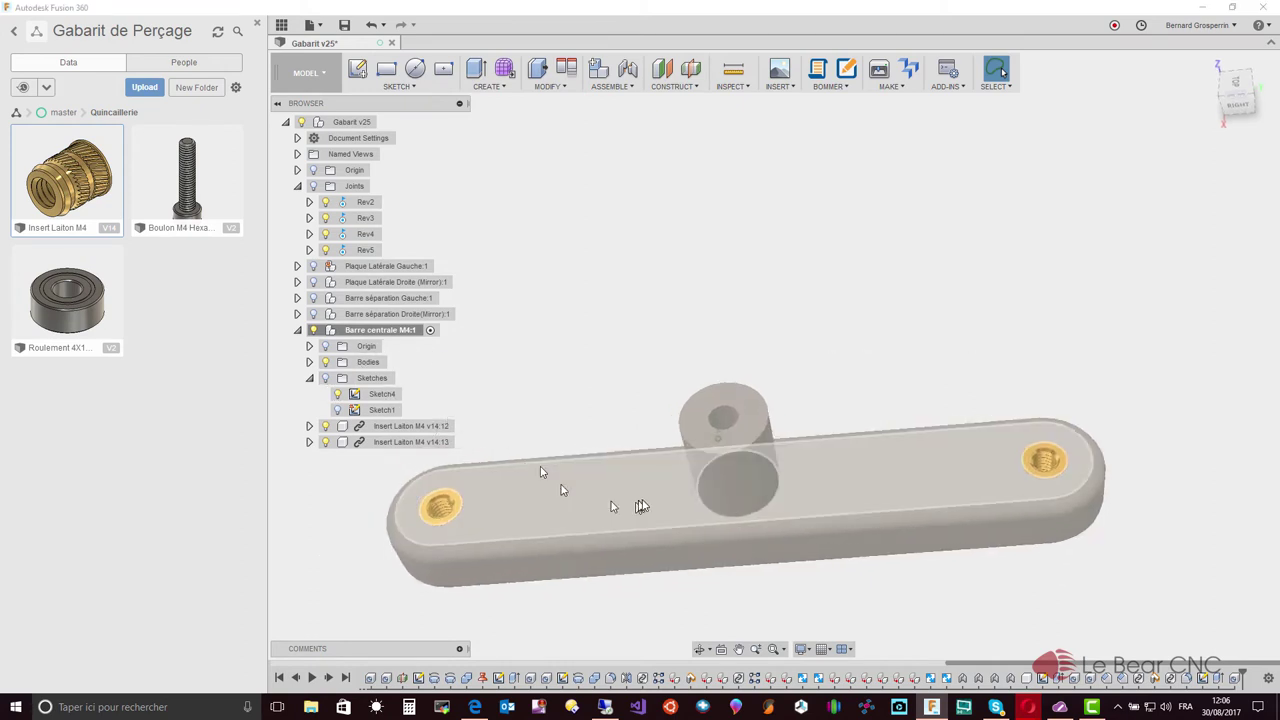
shift+middle_drag(761, 517, 678, 420)
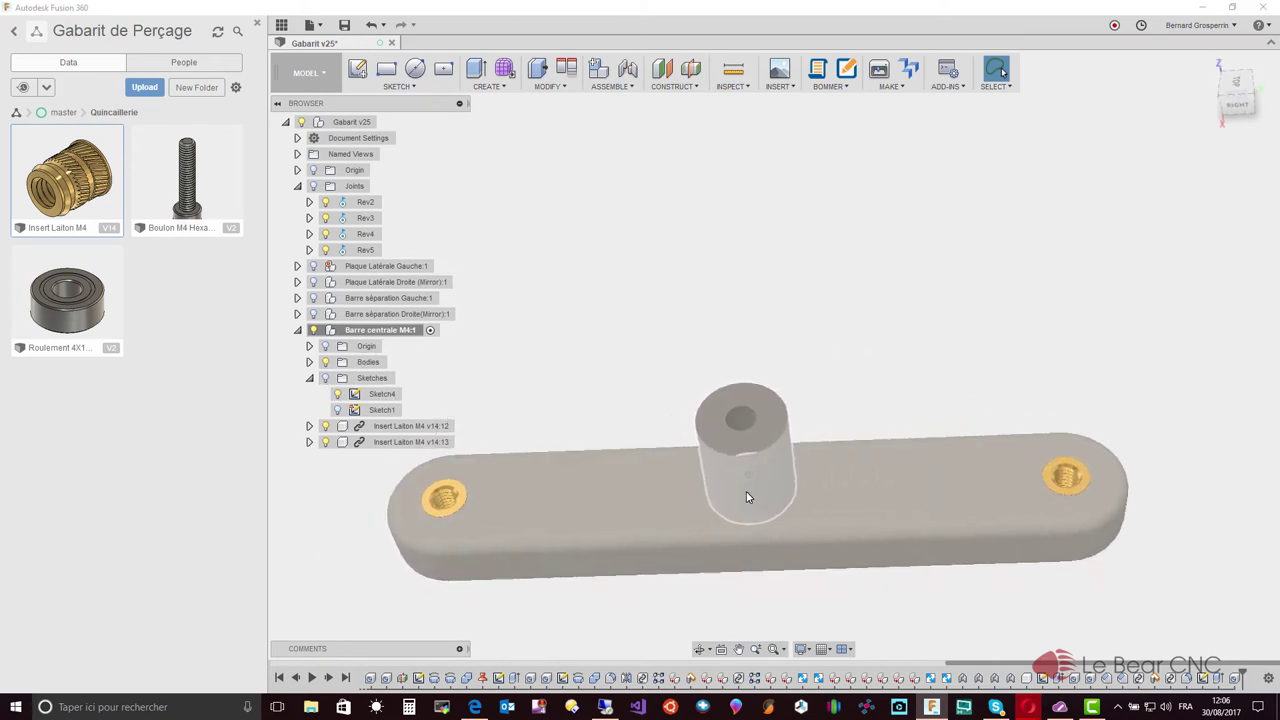
click(557, 88)
click(548, 118)
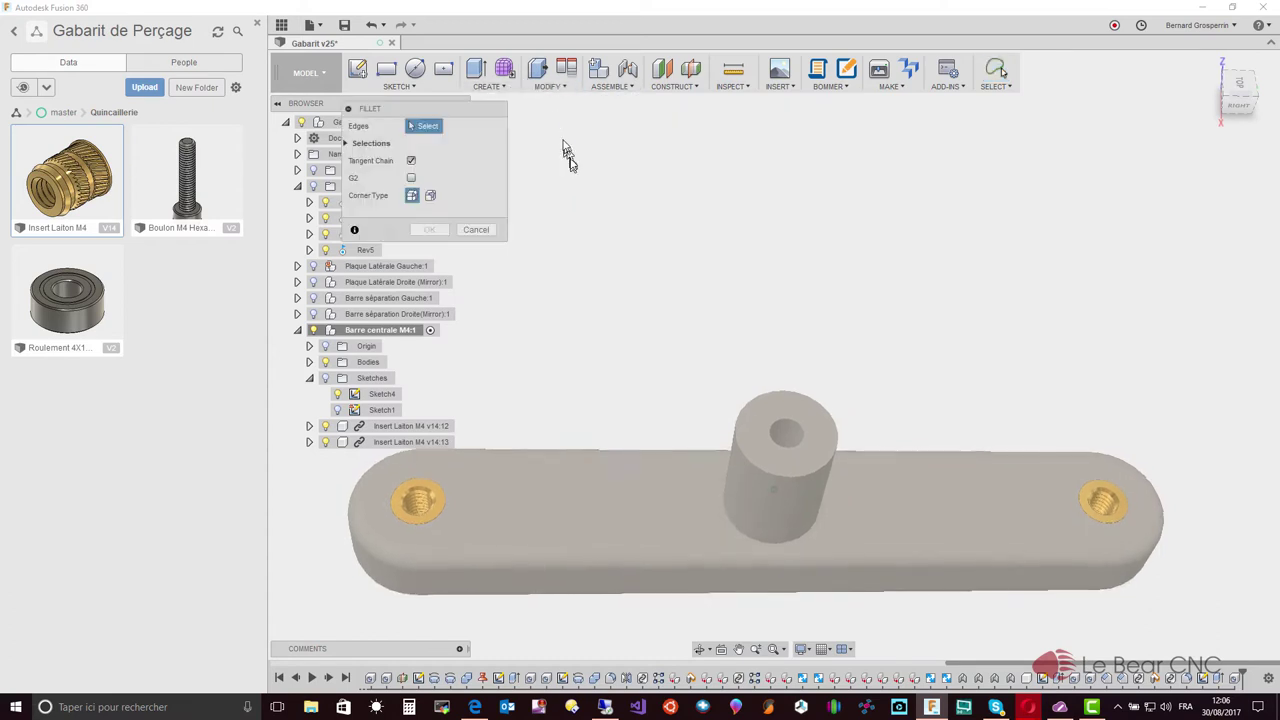
click(724, 518)
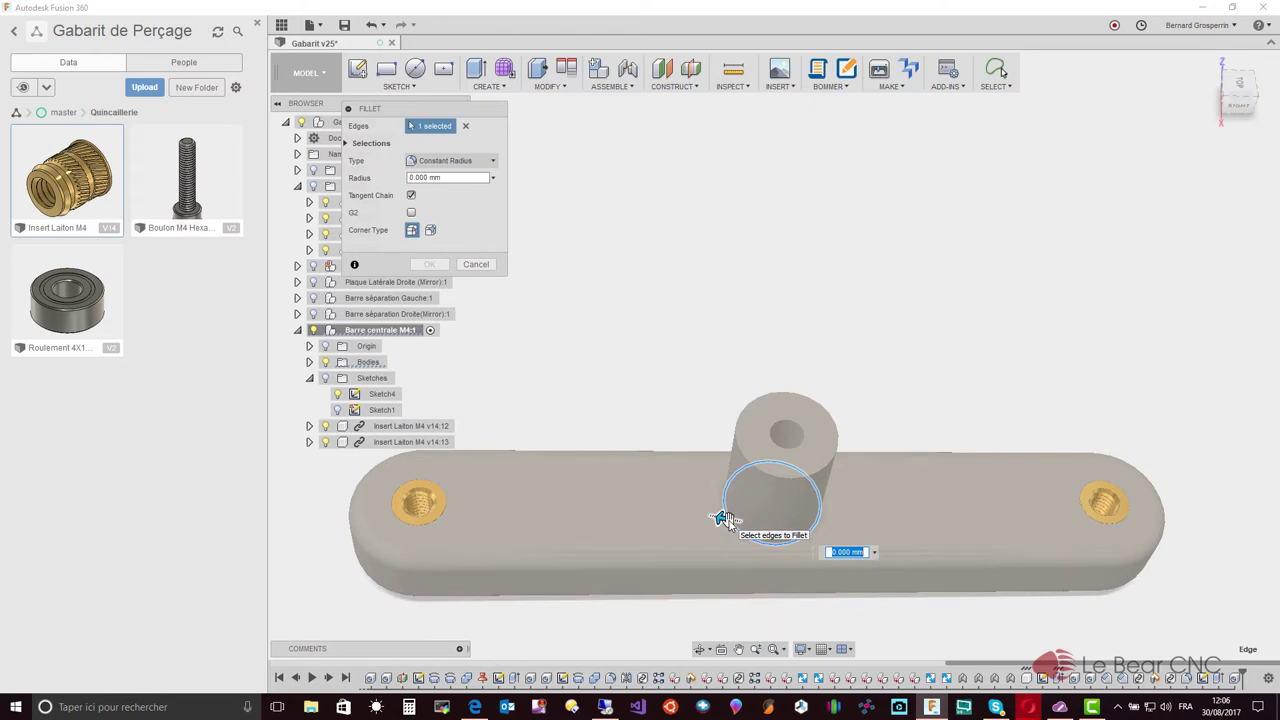
text(4)
key(Return)
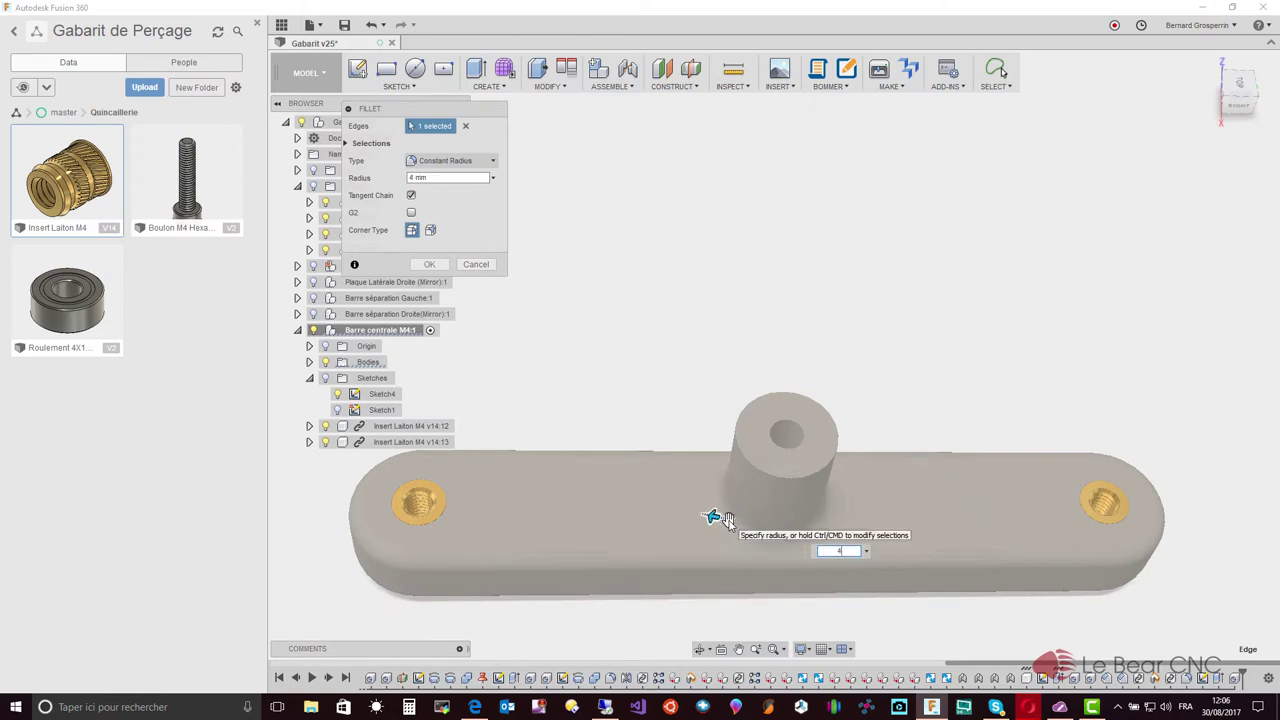
shift+middle_drag(728, 520, 757, 624)
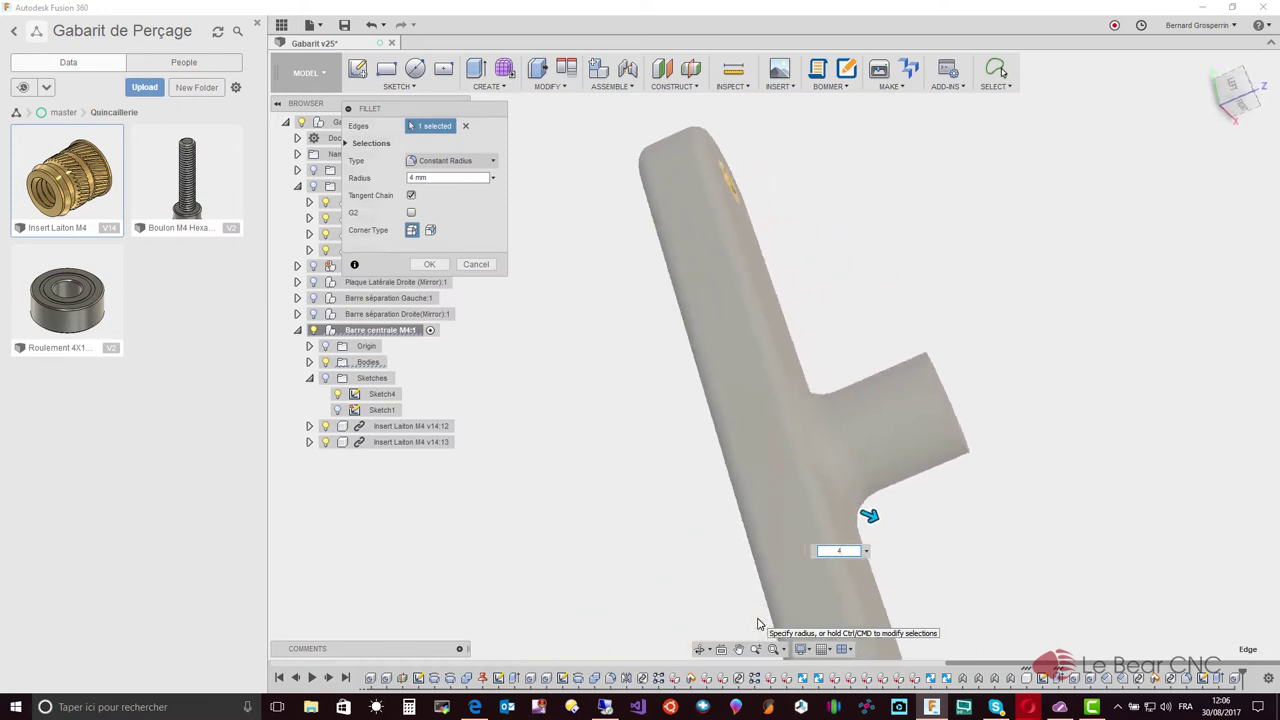
key(Return)
Start a fillet on the boss's top edge, then cancel it.
shift+middle_drag(757, 624, 757, 620)
scroll(805, 424, up, 3)
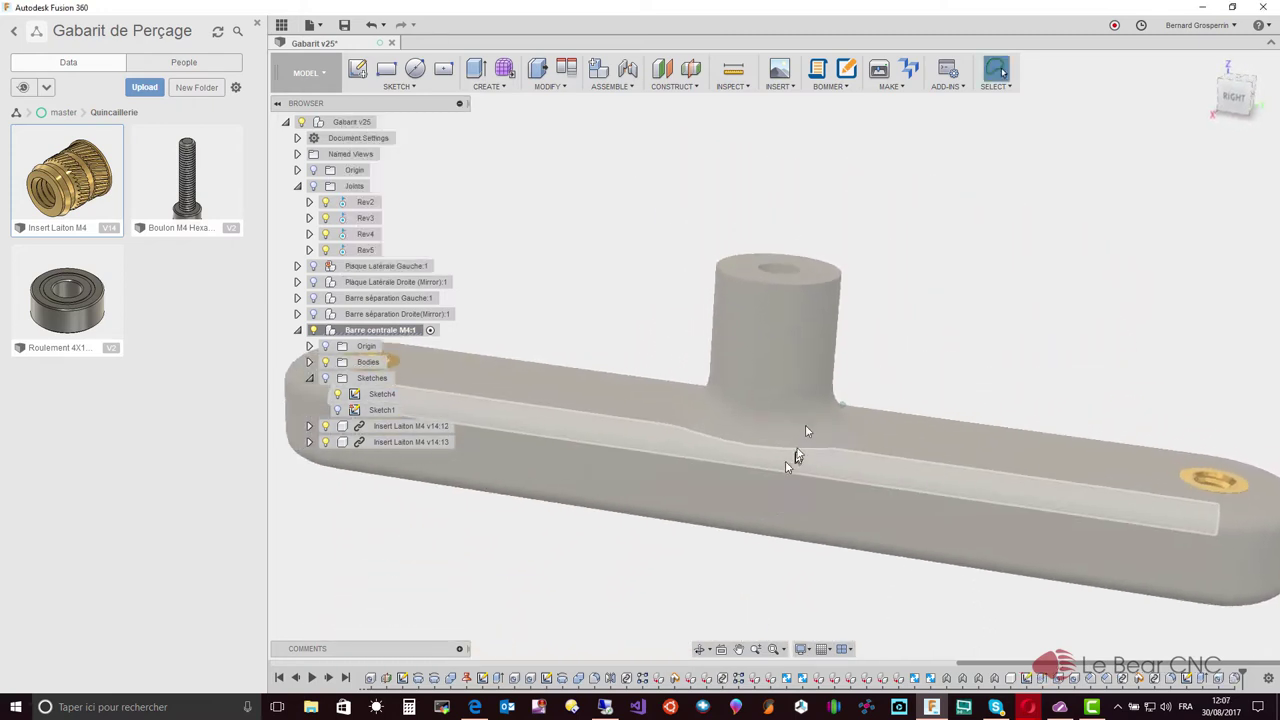
scroll(820, 403, up, 3)
shift+middle_drag(828, 385, 835, 372)
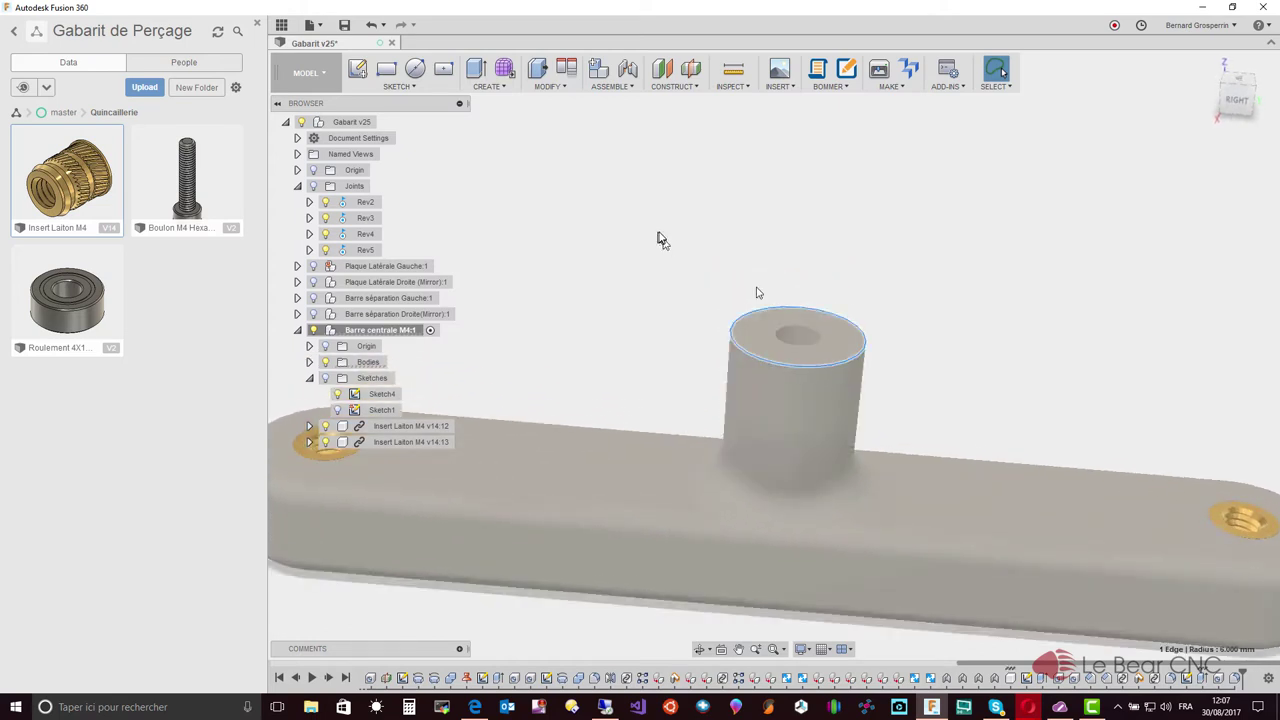
click(542, 93)
click(557, 114)
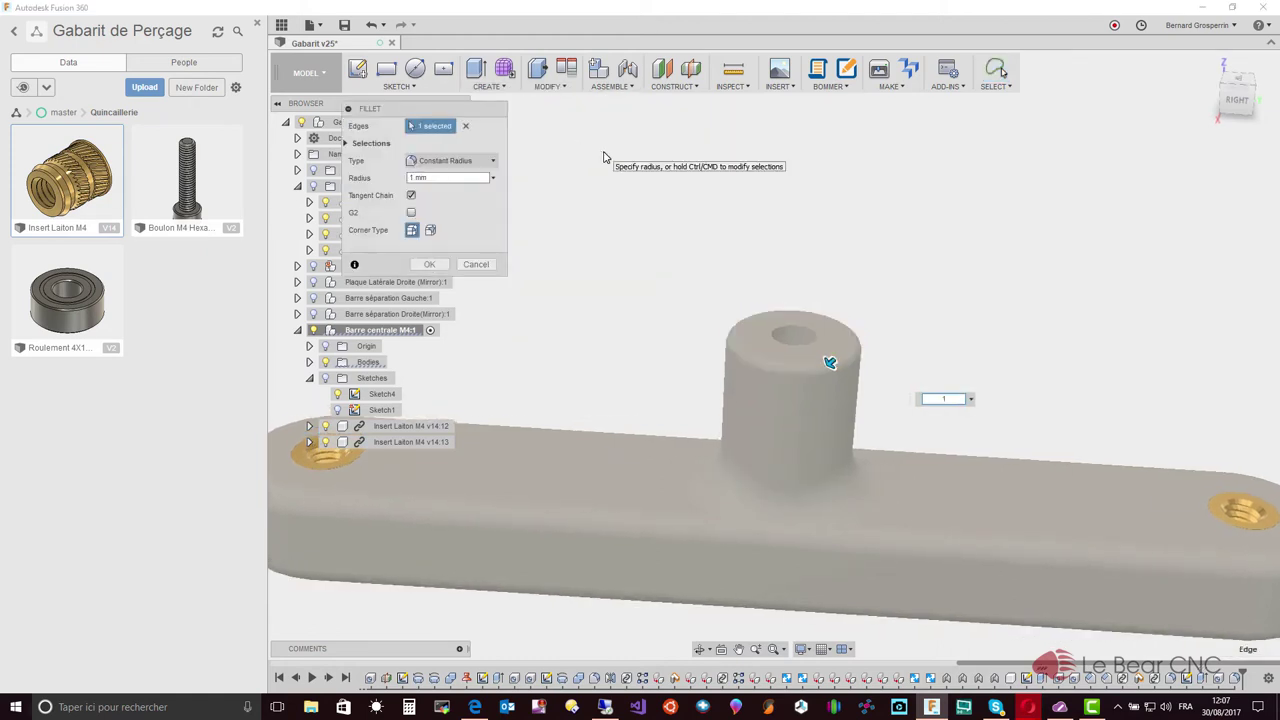
key(Escape)
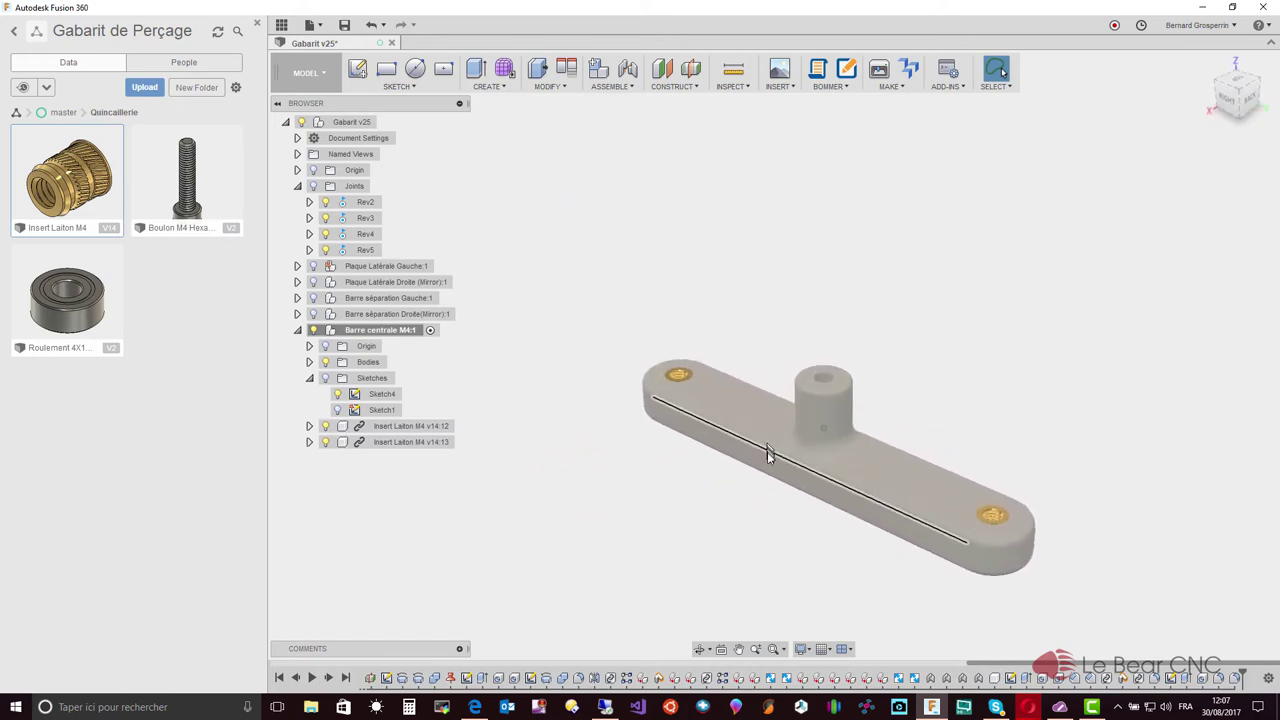
Select Body1 of the central bar in the browser.
click(770, 470)
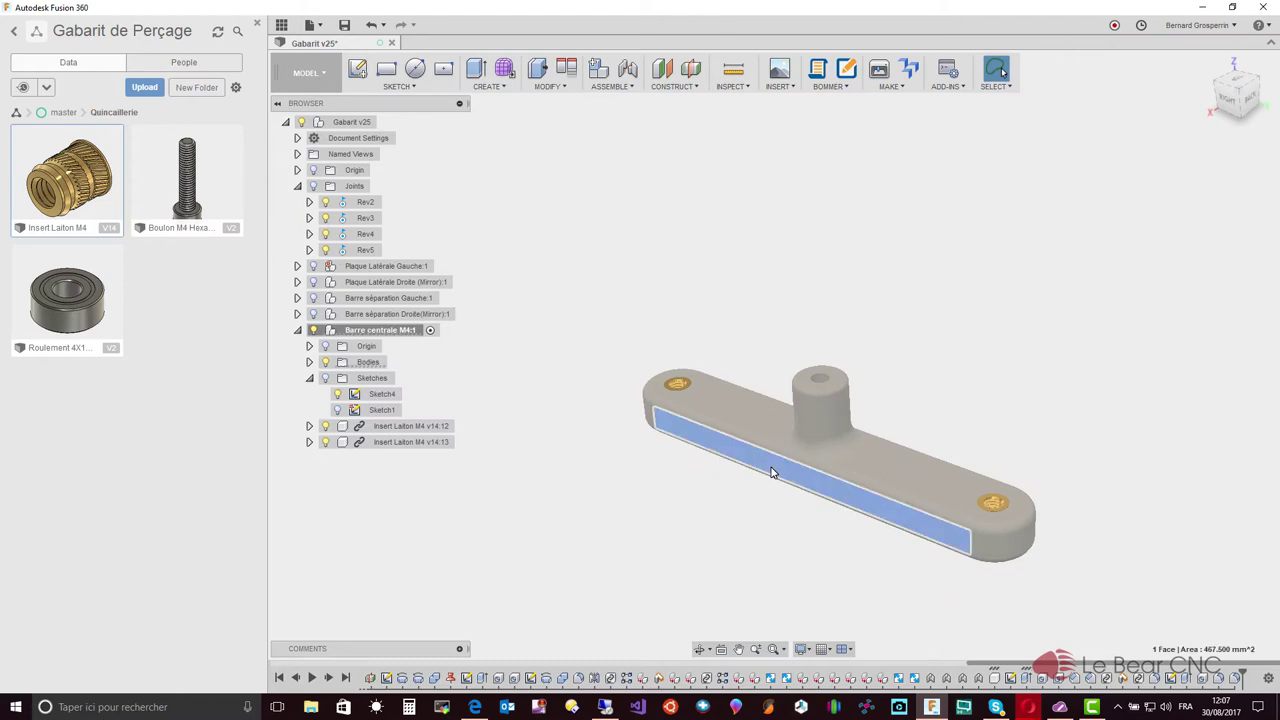
click(771, 472)
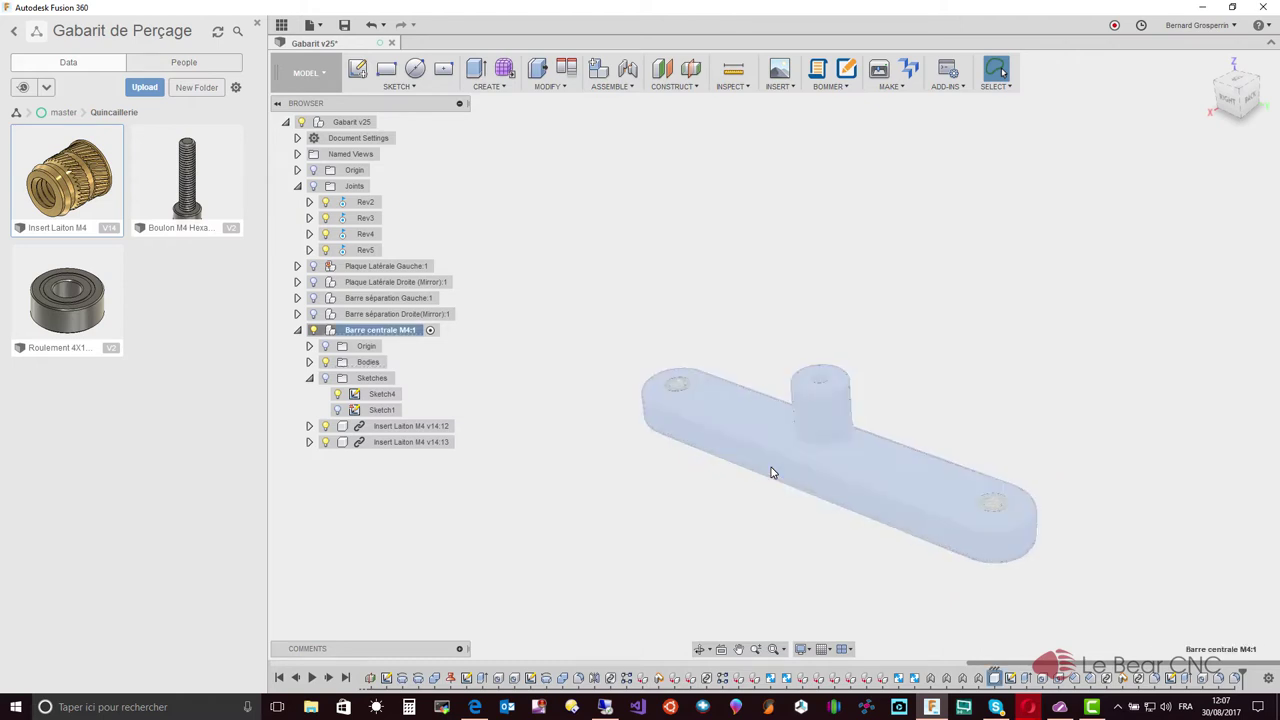
click(309, 362)
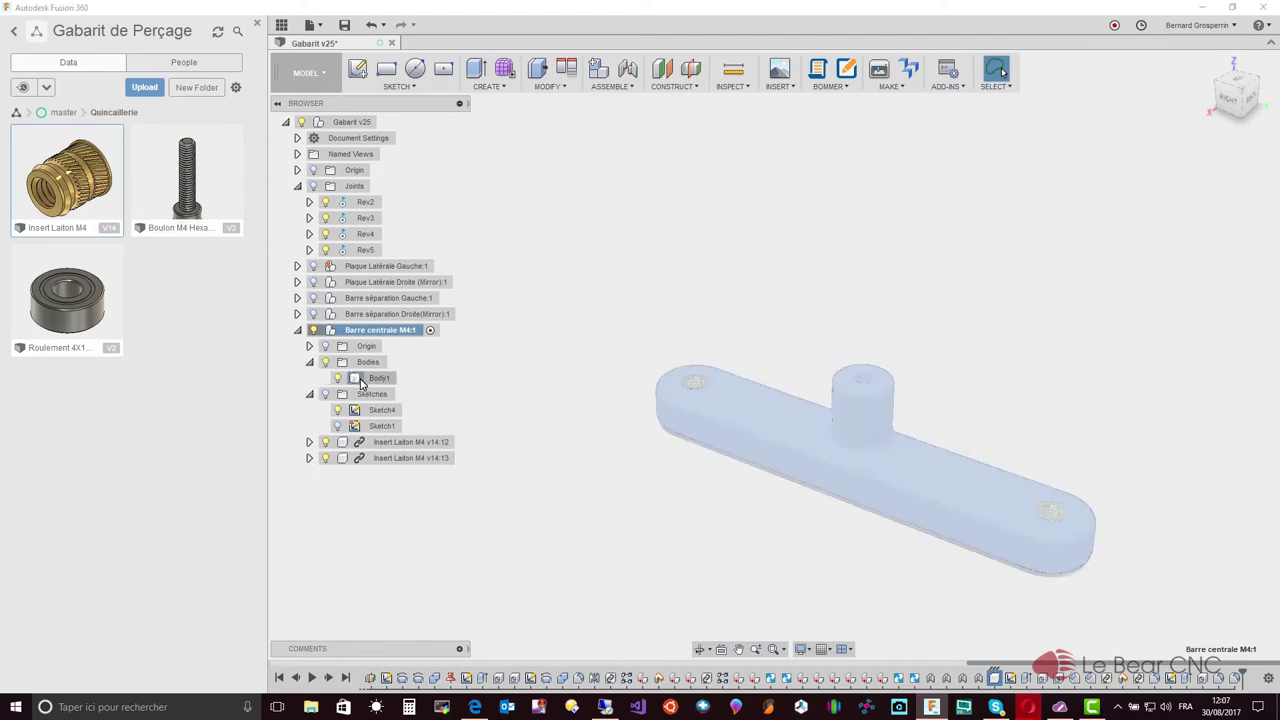
click(362, 382)
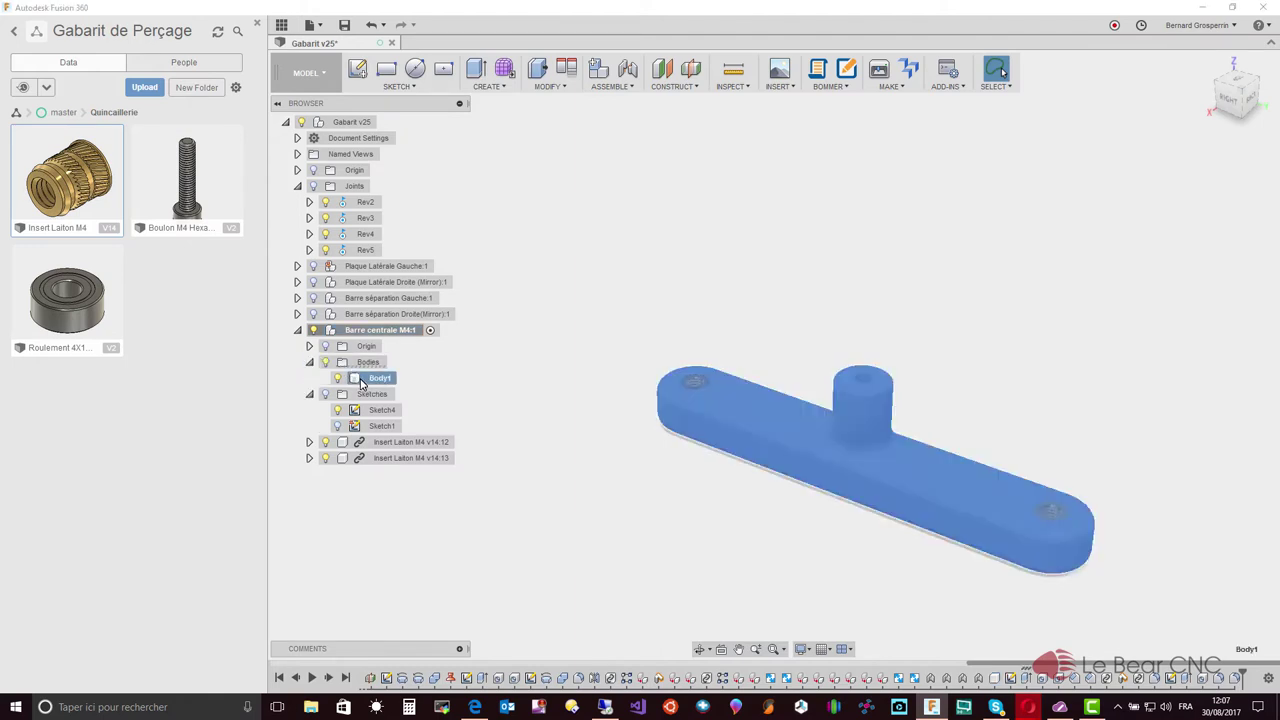
Assign the ABS Plastic physical material to Body1.
right_click(724, 441)
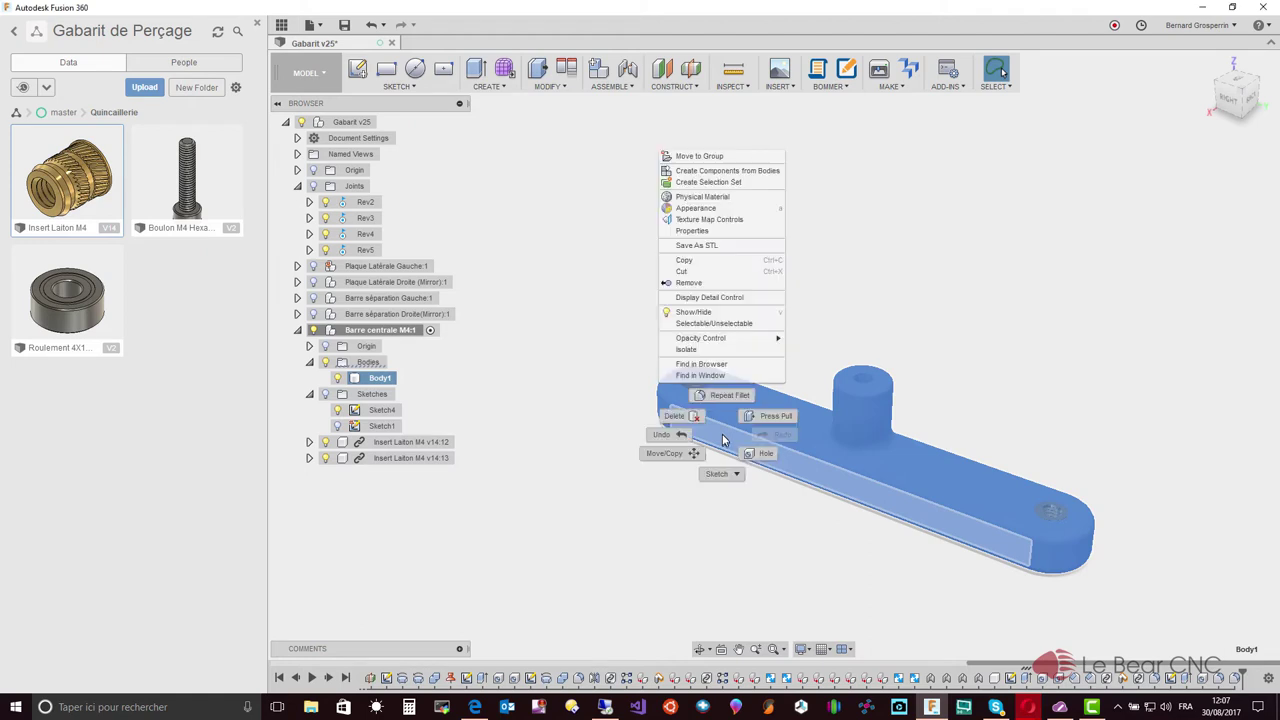
click(718, 197)
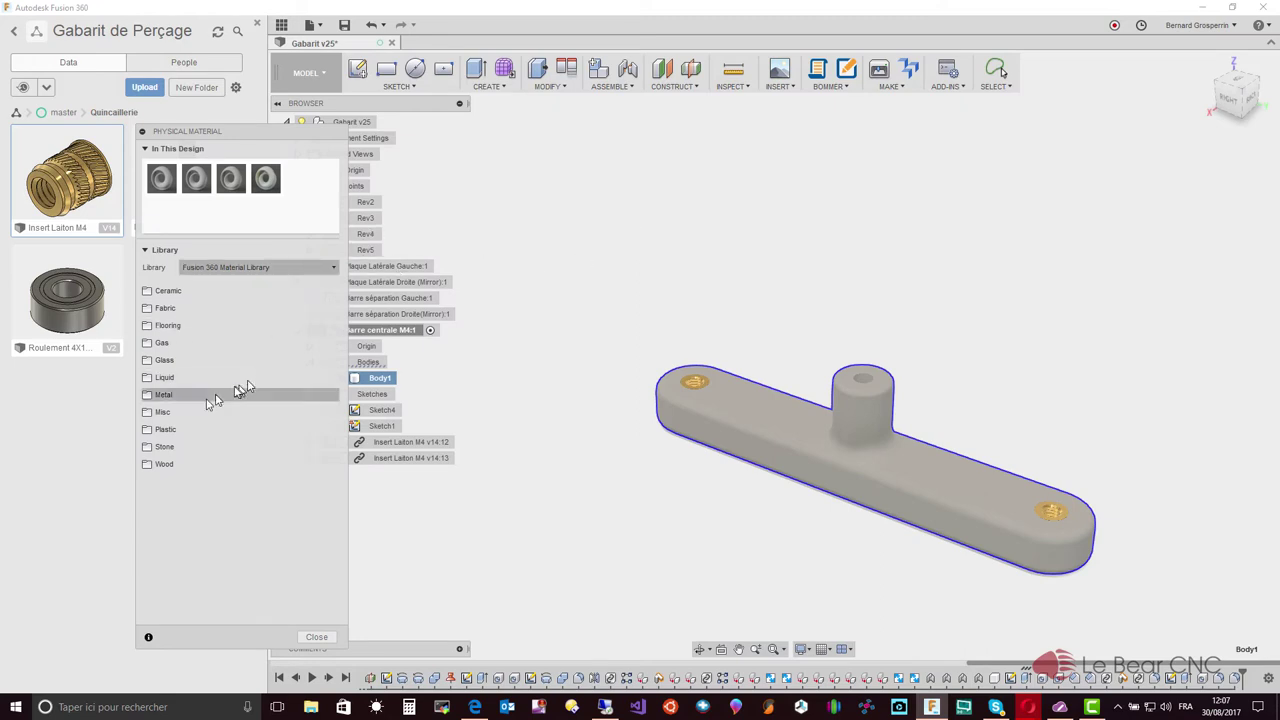
click(160, 431)
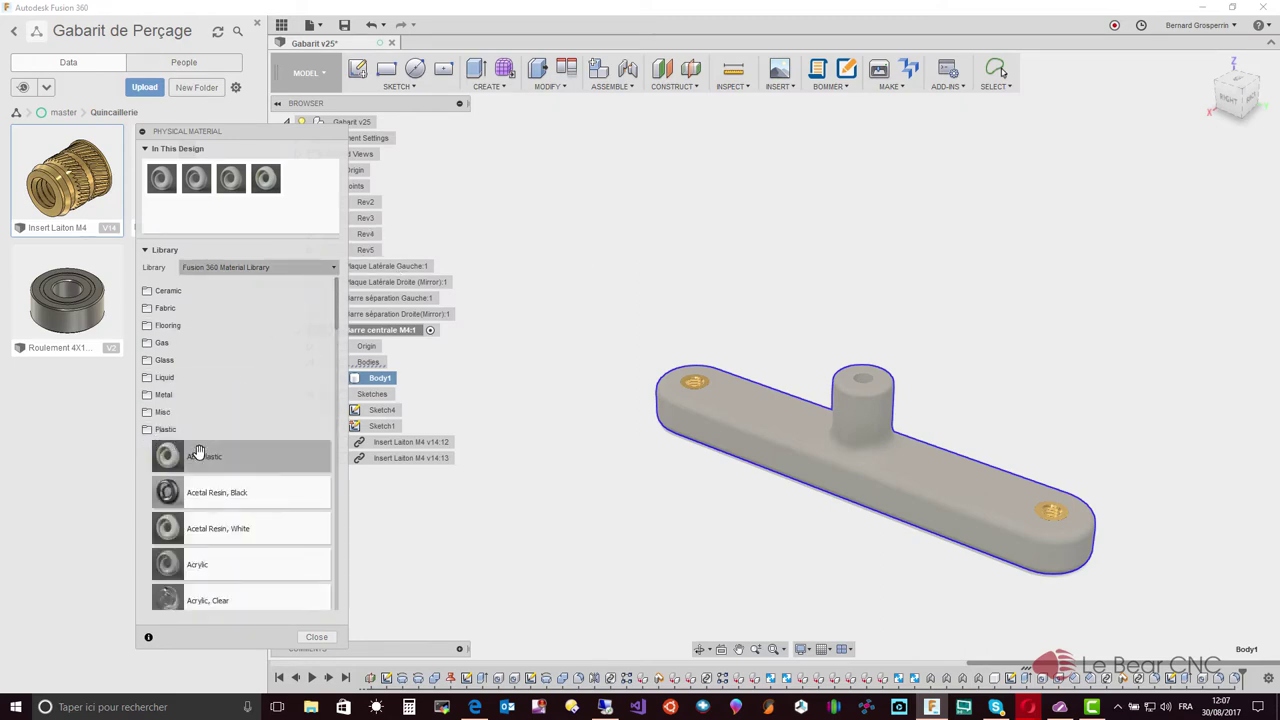
drag(198, 453, 751, 427)
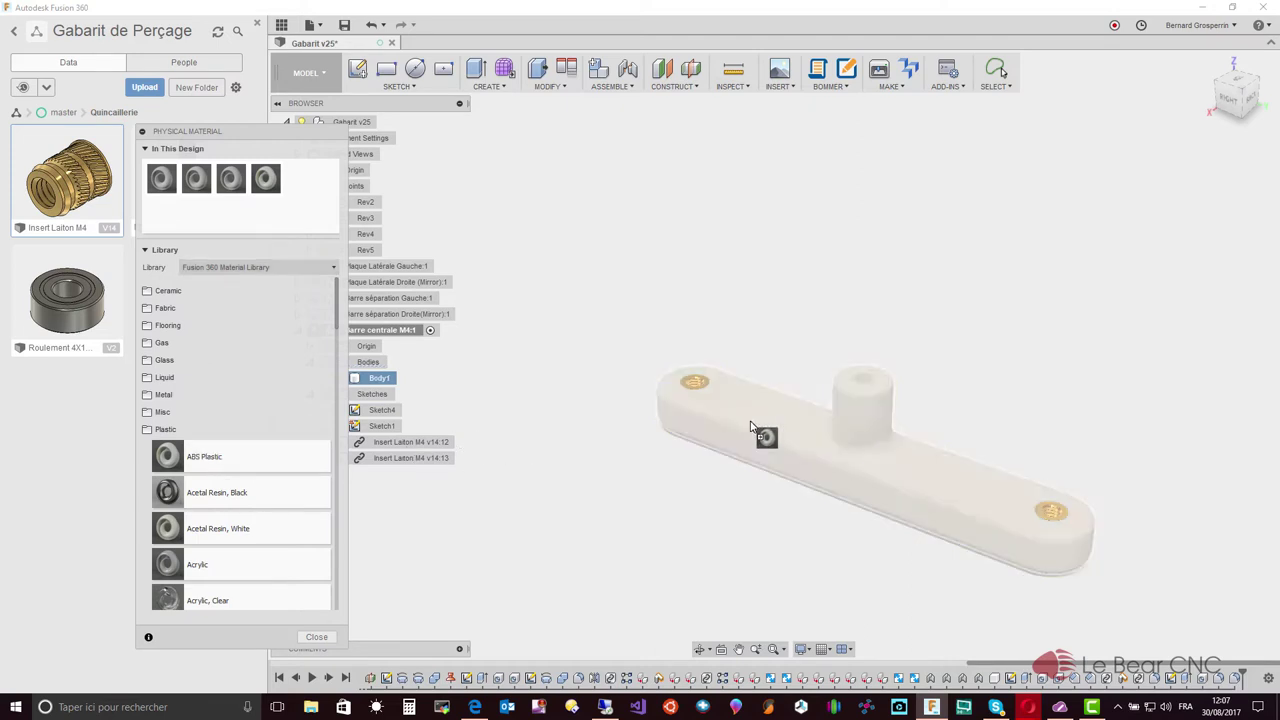
click(310, 637)
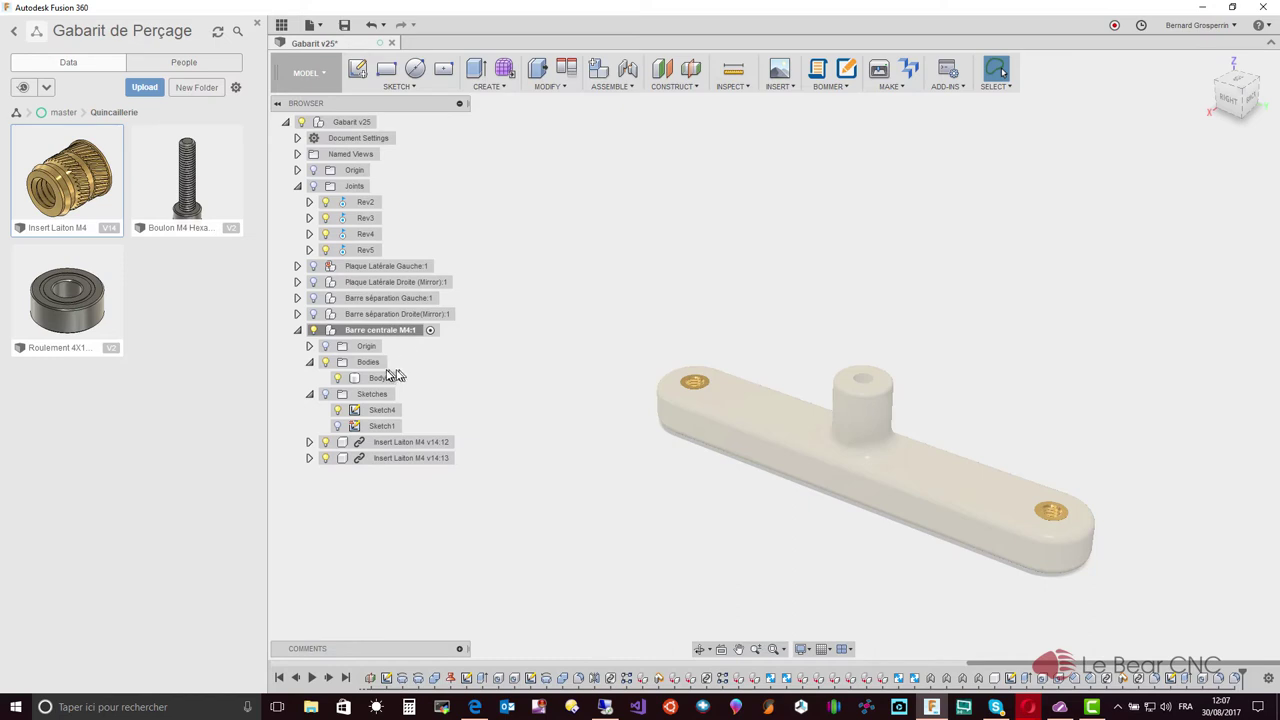
Apply the Plastic - Glossy (Red) appearance to the central bar's Body1.
right_click(383, 378)
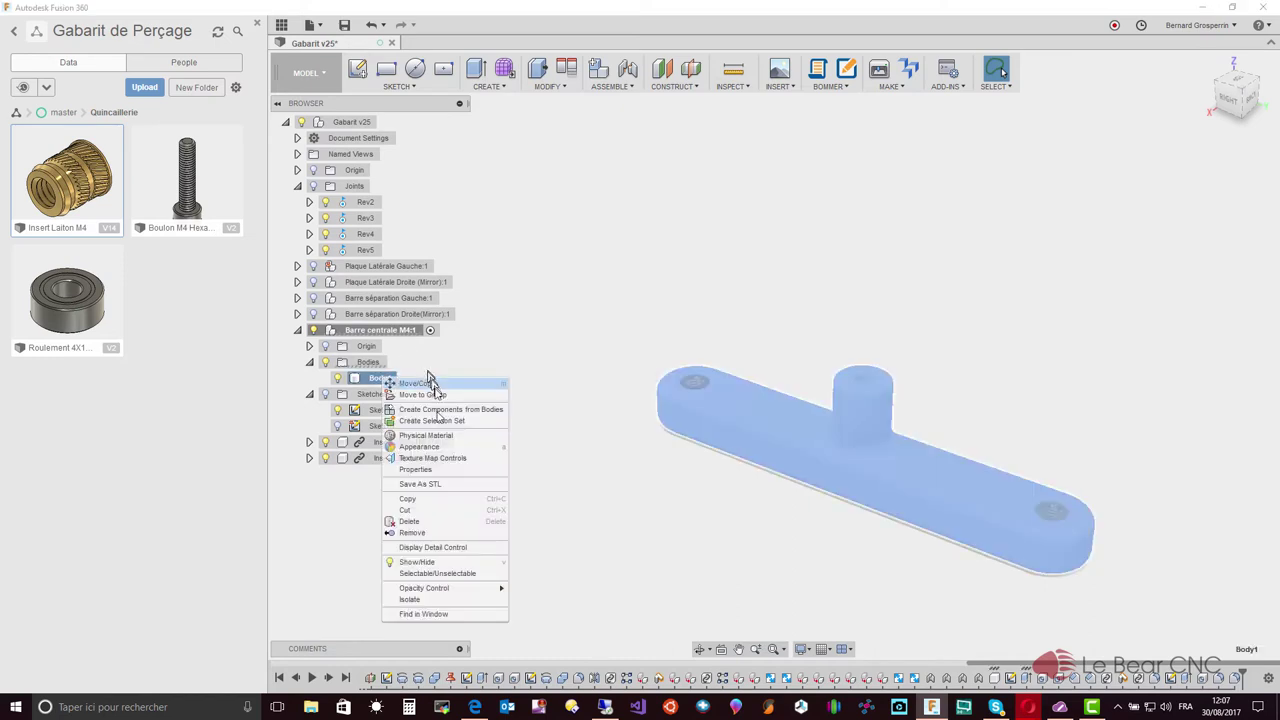
click(437, 447)
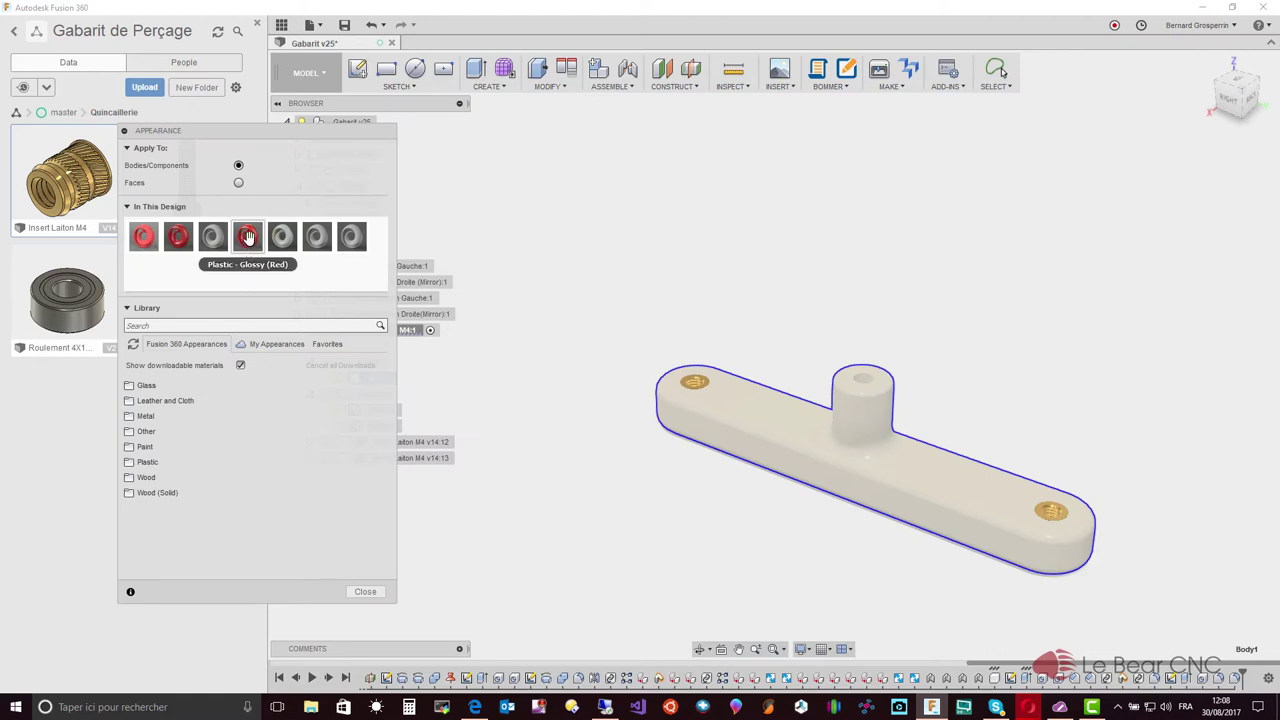
drag(248, 236, 760, 423)
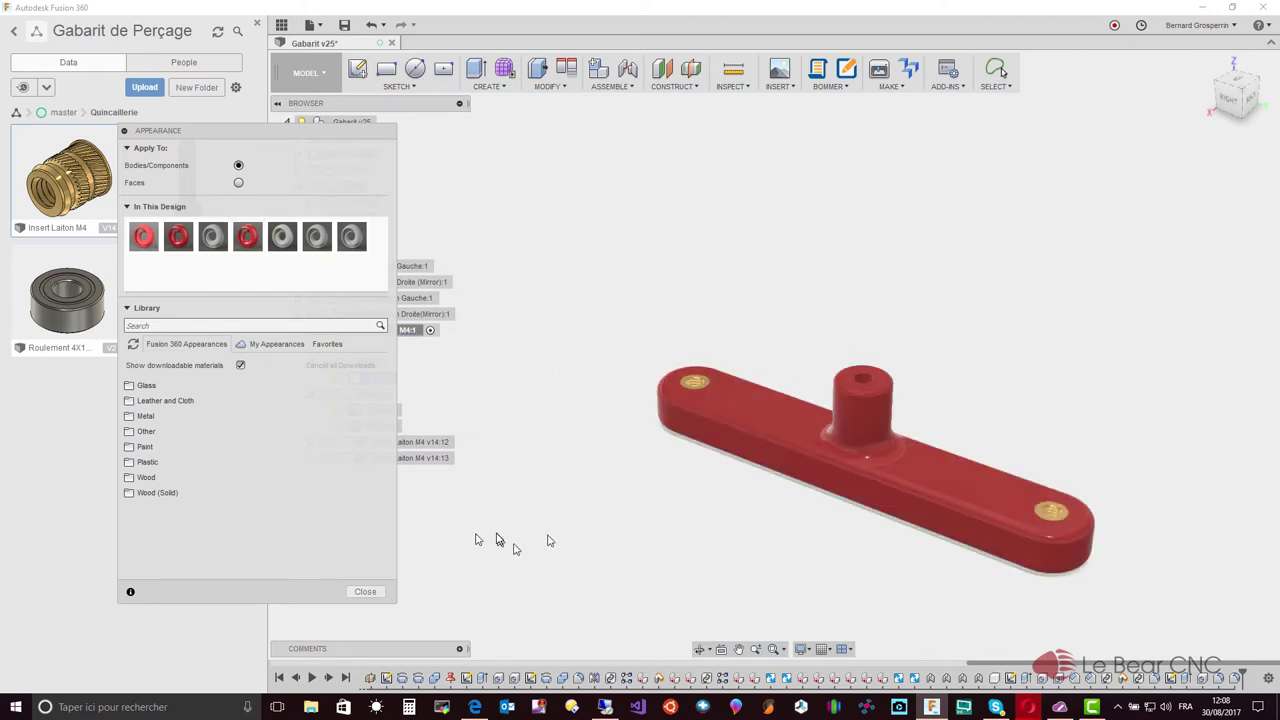
click(365, 592)
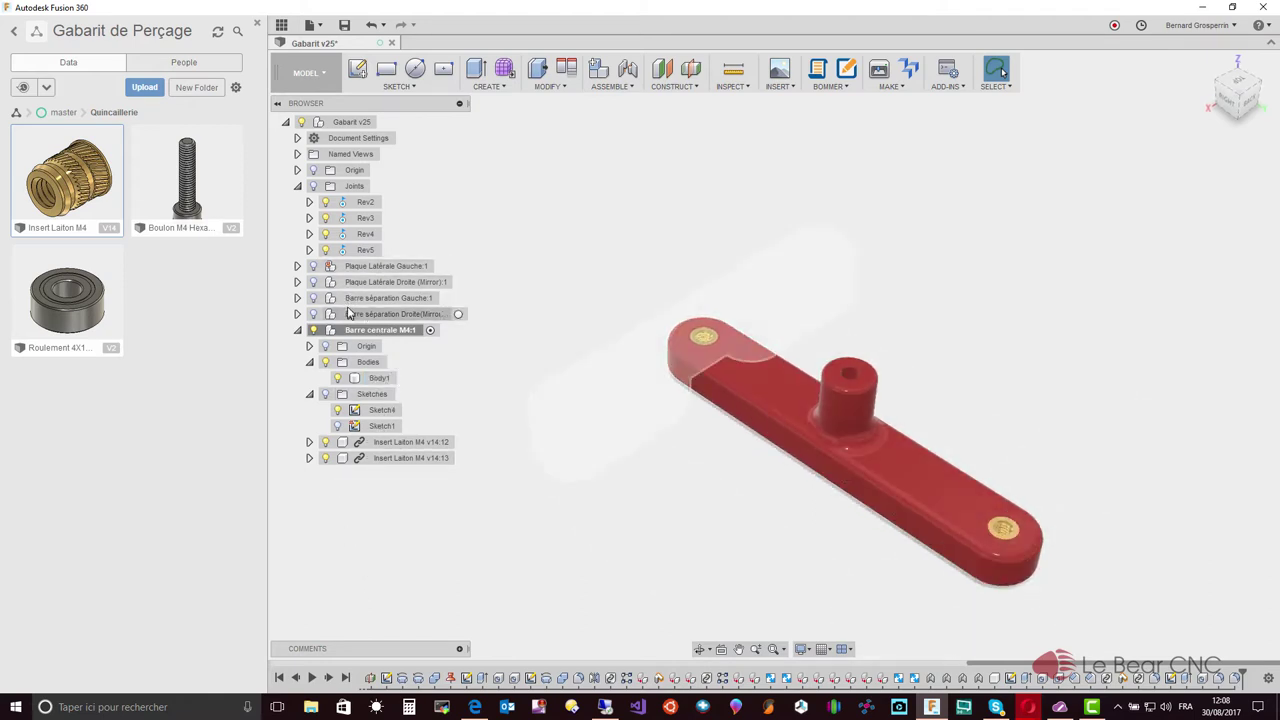
Show Barre séparation Gauche:1 and Barre séparation Droite (Mirror):1 again in the browser.
click(313, 298)
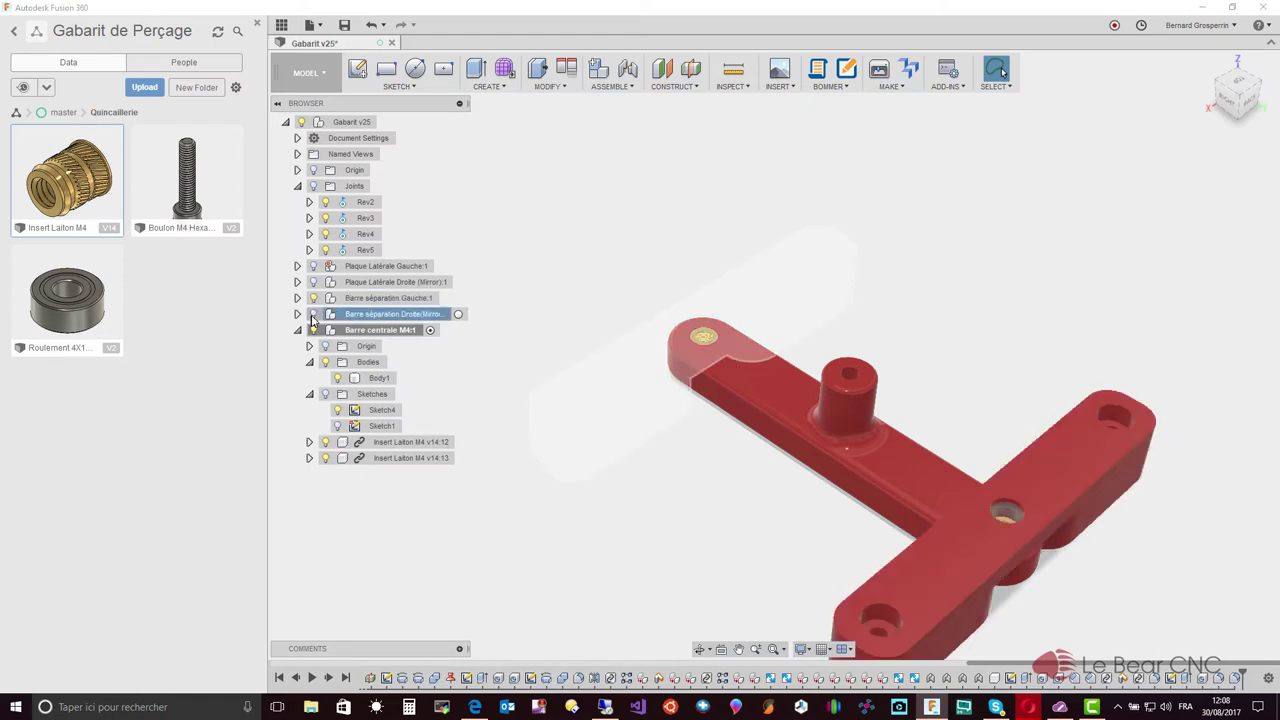
click(313, 314)
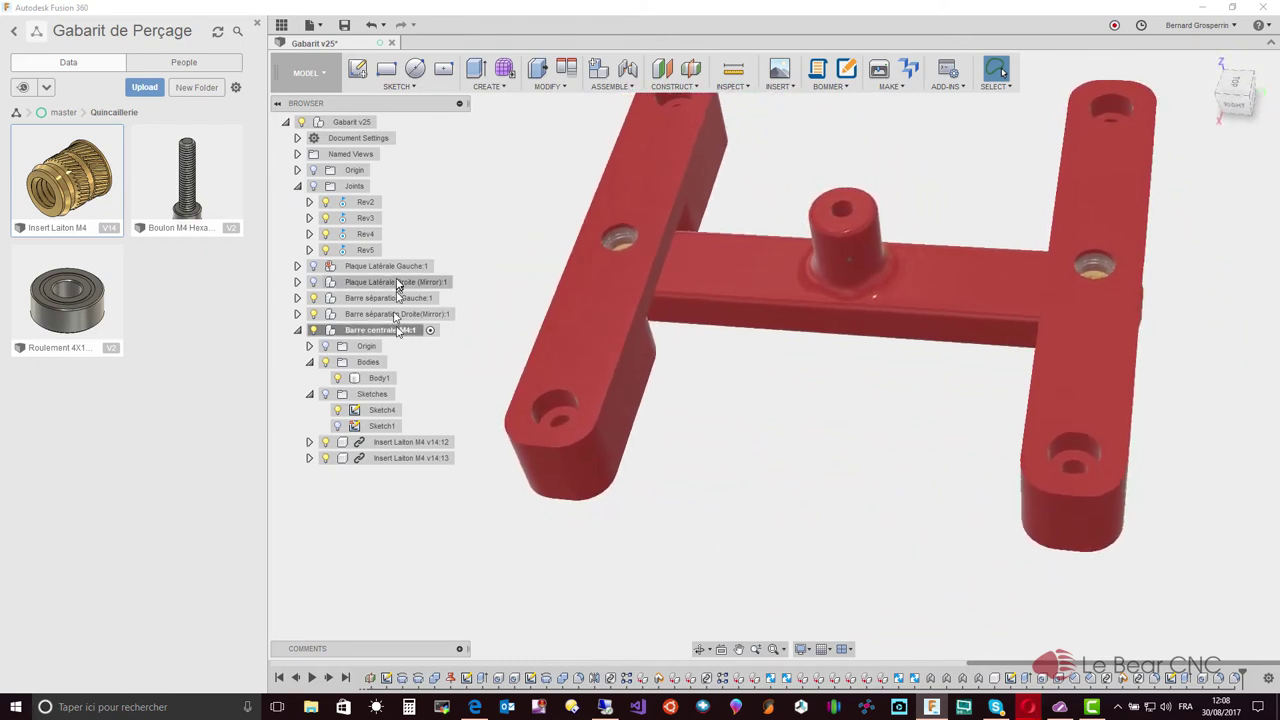
Insert the Boulon M4 bolt into the jig design, turned -180 deg about Y.
click(199, 207)
right_click(199, 206)
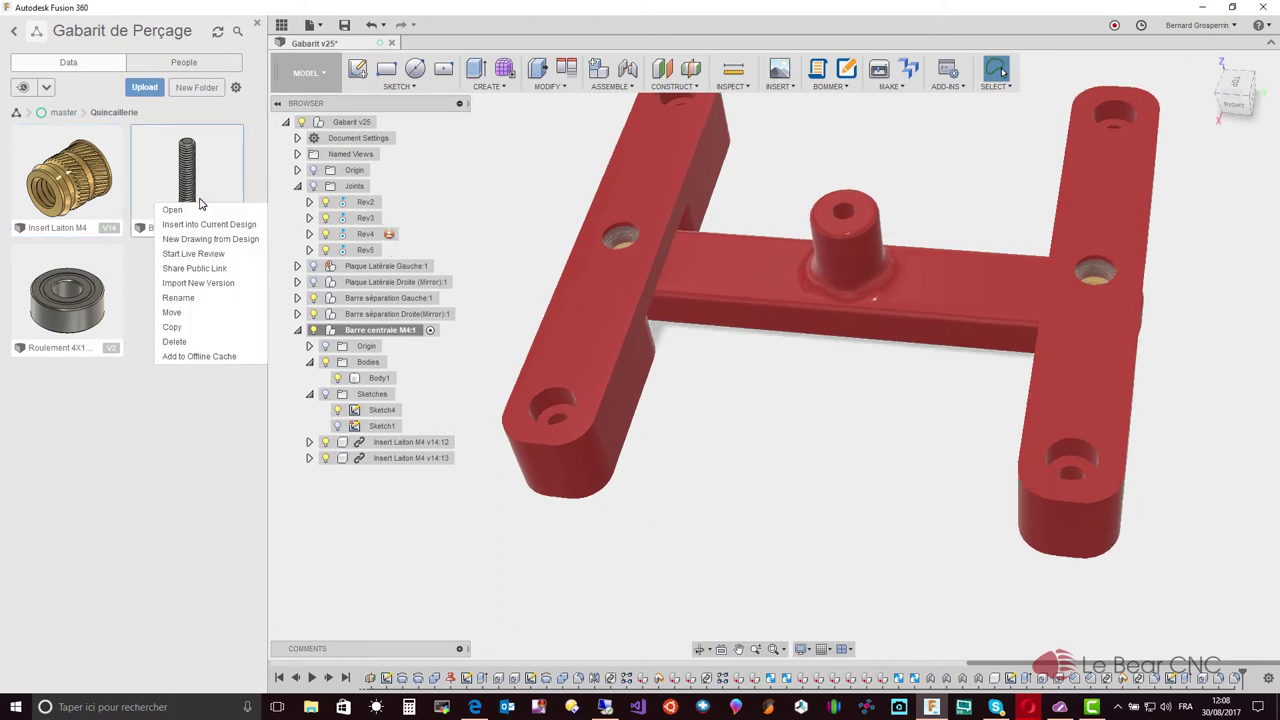
click(205, 226)
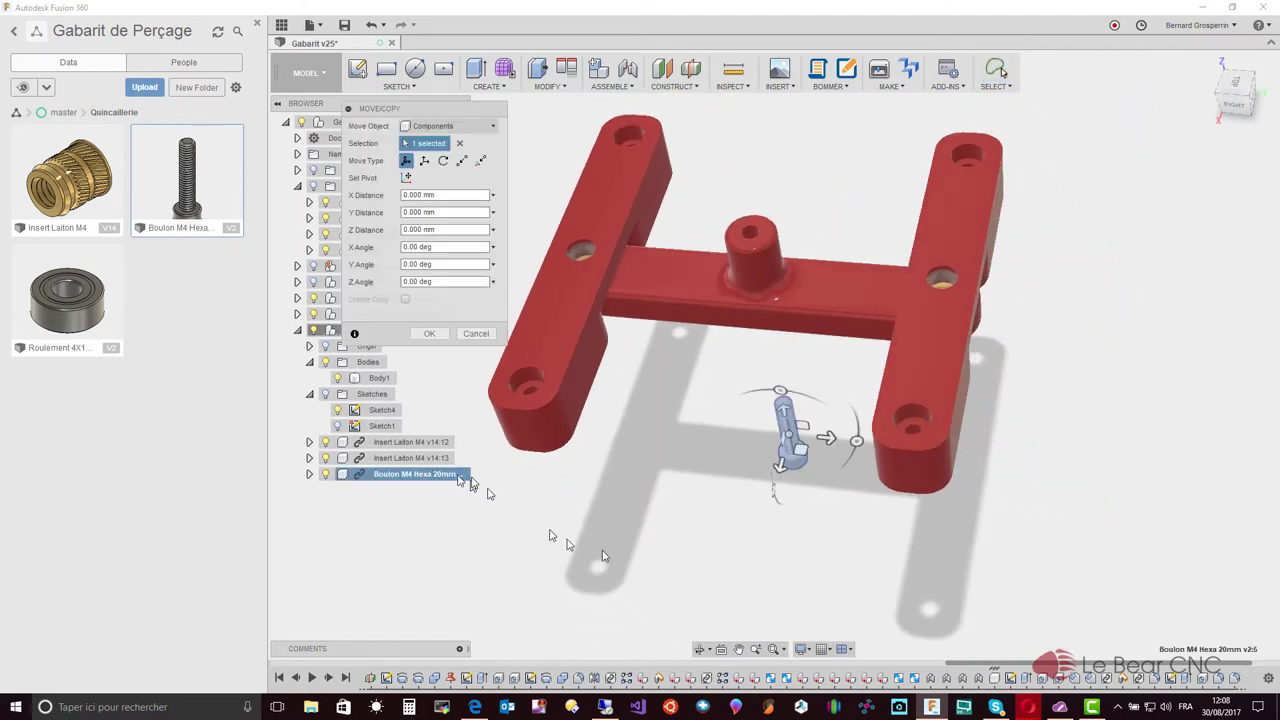
mouse_move(740, 563)
shift+middle_down()
mouse_move(770, 527)
mouse_move(735, 510)
shift+middle_up()
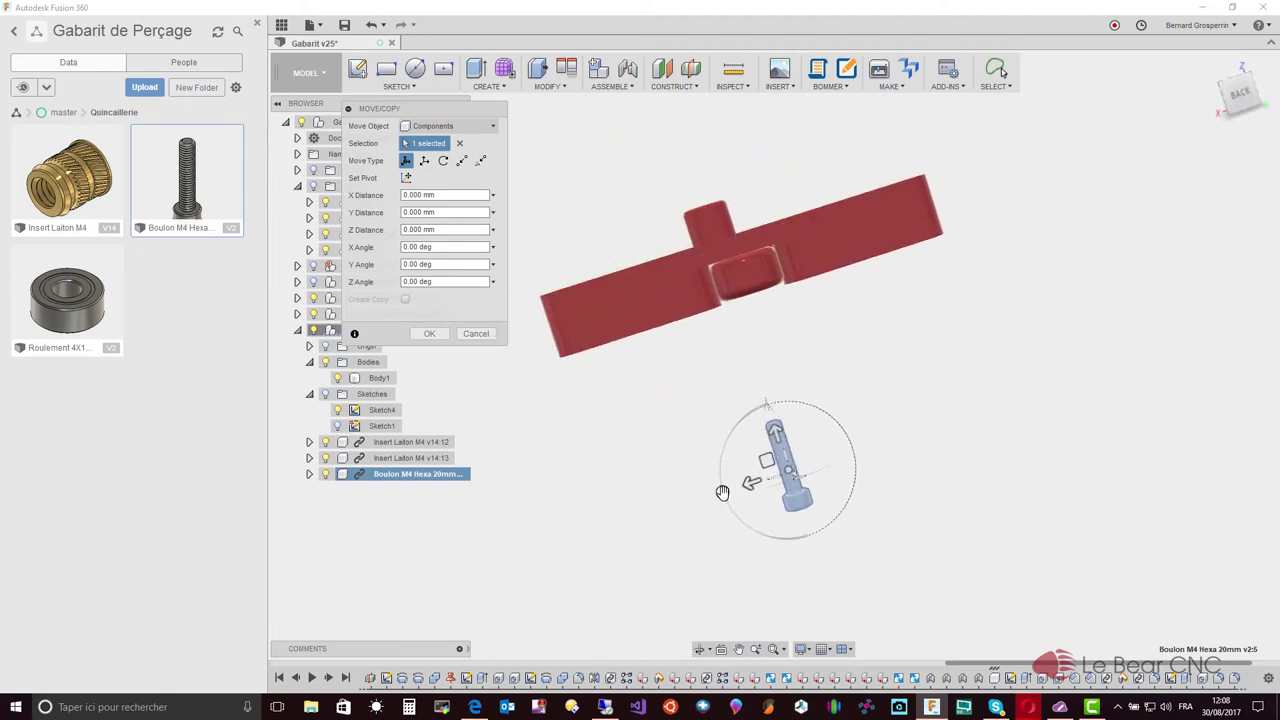
mouse_move(720, 489)
mouse_down()
mouse_move(810, 400)
mouse_move(865, 437)
mouse_up()
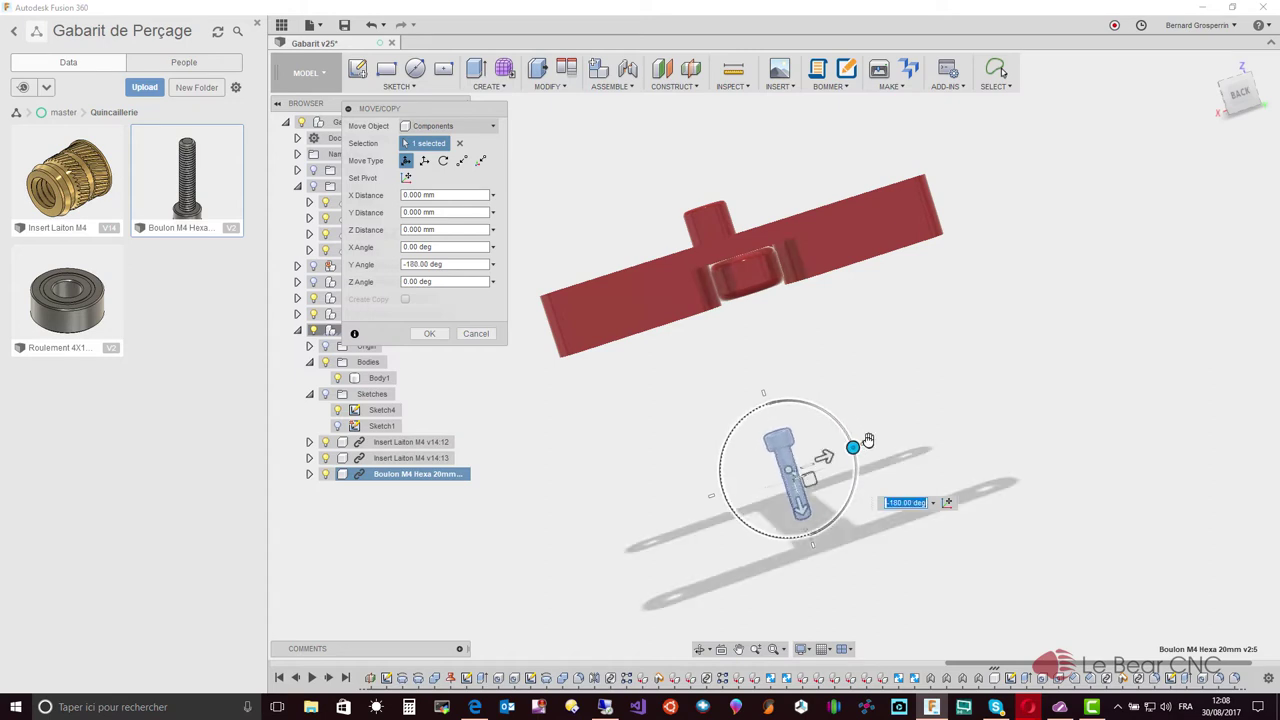
mouse_move(867, 442)
shift+middle_down()
mouse_move(654, 308)
mouse_move(506, 160)
shift+middle_up()
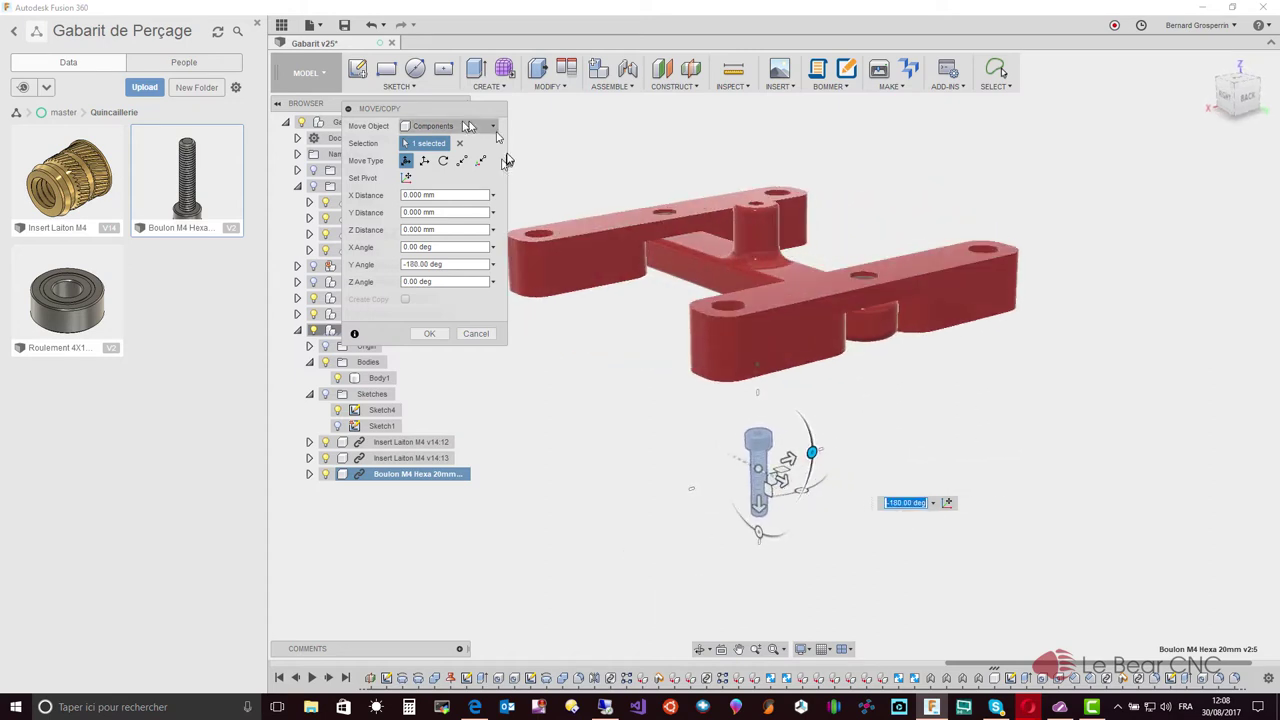
Try moving the bolt point to point from its head to the brass insert hole, then cancel.
click(462, 161)
shift+middle_drag(510, 257, 710, 388)
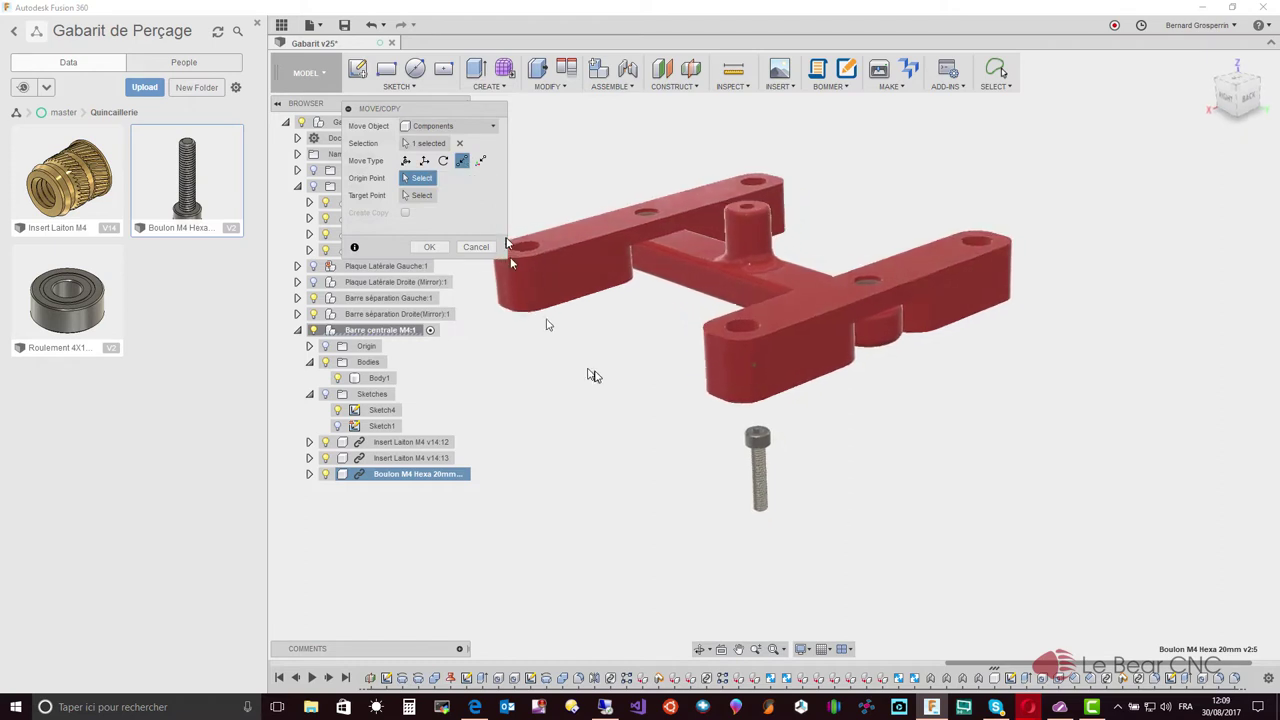
scroll(712, 387, up, 2)
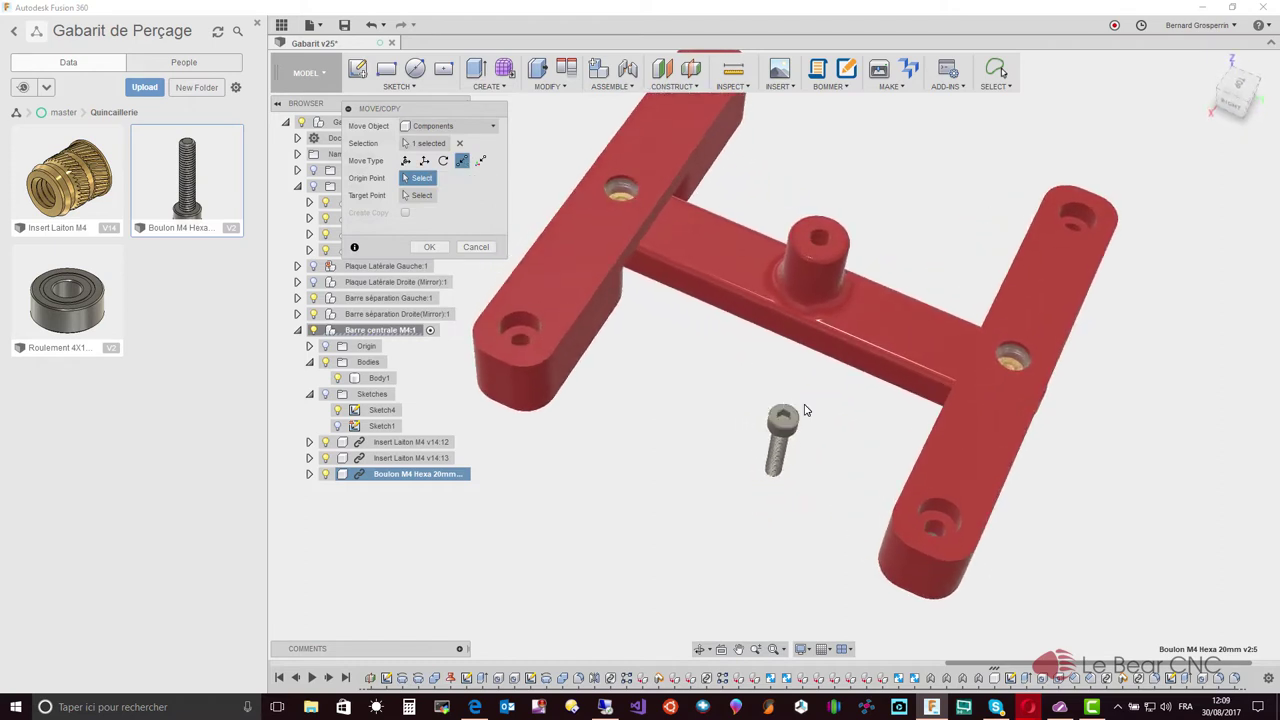
scroll(805, 410, up, 2)
scroll(805, 410, up, 2)
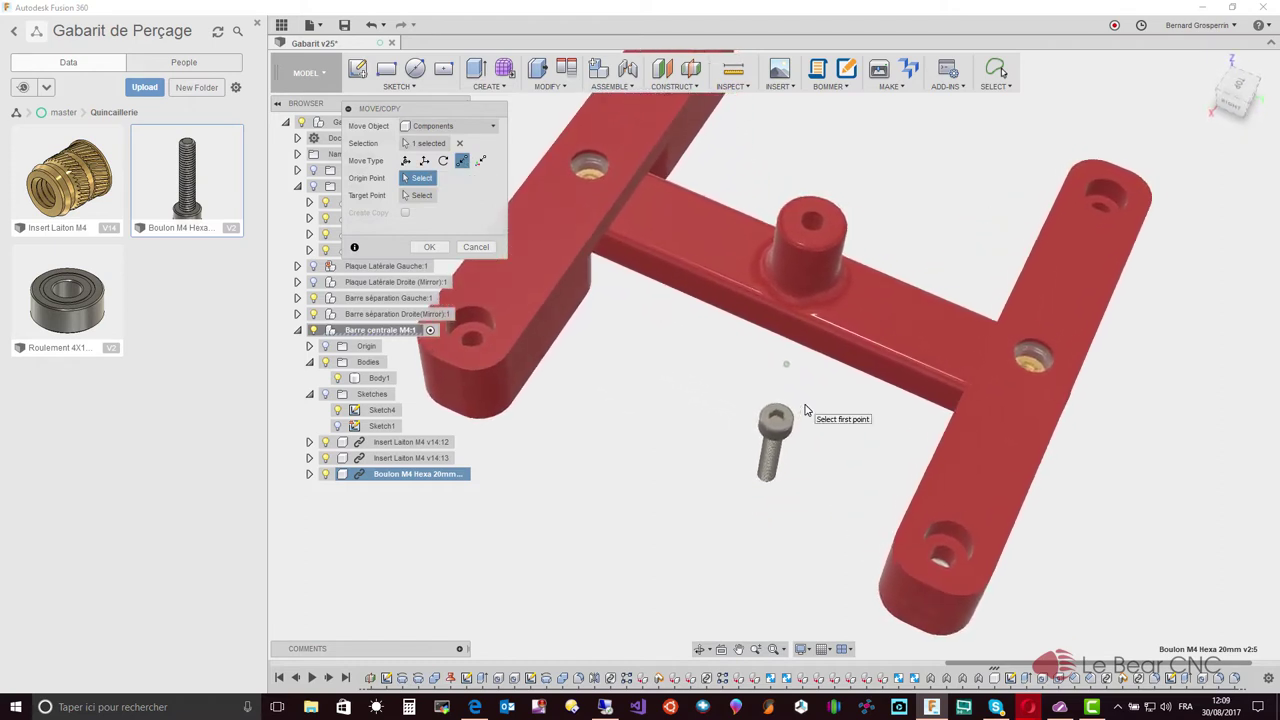
scroll(803, 421, up, 1)
scroll(800, 424, up, 1)
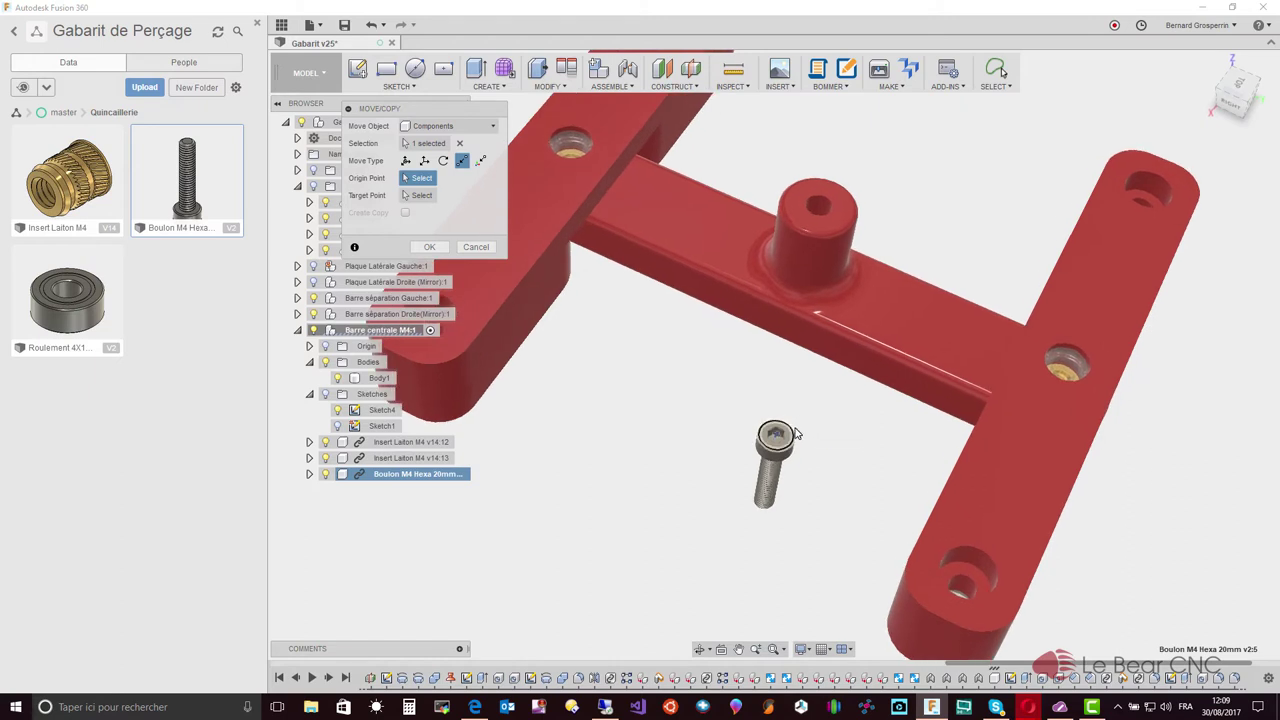
scroll(796, 433, up, 1)
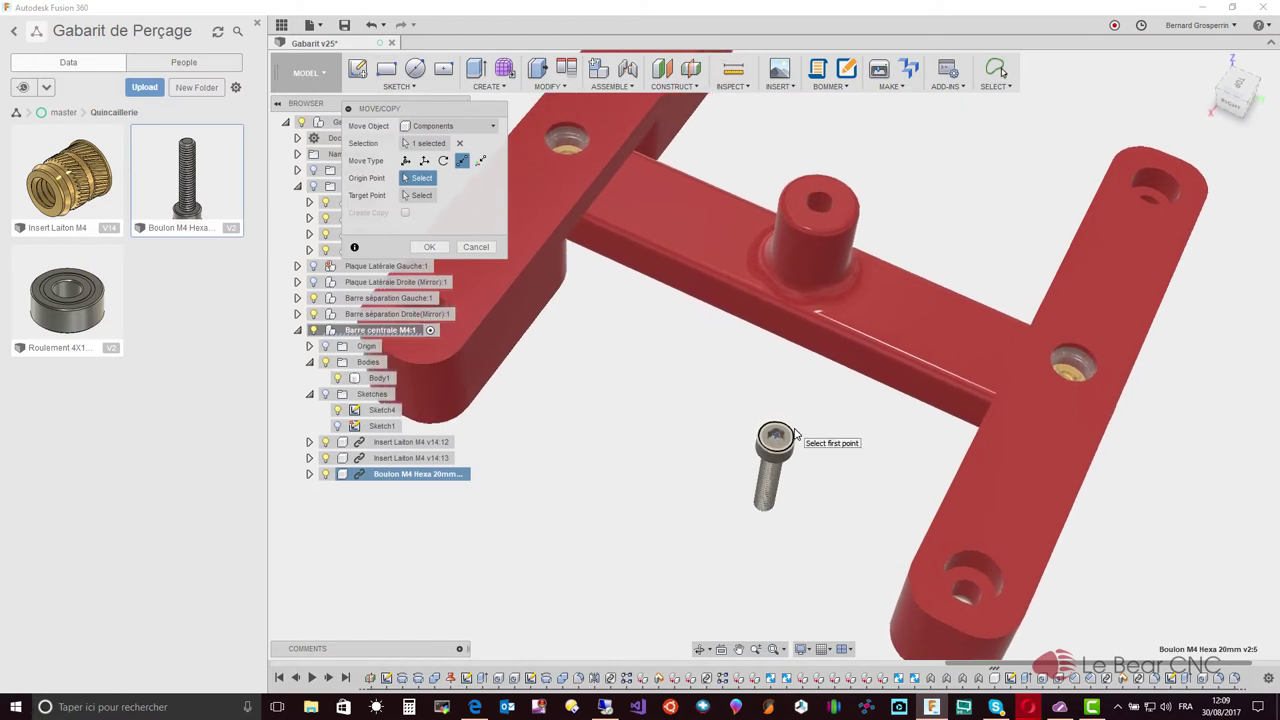
click(795, 433)
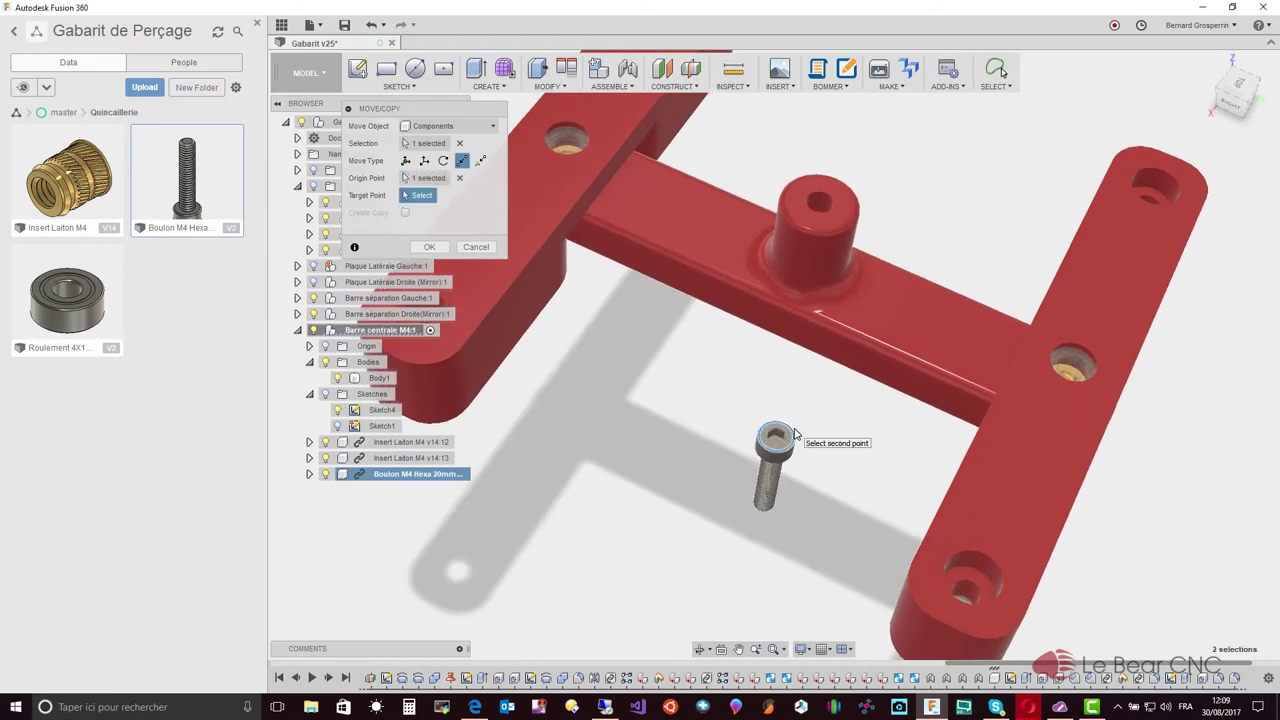
click(1093, 357)
mouse_move(1093, 357)
shift+middle_down()
mouse_move(777, 349)
mouse_move(1093, 357)
shift+middle_up()
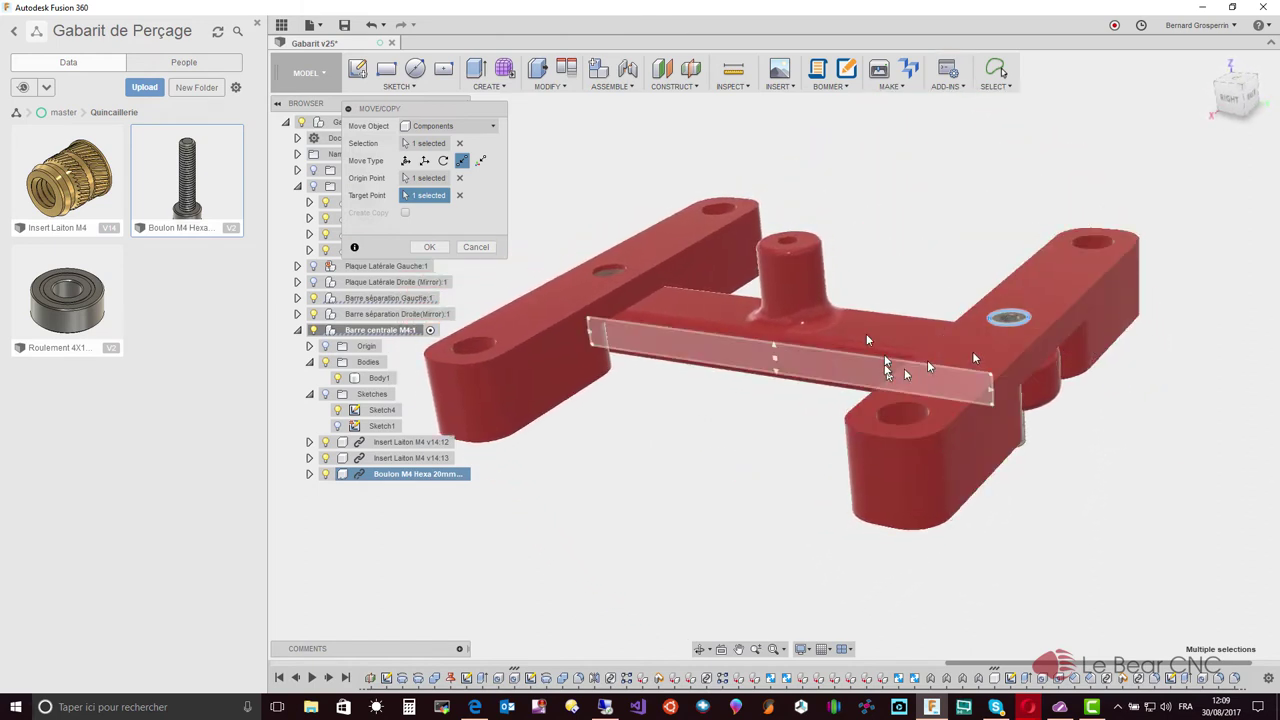
click(484, 250)
middle_drag(484, 250, 483, 251)
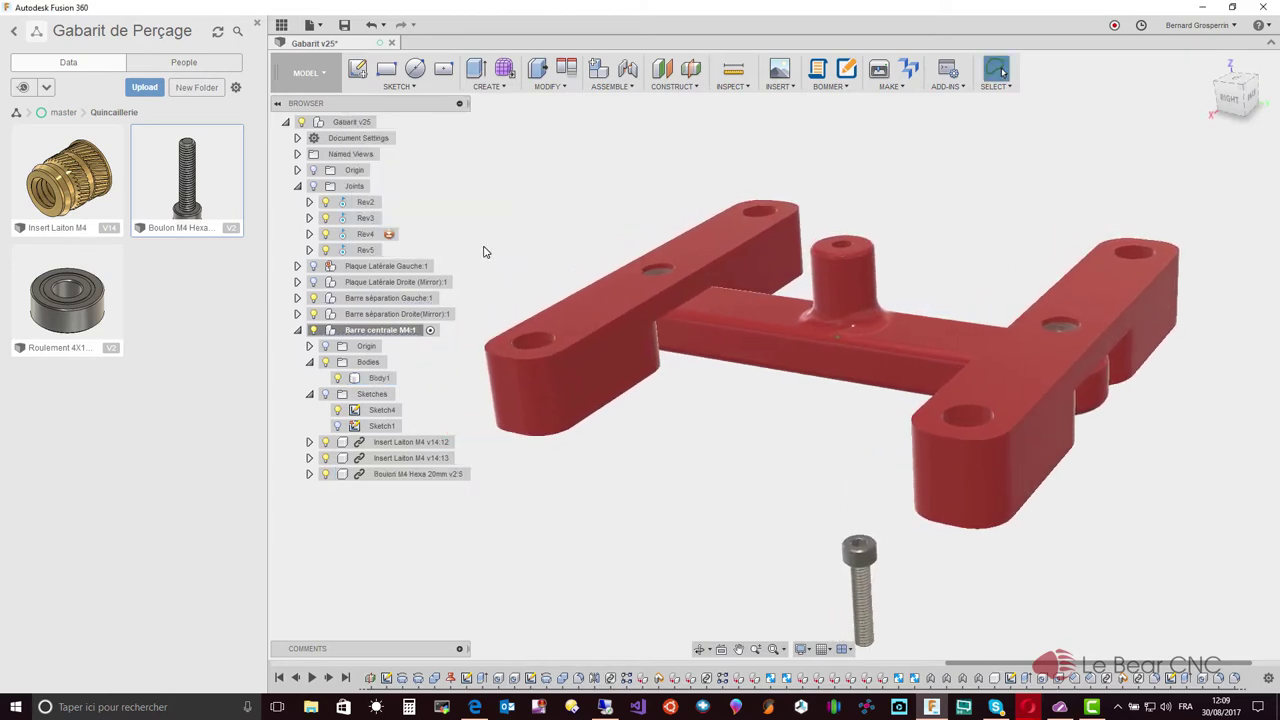
Undo the bolt's move and insertion, then view Gabarit v25 again from the back.
click(372, 26)
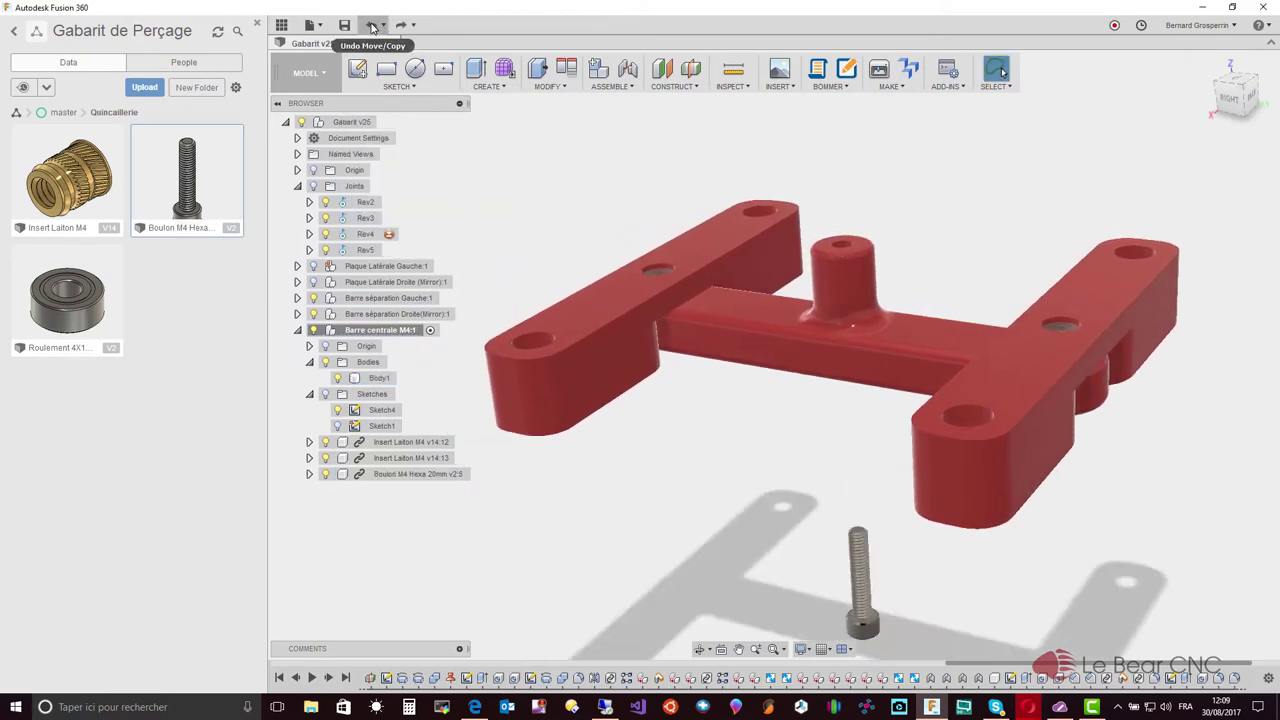
click(372, 26)
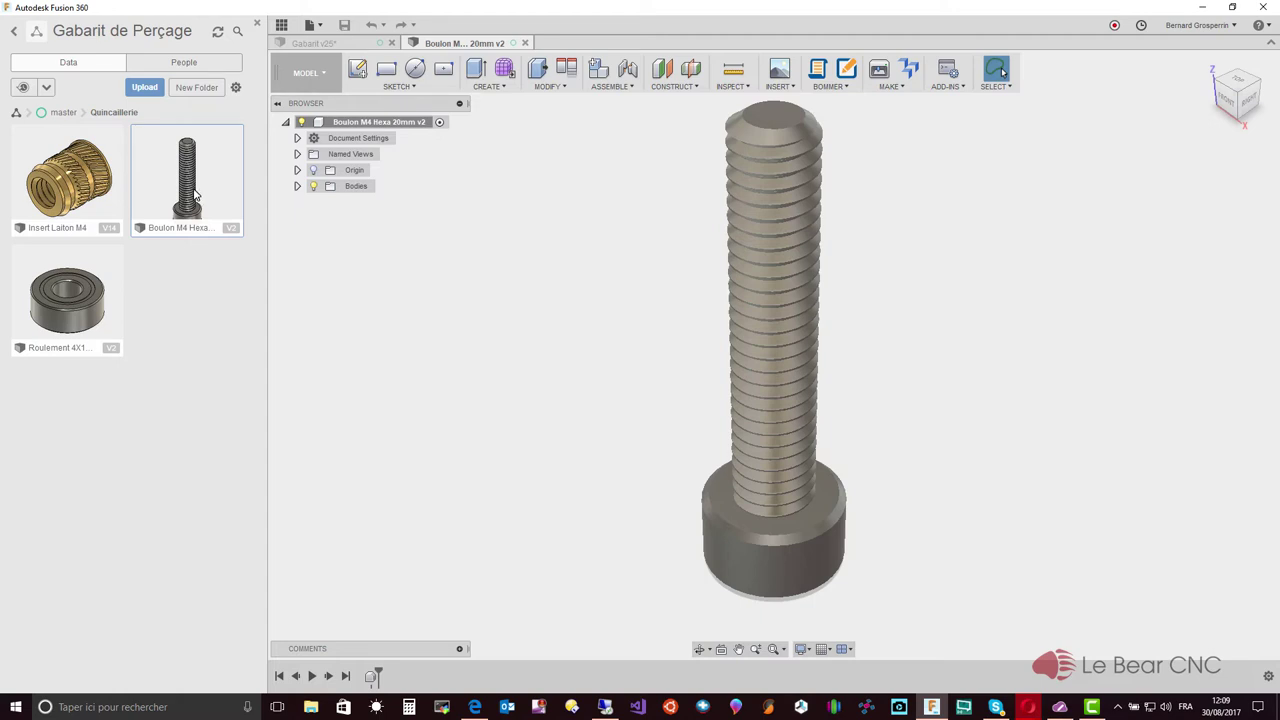
click(348, 44)
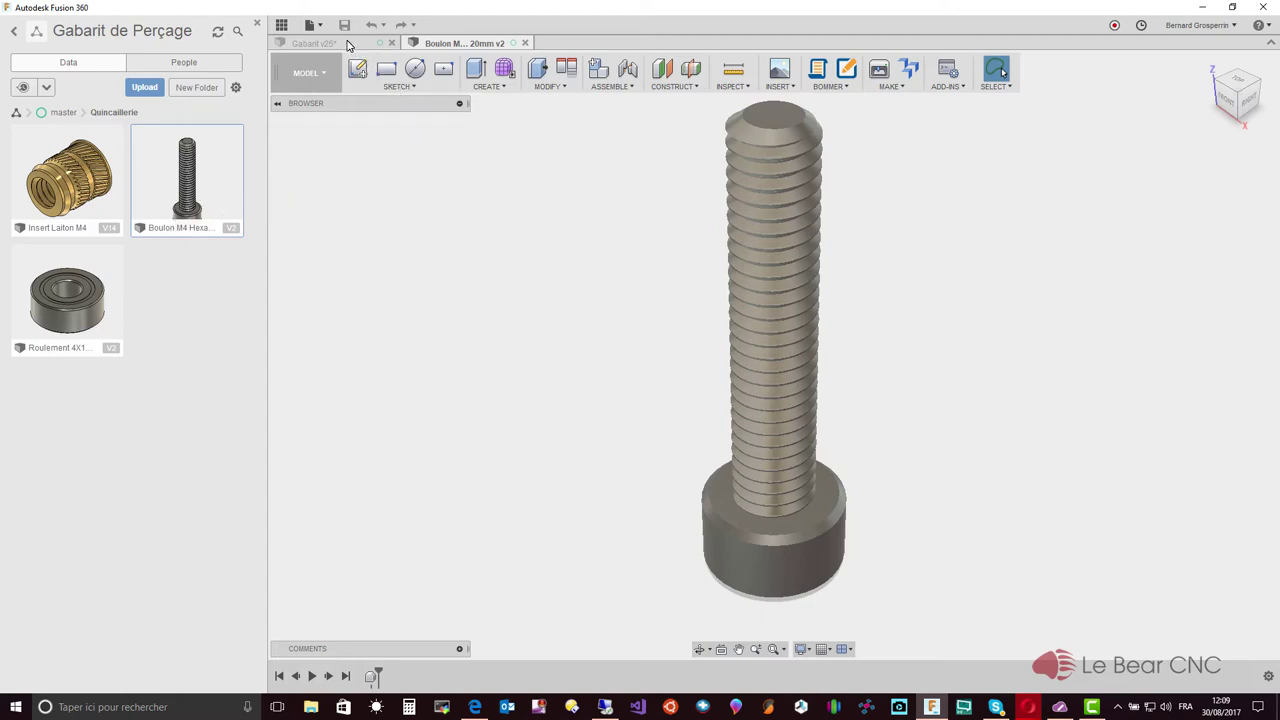
shift+middle_drag(586, 112, 867, 250)
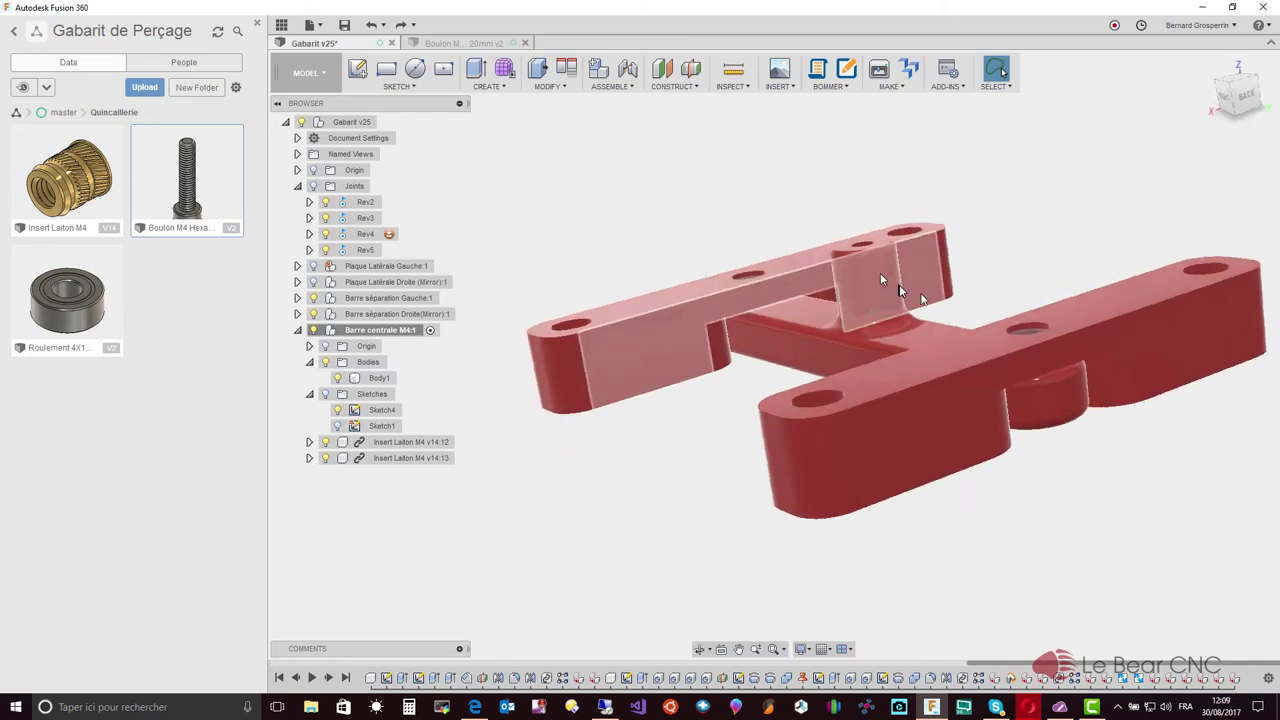
click(737, 70)
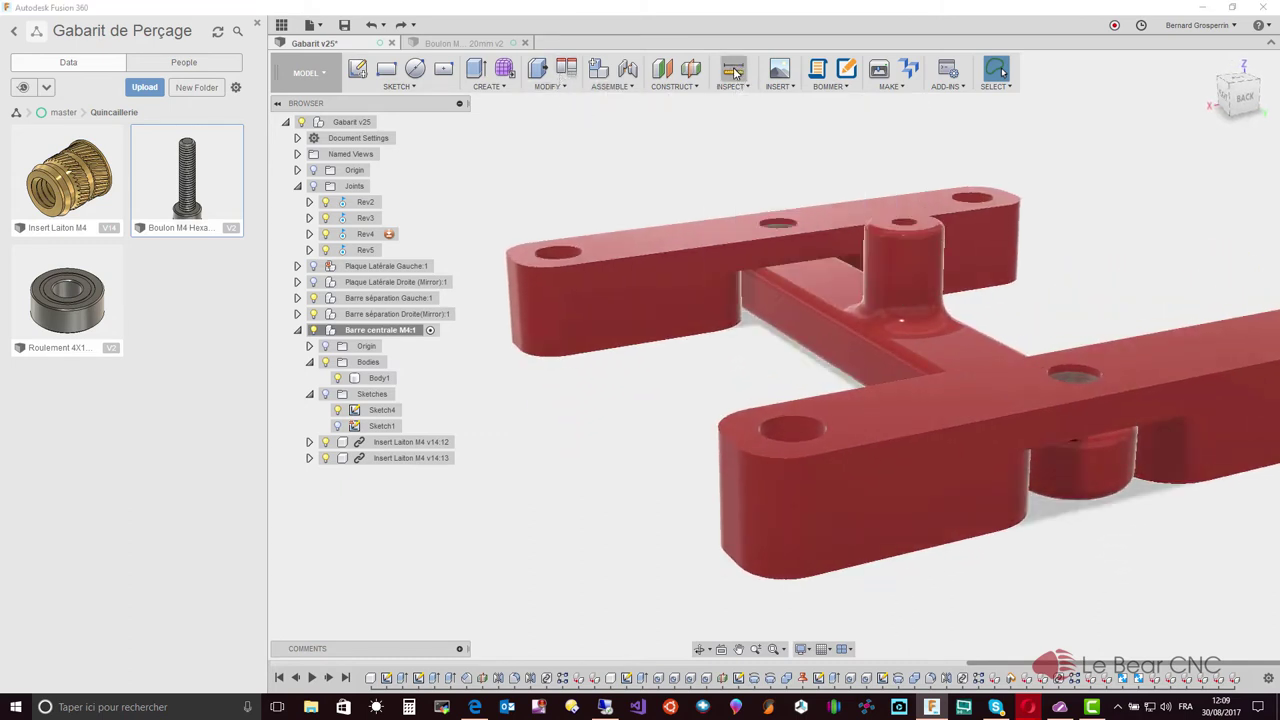
click(1062, 398)
mouse_move(1066, 398)
shift+middle_down()
mouse_move(1100, 451)
mouse_move(882, 220)
shift+middle_up()
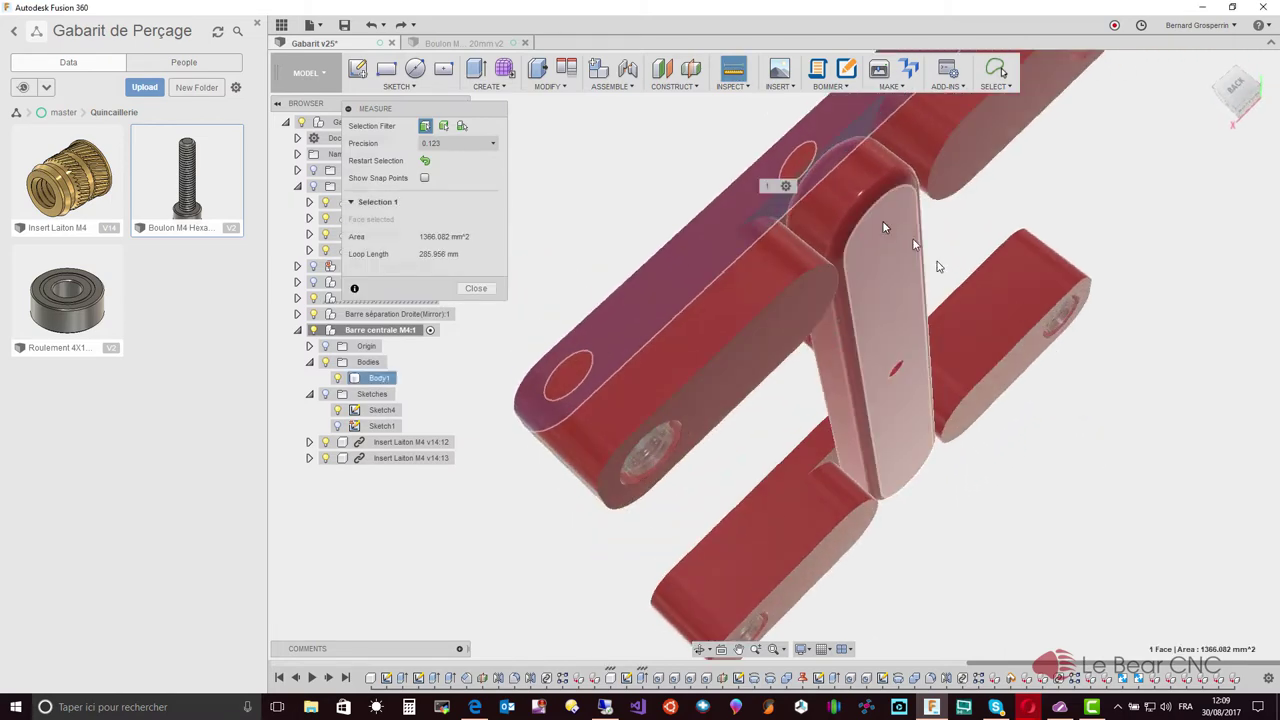
click(880, 220)
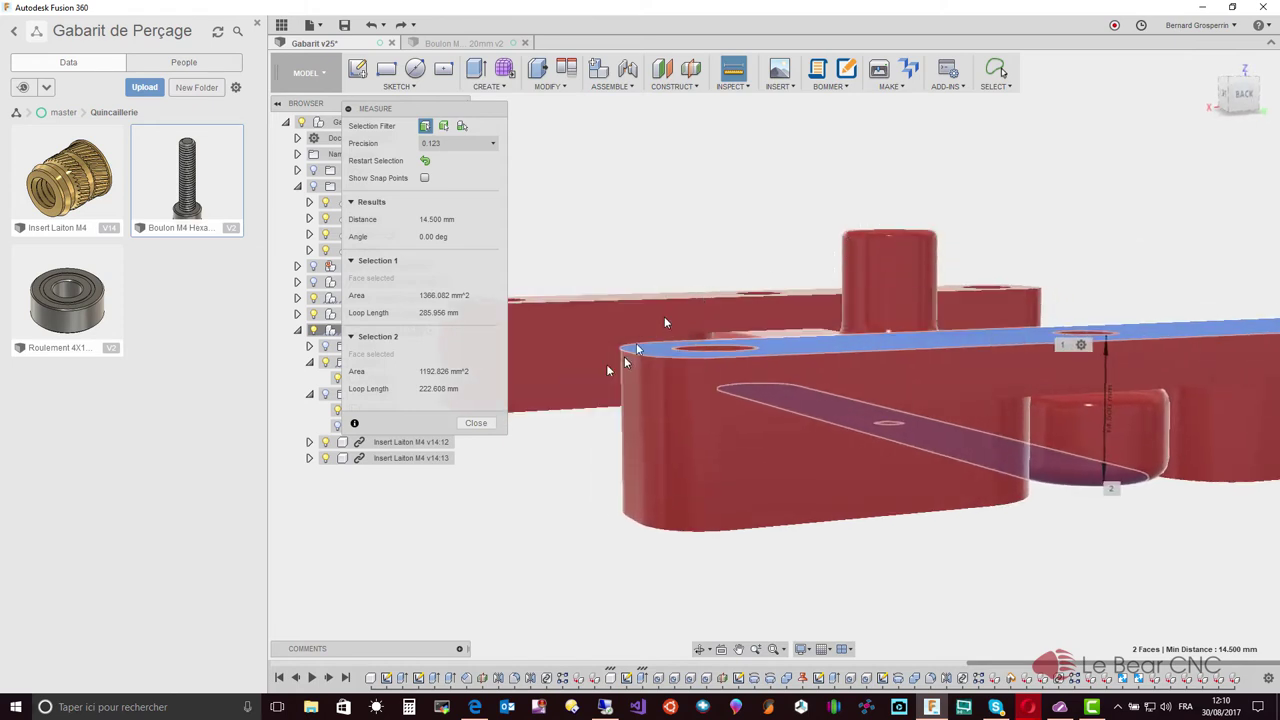
click(478, 423)
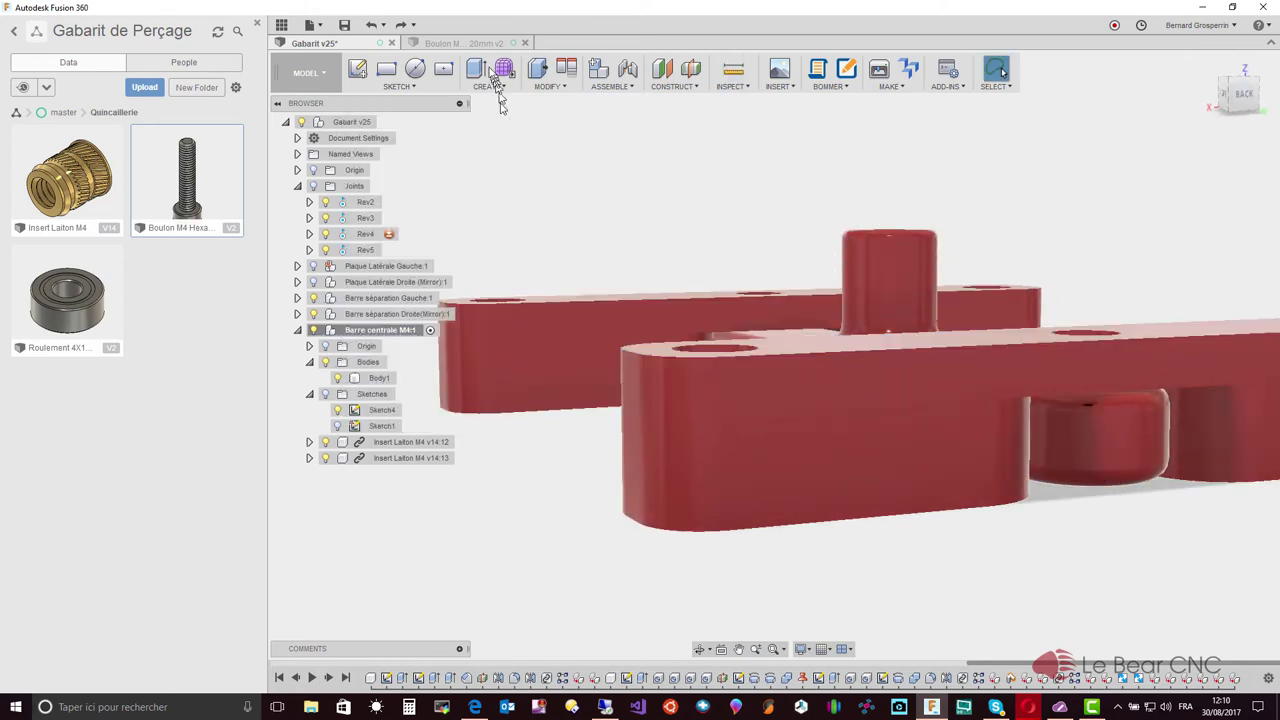
Open Save As for the Boulon M4 Hexa 20mm v2 design and select its Name field.
click(485, 45)
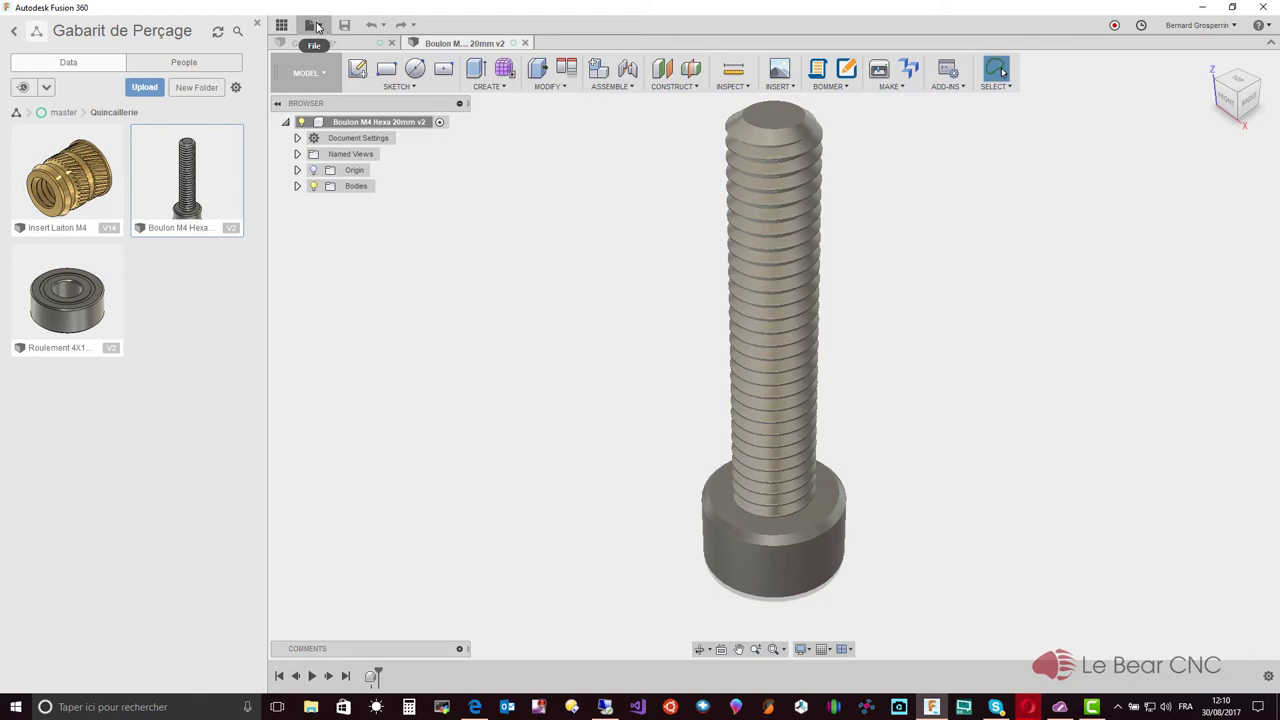
click(318, 28)
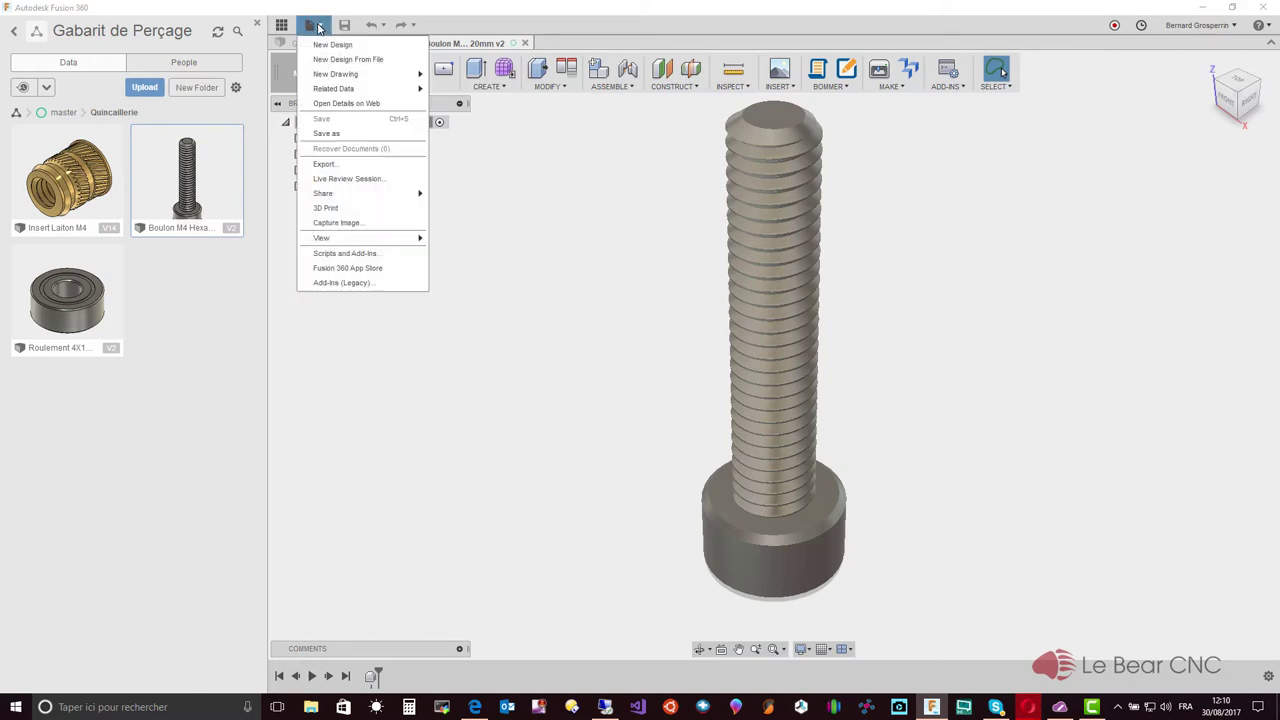
click(327, 134)
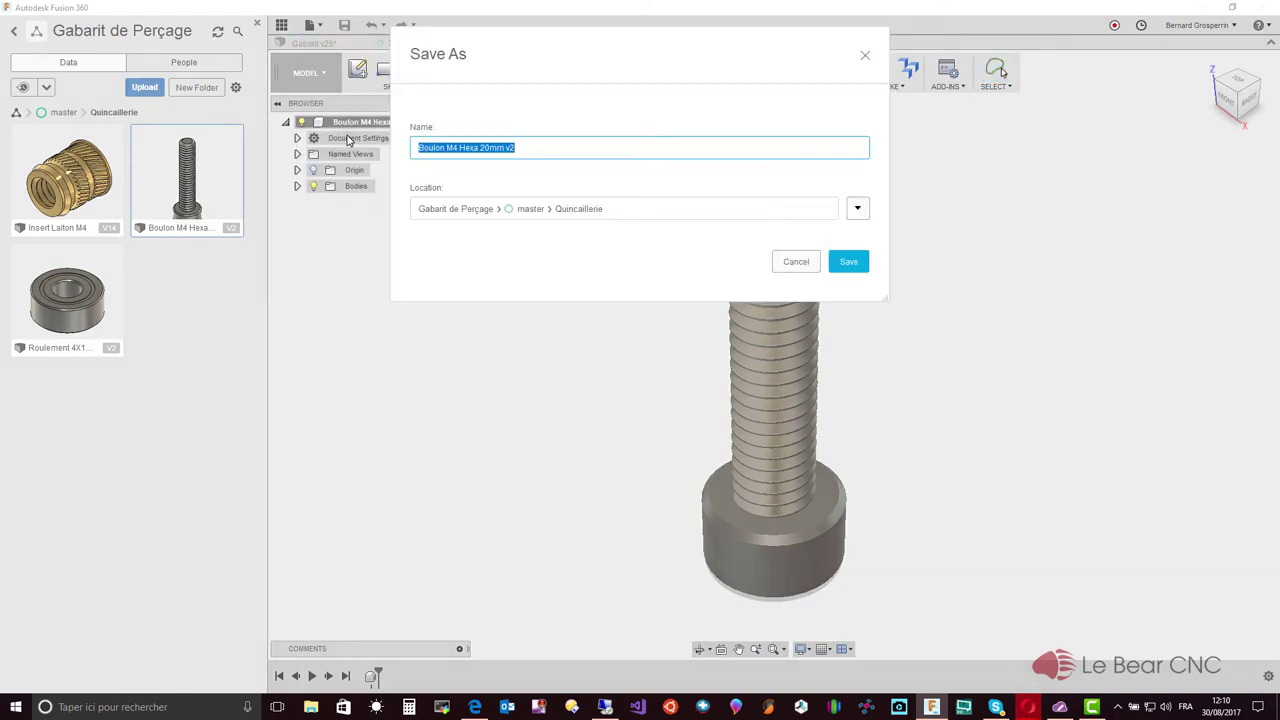
click(483, 147)
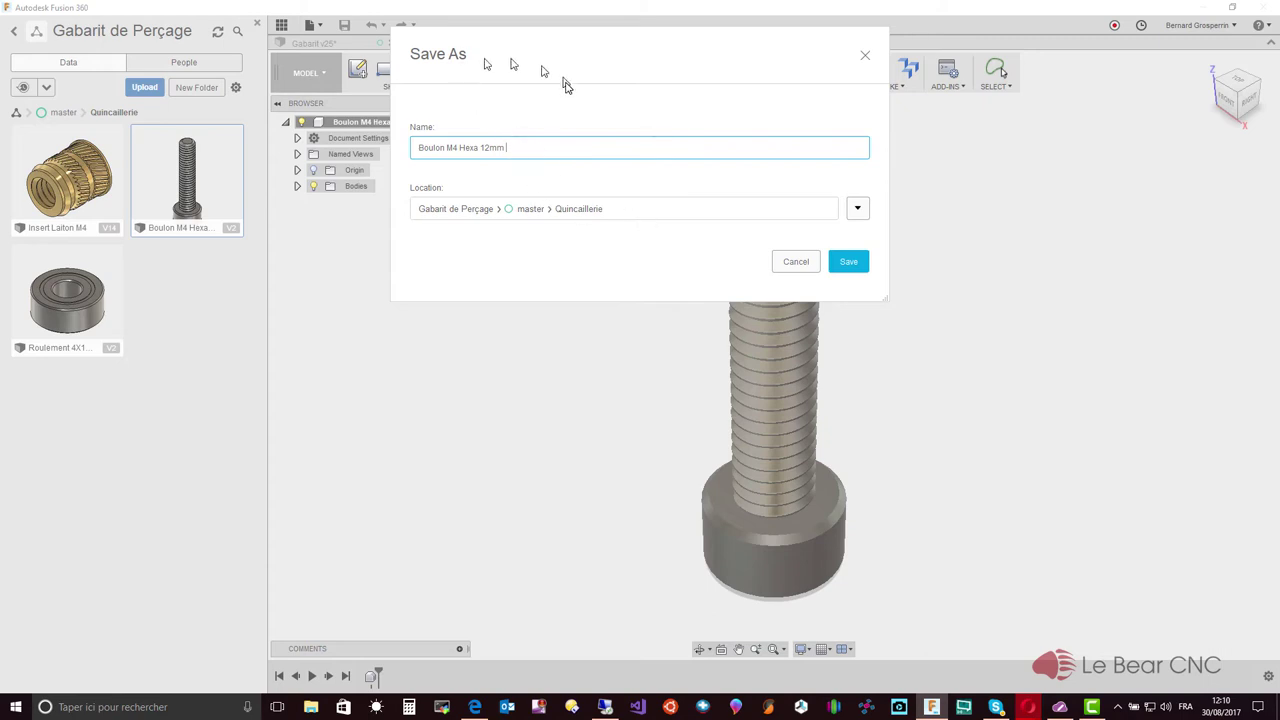
Save the bolt as a new design 'Boulon M4 Hexa 12mm' in the Quincaillerie folder.
click(848, 264)
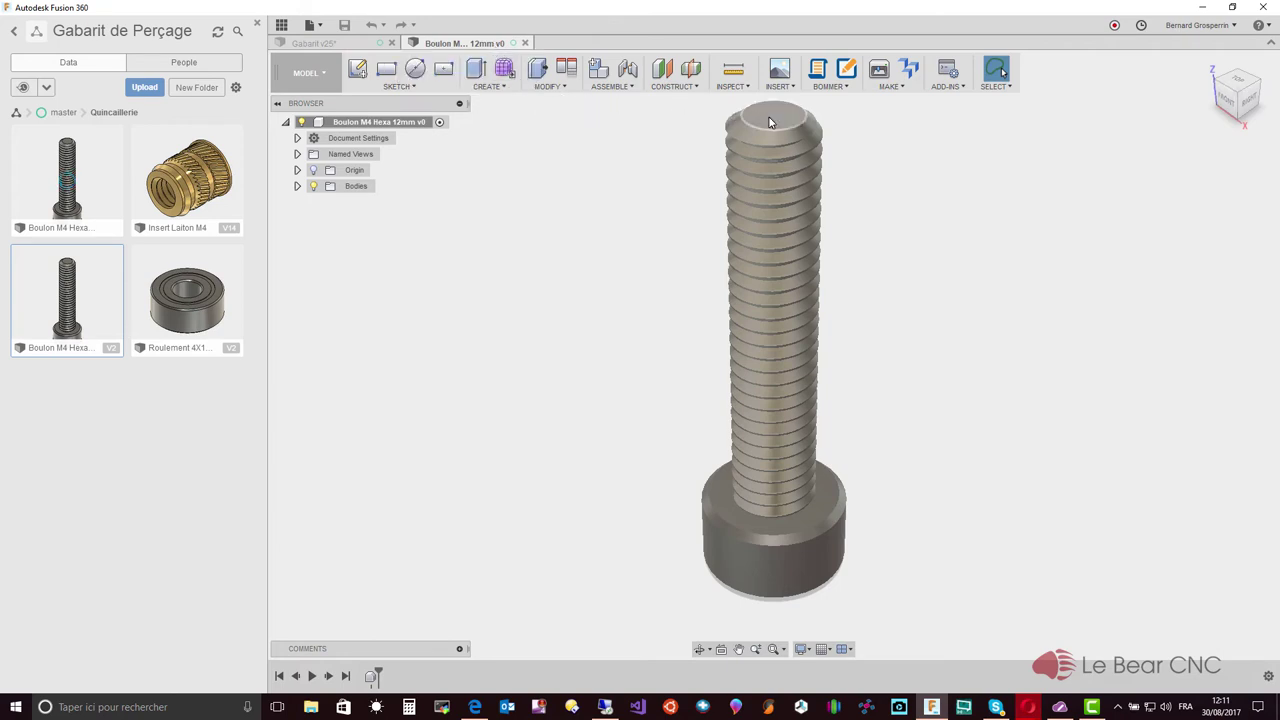
Add an offset construction plane at -8 mm from the bolt's top face.
click(689, 90)
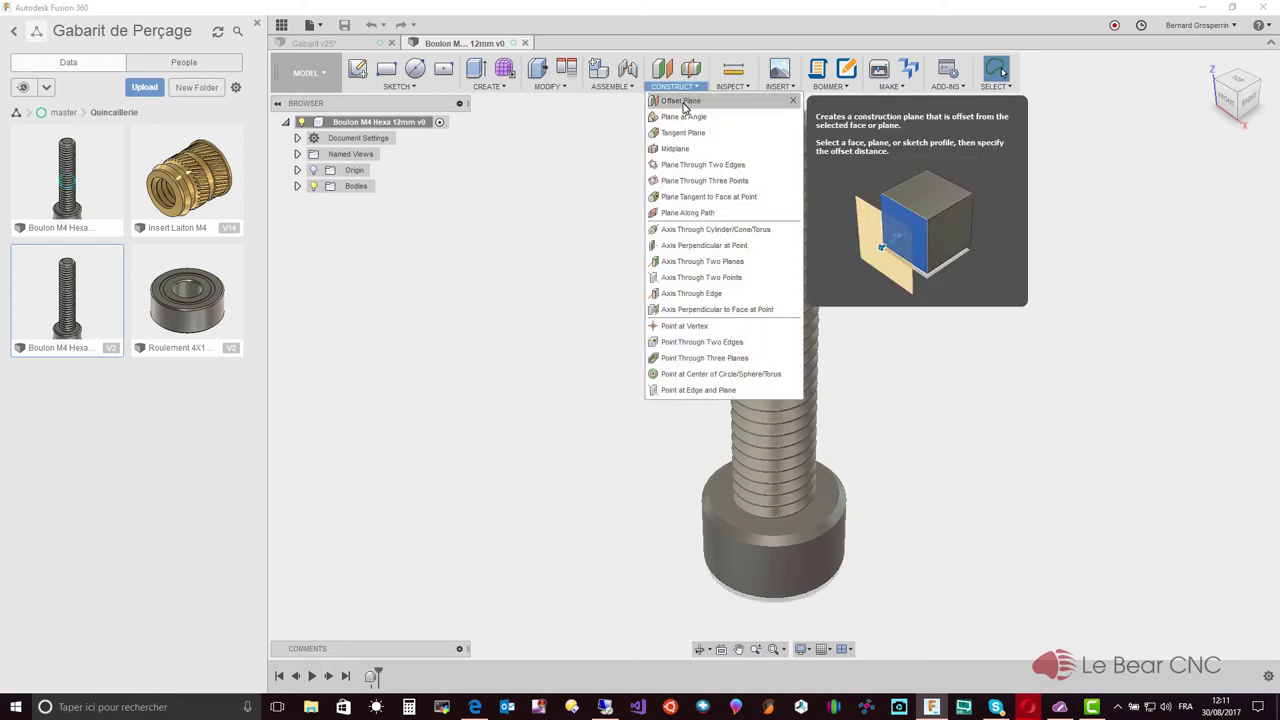
click(684, 104)
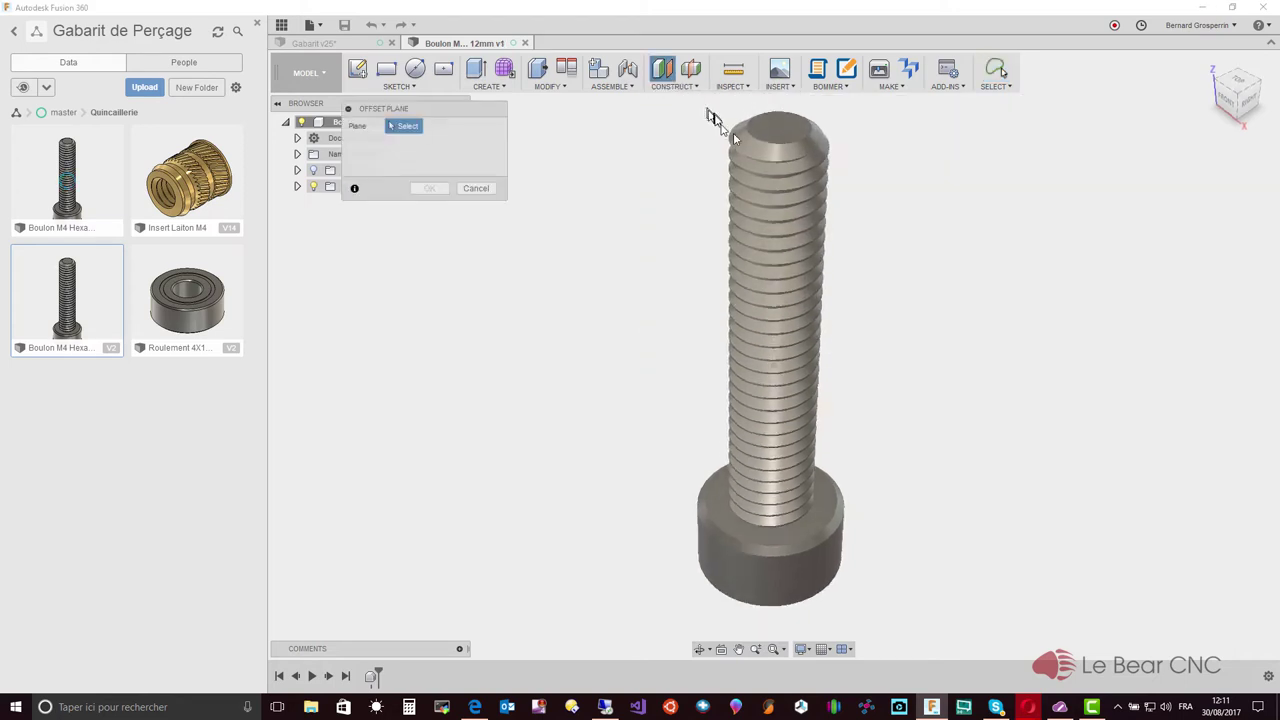
click(783, 140)
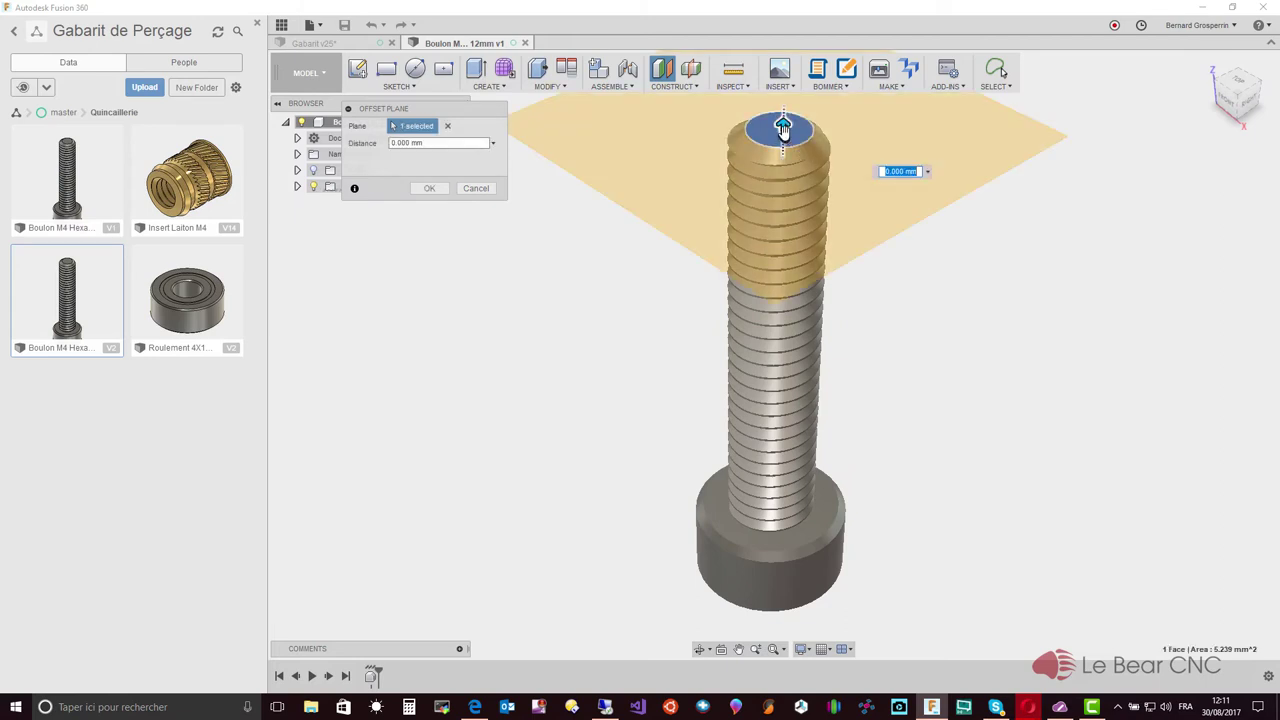
drag(783, 135, 785, 180)
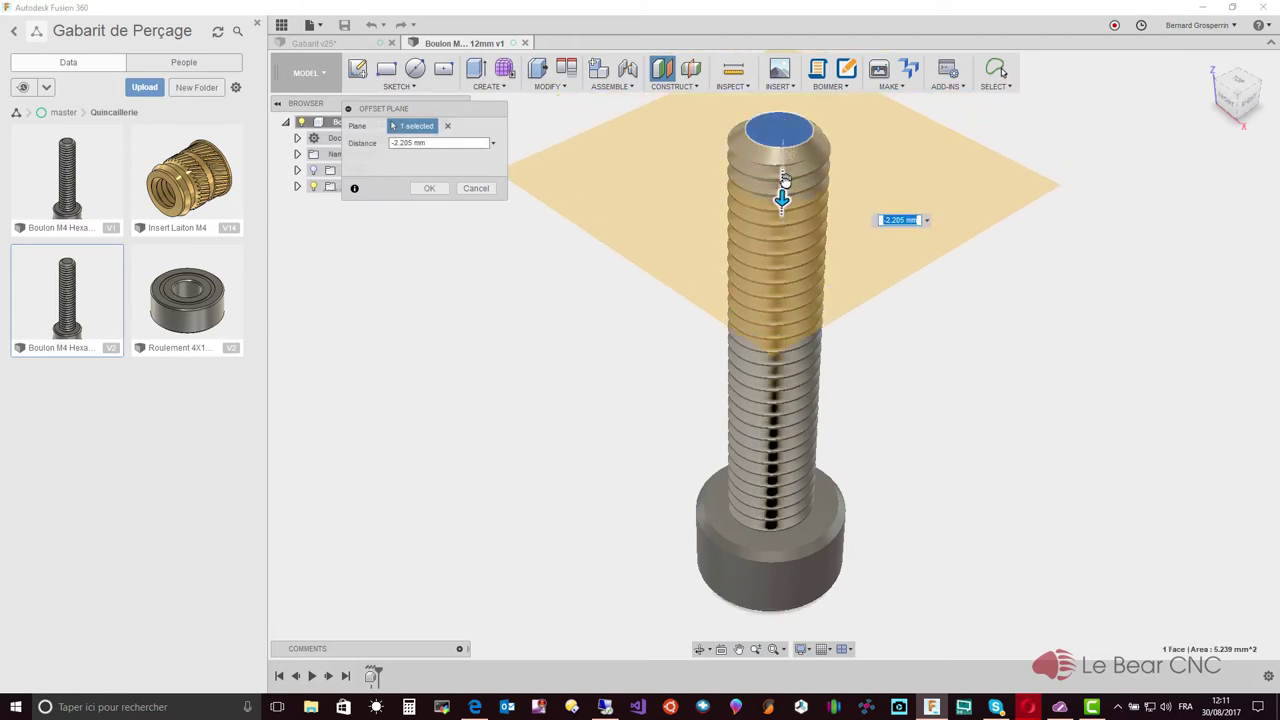
text(-8)
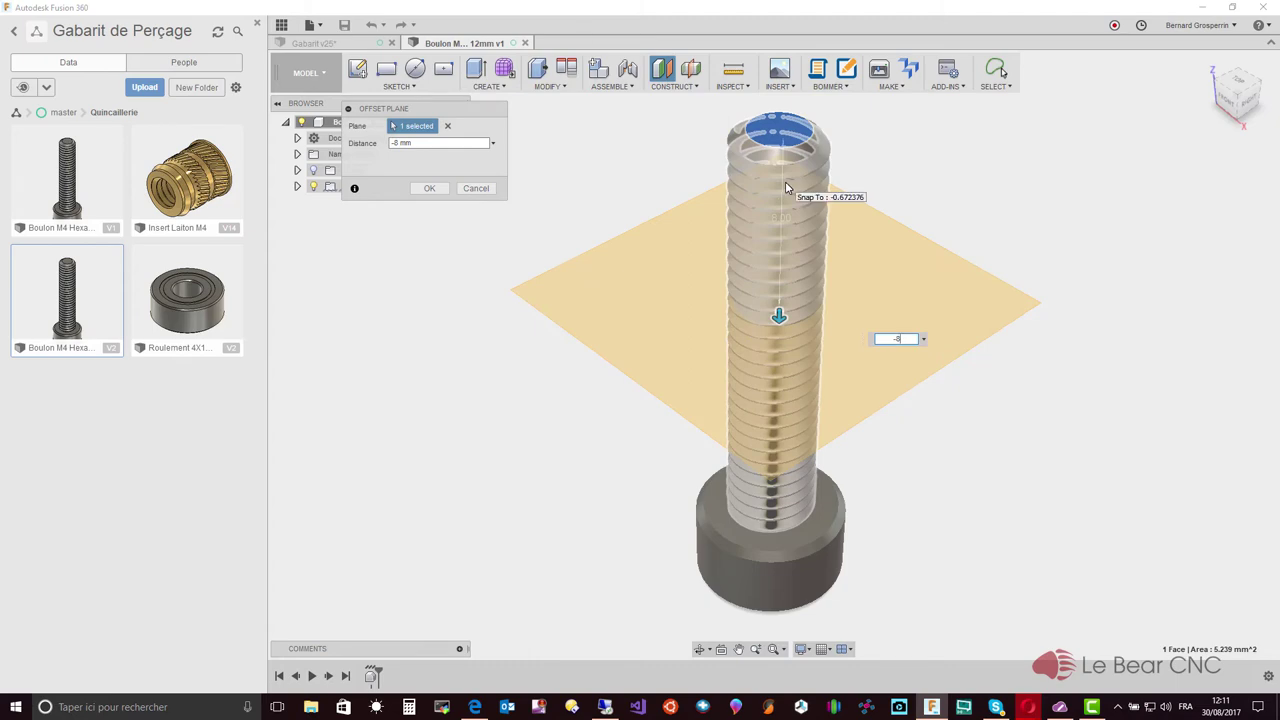
key(Return)
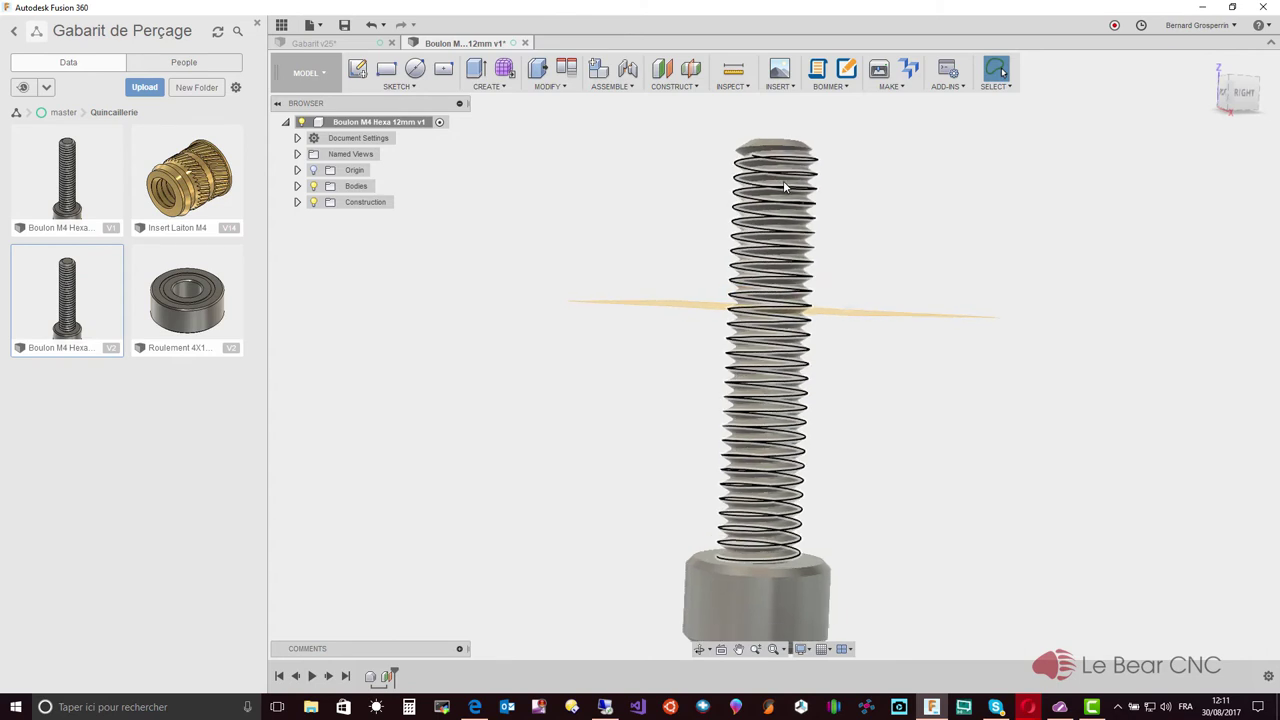
shift+middle_drag(785, 187, 778, 185)
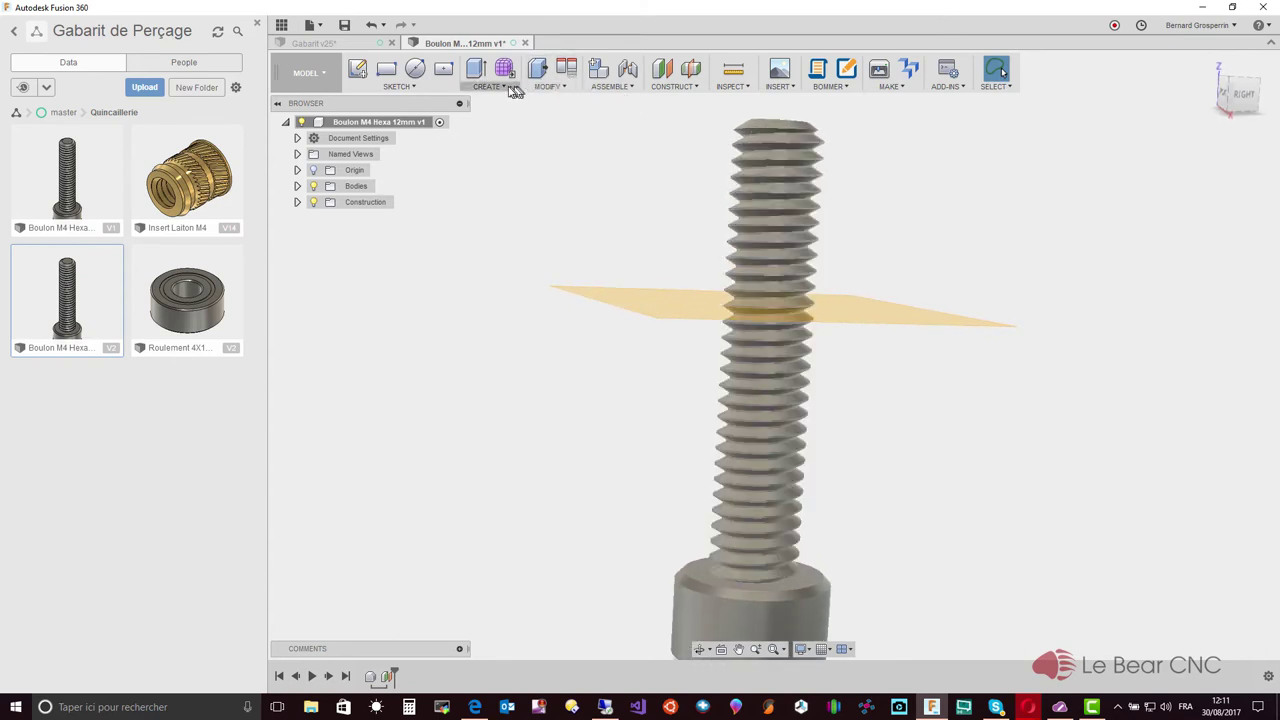
Split the bolt body into two pieces using the -8 mm offset plane.
click(550, 87)
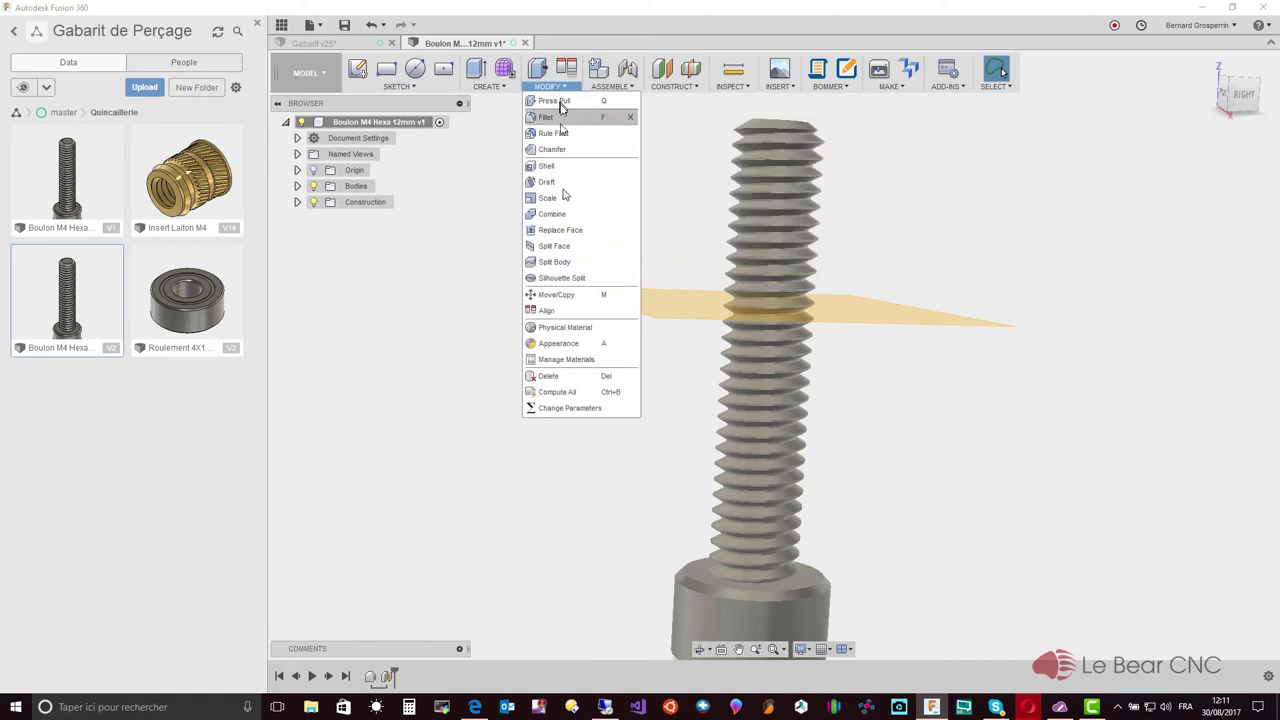
click(556, 262)
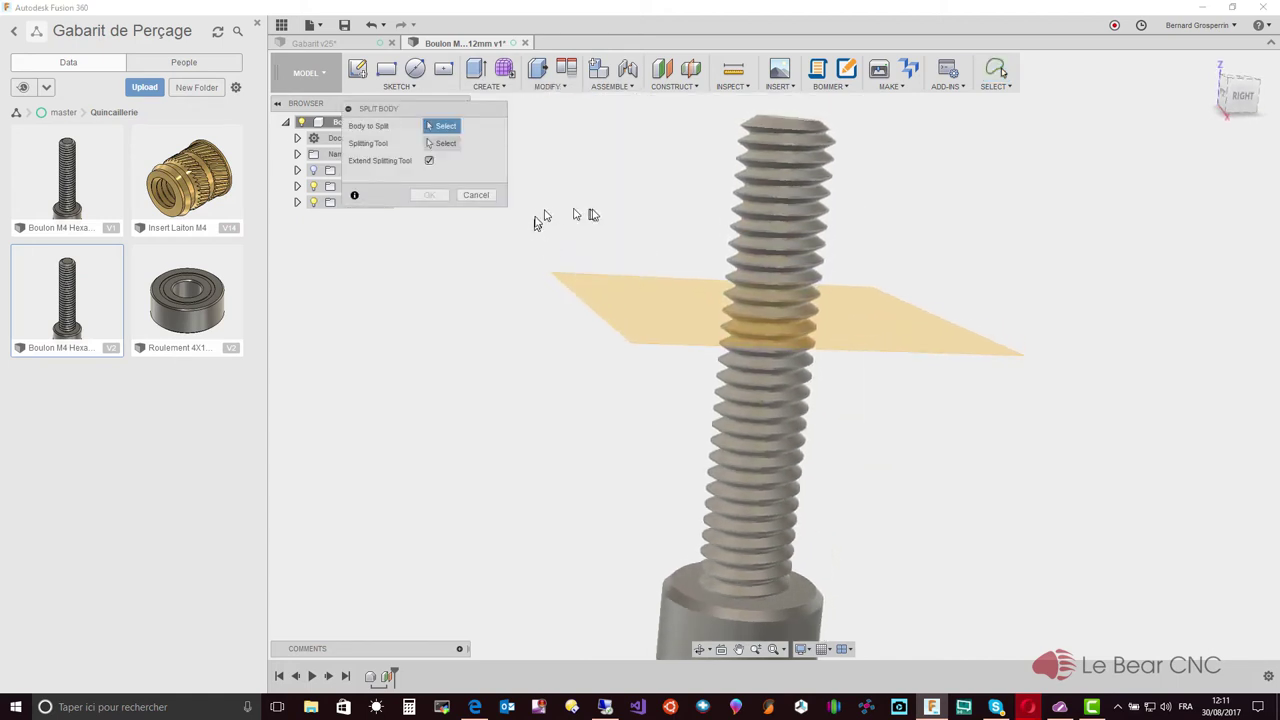
click(769, 277)
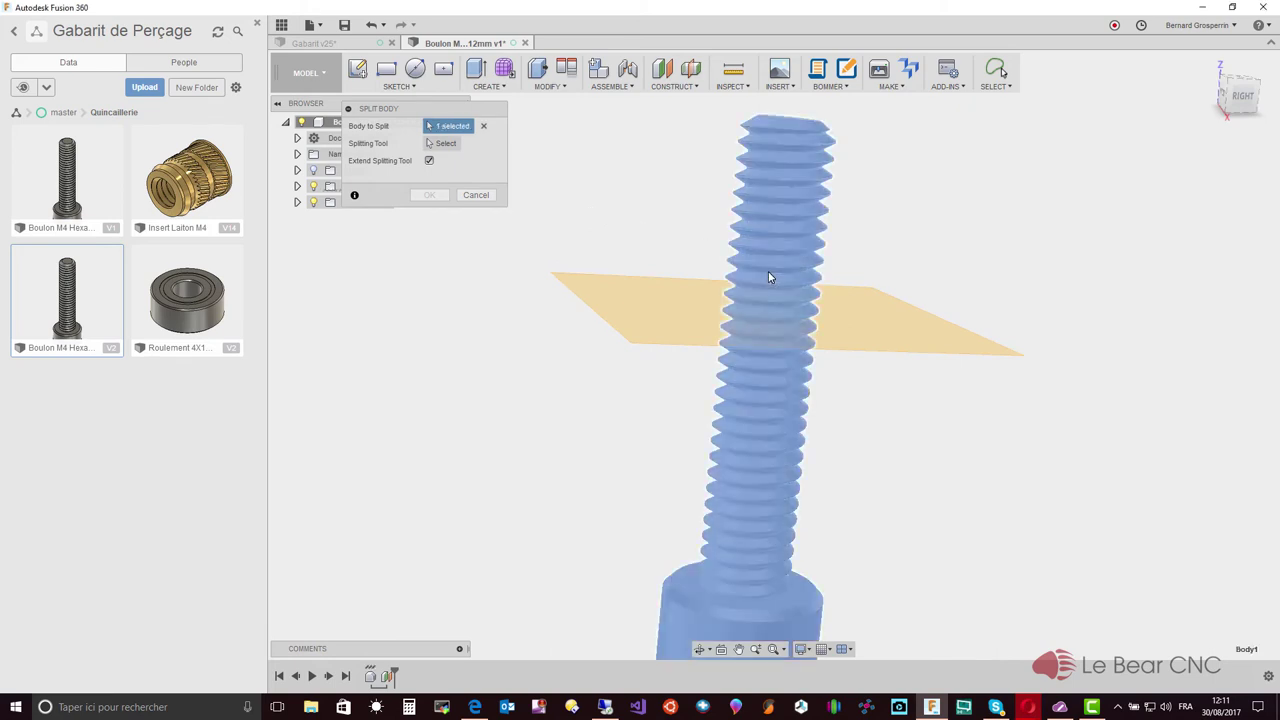
click(447, 146)
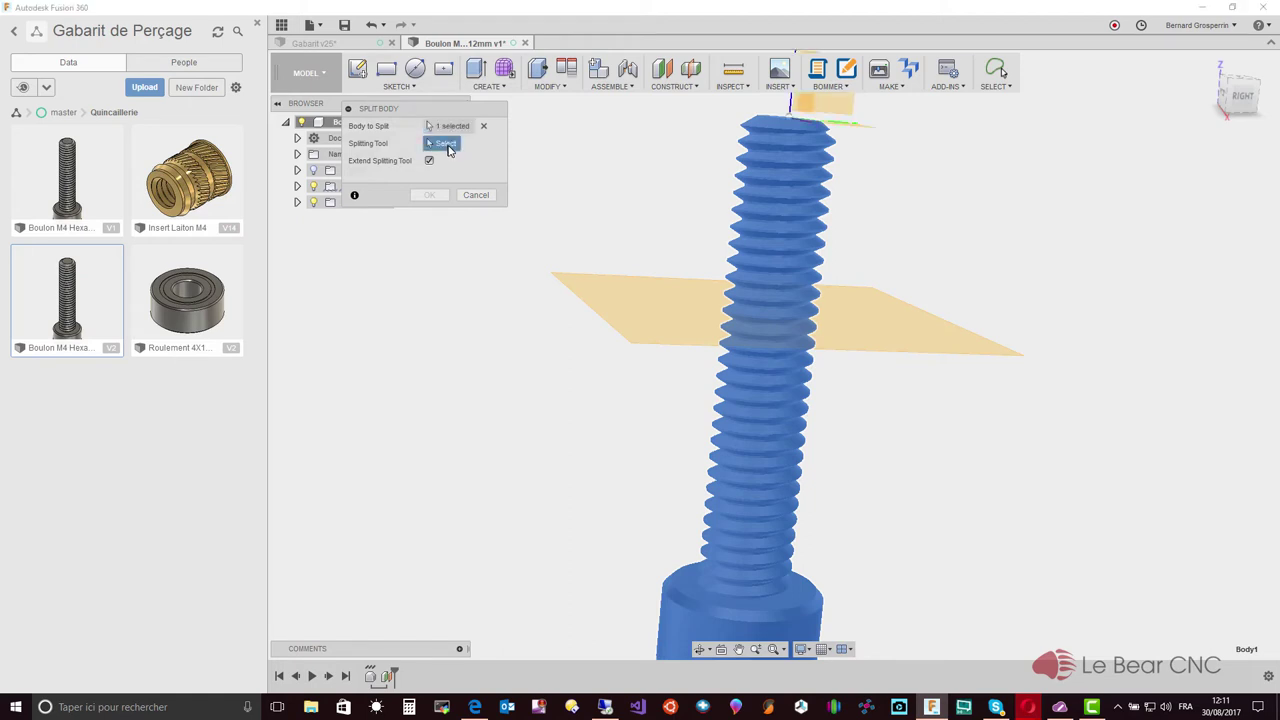
click(652, 322)
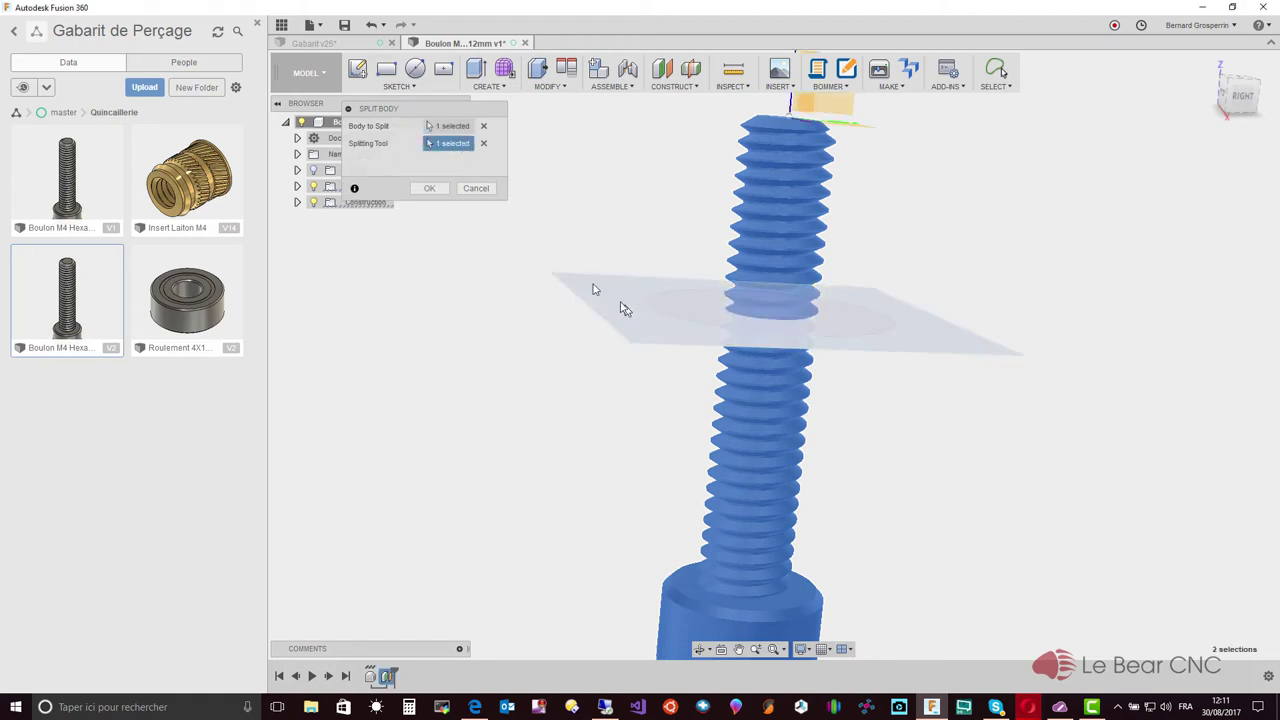
click(431, 190)
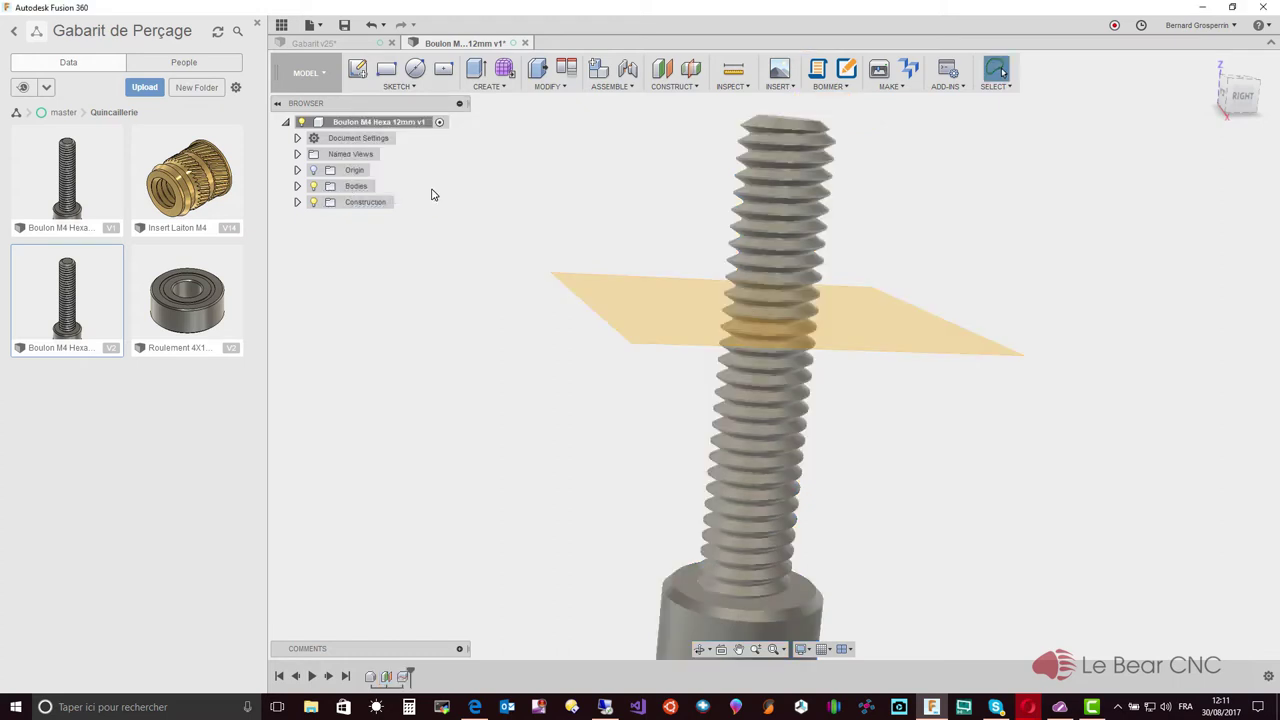
mouse_move(980, 337)
shift+middle_down()
mouse_move(766, 246)
mouse_move(776, 234)
shift+middle_up()
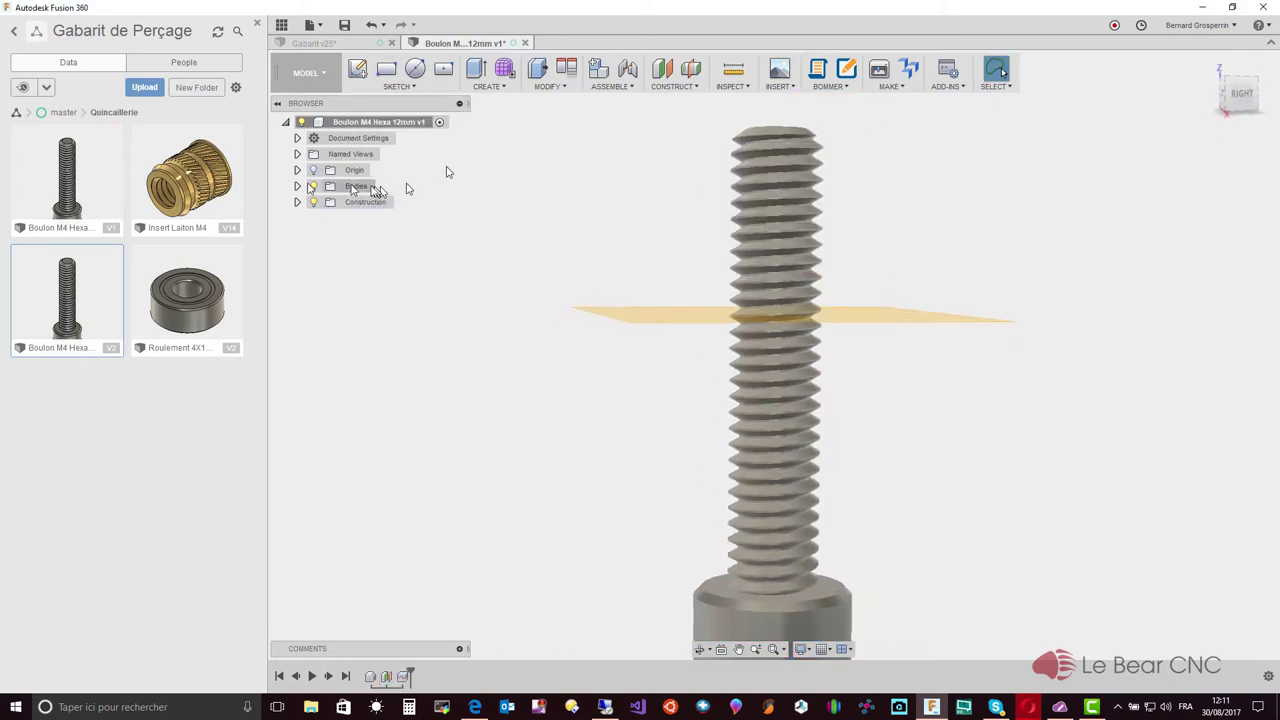
Hide the upper threaded piece Body2 and select the underside face of the bolt head.
click(297, 187)
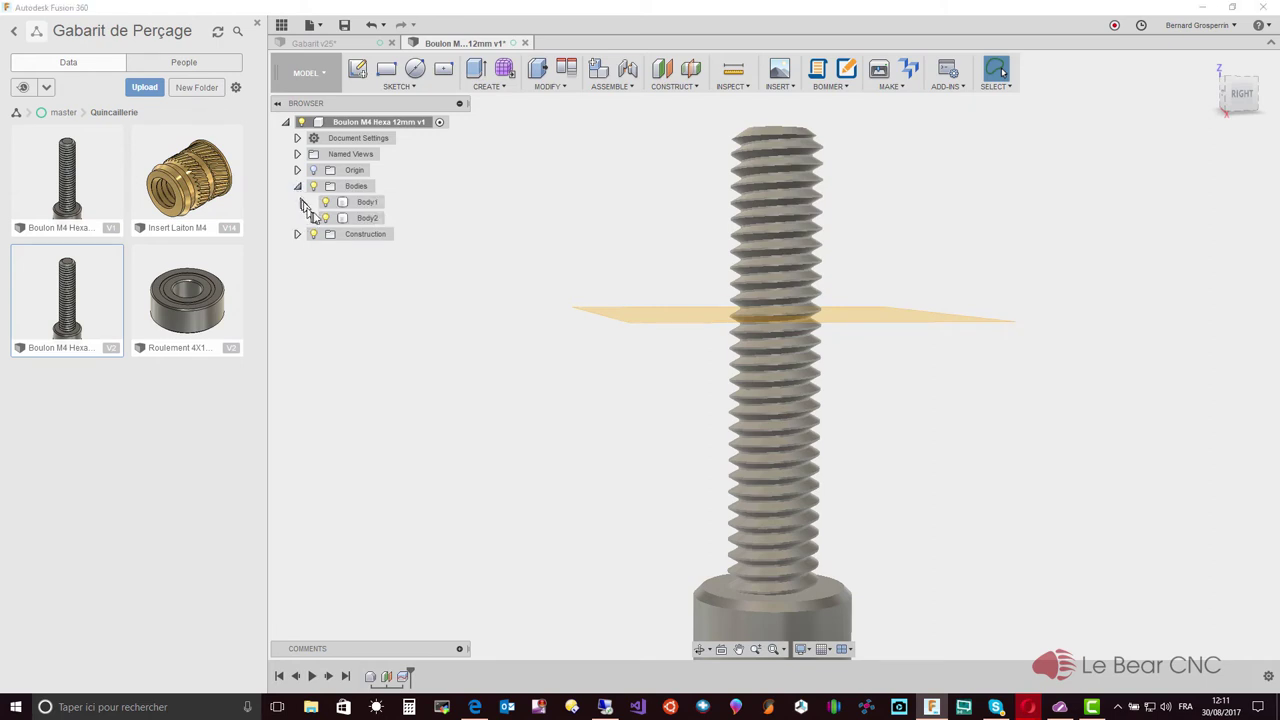
click(325, 218)
shift+middle_drag(511, 309, 511, 311)
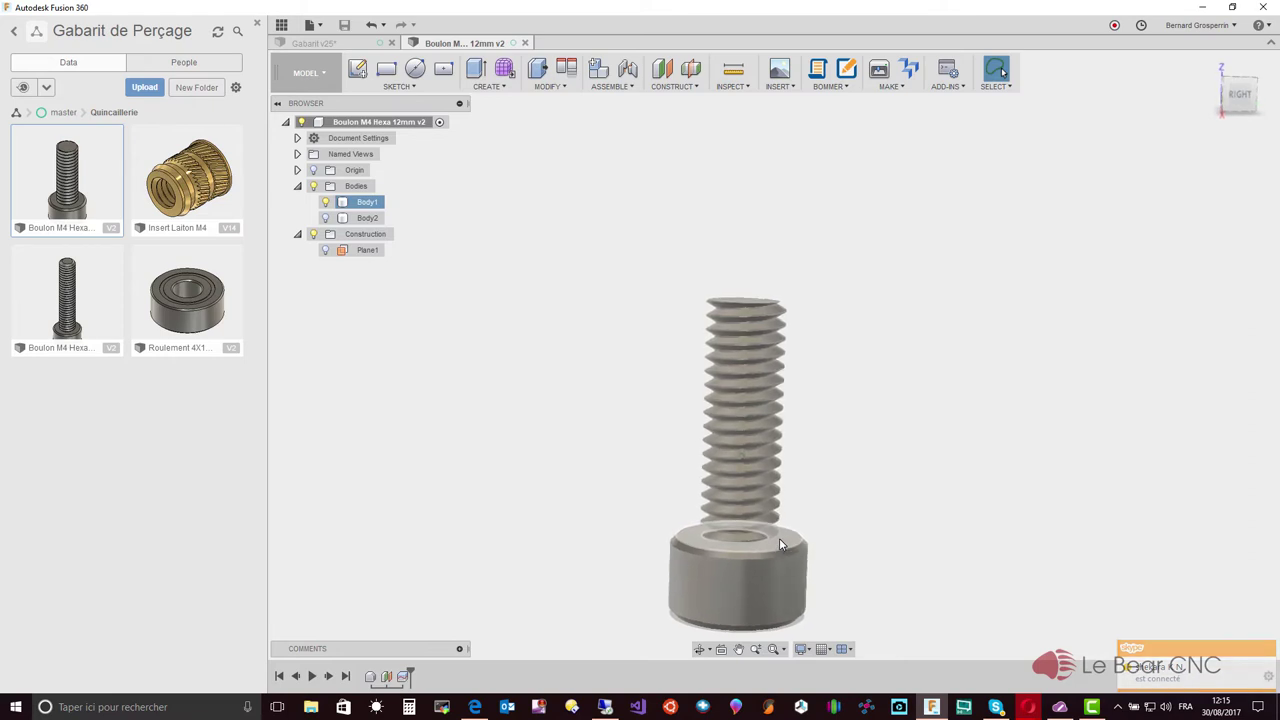
key(Escape)
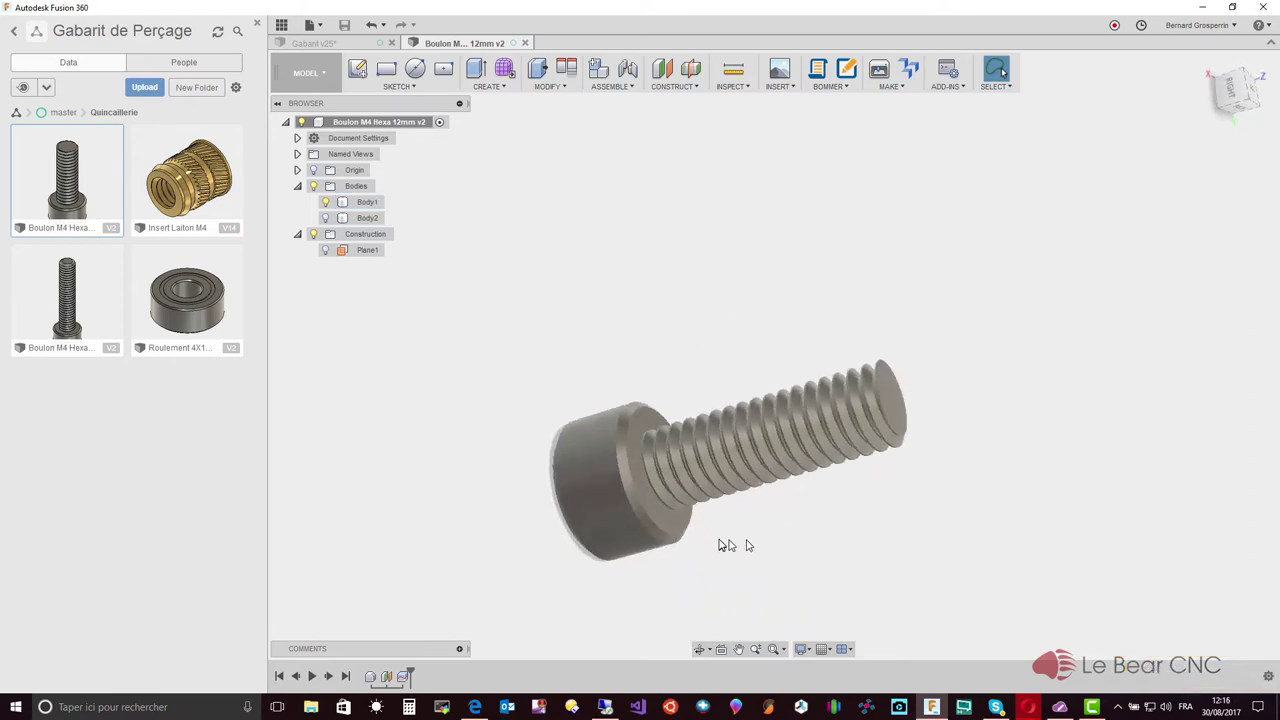
click(660, 508)
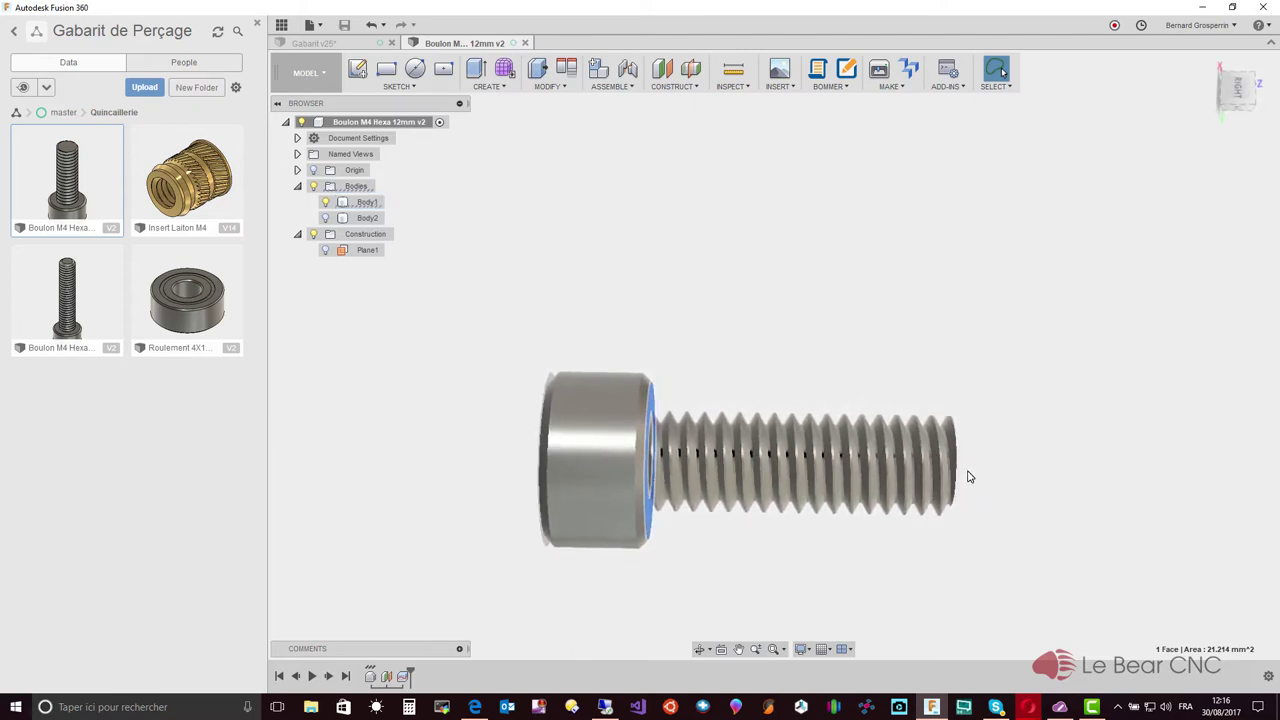
click(735, 74)
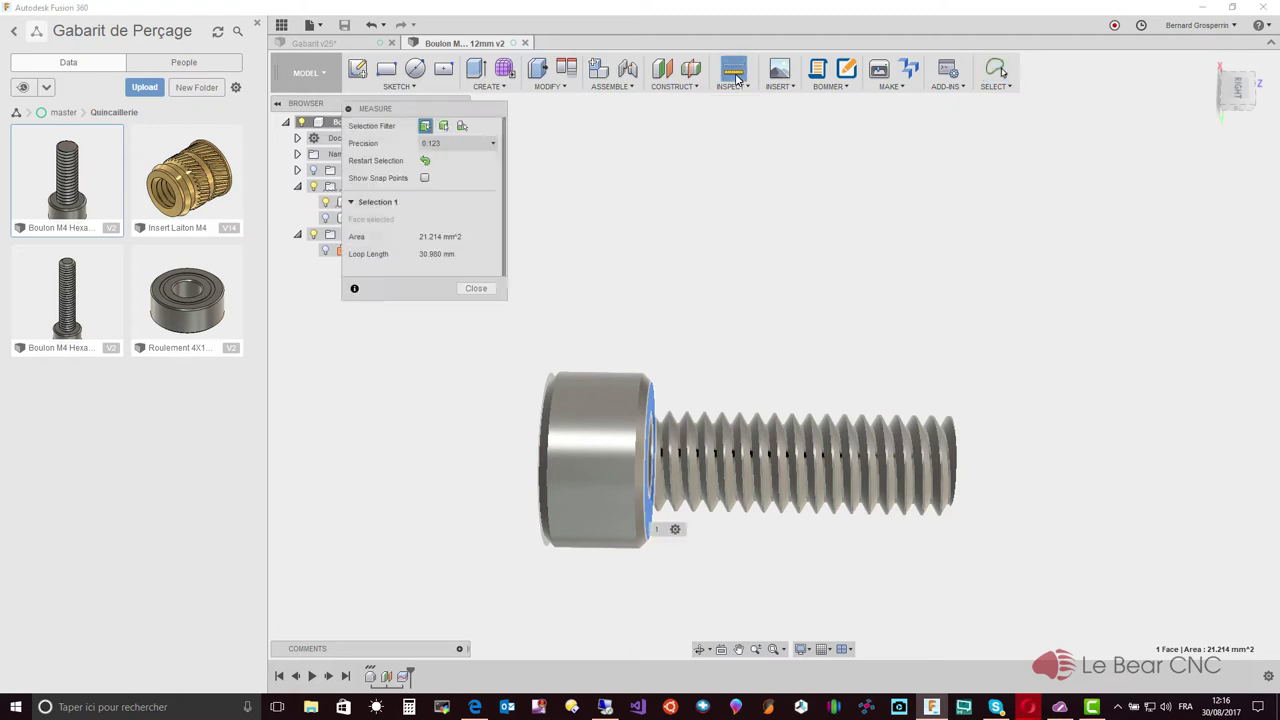
mouse_move(528, 349)
shift+middle_down()
mouse_move(571, 438)
mouse_move(527, 337)
shift+middle_up()
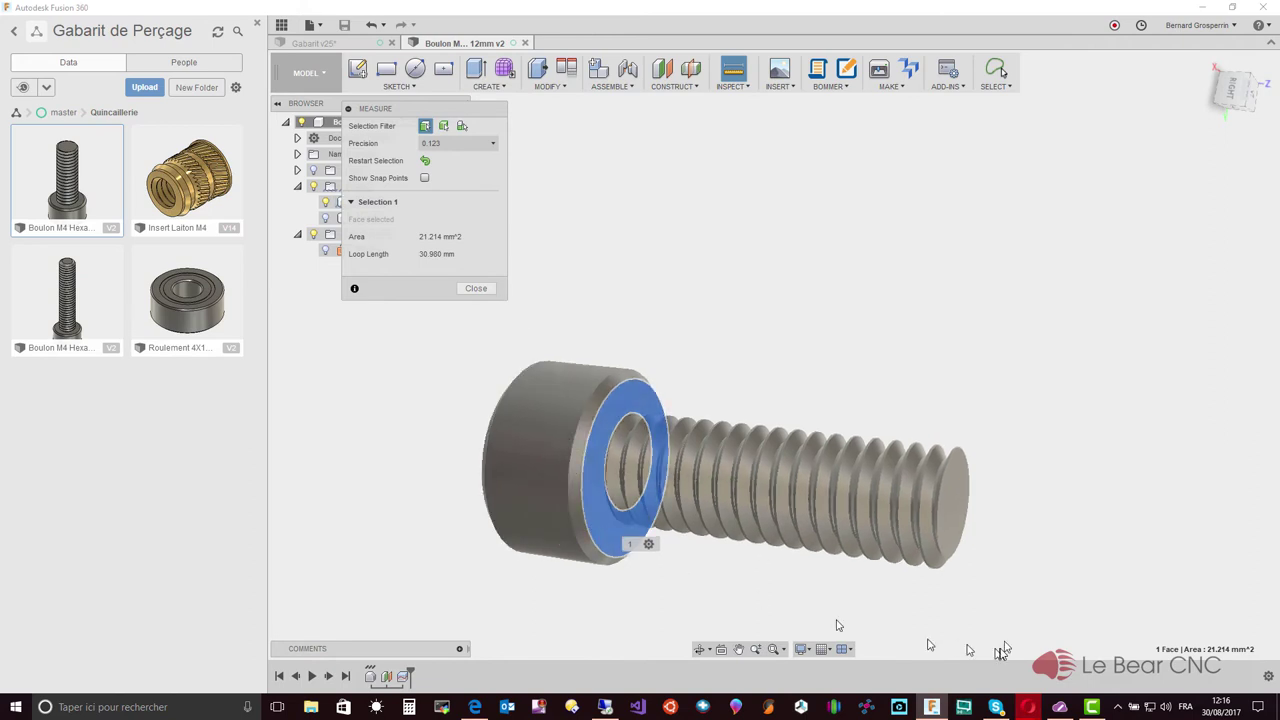
click(955, 527)
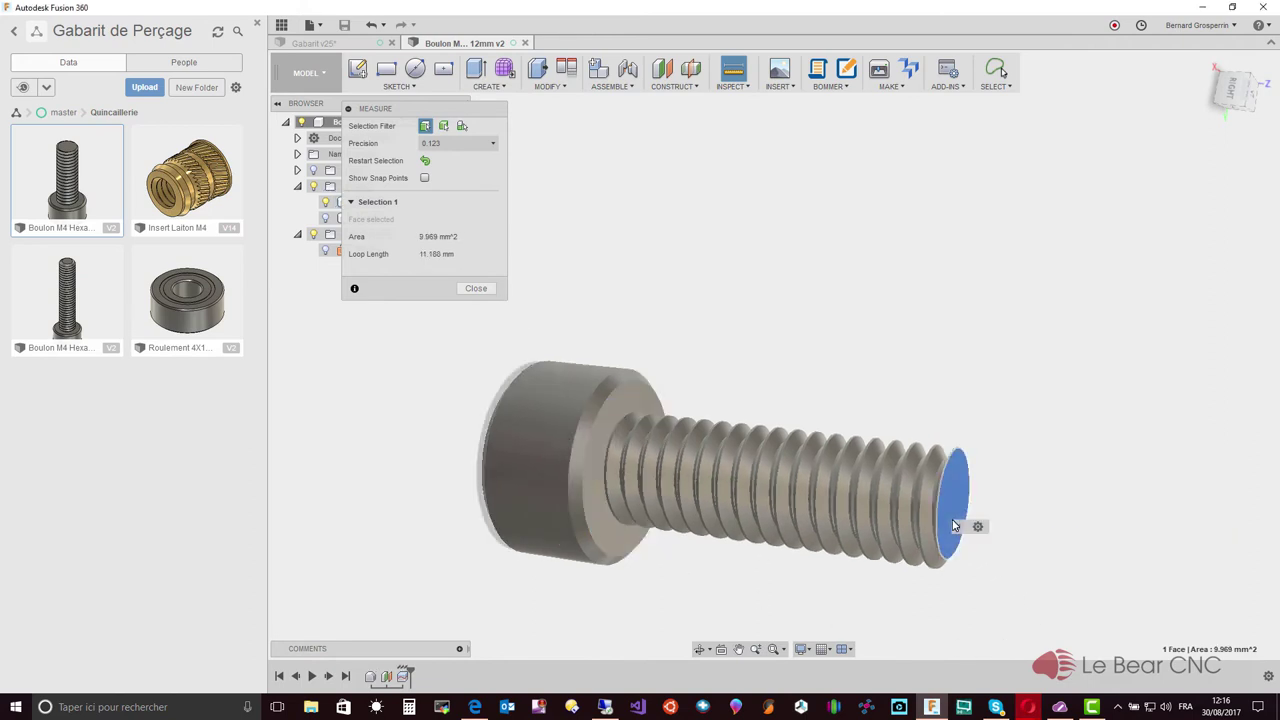
click(596, 497)
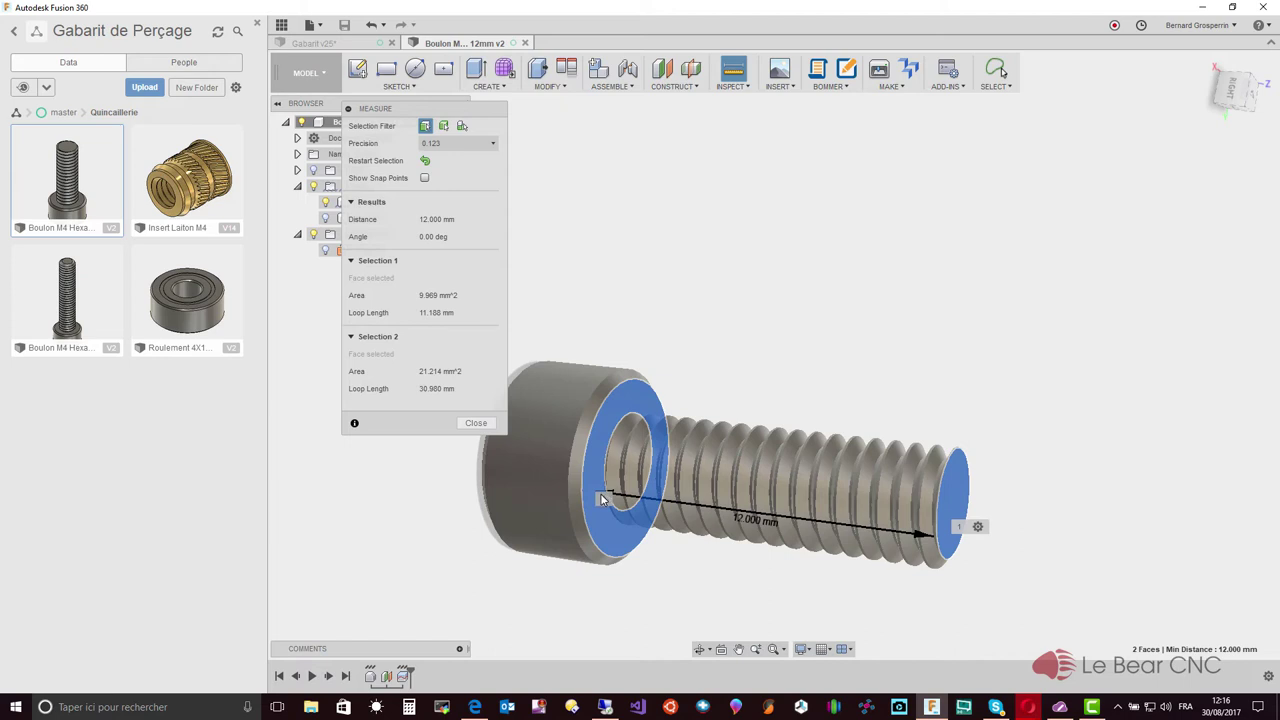
mouse_move(603, 498)
shift+middle_down()
mouse_move(603, 513)
mouse_move(585, 515)
shift+middle_up()
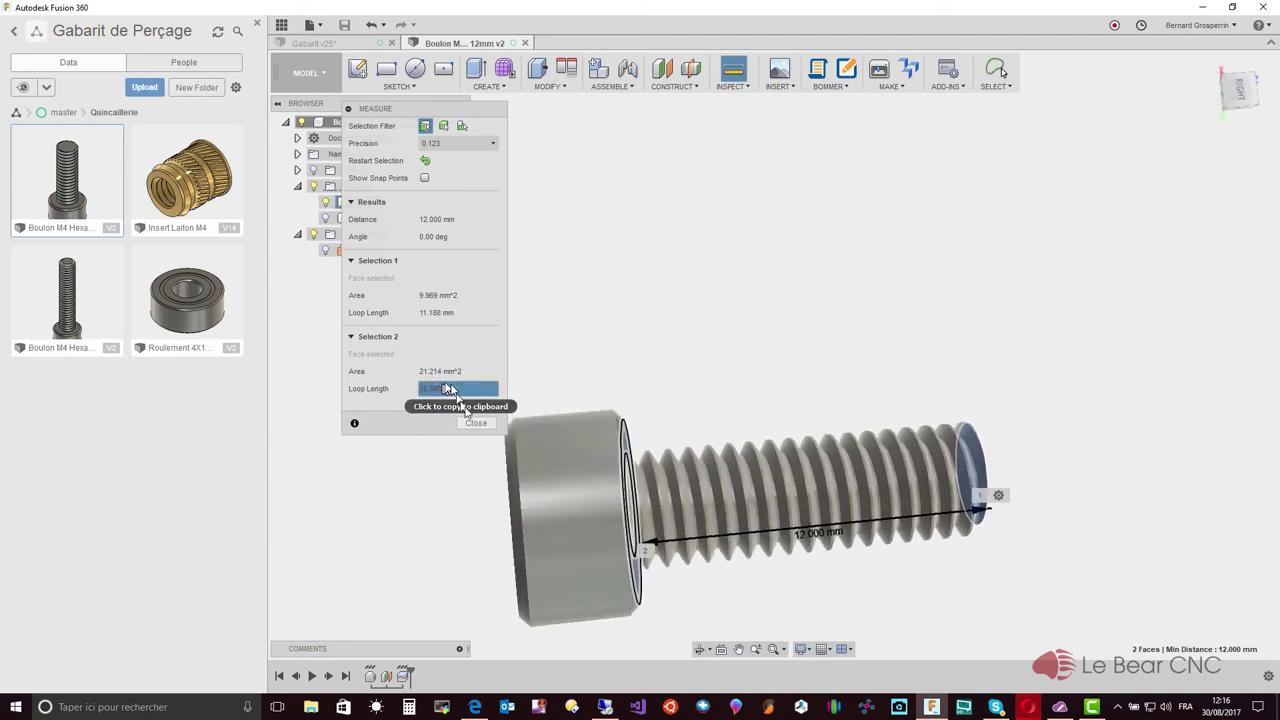
mouse_move(609, 363)
shift+middle_down()
mouse_move(686, 234)
mouse_move(538, 399)
shift+middle_up()
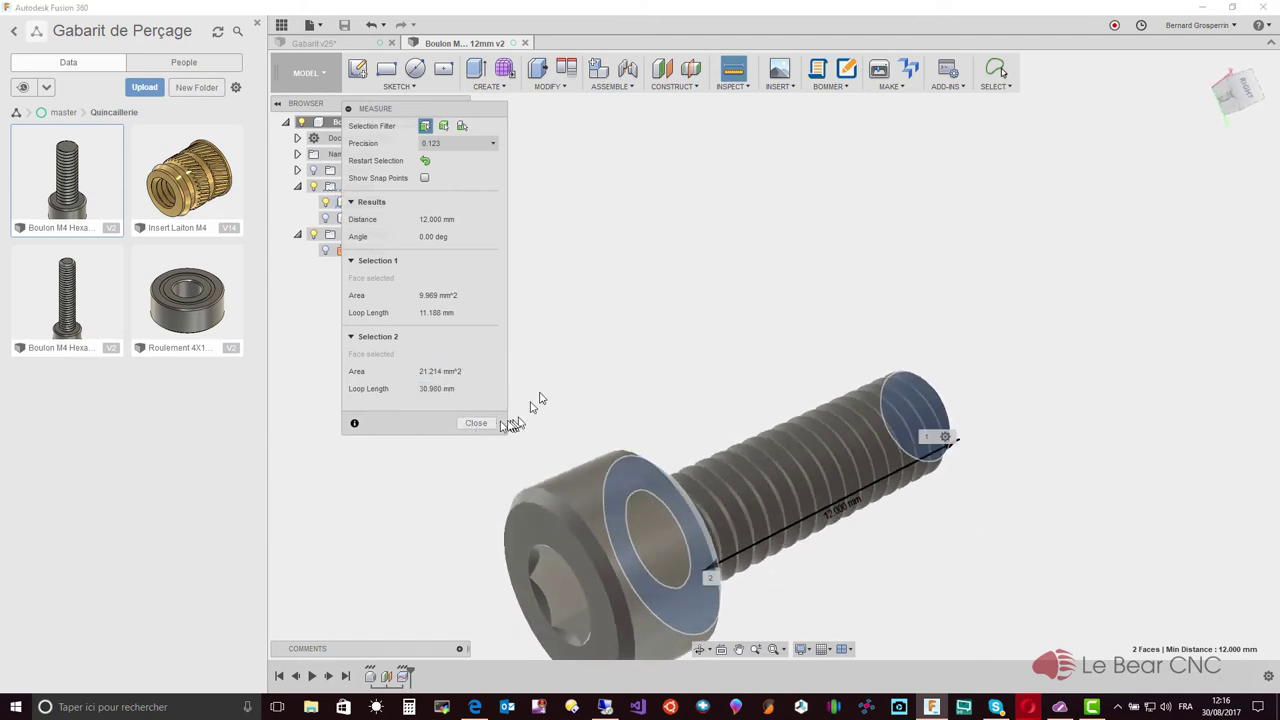
click(476, 423)
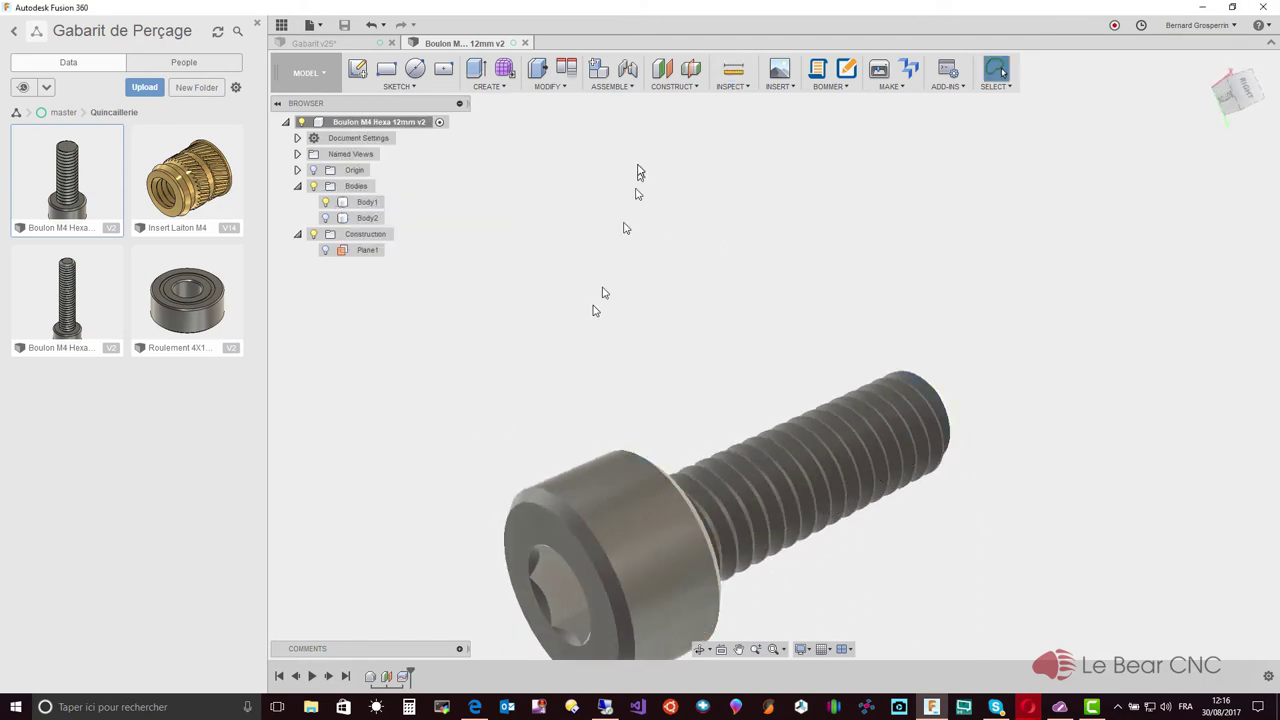
Measure between the two bolt head faces, reading 4.000 mm, then close Measure.
click(729, 90)
click(733, 103)
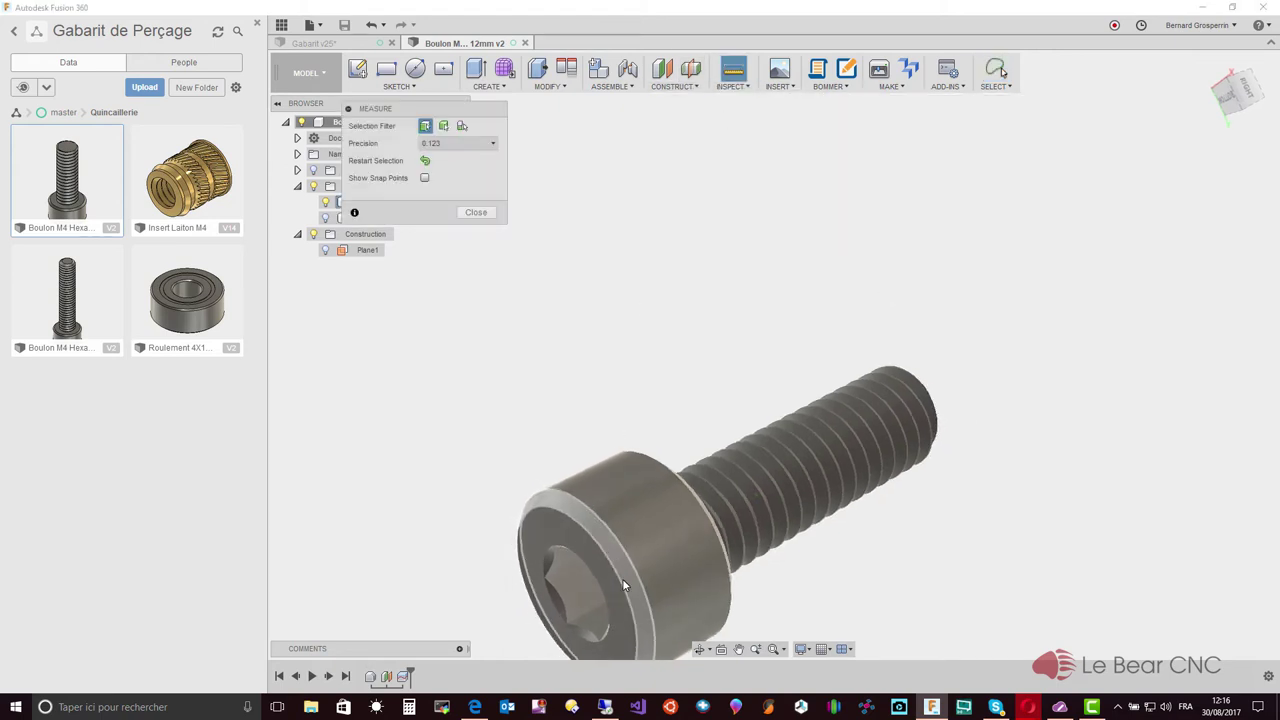
click(619, 593)
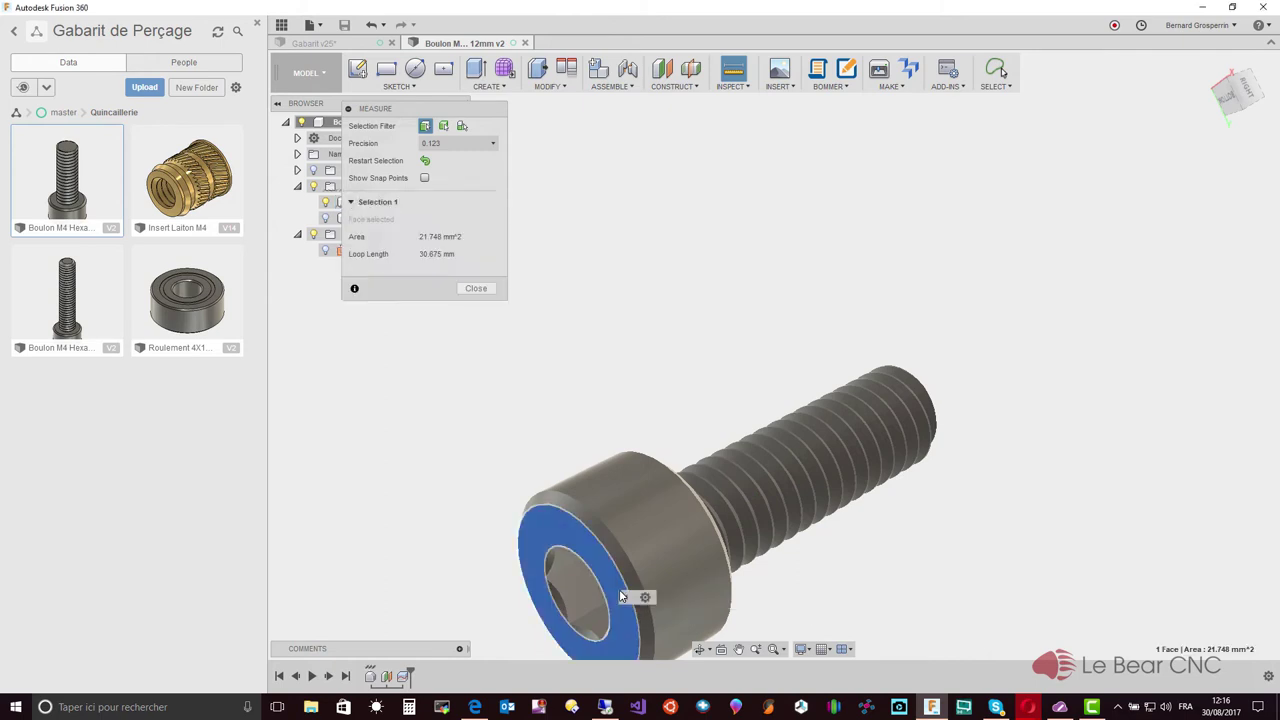
shift+middle_drag(619, 593, 613, 484)
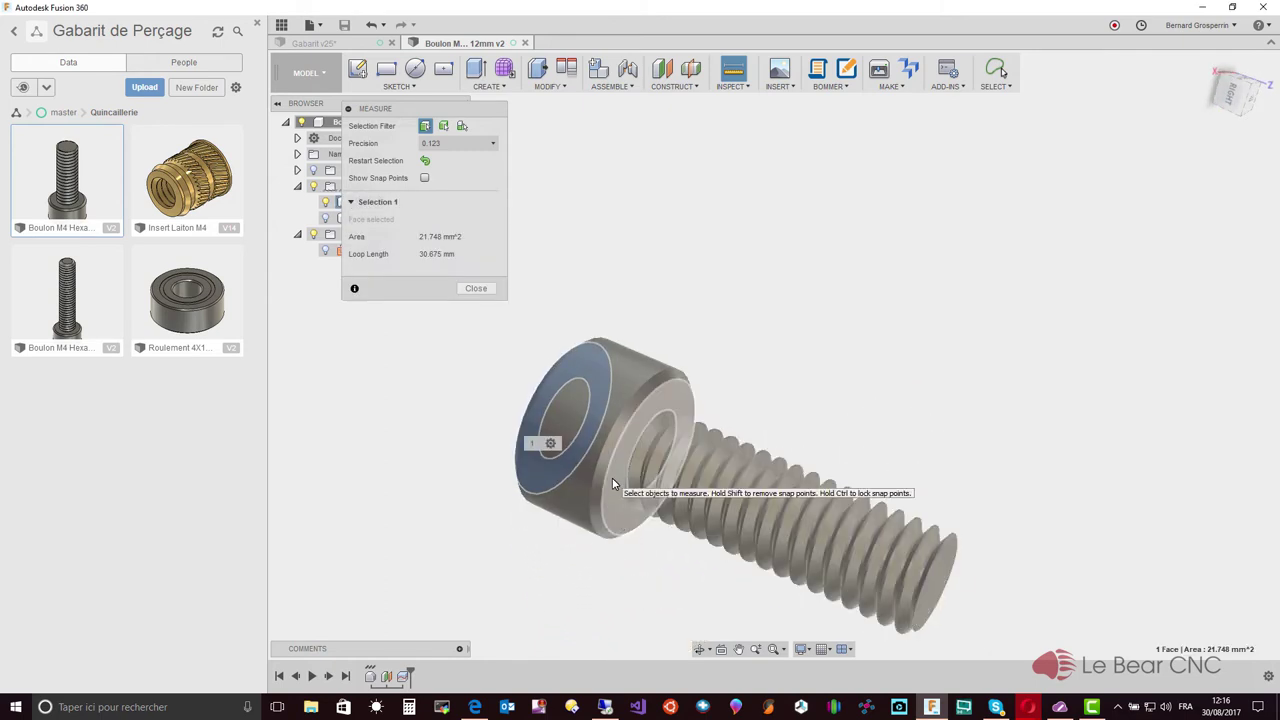
click(613, 484)
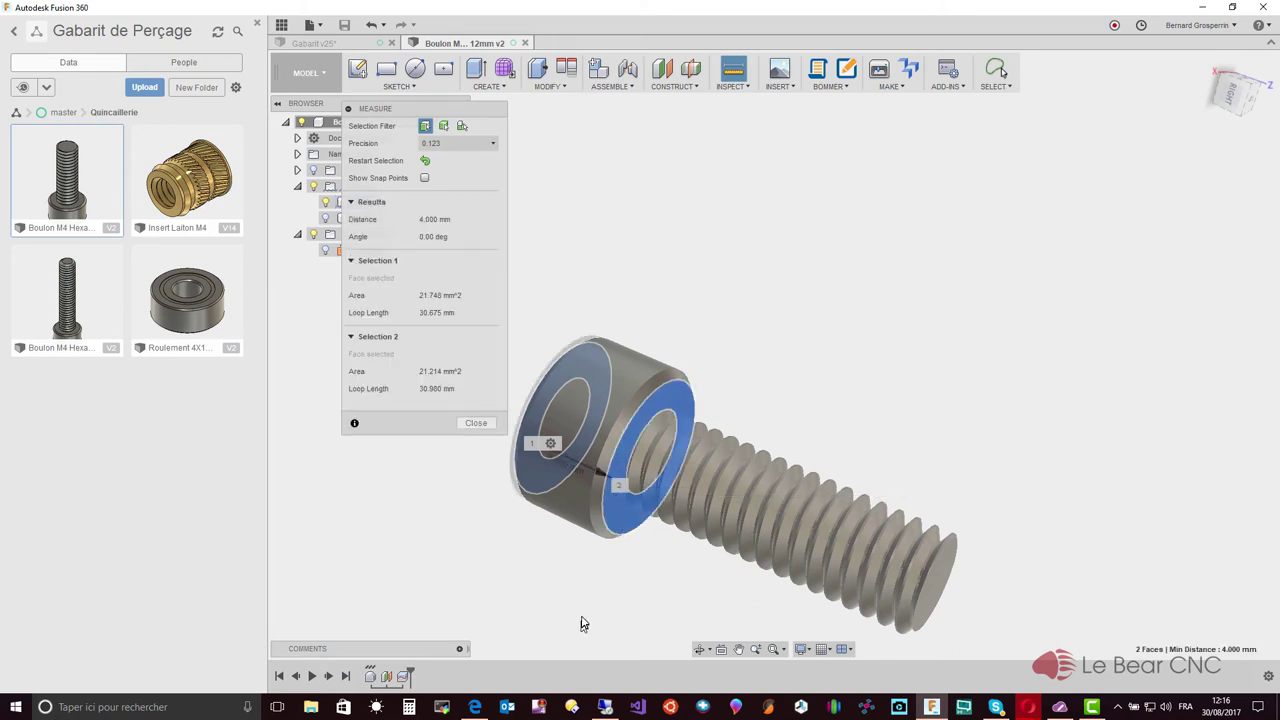
shift+middle_drag(583, 625, 578, 627)
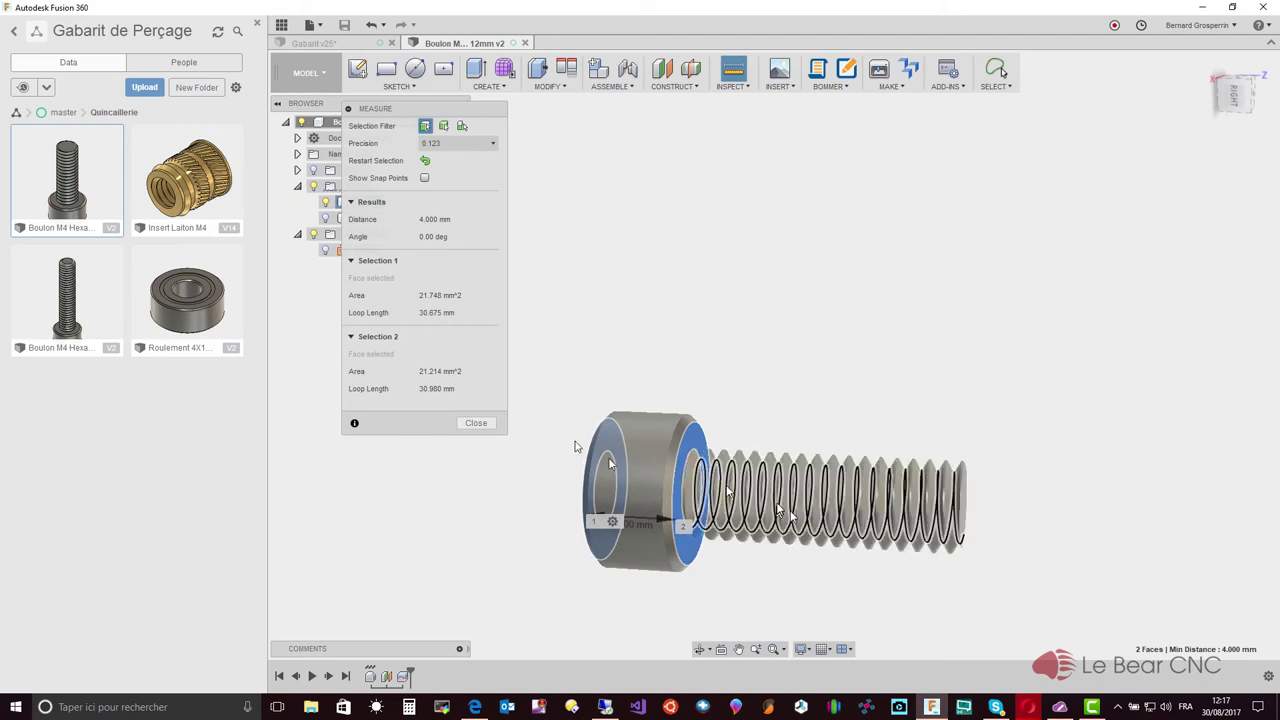
click(476, 423)
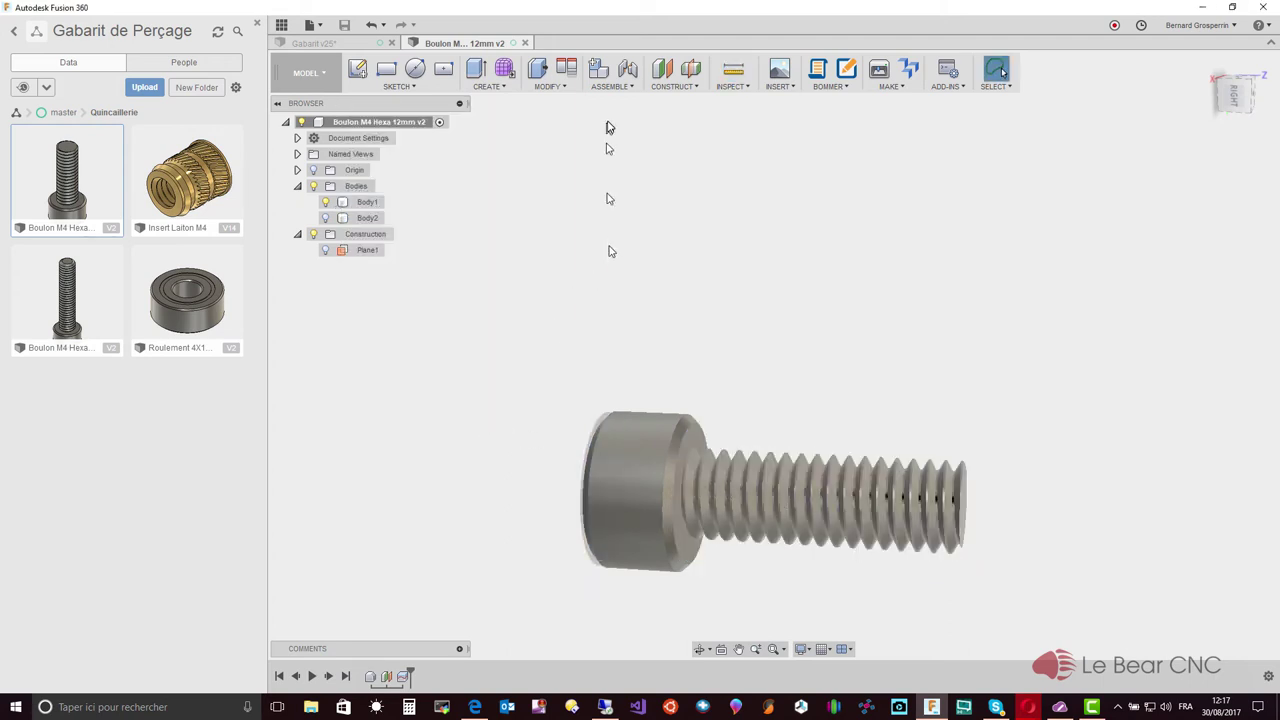
Create a second offset plane from the bolt's end face, dragged back onto the threads.
click(668, 78)
shift+middle_drag(668, 309, 1117, 577)
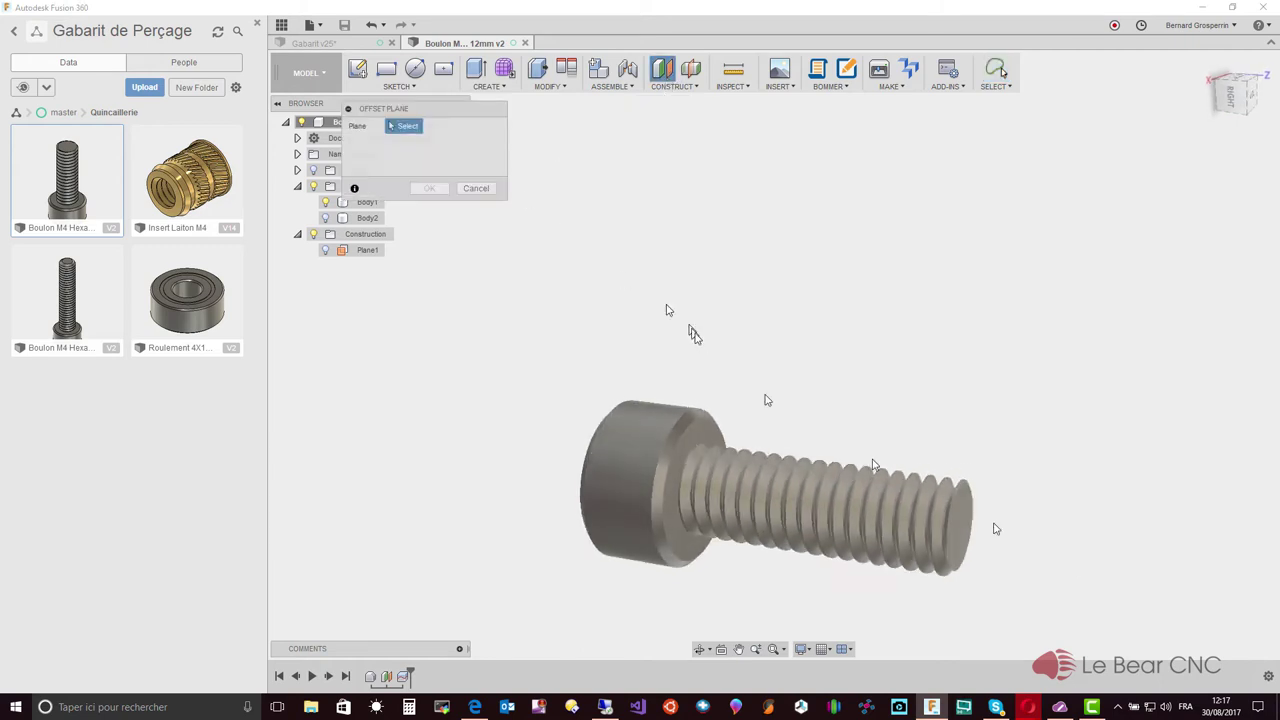
click(955, 525)
shift+middle_drag(951, 526, 970, 518)
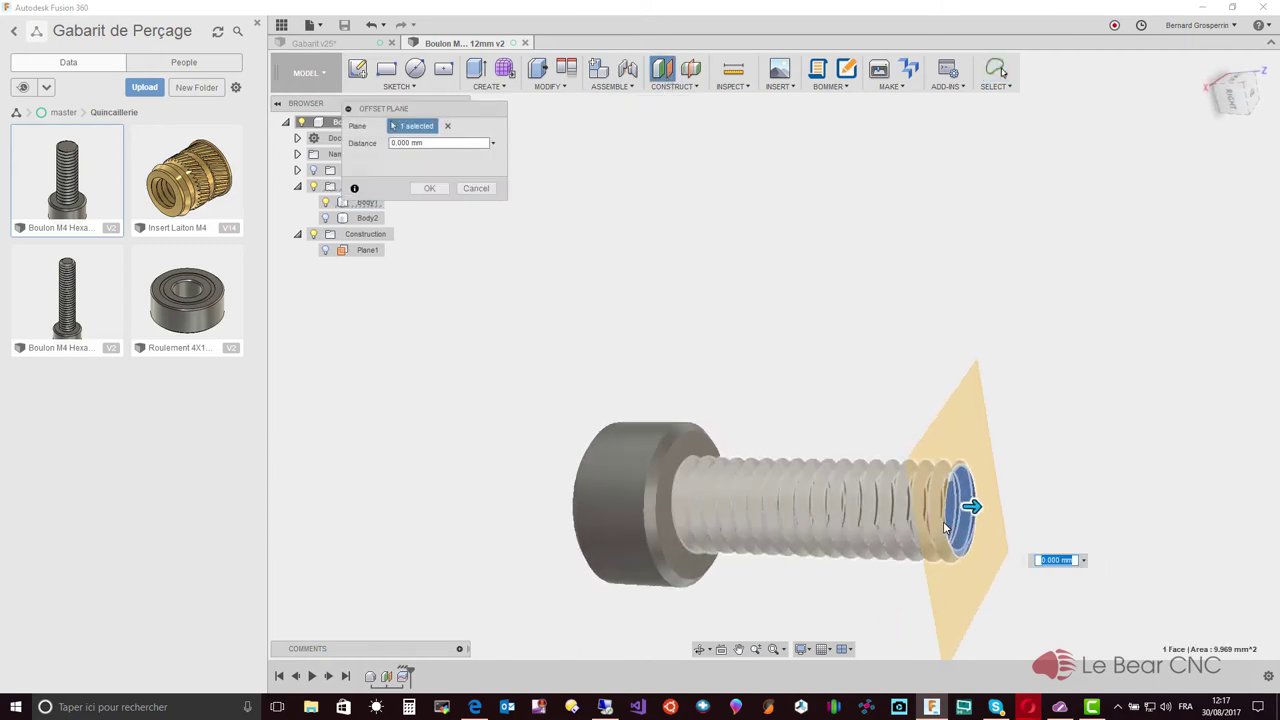
drag(980, 493, 959, 498)
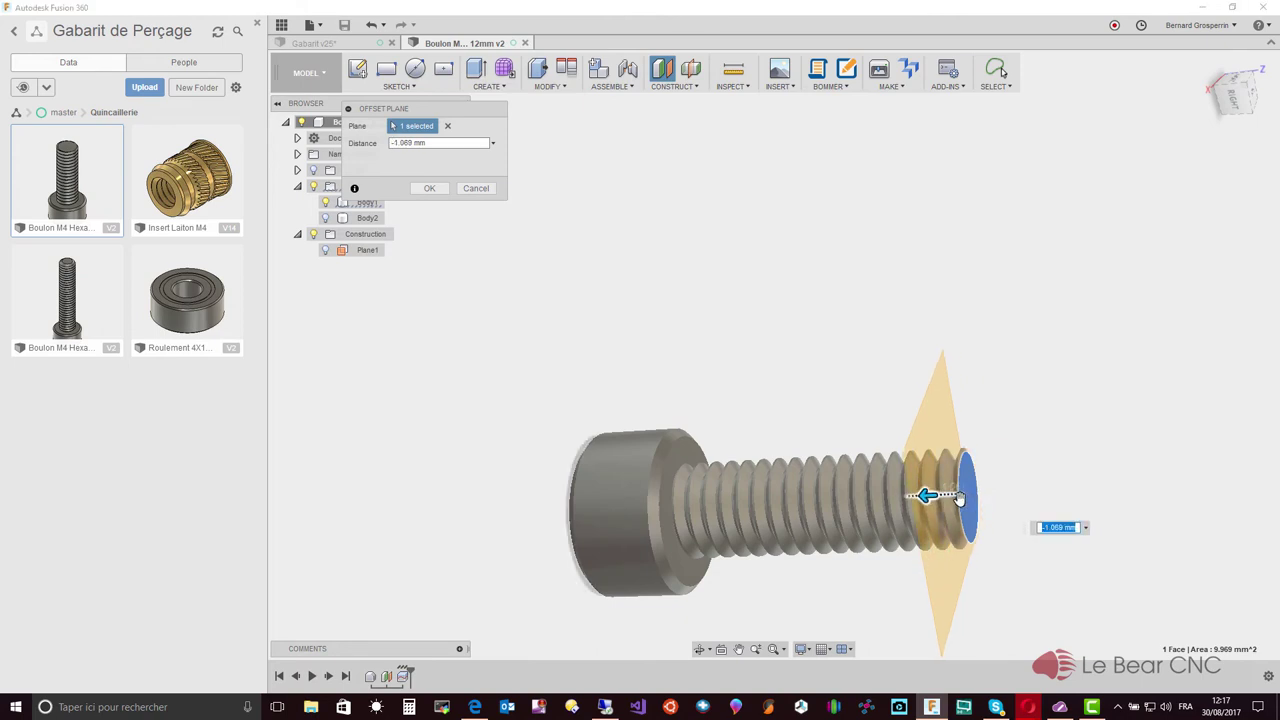
drag(959, 498, 868, 495)
key(Return)
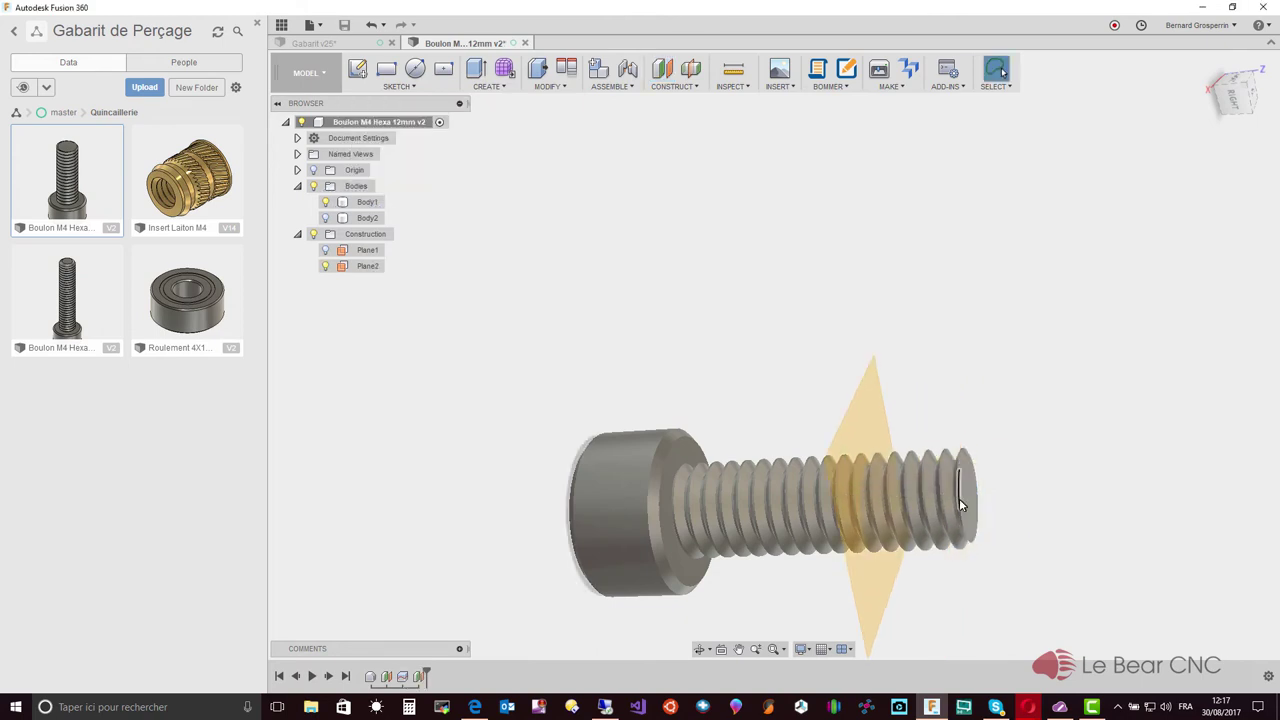
shift+middle_drag(958, 498, 743, 329)
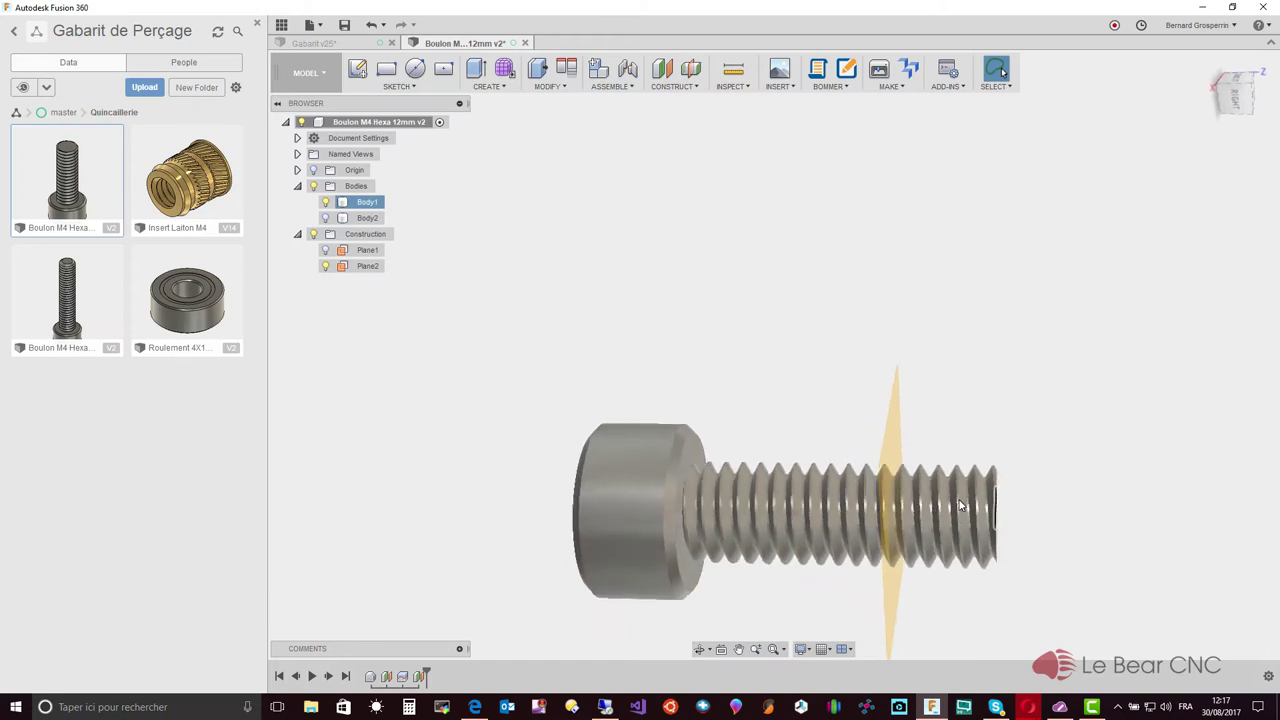
Split the bolt at Plane2 and hide the cut-off thread end Body3.
click(560, 89)
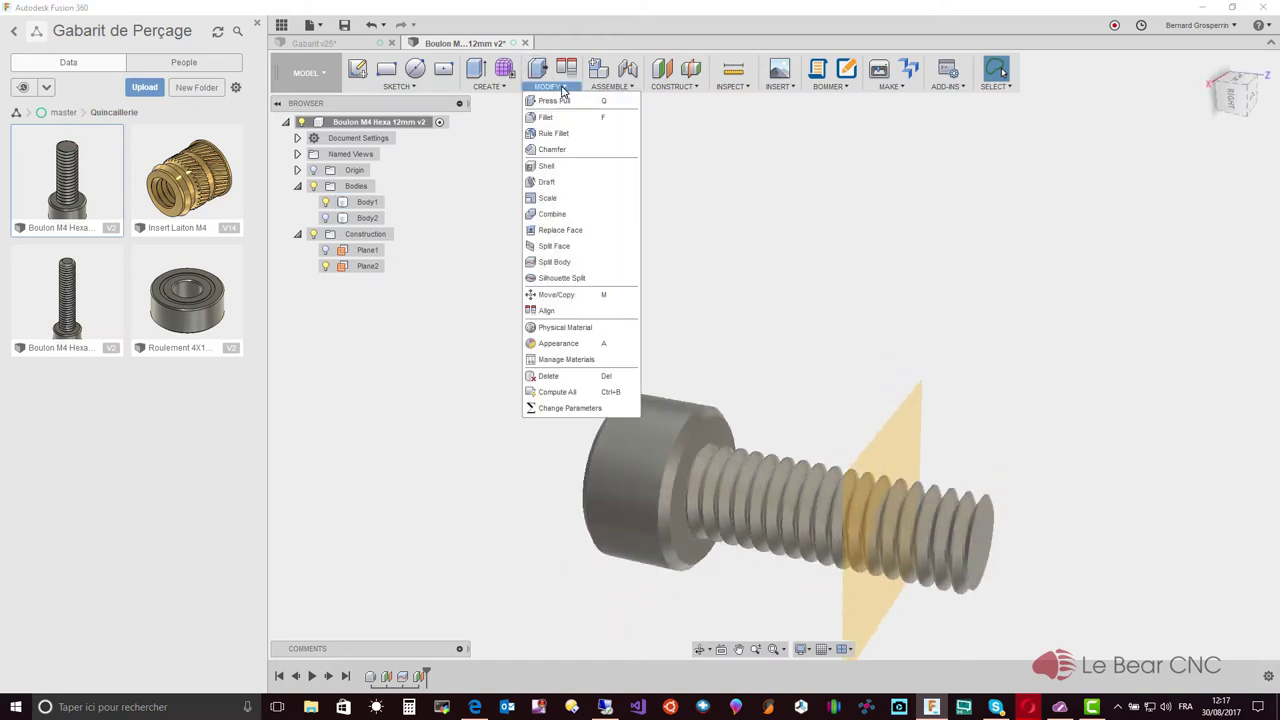
click(567, 265)
shift+middle_drag(568, 266, 731, 478)
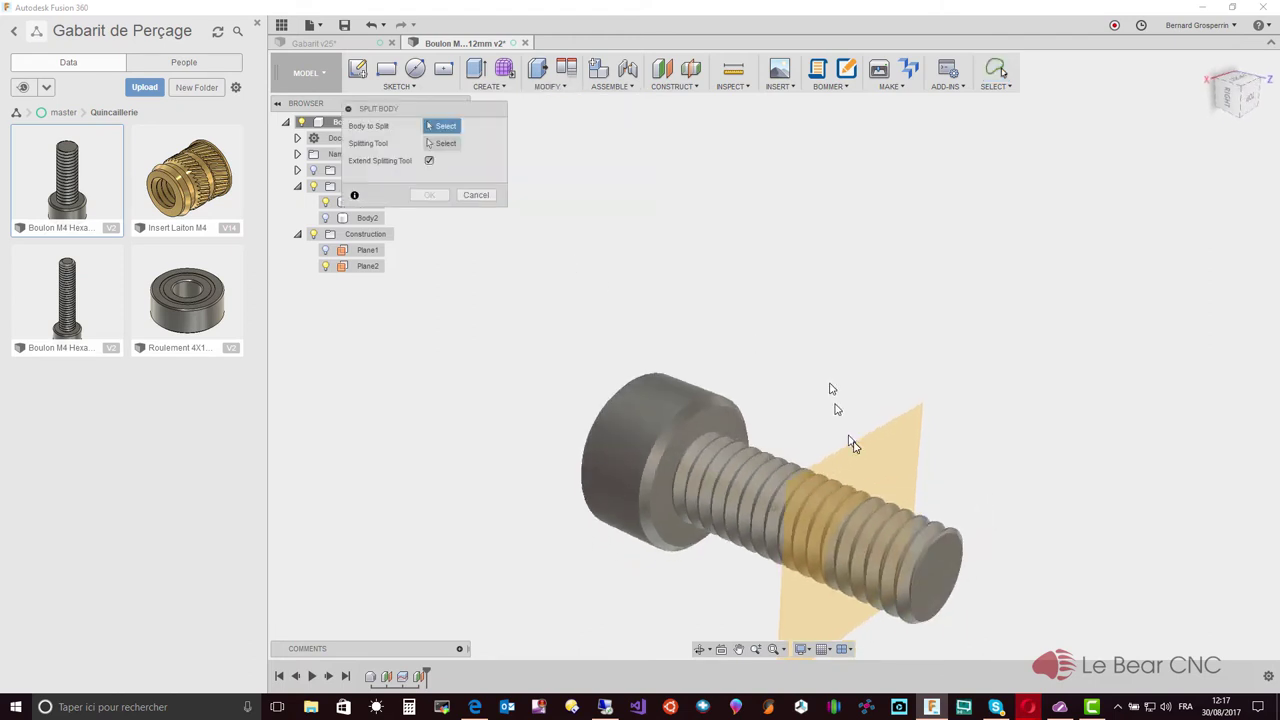
click(870, 505)
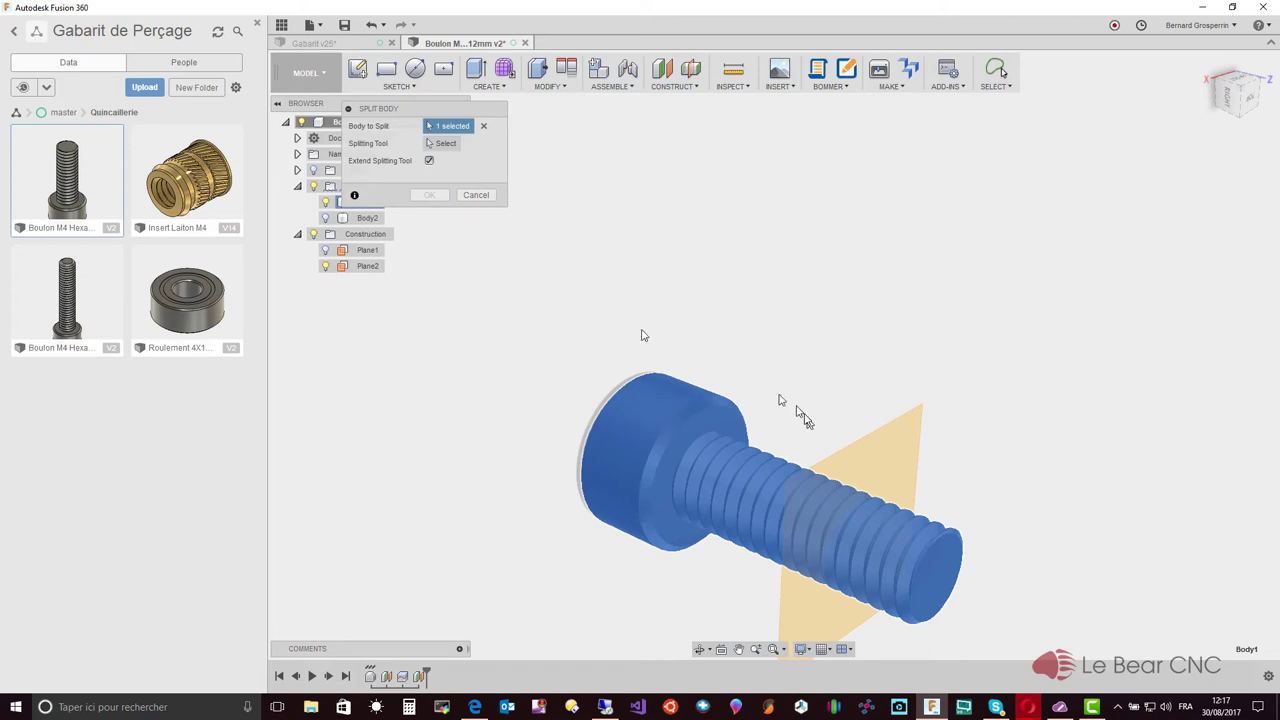
click(448, 145)
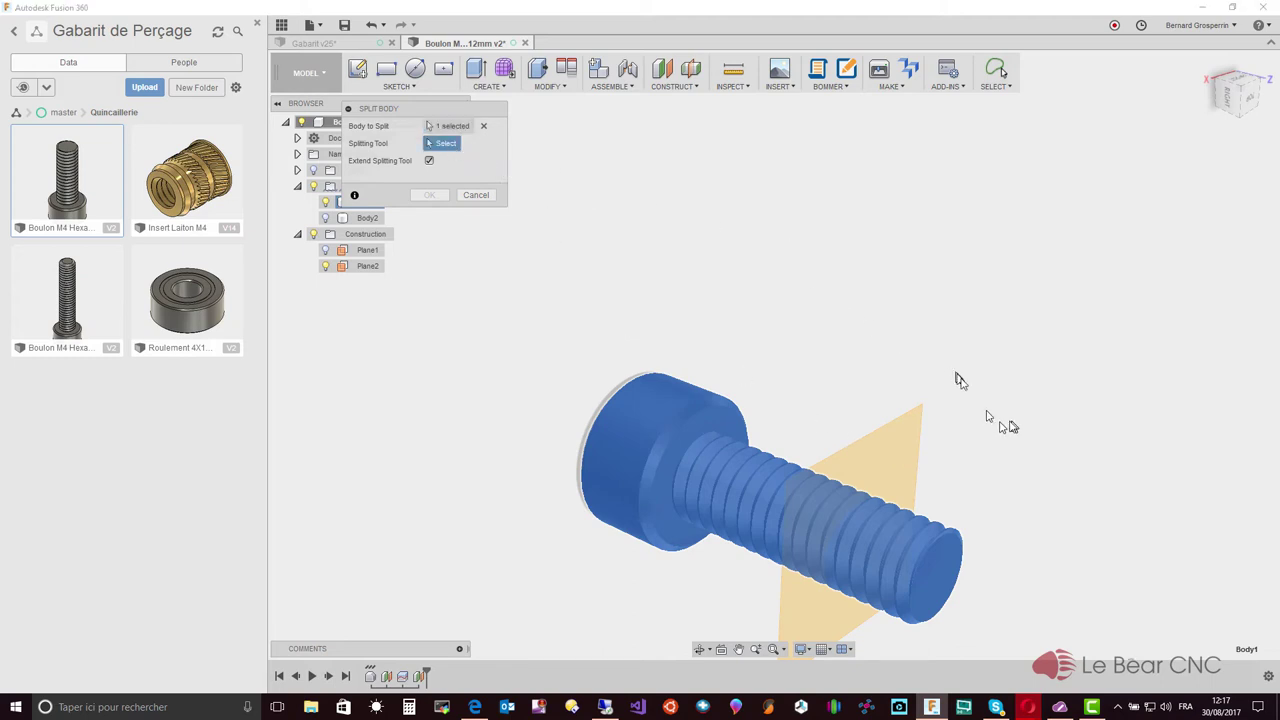
click(903, 458)
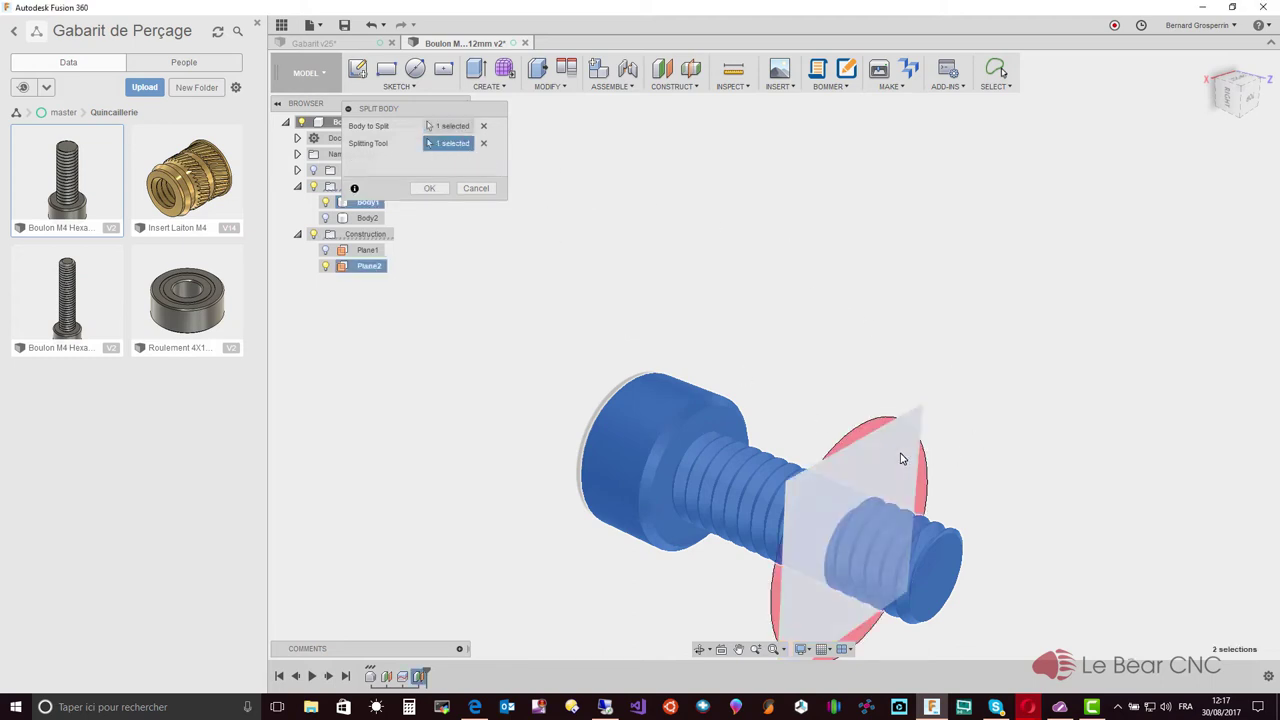
key(Return)
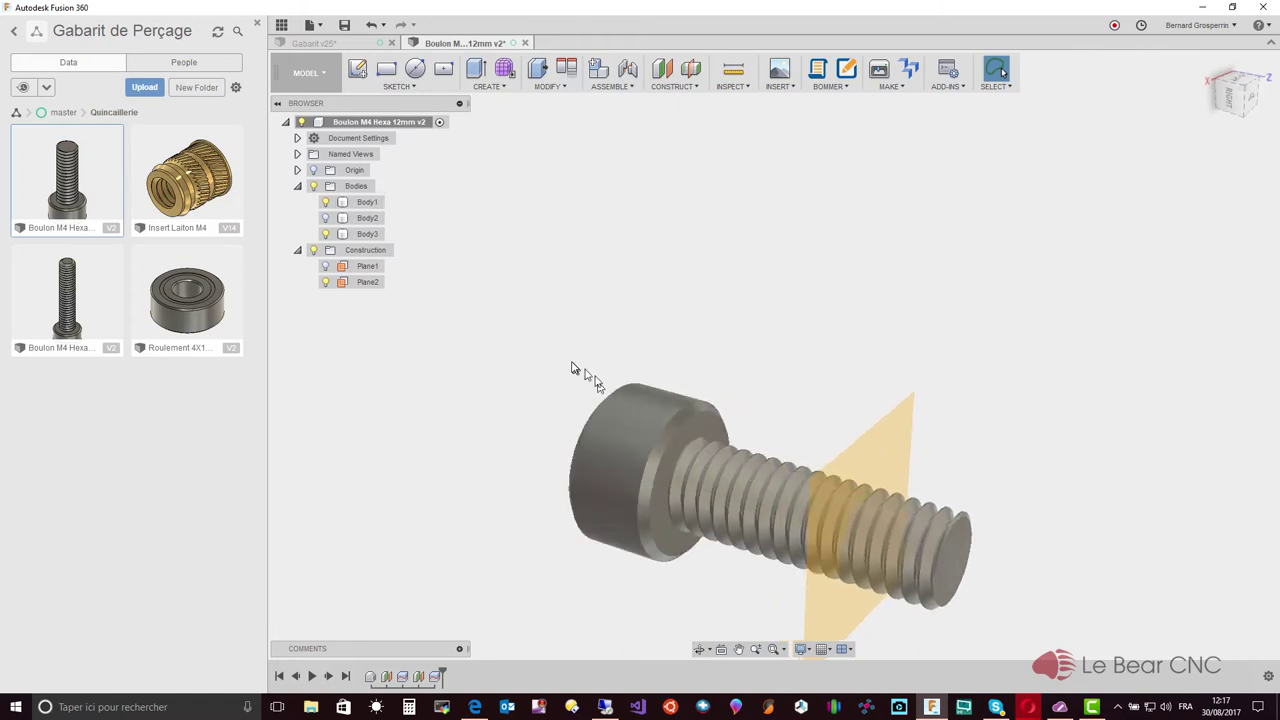
click(329, 236)
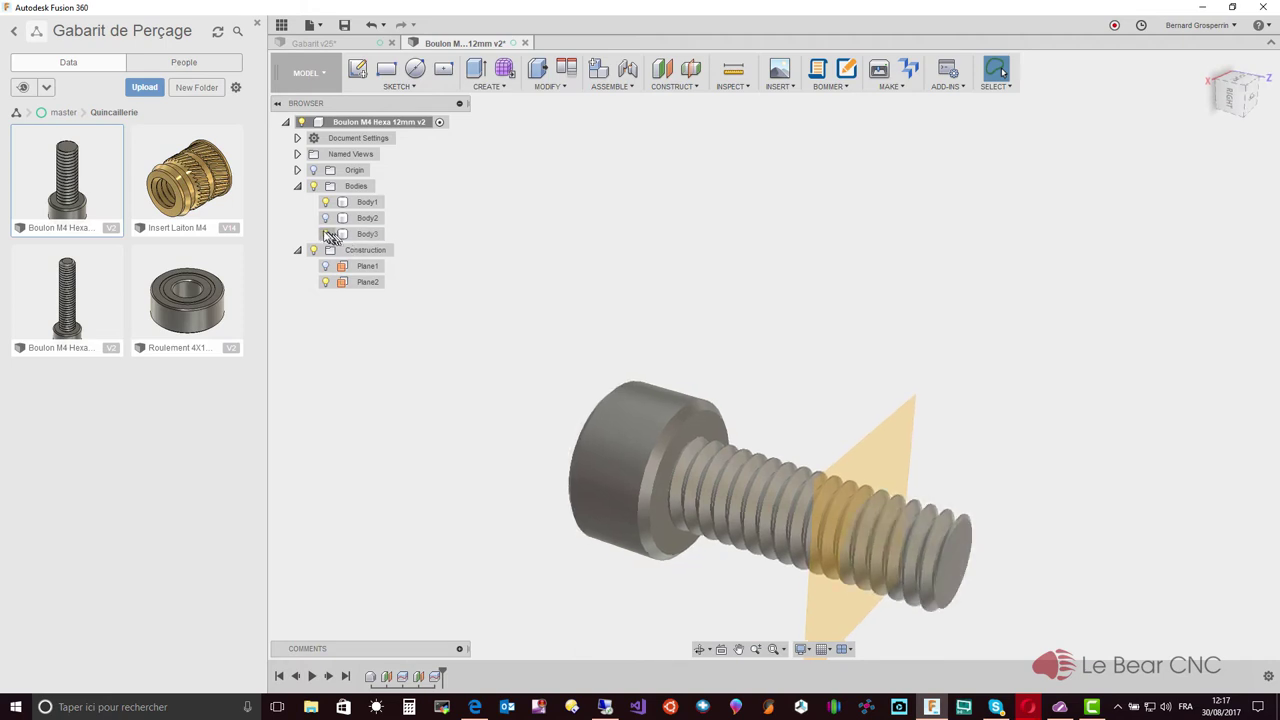
click(326, 235)
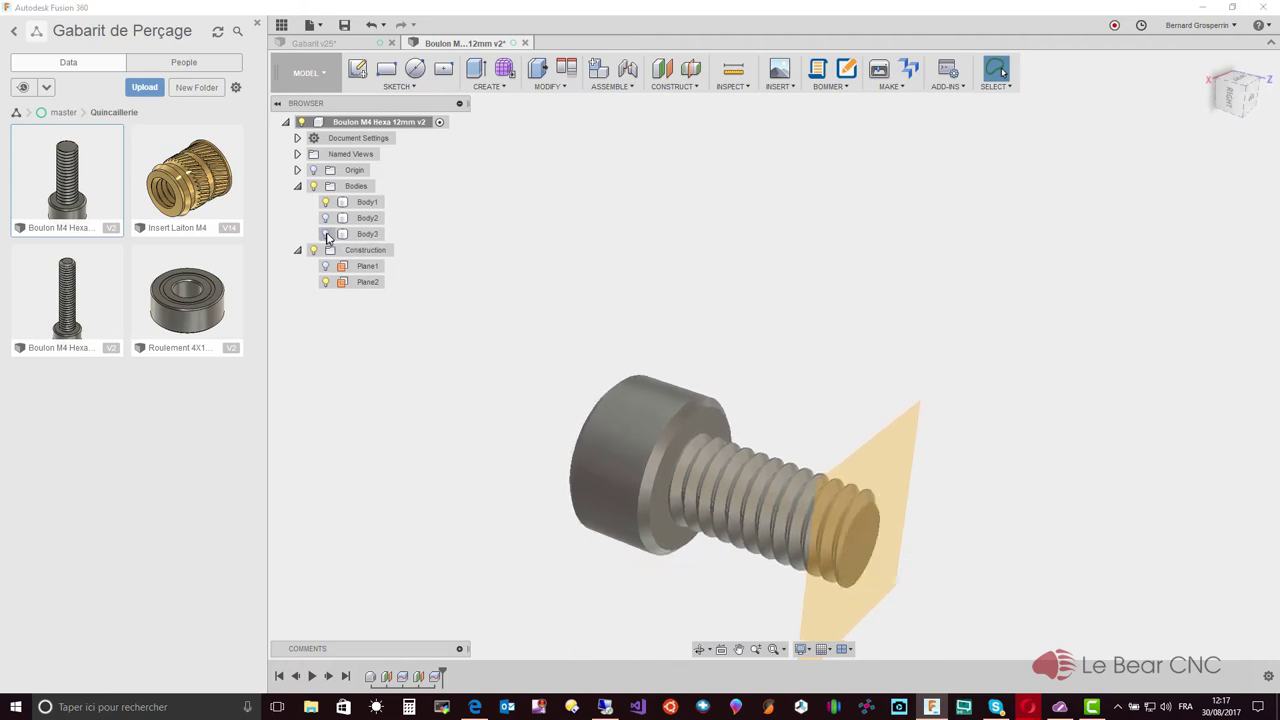
click(326, 282)
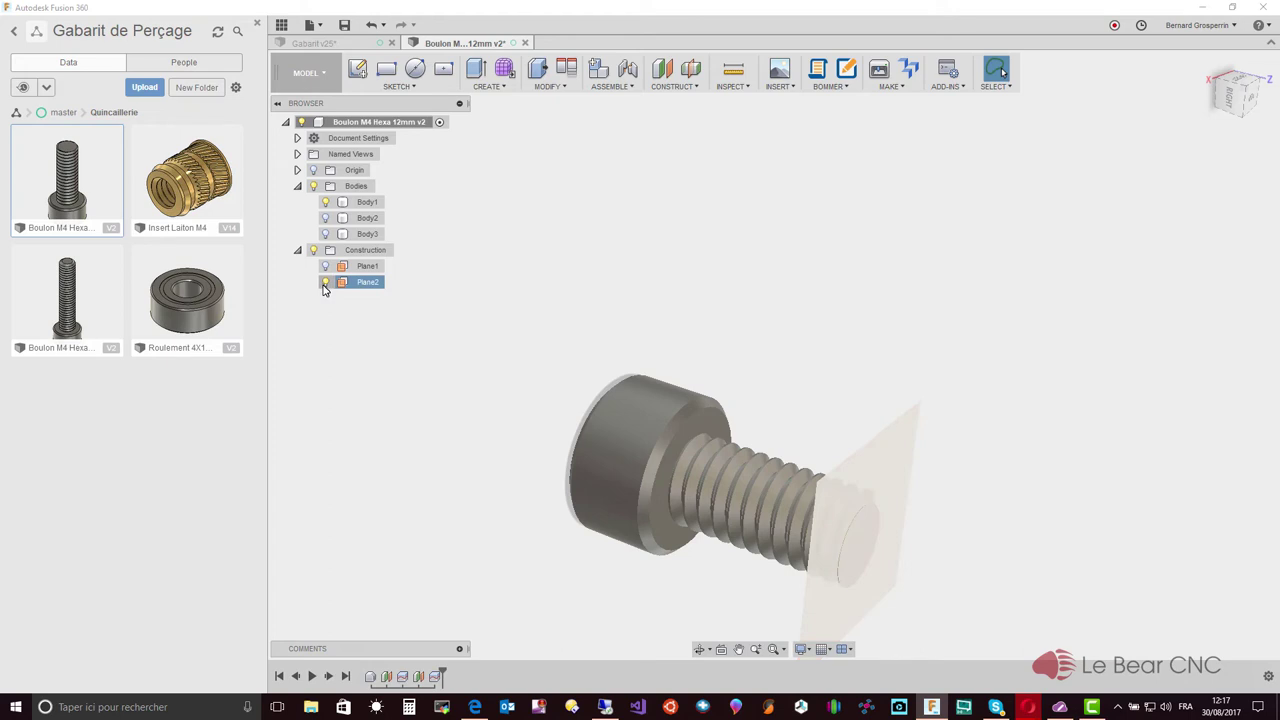
Hide the construction planes and save the bolt as a new version with description 'User Saved'.
click(313, 250)
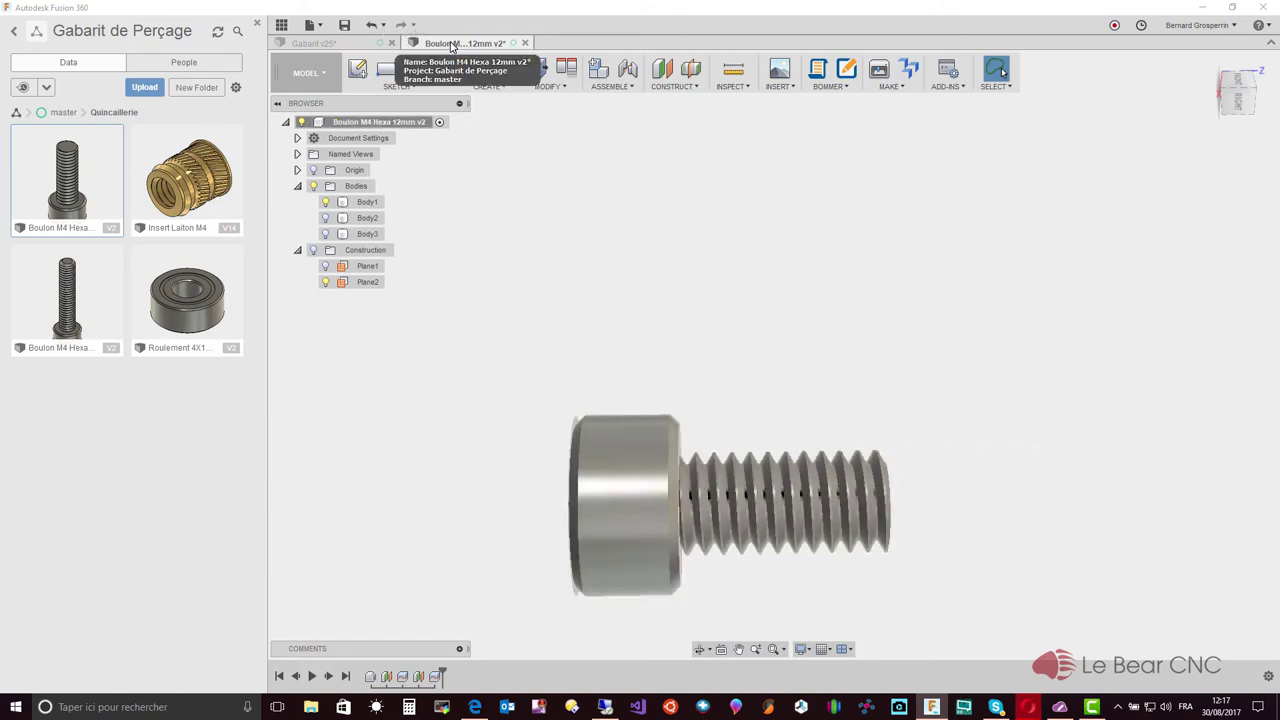
click(344, 27)
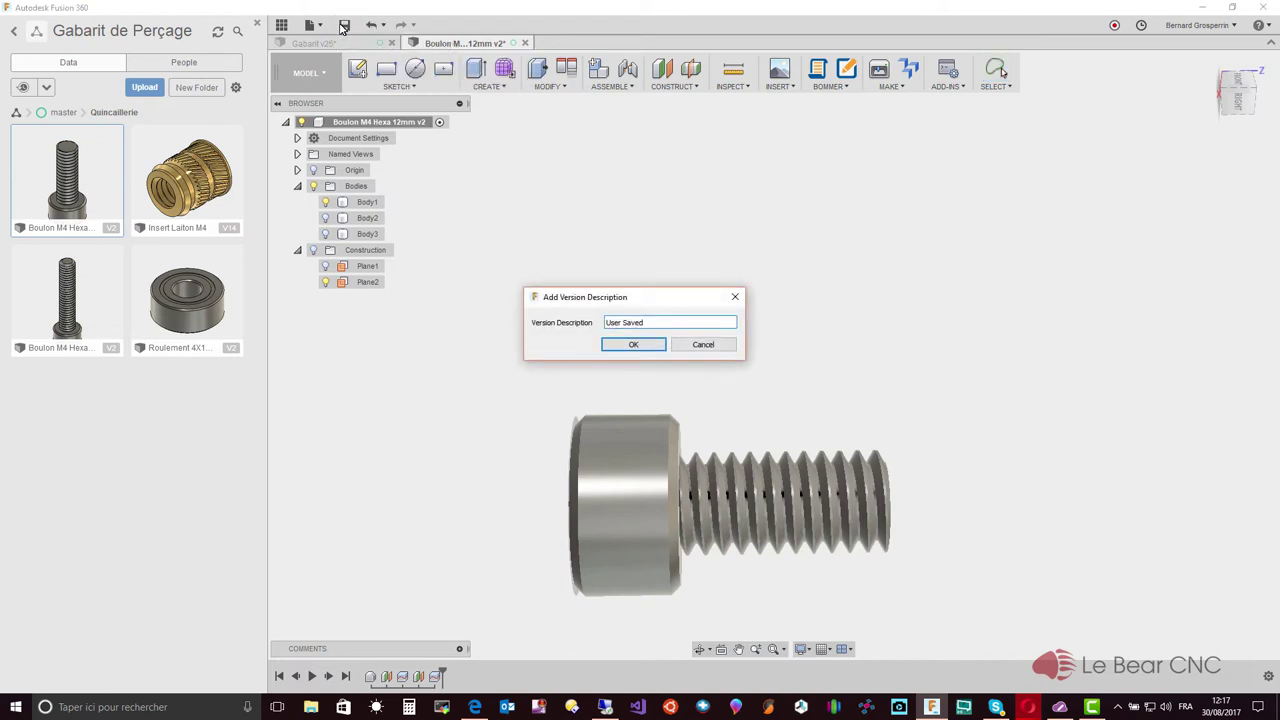
click(702, 346)
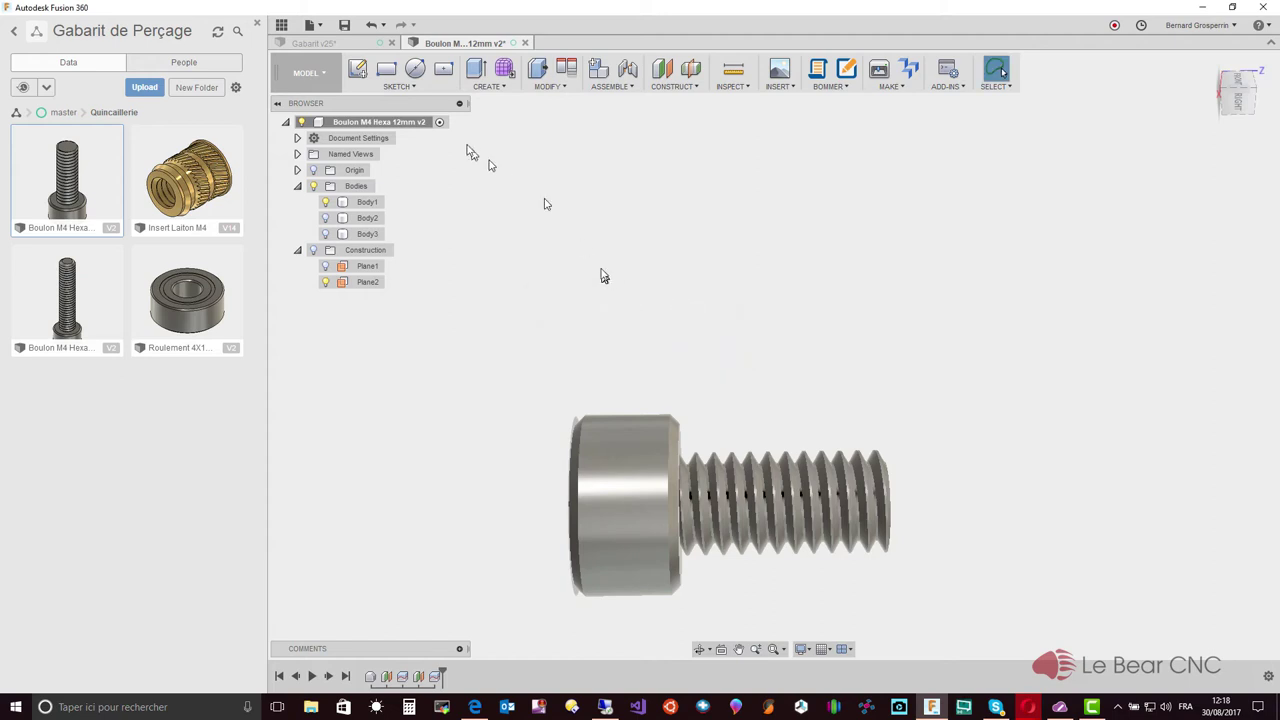
click(342, 25)
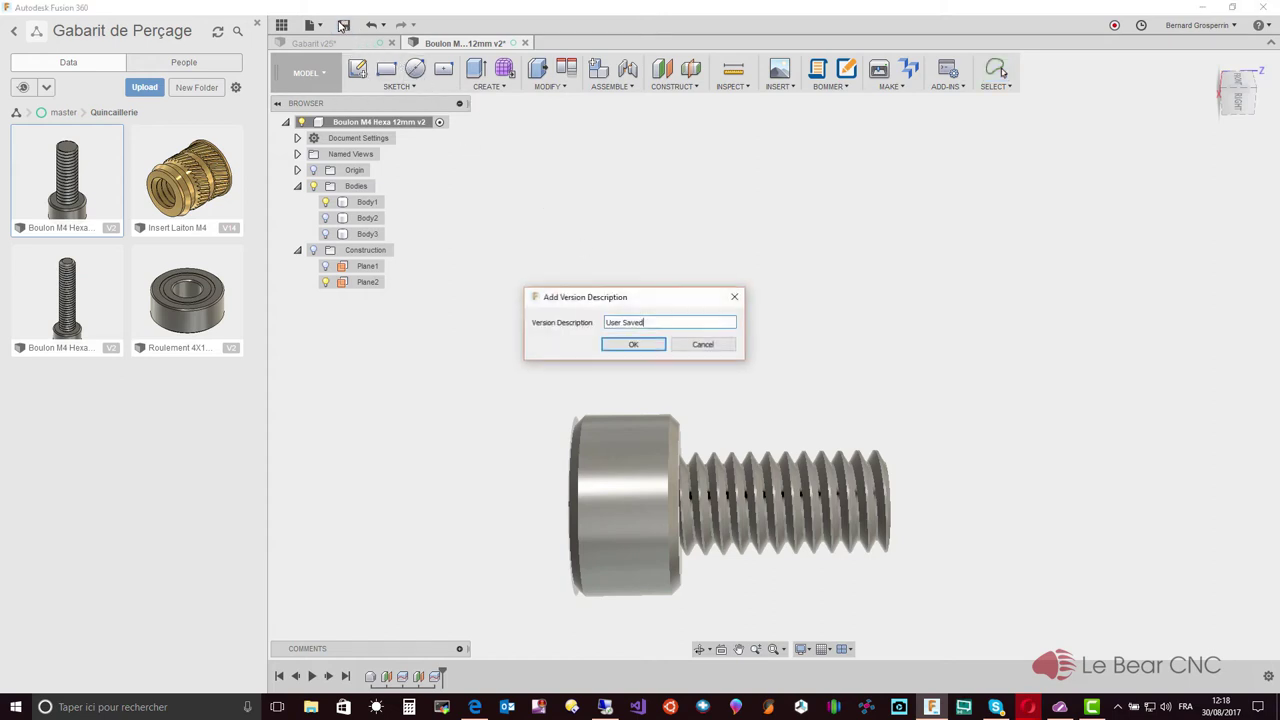
click(687, 347)
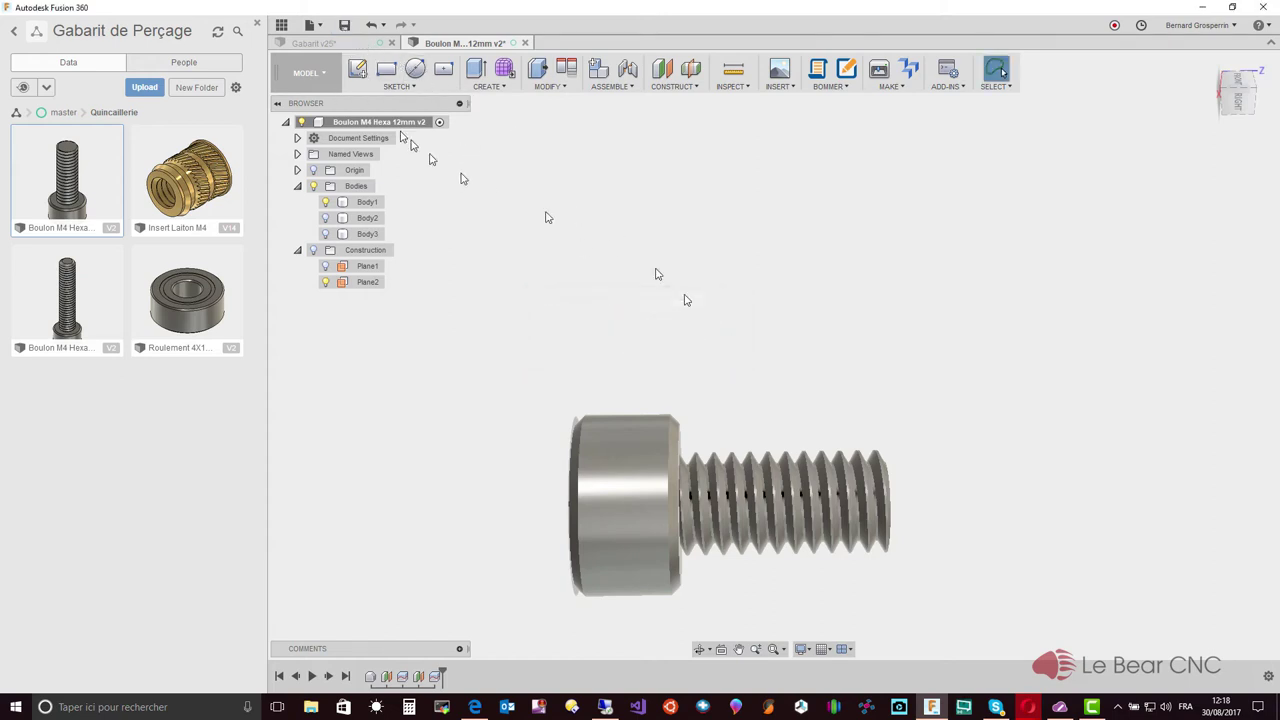
click(320, 27)
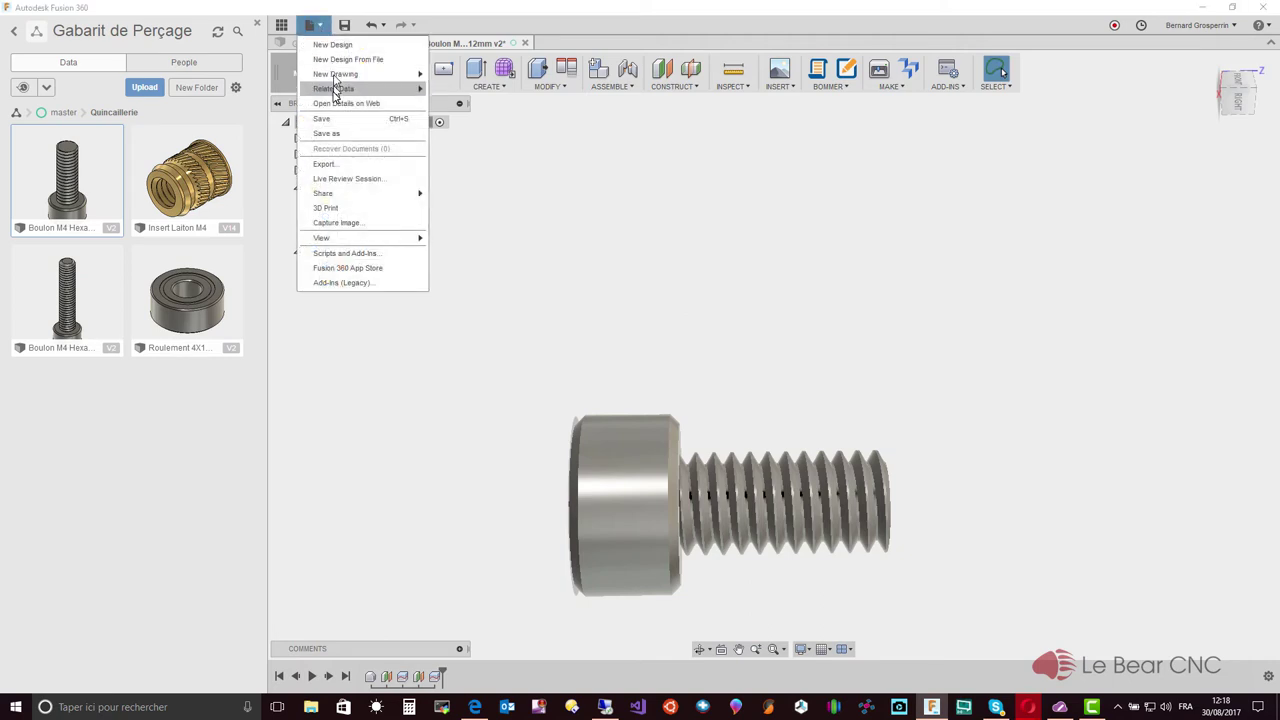
Save a copy of the shortened bolt as 'Boulon M4 Hexa 8mm' in Quincaillerie.
click(327, 134)
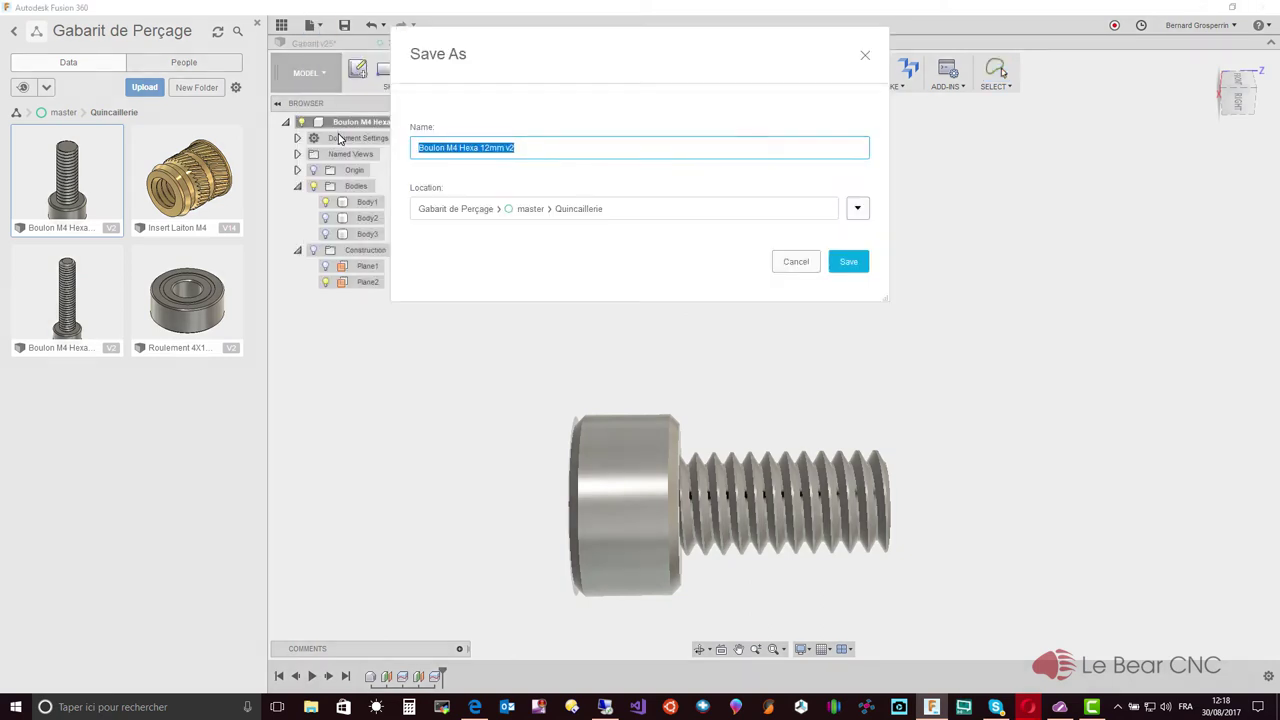
key(Home)
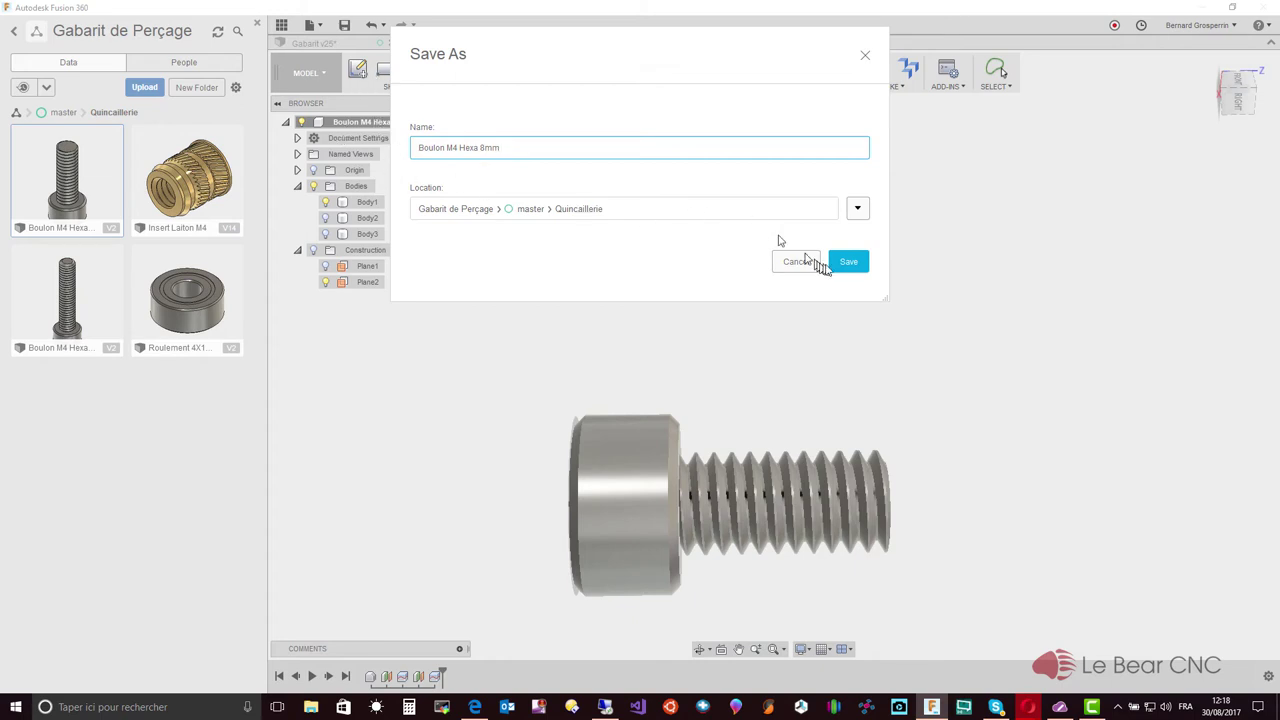
click(846, 263)
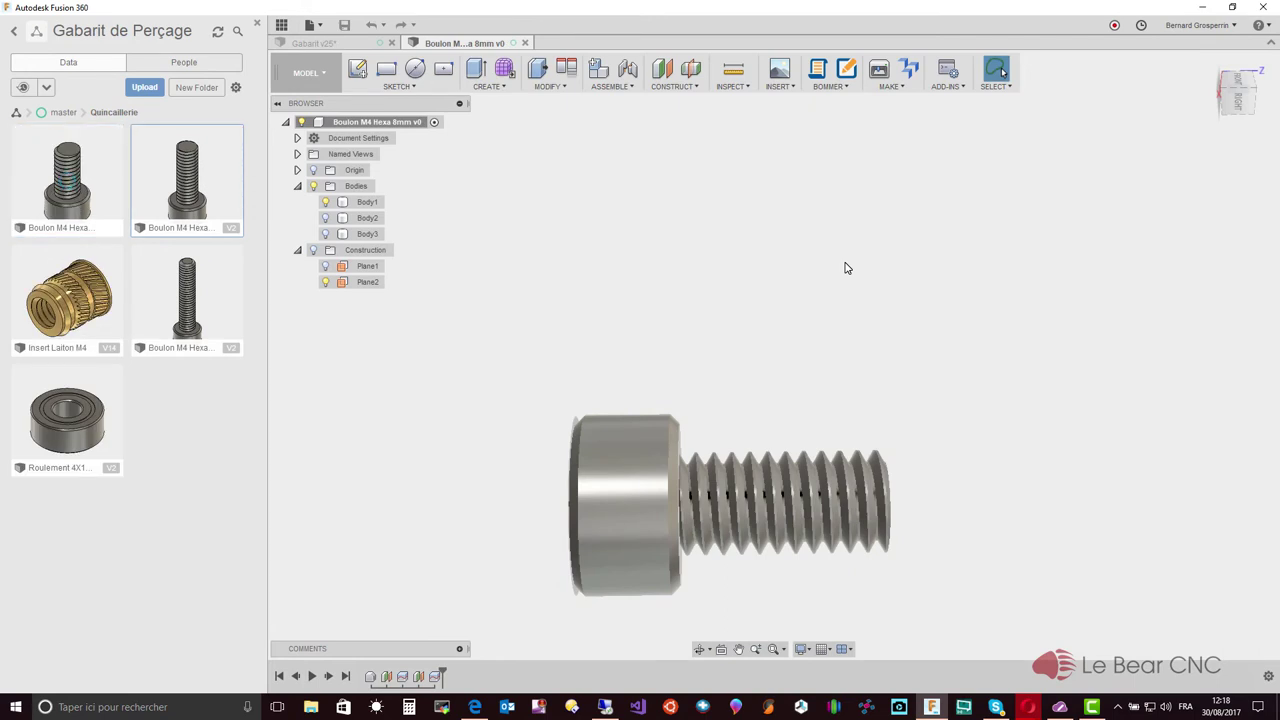
In Gabarit v25, delete the 12mm bolt from Barre centrale M4 and bring up the V1 M4 bolt's actions.
click(342, 46)
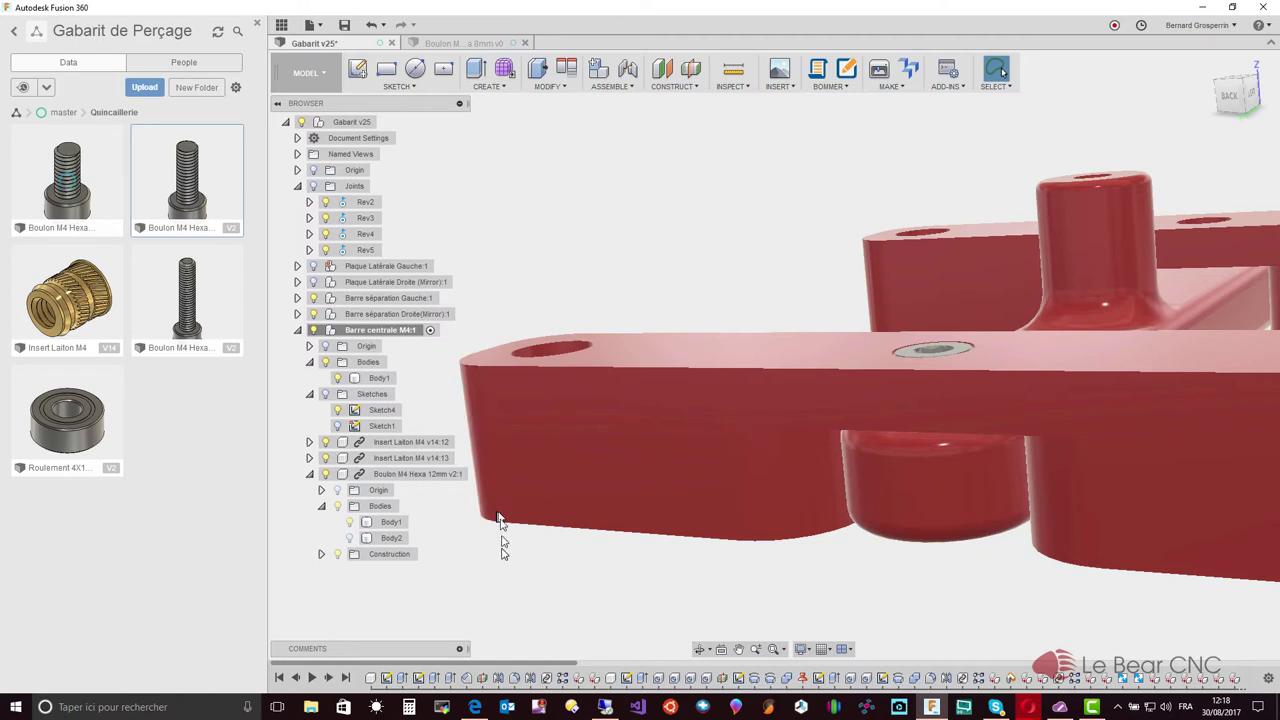
middle_drag(585, 591, 503, 554)
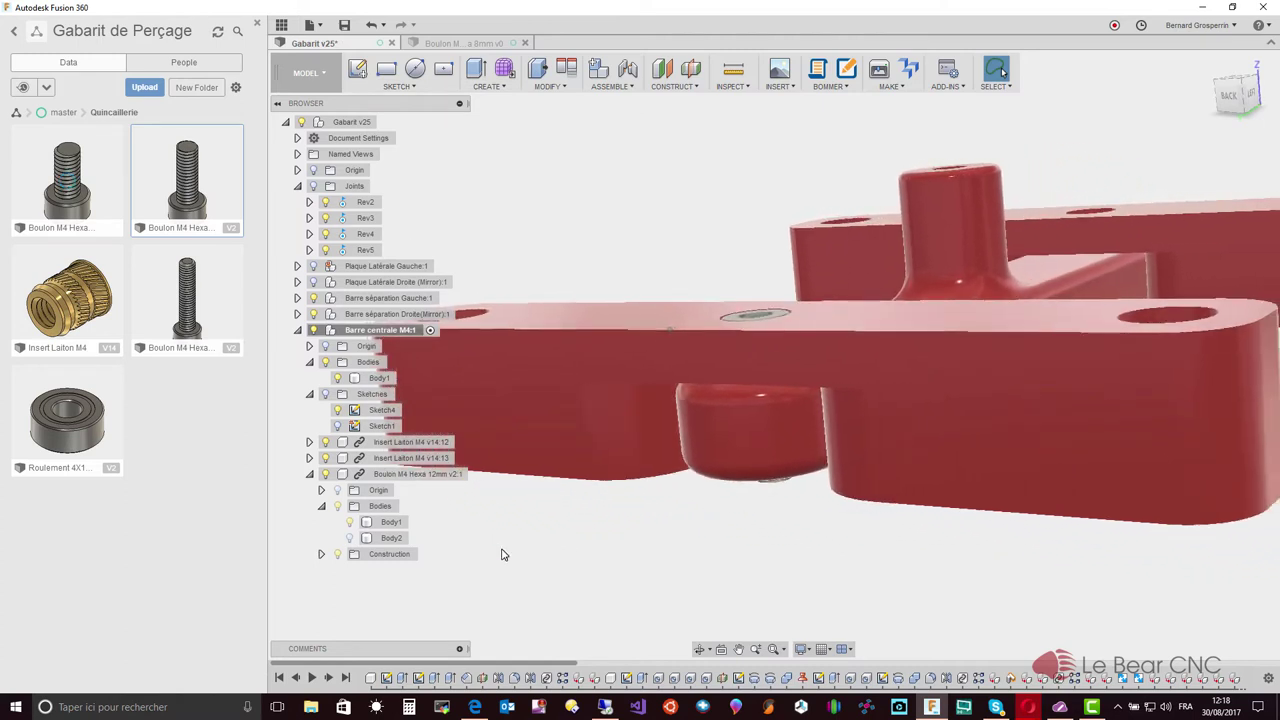
shift+middle_drag(503, 554, 376, 482)
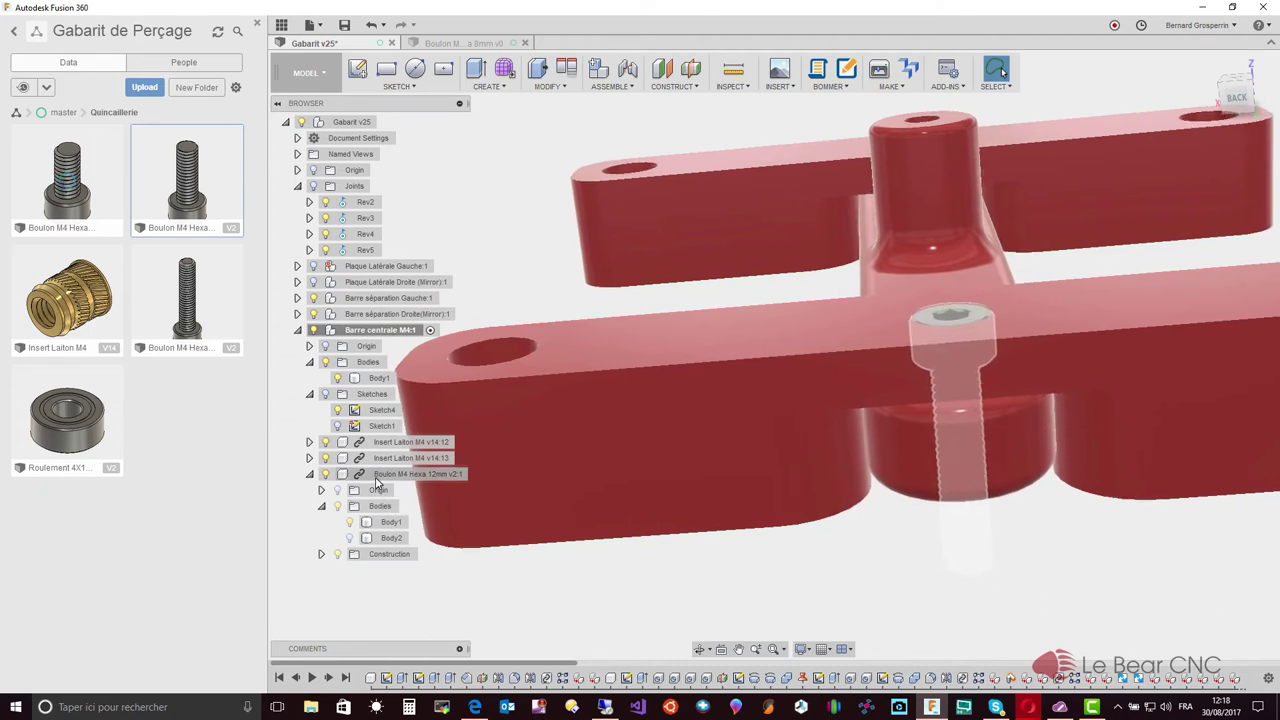
click(377, 476)
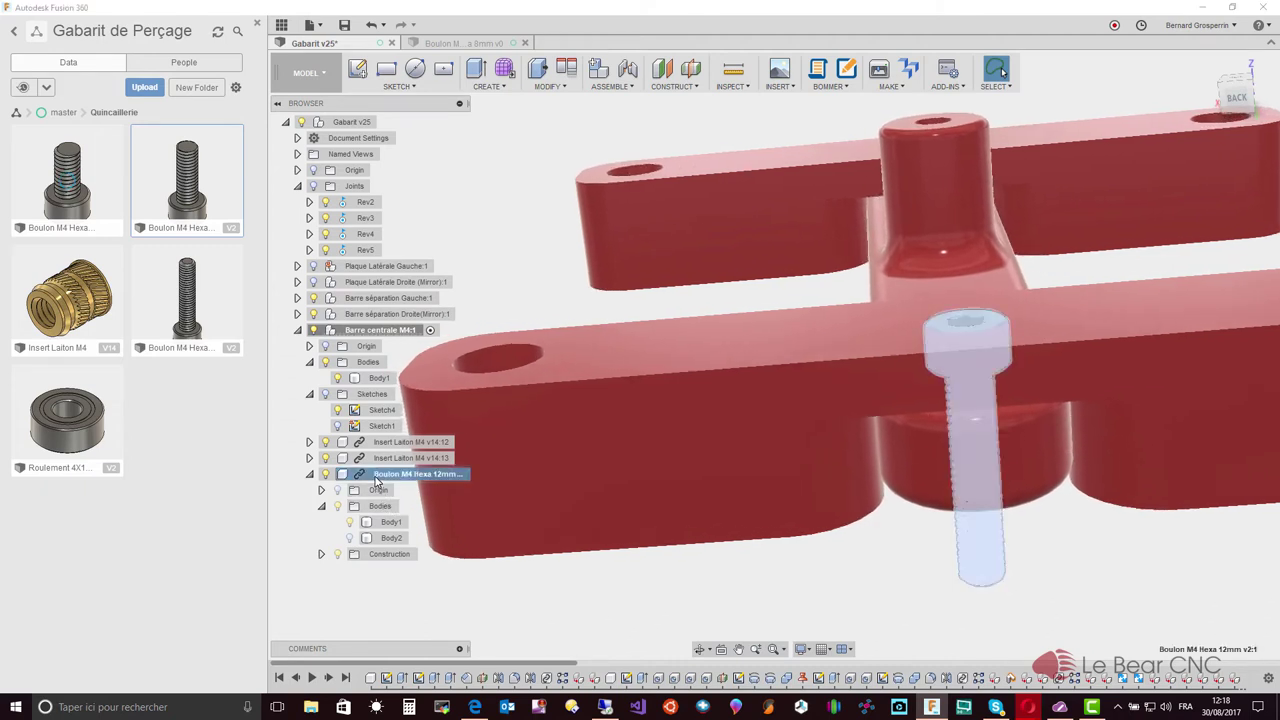
right_click(377, 482)
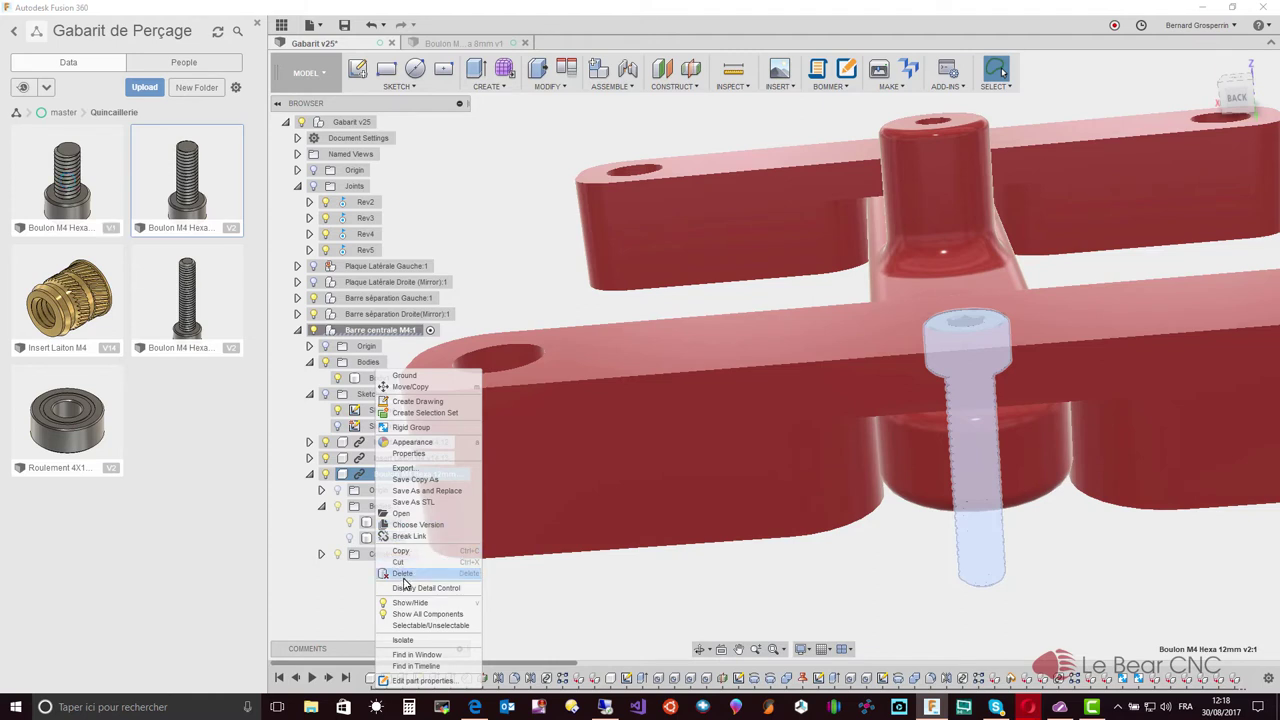
click(403, 574)
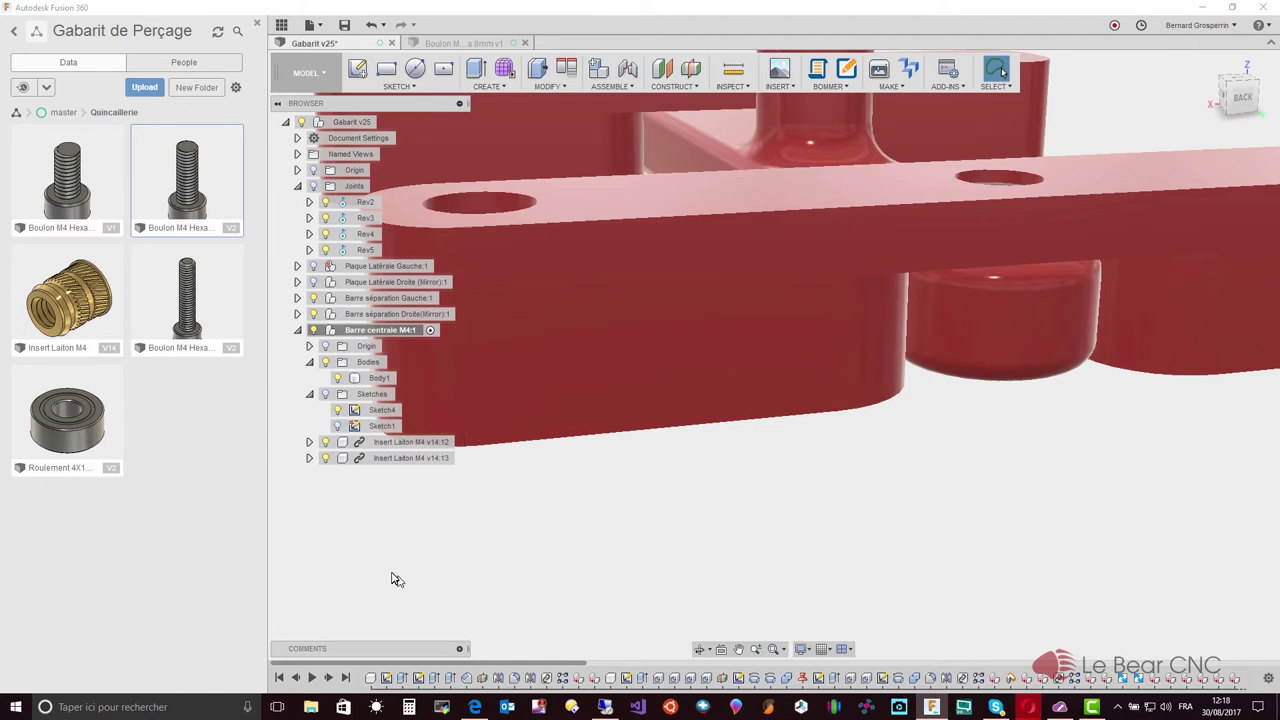
click(83, 190)
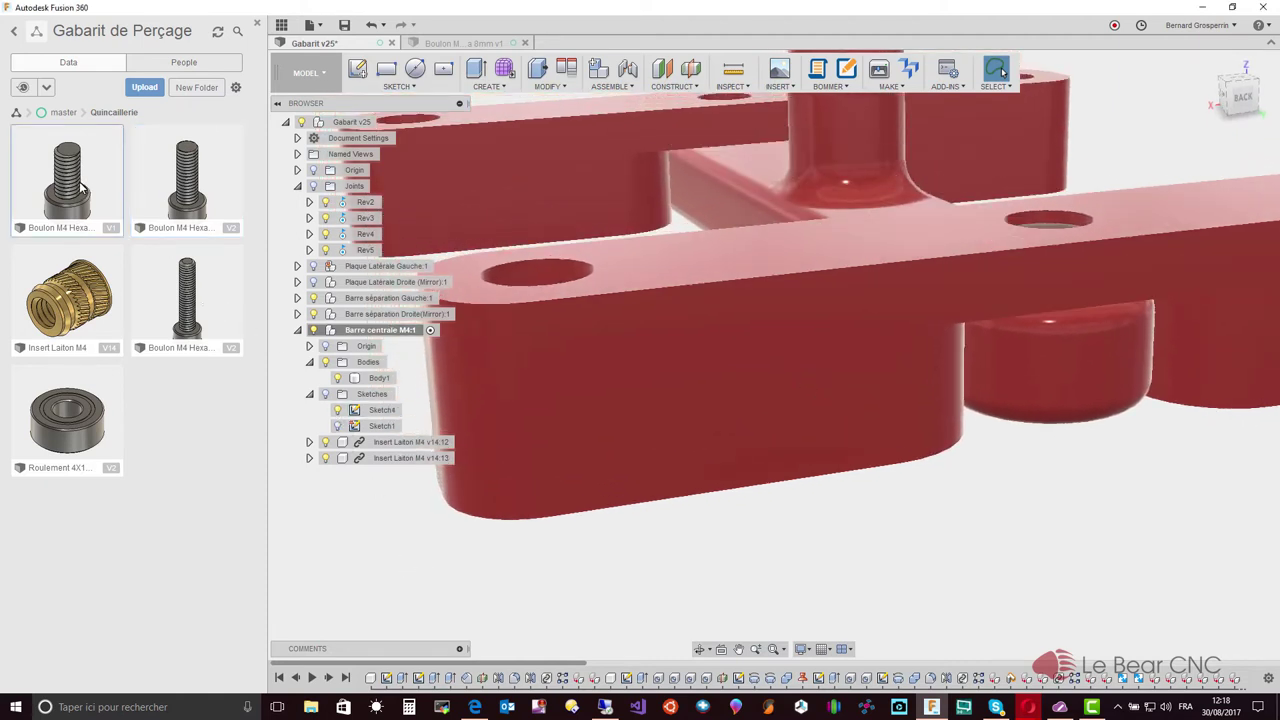
right_click(83, 190)
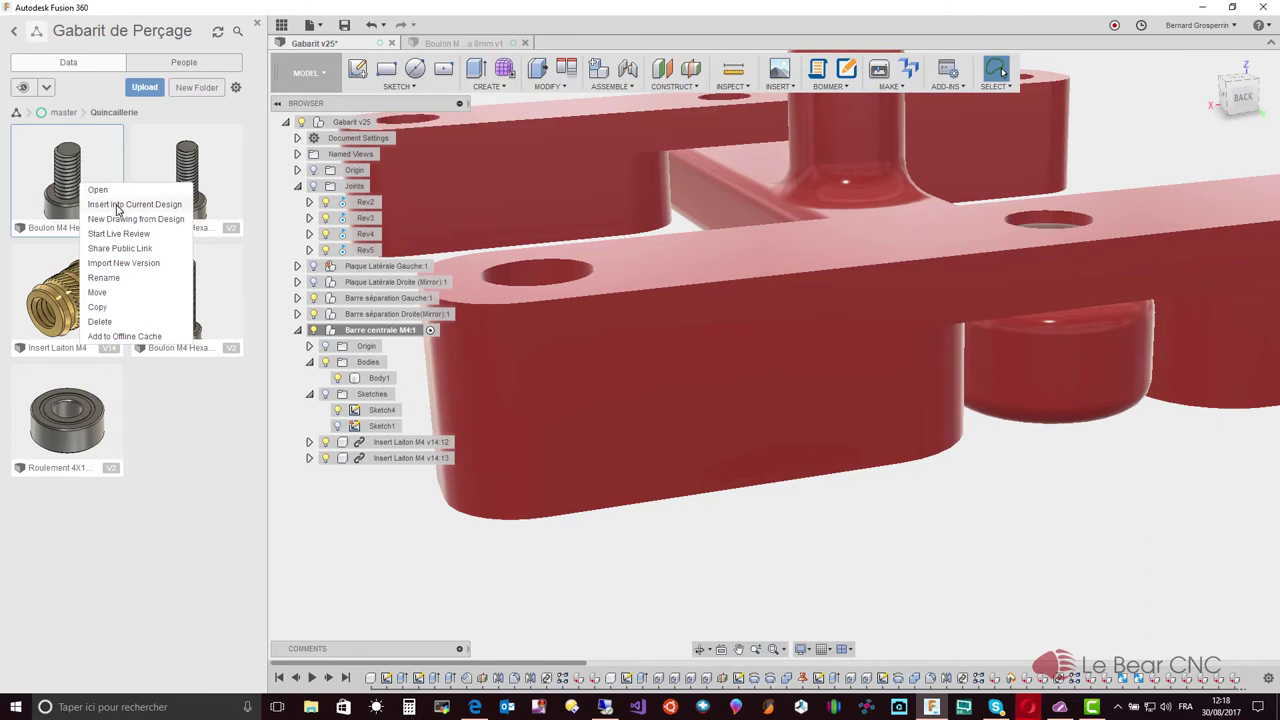
Insert the M4 hex bolt into the jig and flip it -180° about Y.
click(116, 207)
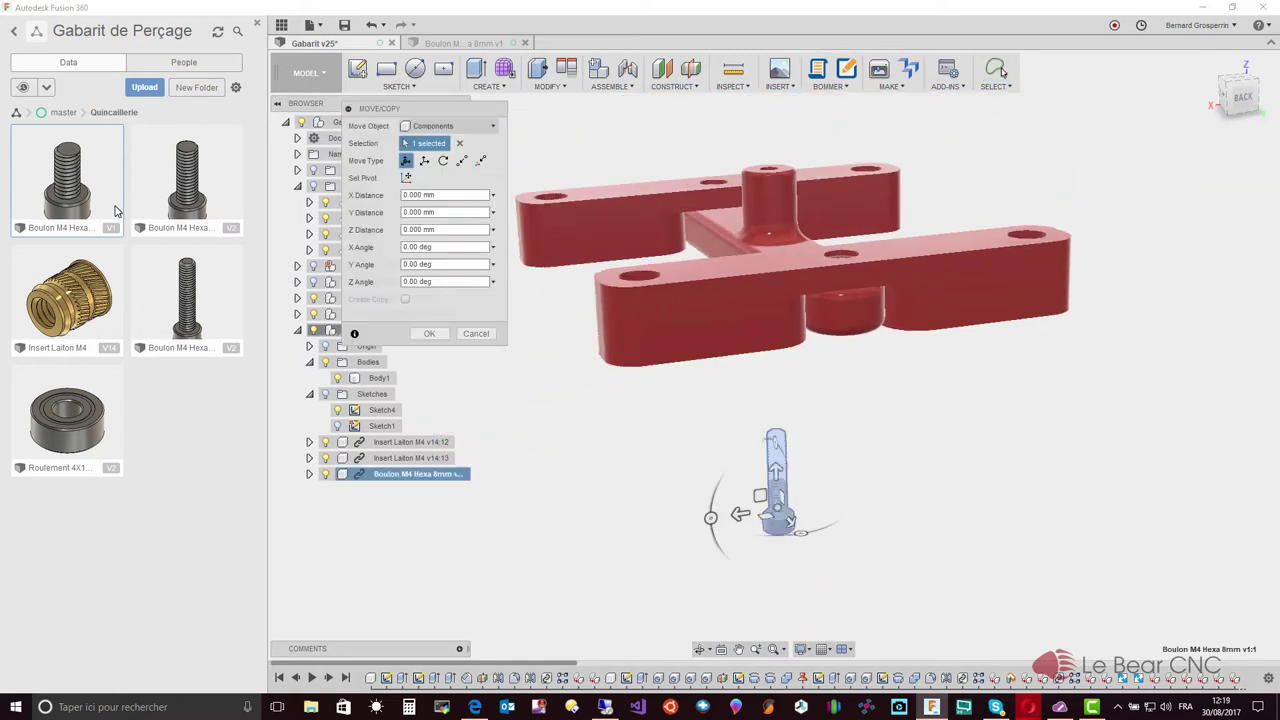
mouse_move(560, 480)
shift+middle_down()
mouse_move(637, 522)
mouse_move(644, 465)
shift+middle_up()
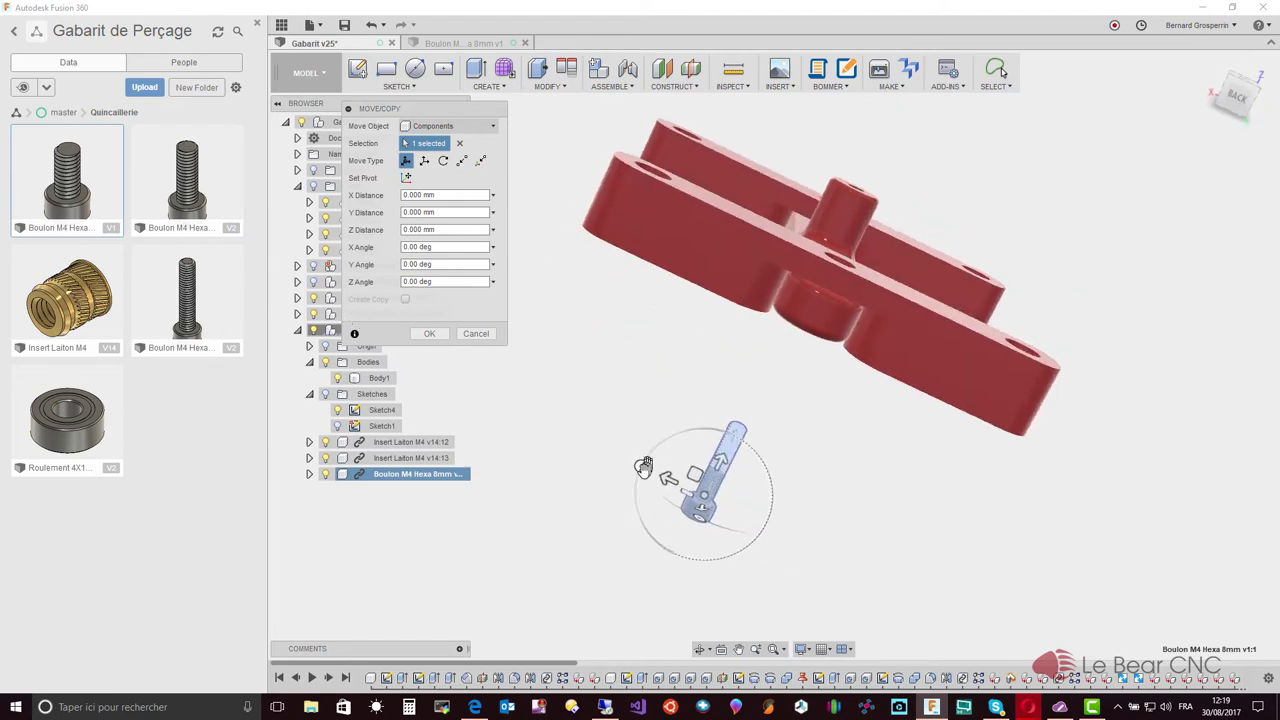
mouse_move(644, 467)
mouse_down()
mouse_move(774, 496)
mouse_move(766, 522)
mouse_up()
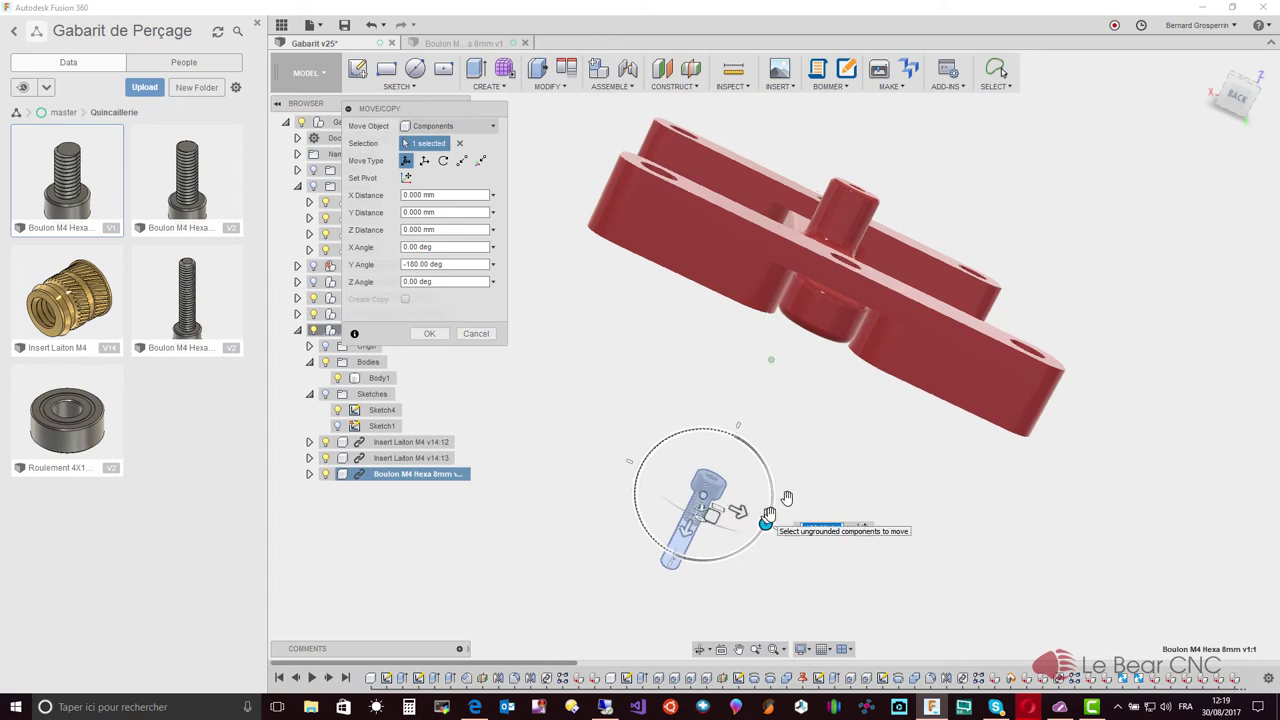
mouse_move(766, 522)
shift+middle_down()
mouse_move(740, 506)
mouse_move(789, 476)
mouse_move(797, 508)
mouse_move(912, 508)
shift+middle_up()
Move the bolt point to point from its head centre into the right-hand crossbar's hole.
click(462, 160)
scroll(789, 476, up, 5)
click(806, 512)
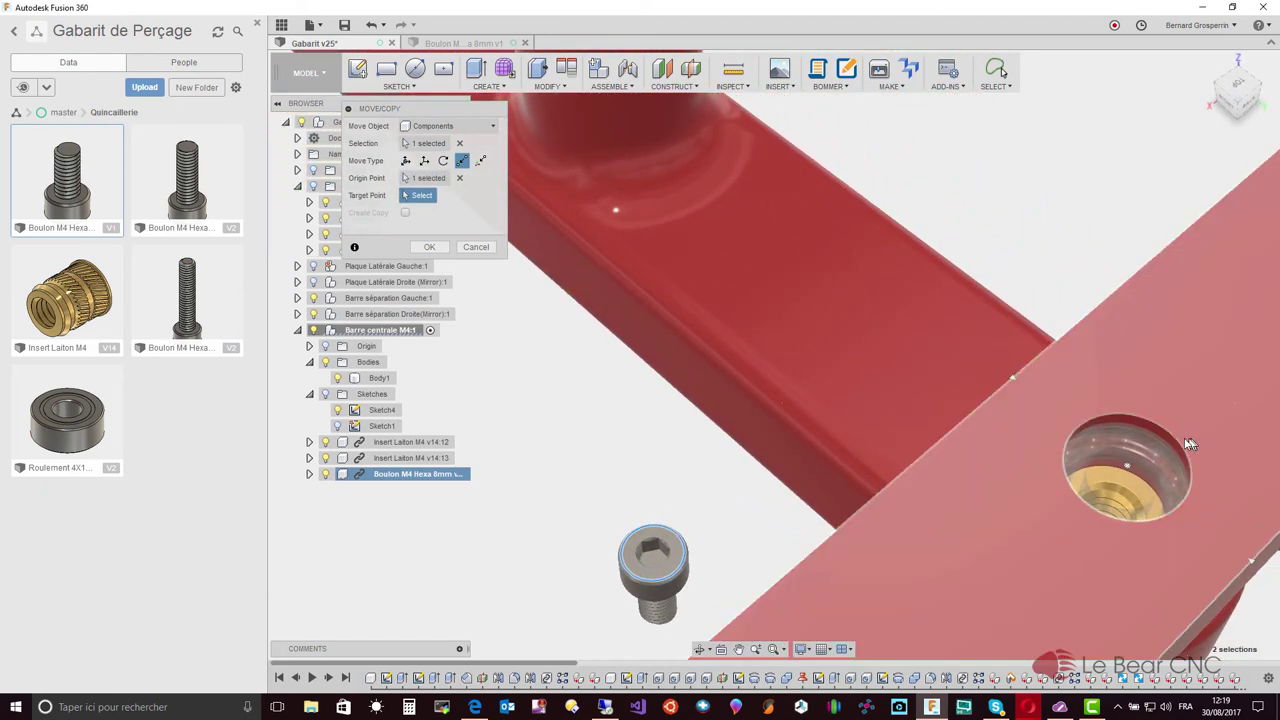
click(1179, 449)
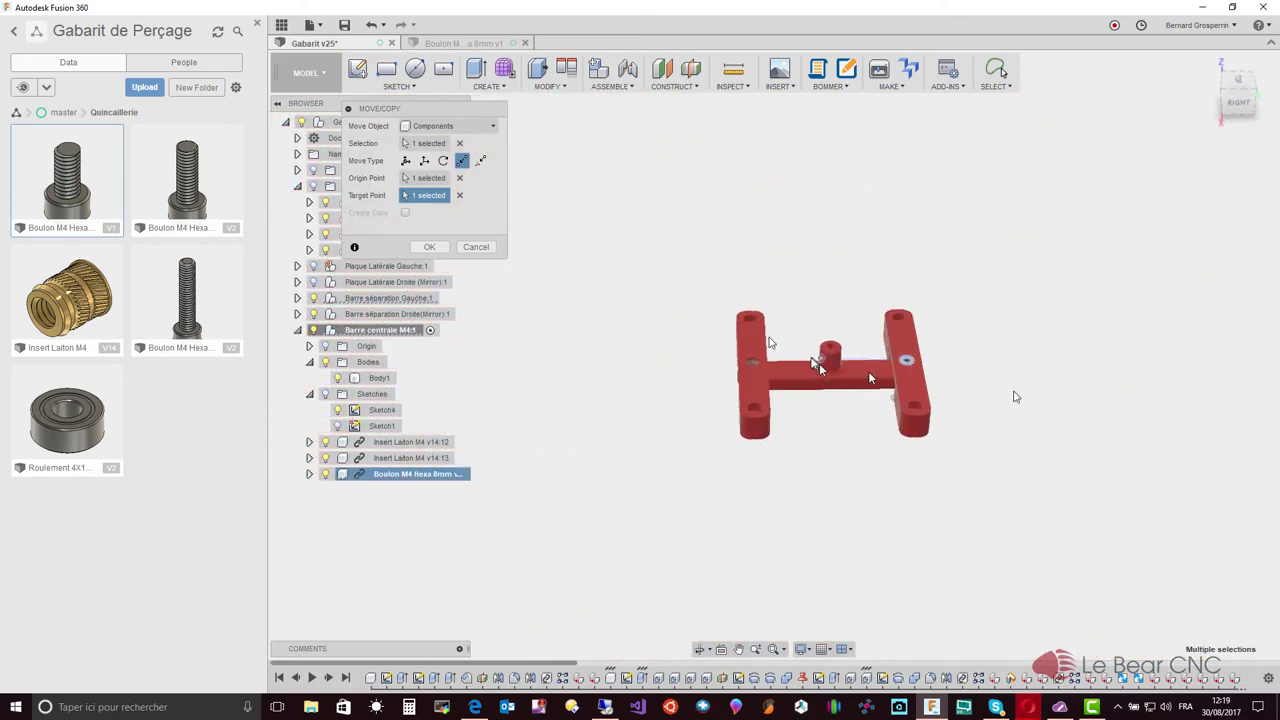
click(437, 246)
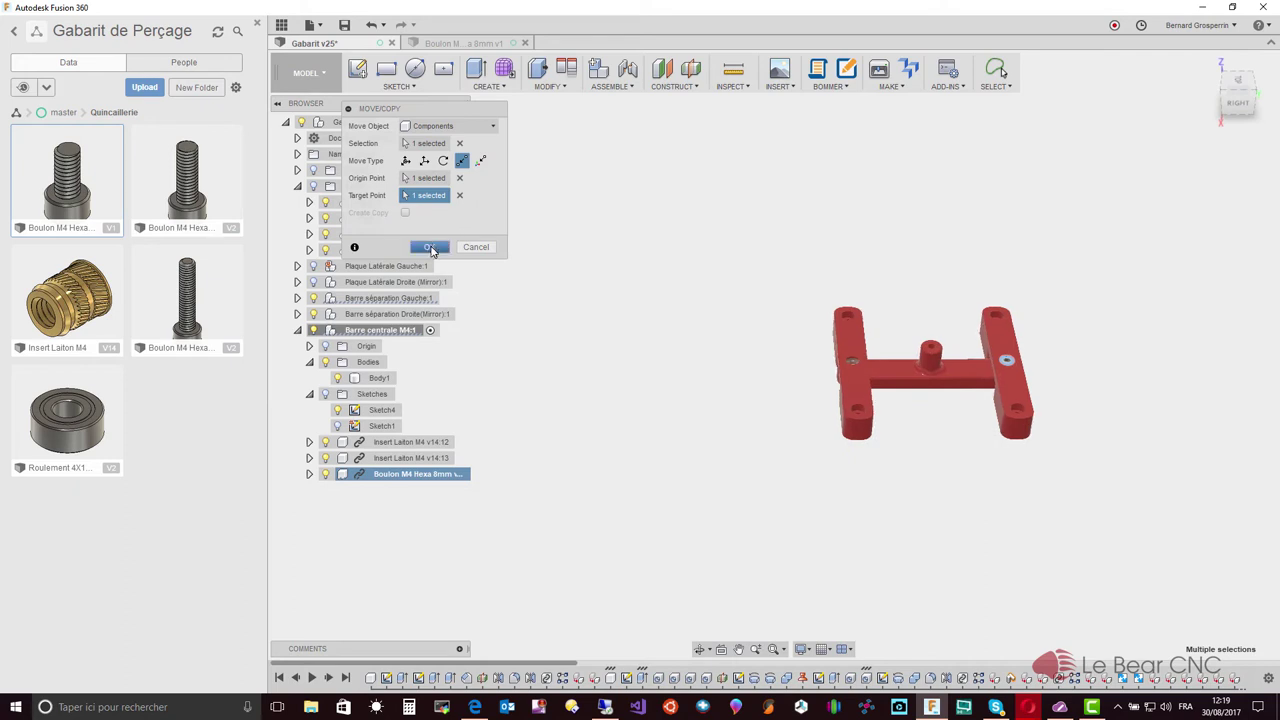
click(402, 480)
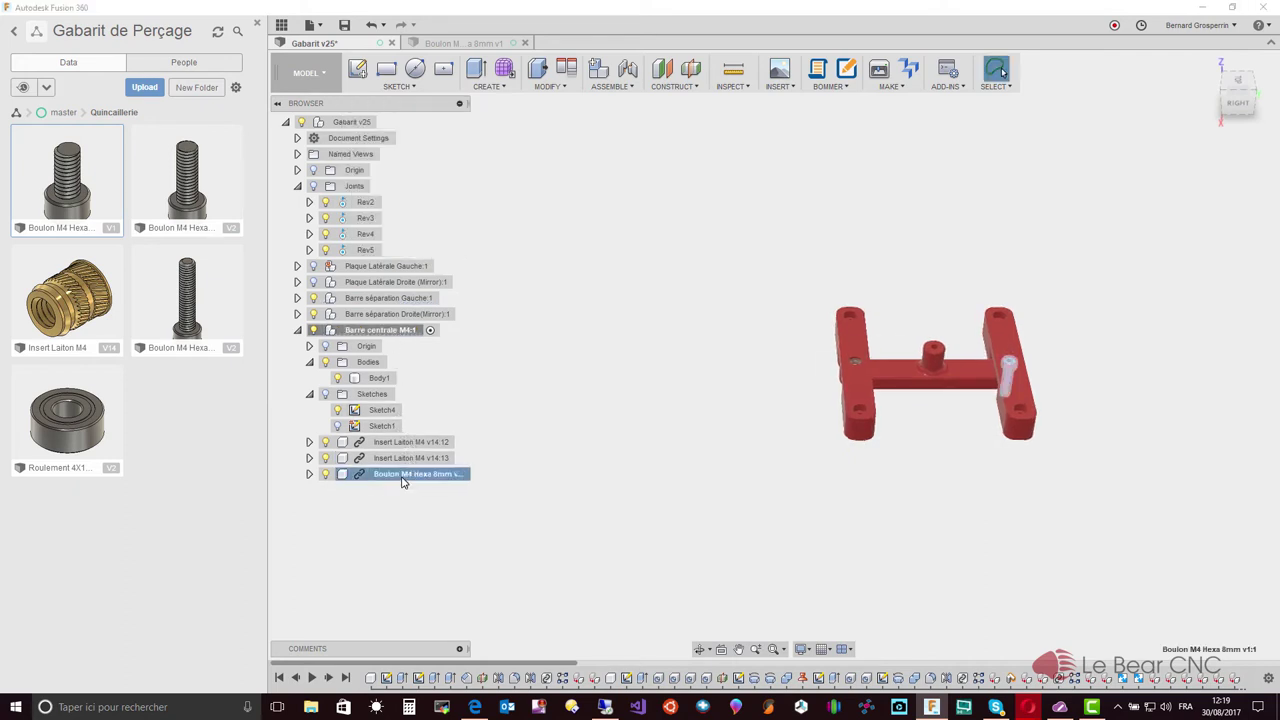
Copy and paste the Boulon M4 Hexa 8mm bolt to create a second bolt.
right_click(402, 480)
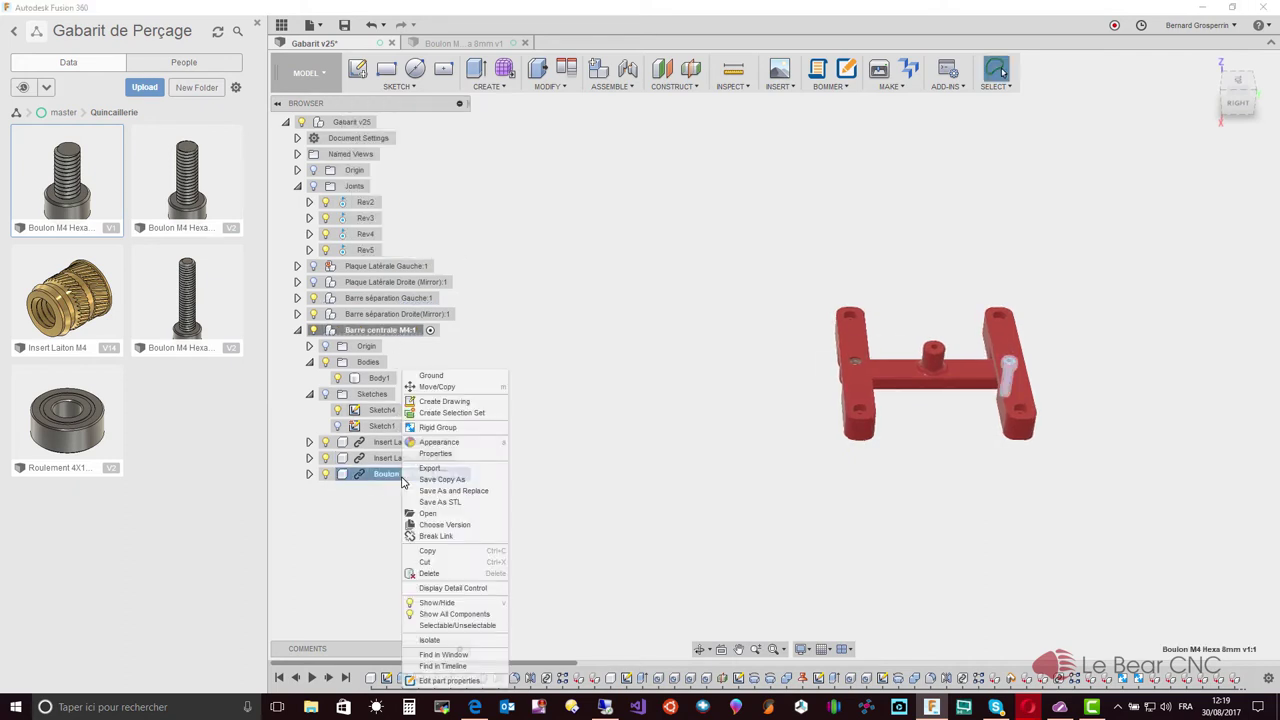
click(428, 553)
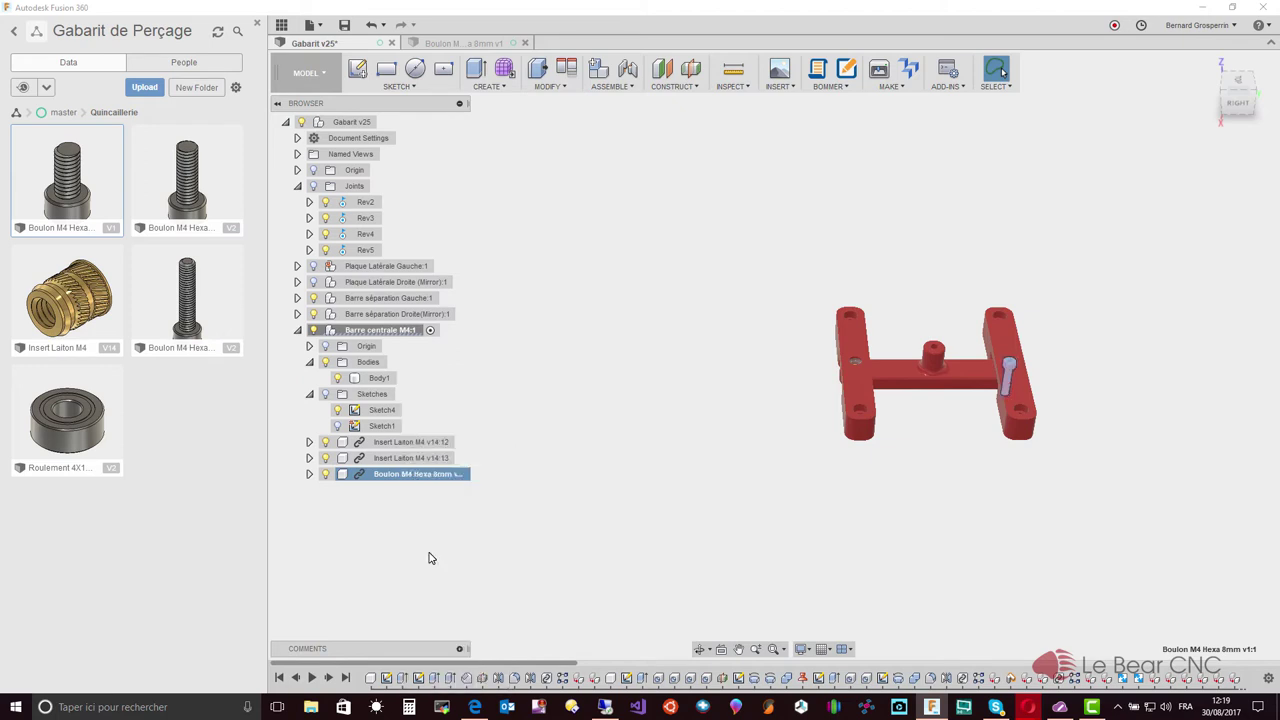
right_click(432, 484)
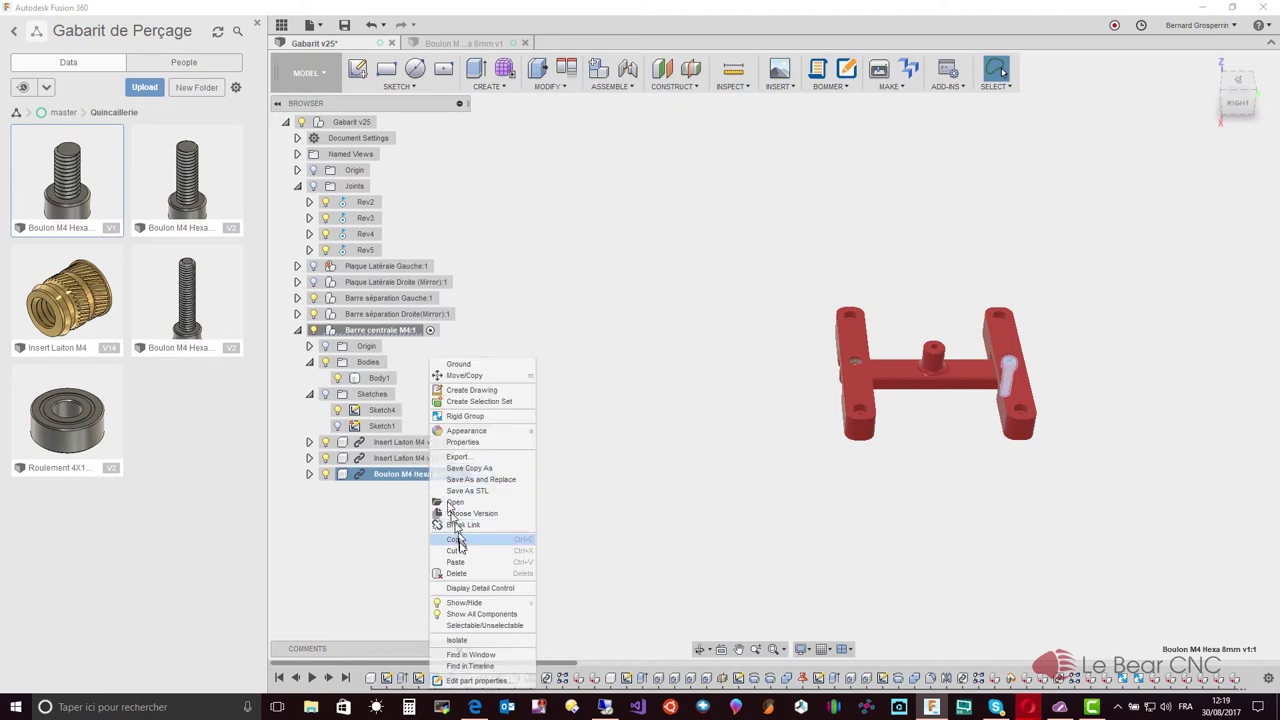
click(463, 569)
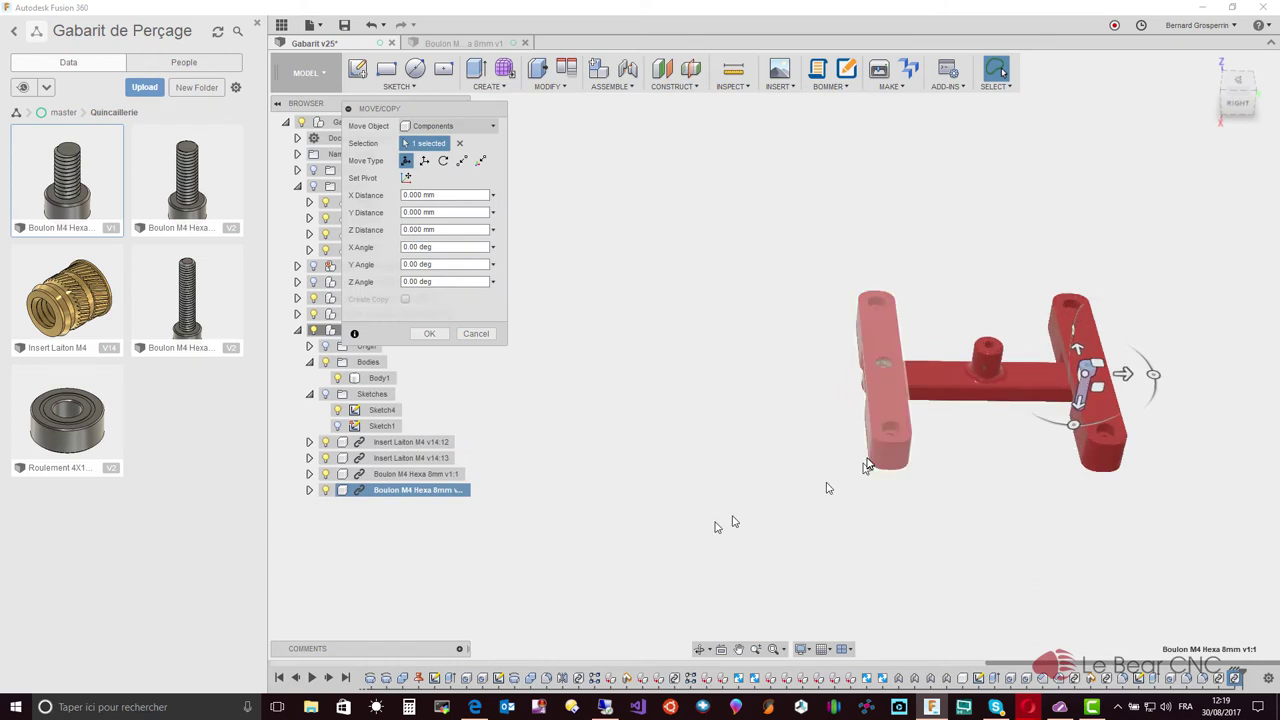
scroll(986, 443, up, 5)
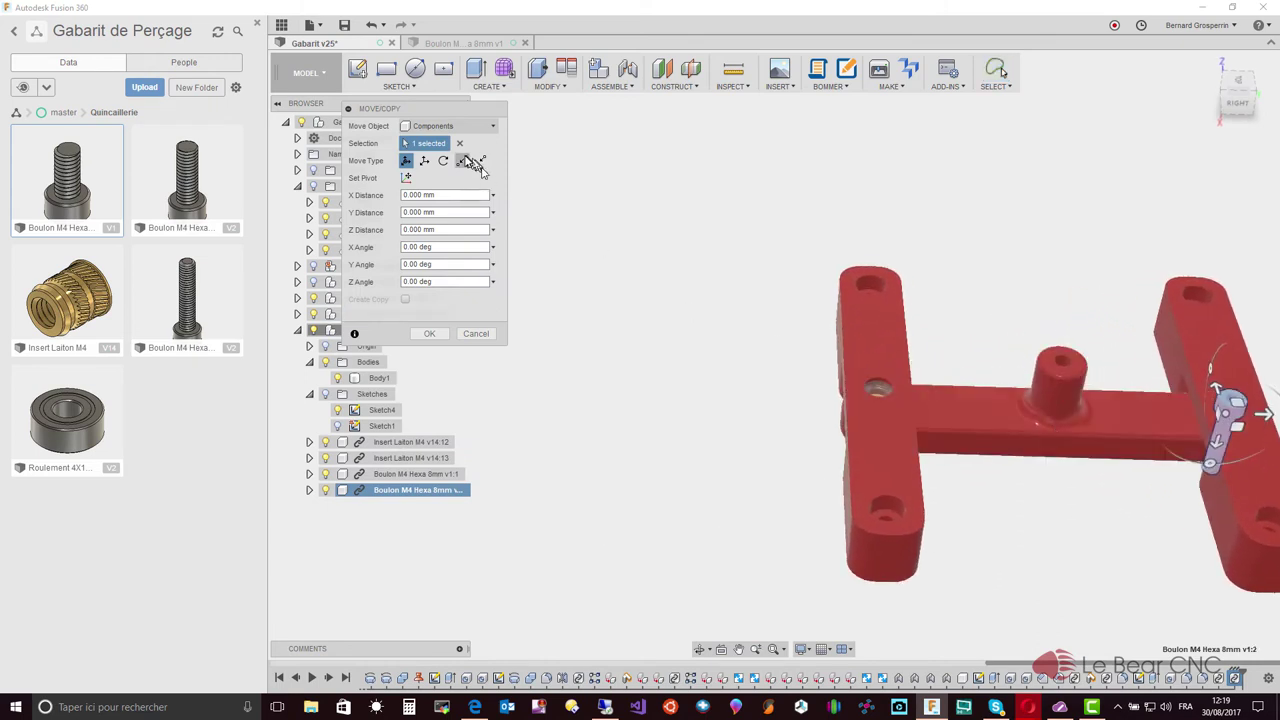
Move the copy point to point from its head centre into the left crossbar hole.
click(462, 161)
scroll(1008, 363, up, 6)
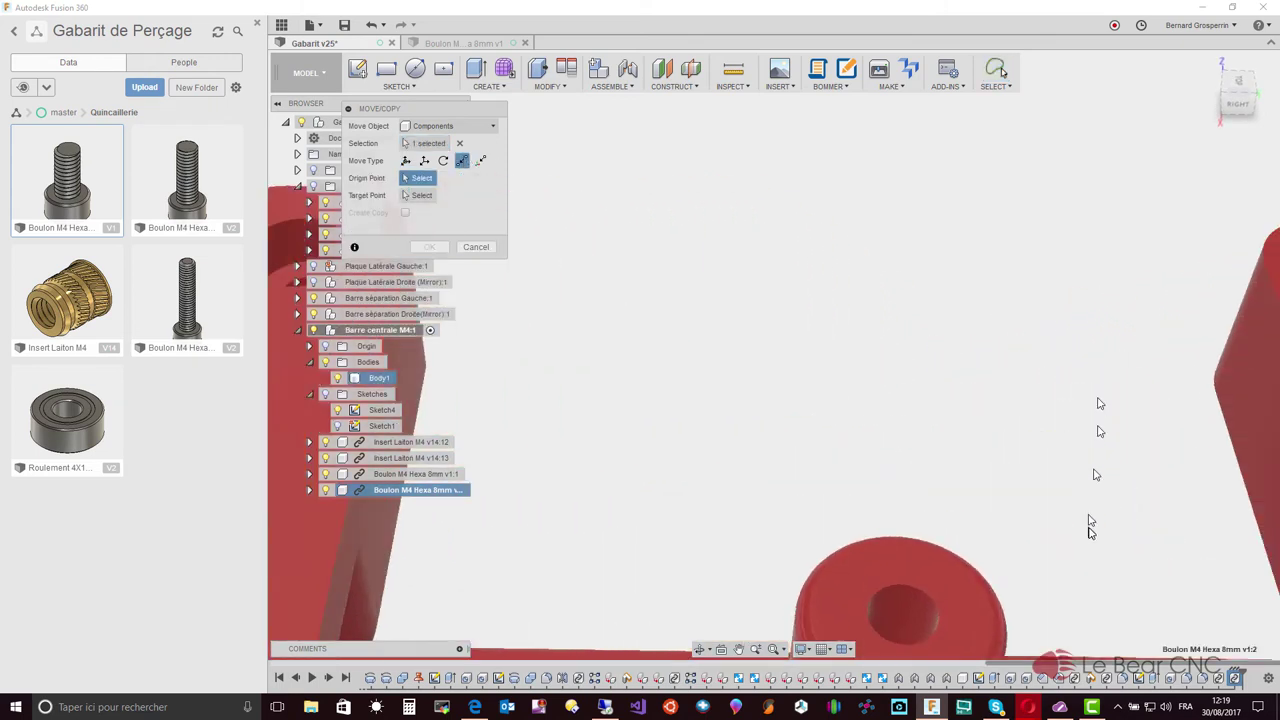
scroll(1090, 530, down, 4)
scroll(1080, 600, down, 3)
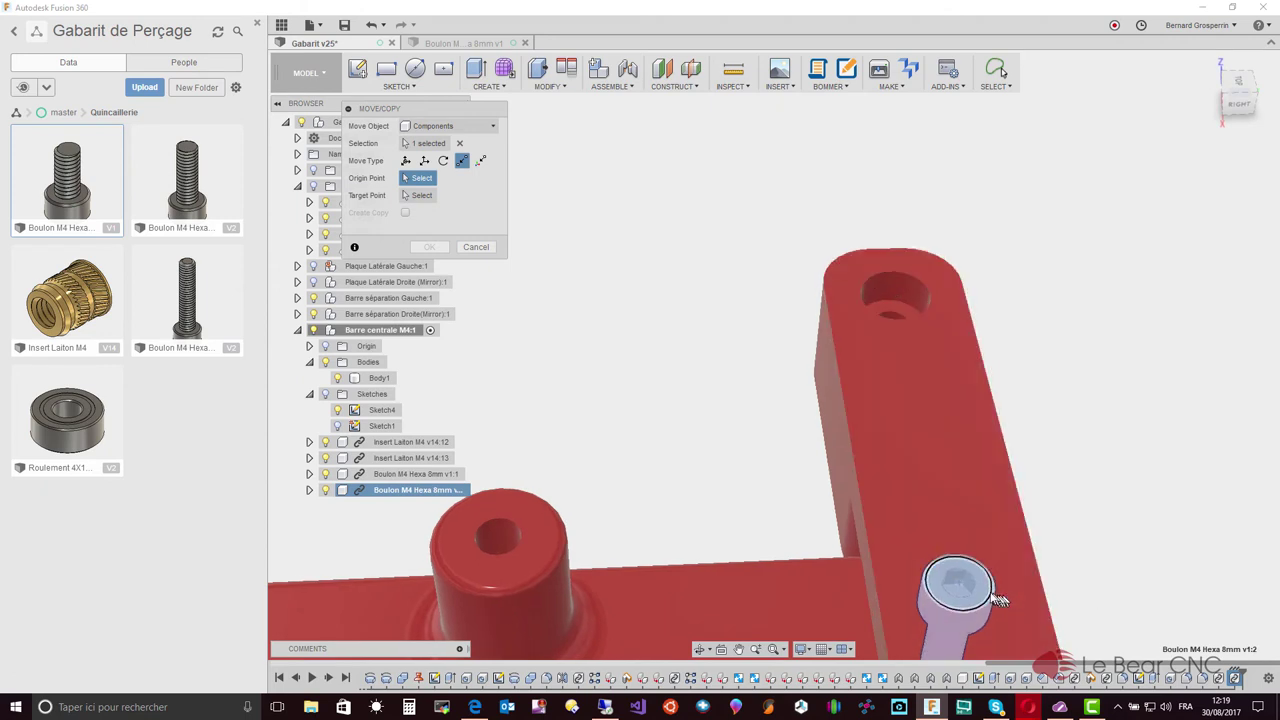
middle_drag(998, 598, 984, 596)
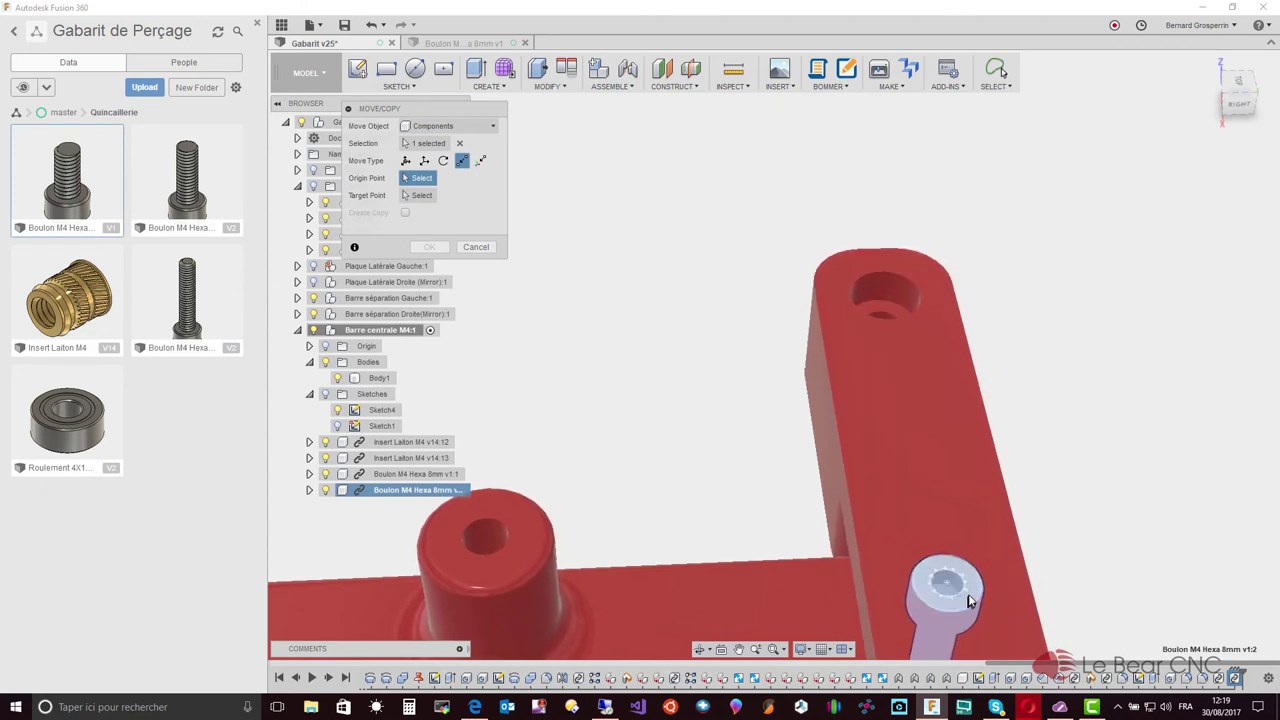
click(958, 595)
shift+middle_drag(958, 595, 497, 485)
click(531, 497)
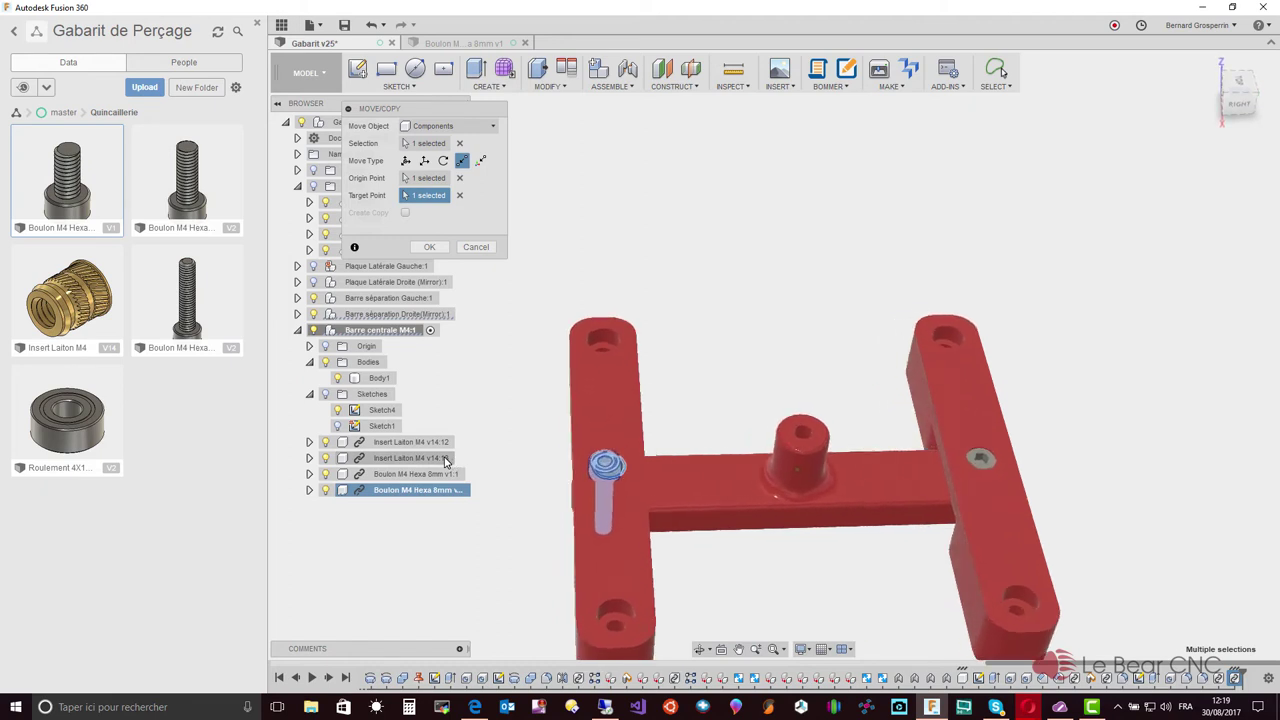
scroll(470, 310, up, 5)
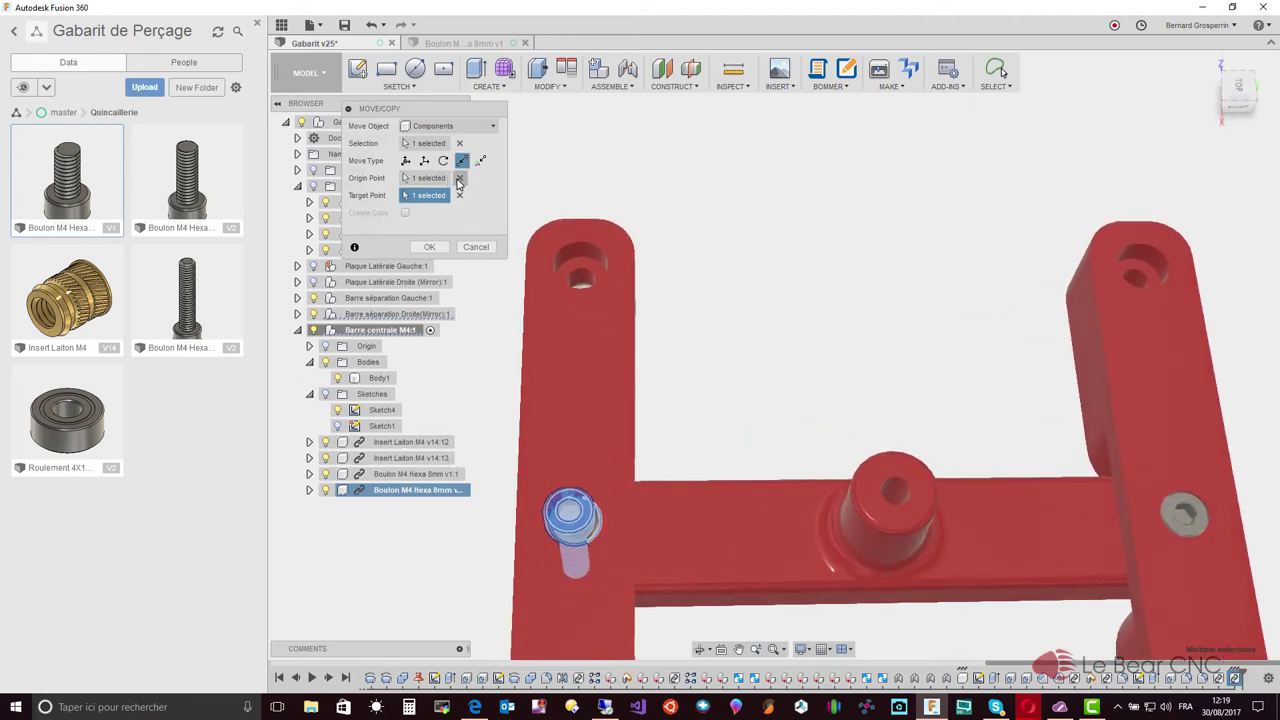
click(459, 178)
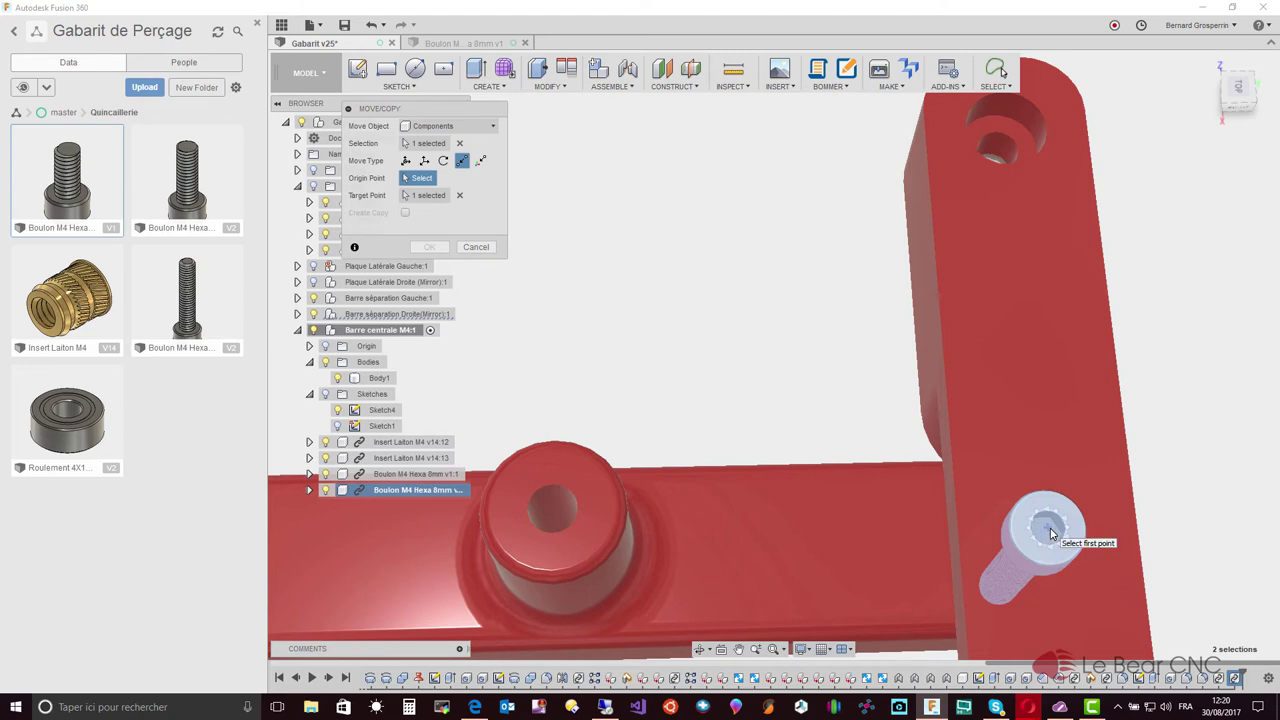
click(1050, 533)
scroll(1050, 533, down, 3)
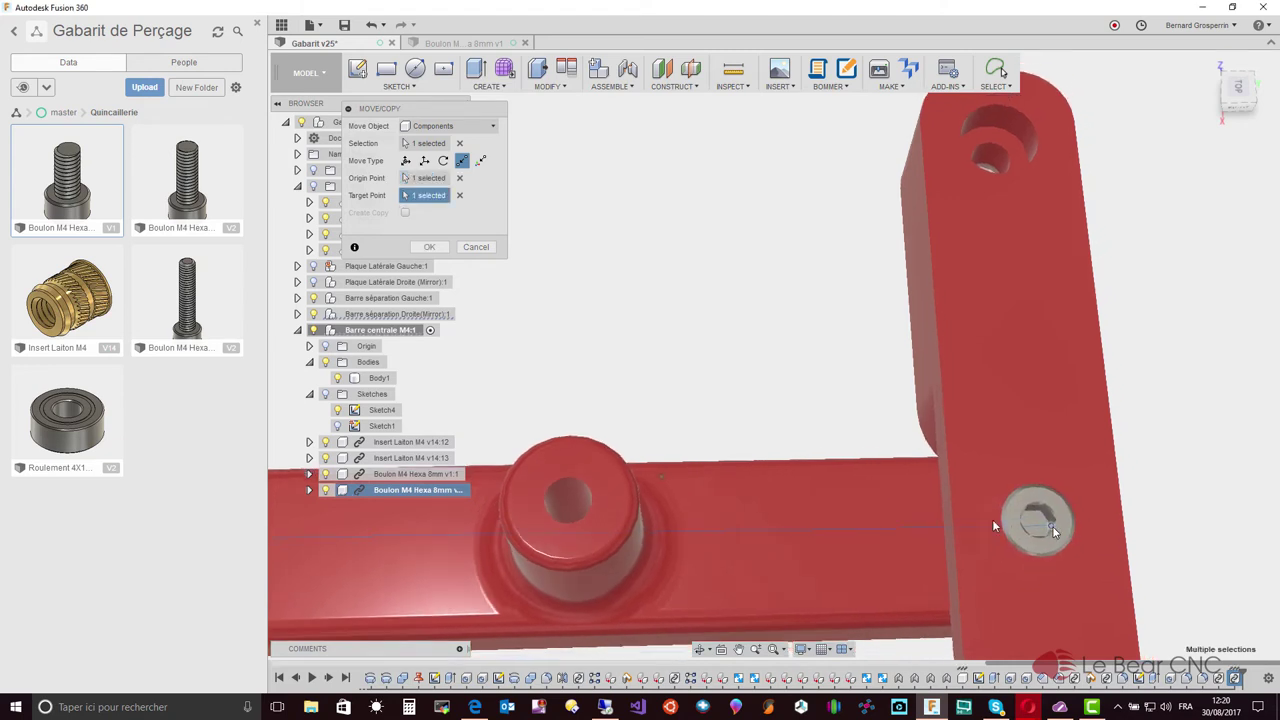
shift+middle_drag(1050, 533, 746, 495)
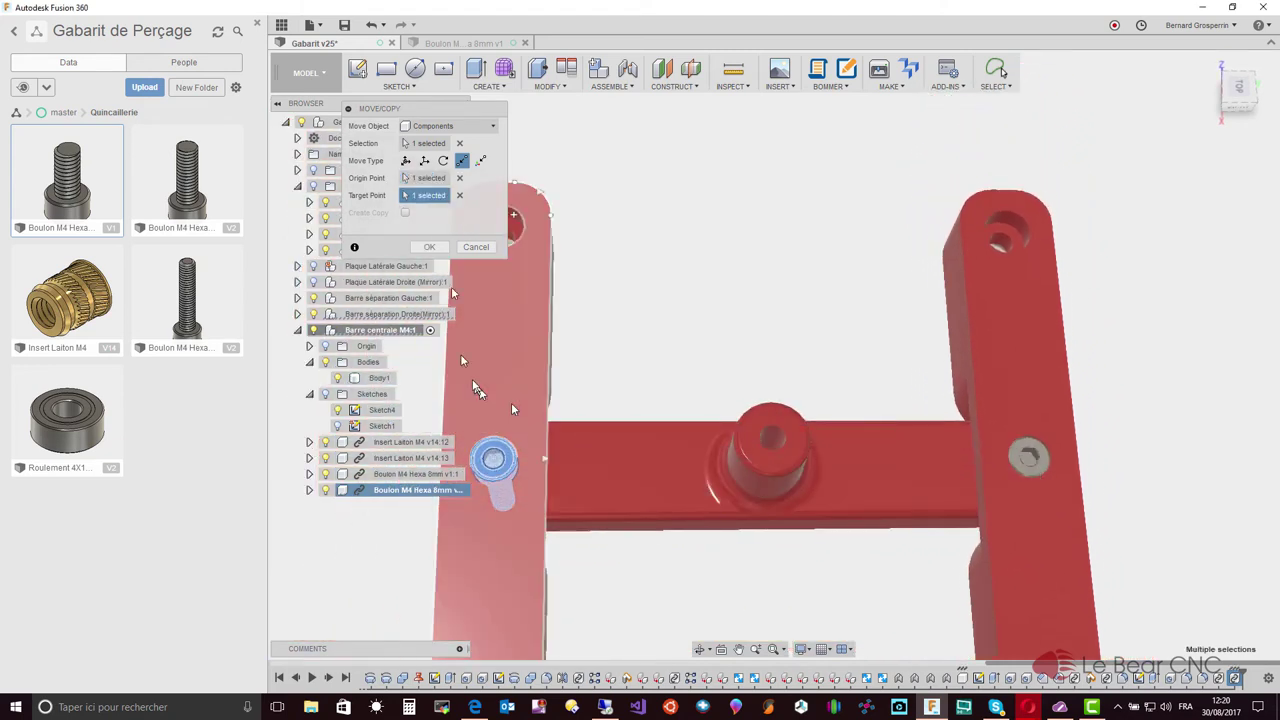
click(429, 247)
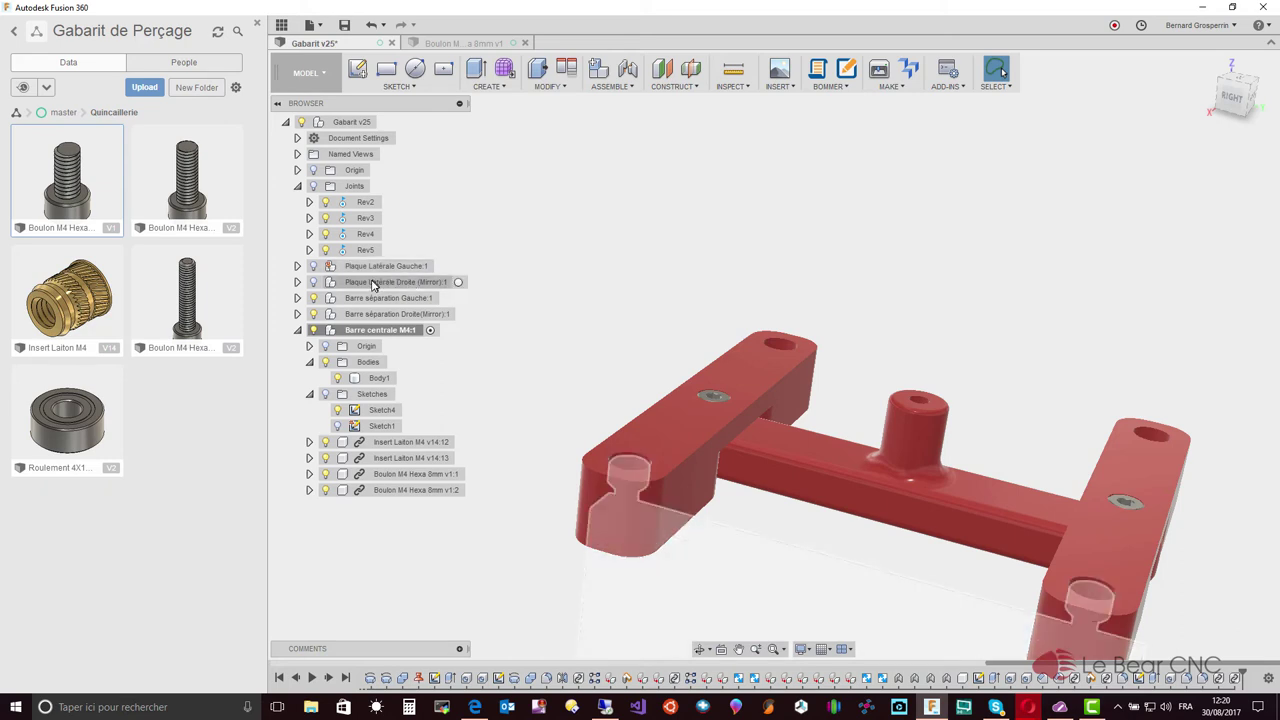
Hide both separator bars to isolate the central bar.
click(314, 313)
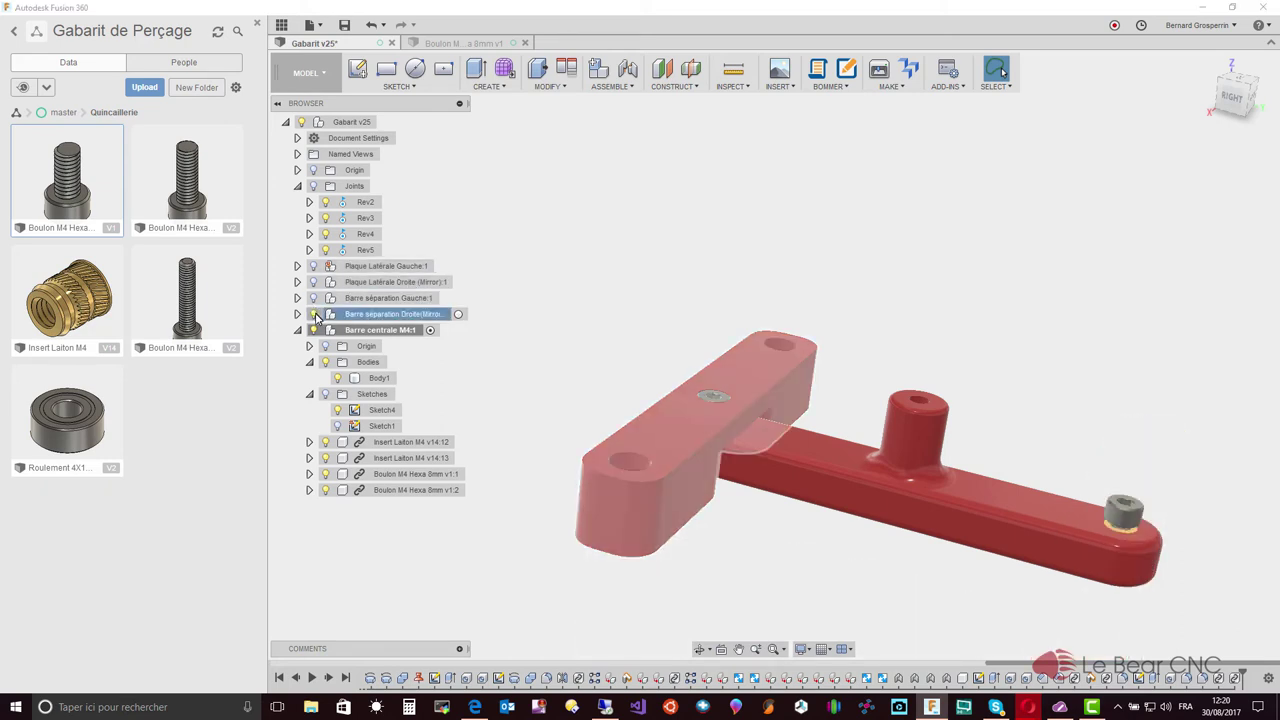
click(314, 314)
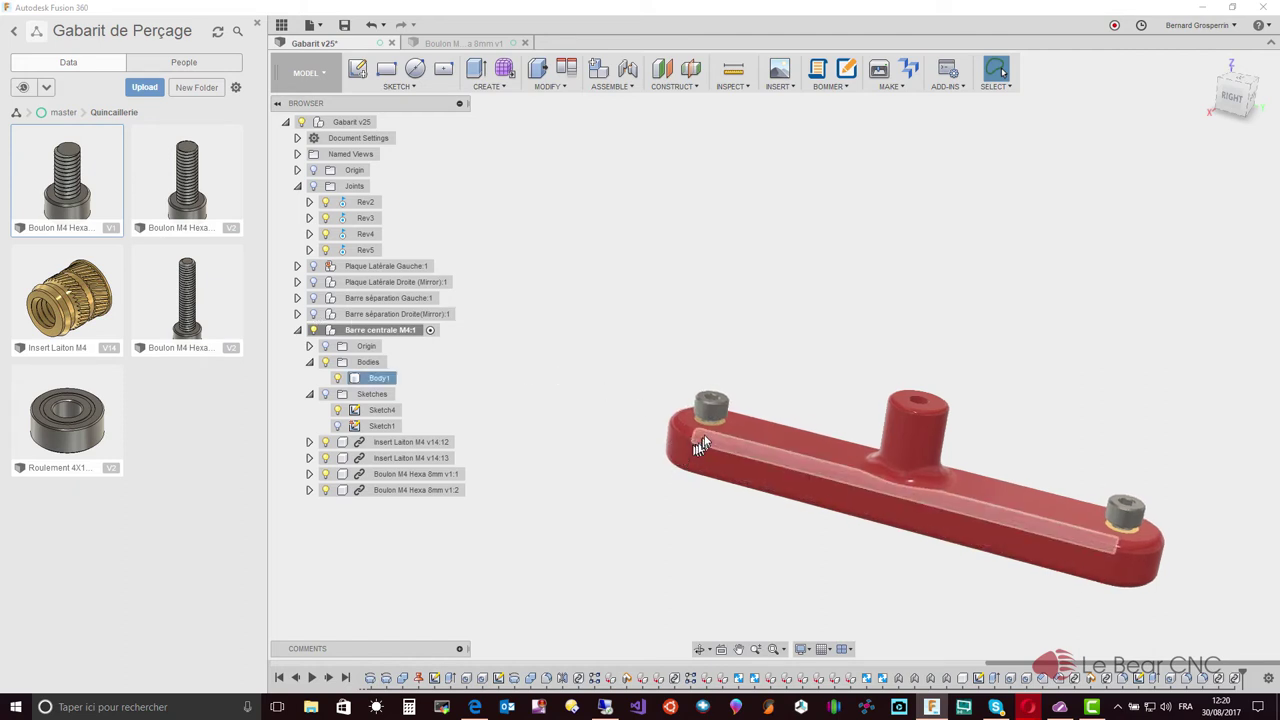
click(717, 408)
shift+middle_drag(717, 408, 896, 428)
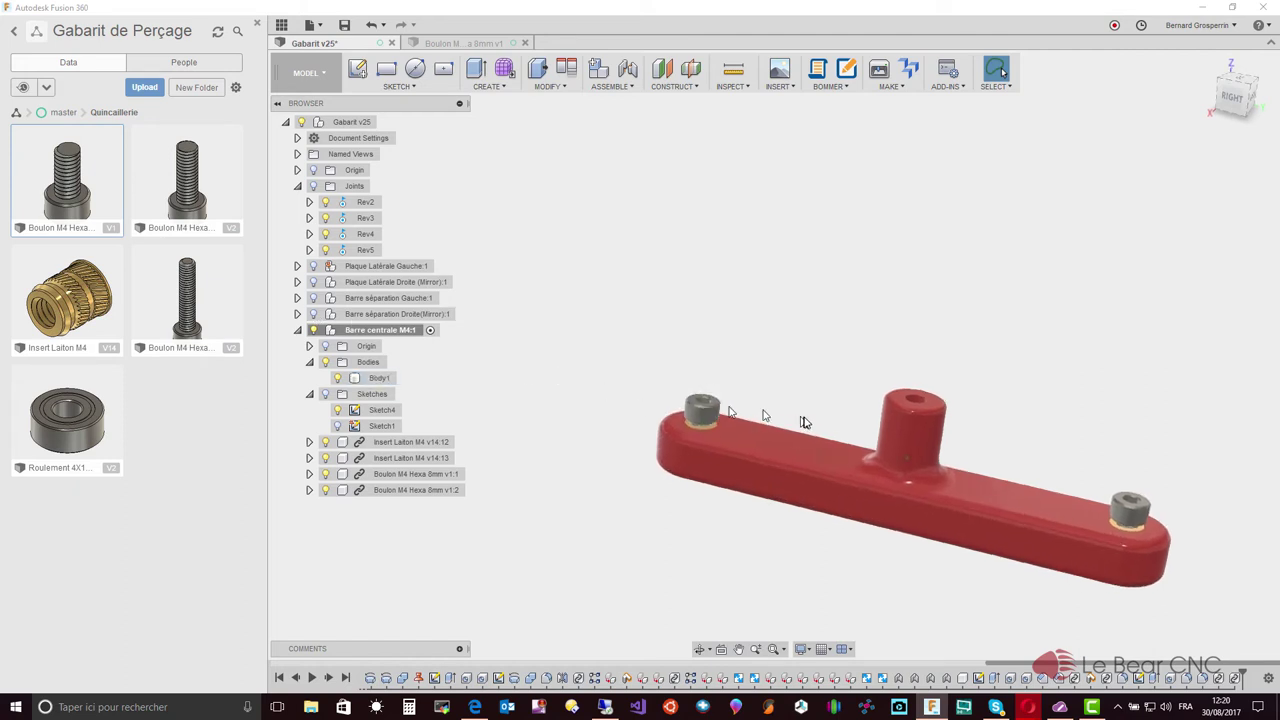
scroll(897, 433, up, 1)
scroll(897, 433, up, 2)
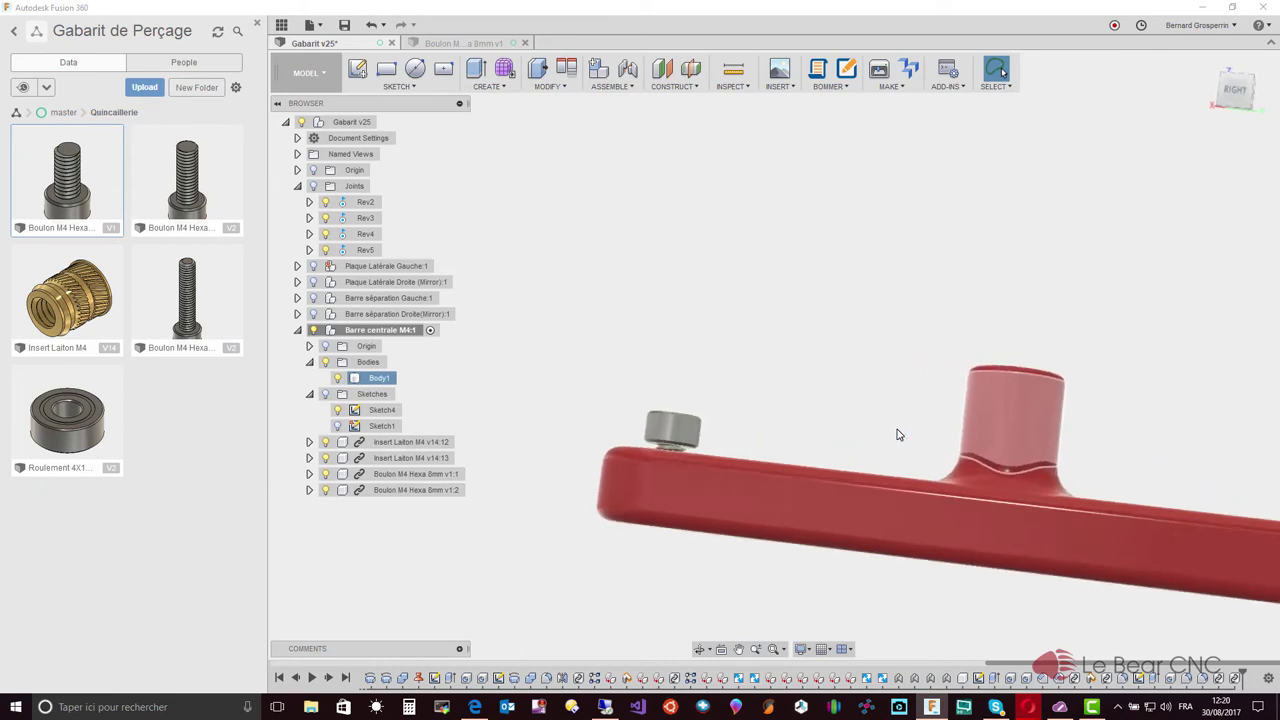
scroll(897, 433, up, 2)
scroll(897, 433, up, 2)
click(897, 434)
scroll(897, 434, down, 1)
scroll(897, 434, down, 1)
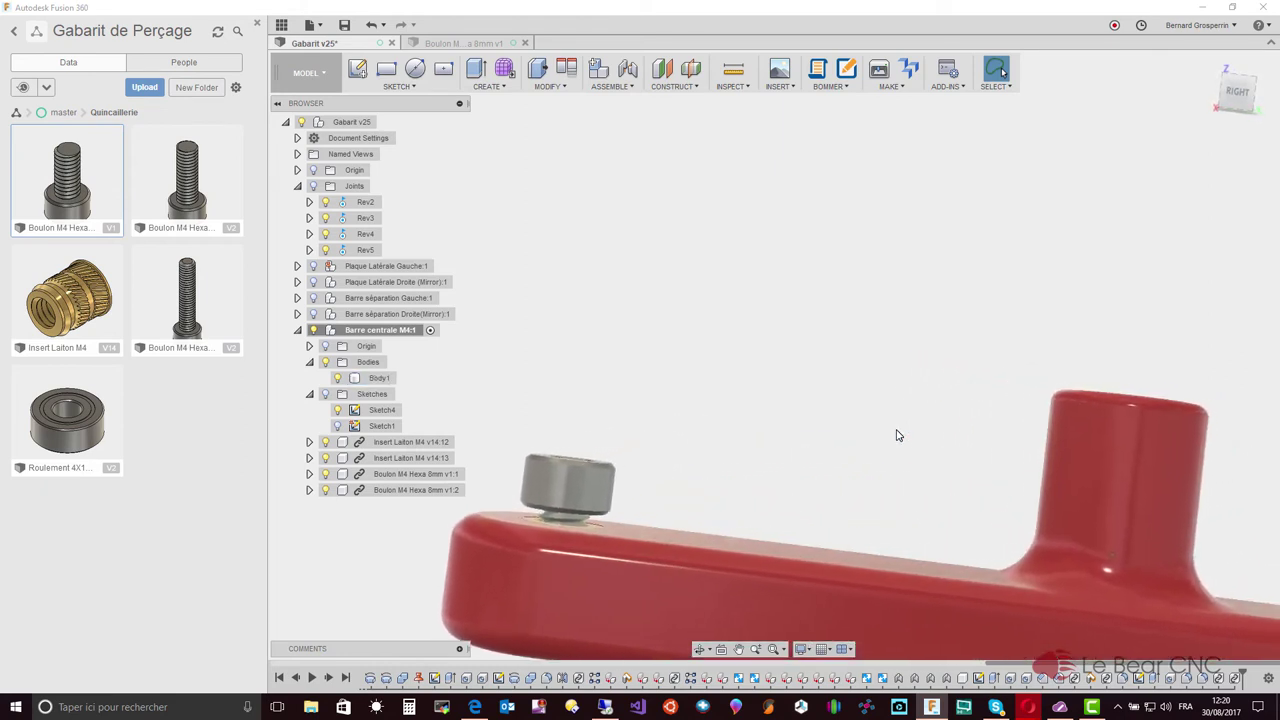
scroll(897, 434, down, 1)
scroll(897, 434, down, 1)
Lasso-select the red central bar with its two brass inserts and two bolts.
mouse_move(897, 436)
shift+middle_down()
mouse_move(1258, 557)
mouse_move(1257, 525)
mouse_move(1258, 565)
shift+middle_up()
mouse_move(1185, 560)
shift+middle_down()
mouse_move(829, 471)
mouse_move(594, 391)
mouse_move(534, 349)
shift+middle_up()
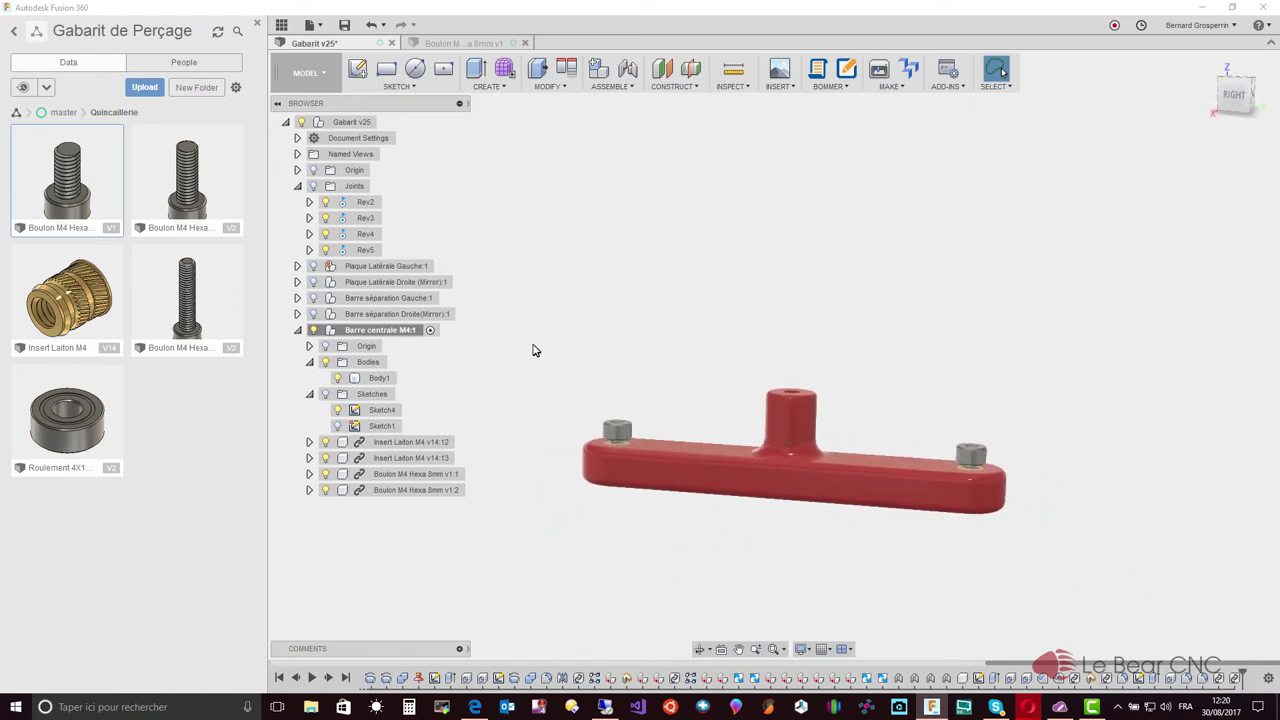
drag(1070, 455, 1040, 529)
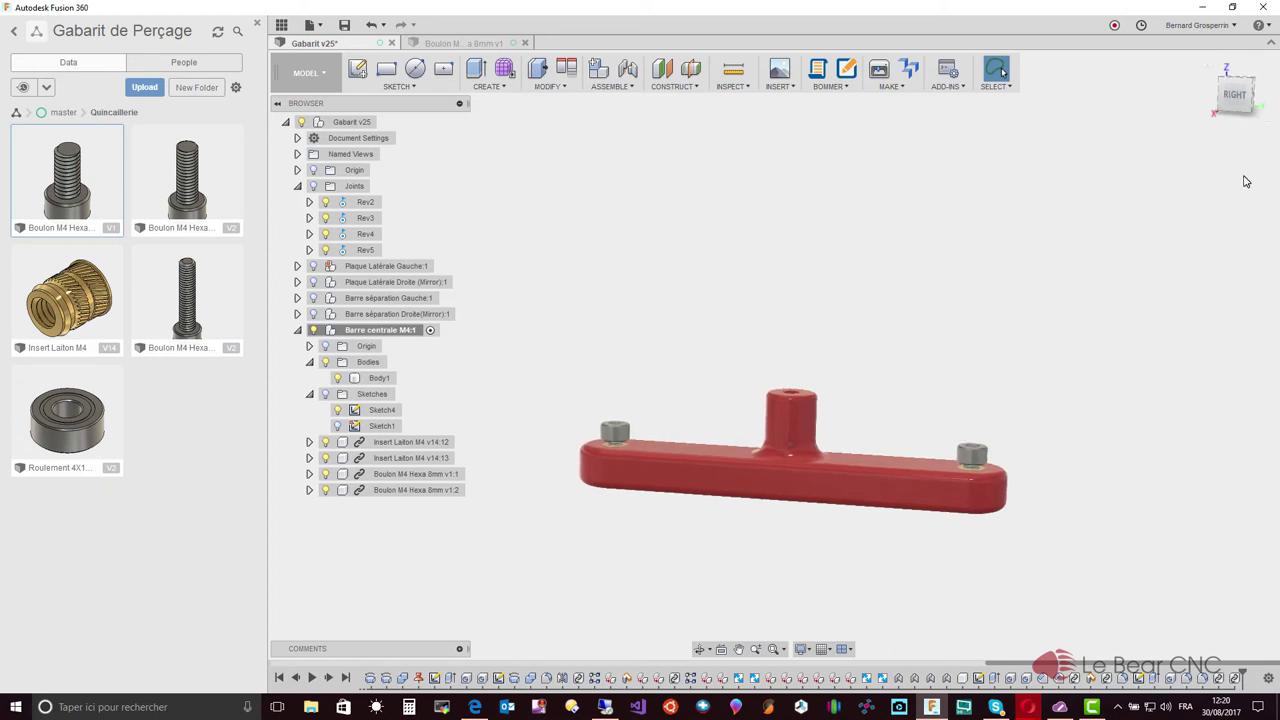
mouse_move(1245, 181)
shift+middle_down()
mouse_move(1107, 230)
mouse_move(606, 289)
shift+middle_up()
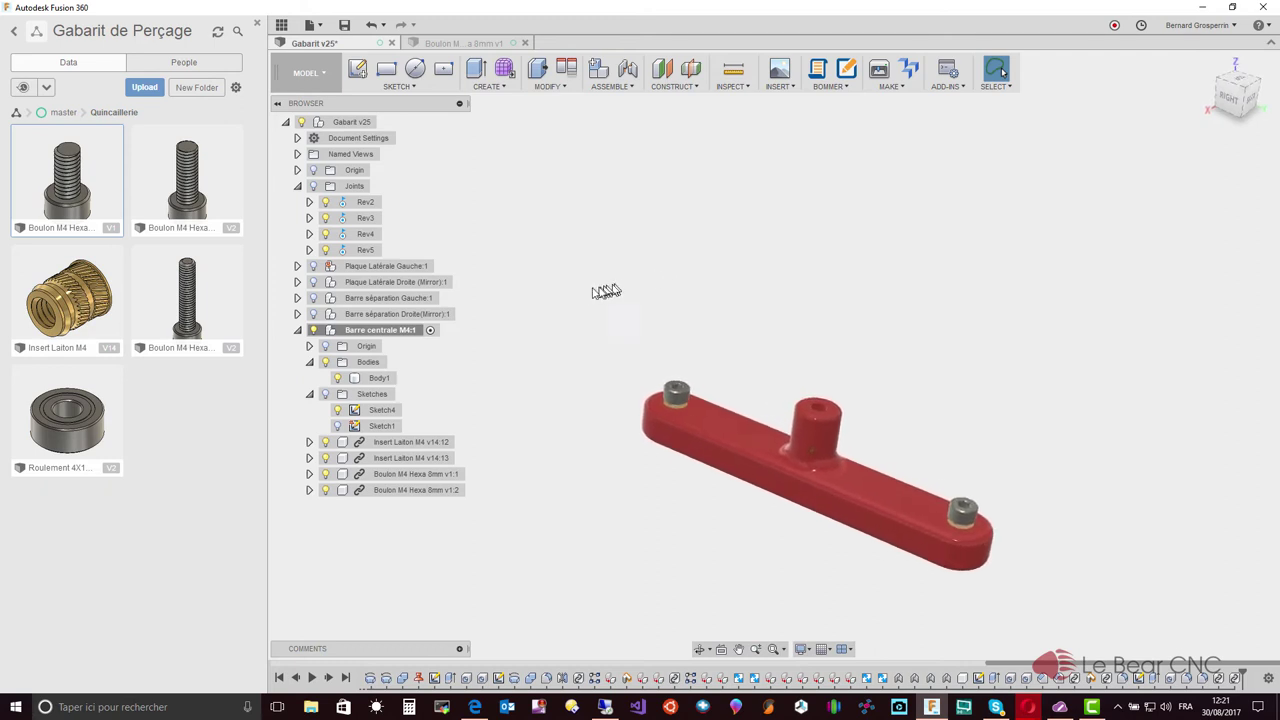
mouse_move(558, 276)
mouse_down()
mouse_move(686, 572)
mouse_move(588, 509)
mouse_up()
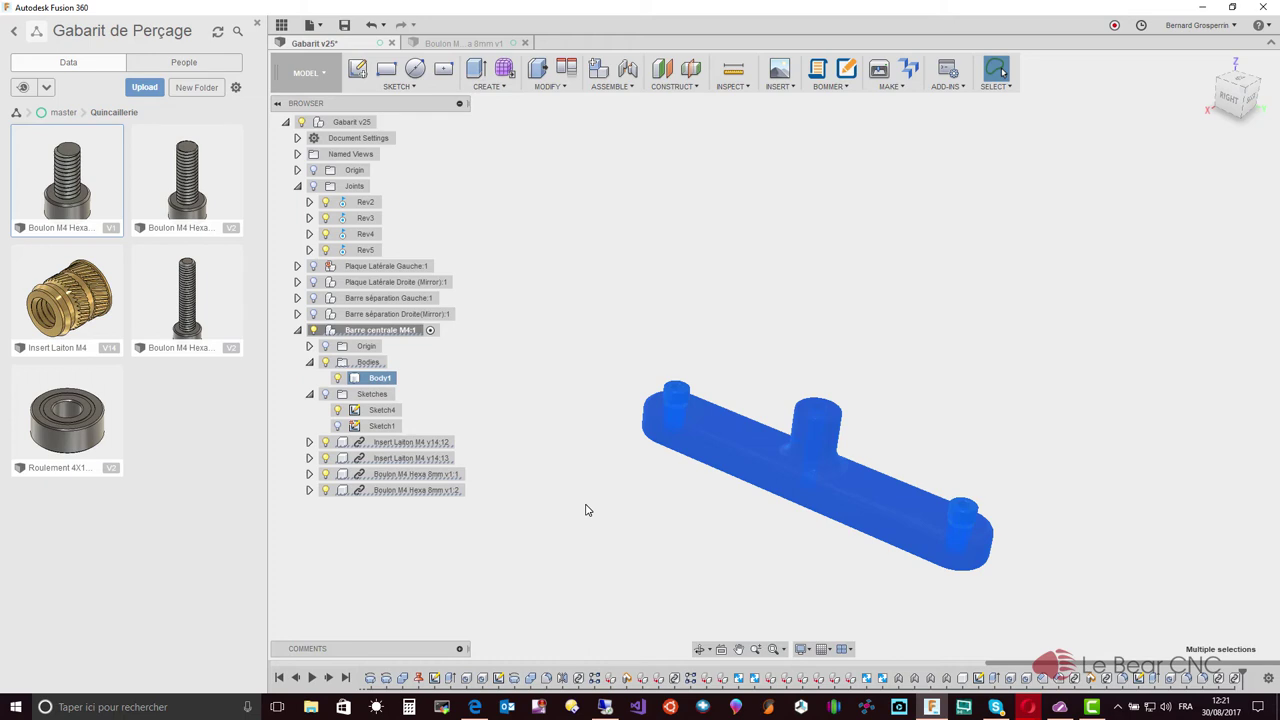
Make a rigid group of Barre centrale M4, its two brass inserts and two 8mm bolts.
click(610, 87)
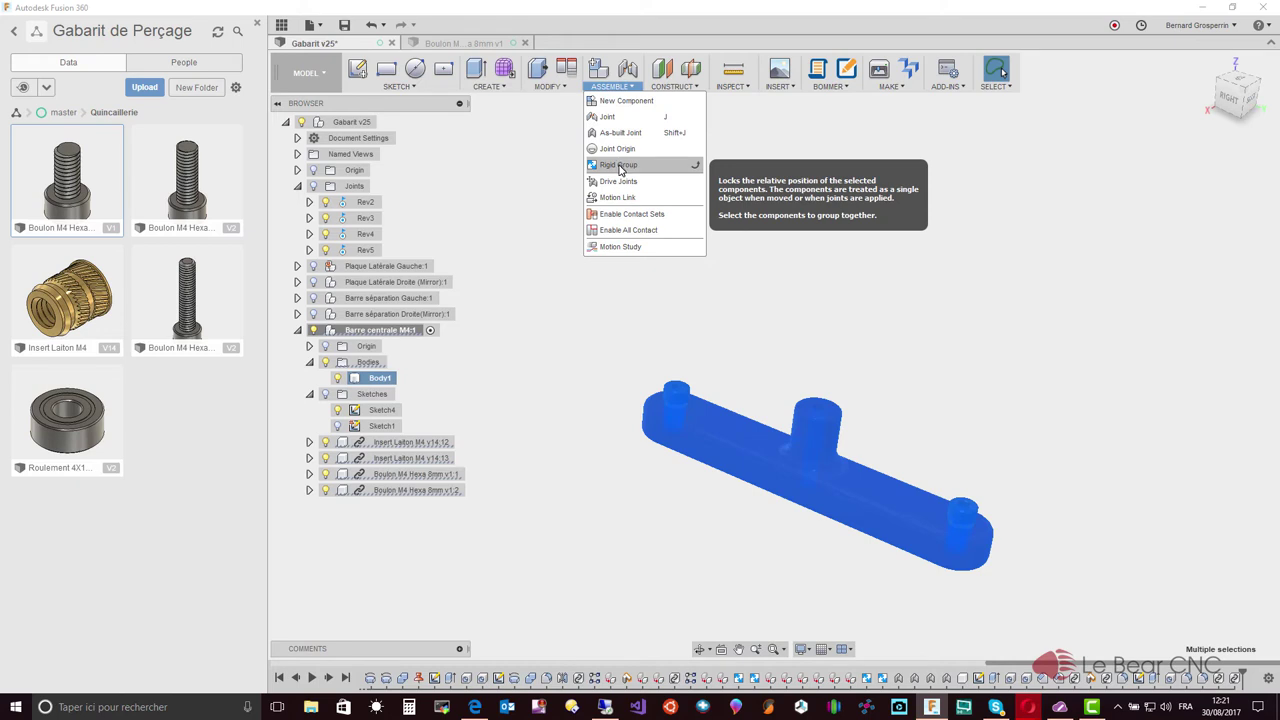
click(618, 165)
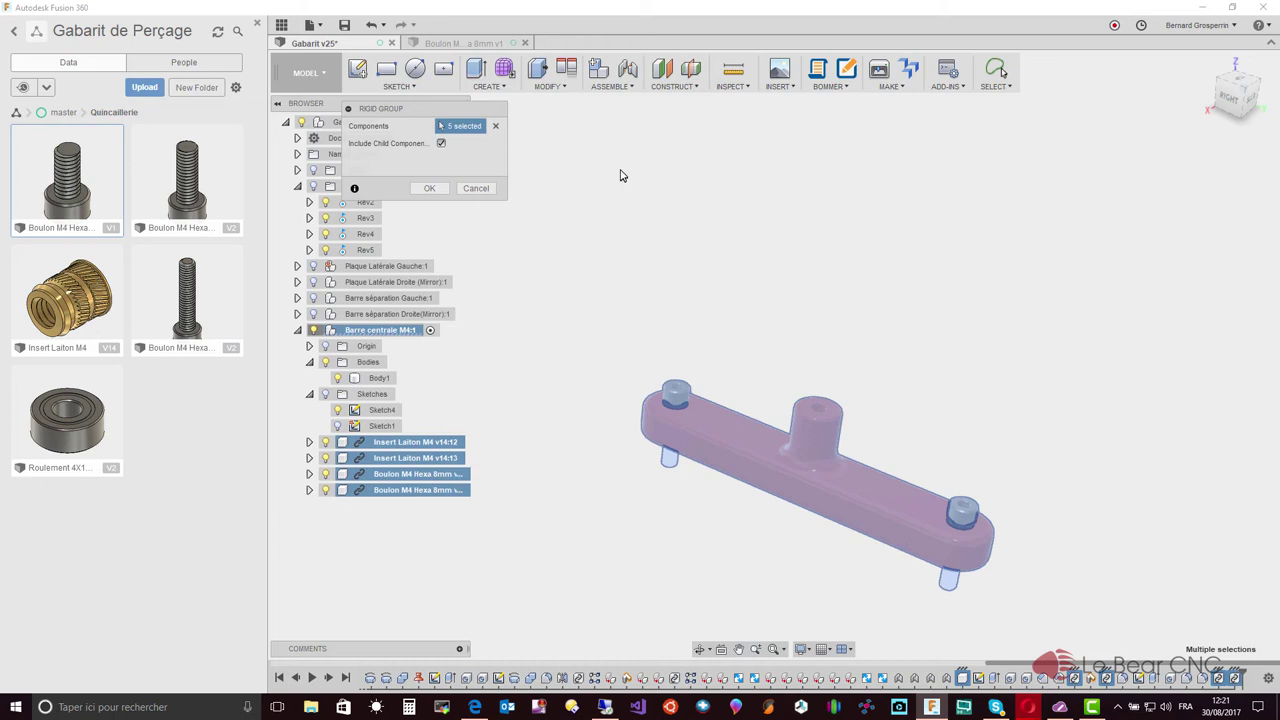
click(427, 188)
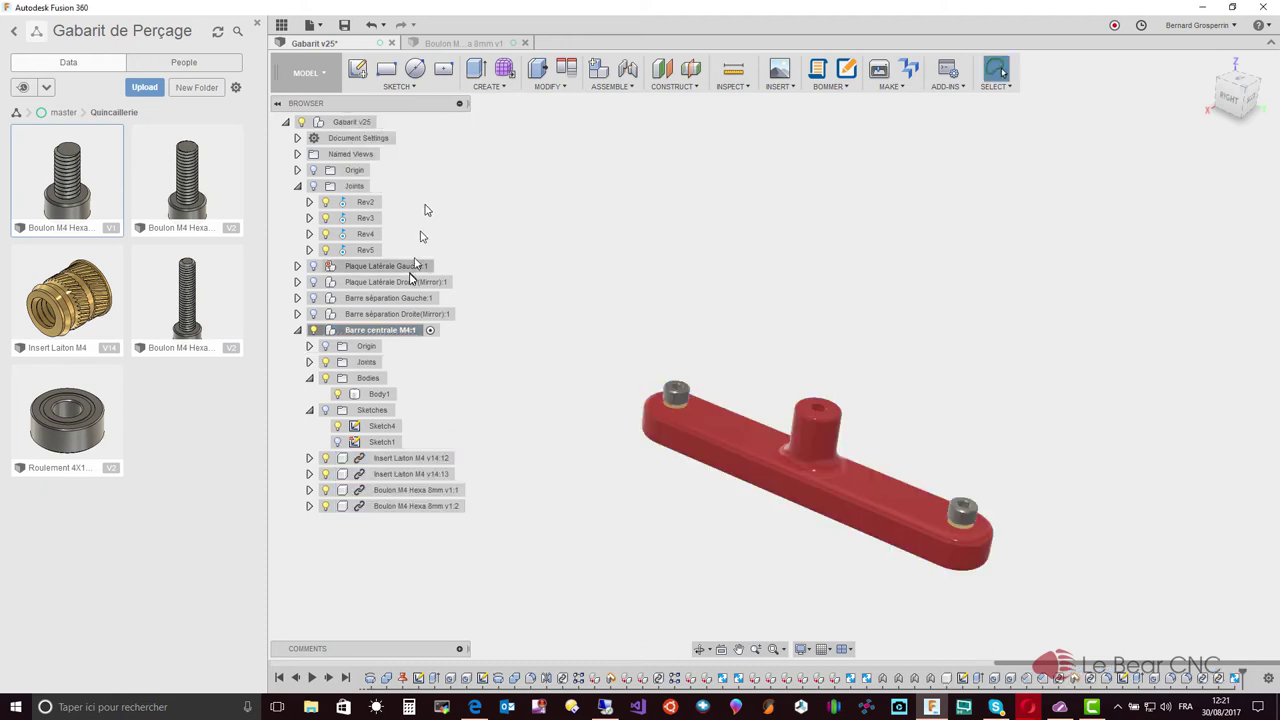
Show both Plaque Latérale plates and both Barre séparation bars, then activate root Gabarit v25.
click(313, 266)
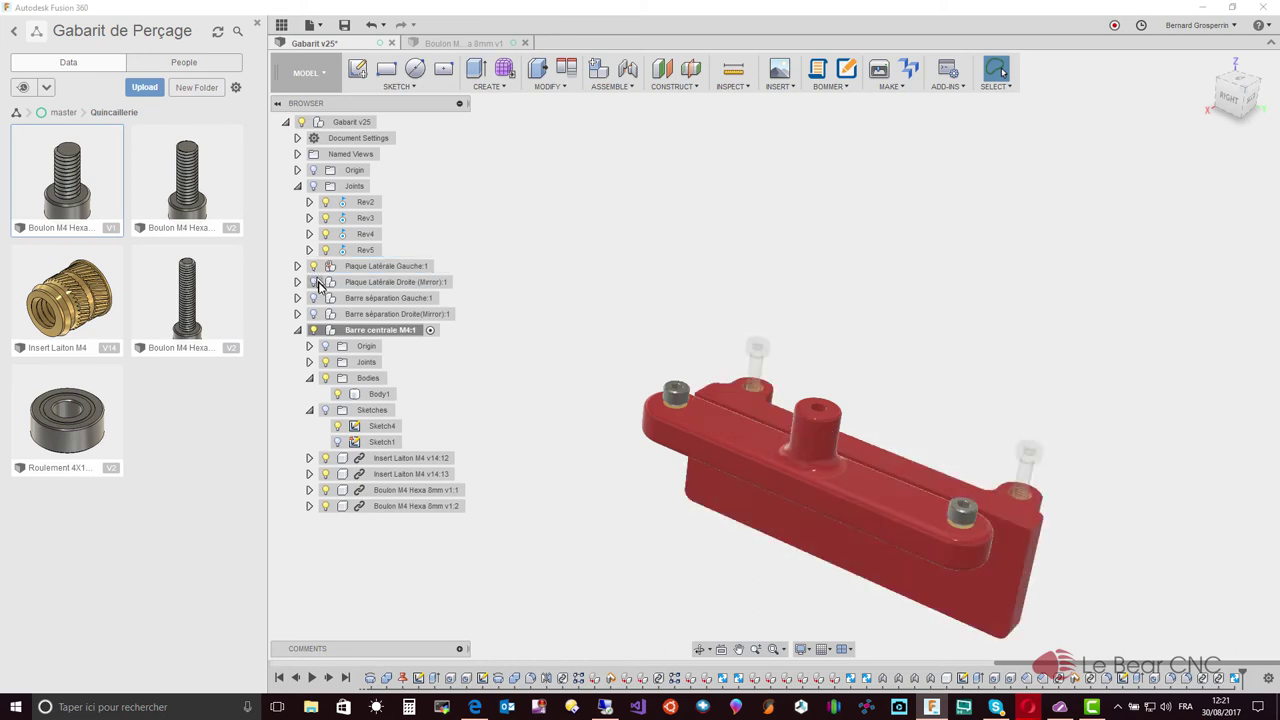
click(313, 282)
click(313, 298)
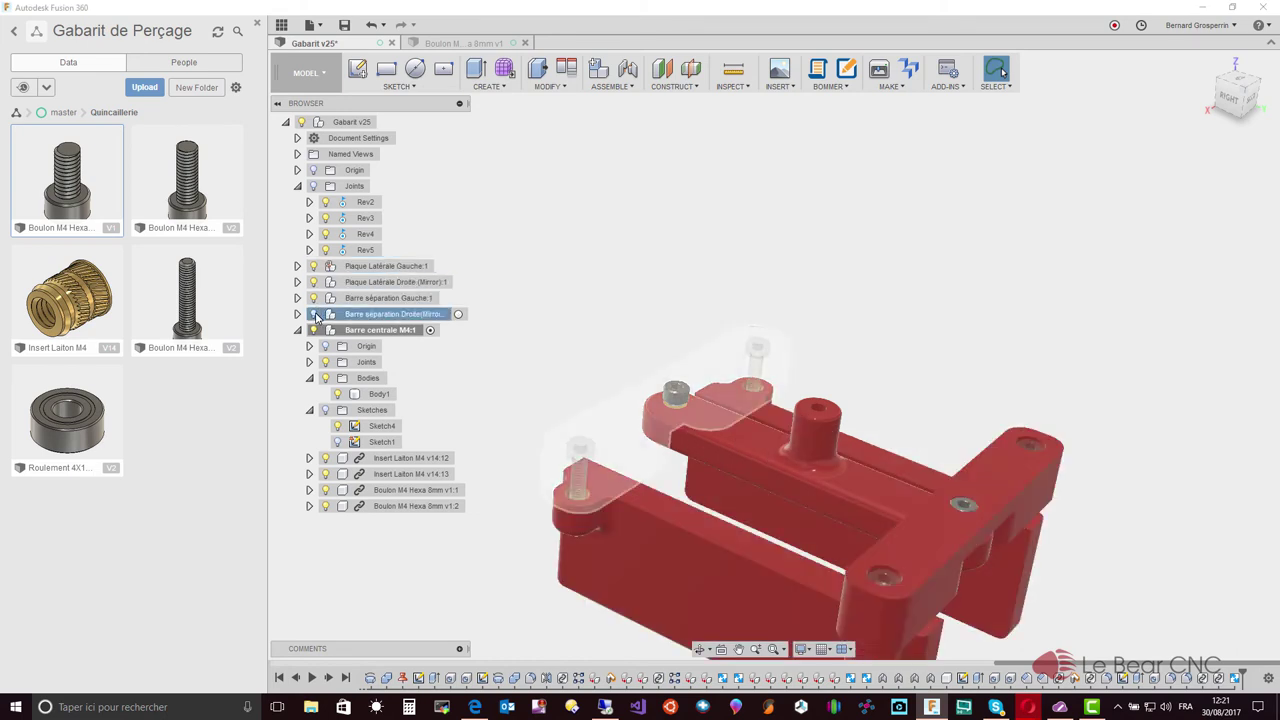
click(313, 314)
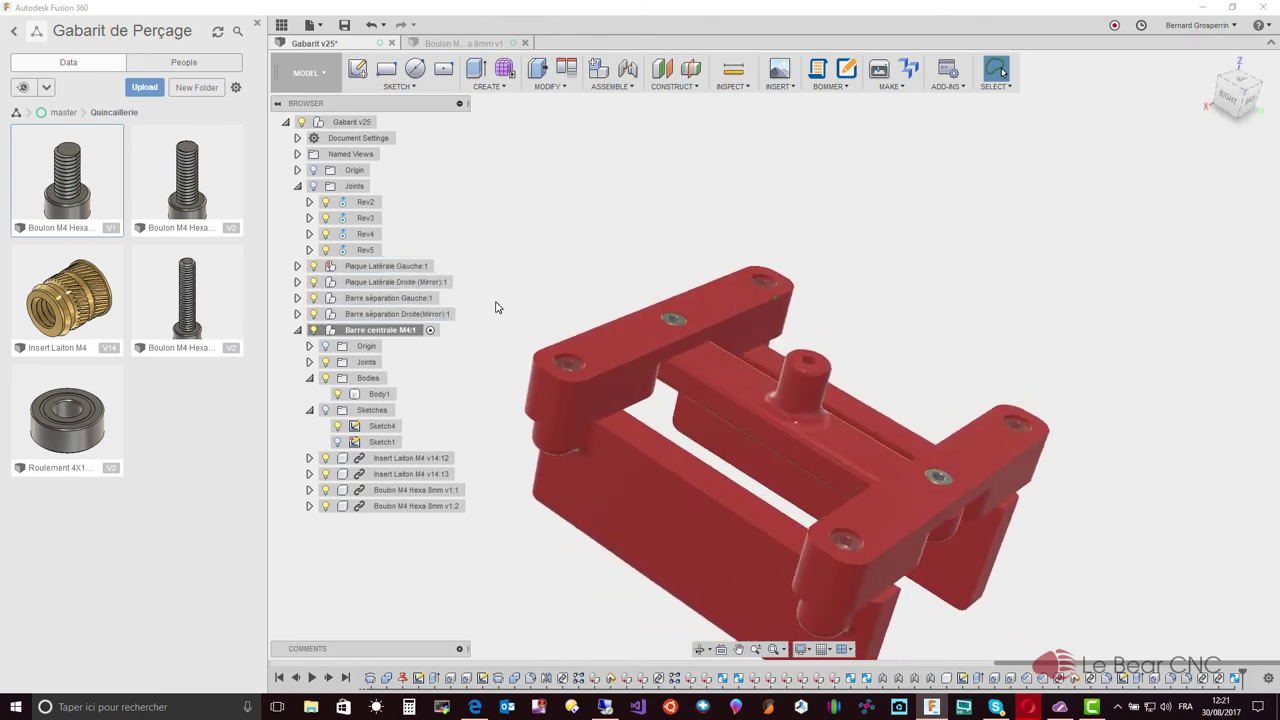
shift+middle_drag(495, 307, 626, 220)
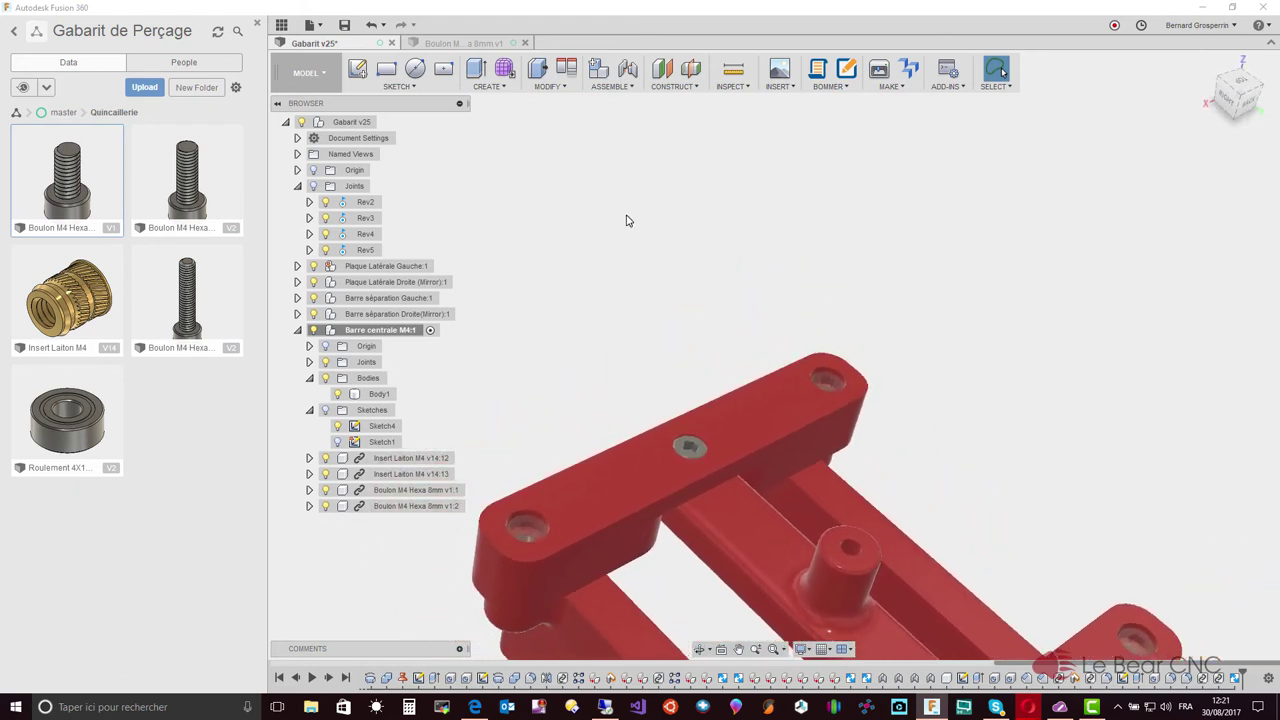
shift+middle_drag(495, 320, 531, 452)
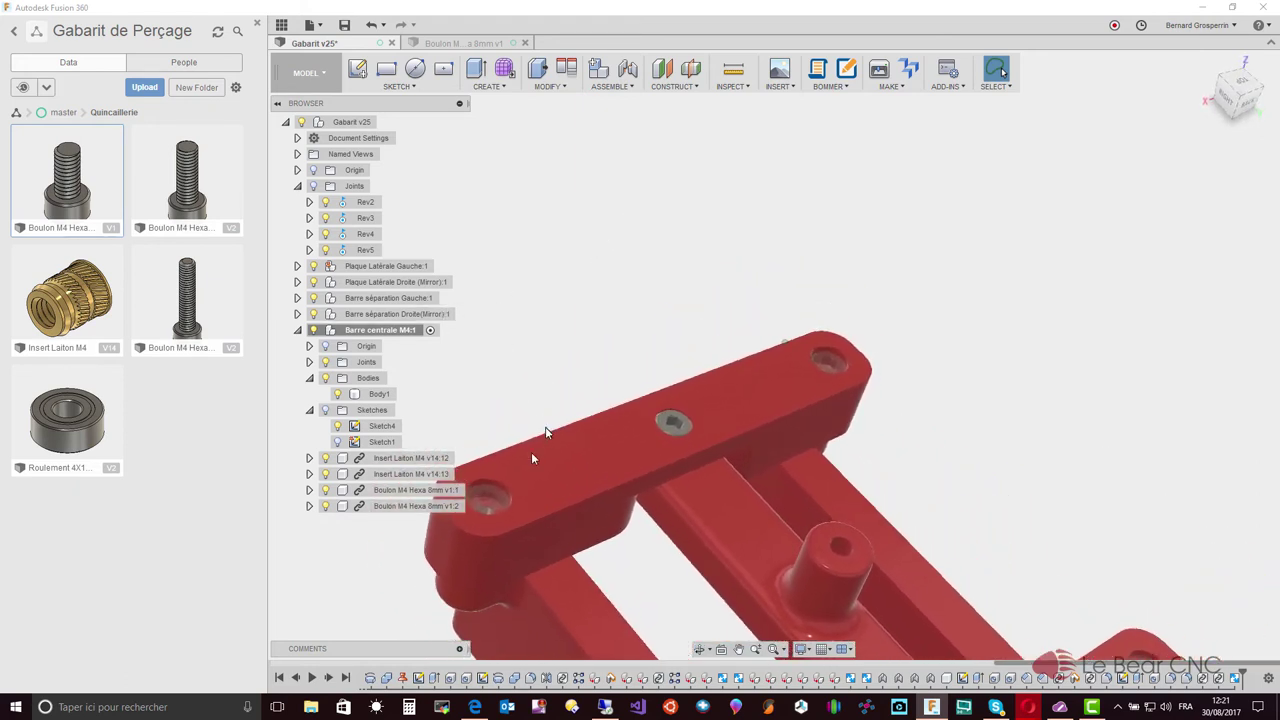
mouse_move(497, 500)
shift+middle_down()
mouse_move(768, 412)
mouse_move(806, 380)
mouse_move(718, 354)
mouse_move(813, 416)
shift+middle_up()
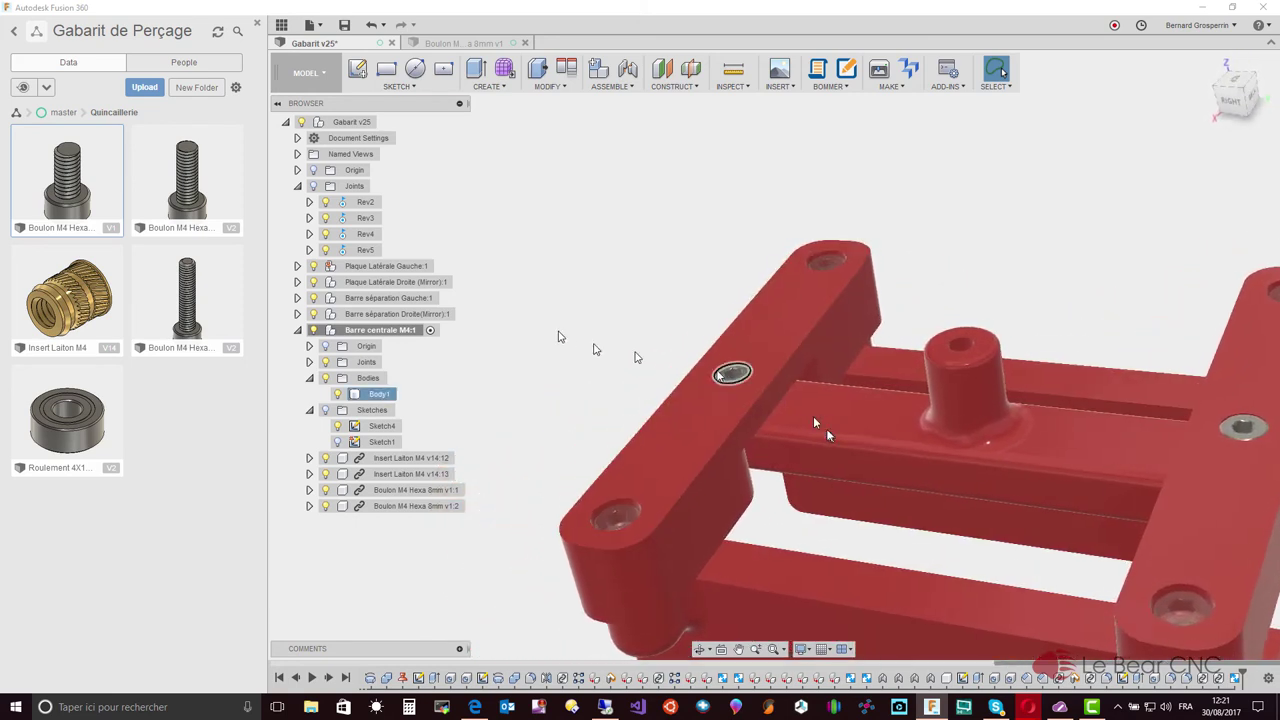
click(385, 122)
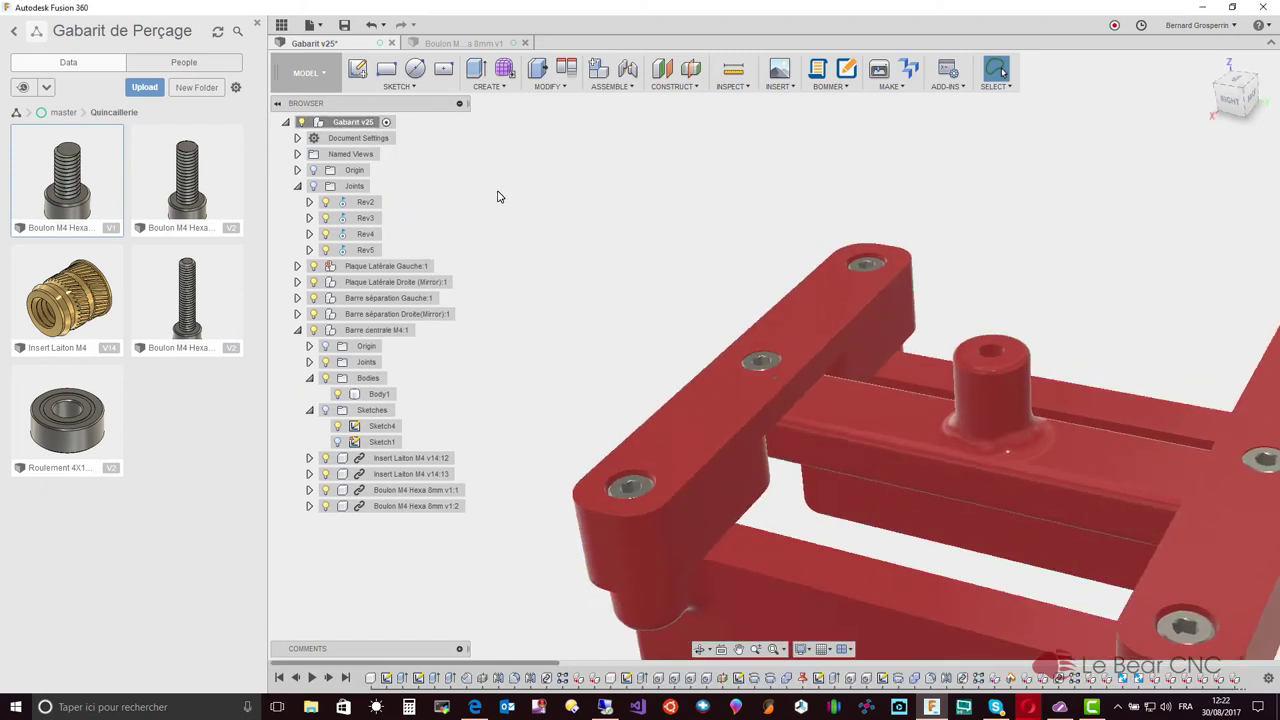
Start an as-built joint with a central-bar bolt as the first component.
click(610, 87)
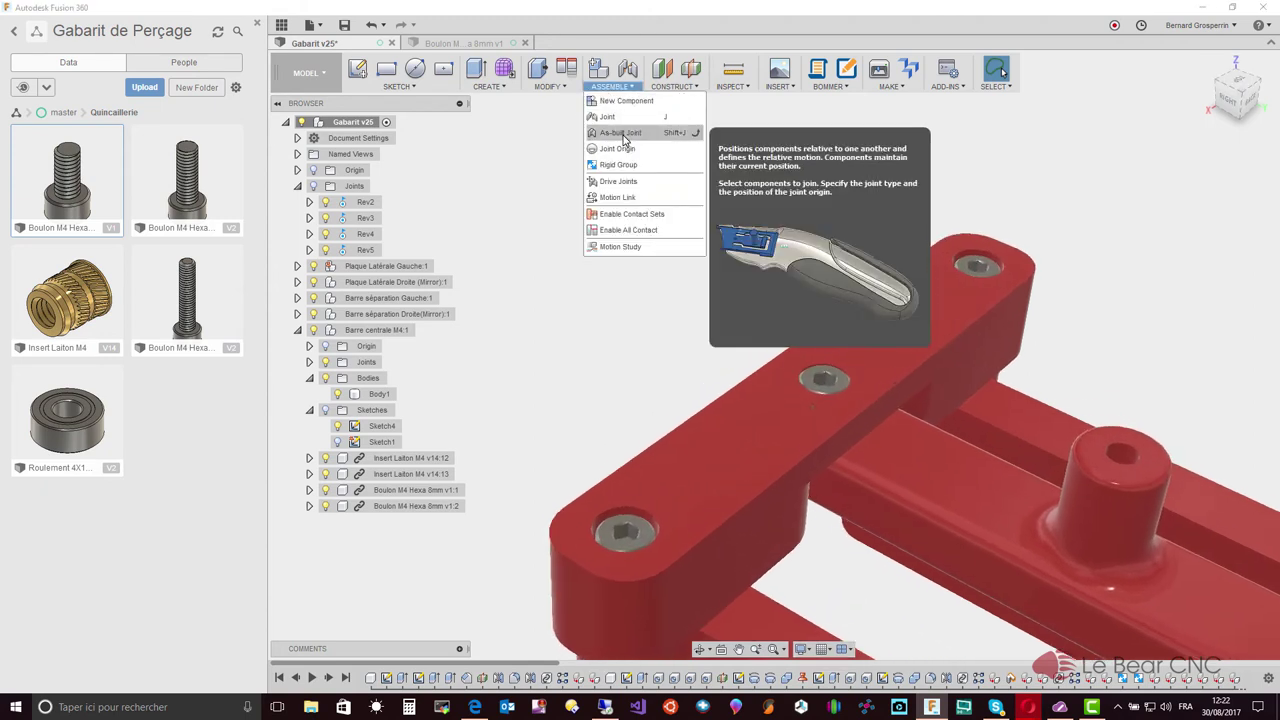
click(622, 134)
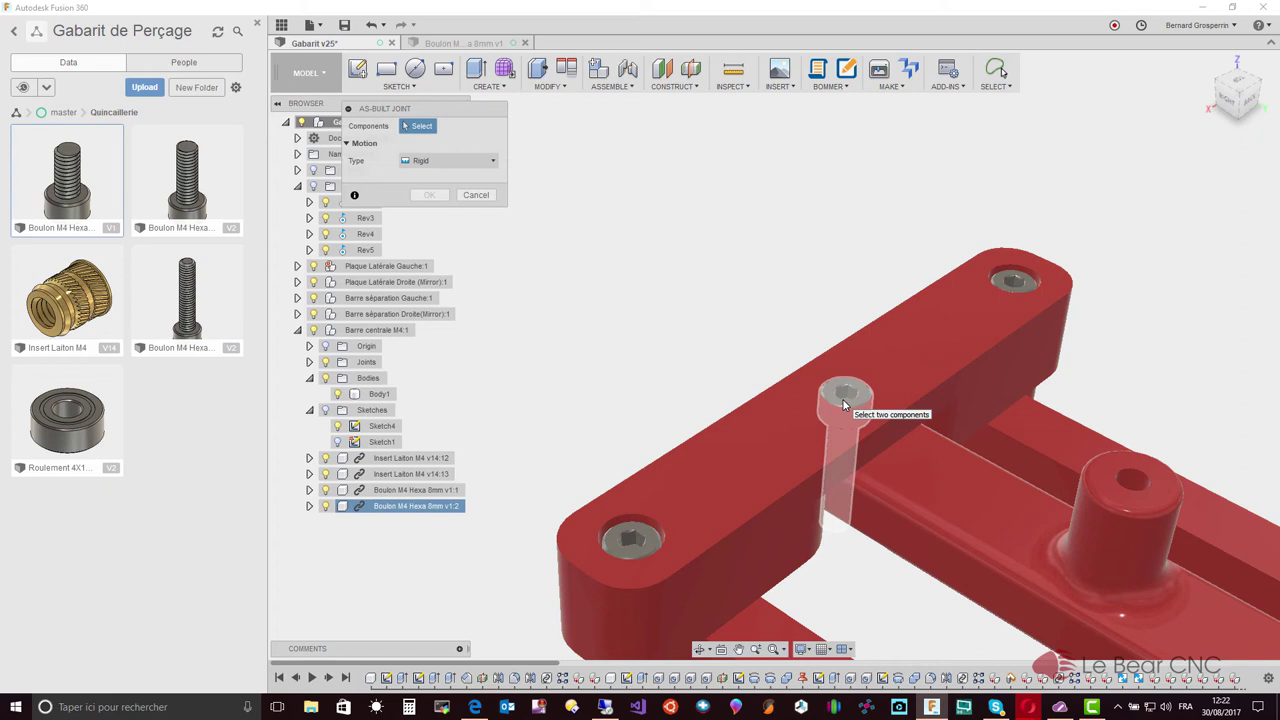
click(842, 398)
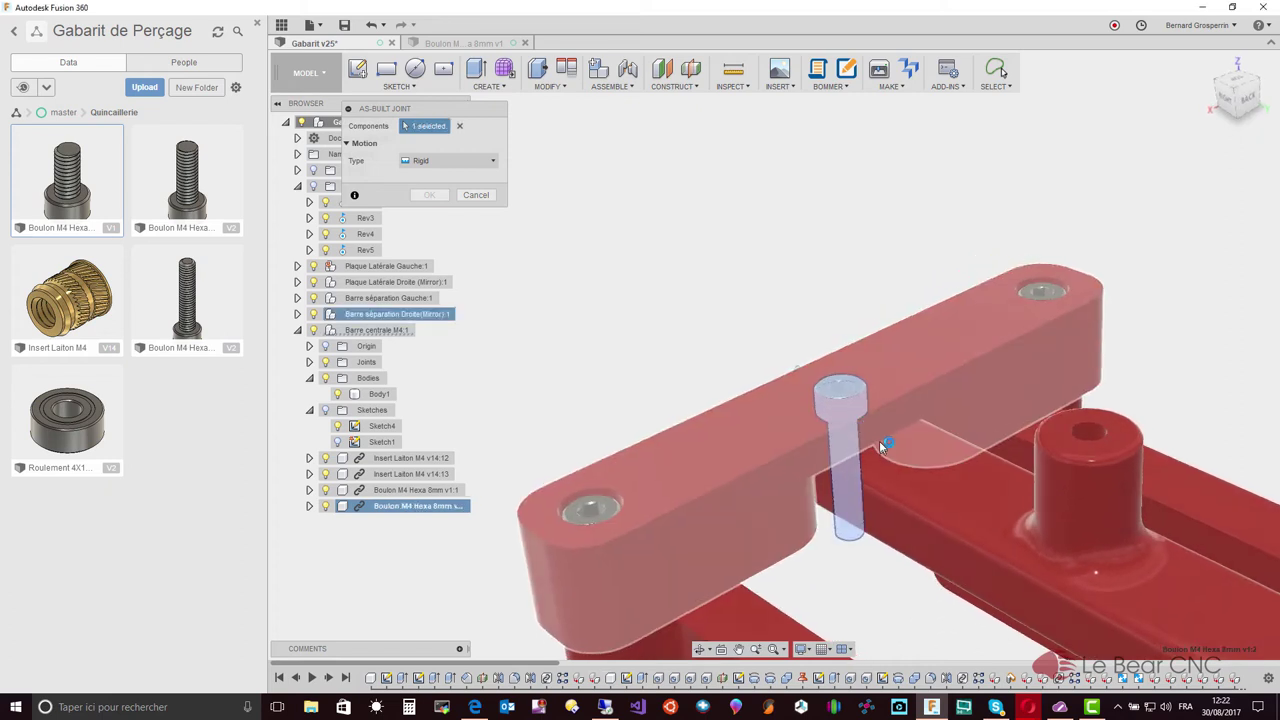
shift+middle_drag(865, 432, 928, 453)
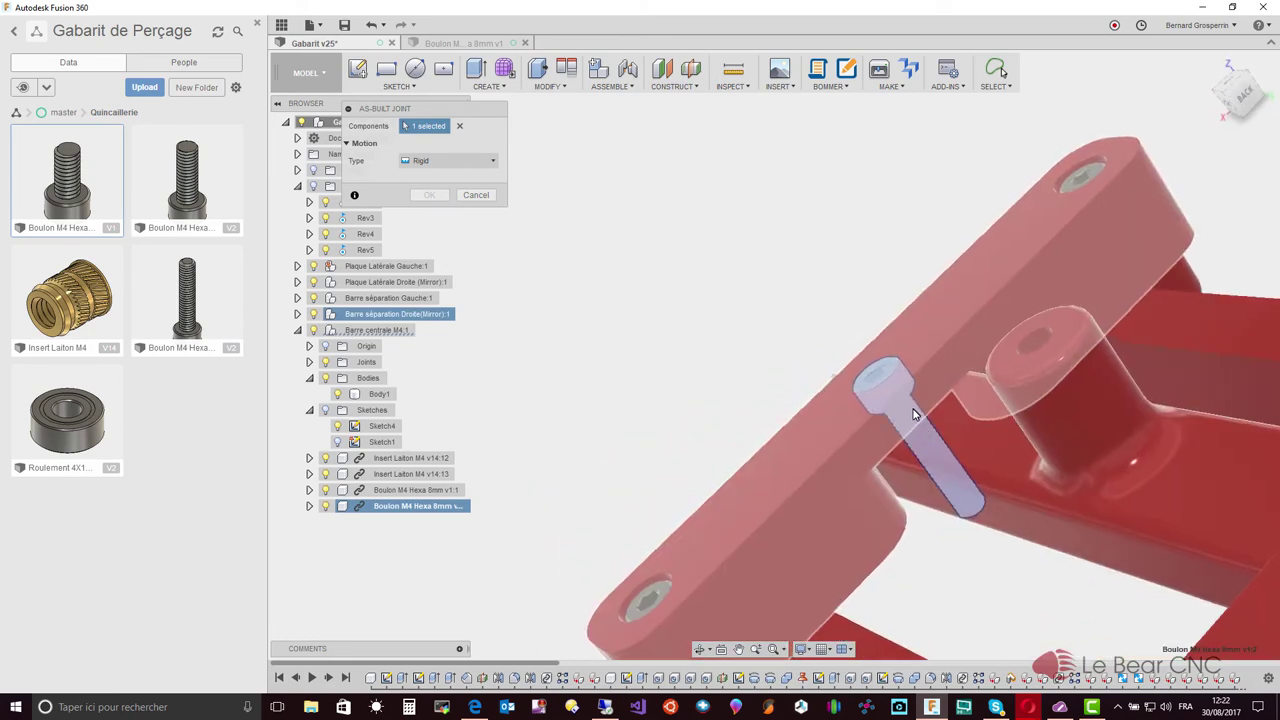
shift+middle_drag(799, 532, 876, 387)
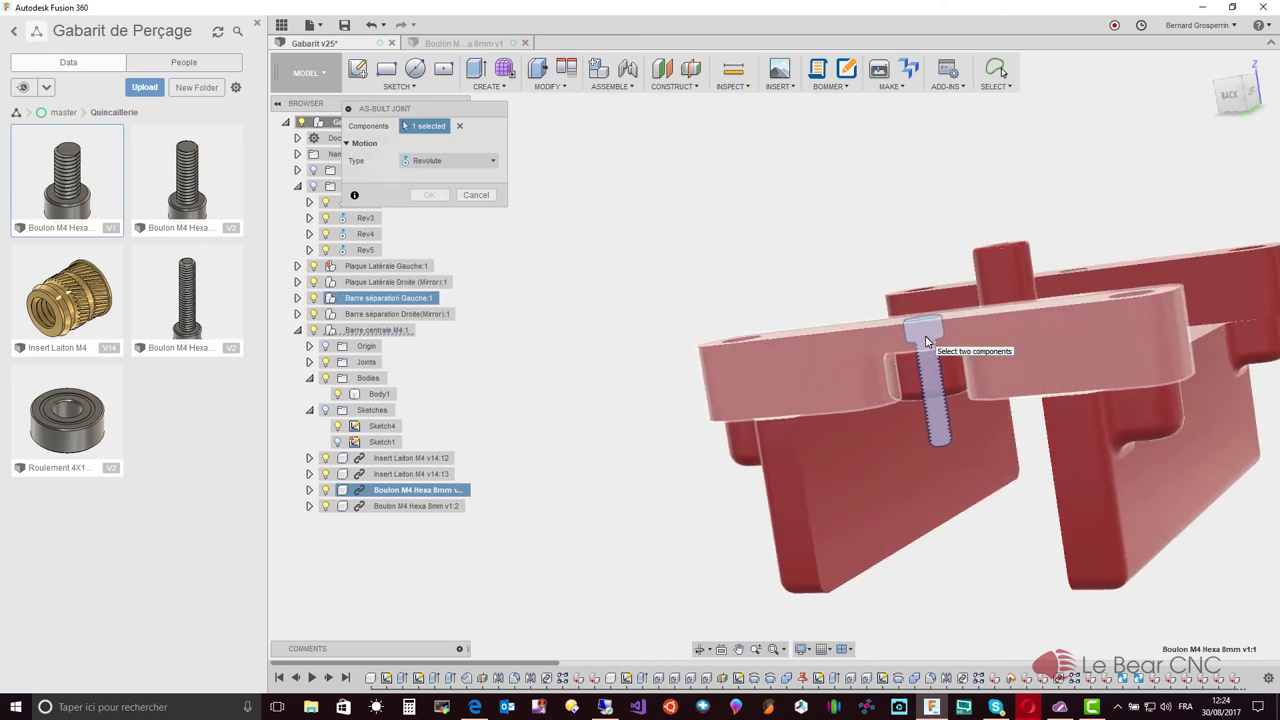
shift+middle_drag(928, 335, 776, 313)
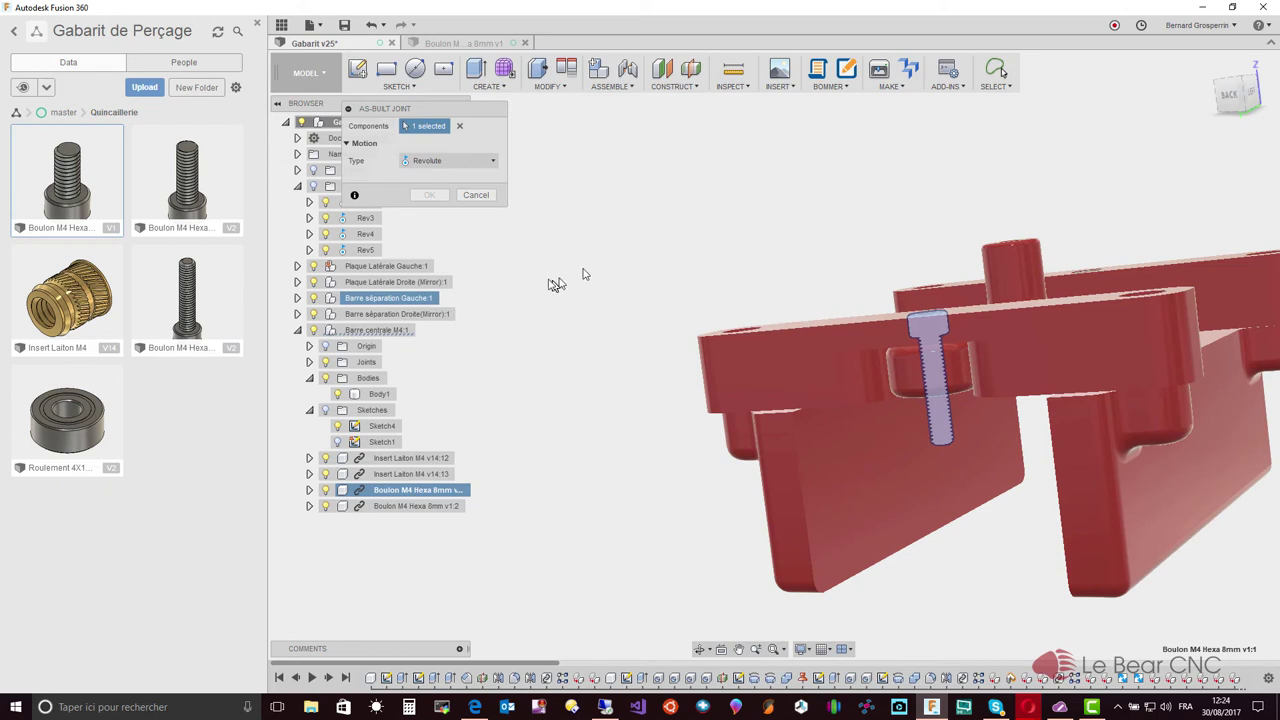
drag(447, 117, 653, 131)
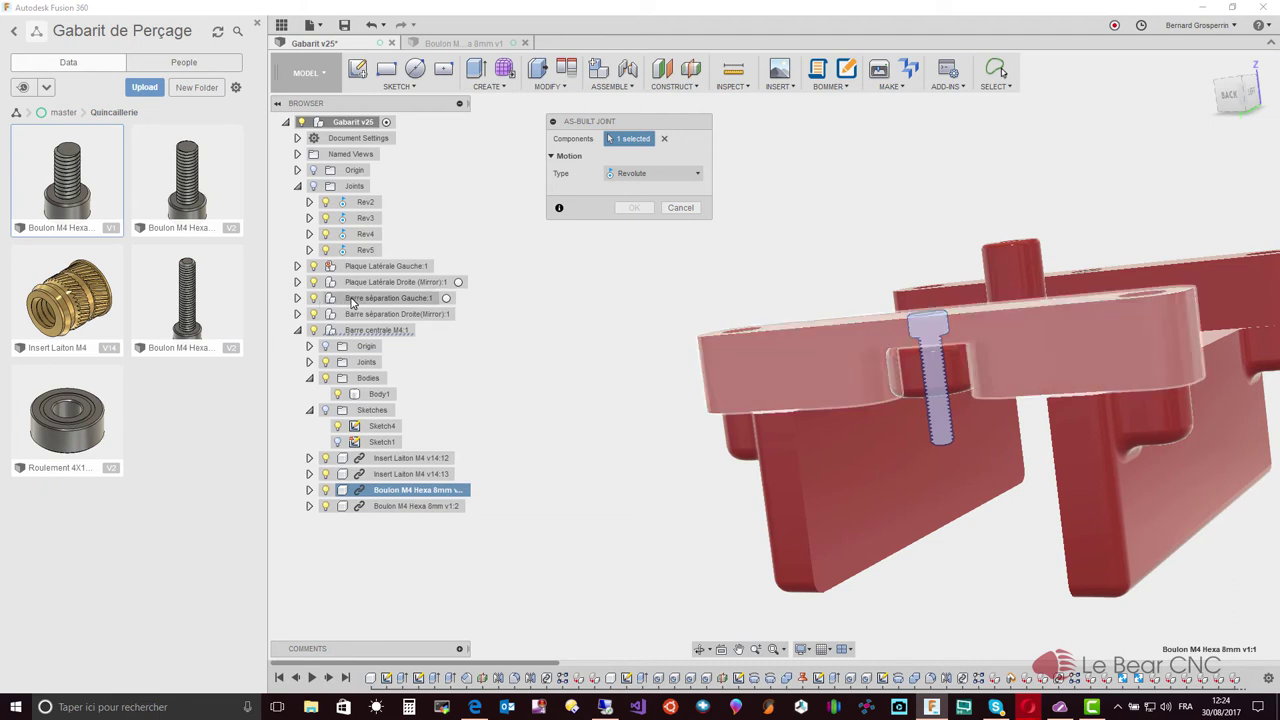
Join it revolute to bearing Roulement 4X10X5 v2:3 at the bolt head centre, creating Rev6.
click(297, 298)
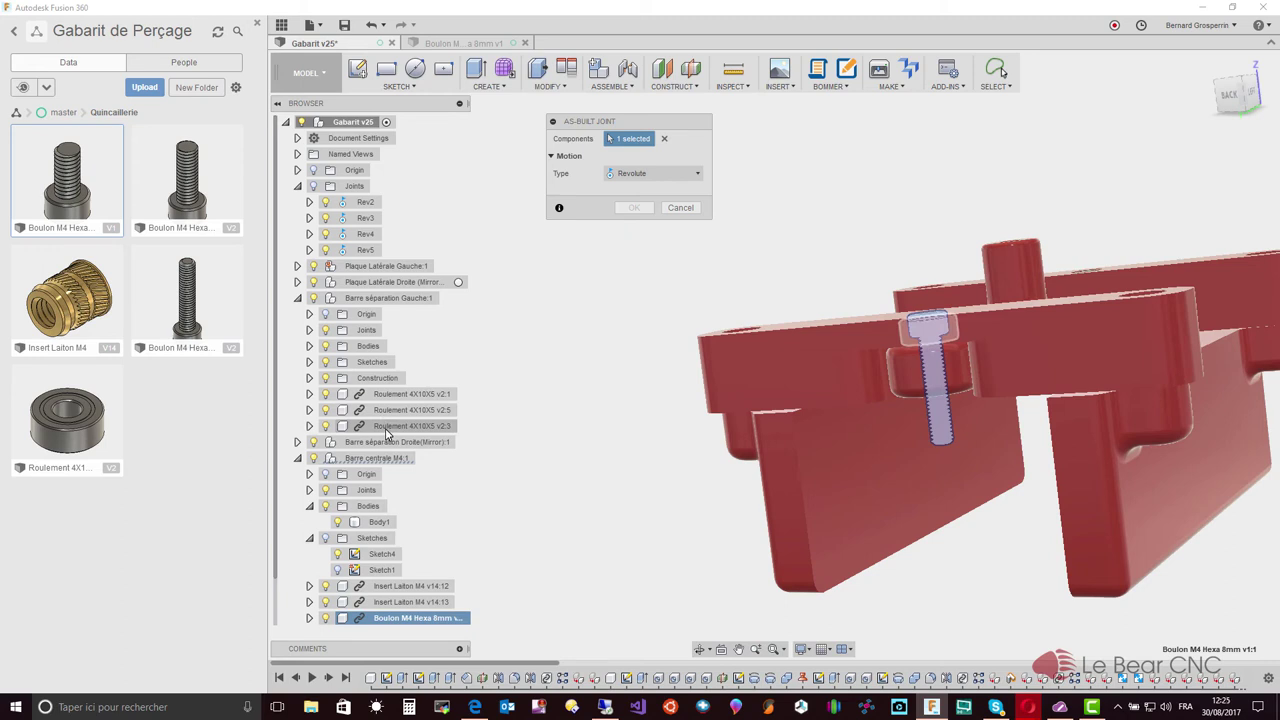
click(386, 432)
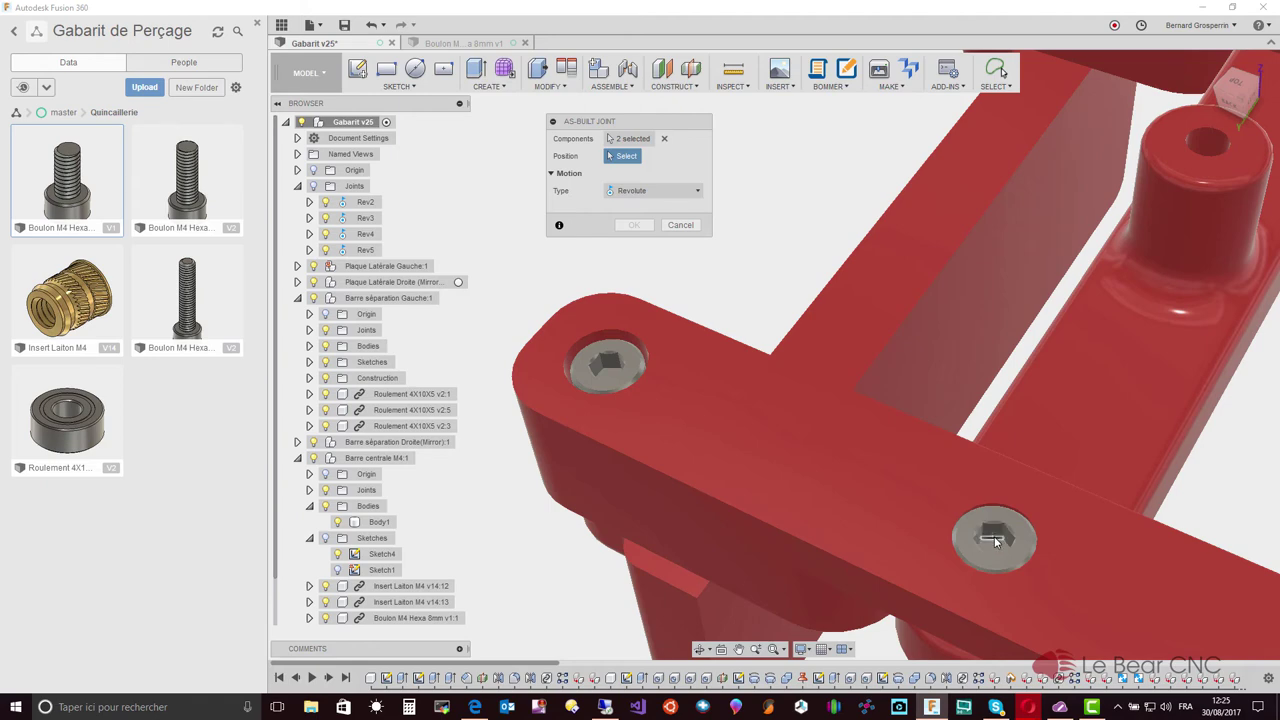
shift+middle_drag(994, 536, 974, 537)
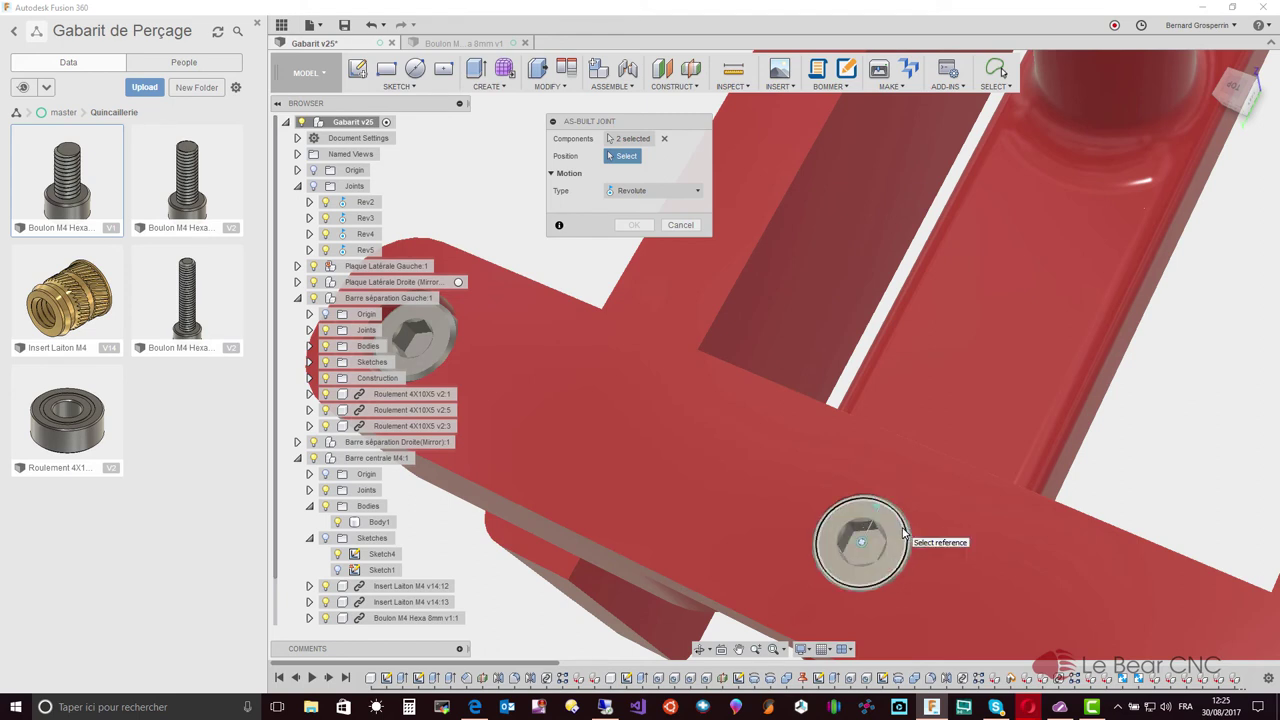
click(903, 533)
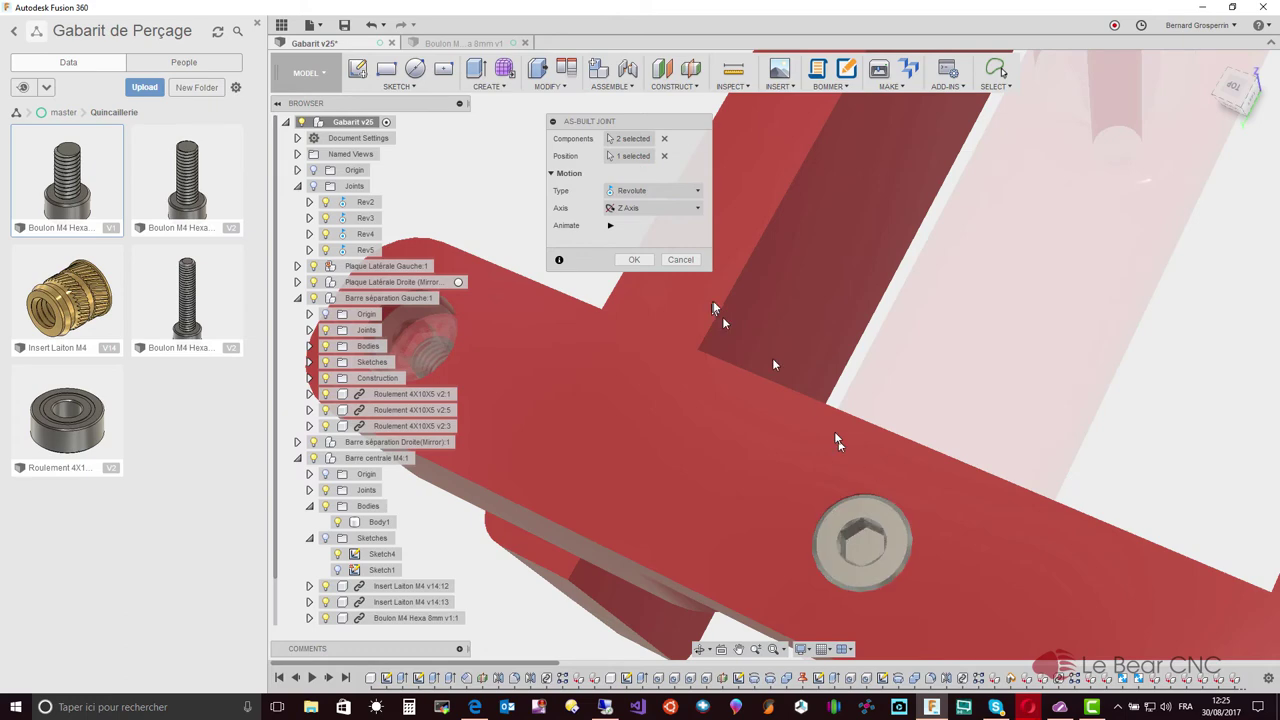
click(636, 259)
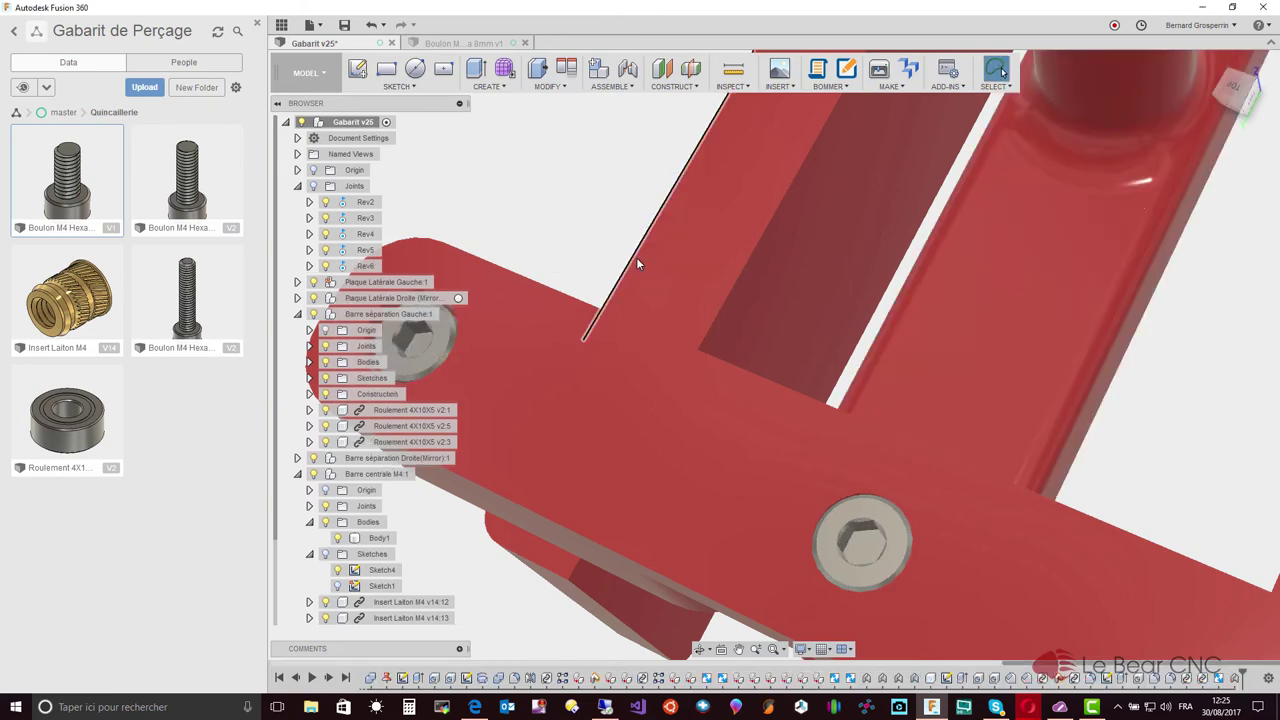
shift+middle_drag(636, 257, 910, 380)
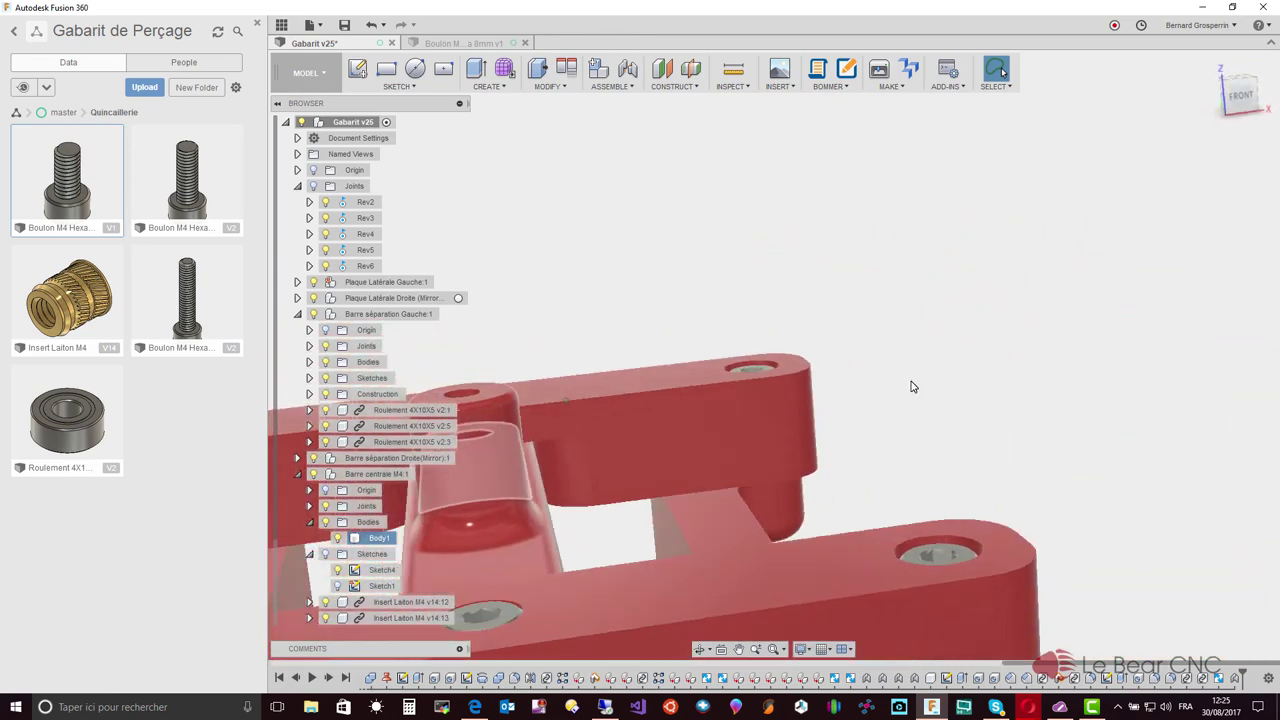
shift+middle_drag(911, 386, 697, 148)
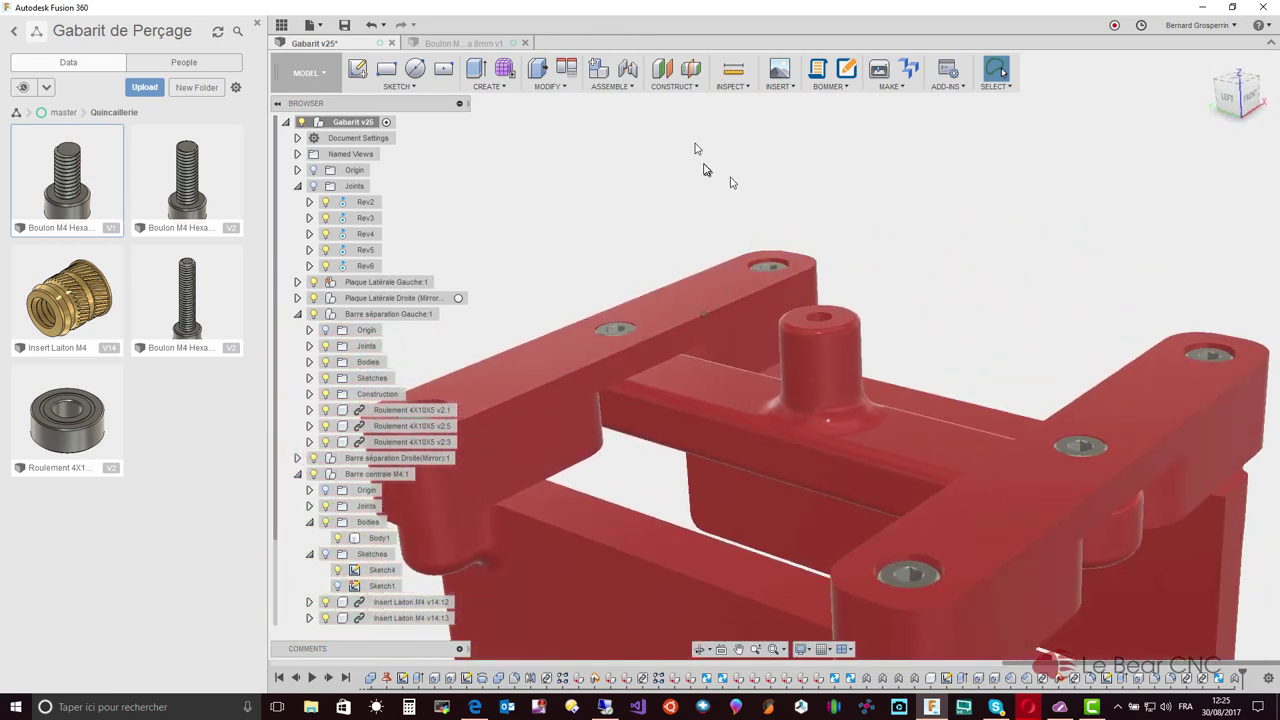
Create revolute joint Rev7 between the other bolt and bearing Roulement 4X10X5 v2:4 at the bolt hole.
click(630, 88)
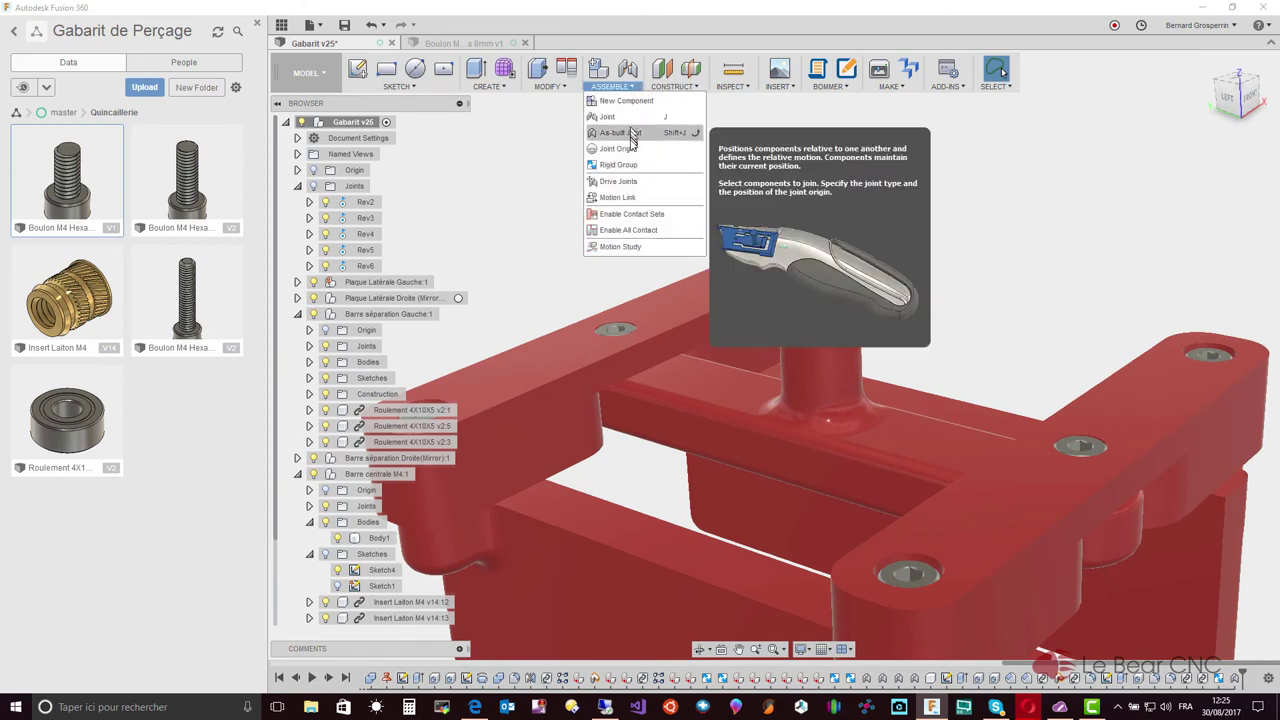
click(630, 135)
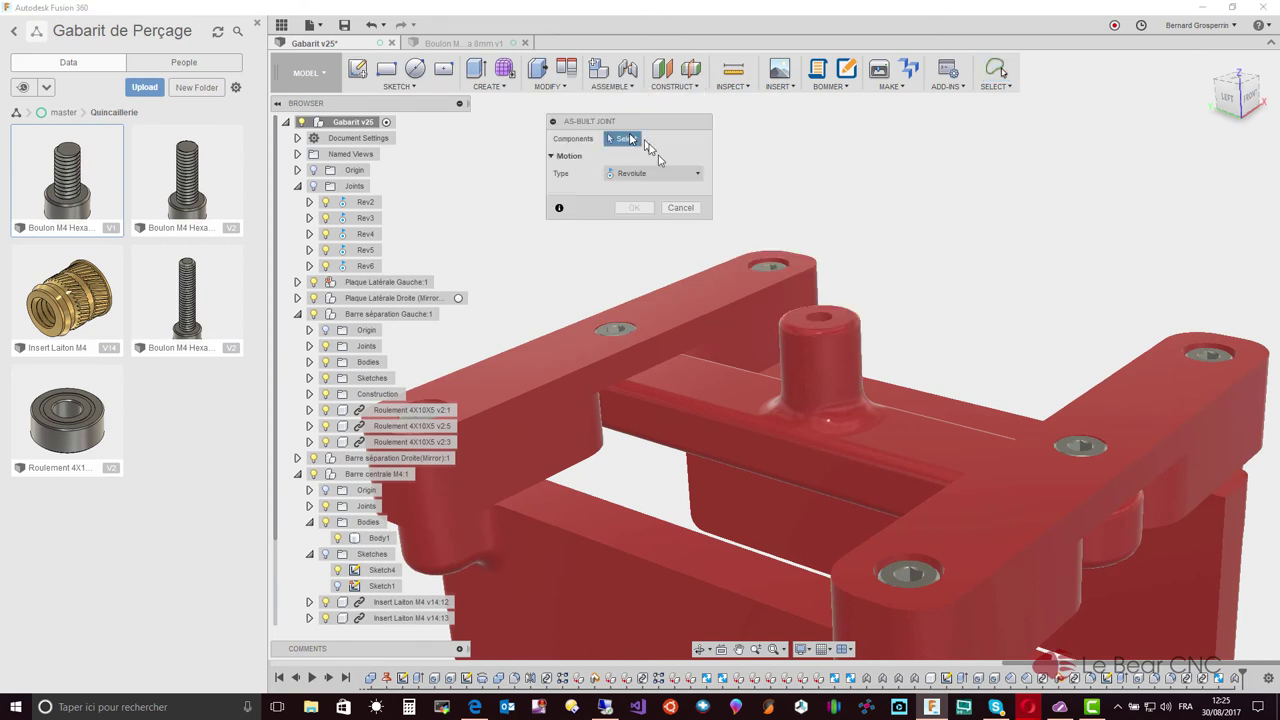
click(1097, 460)
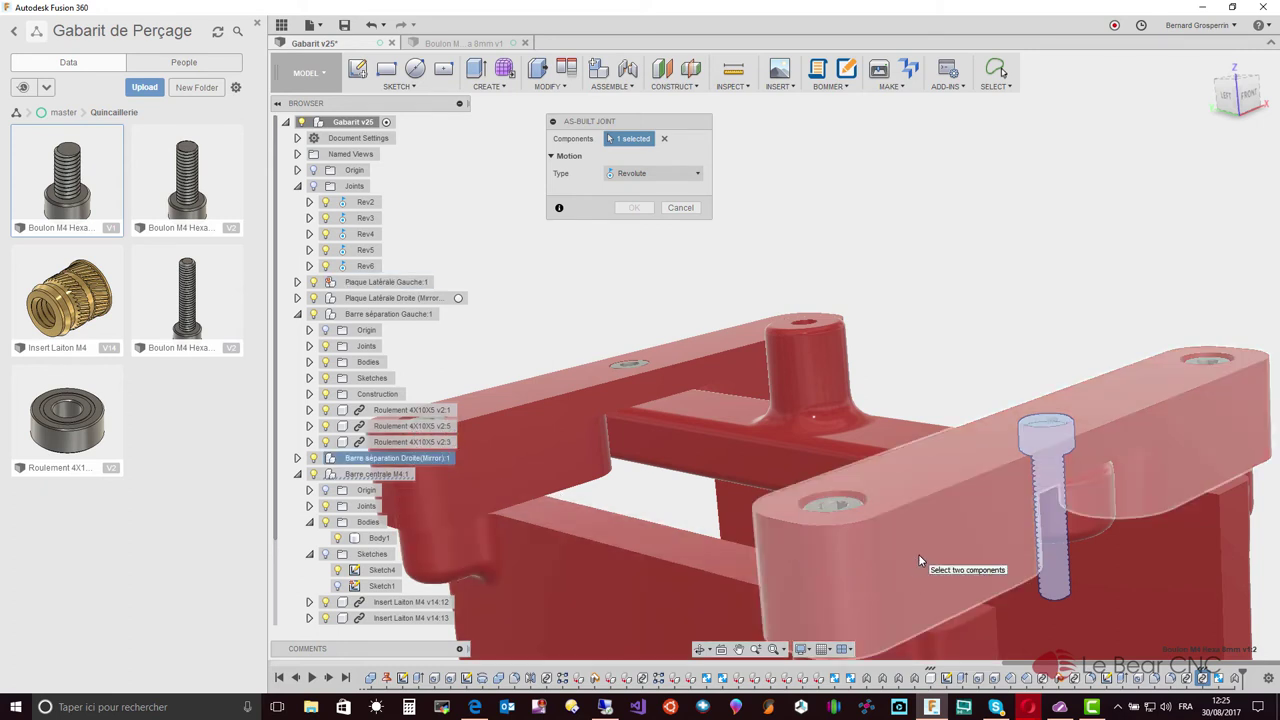
click(297, 458)
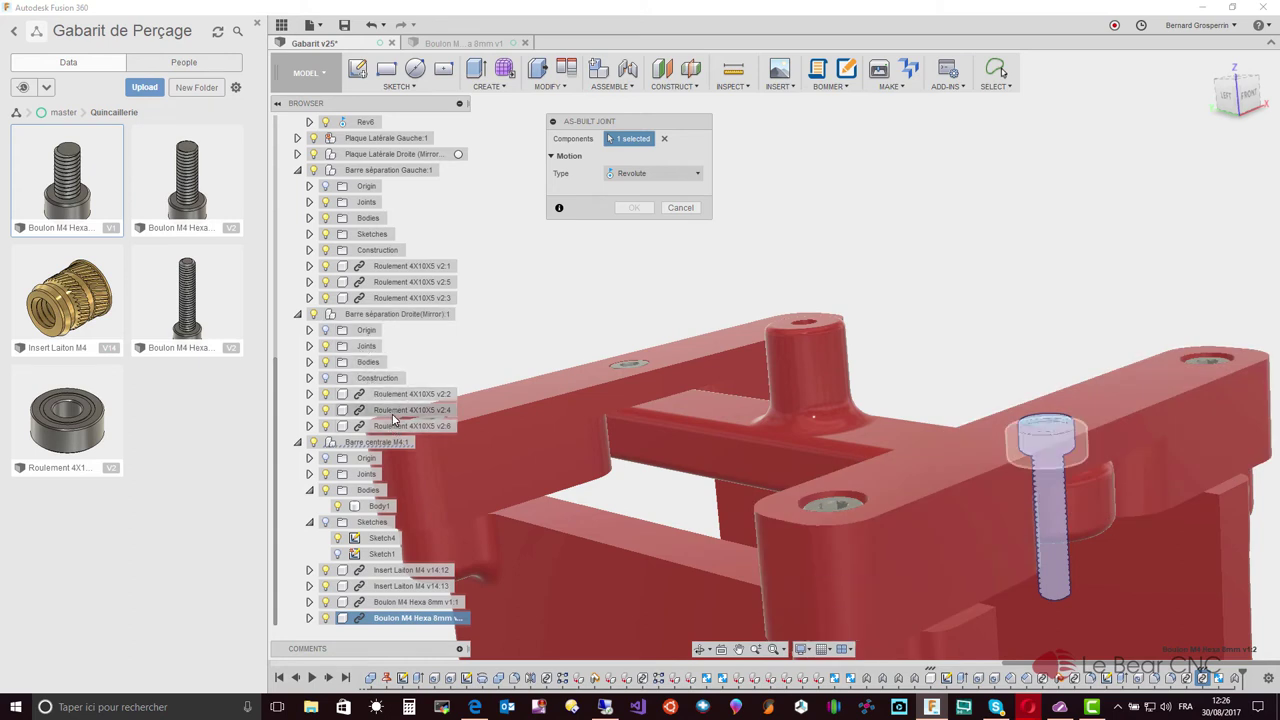
click(393, 418)
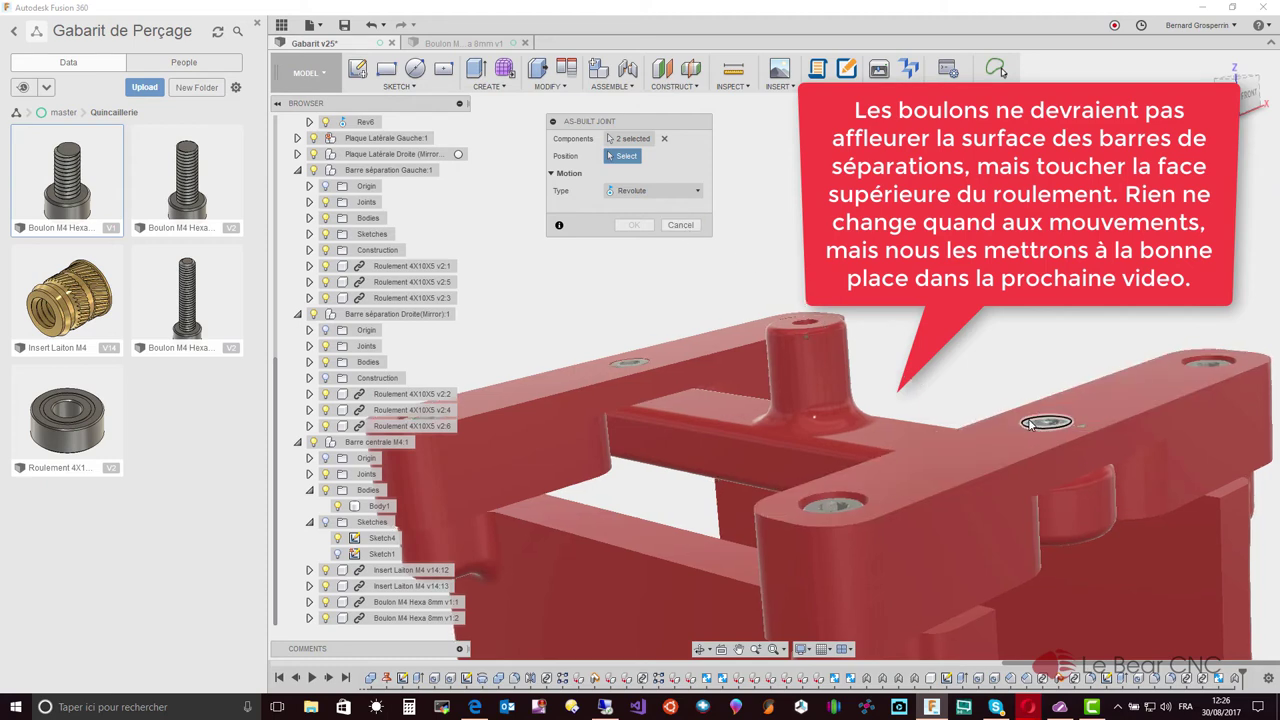
shift+middle_drag(1030, 423, 970, 500)
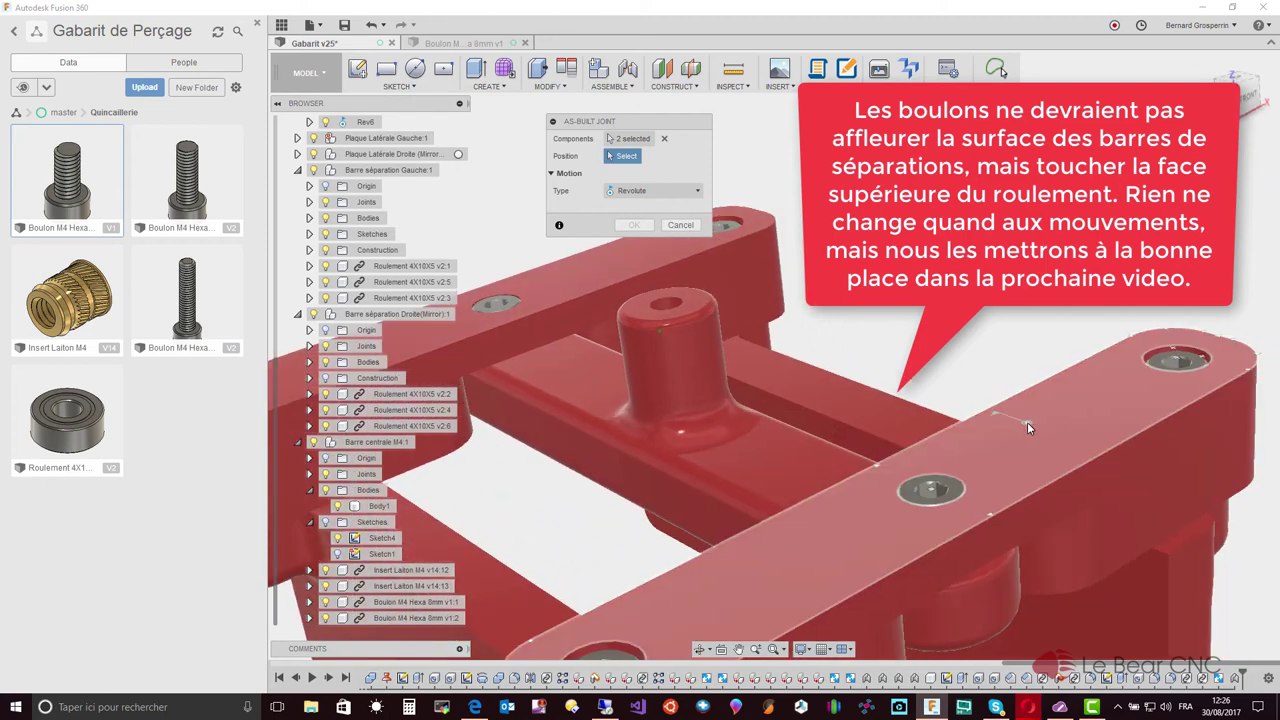
click(958, 497)
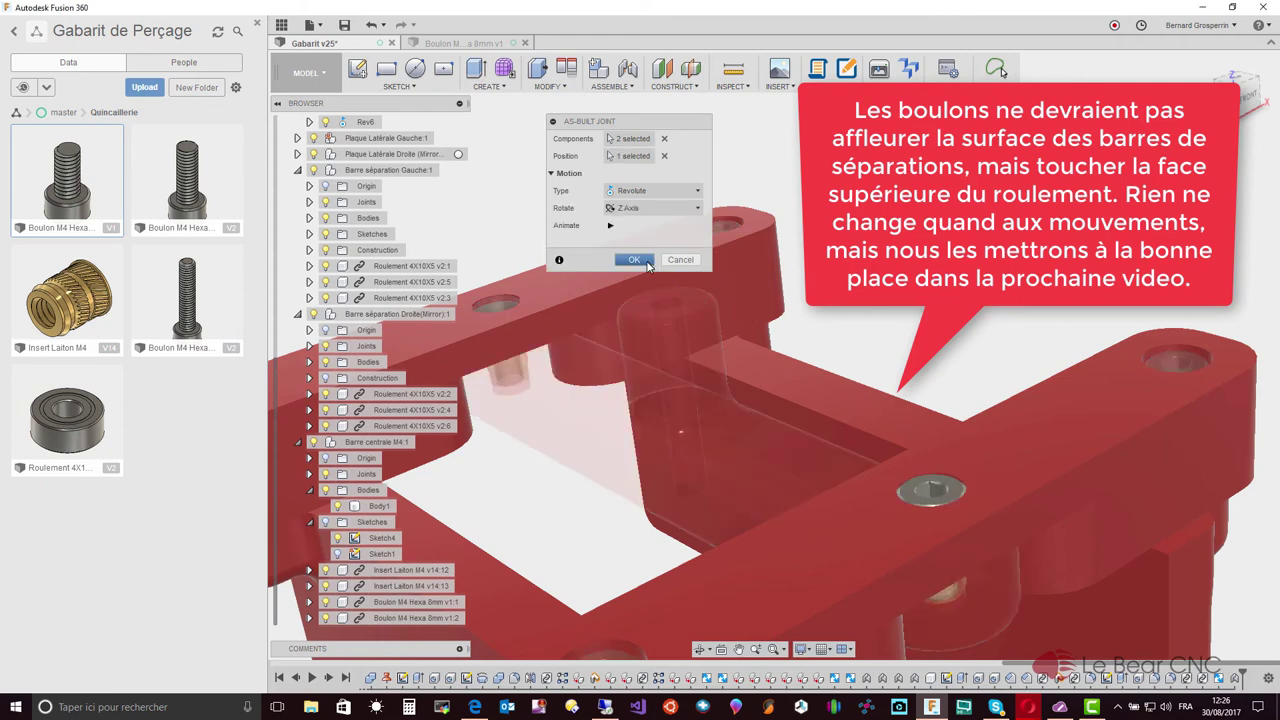
click(634, 260)
scroll(646, 262, down, 3)
Fold and extend the side bars about joints Rev6 and Rev7, inspecting from several angles.
scroll(646, 262, down, 3)
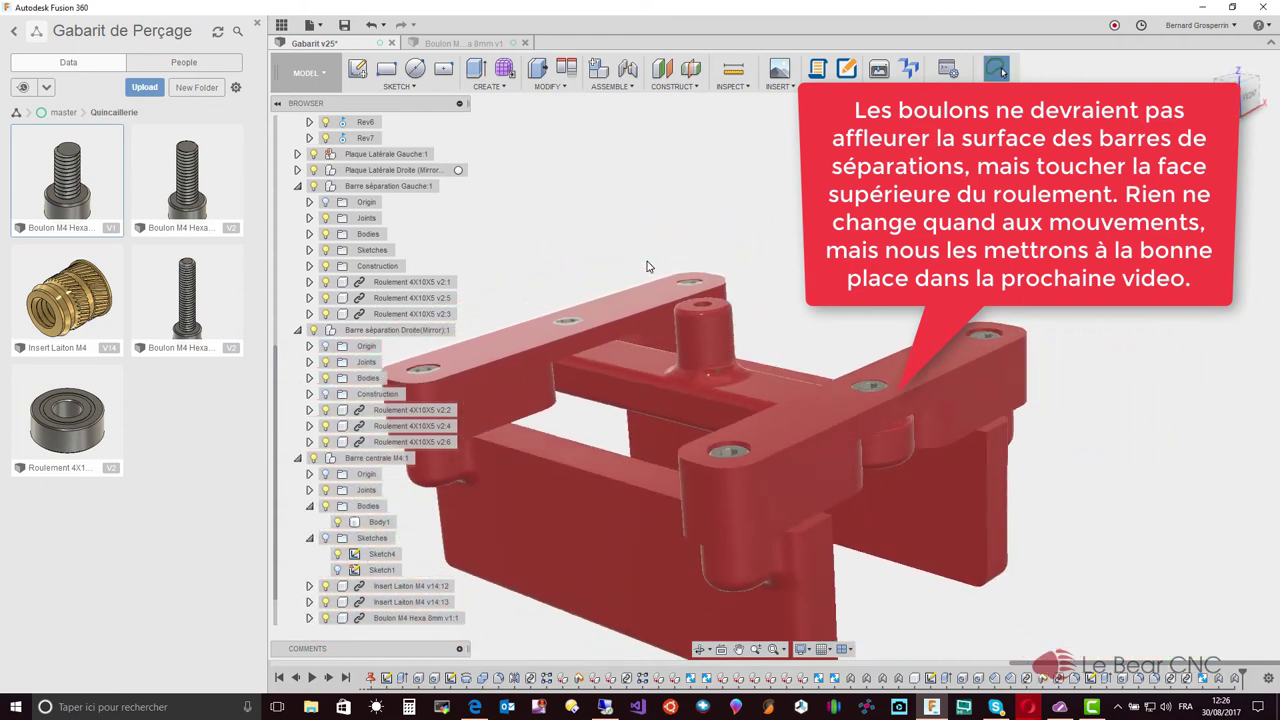
scroll(650, 268, down, 3)
scroll(650, 270, down, 2)
mouse_move(651, 271)
shift+middle_down()
mouse_move(492, 225)
mouse_move(509, 286)
mouse_move(778, 405)
shift+middle_up()
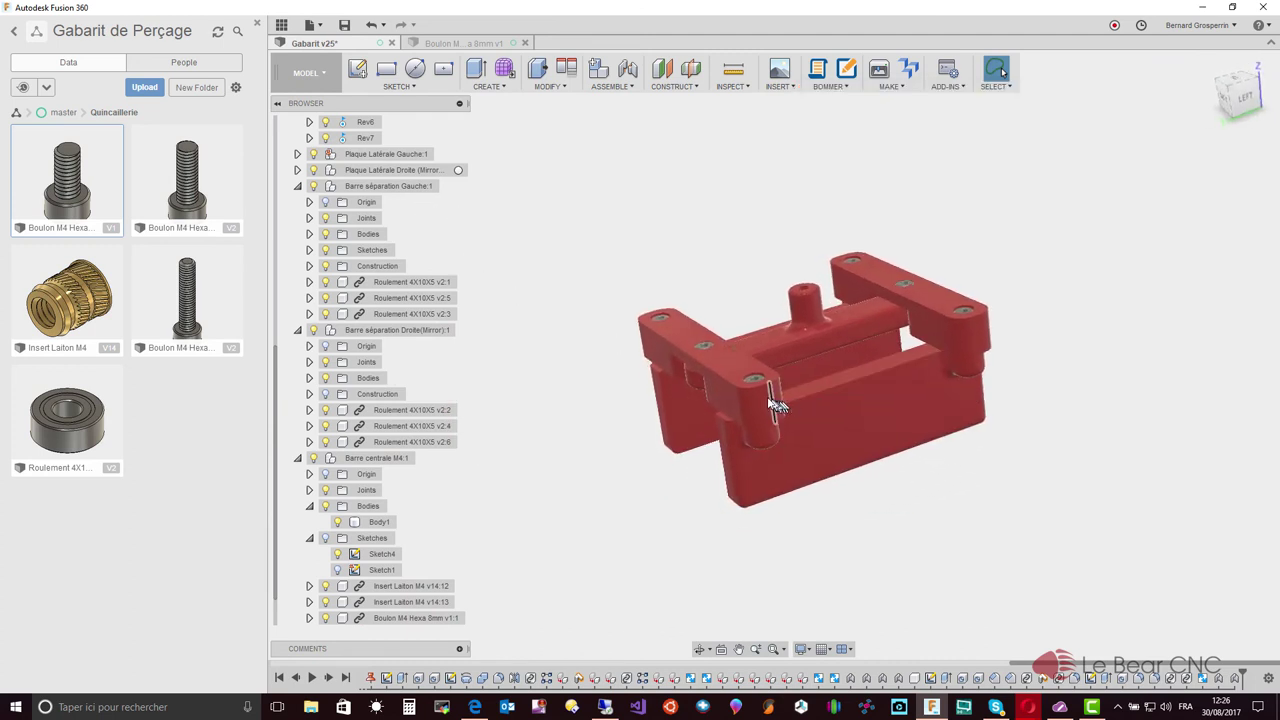
drag(767, 402, 830, 400)
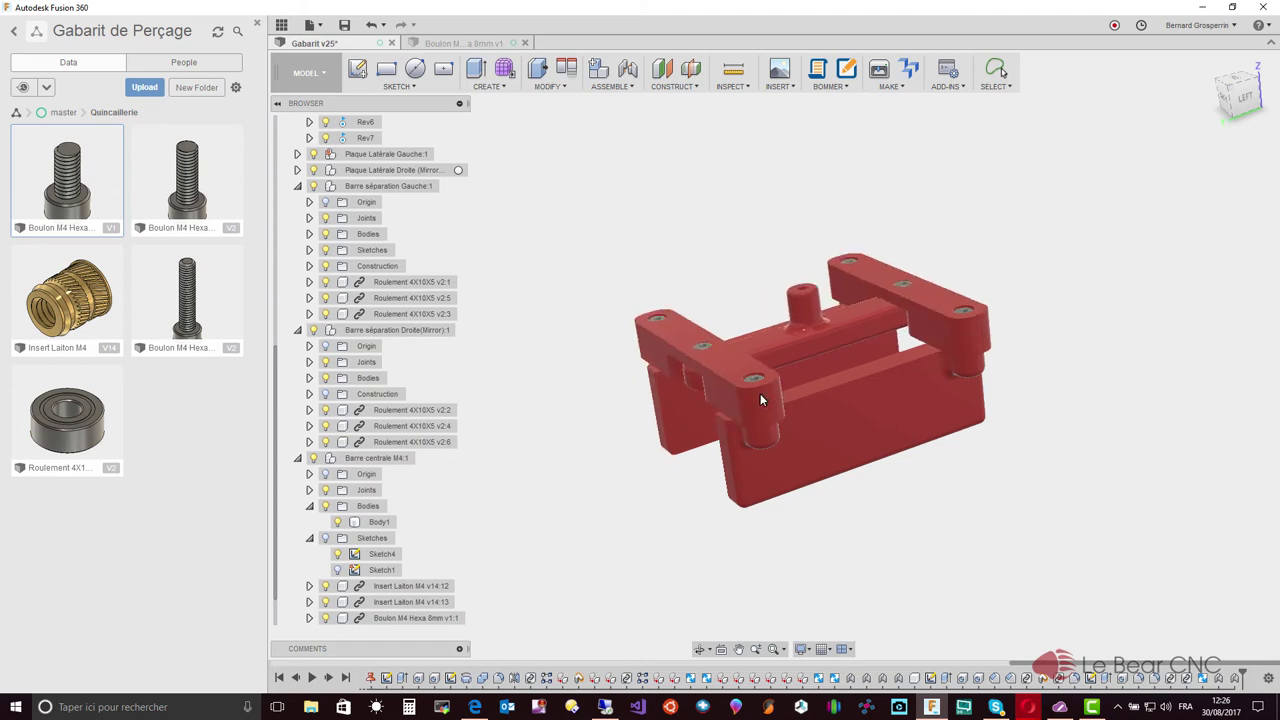
shift+middle_drag(830, 400, 926, 399)
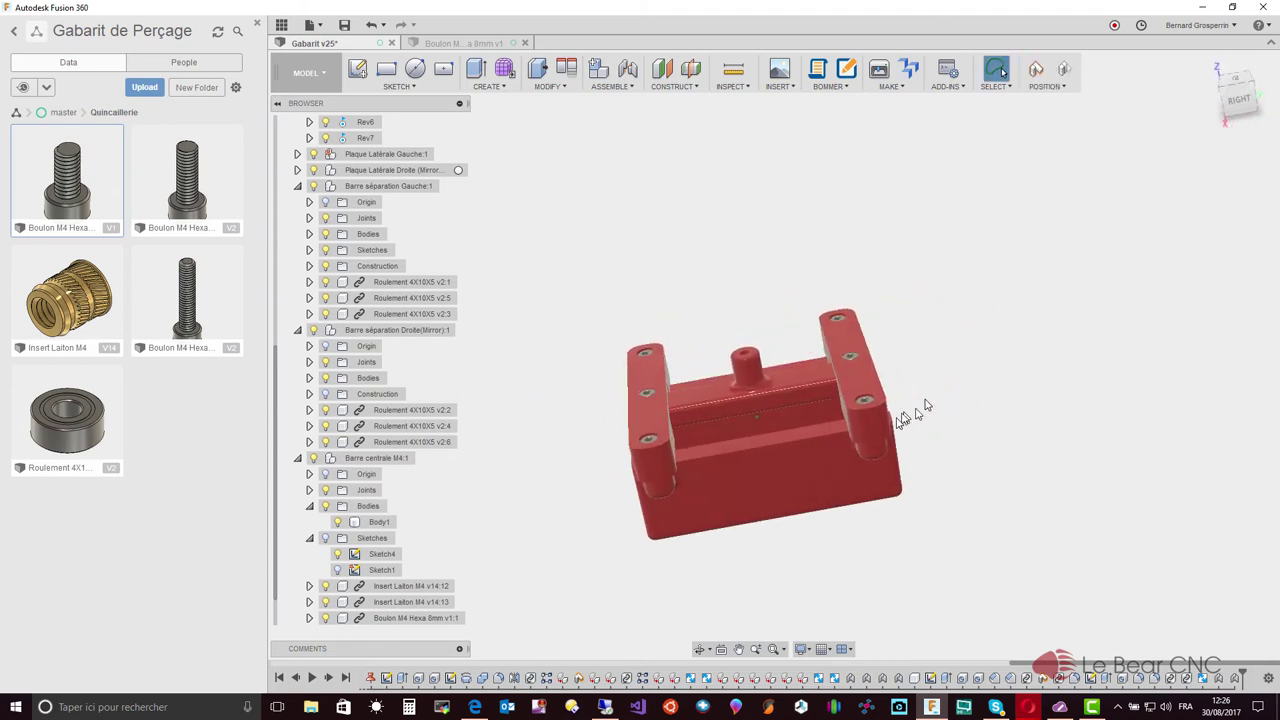
drag(878, 430, 990, 378)
shift+middle_drag(988, 378, 1008, 317)
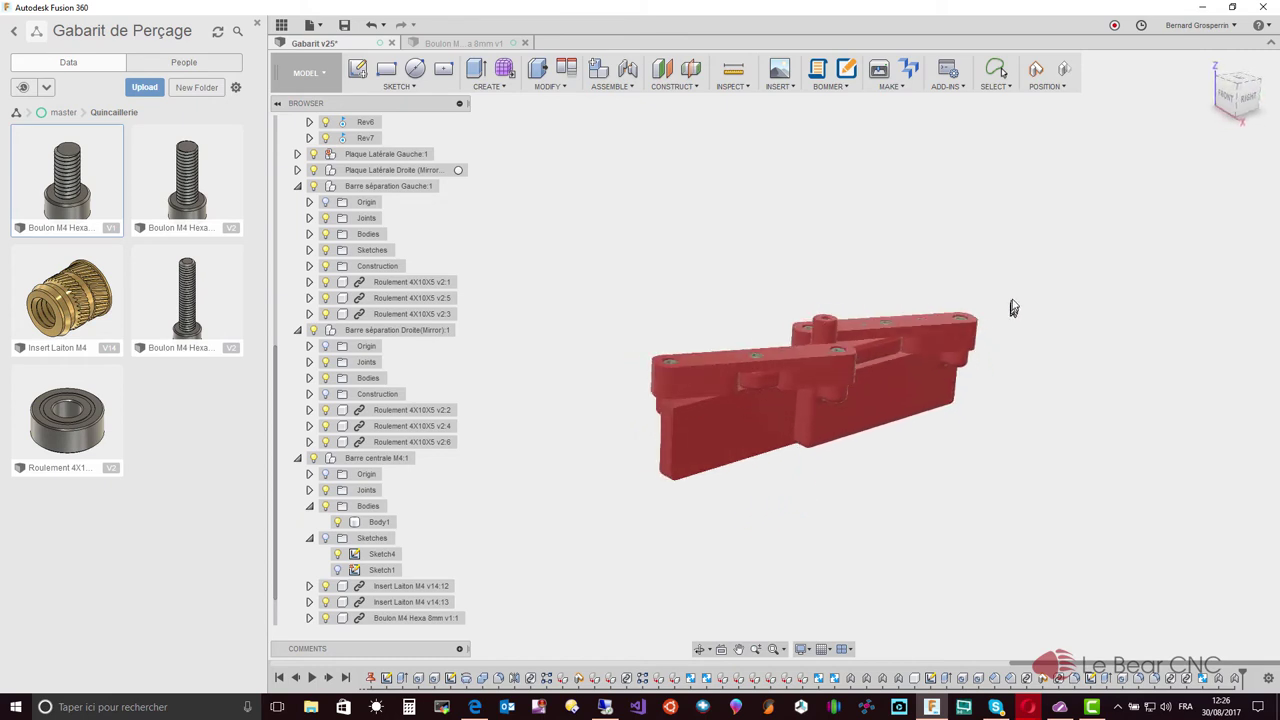
mouse_move(1014, 294)
shift+middle_down()
mouse_move(807, 331)
mouse_move(858, 345)
mouse_move(968, 309)
shift+middle_up()
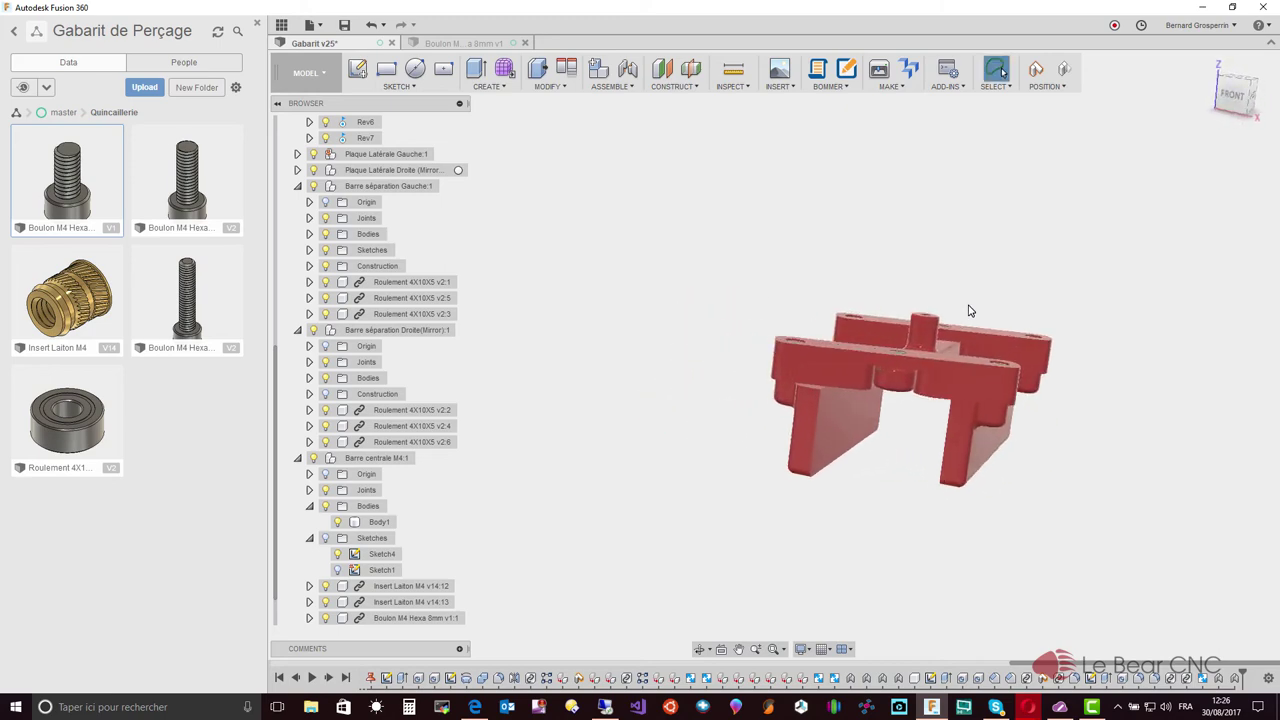
scroll(1000, 340, up, 3)
scroll(1088, 400, up, 2)
mouse_move(1088, 398)
shift+middle_down()
mouse_move(1034, 374)
mouse_move(950, 372)
mouse_move(1183, 325)
mouse_move(1229, 272)
mouse_move(1278, 255)
mouse_move(1278, 215)
shift+middle_up()
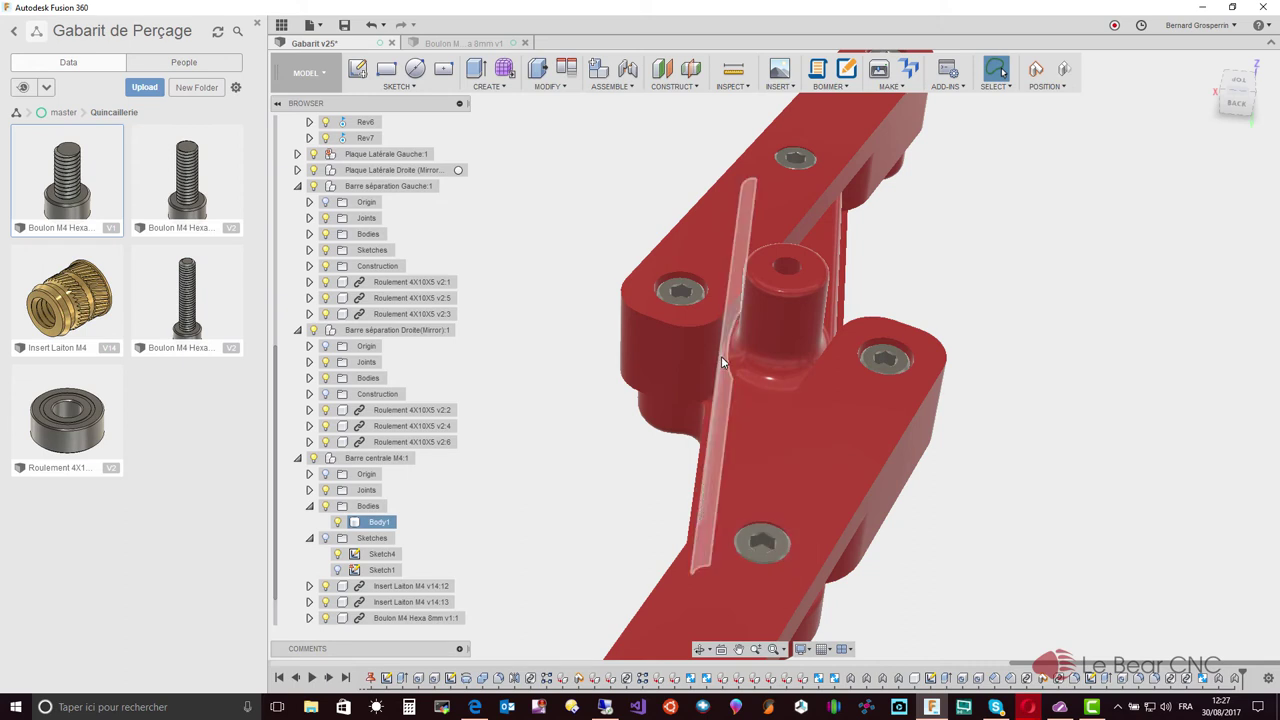
Inspect where central bar Body1 crosses the separator bars, sliding it rightward to check clearance.
mouse_move(703, 337)
shift+middle_down()
mouse_move(746, 304)
mouse_move(776, 313)
mouse_move(816, 286)
mouse_move(752, 316)
mouse_move(814, 398)
mouse_move(818, 564)
shift+middle_up()
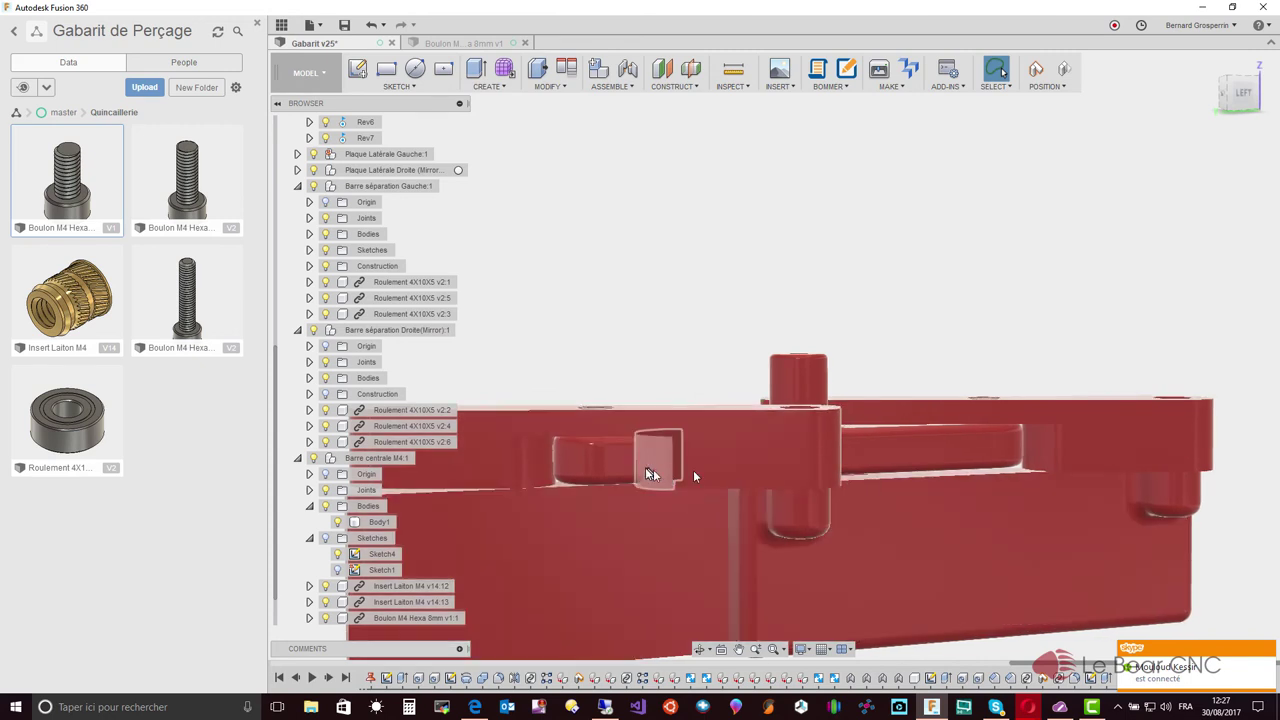
drag(650, 473, 843, 471)
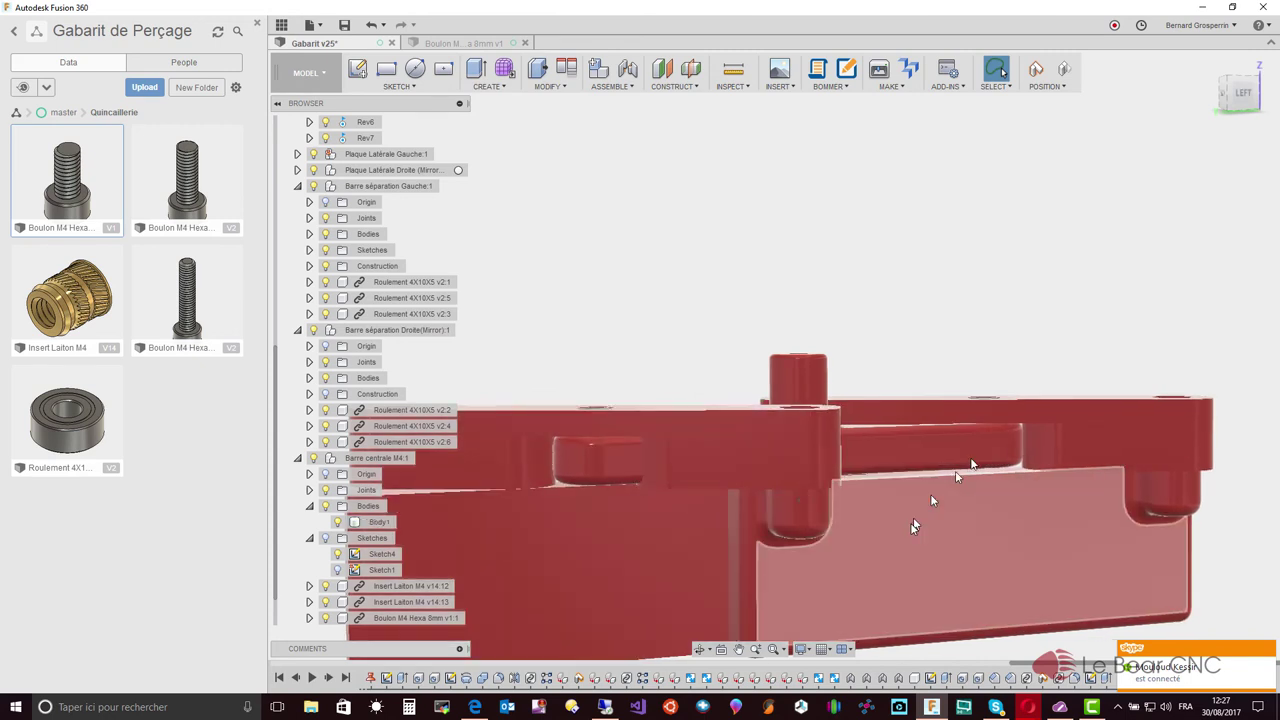
mouse_move(915, 568)
shift+middle_down()
mouse_move(809, 454)
mouse_move(836, 462)
mouse_move(851, 443)
mouse_move(988, 472)
shift+middle_up()
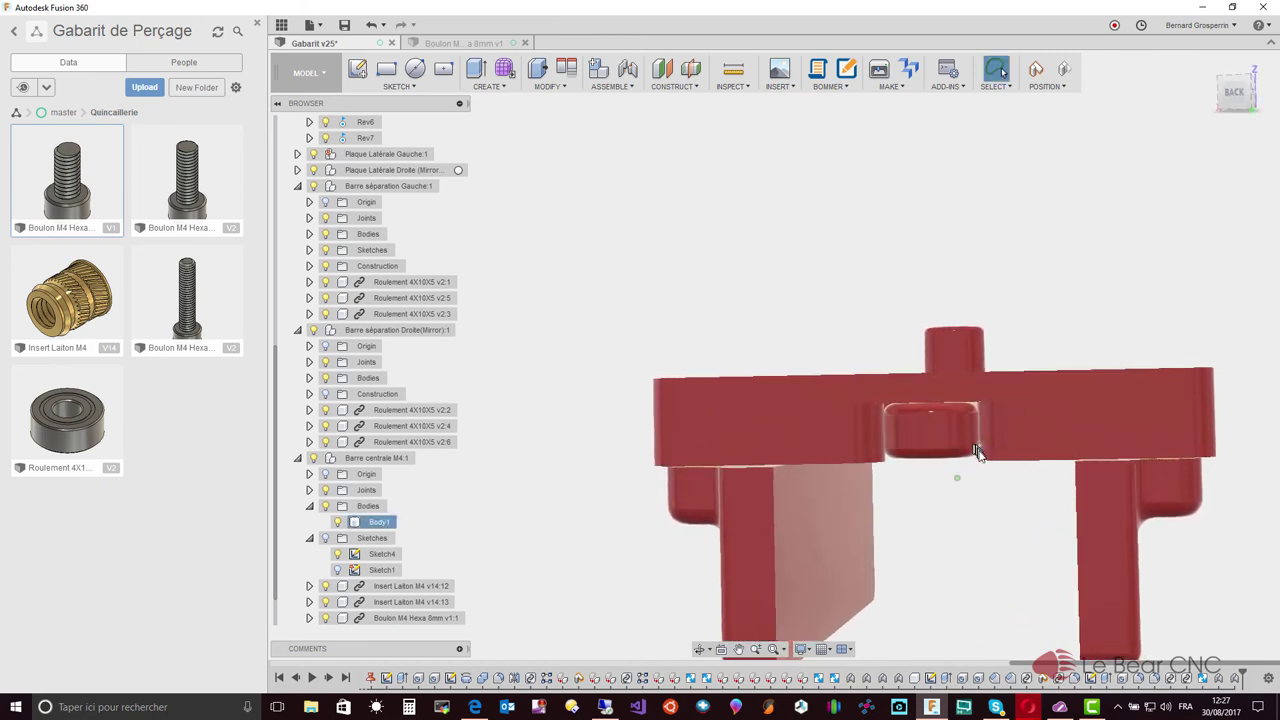
shift+middle_drag(978, 452, 1111, 576)
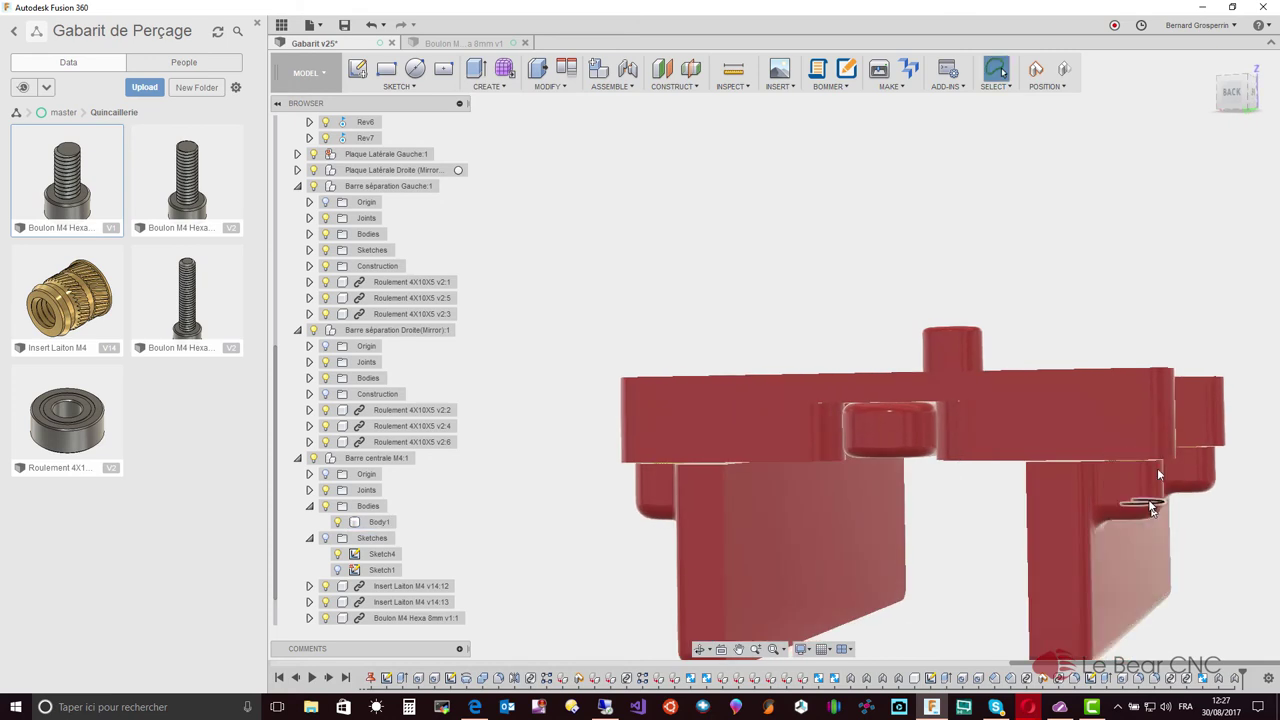
click(1171, 428)
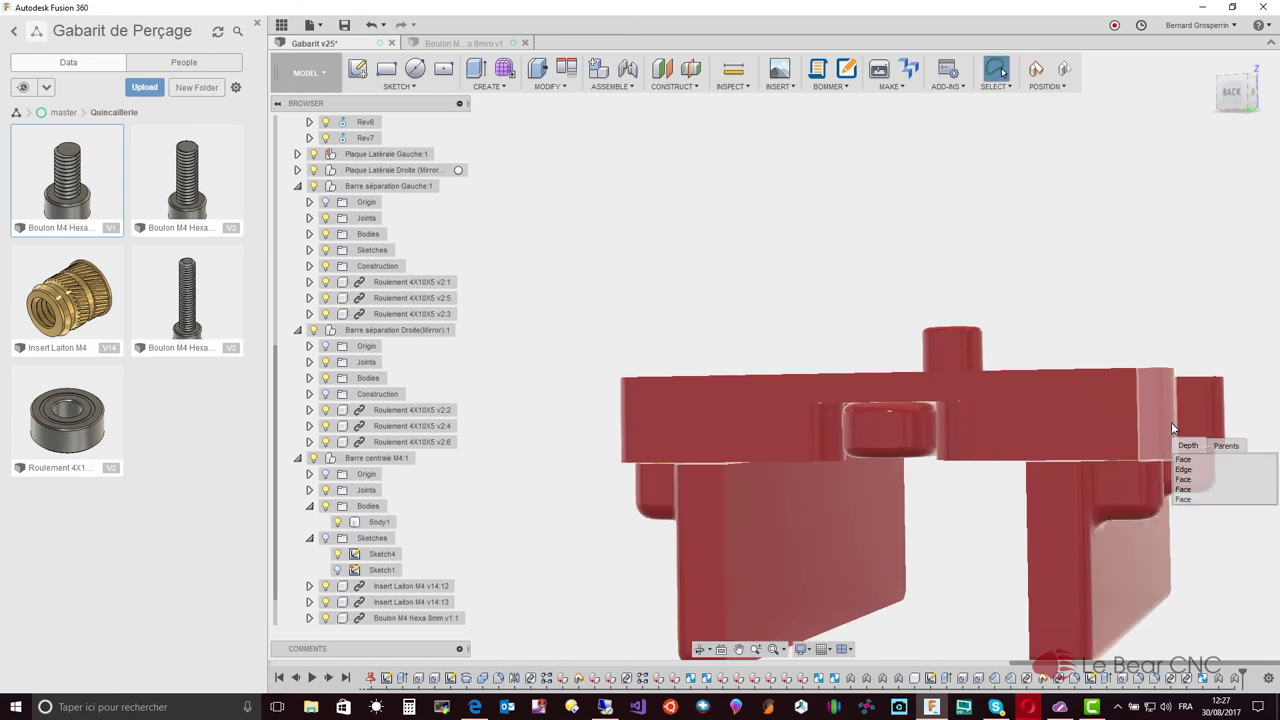
mouse_move(1171, 428)
shift+middle_down()
mouse_move(1057, 438)
mouse_move(1048, 534)
mouse_move(1000, 497)
mouse_move(991, 466)
mouse_move(917, 440)
mouse_move(854, 438)
mouse_move(846, 590)
mouse_move(914, 591)
mouse_move(851, 526)
shift+middle_up()
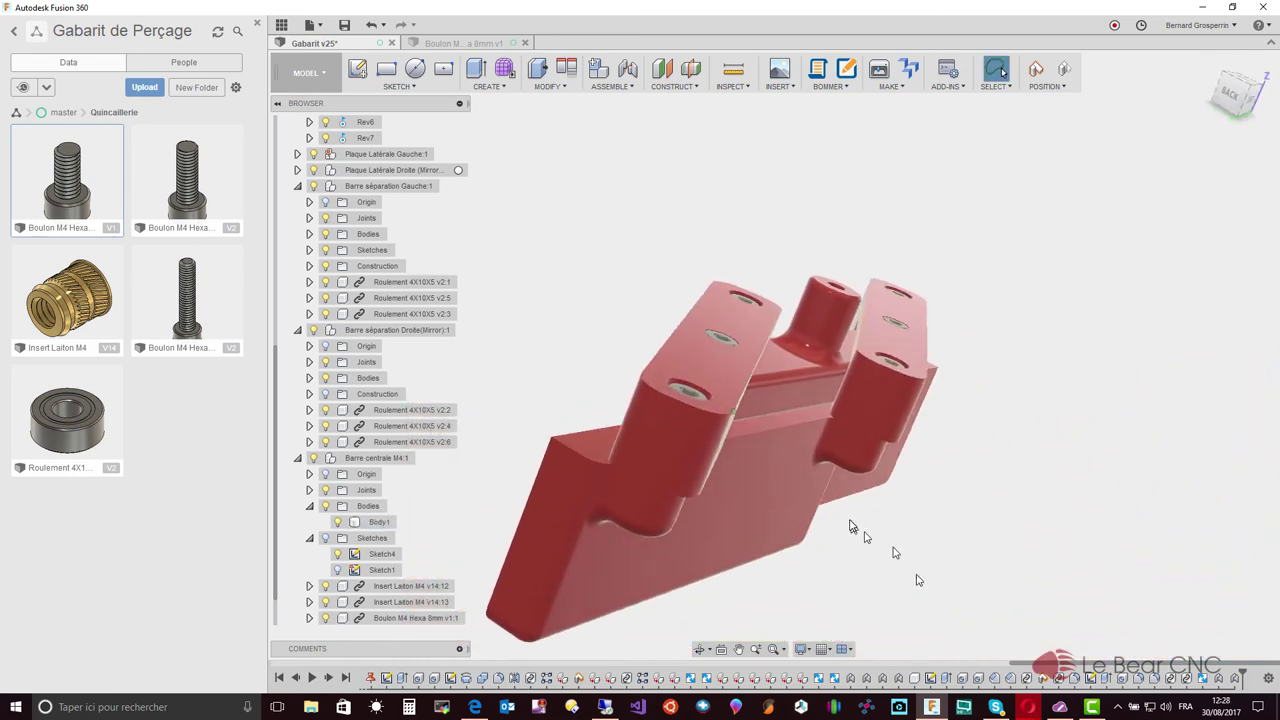
shift+middle_drag(680, 470, 748, 462)
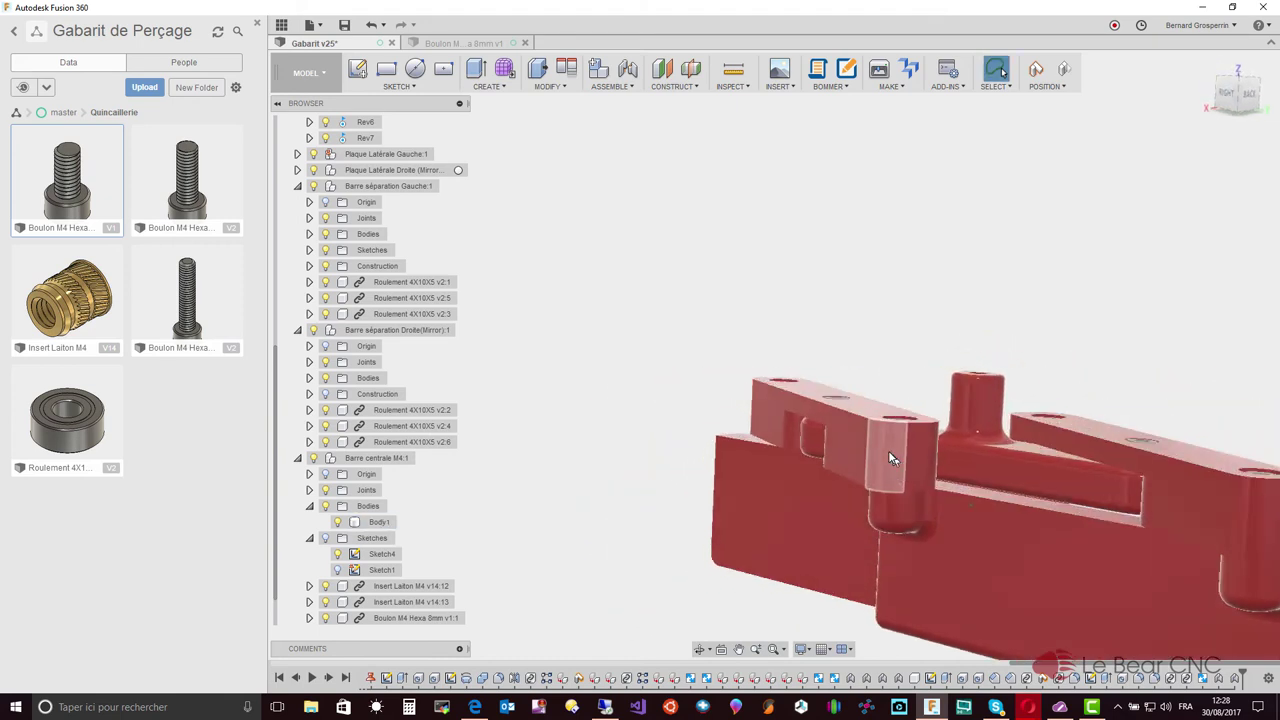
drag(920, 470, 965, 476)
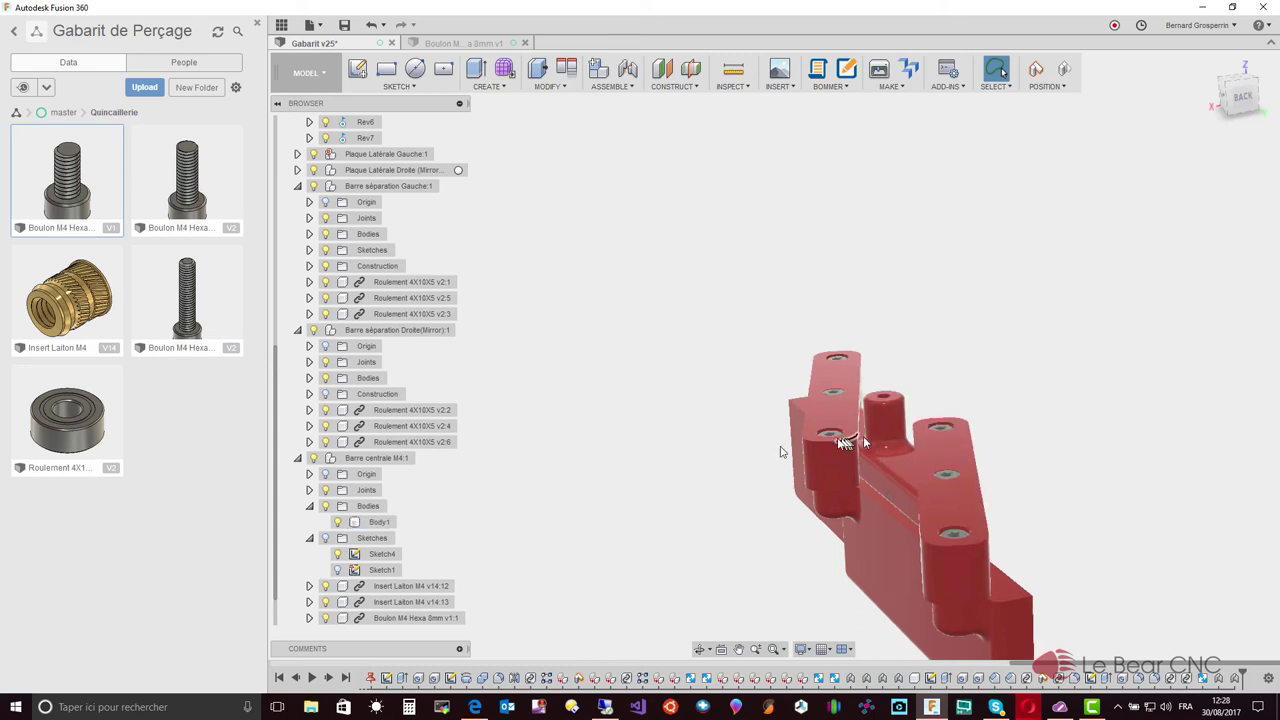
shift+middle_drag(615, 429, 597, 430)
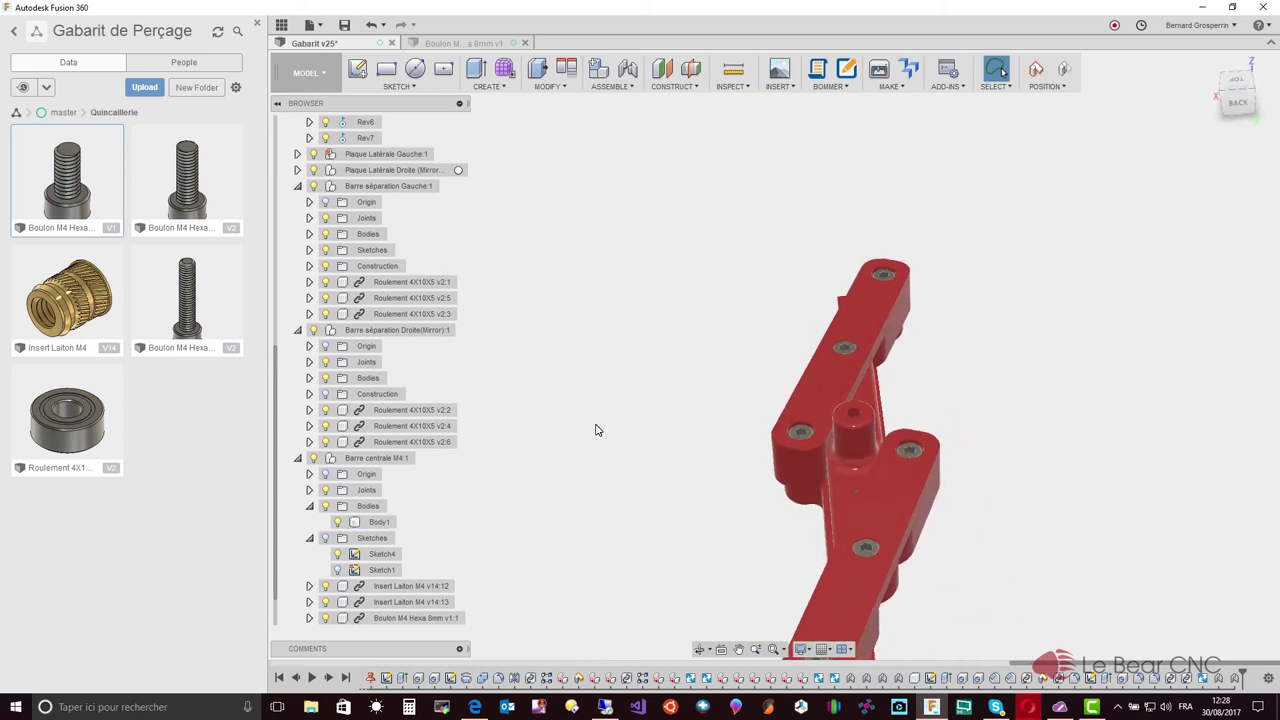
Select the right bar and activate Barre séparation Droite(Mirror):1 in the browser.
click(817, 395)
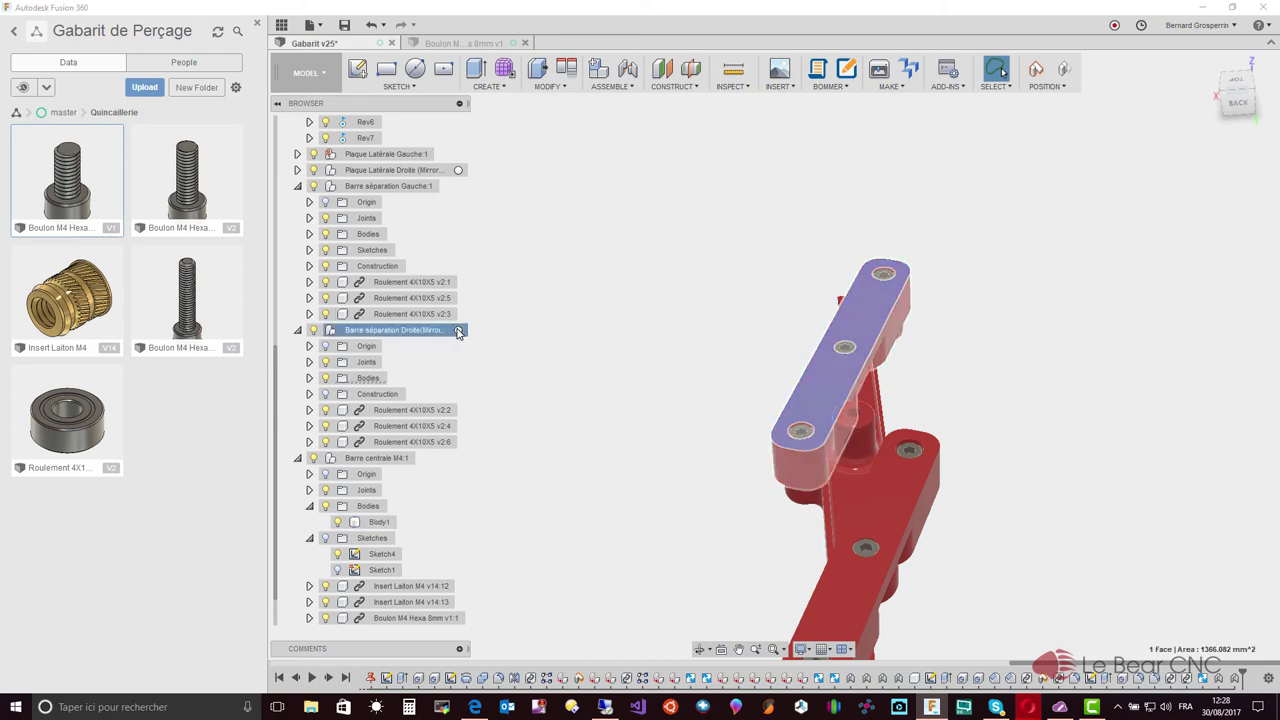
click(458, 331)
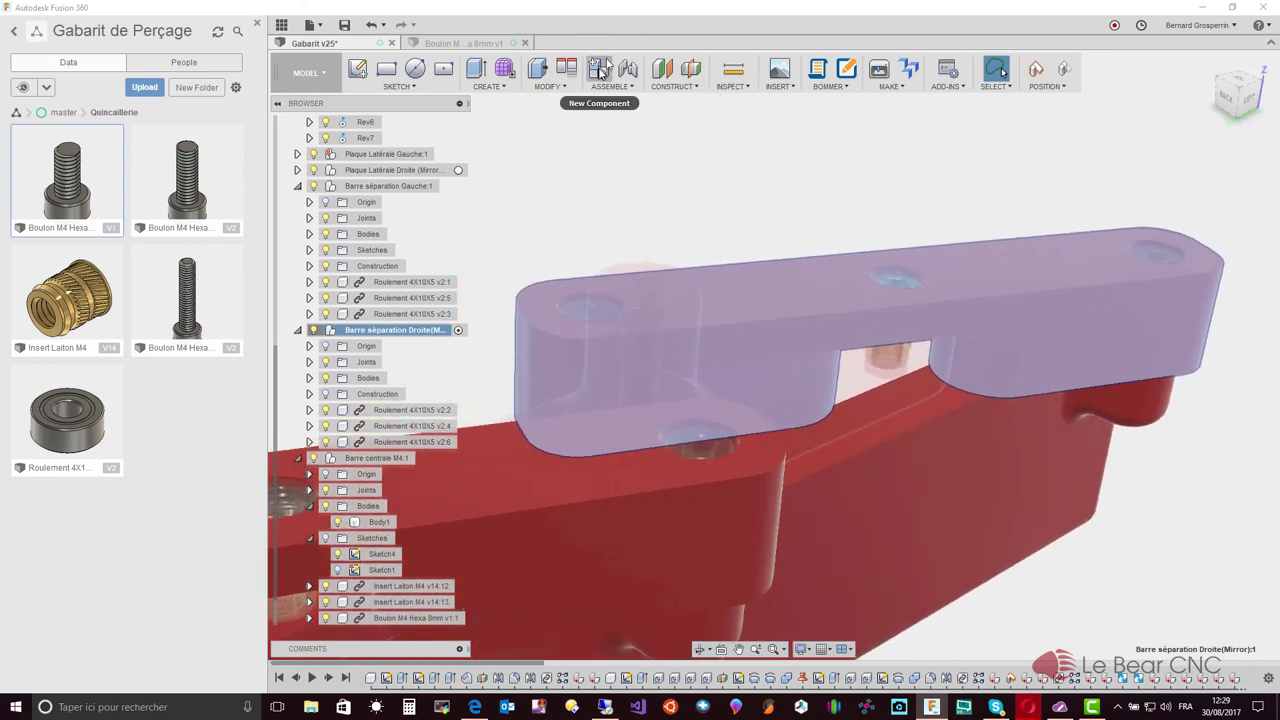
Combine-cut Body1 from the right separator bar with Keep Tools on, capturing positions.
click(561, 88)
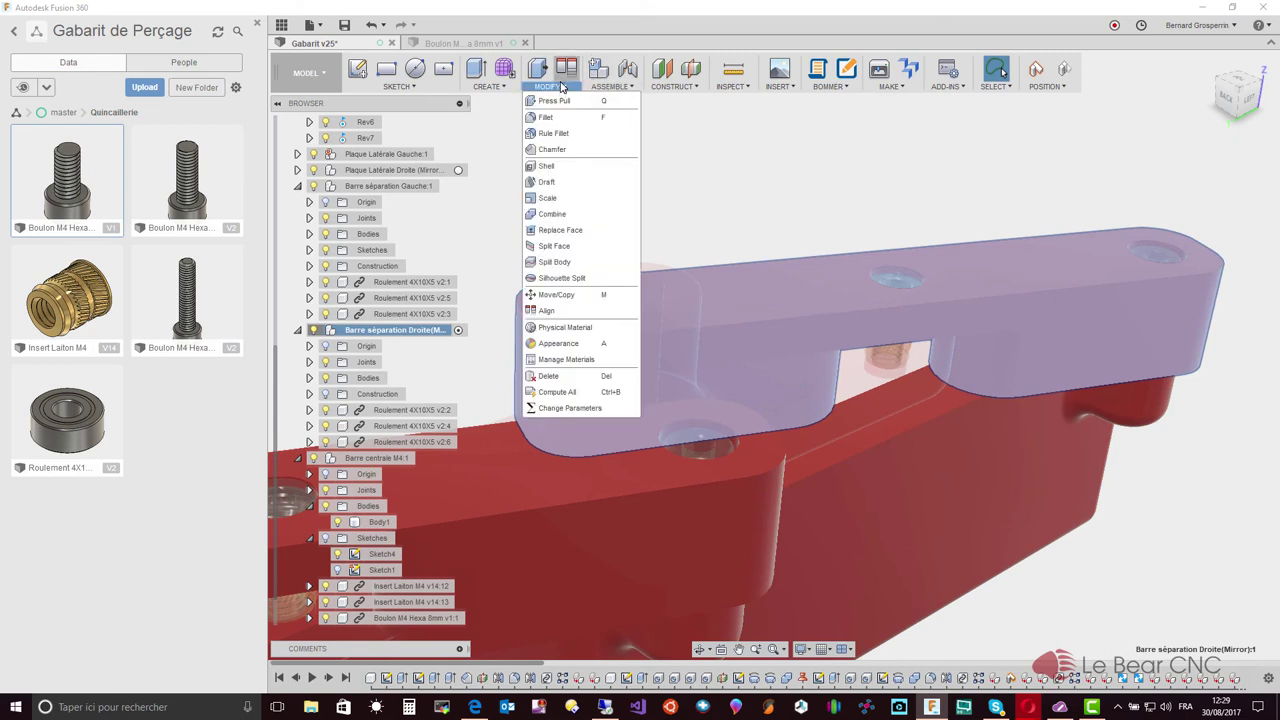
click(556, 214)
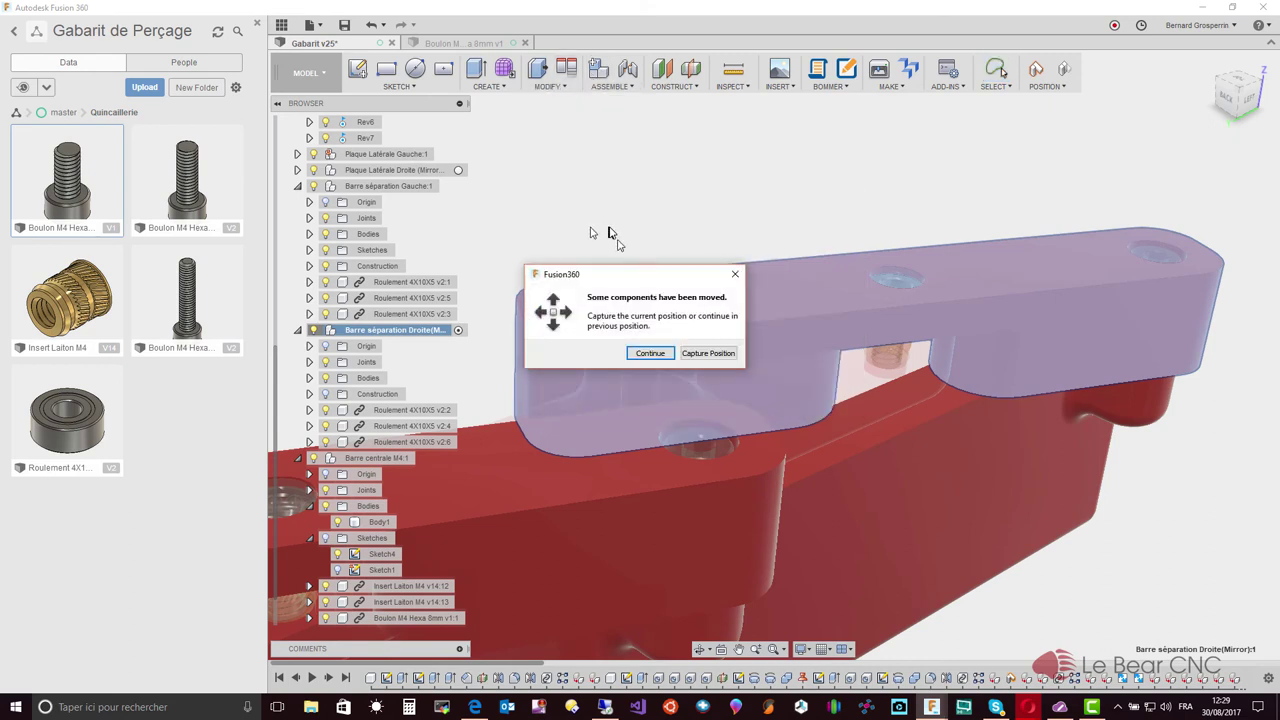
click(700, 356)
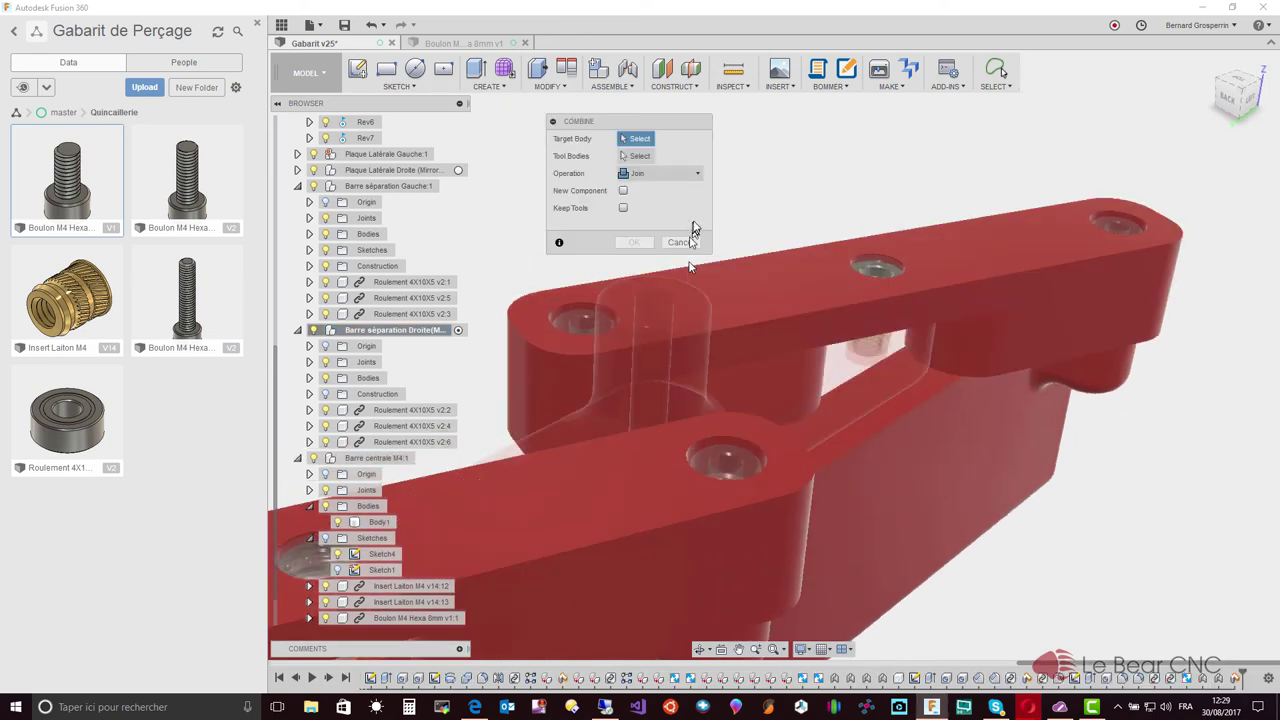
shift+middle_drag(966, 283, 966, 290)
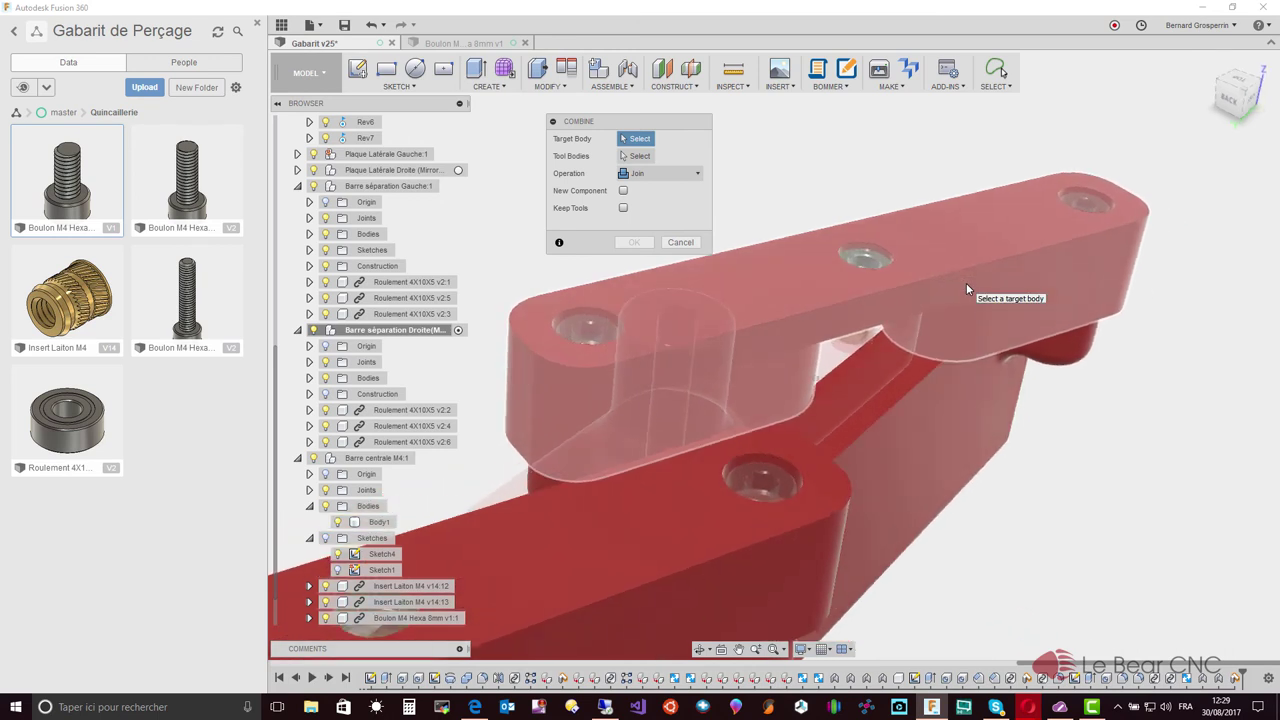
click(809, 281)
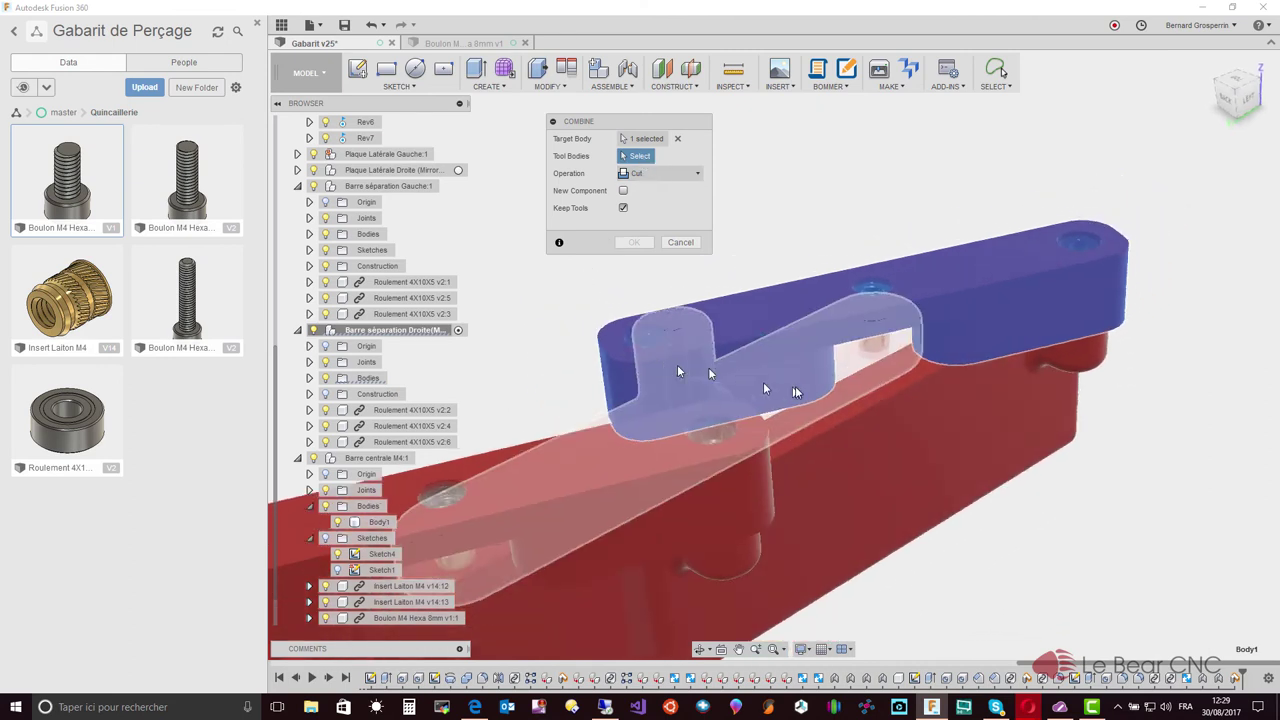
click(845, 380)
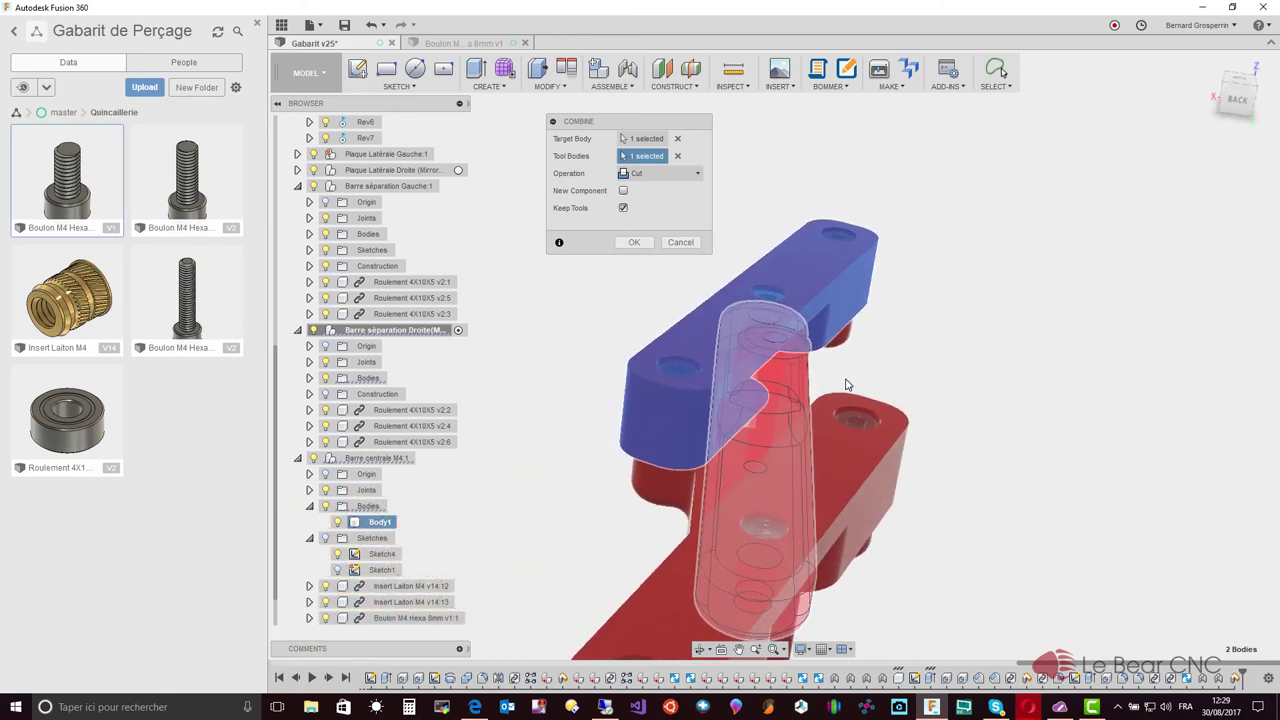
click(635, 243)
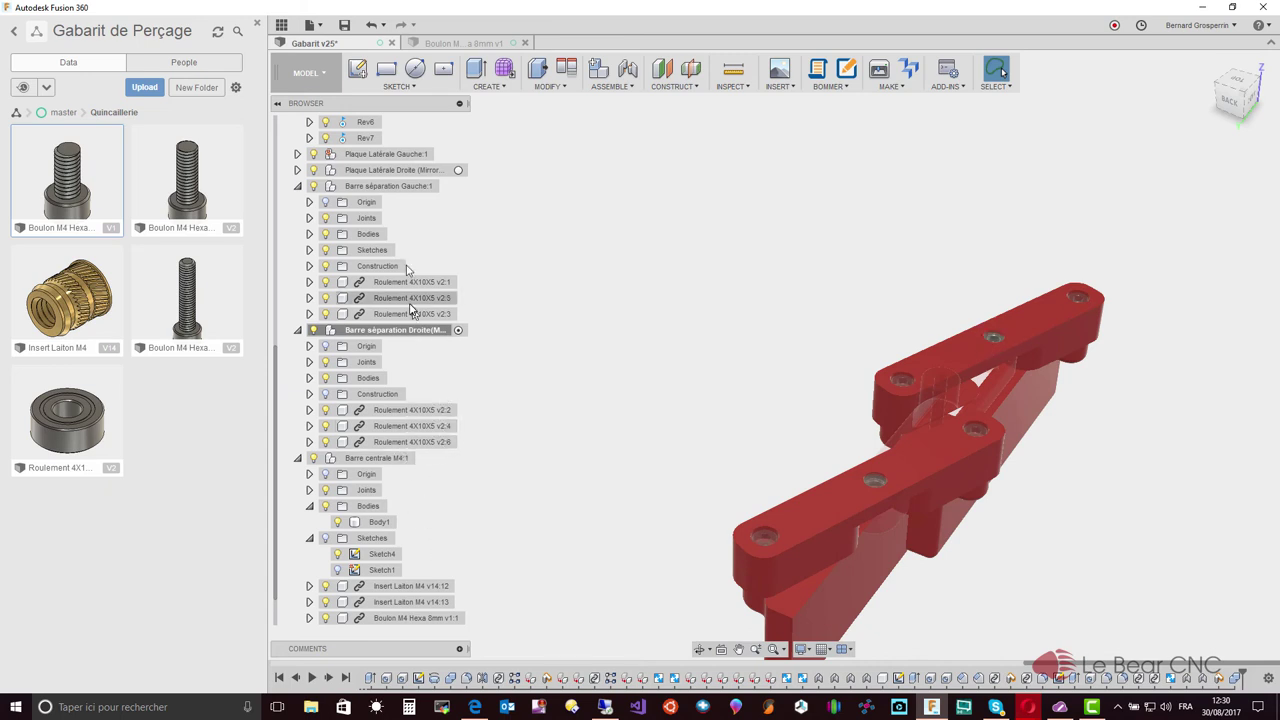
Activate Barre séparation Gauche:1 and Combine-cut the central bar body out of it.
click(446, 189)
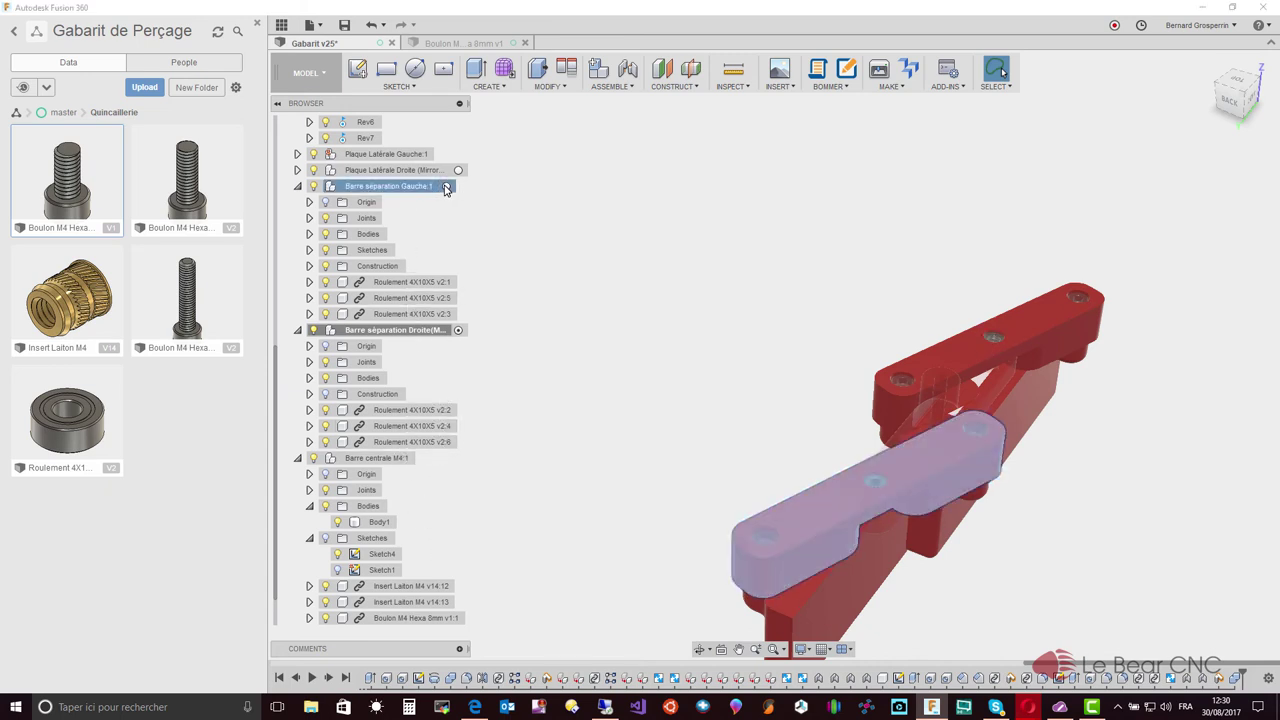
click(559, 91)
click(558, 212)
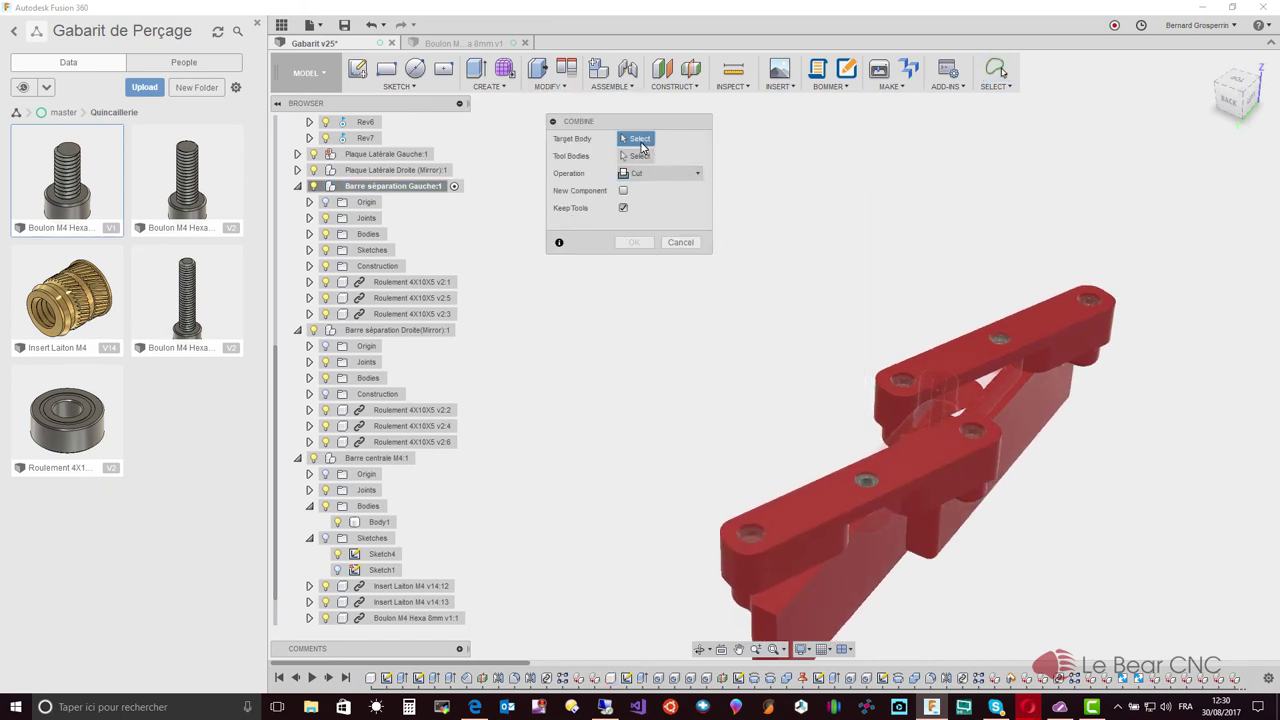
click(906, 479)
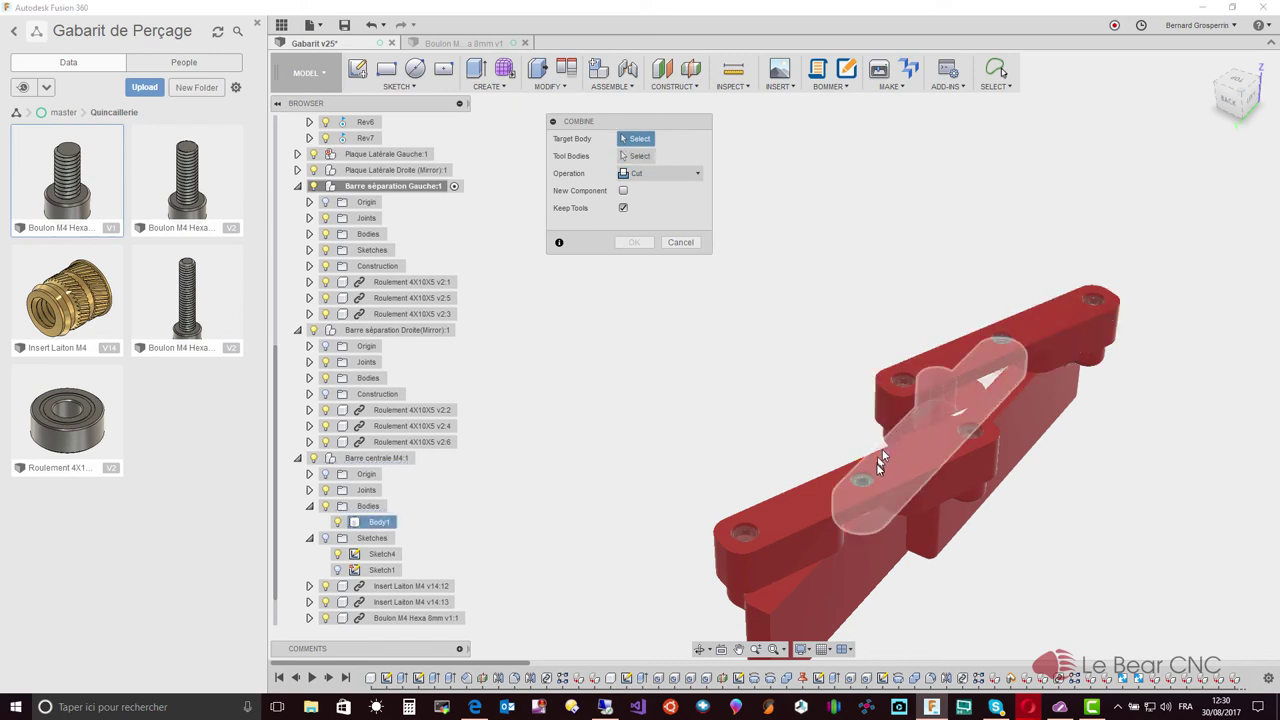
click(805, 487)
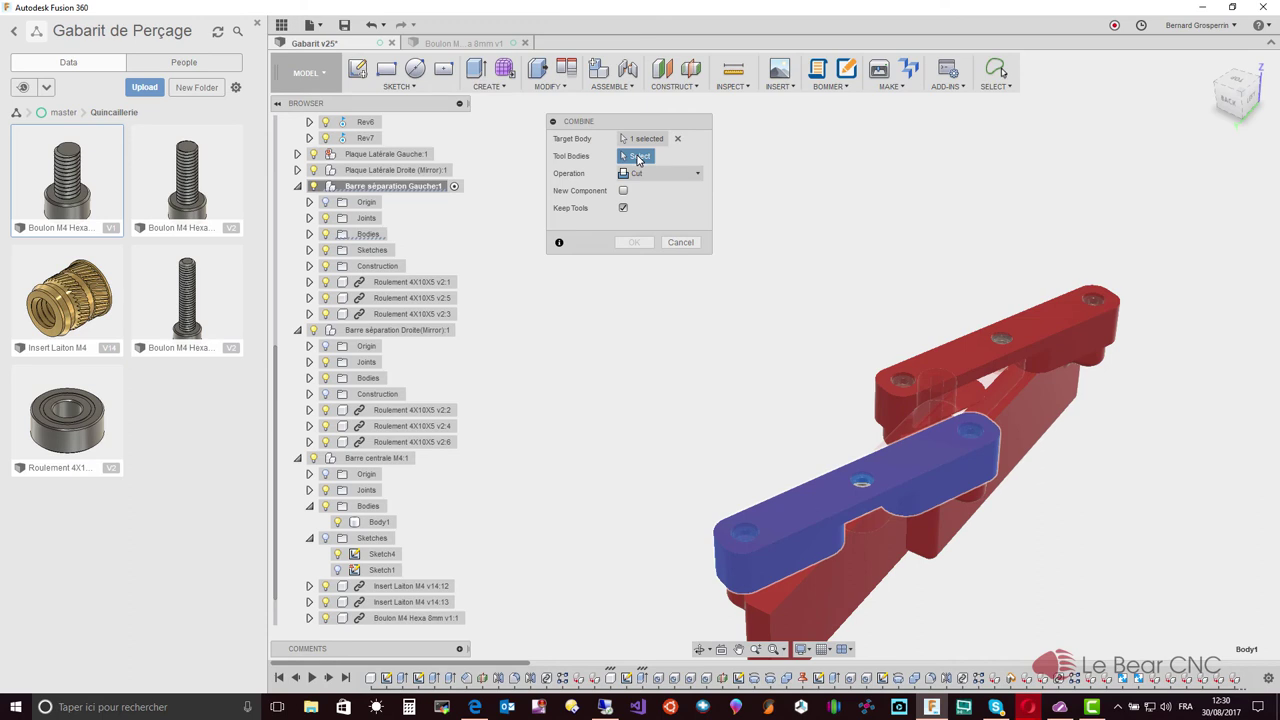
click(985, 384)
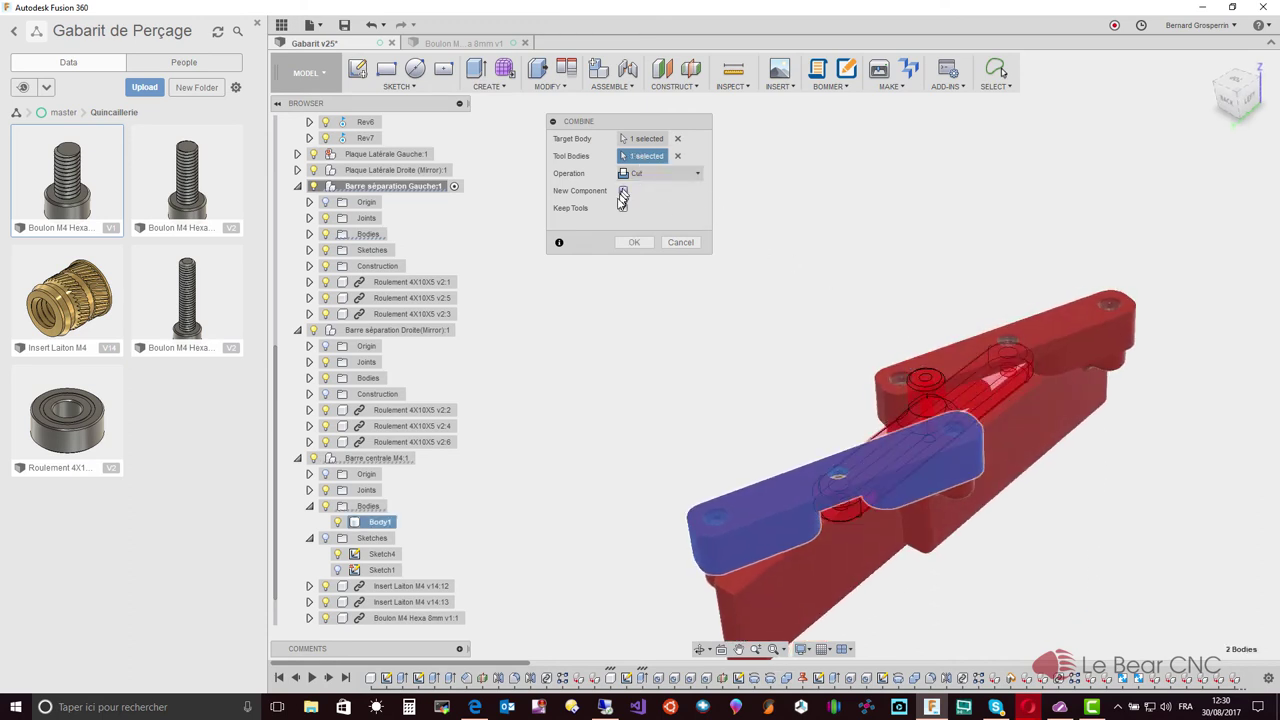
click(634, 244)
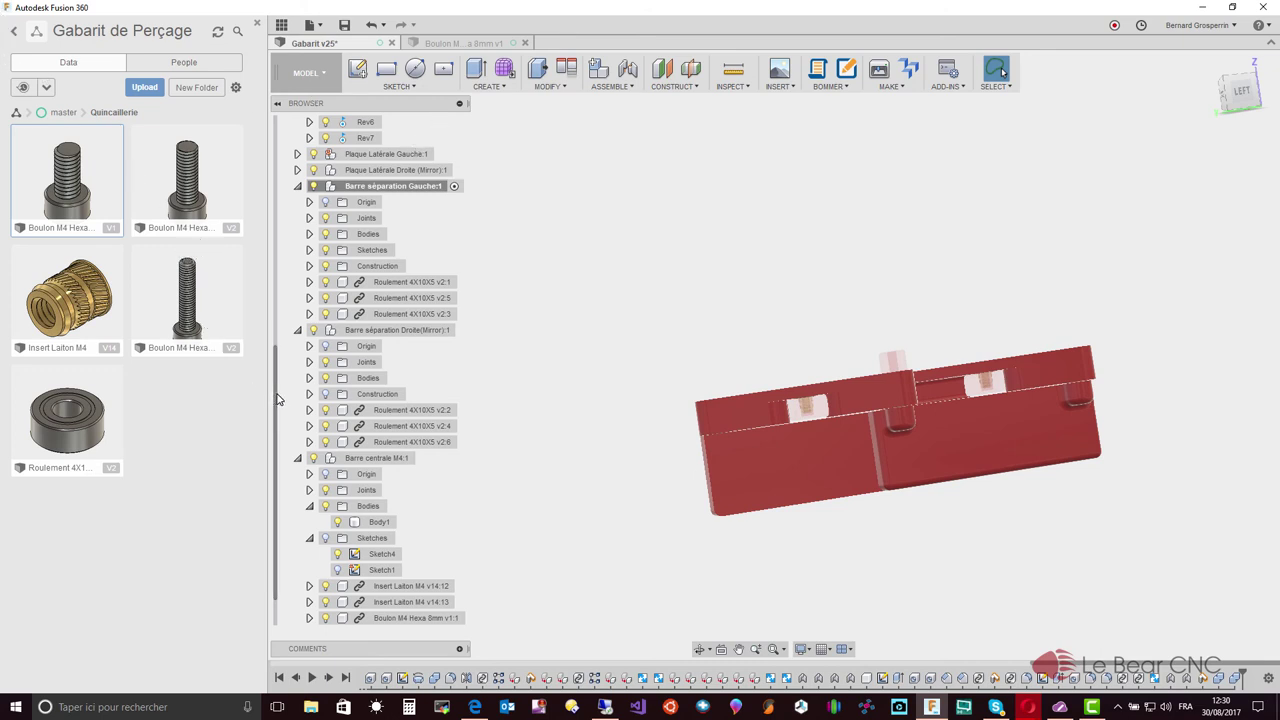
scroll(309, 165, up, 3)
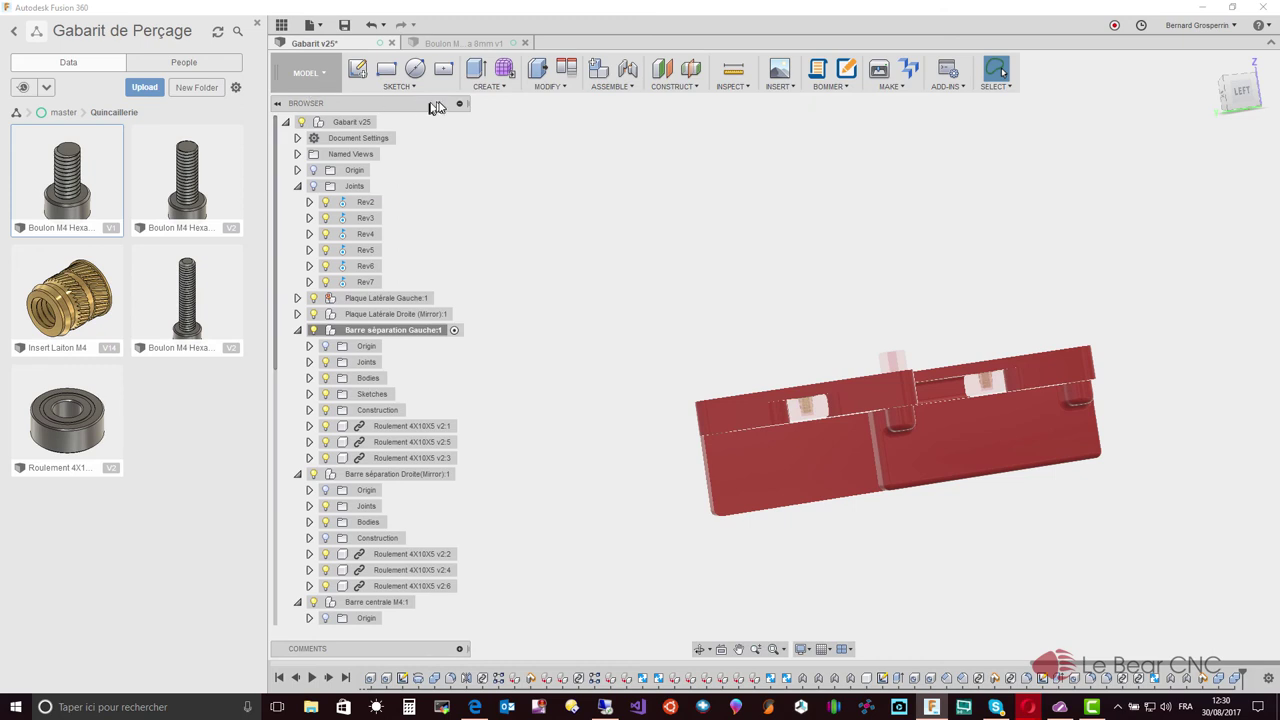
Activate the top-level Gabarit v25 component and swing the central bar about its joint.
click(385, 122)
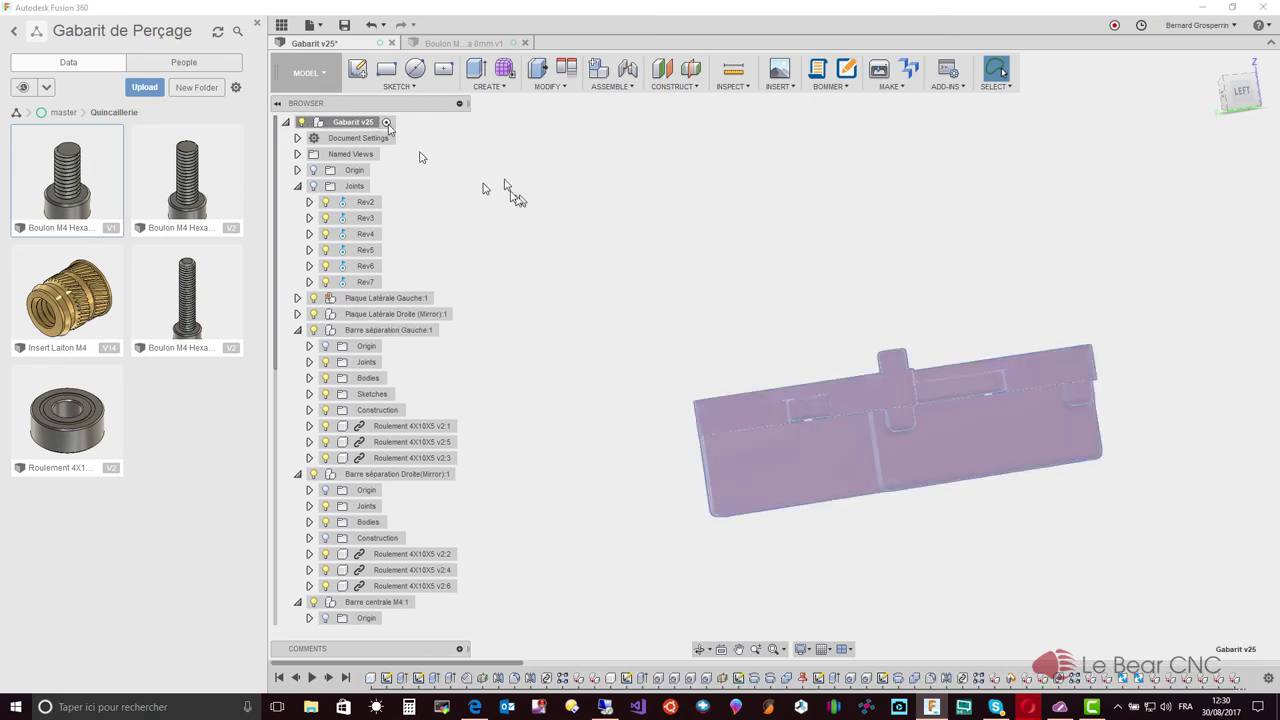
click(700, 291)
mouse_move(875, 394)
shift+middle_down()
mouse_move(1019, 445)
mouse_move(956, 417)
shift+middle_up()
drag(937, 407, 888, 437)
mouse_move(945, 416)
shift+middle_down()
mouse_move(905, 420)
mouse_move(947, 423)
shift+middle_up()
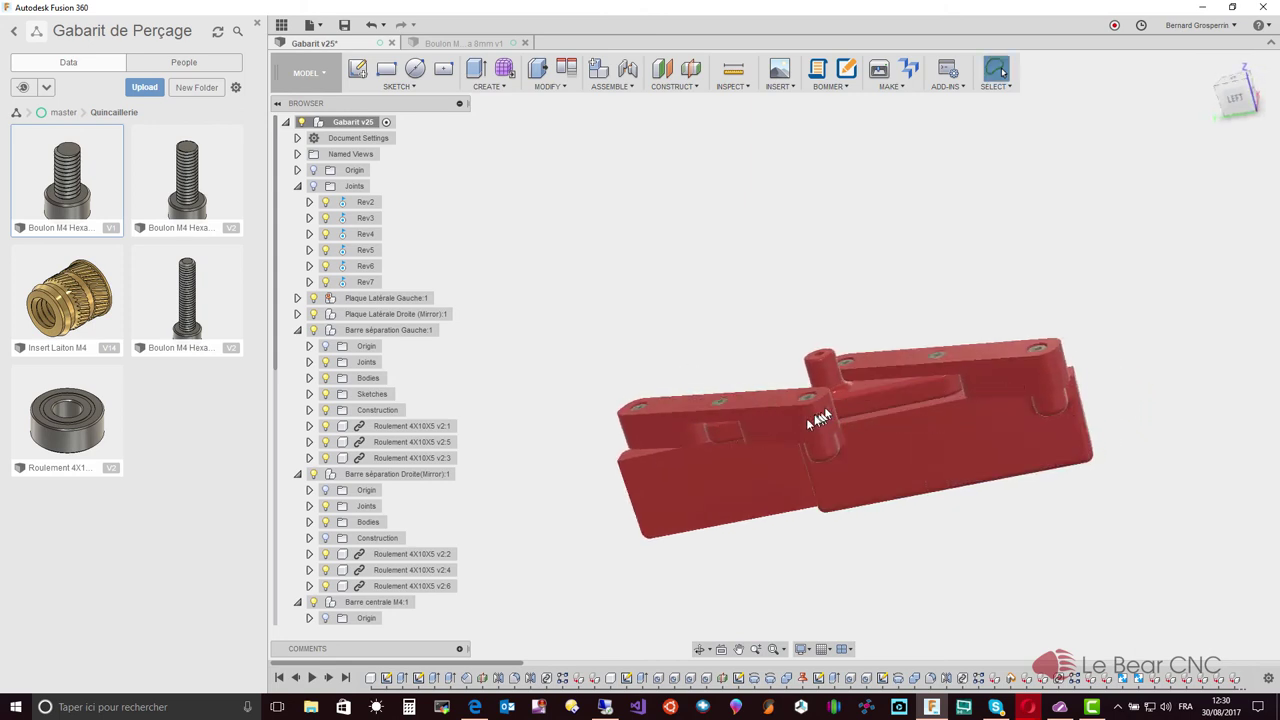
mouse_move(789, 430)
shift+middle_down()
mouse_move(661, 442)
mouse_move(690, 425)
mouse_move(955, 460)
shift+middle_up()
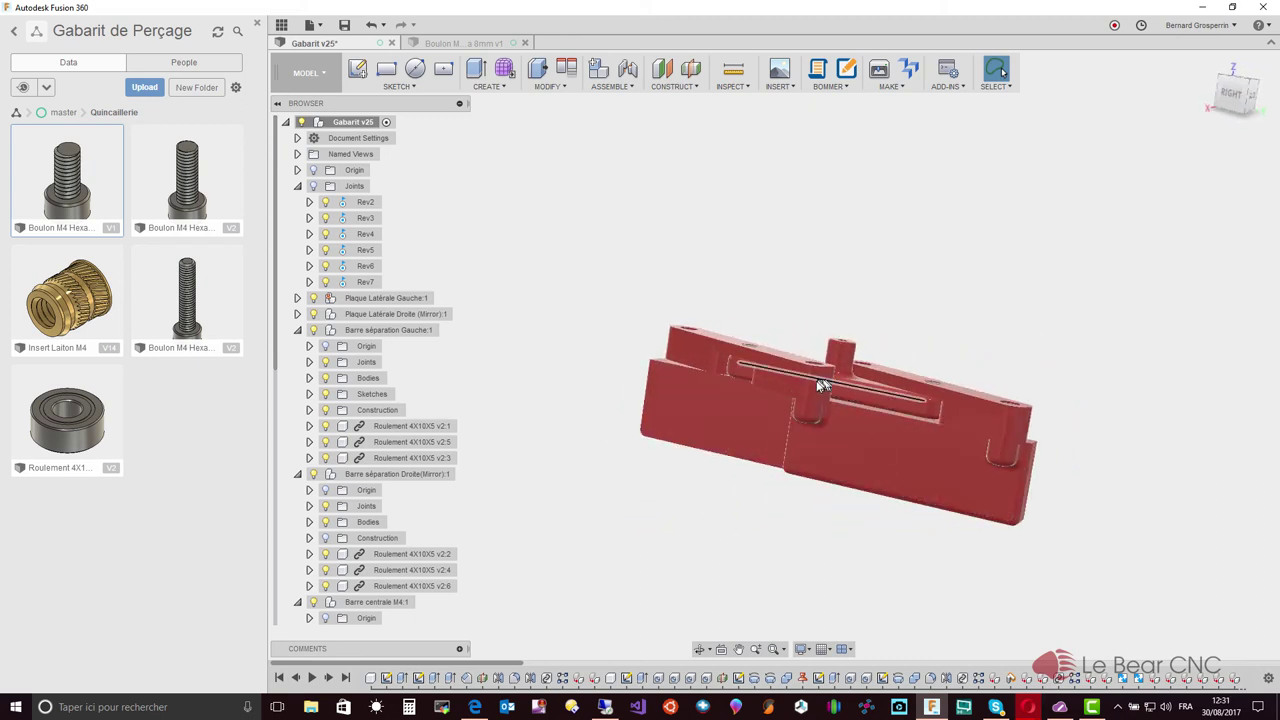
scroll(813, 389, up, 5)
Swing the side bars about their revolute joints to inspect the clearance notches.
mouse_move(854, 370)
shift+middle_down()
mouse_move(909, 357)
mouse_move(693, 475)
mouse_move(545, 531)
mouse_move(1052, 500)
shift+middle_up()
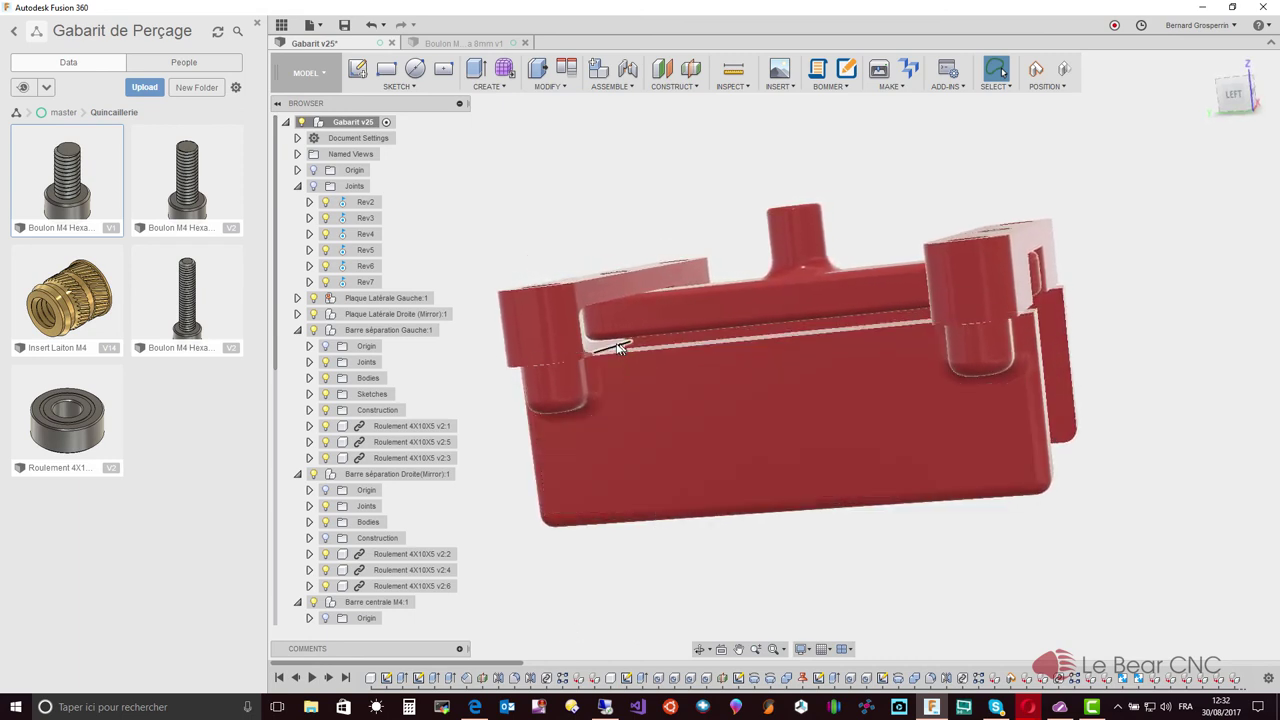
mouse_move(603, 350)
shift+middle_down()
mouse_move(756, 372)
mouse_move(901, 359)
shift+middle_up()
shift+middle_drag(980, 320, 864, 359)
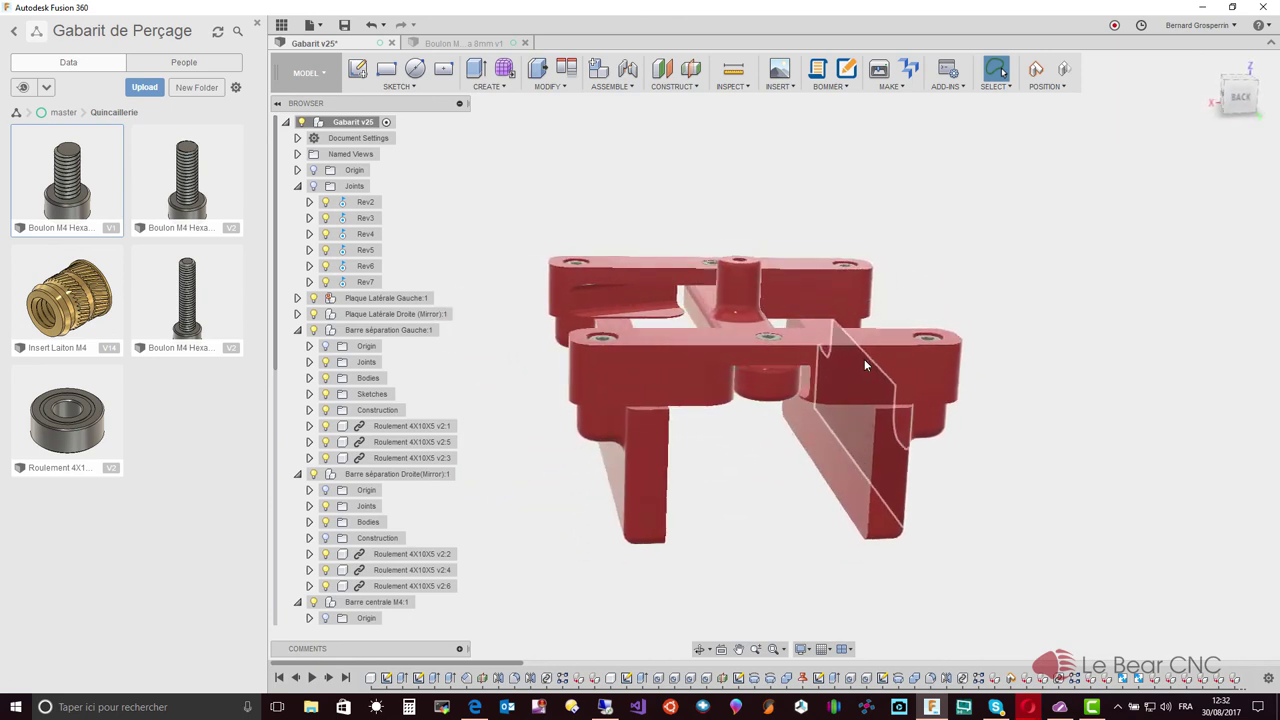
shift+middle_drag(863, 365, 789, 412)
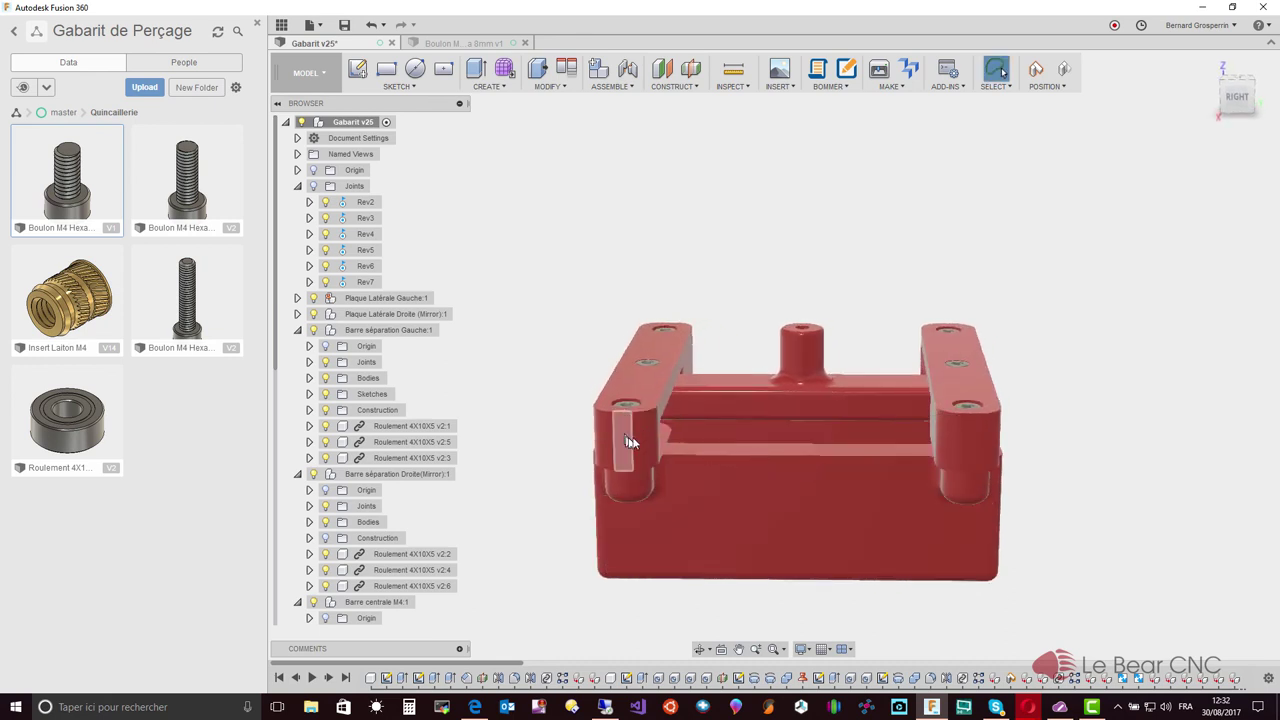
mouse_move(628, 441)
mouse_down()
mouse_move(263, 359)
mouse_move(766, 455)
mouse_up()
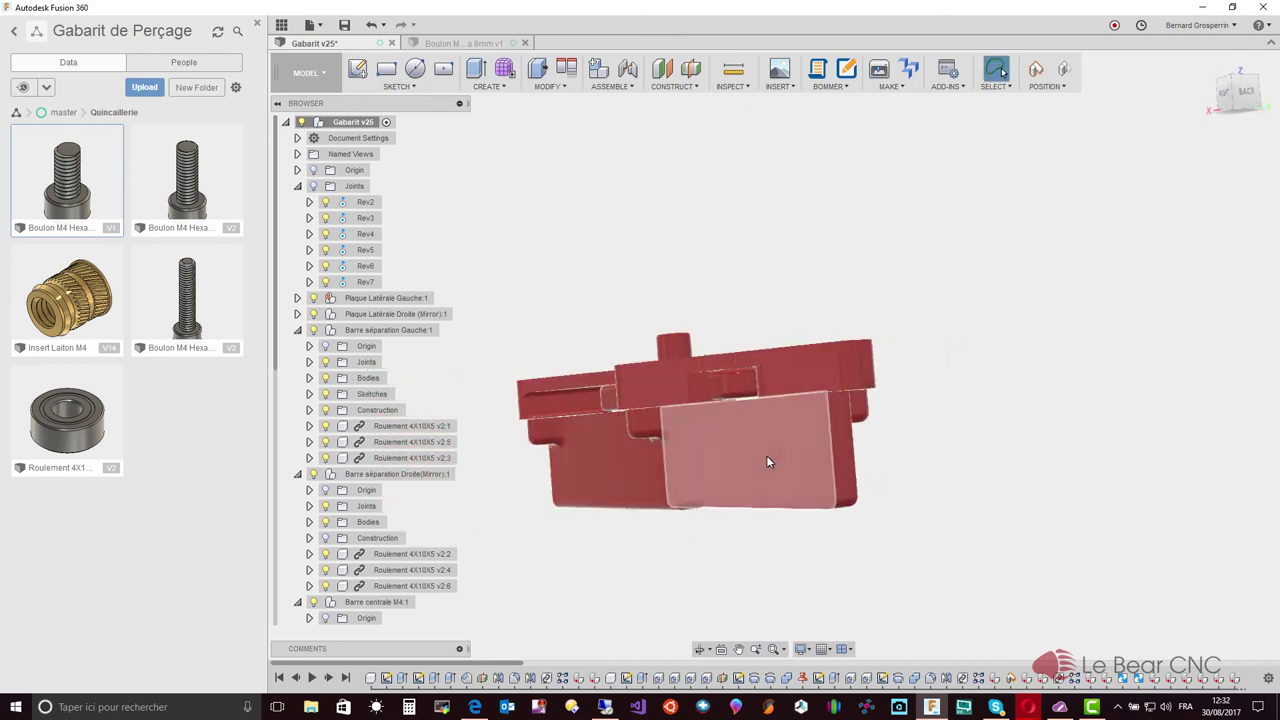
mouse_move(766, 455)
shift+middle_down()
mouse_move(686, 390)
mouse_move(845, 440)
mouse_move(808, 349)
mouse_move(686, 206)
mouse_move(643, 220)
shift+middle_up()
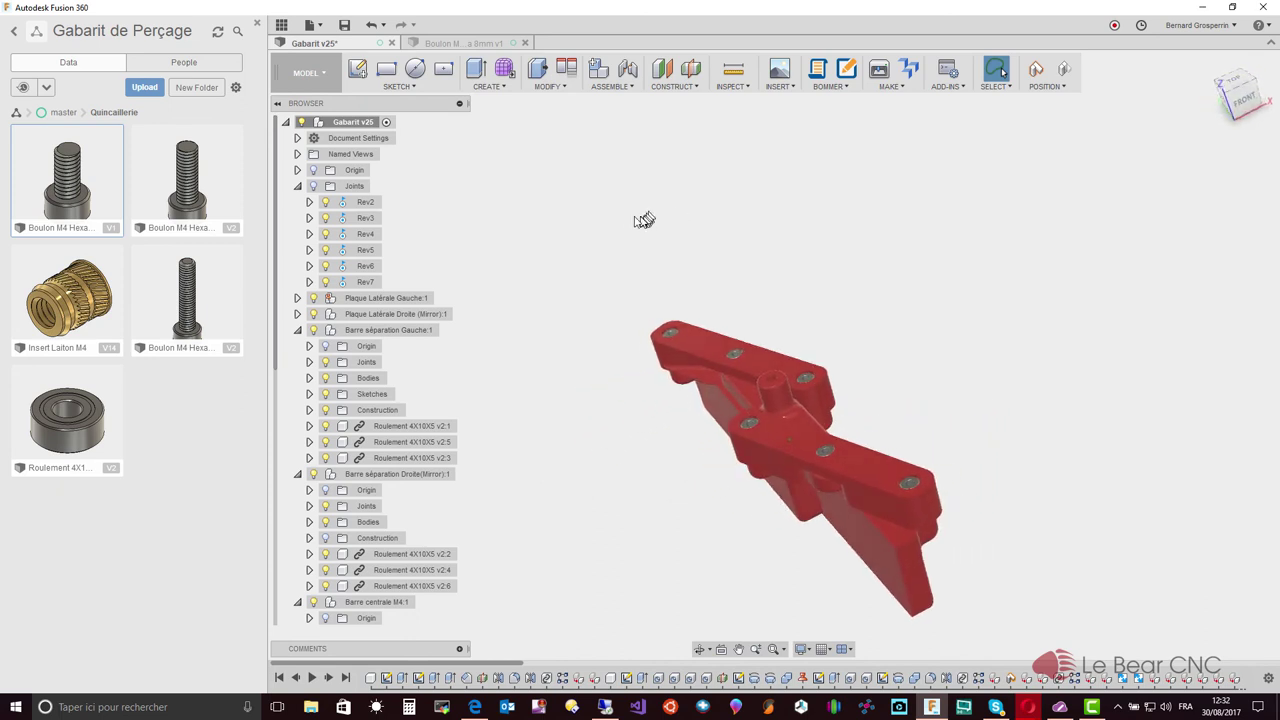
shift+middle_drag(575, 320, 564, 379)
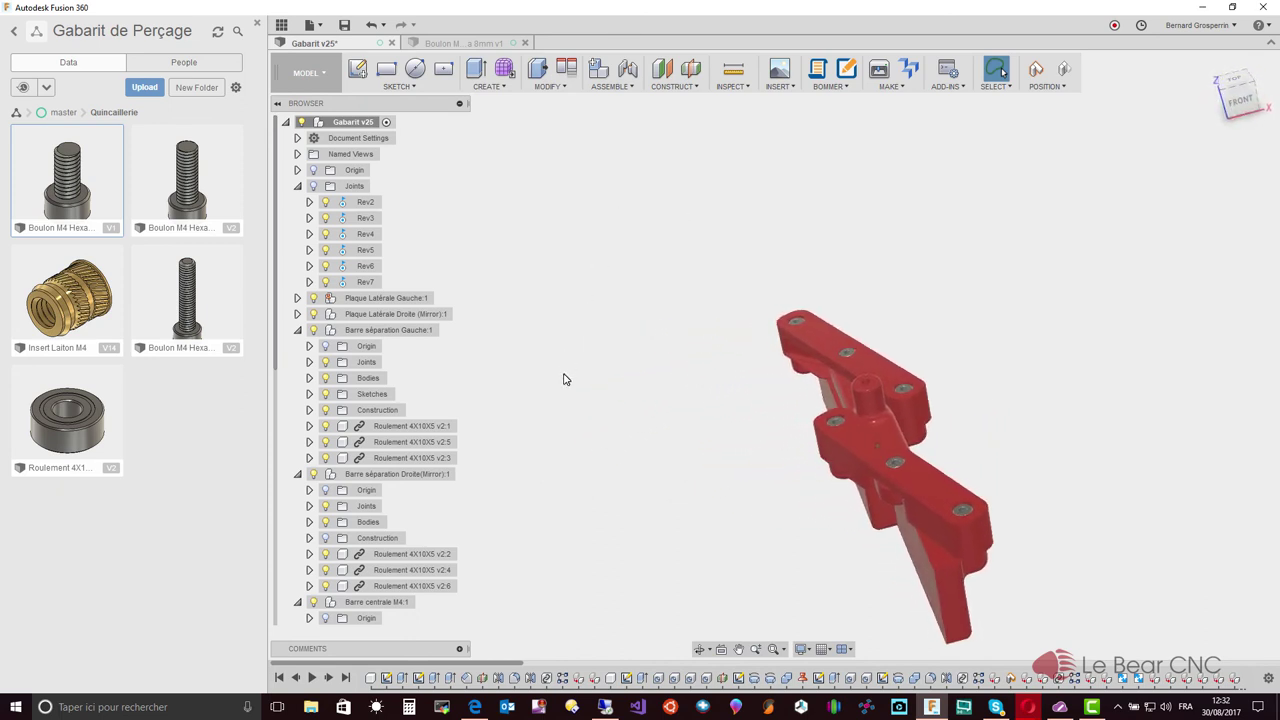
Cut the overlapping bar's shape out of the front bar, keeping the tool body.
shift+middle_drag(577, 291, 617, 93)
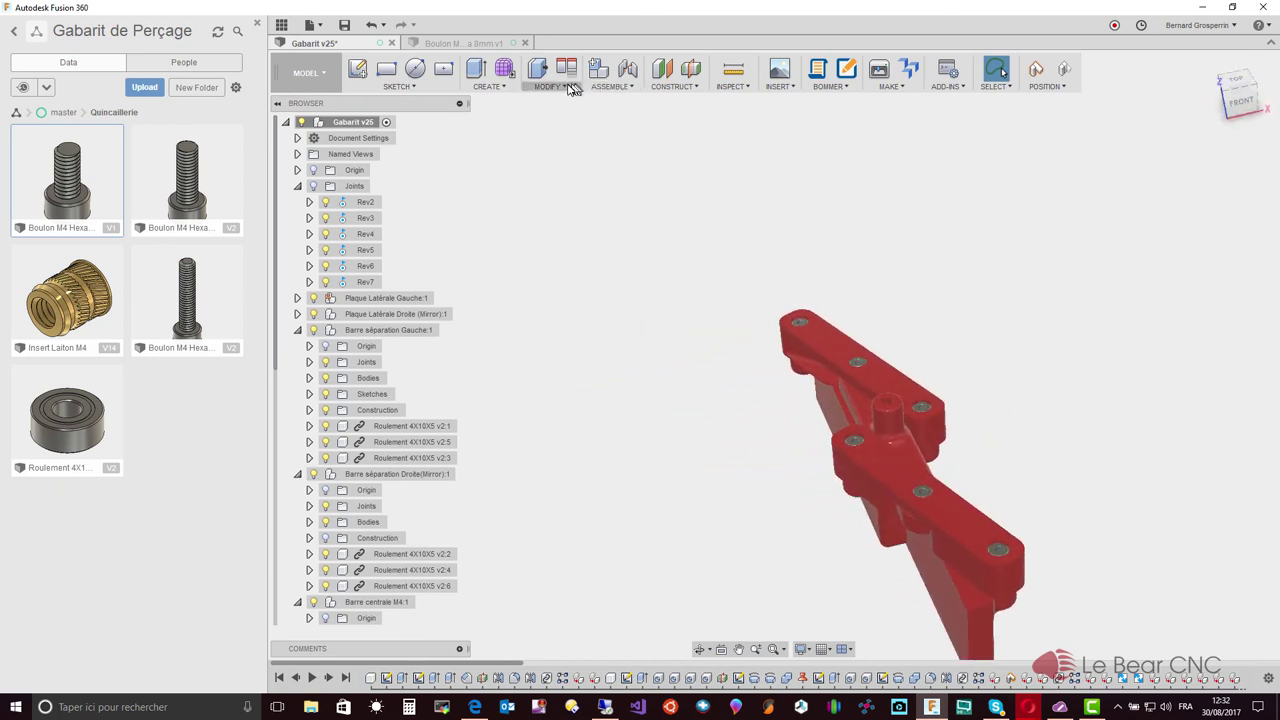
click(568, 87)
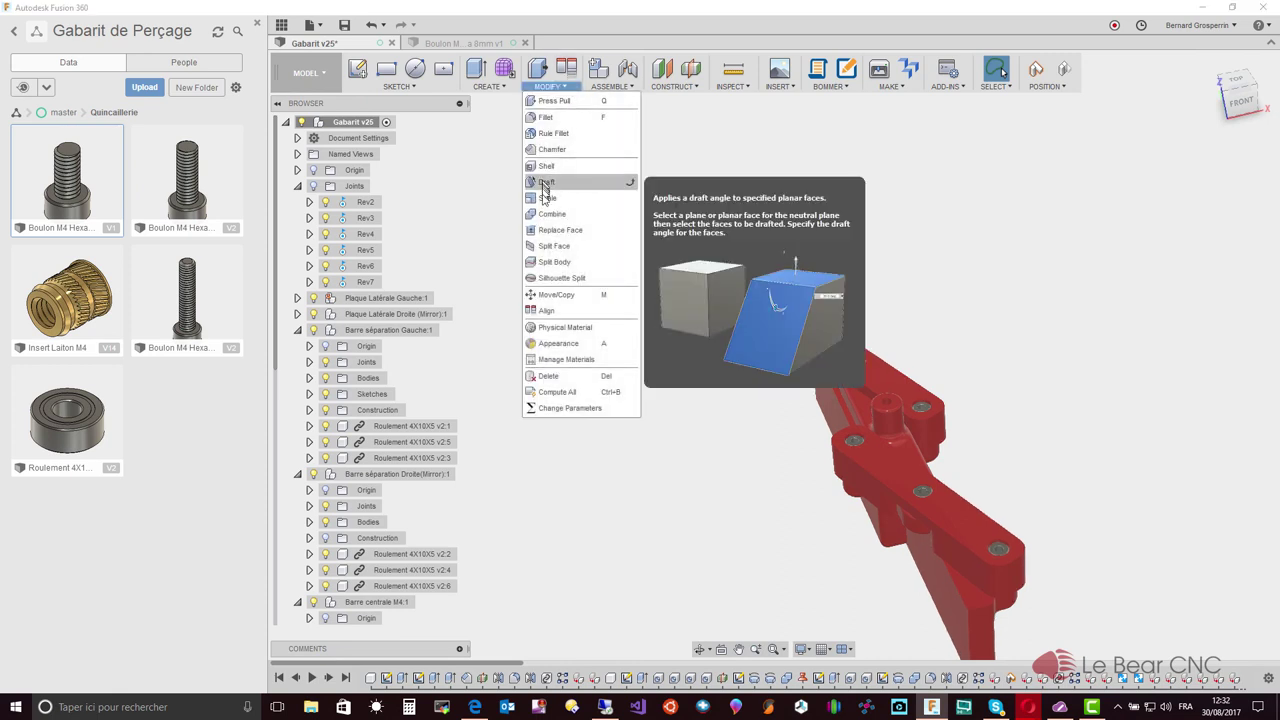
click(547, 216)
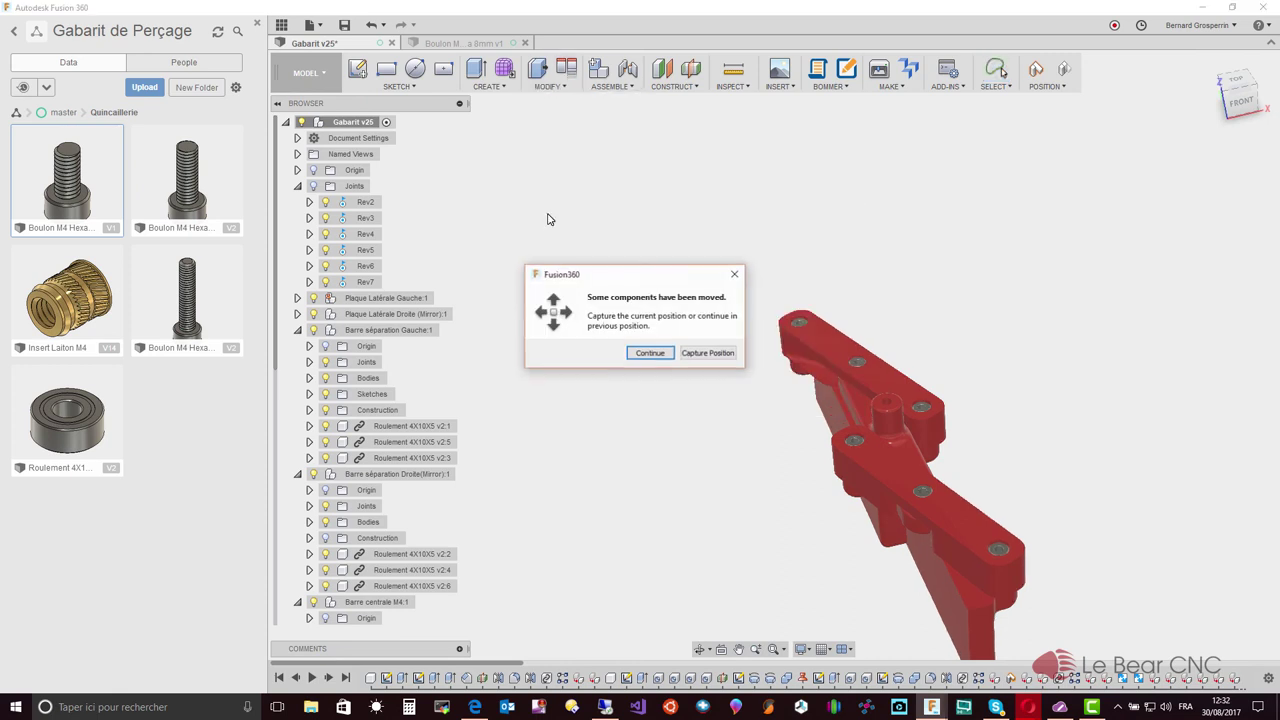
click(718, 355)
mouse_move(716, 359)
shift+middle_down()
mouse_move(898, 533)
mouse_move(737, 364)
shift+middle_up()
click(898, 533)
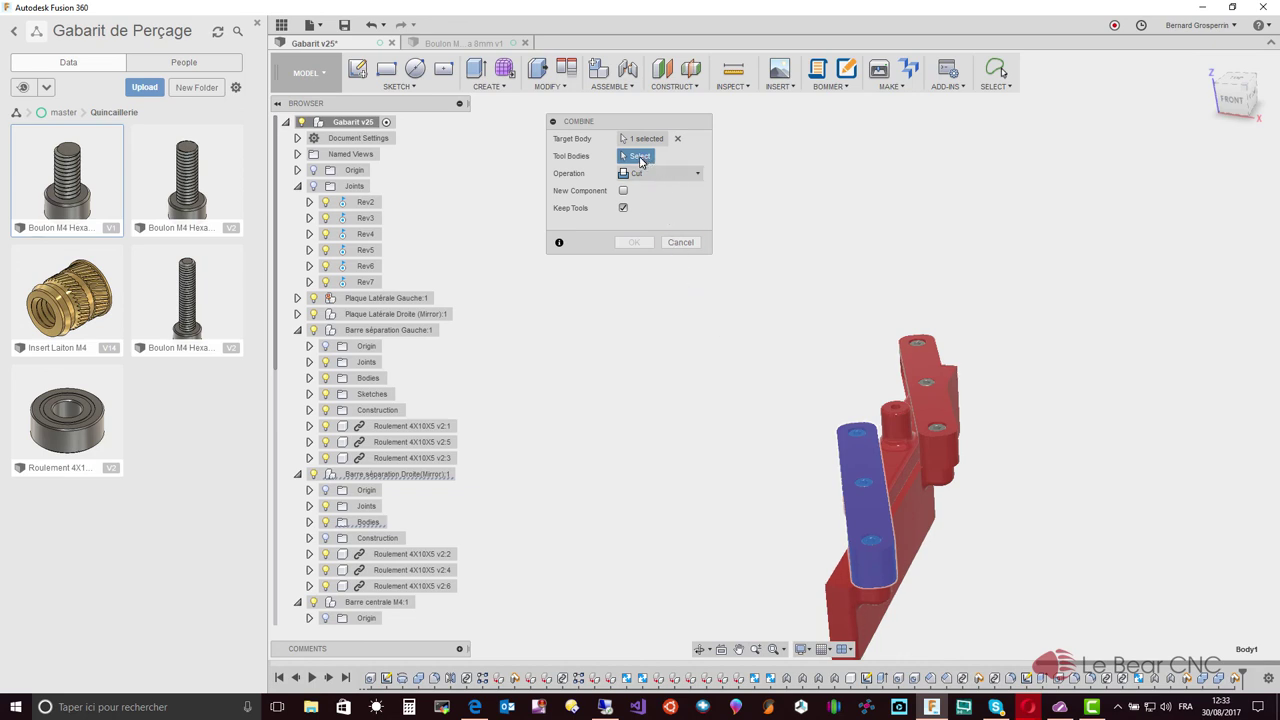
shift+middle_drag(726, 289, 884, 458)
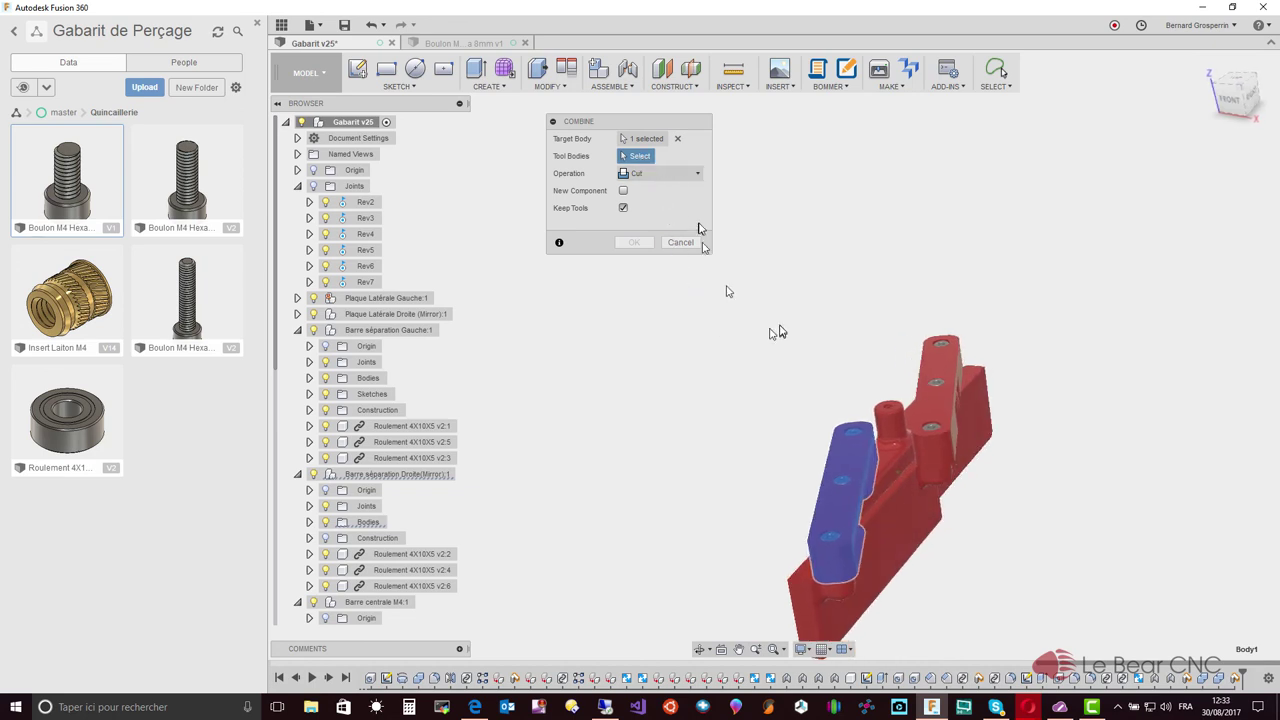
click(884, 458)
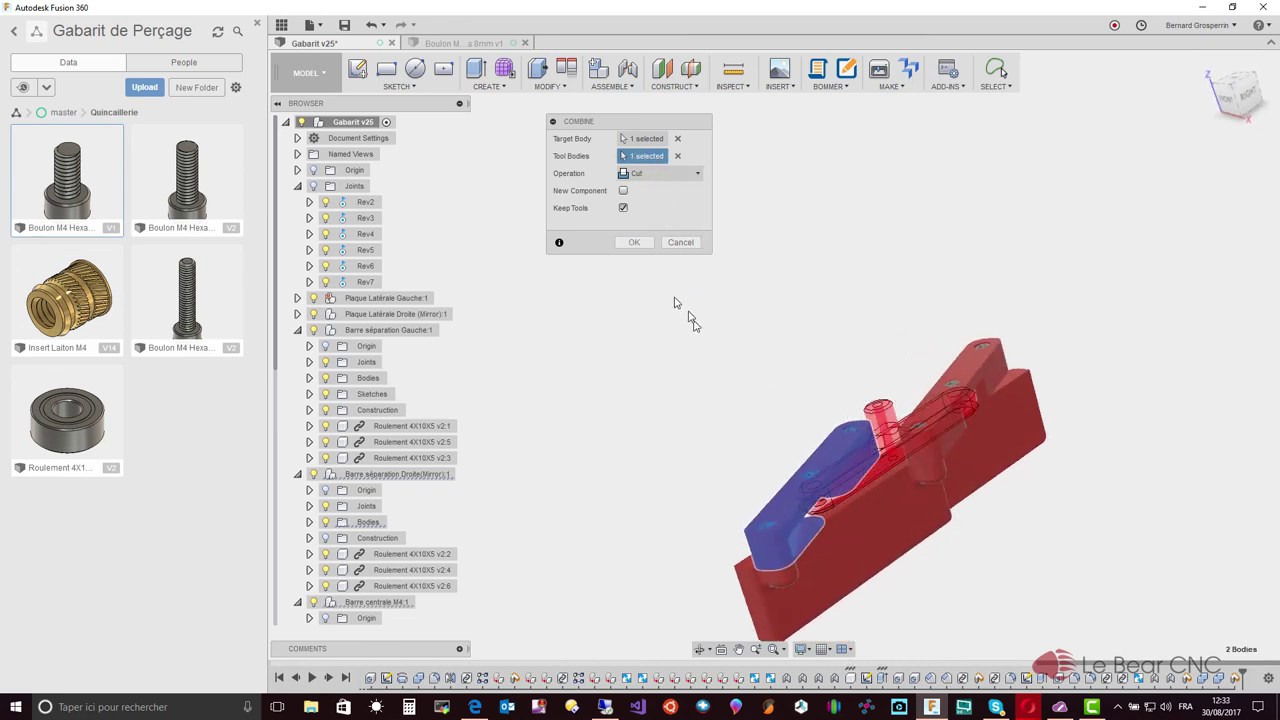
click(634, 243)
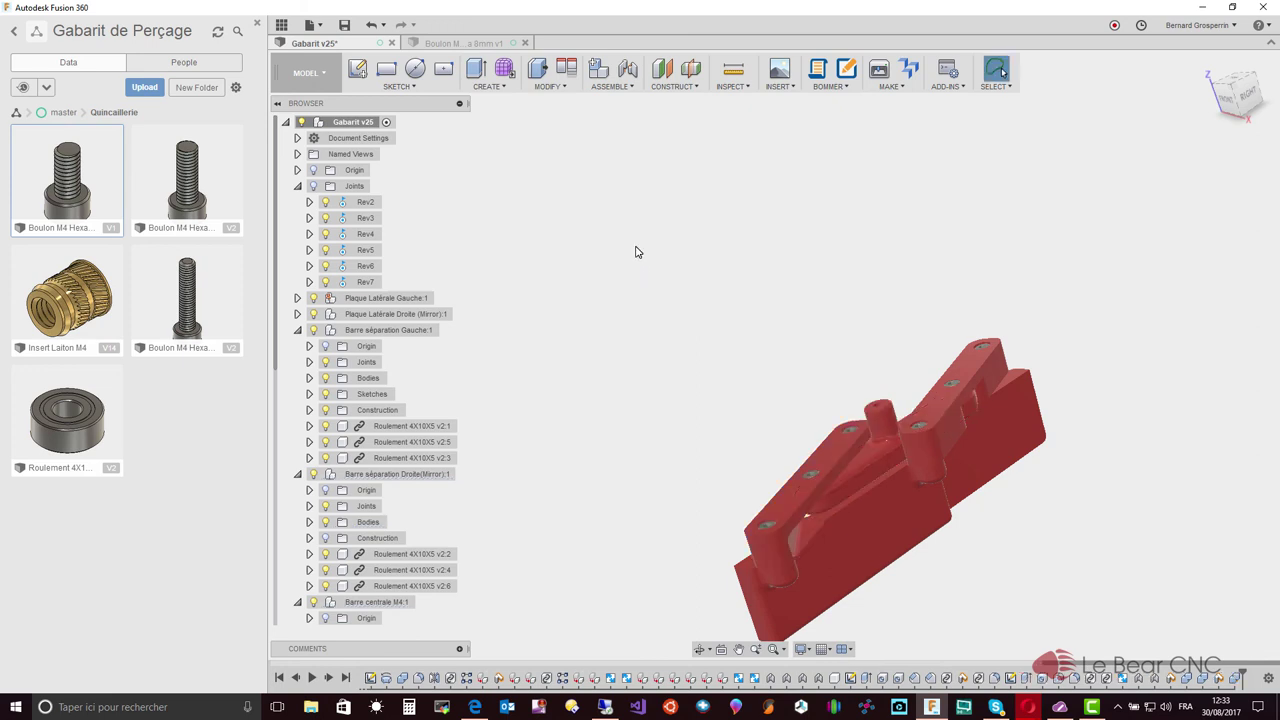
Cut the left bar's shape out of the right bar, keeping the tool body.
click(550, 86)
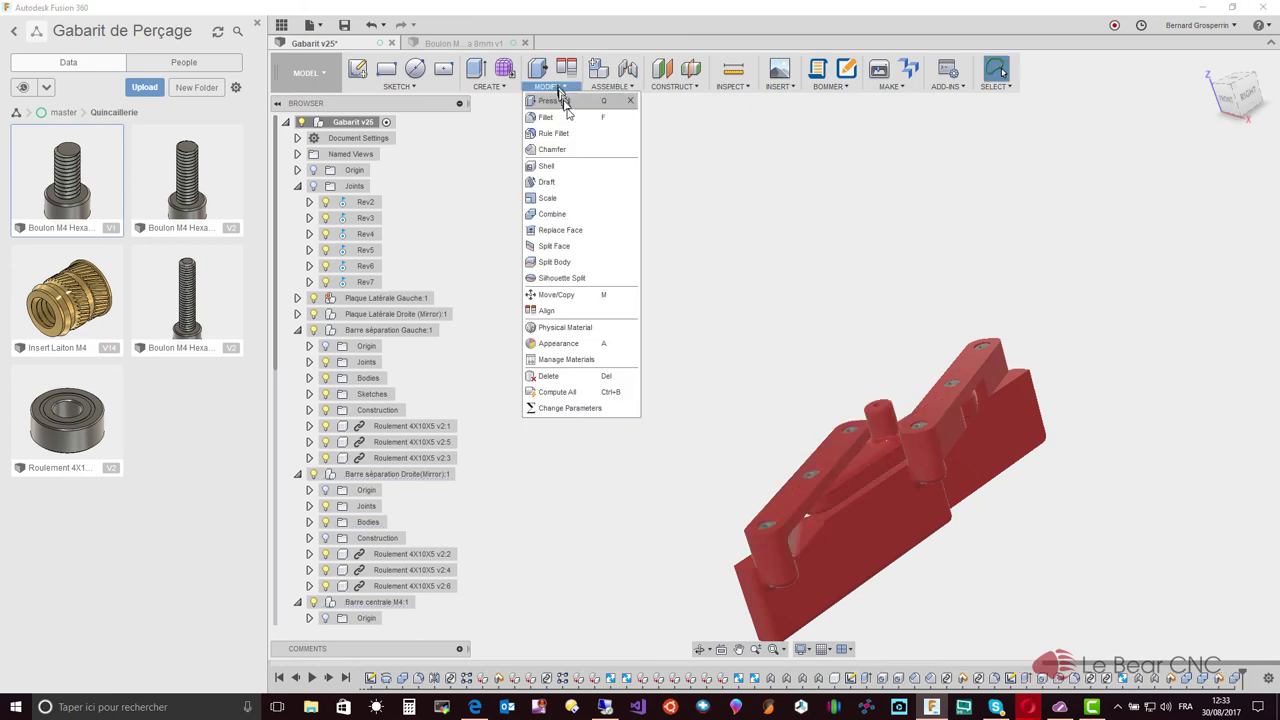
click(569, 214)
shift+middle_drag(705, 185, 1030, 400)
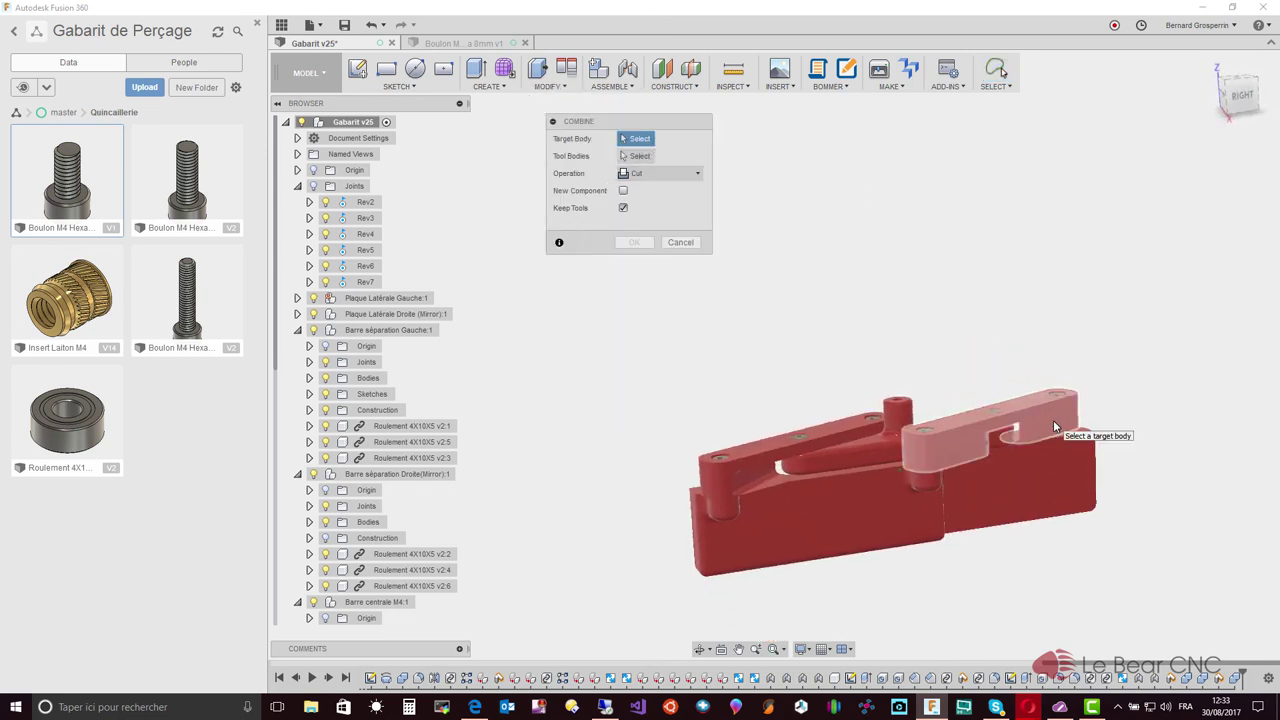
click(1050, 427)
mouse_move(731, 291)
shift+middle_down()
mouse_move(760, 366)
mouse_move(892, 450)
shift+middle_up()
click(892, 462)
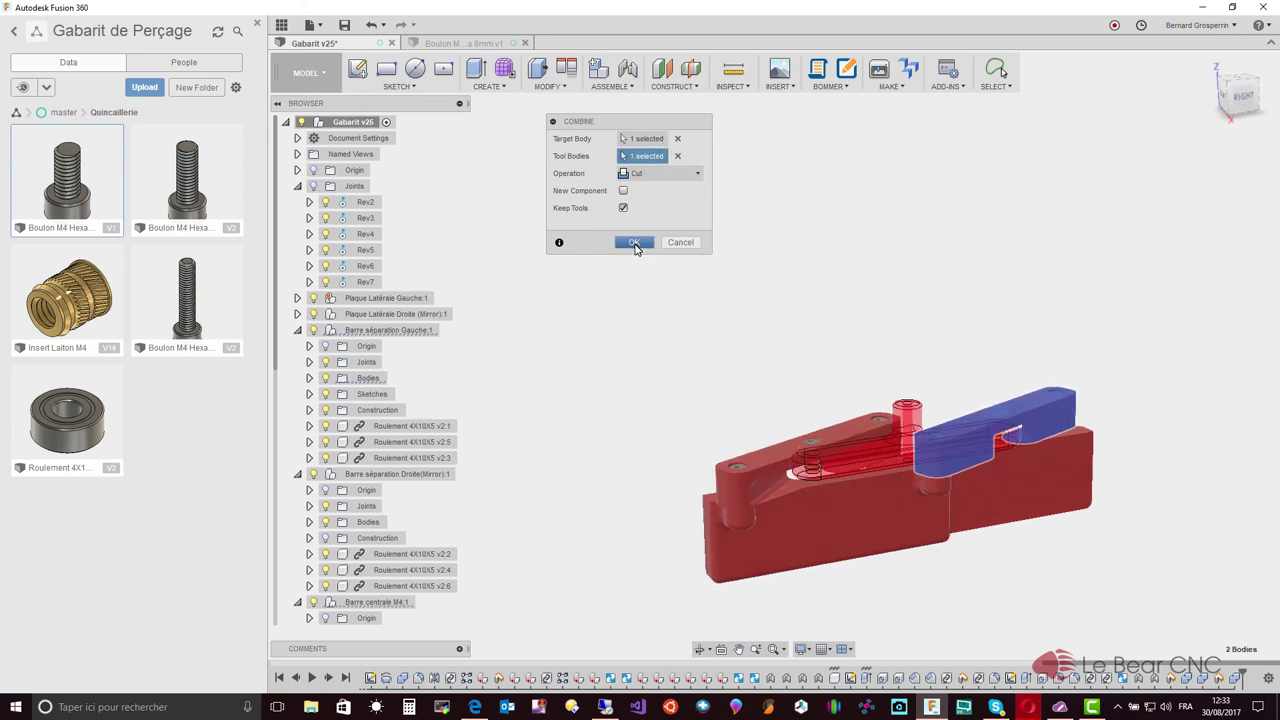
click(634, 242)
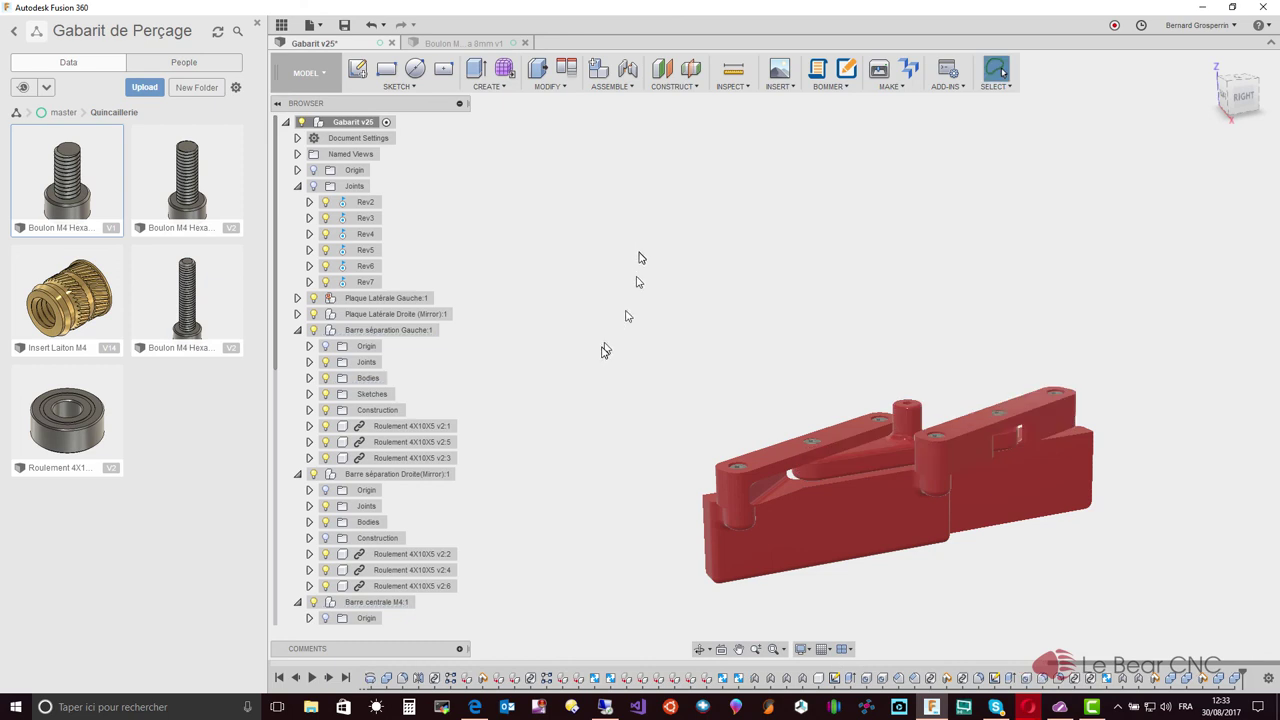
Hide both side plates and the central bar Barre centrale M4:1.
shift+middle_drag(767, 487, 976, 515)
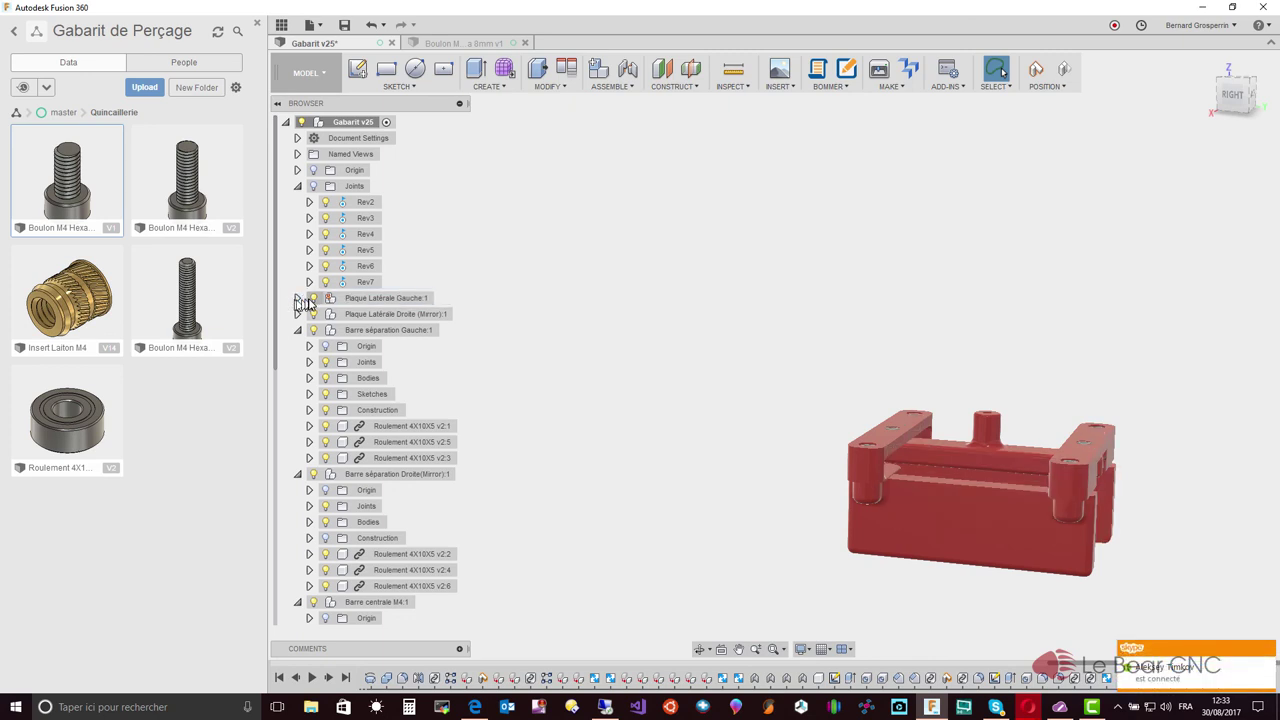
click(313, 299)
click(313, 314)
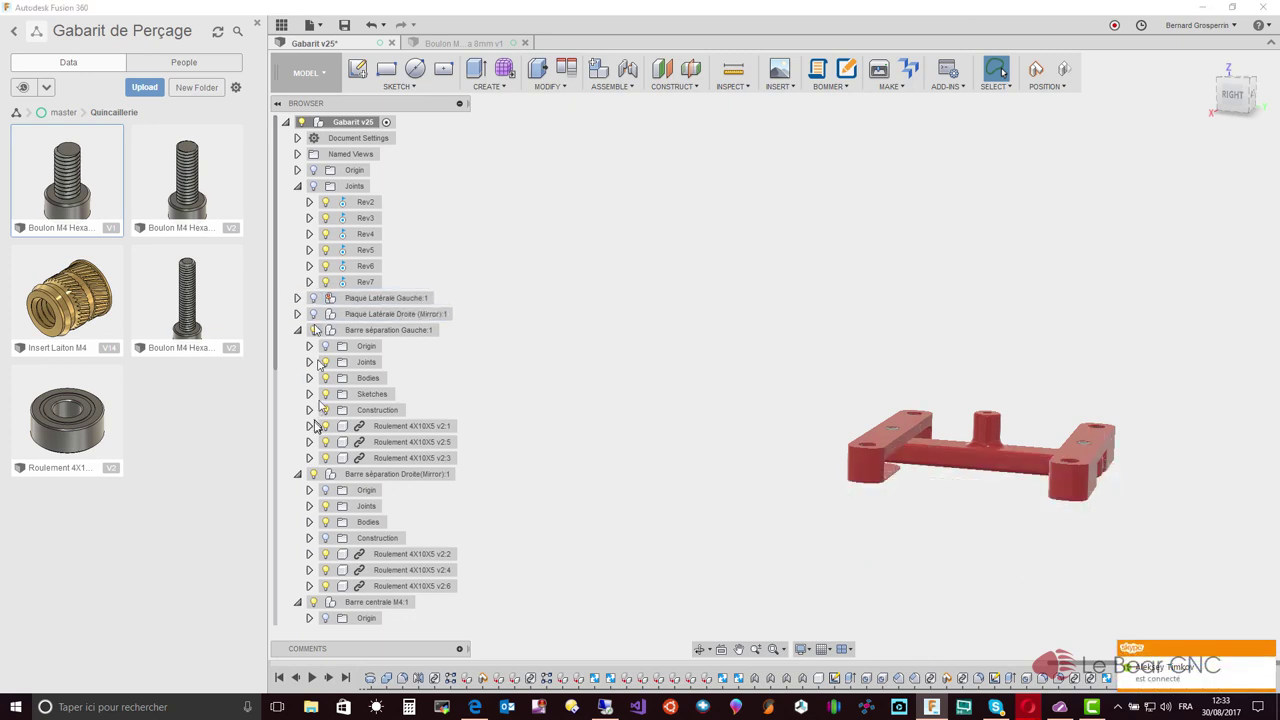
click(314, 602)
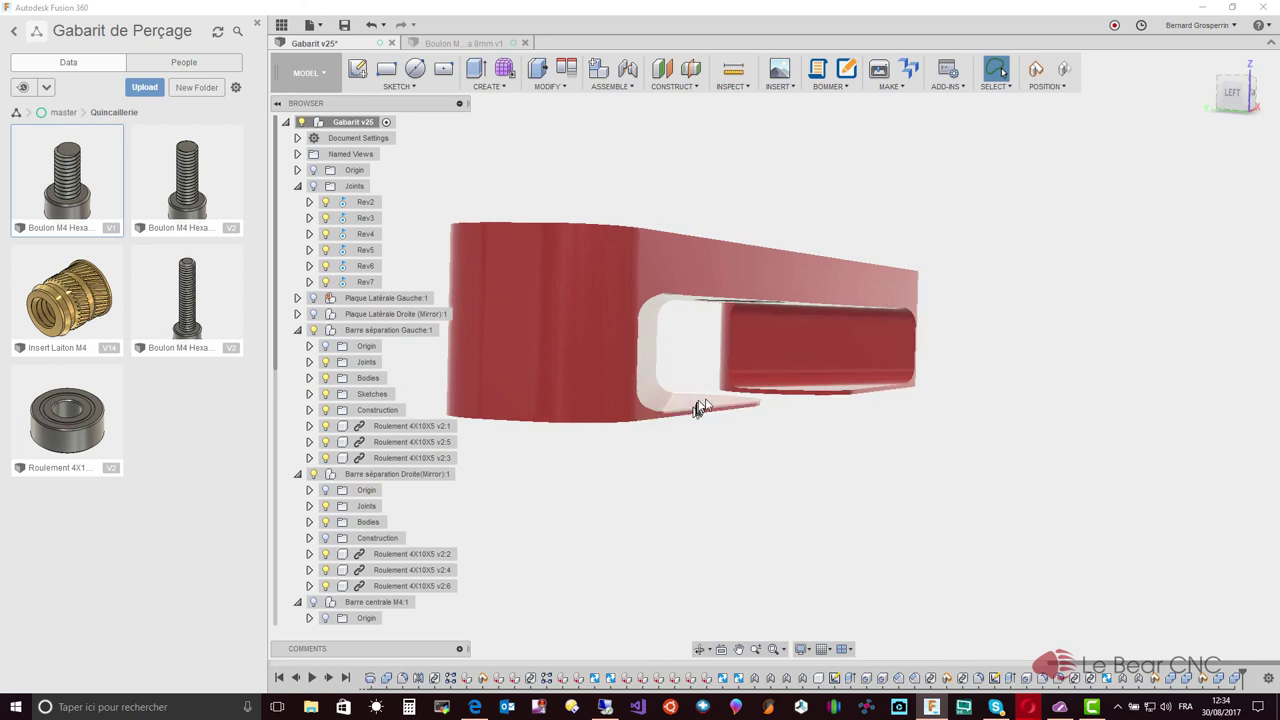
Zoom and orbit to inspect the slots cut through both separator bars.
scroll(820, 356, up, 2)
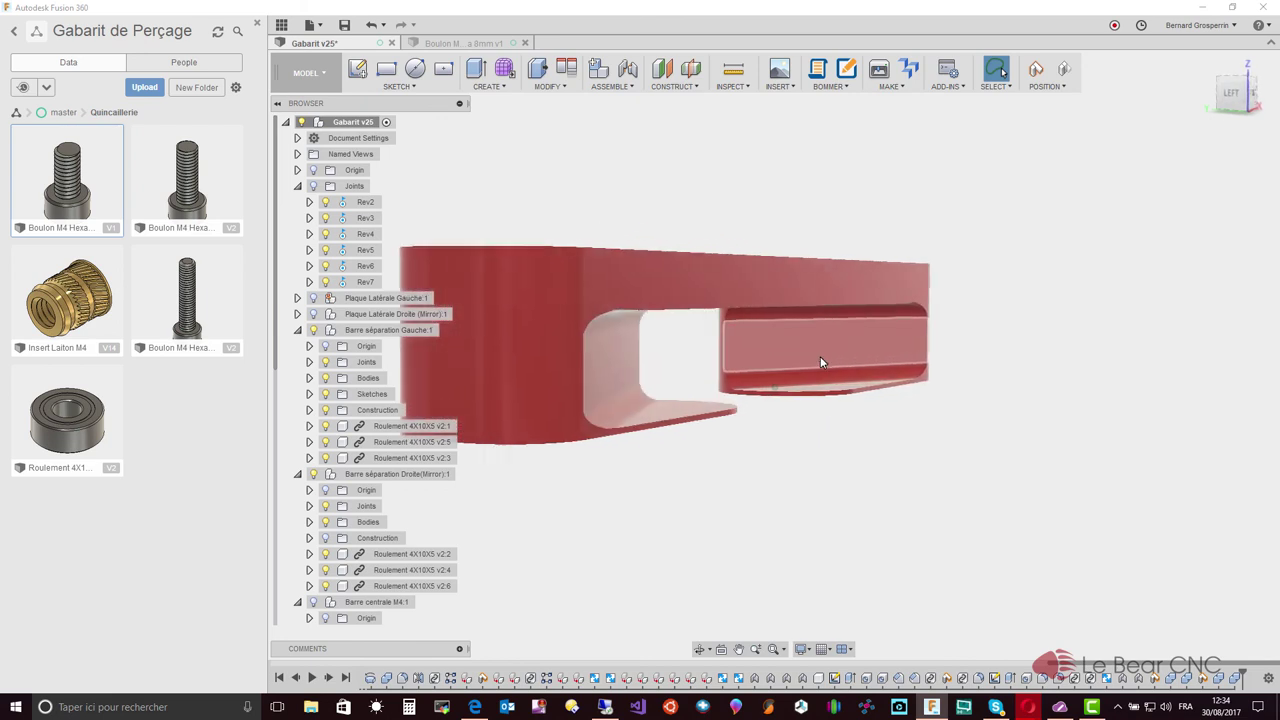
scroll(820, 356, up, 2)
scroll(820, 356, up, 1)
scroll(820, 356, up, 1)
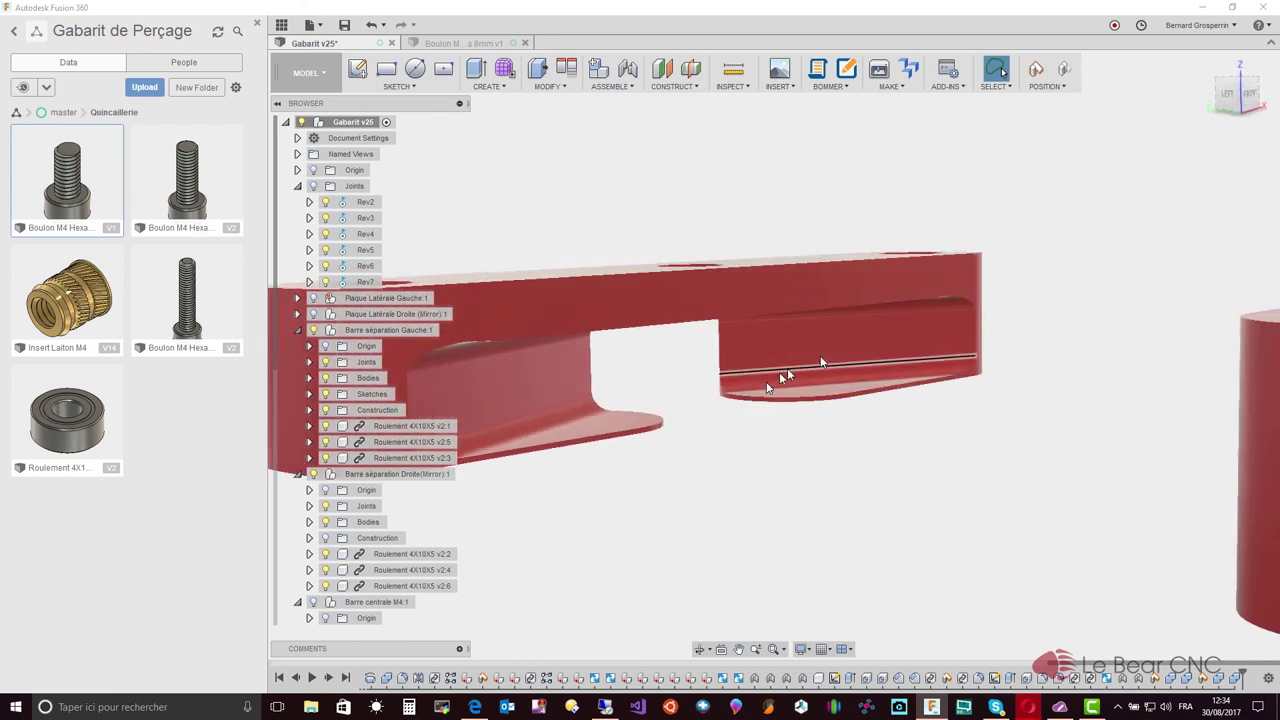
scroll(622, 432, up, 1)
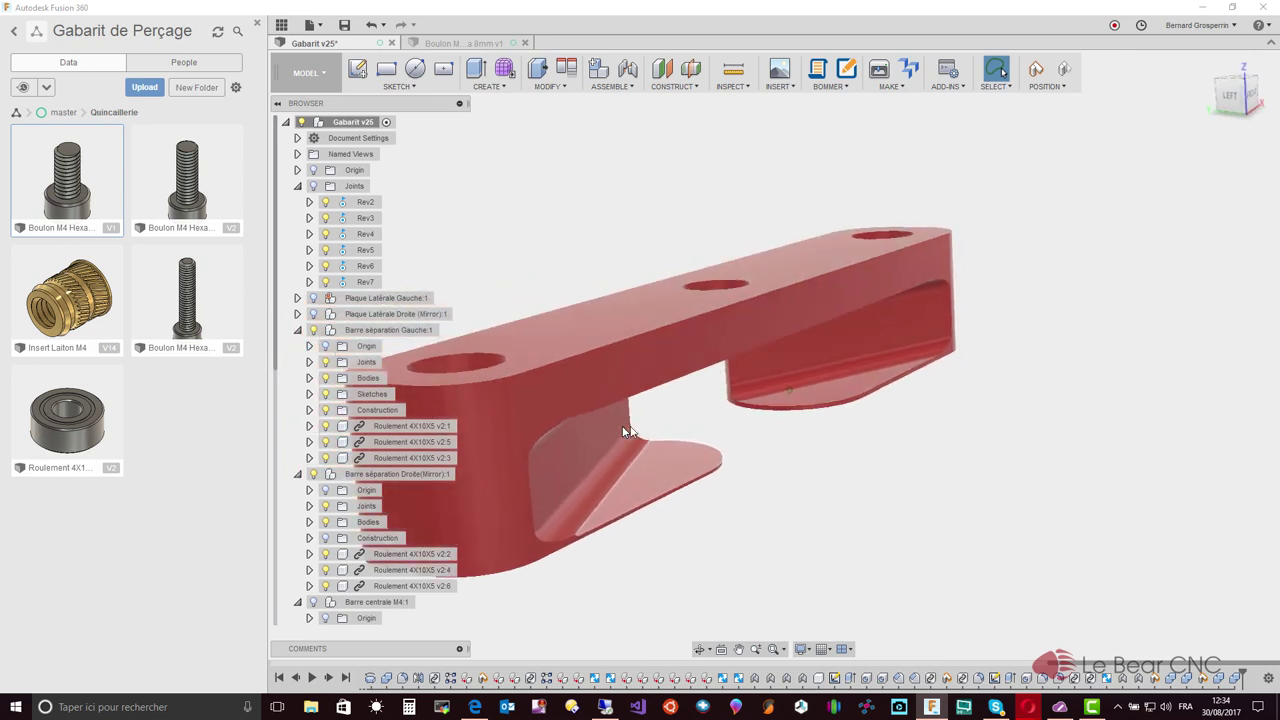
mouse_move(622, 432)
shift+middle_down()
mouse_move(814, 367)
mouse_move(760, 365)
mouse_move(770, 397)
mouse_move(866, 417)
mouse_move(962, 377)
mouse_move(913, 370)
mouse_move(922, 430)
shift+middle_up()
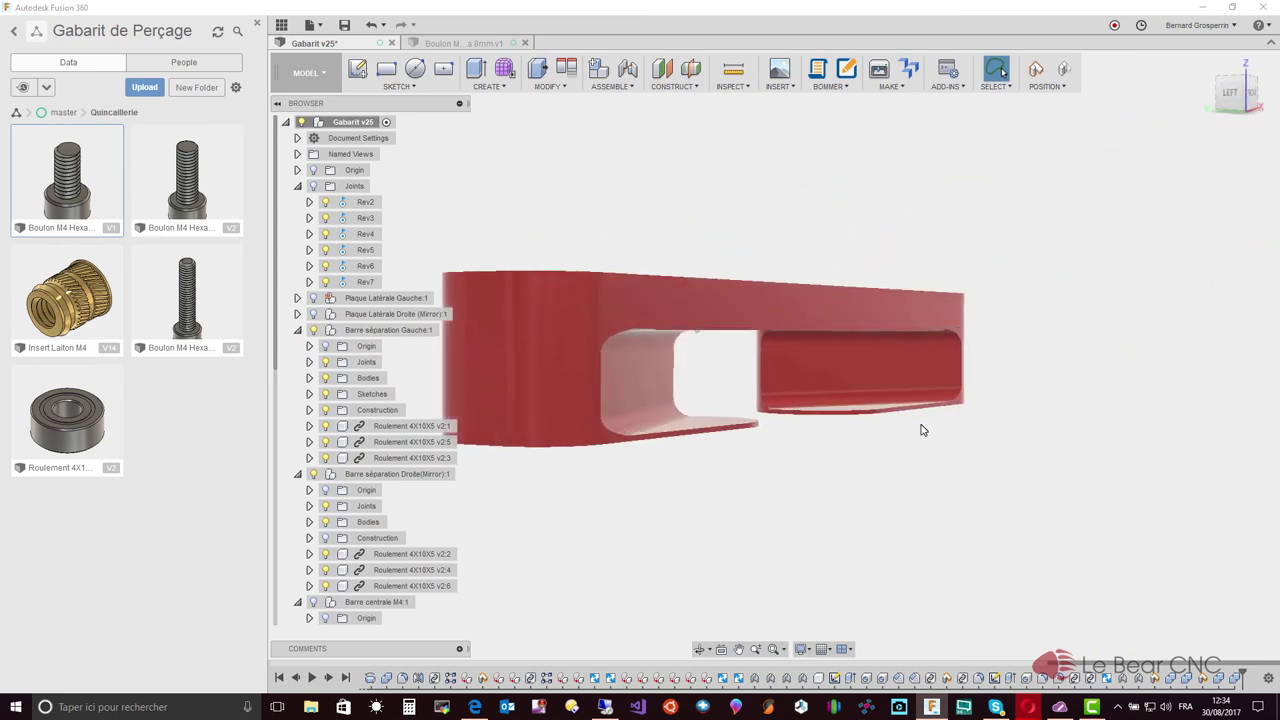
scroll(922, 430, down, 3)
scroll(922, 430, down, 2)
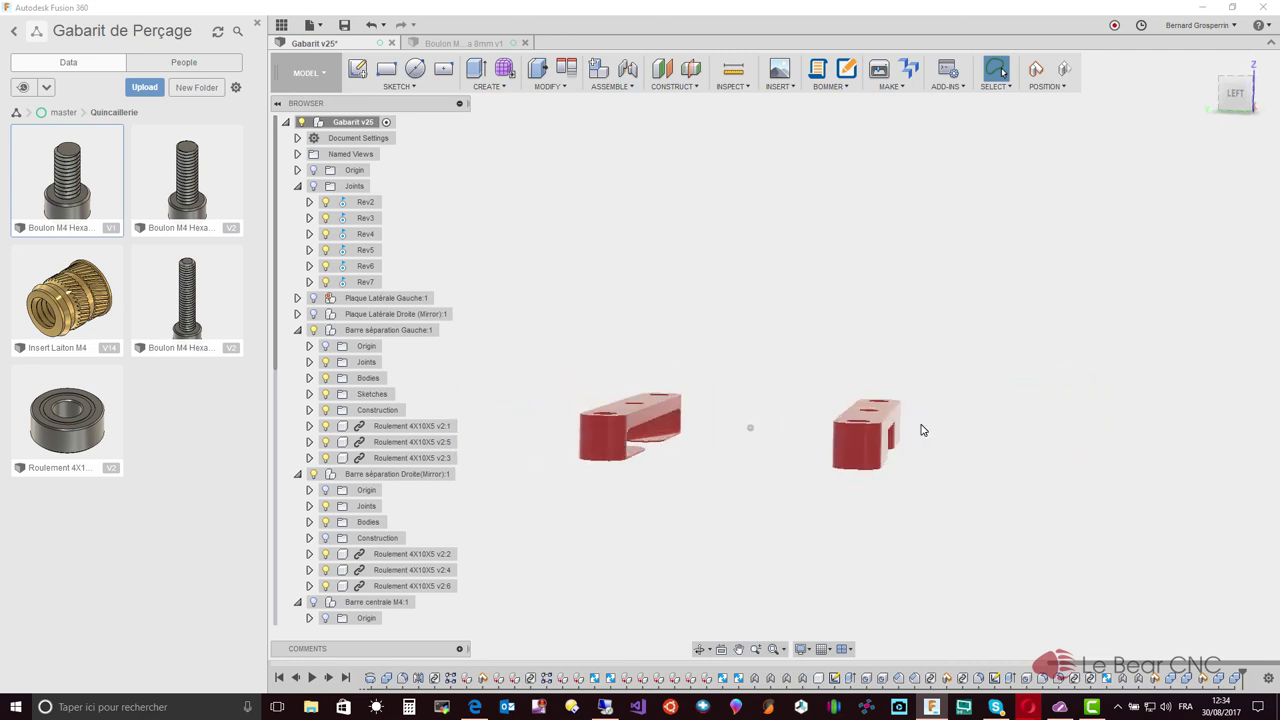